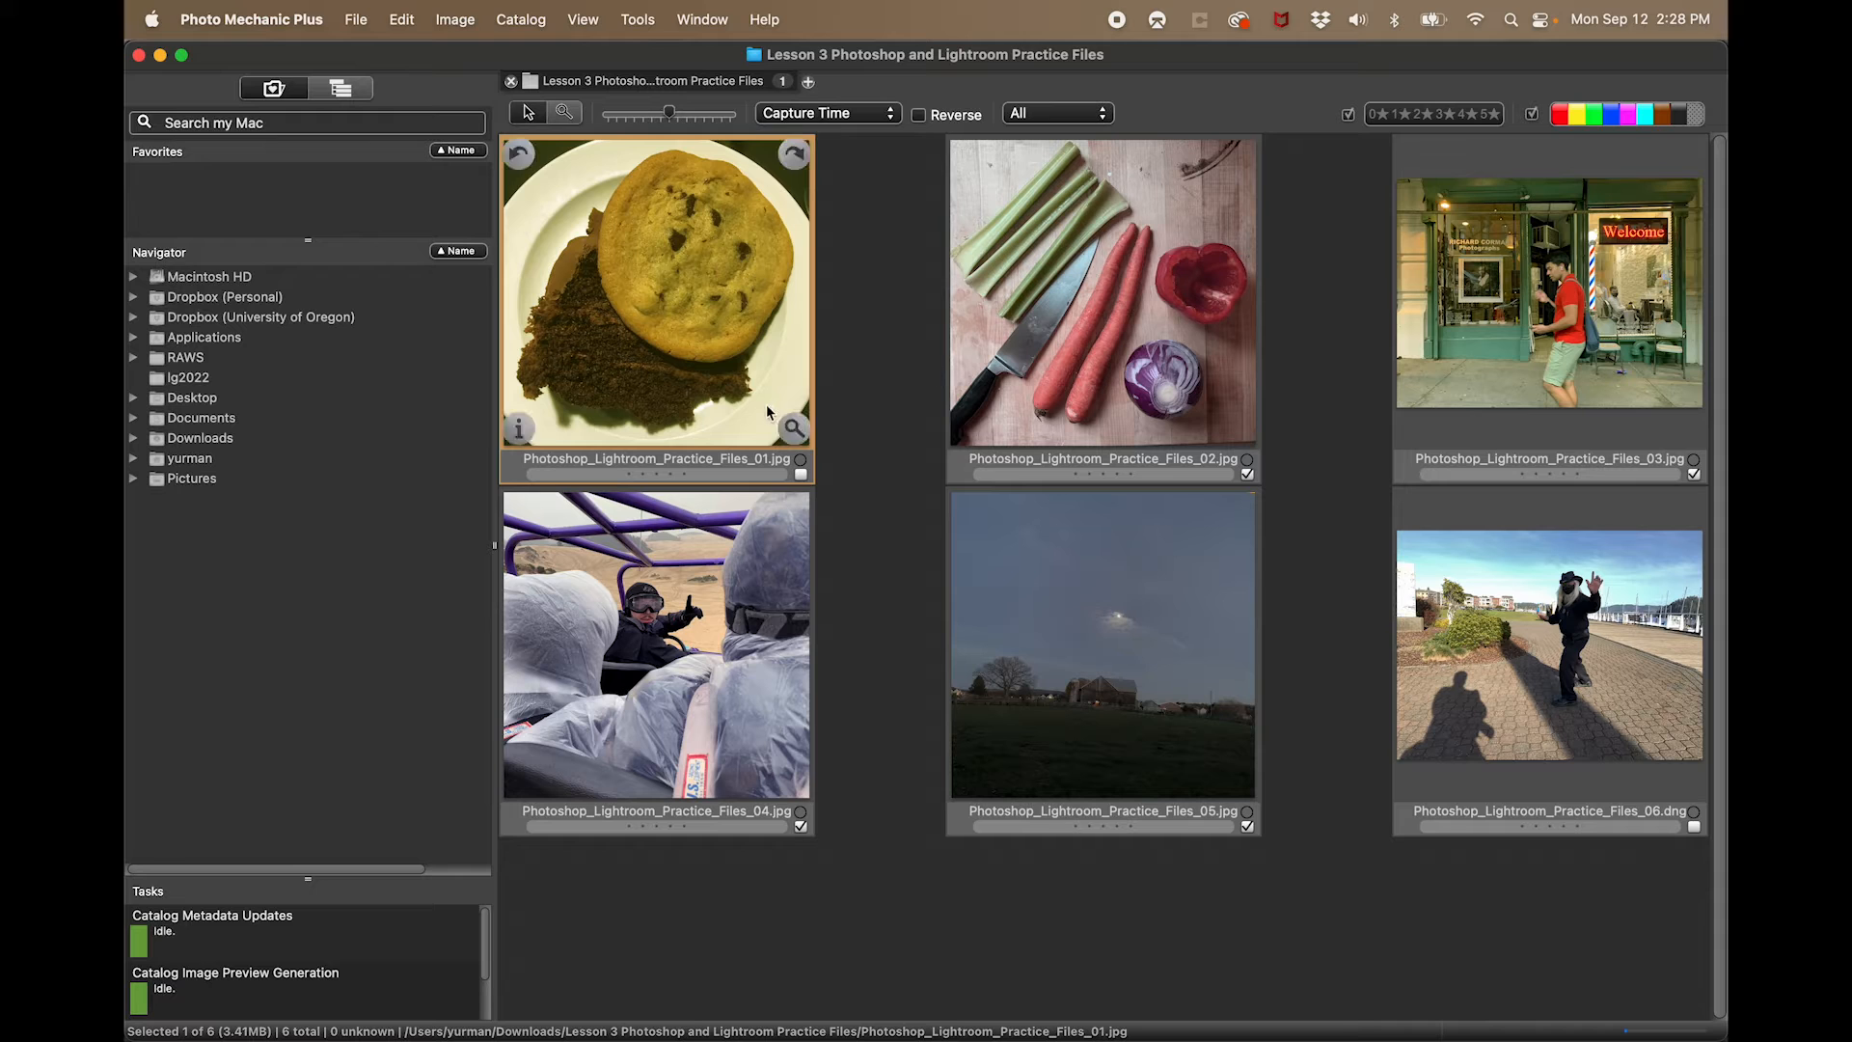
# - Review all six practice photos one by one in the large preview, then return to the contact sheet
pyautogui.click(792, 430)
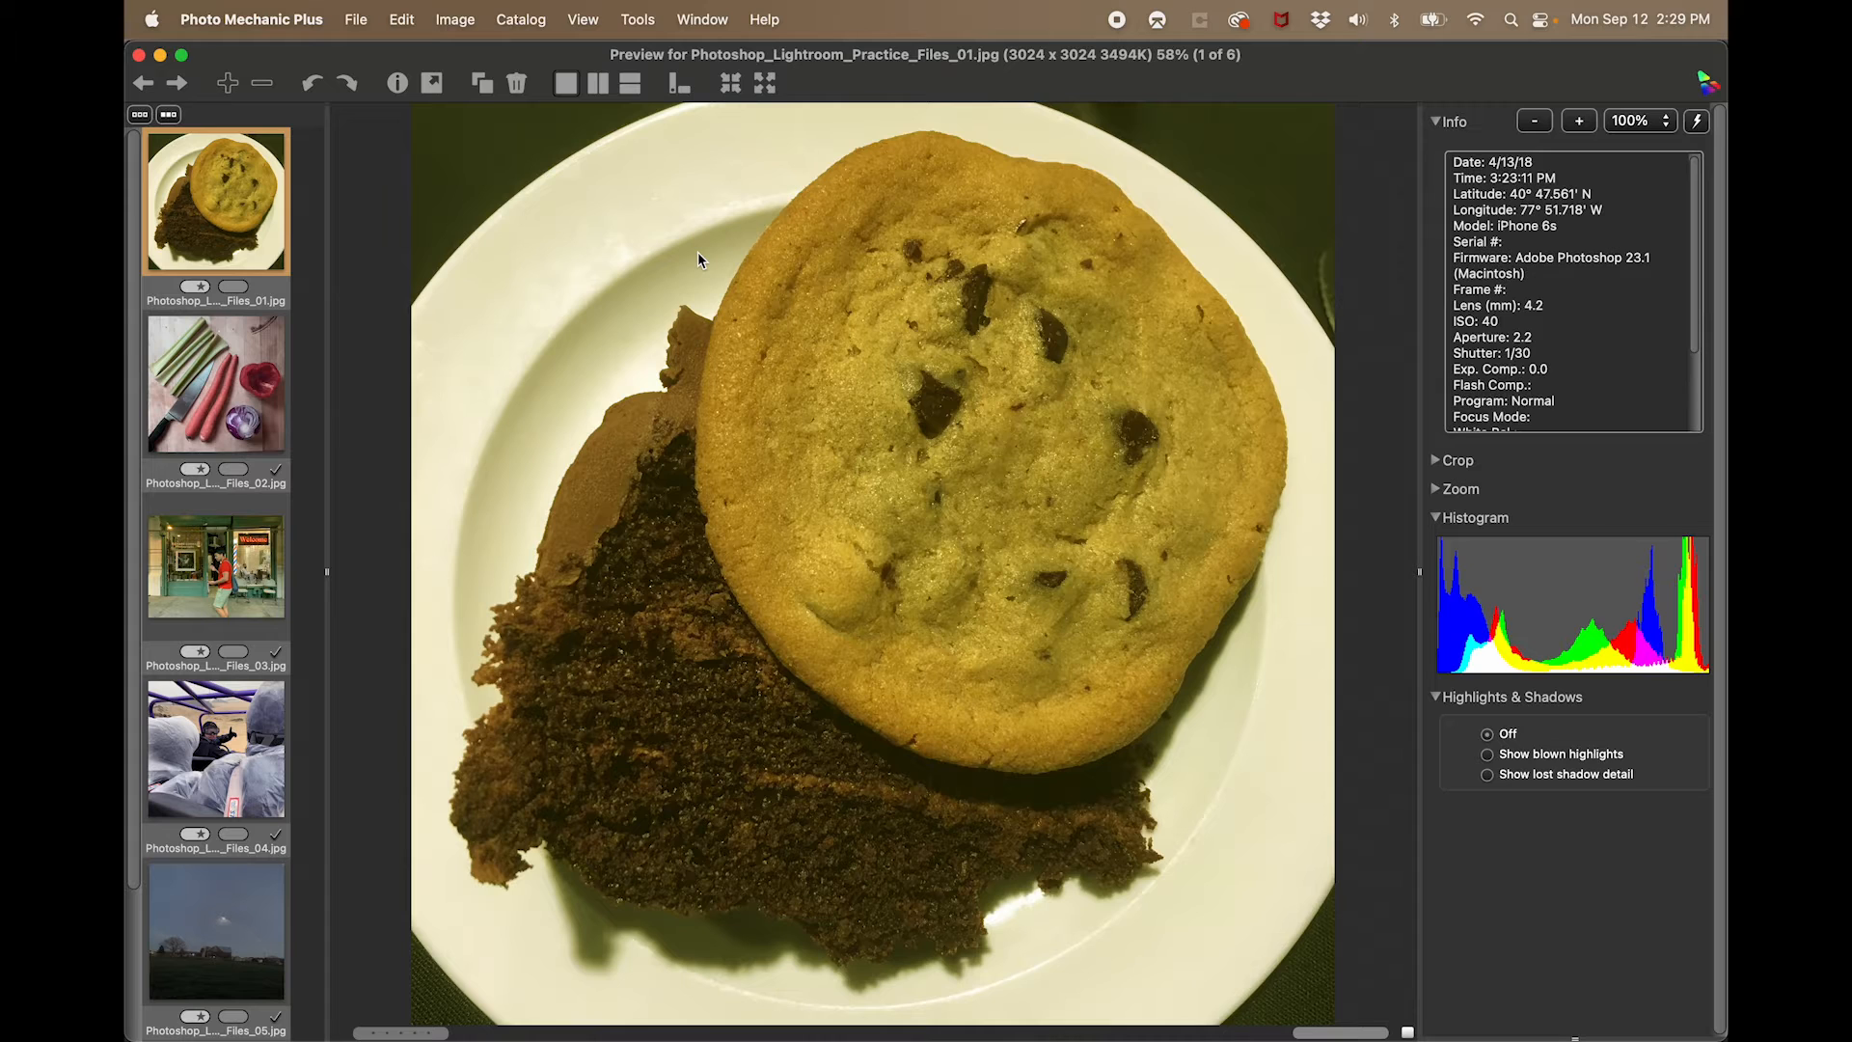
pyautogui.press('Right')
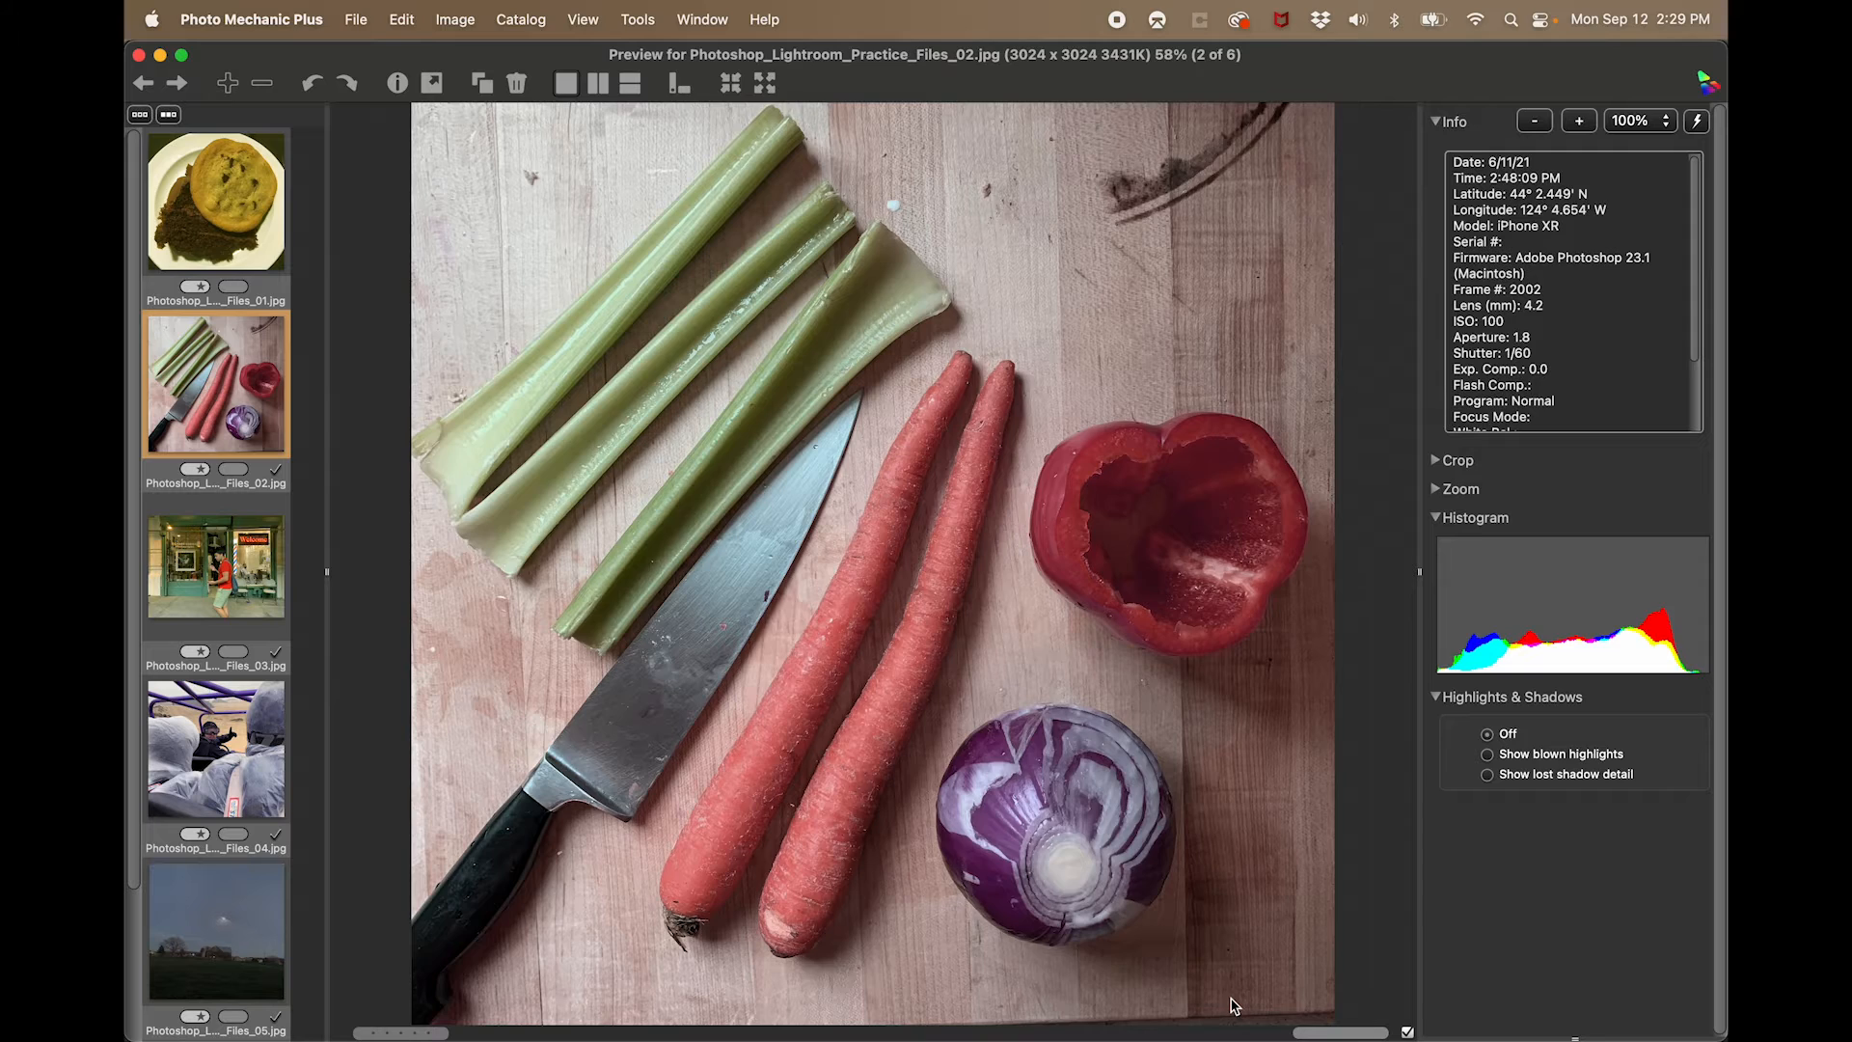
pyautogui.press('Right')
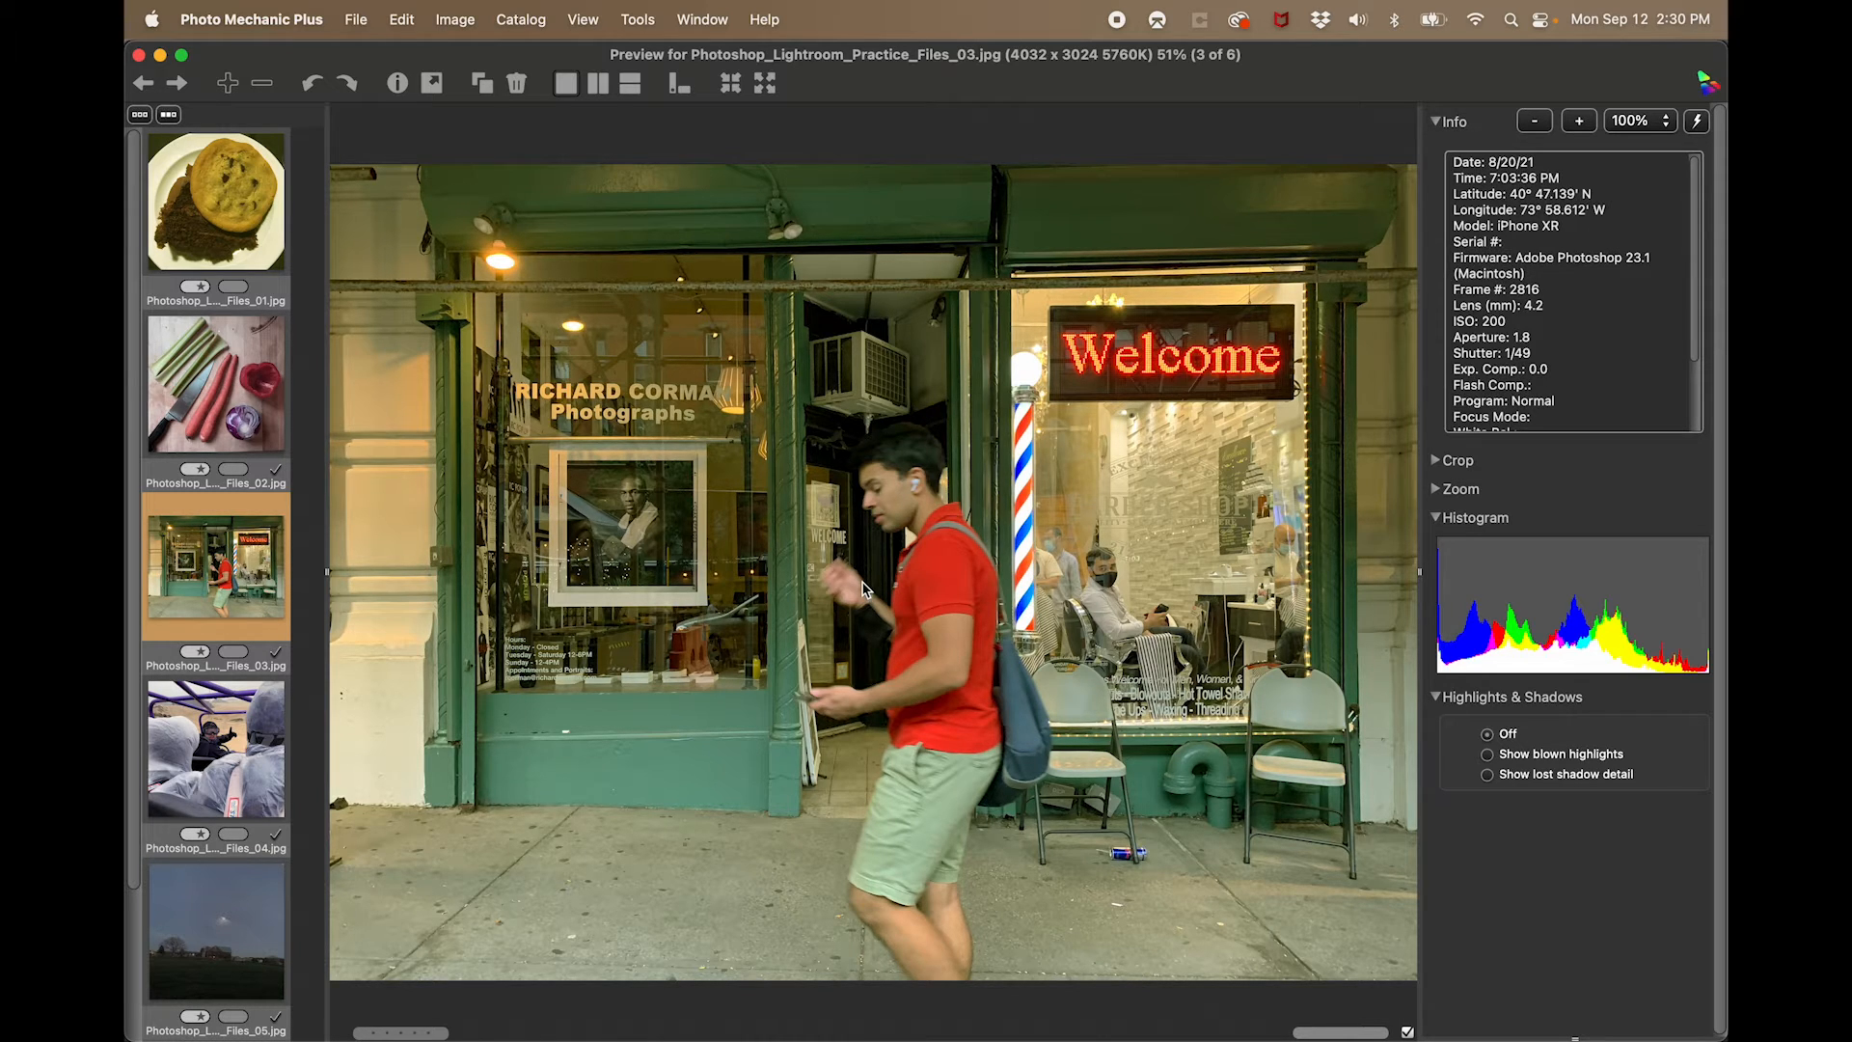
pyautogui.press('Right')
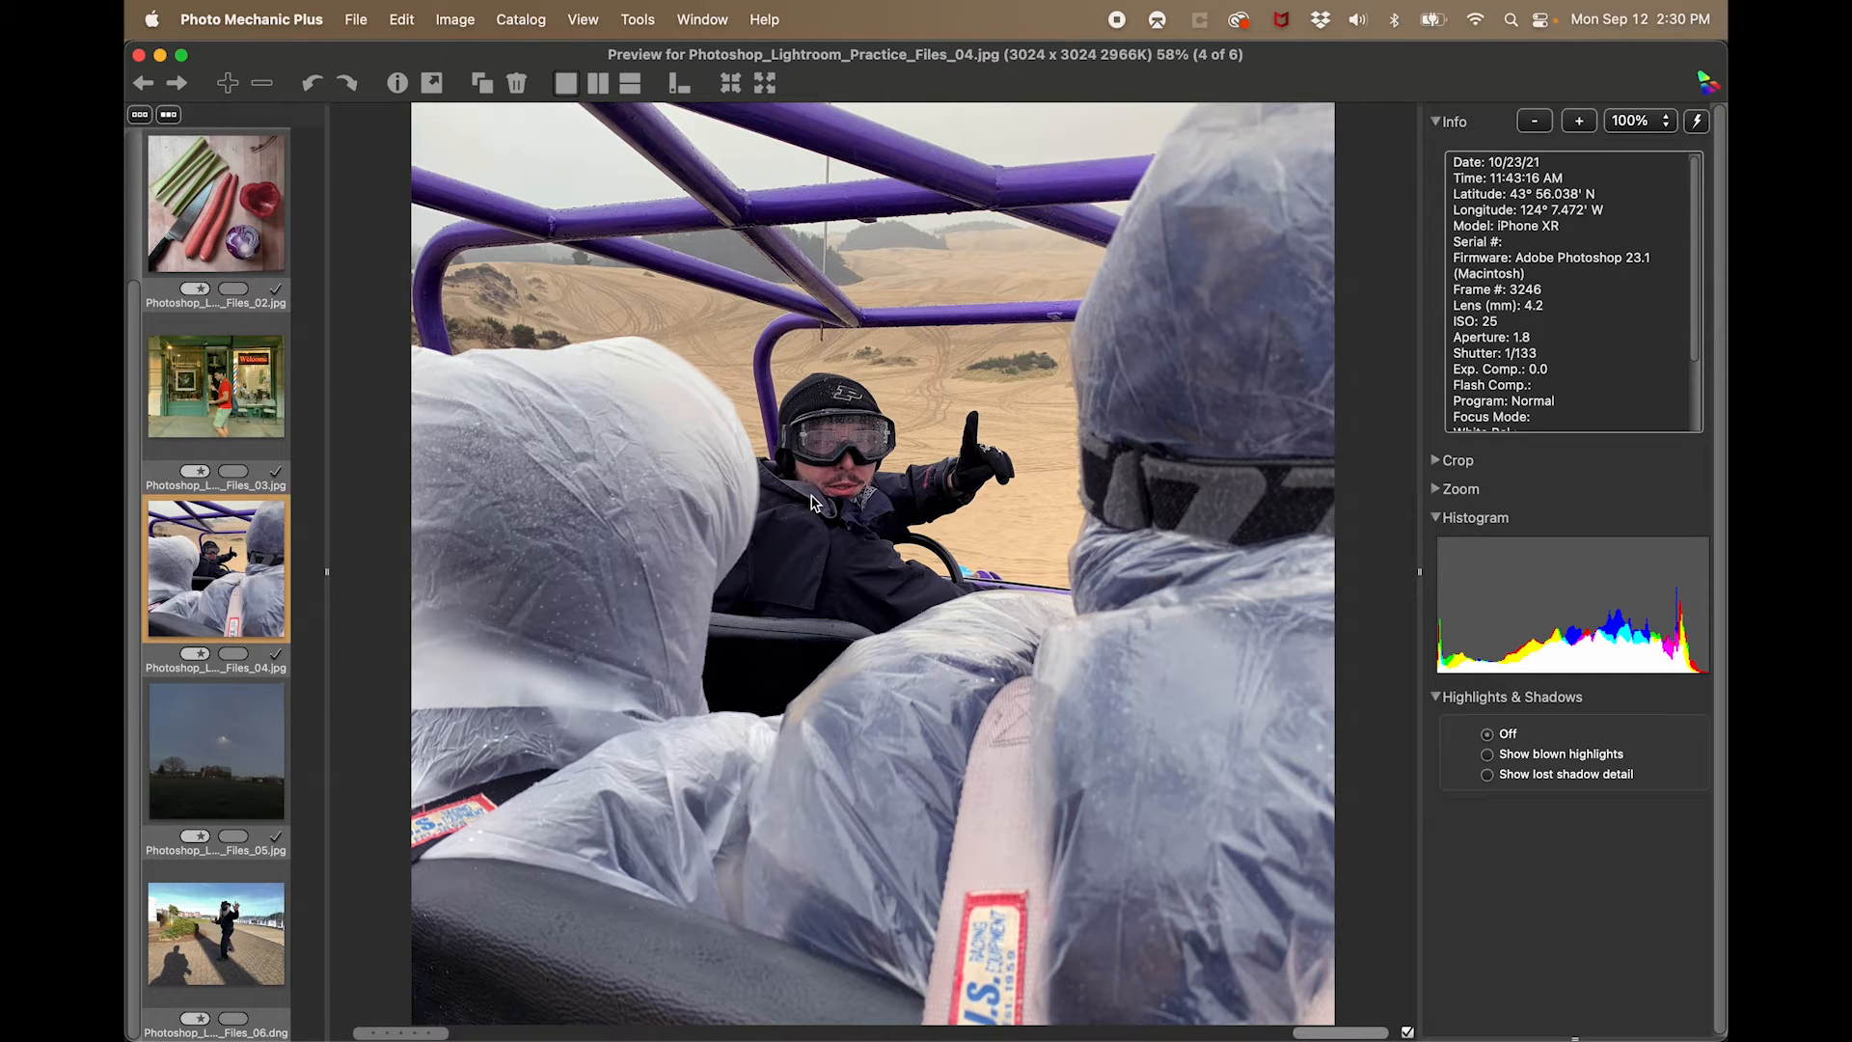
pyautogui.press('Right')
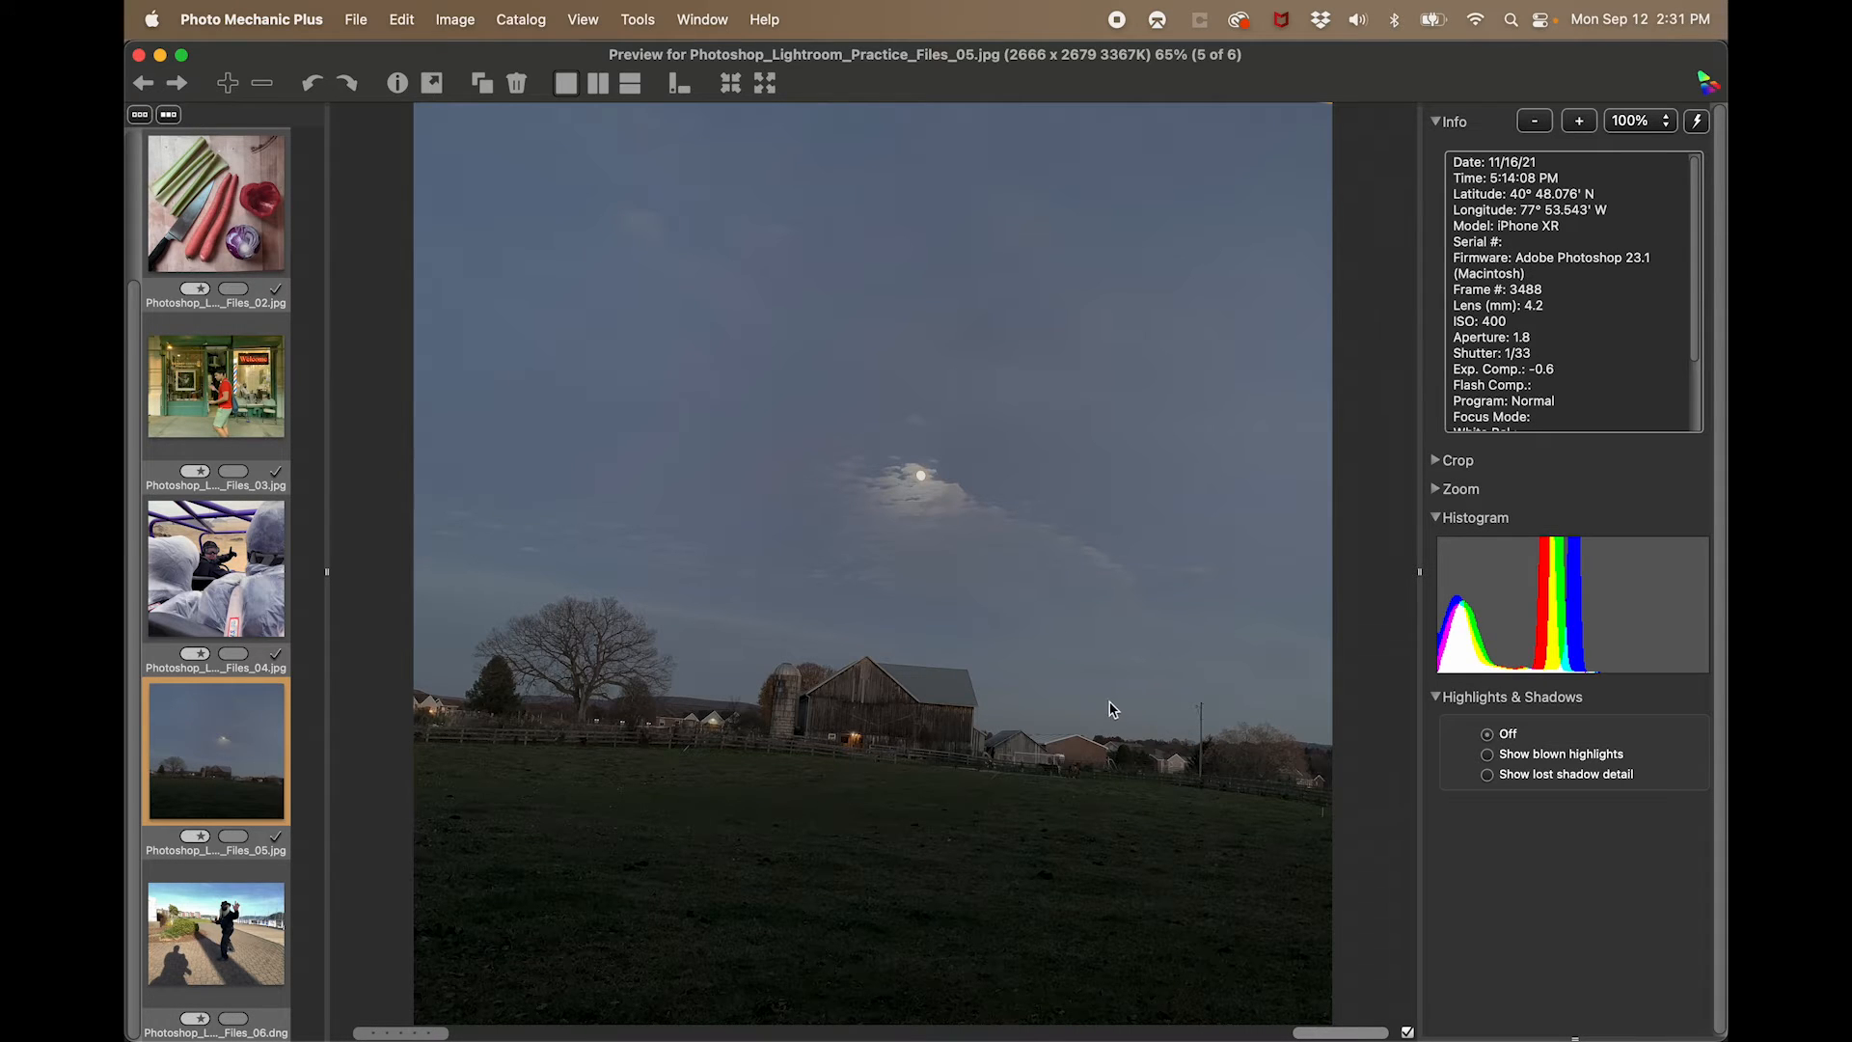
pyautogui.press('Right')
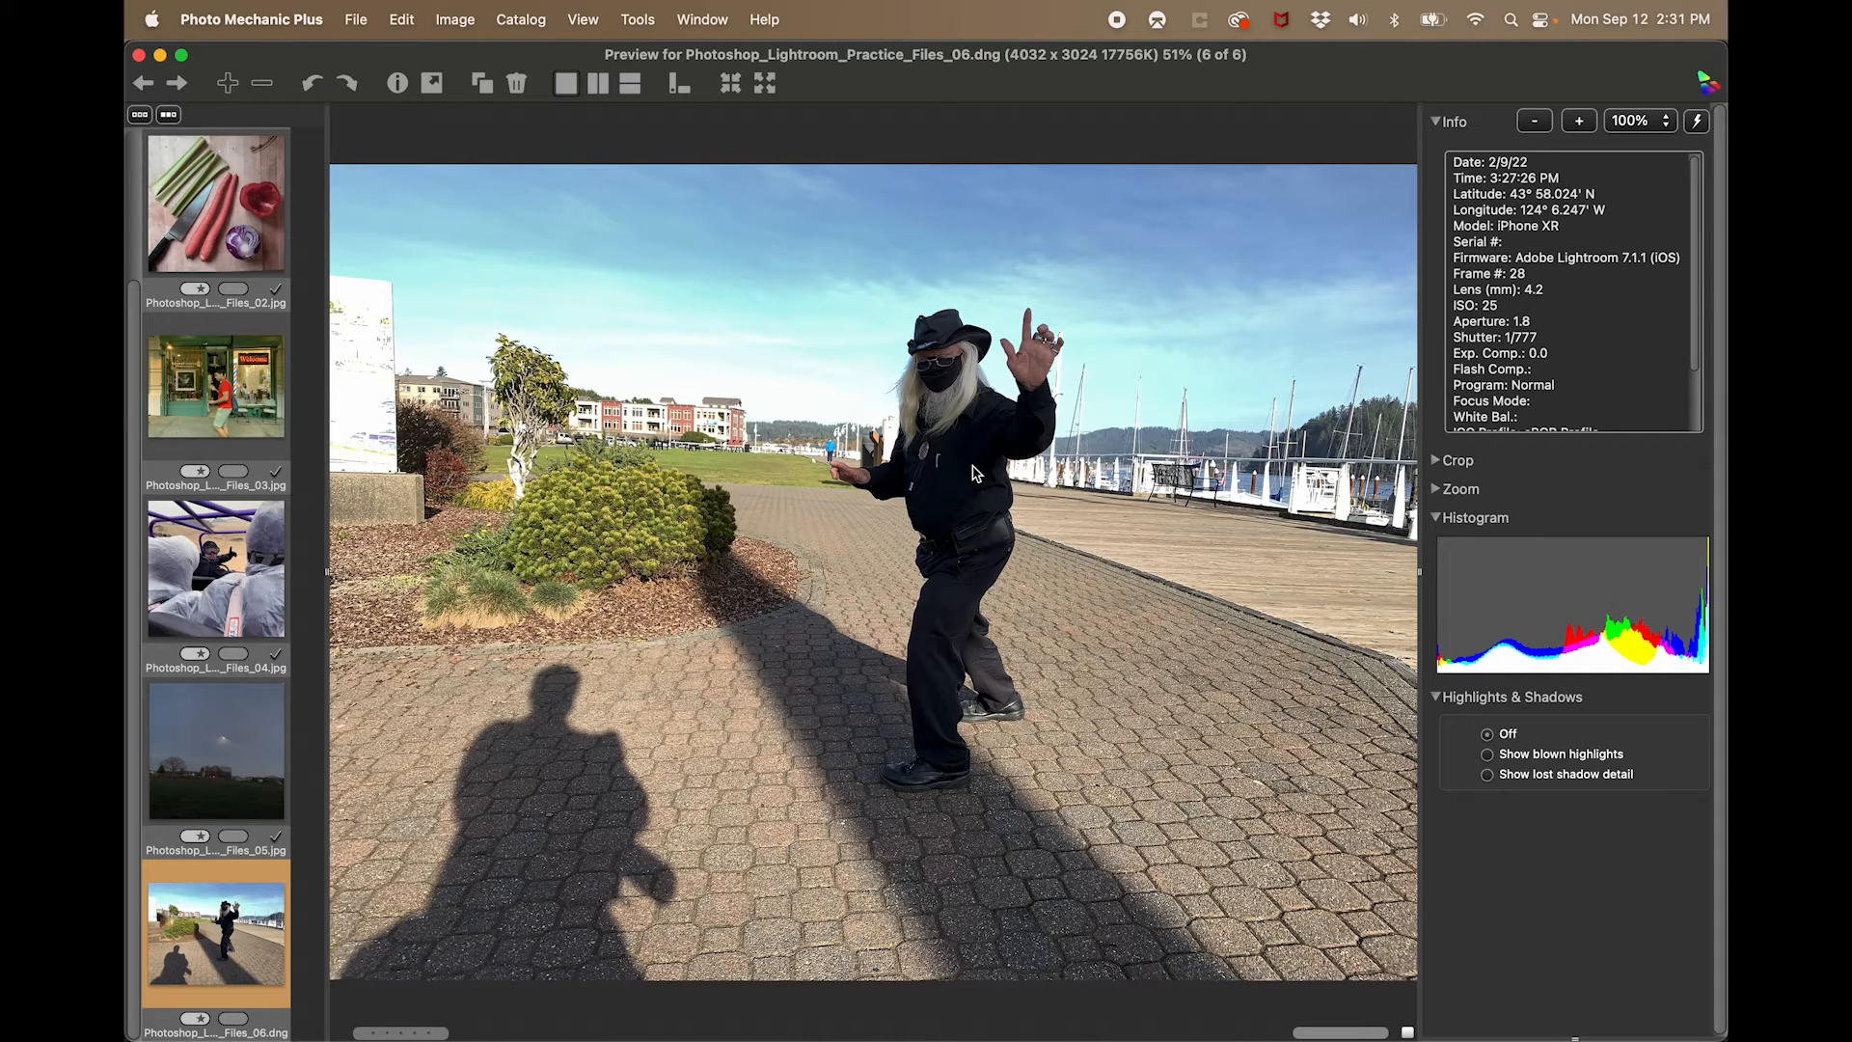
pyautogui.press('Escape')
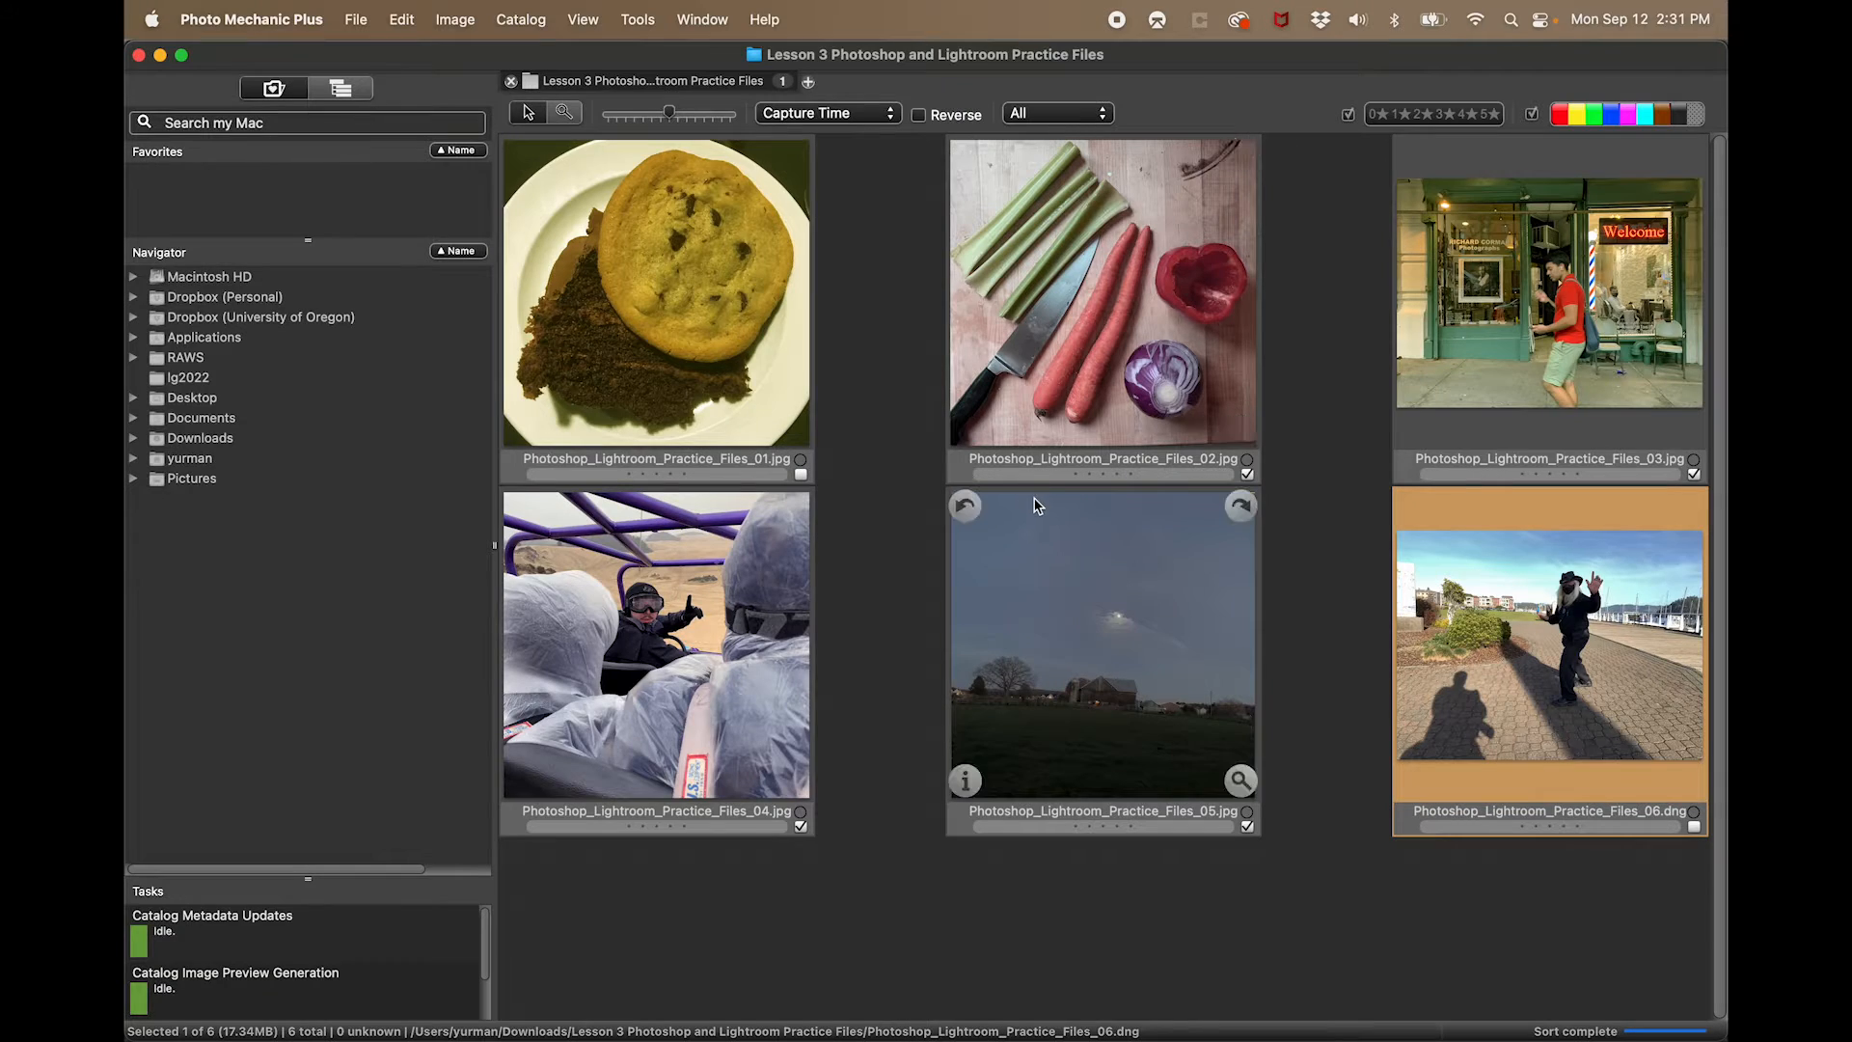
# - Open Photoshop_Lightroom_Practice_Files_06.dng in Photoshop's Camera Raw and dismiss it without accepting any changes
pyautogui.press('super+e')
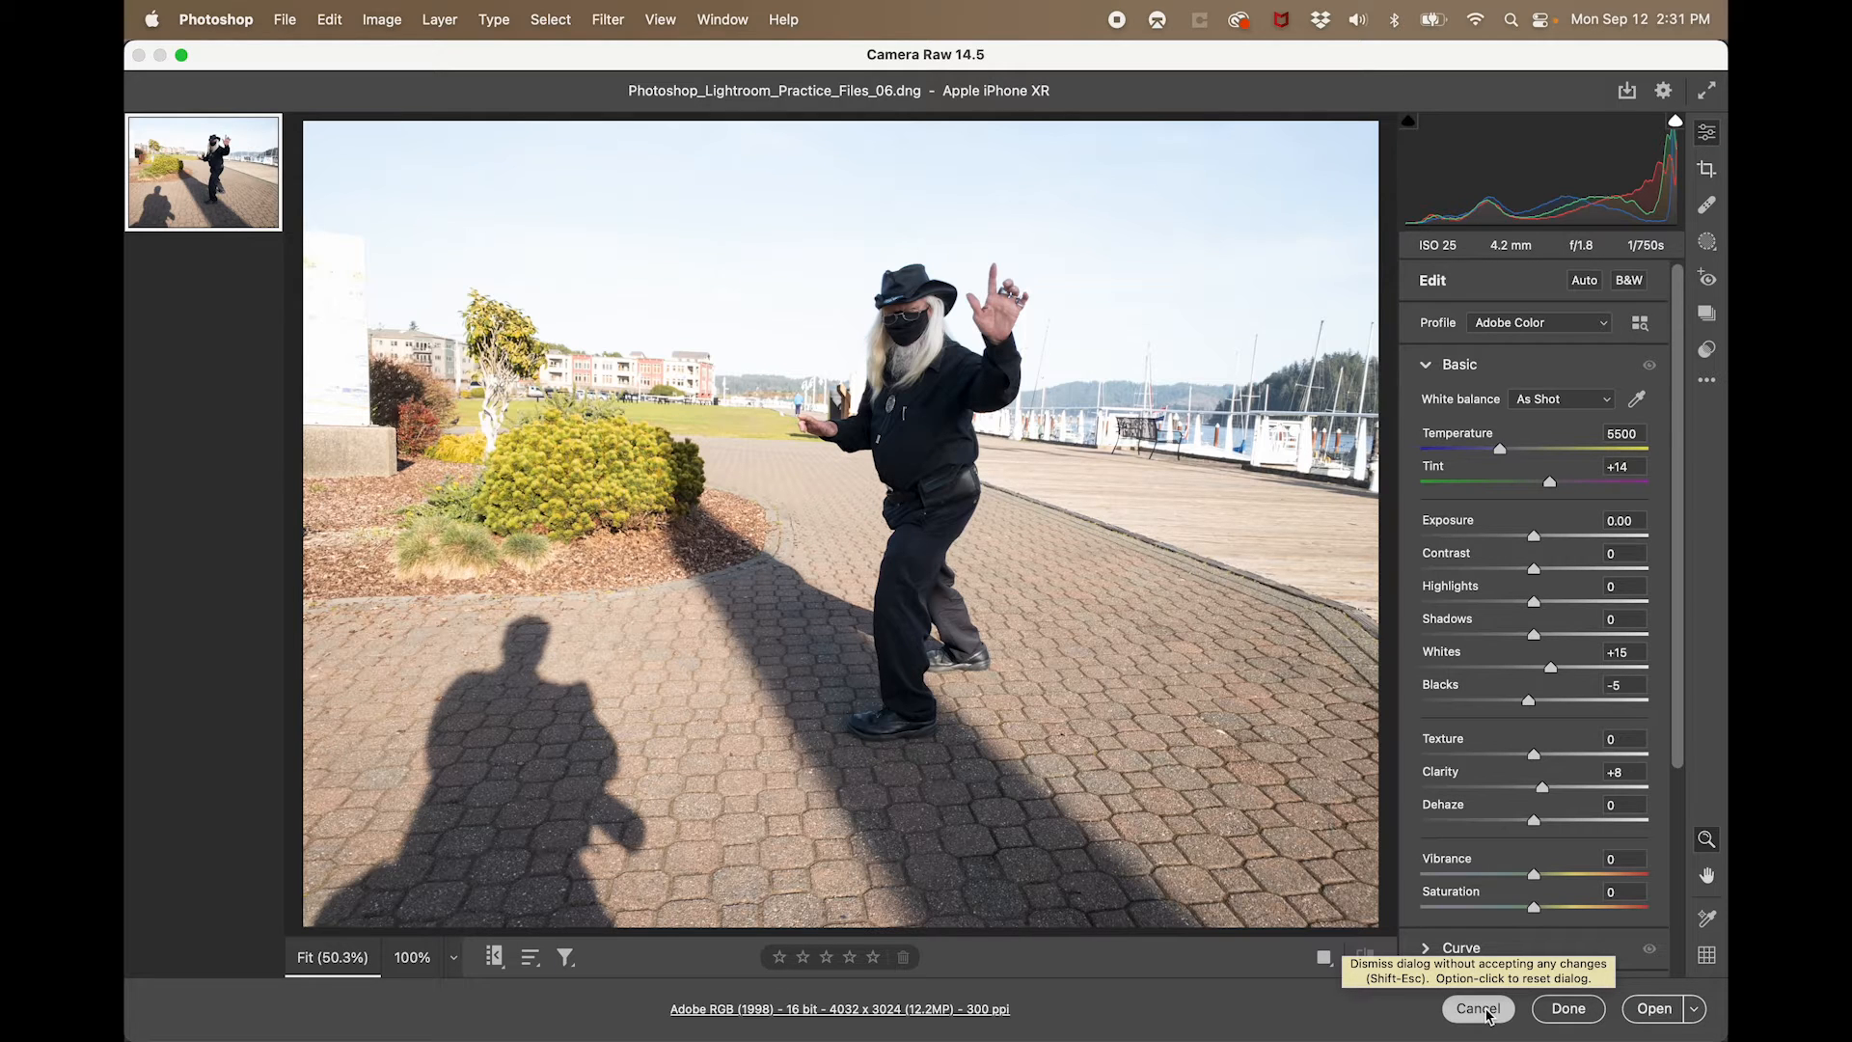
pyautogui.click(1479, 1009)
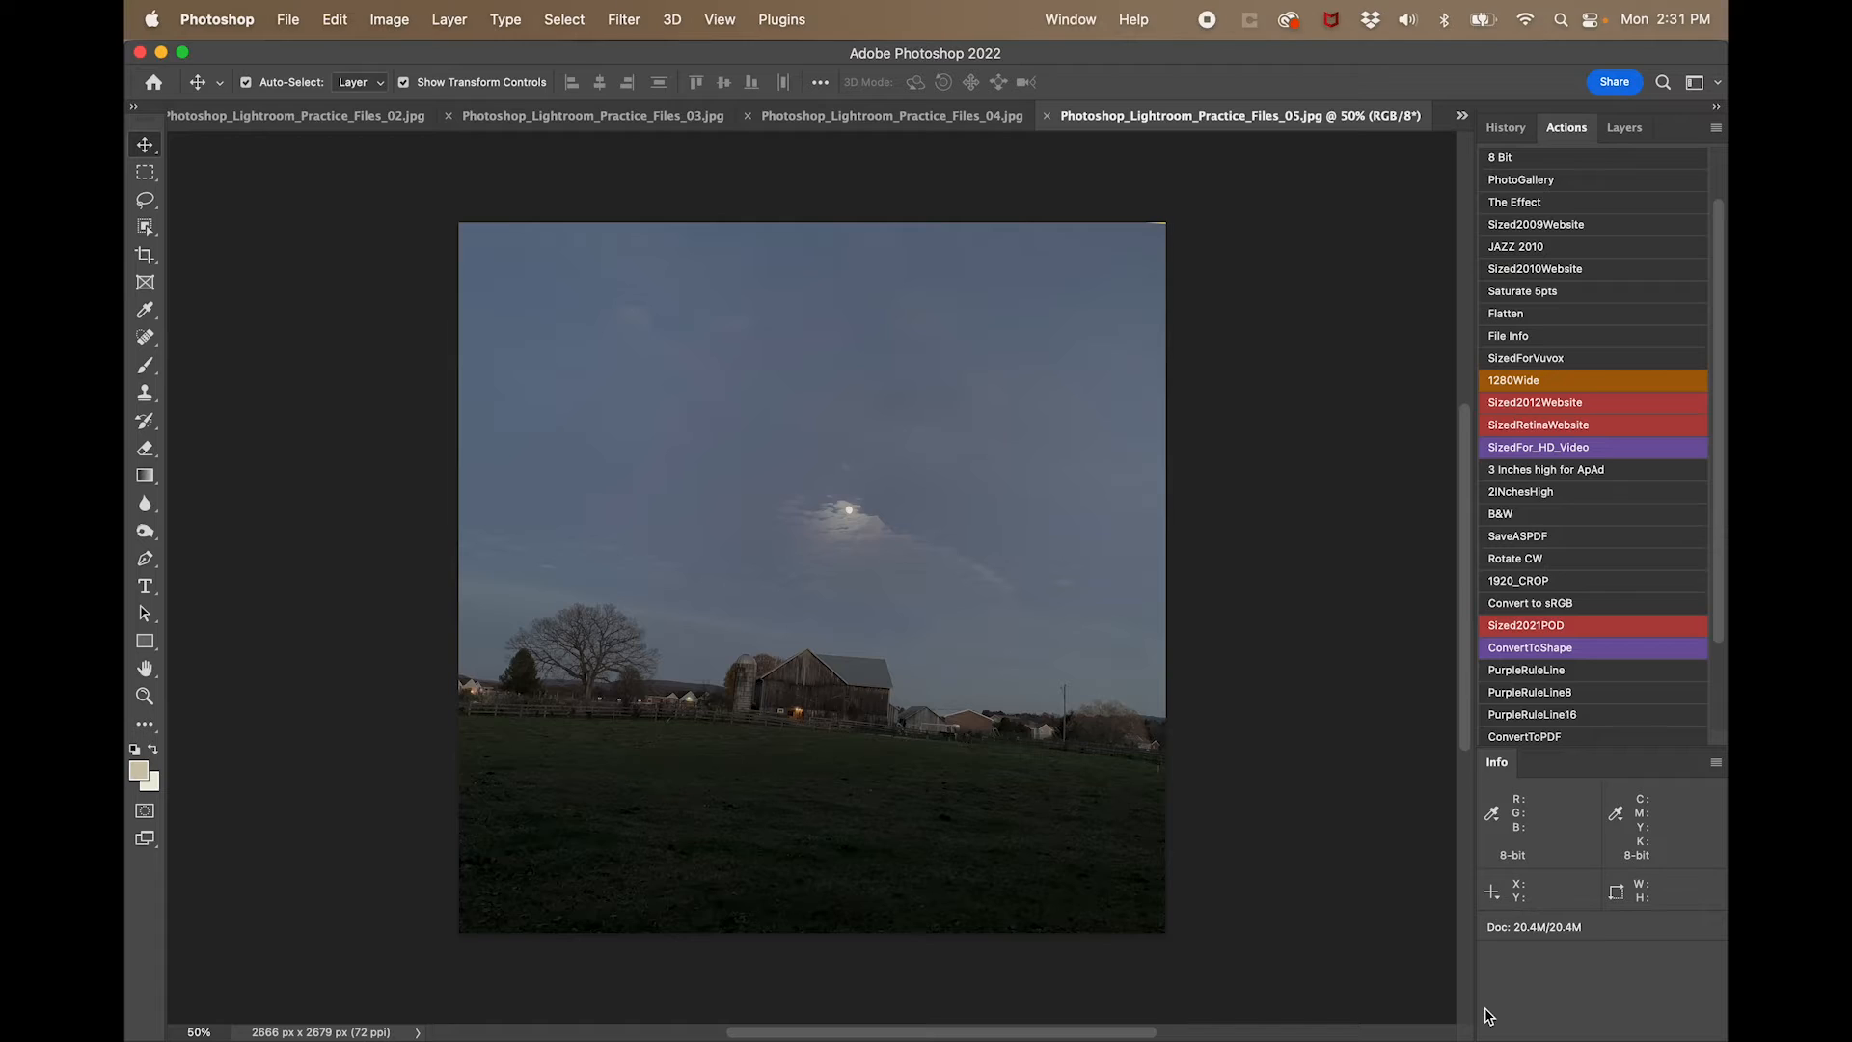
# - Look through the open photo documents and bring Photoshop_Lightroom_Practice_Files_01.jpg to the front
pyautogui.click(303, 124)
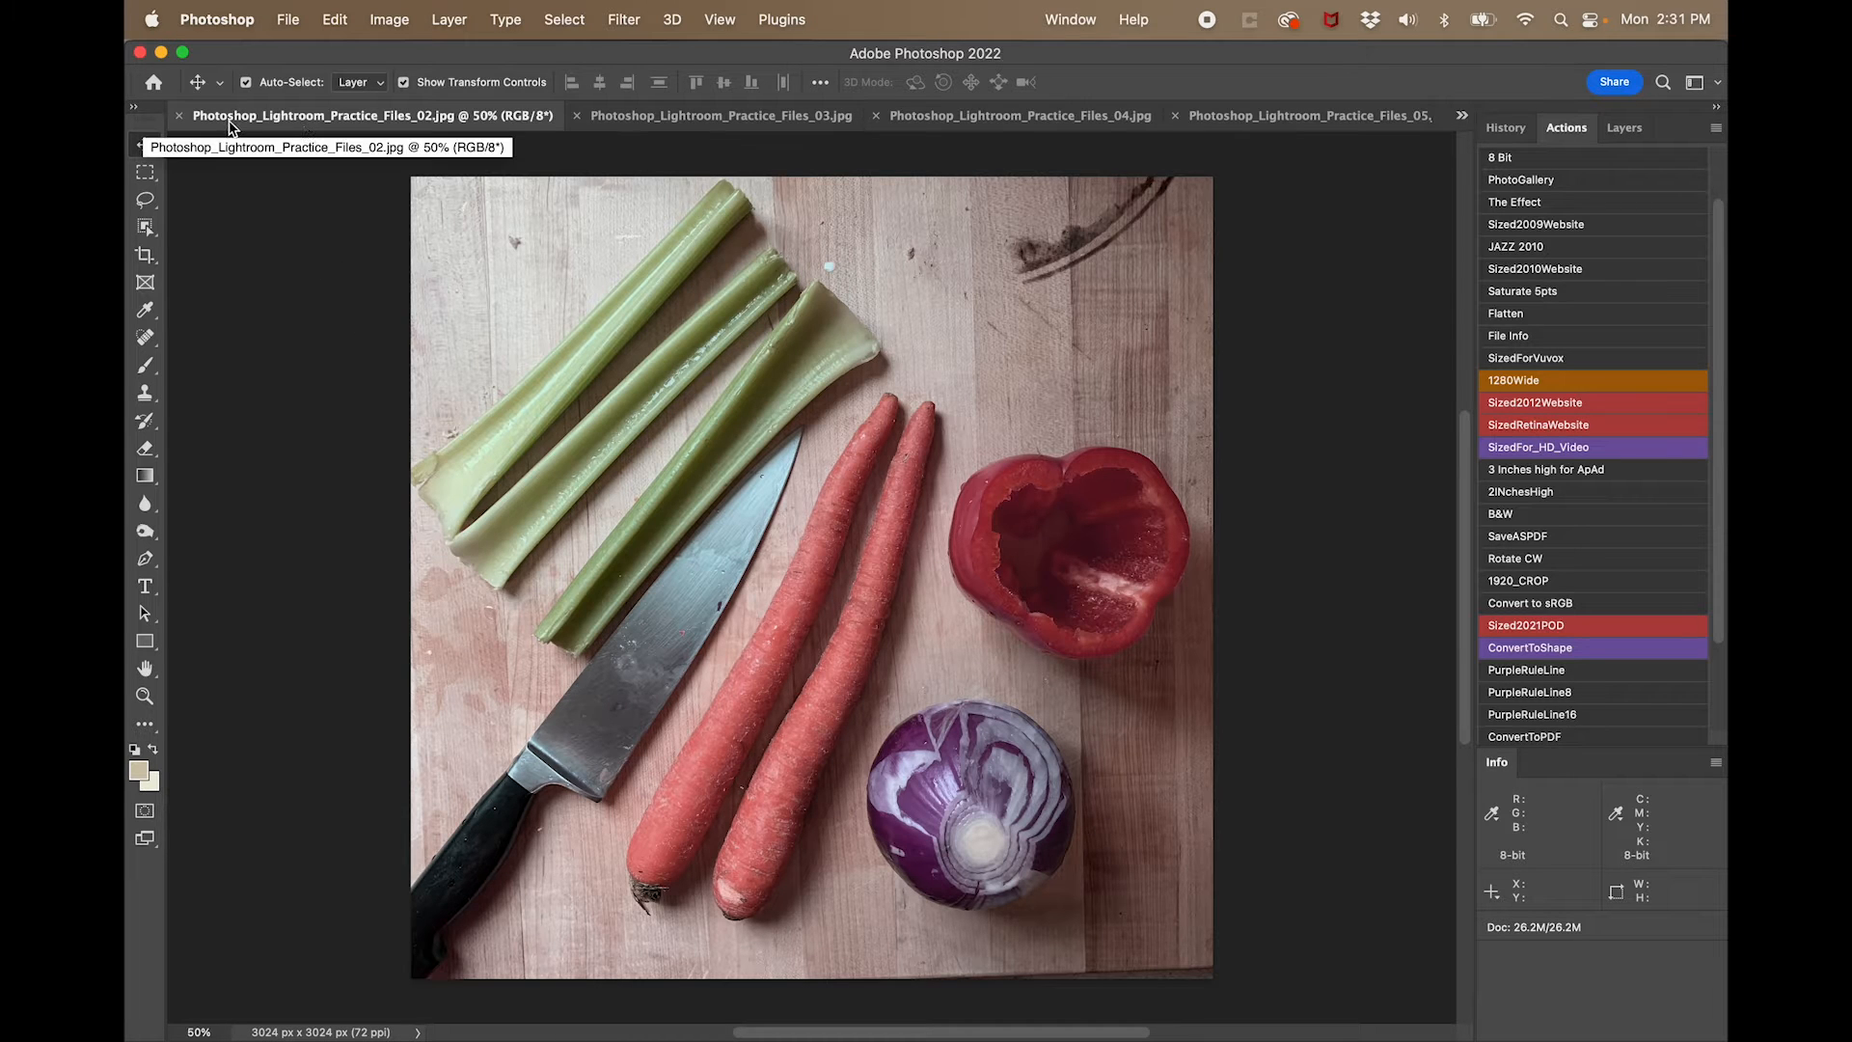
pyautogui.click(683, 121)
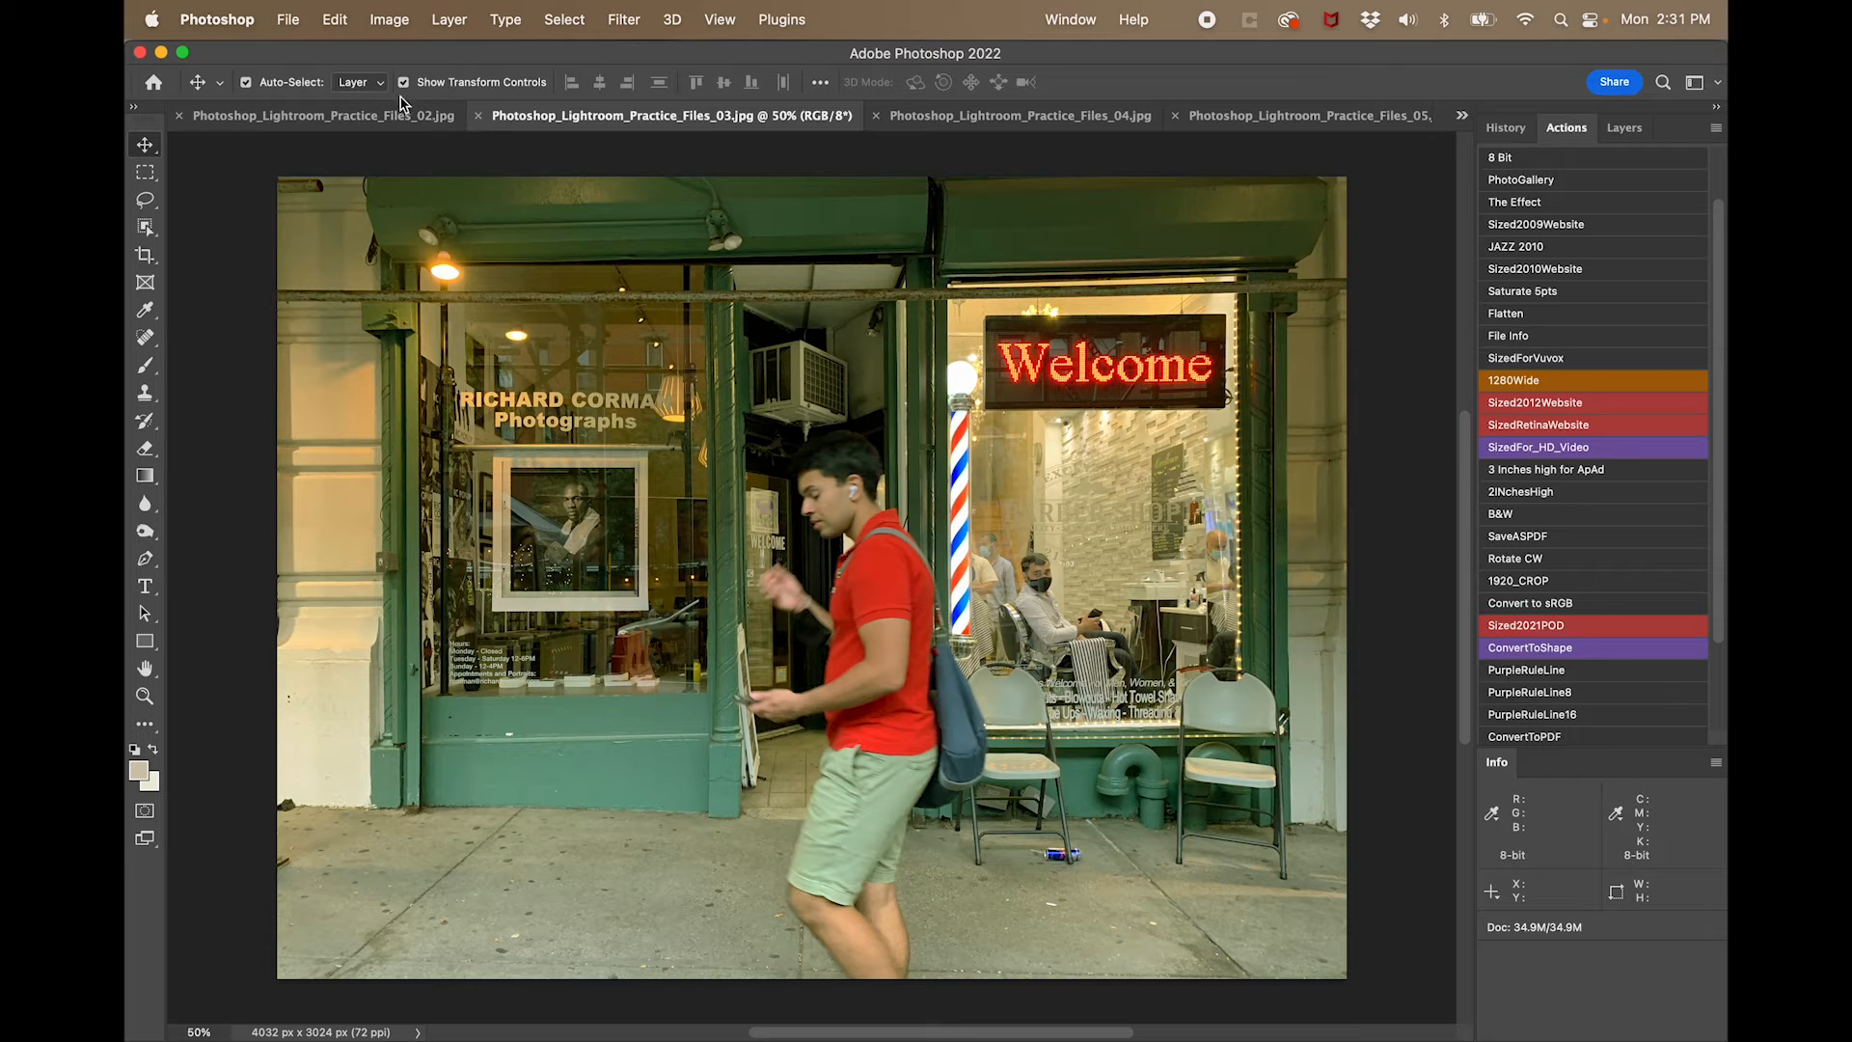
pyautogui.click(1088, 21)
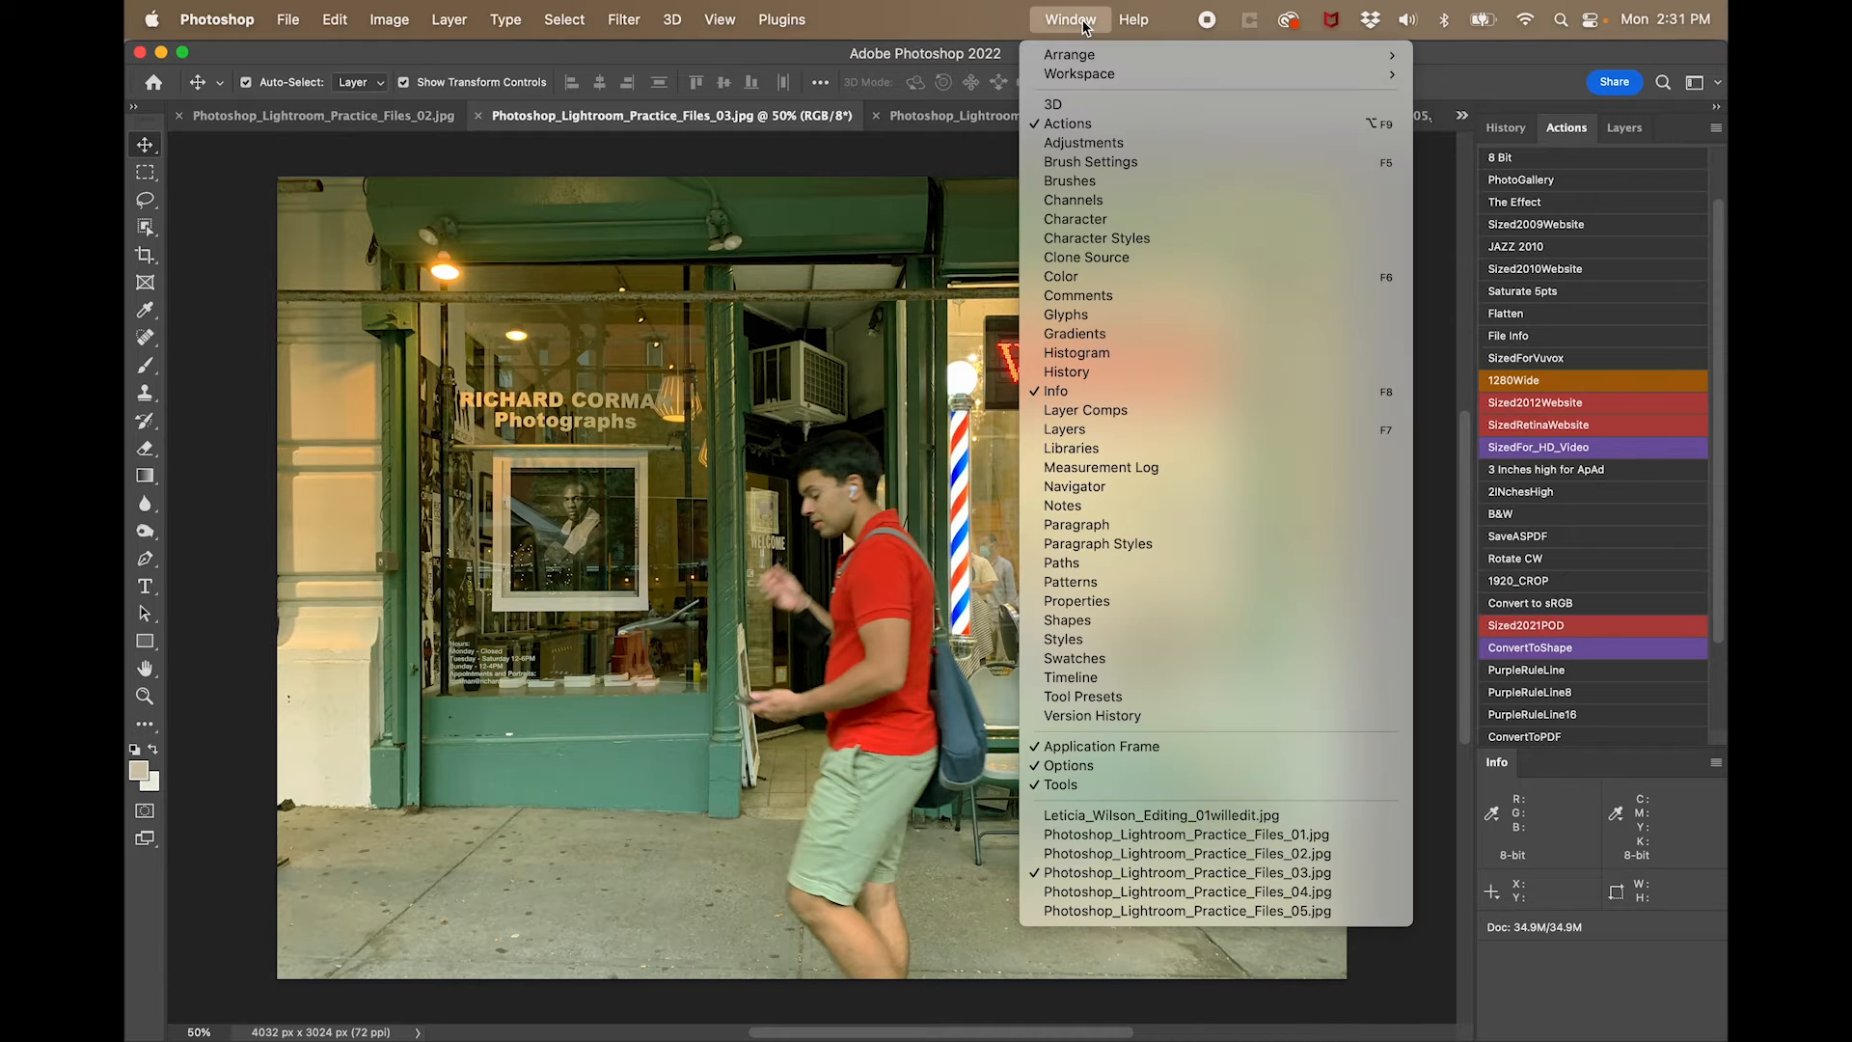
pyautogui.click(1247, 835)
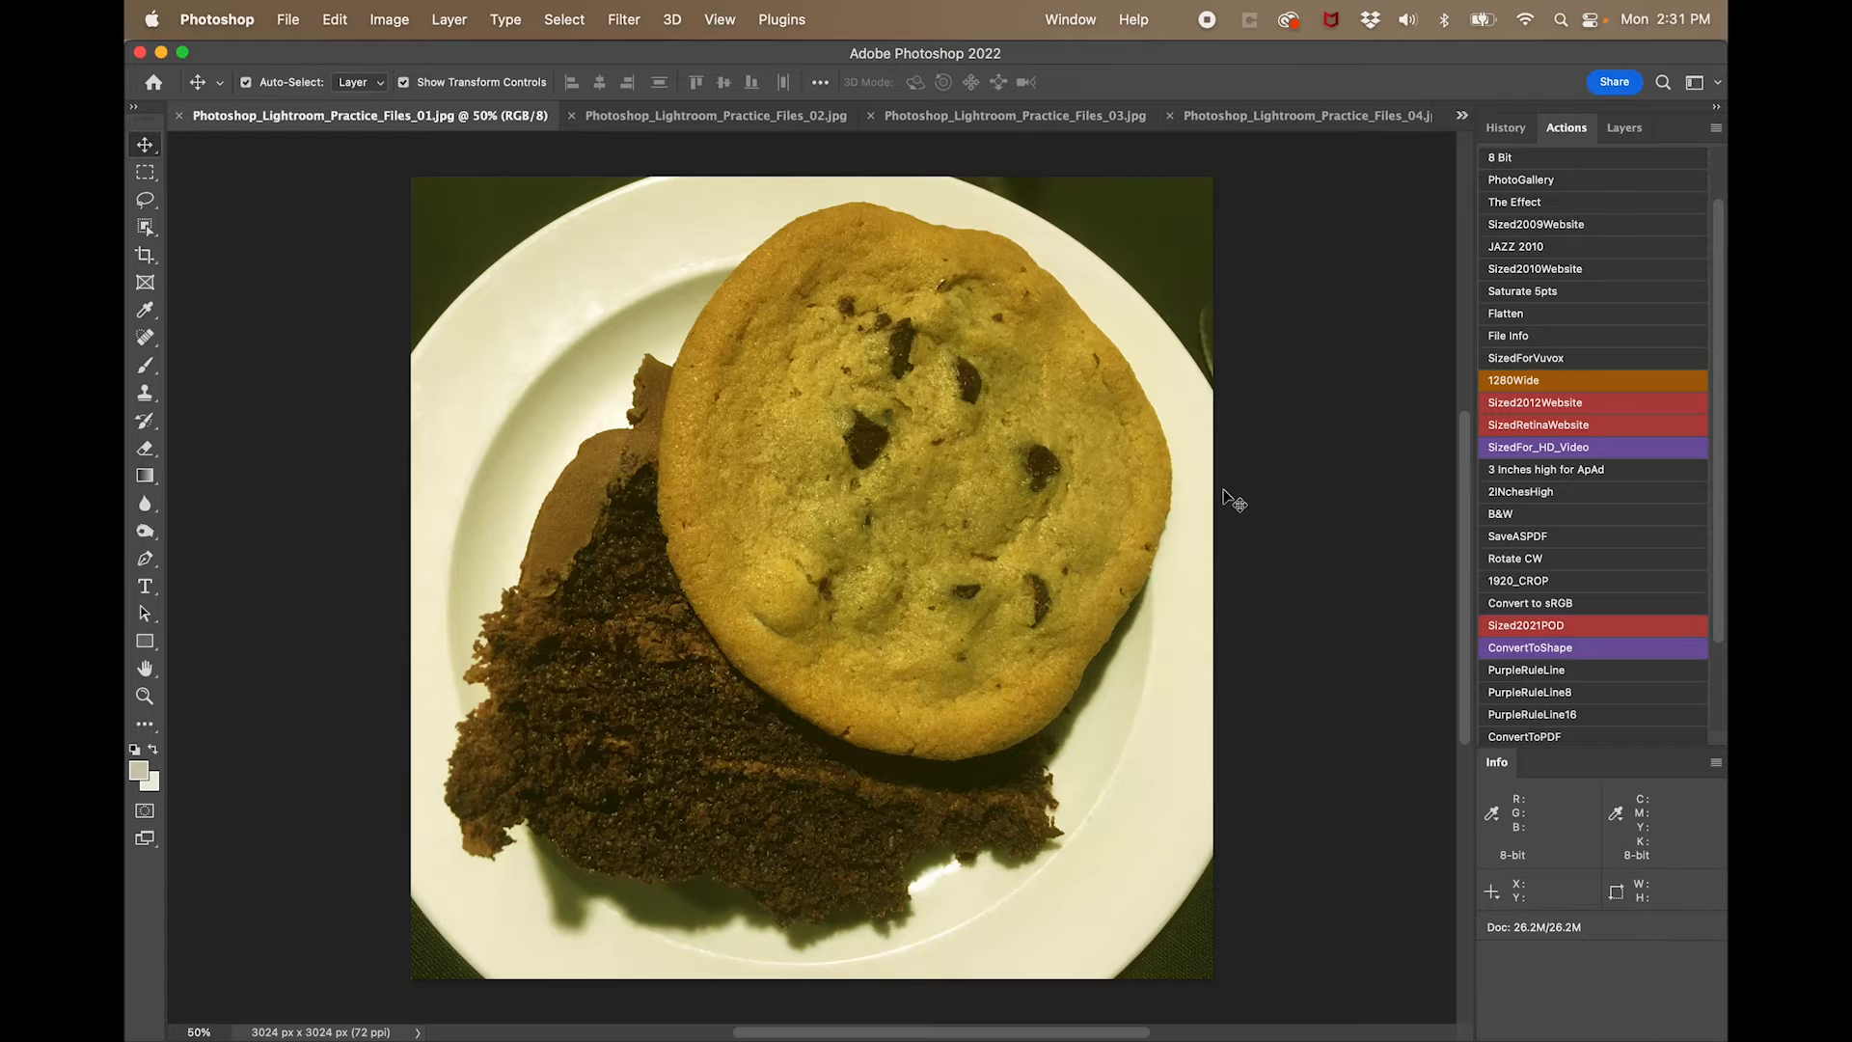
# - Start a crop on the cookie photo and constrain its frame to the 1:1 (Square) ratio
pyautogui.press('c')
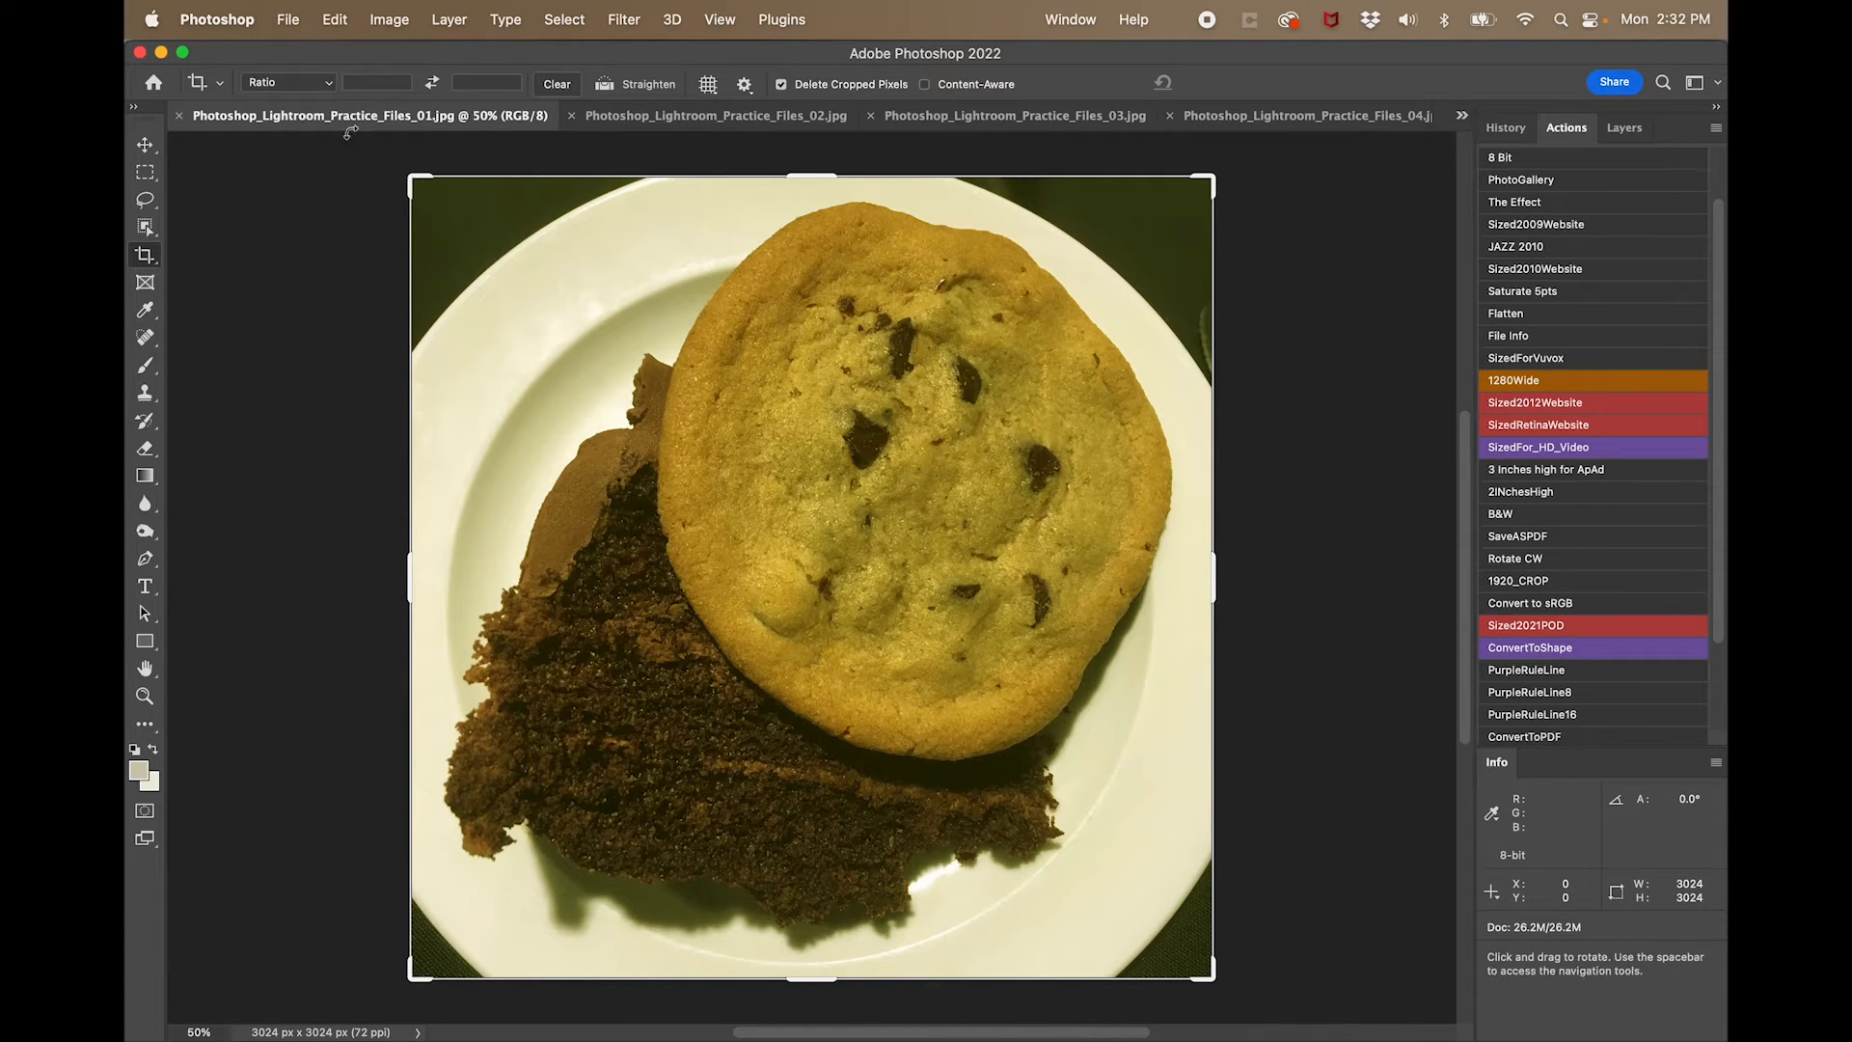
pyautogui.click(324, 85)
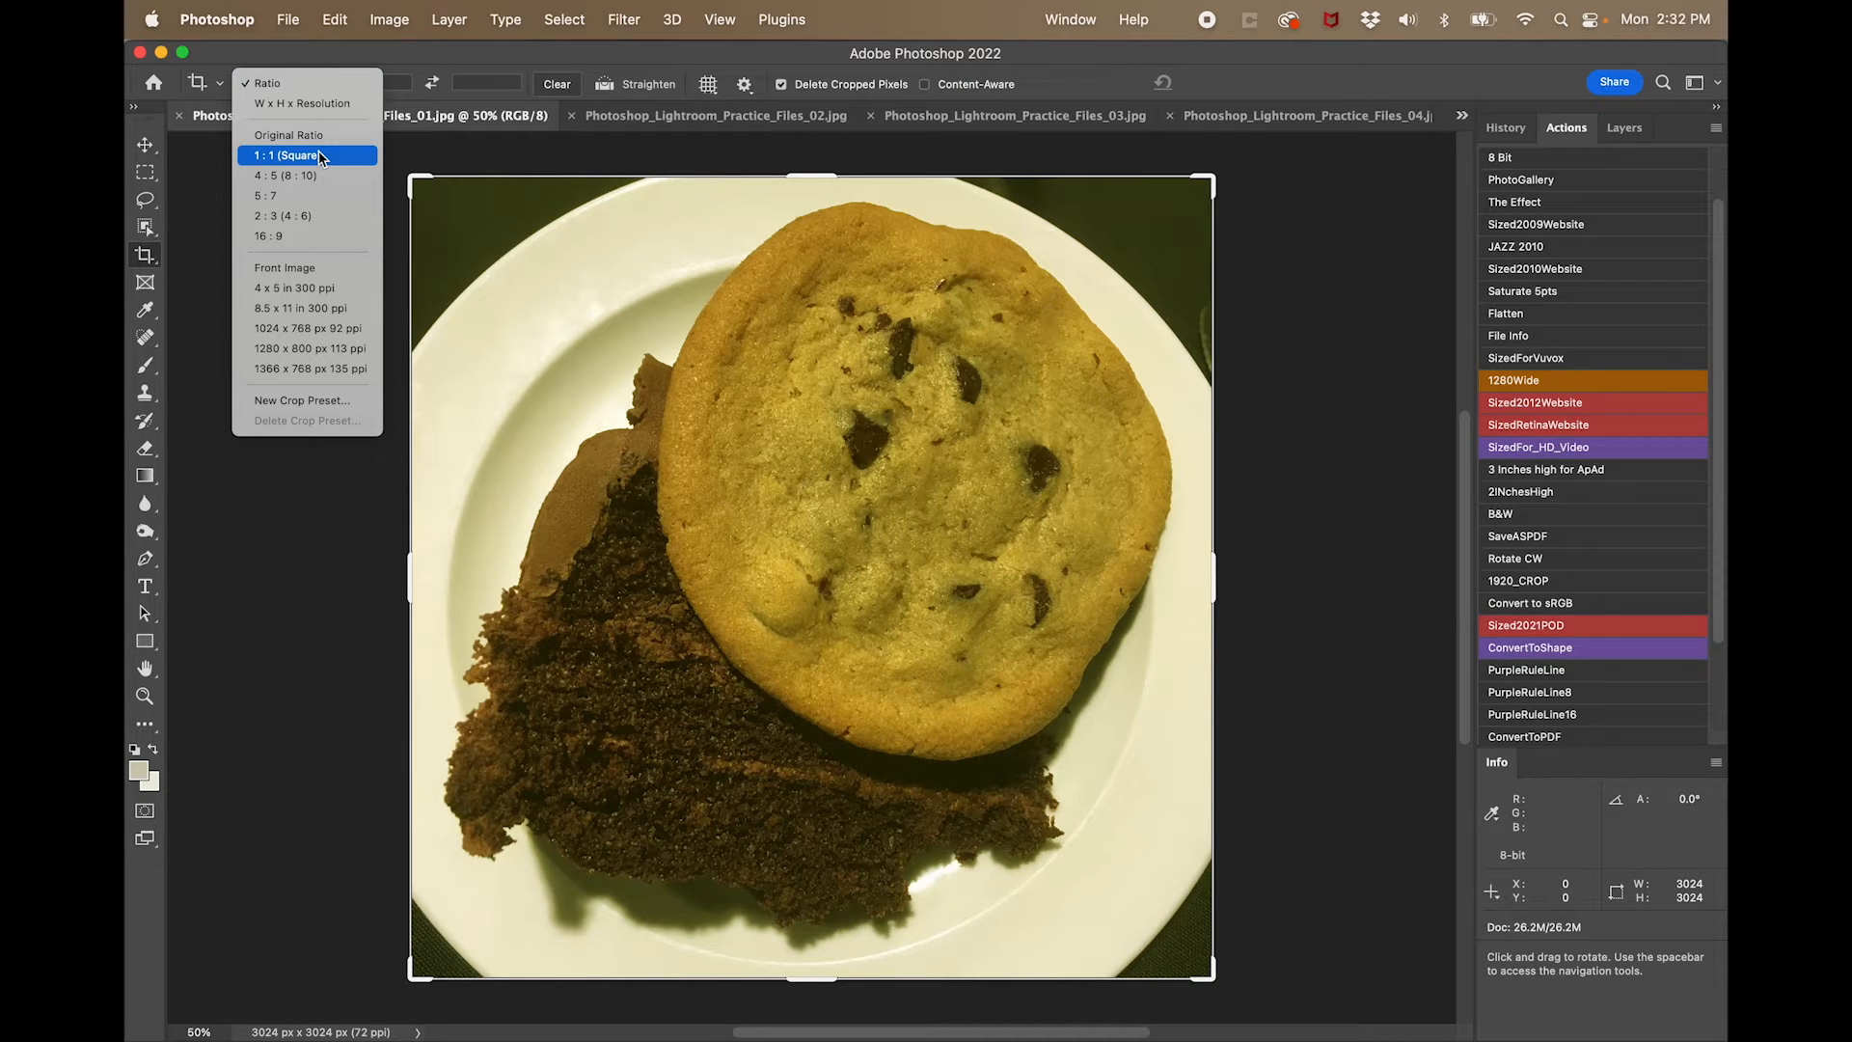
pyautogui.click(265, 83)
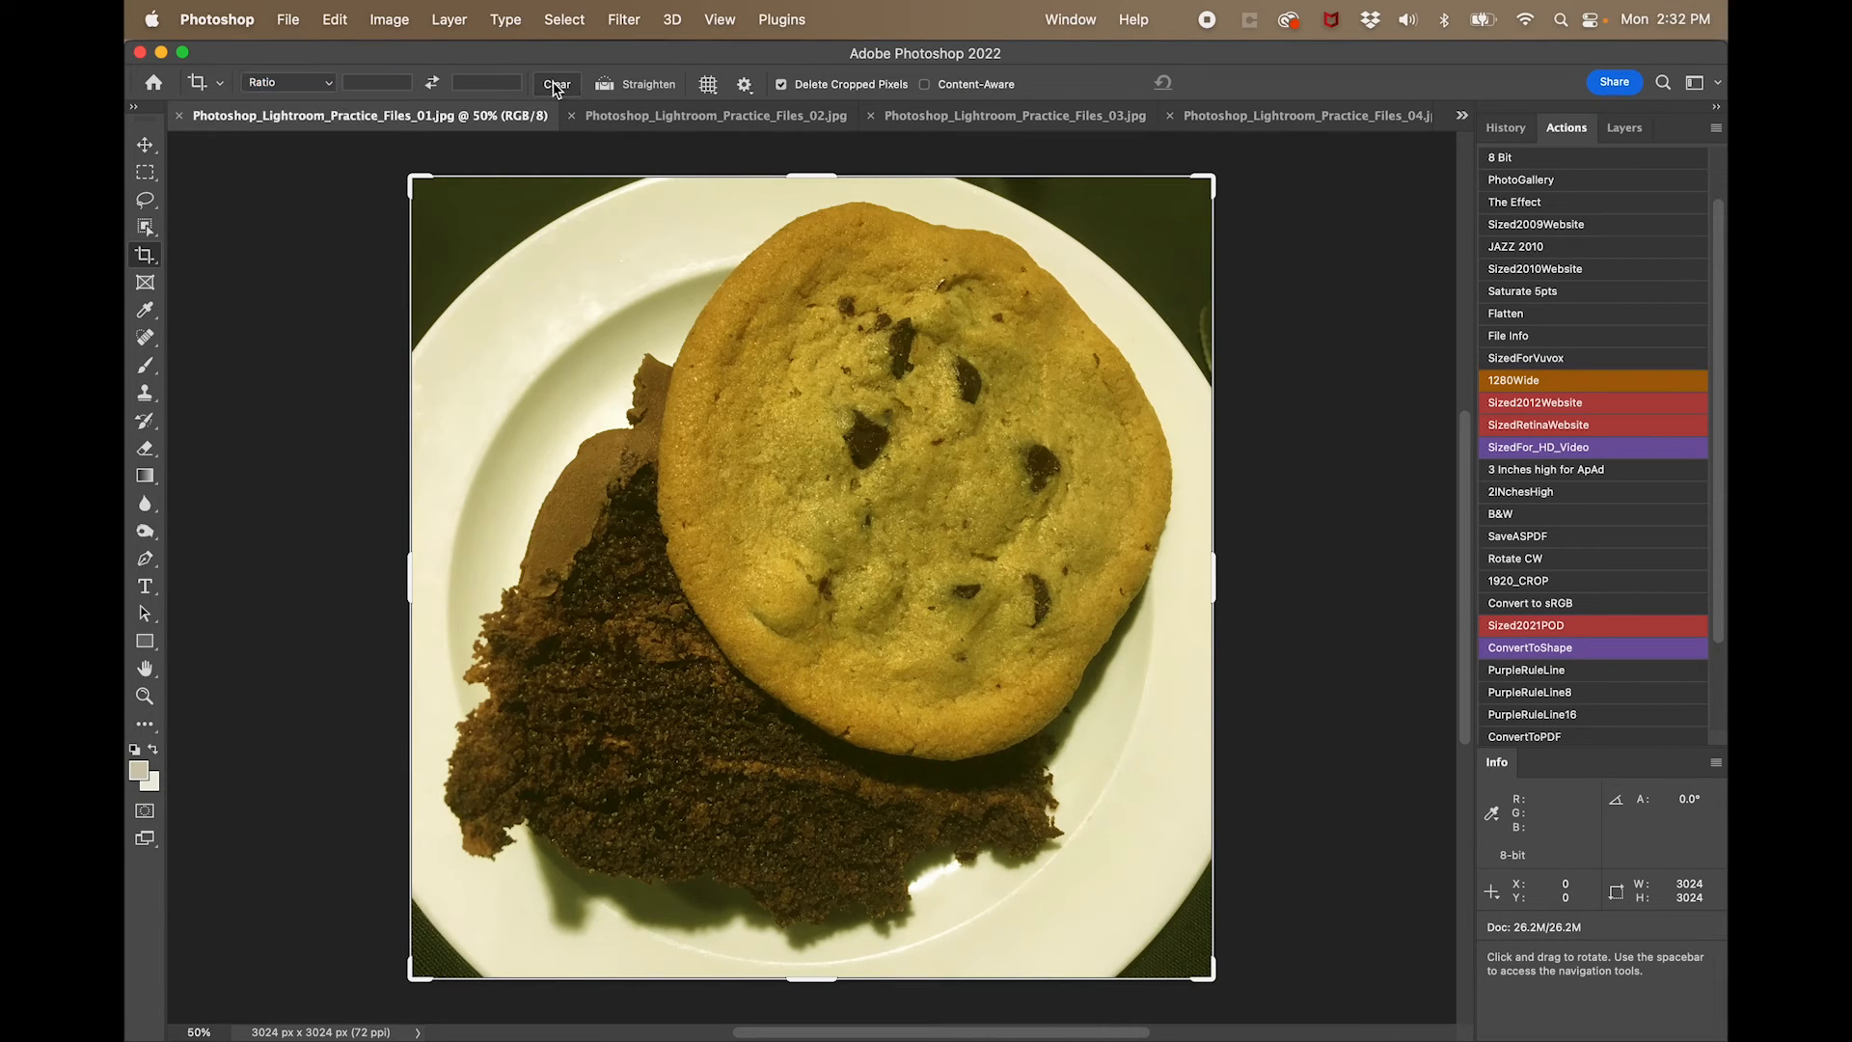
pyautogui.moveTo(811, 179)
pyautogui.mouseDown()
pyautogui.moveTo(812, 336)
pyautogui.moveTo(796, 178)
pyautogui.mouseUp()
pyautogui.moveTo(797, 177); pyautogui.dragTo(798, 175)
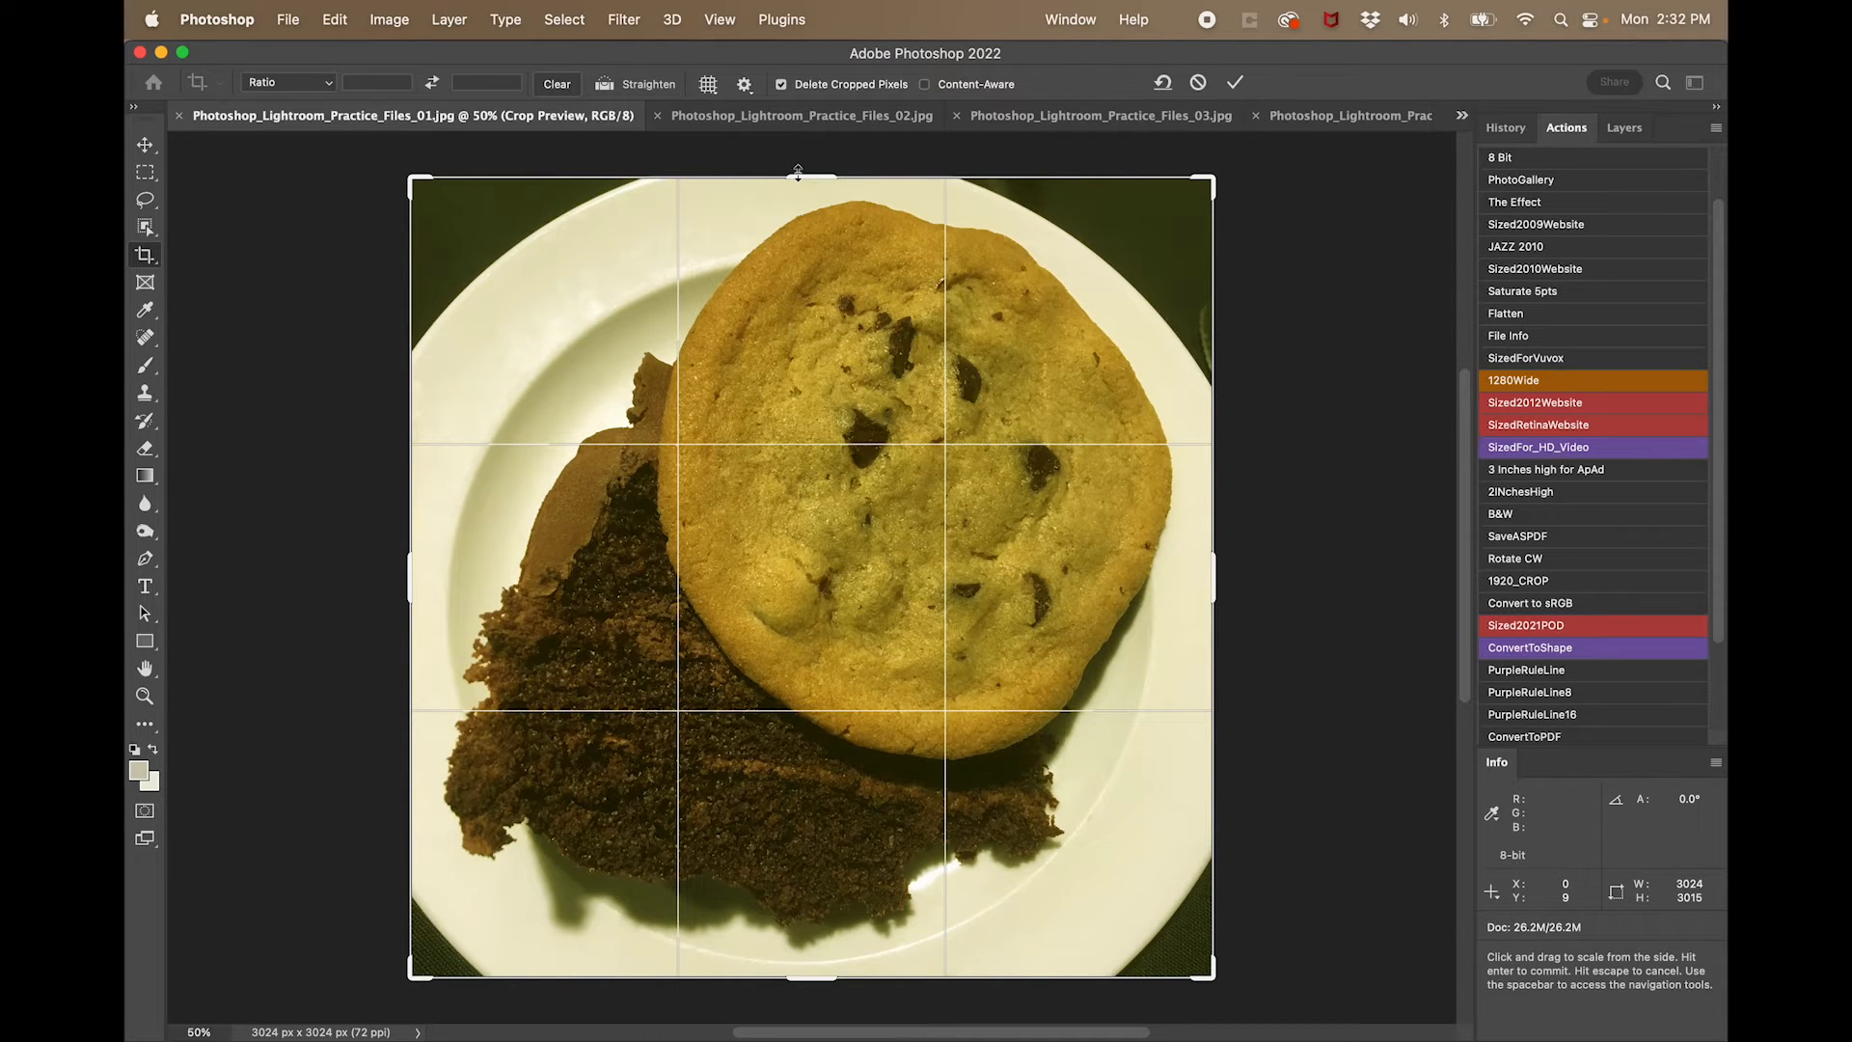
pyautogui.click(331, 85)
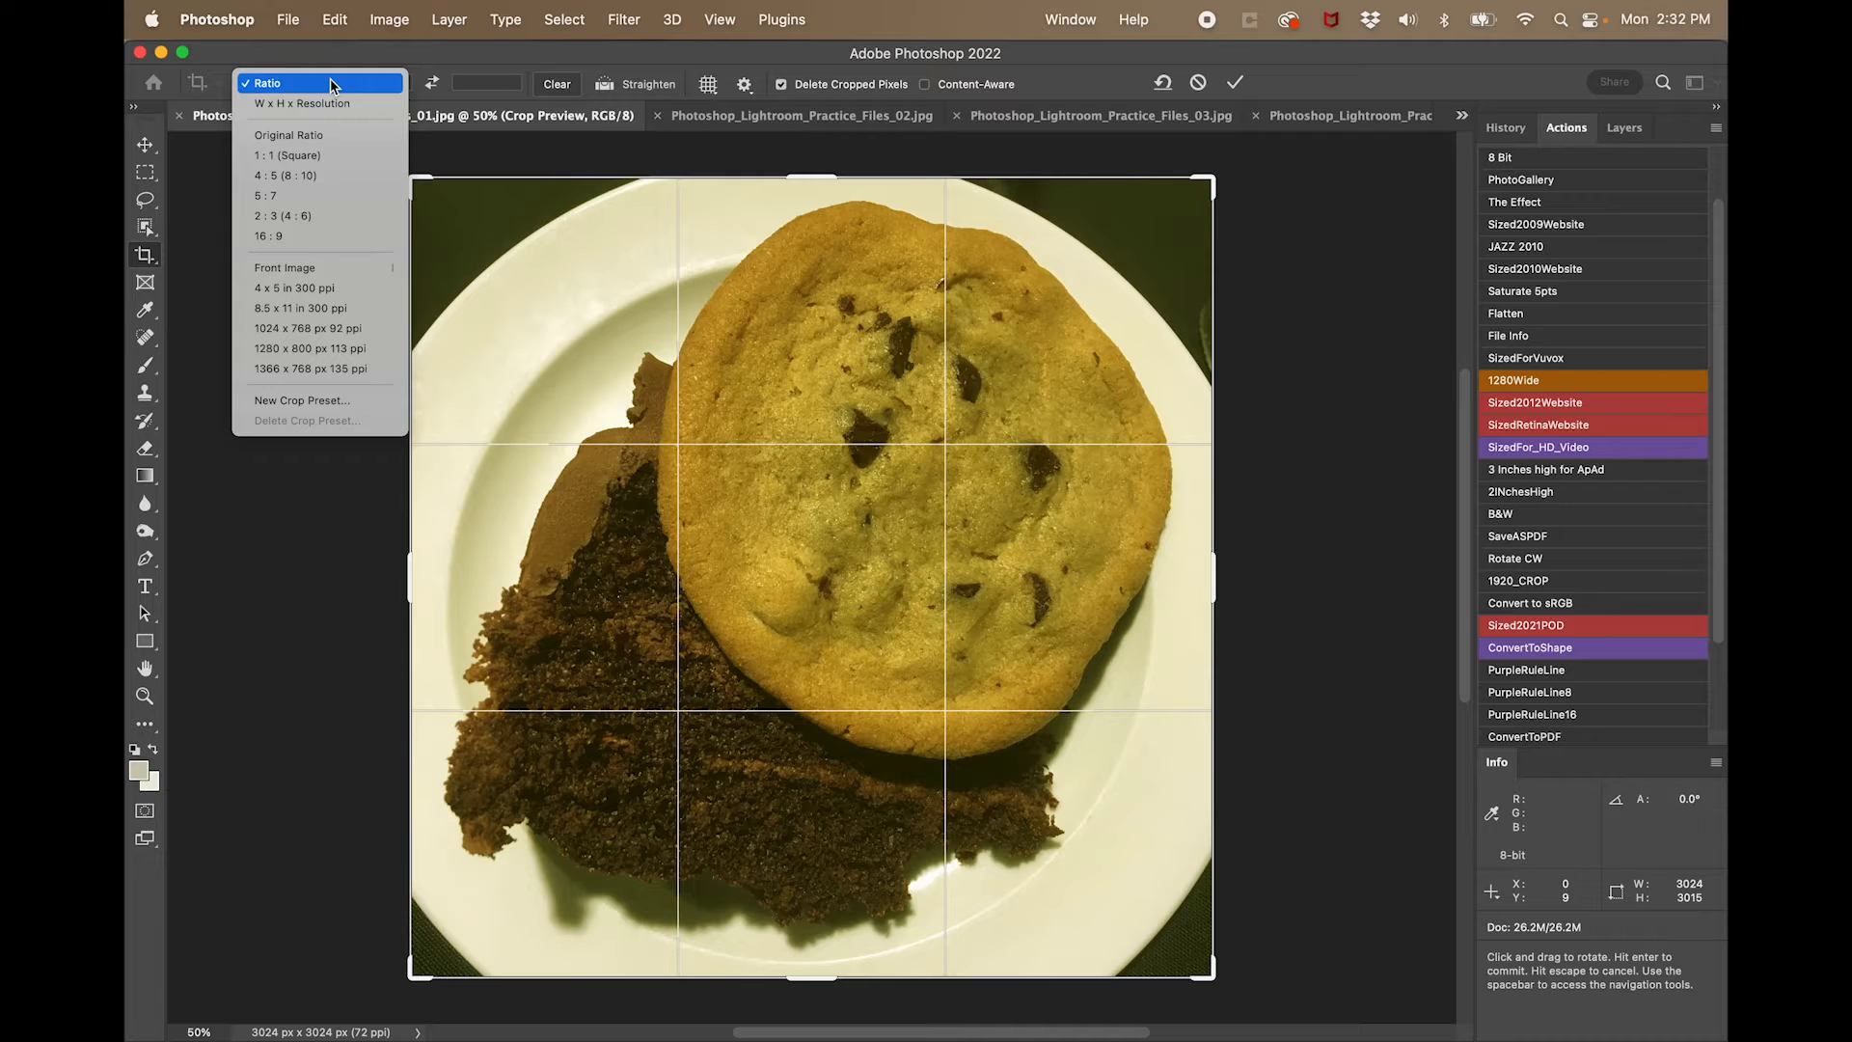
pyautogui.click(328, 157)
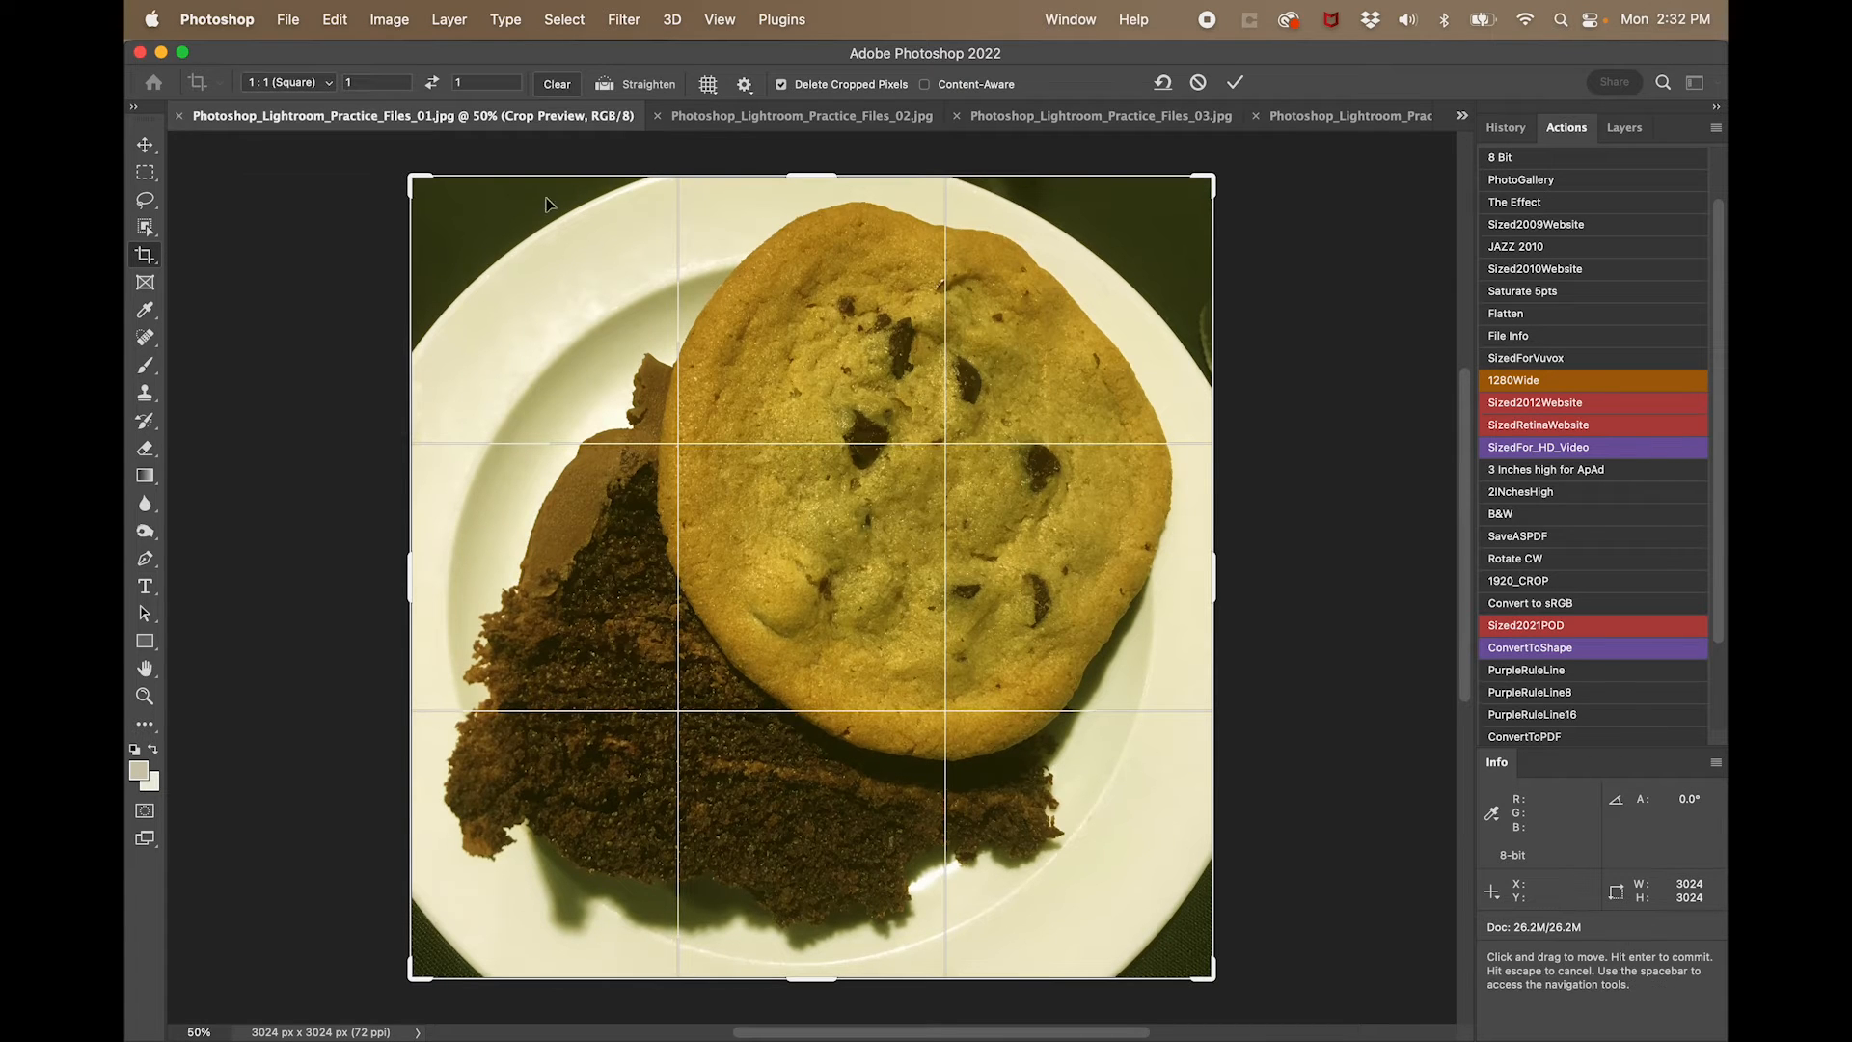
# - Adjust the square frame around the plate and crop the photo to about 2907 by 2907 px
pyautogui.moveTo(800, 170); pyautogui.dragTo(810, 253)
pyautogui.moveTo(854, 353); pyautogui.dragTo(850, 401)
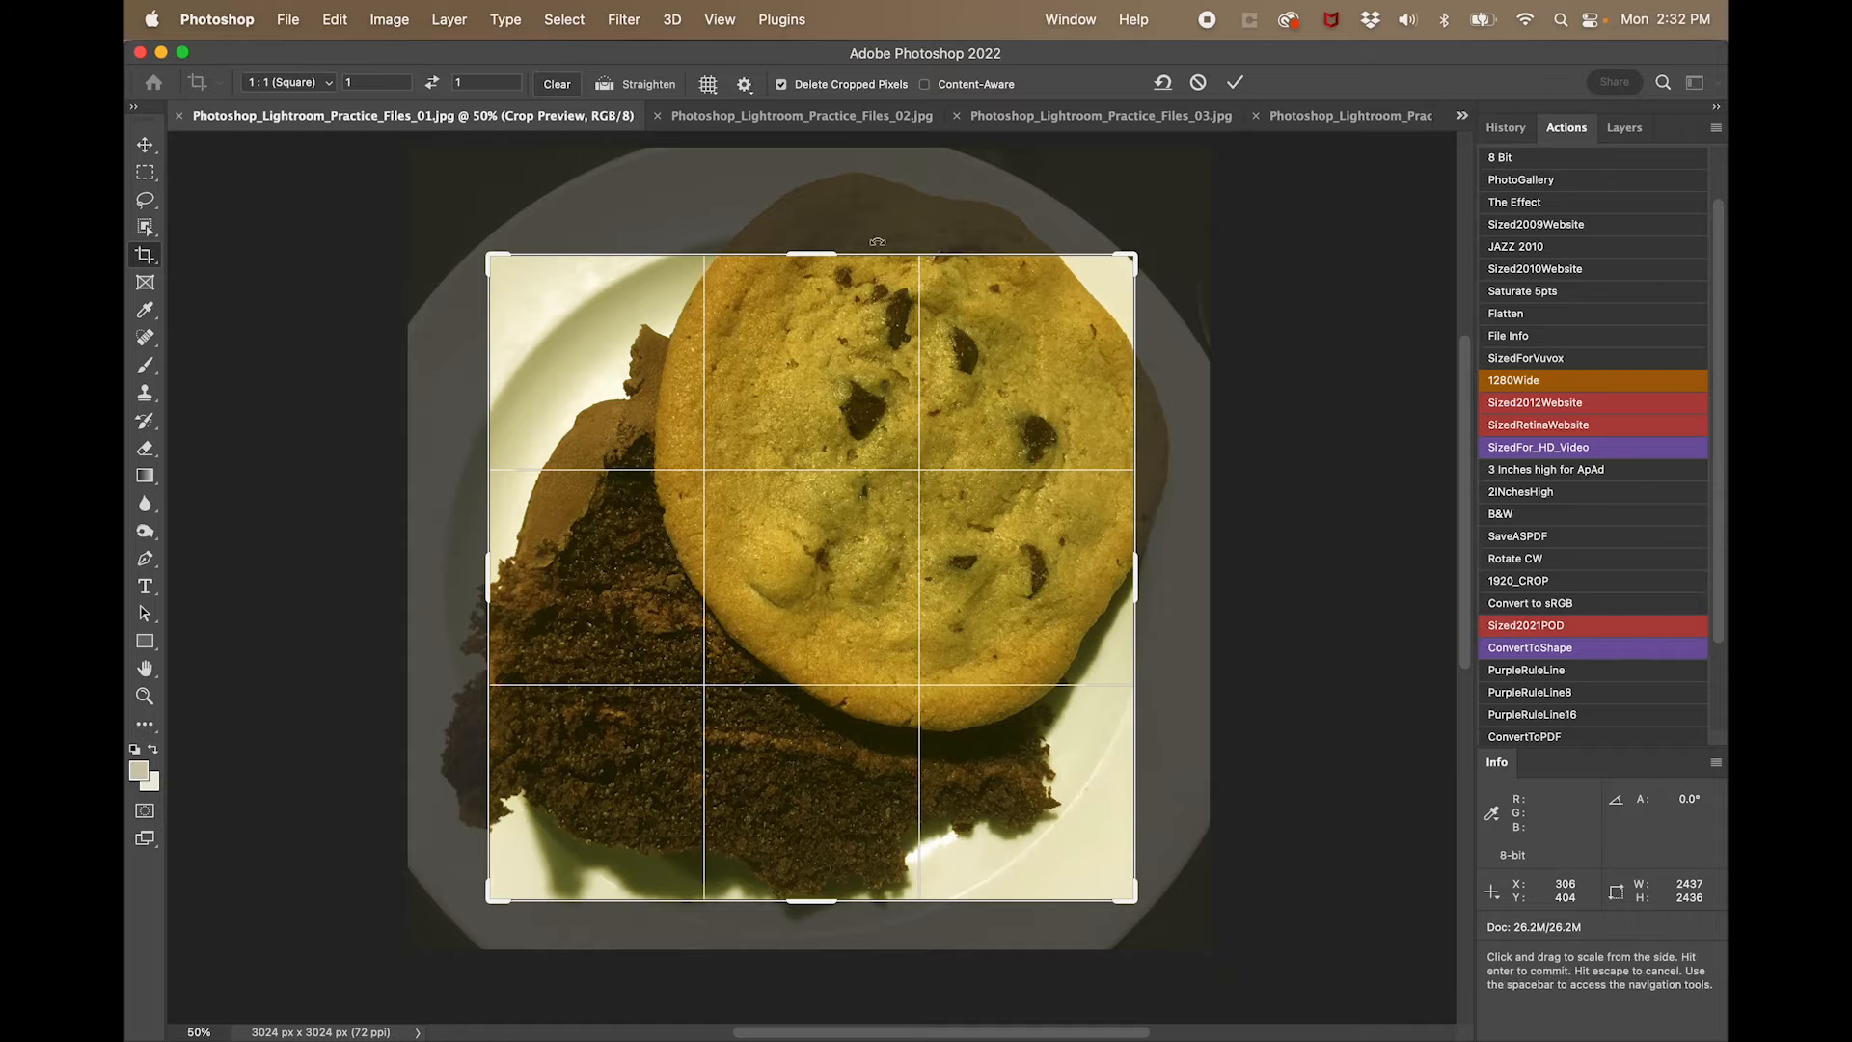
pyautogui.moveTo(816, 253); pyautogui.dragTo(815, 194)
pyautogui.moveTo(810, 958); pyautogui.dragTo(810, 972)
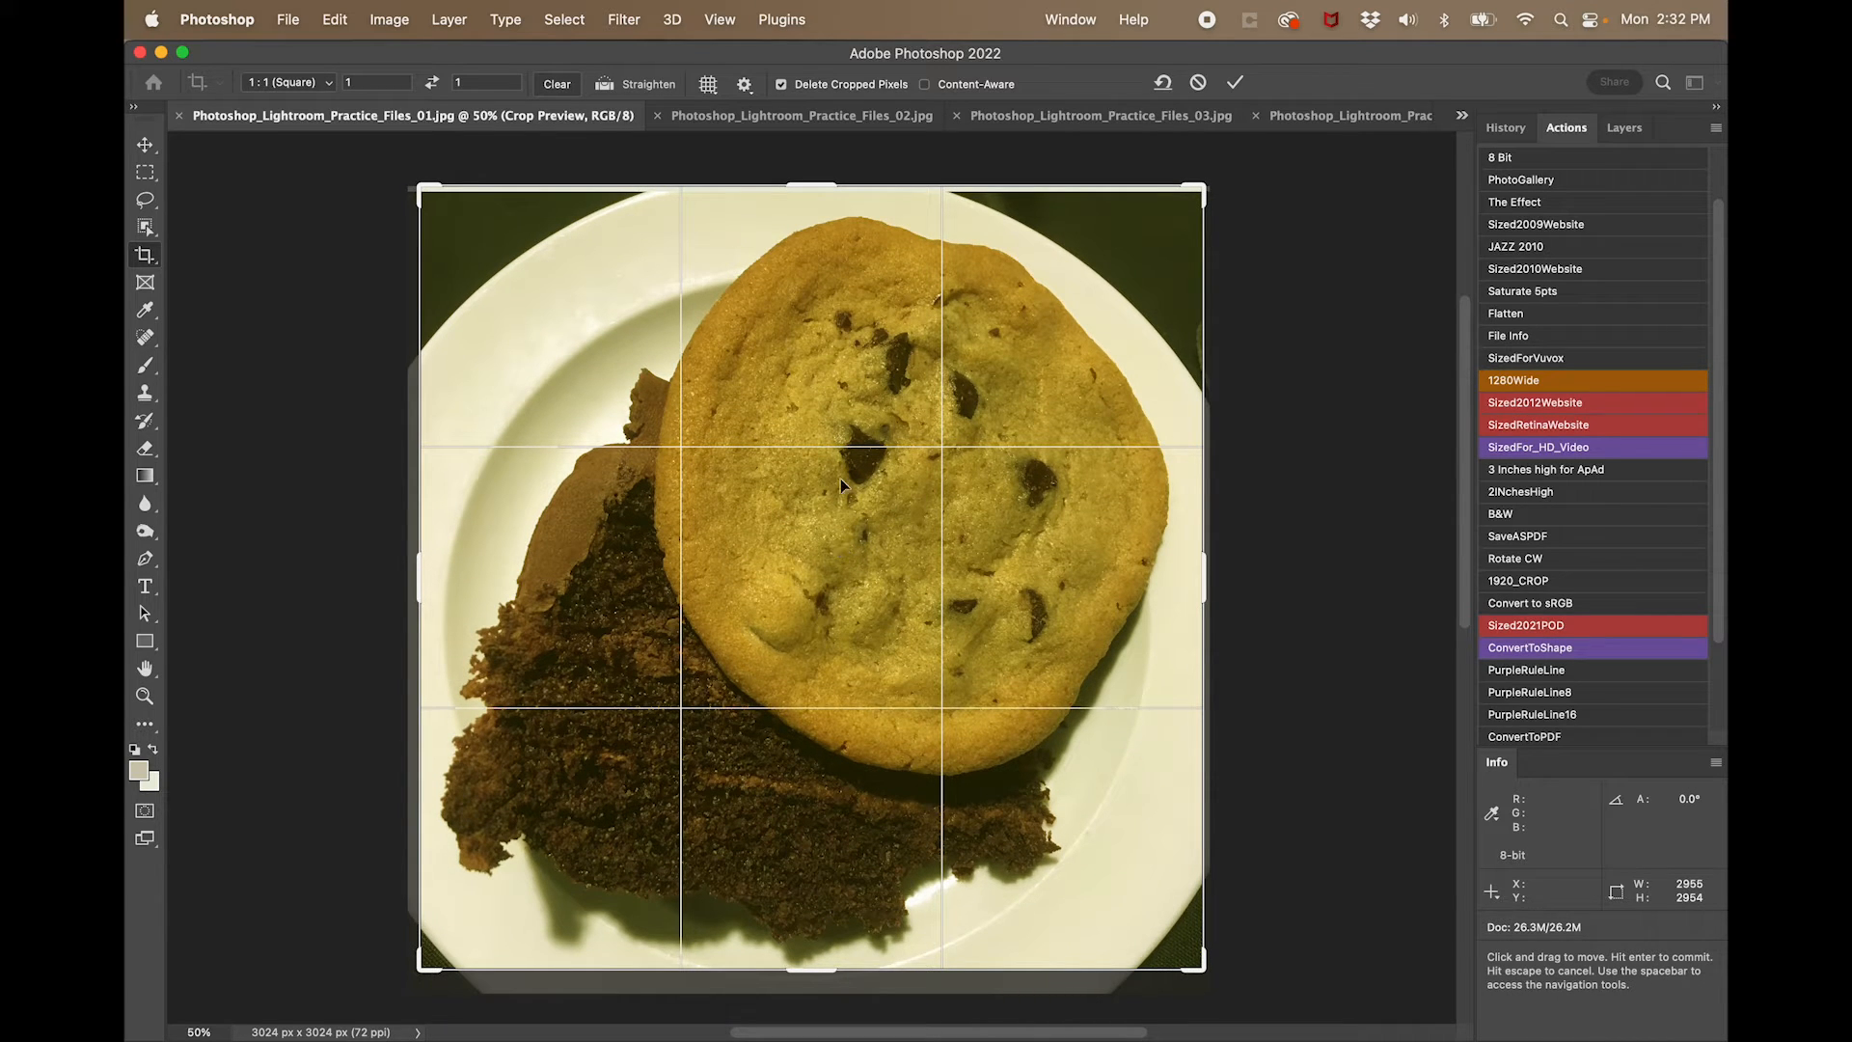
pyautogui.moveTo(825, 185); pyautogui.dragTo(825, 193)
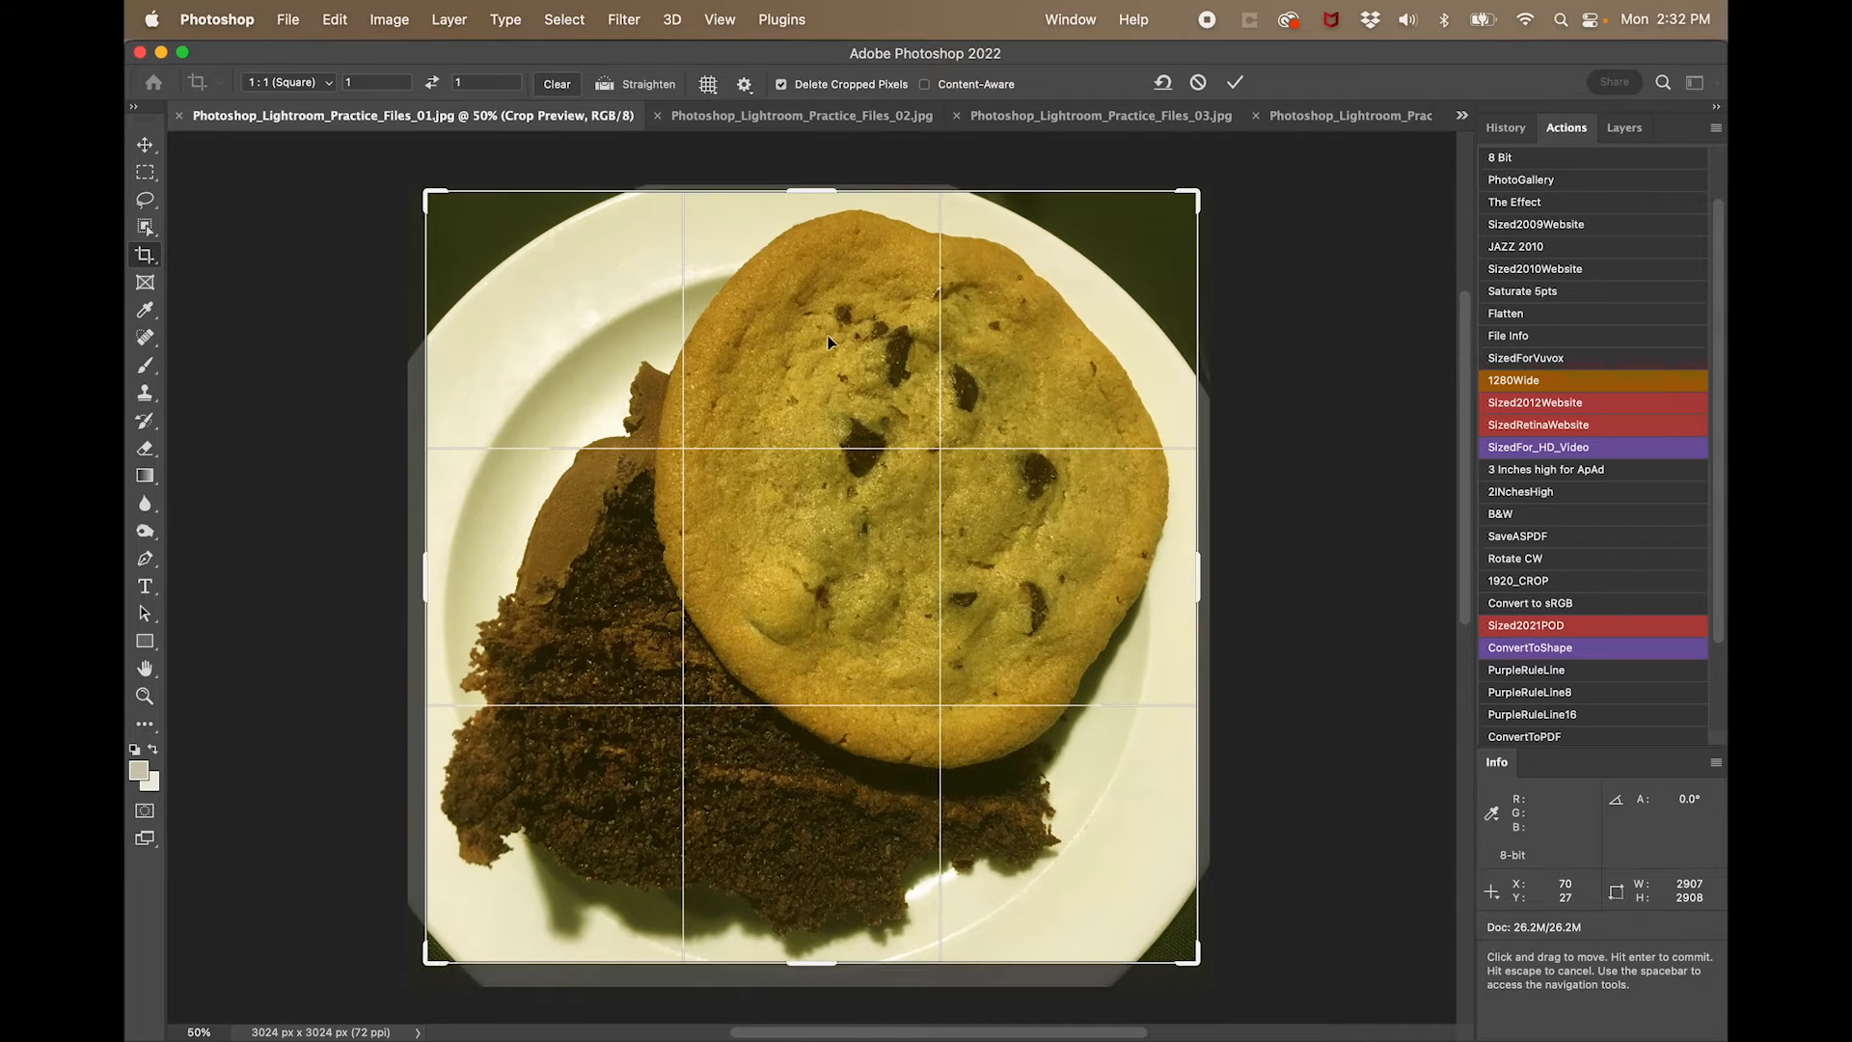
pyautogui.press('Return')
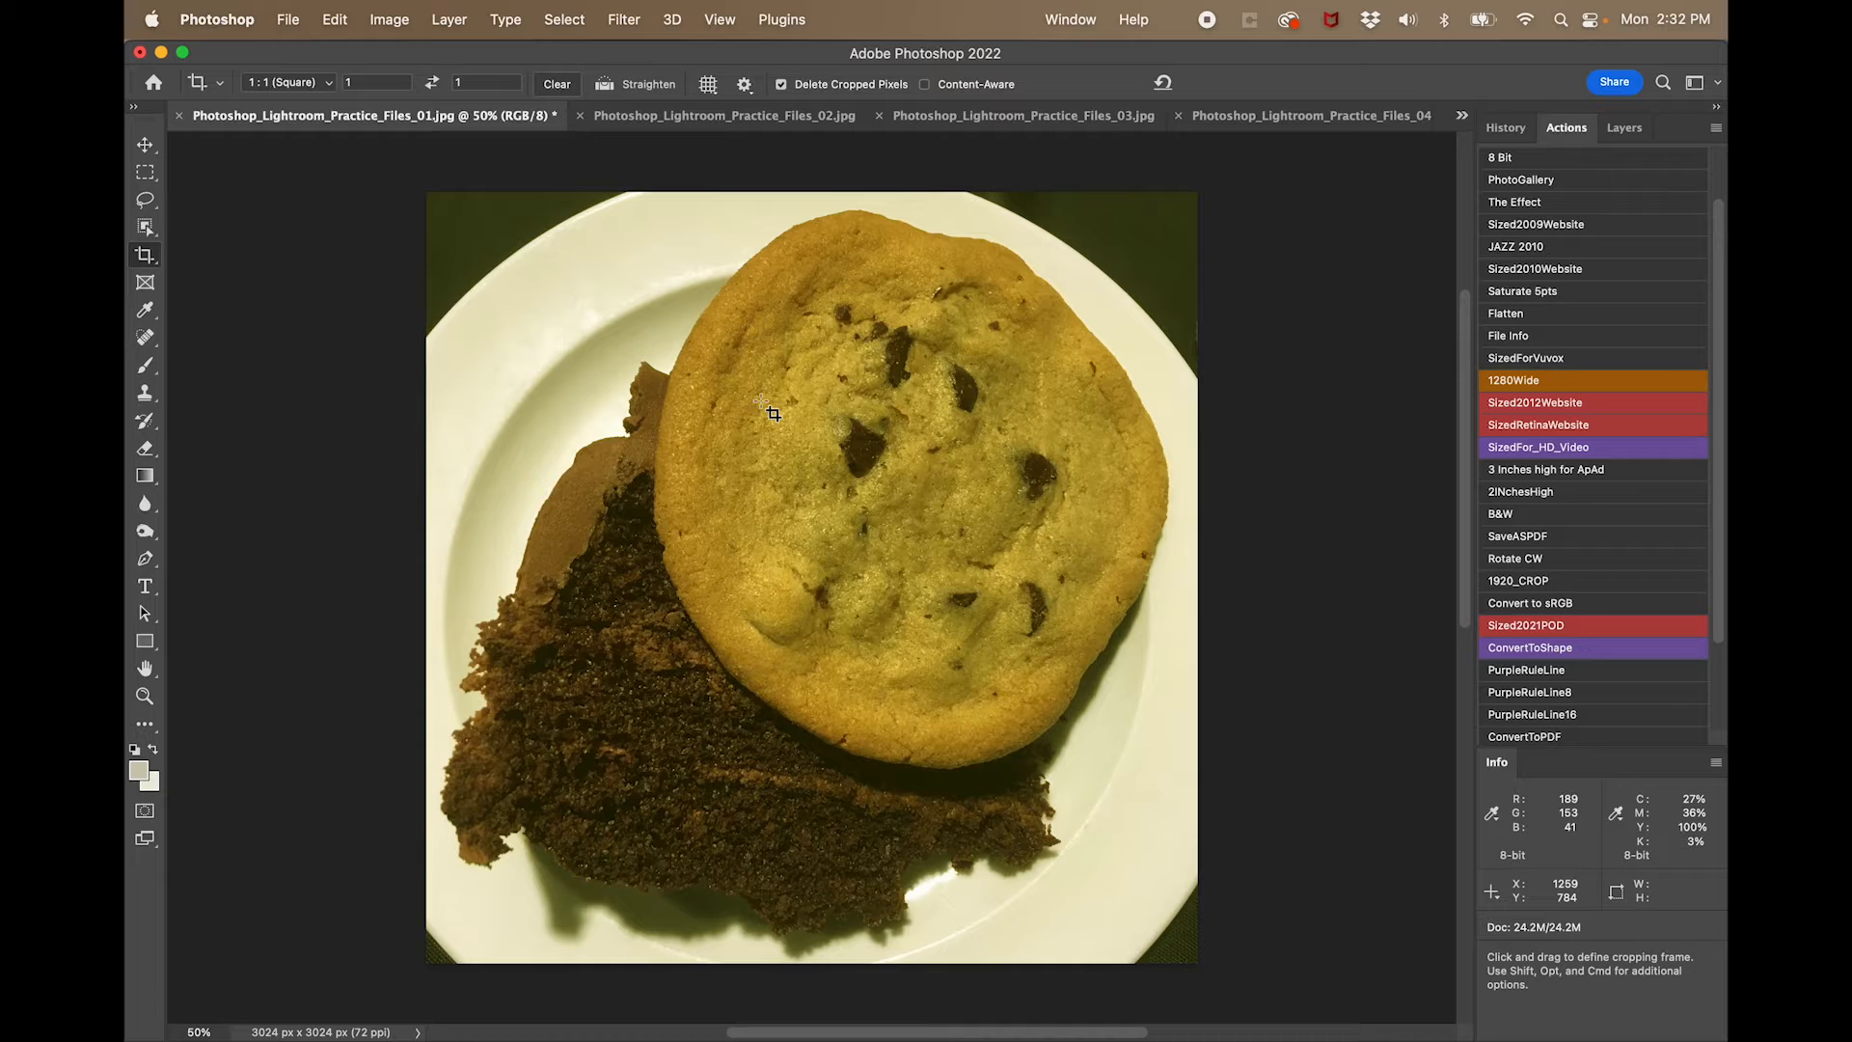
# - Apply a Levels adjustment to the RGB channel with the black input at 30 and the white input at 212
pyautogui.click(396, 19)
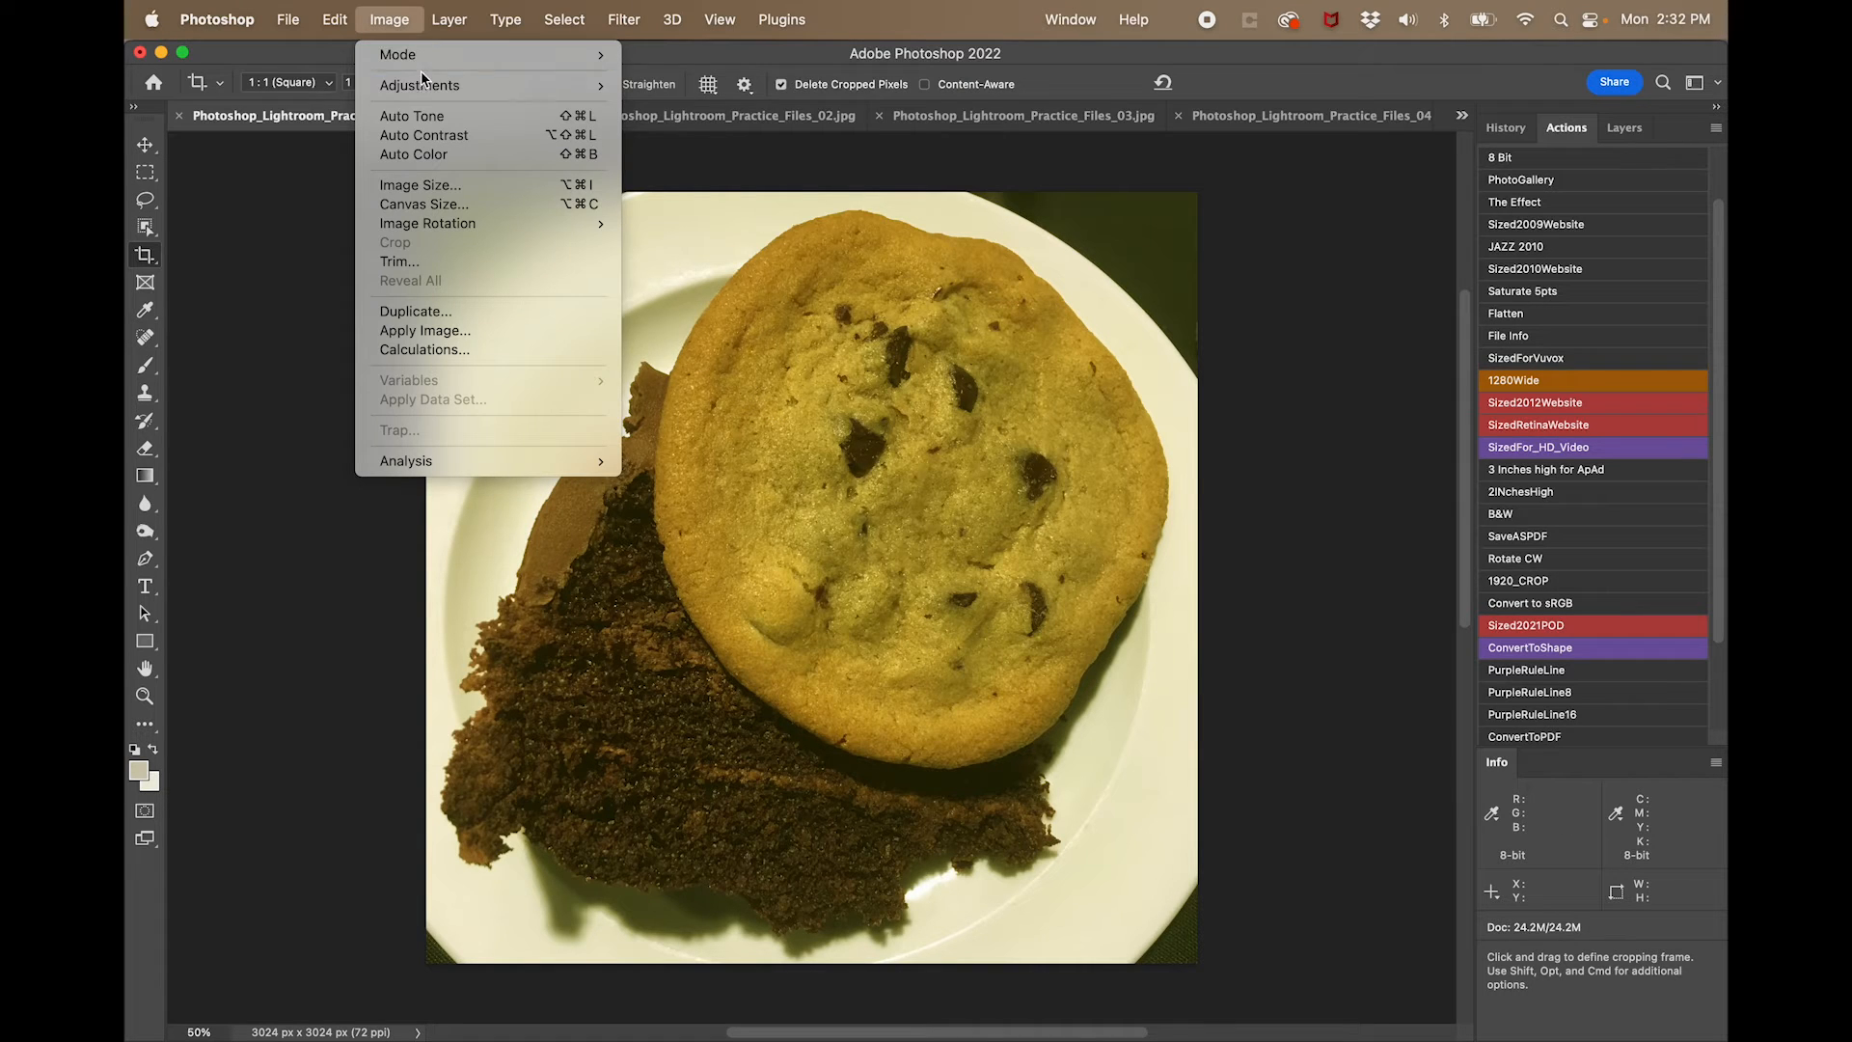
pyautogui.moveTo(424, 85)
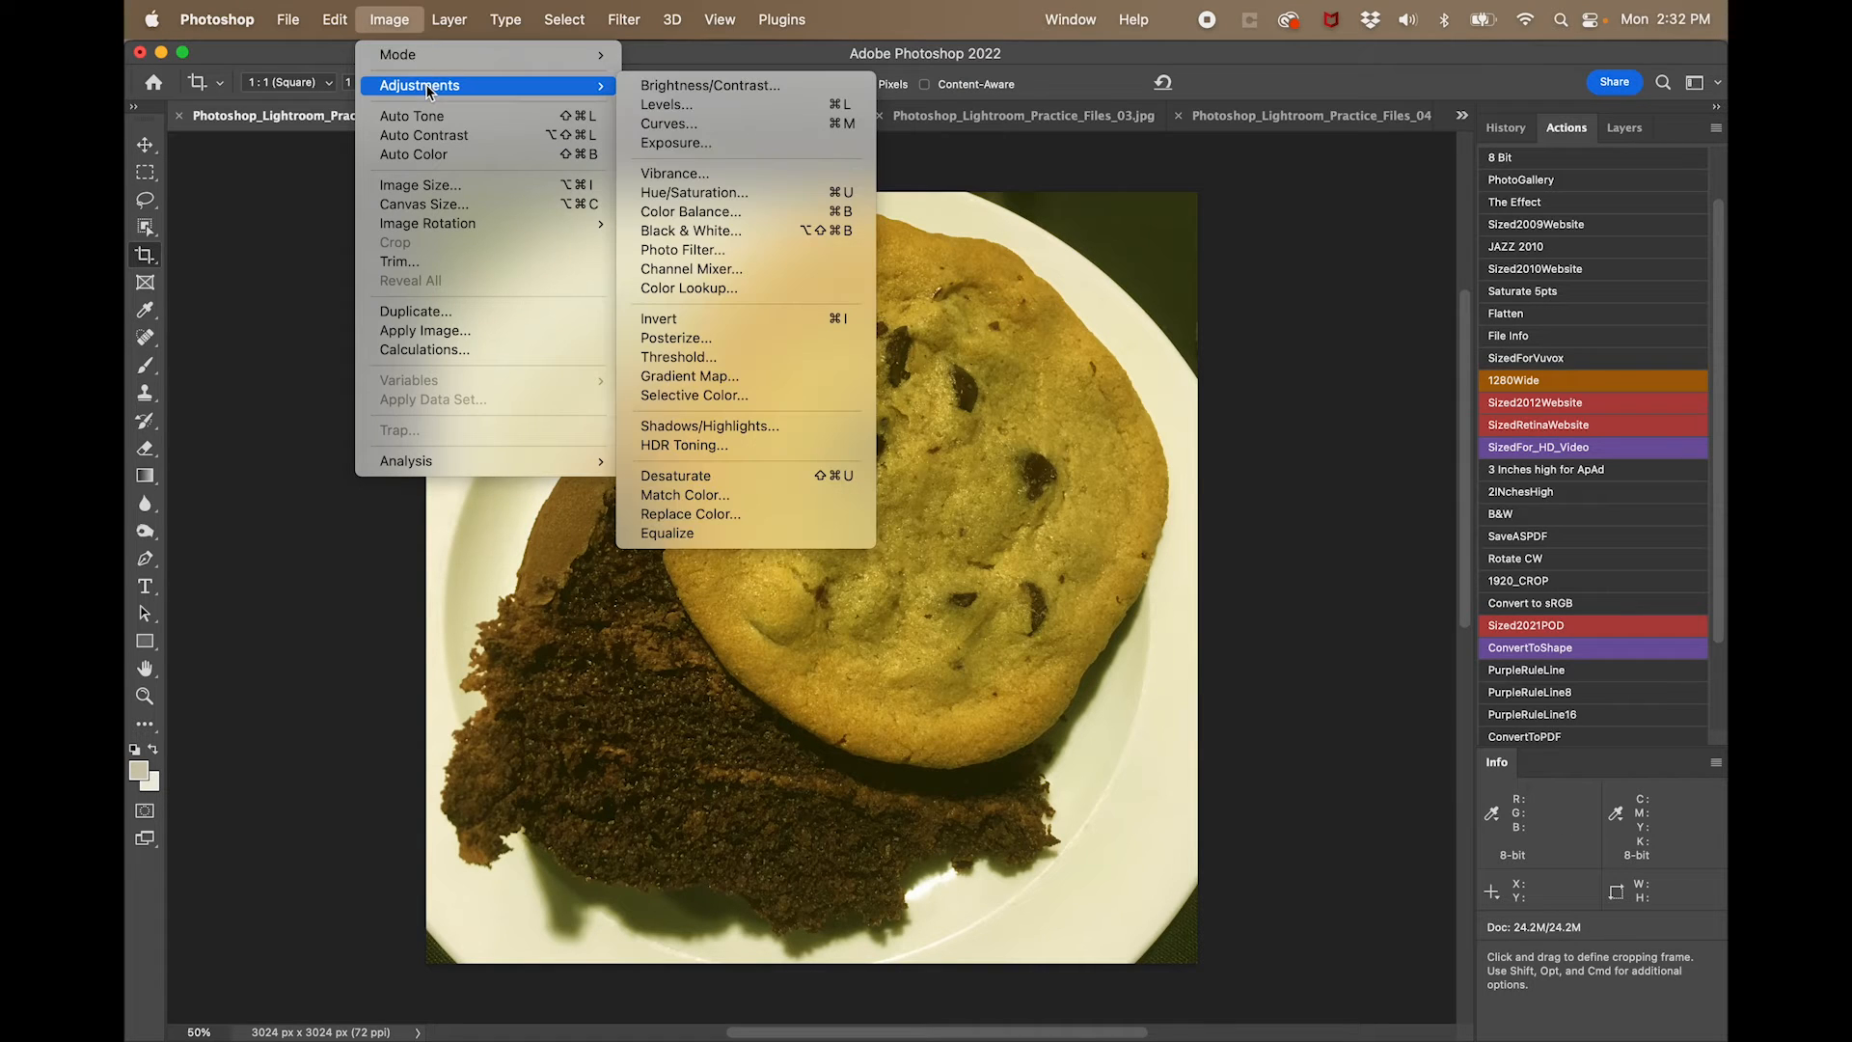
pyautogui.click(680, 106)
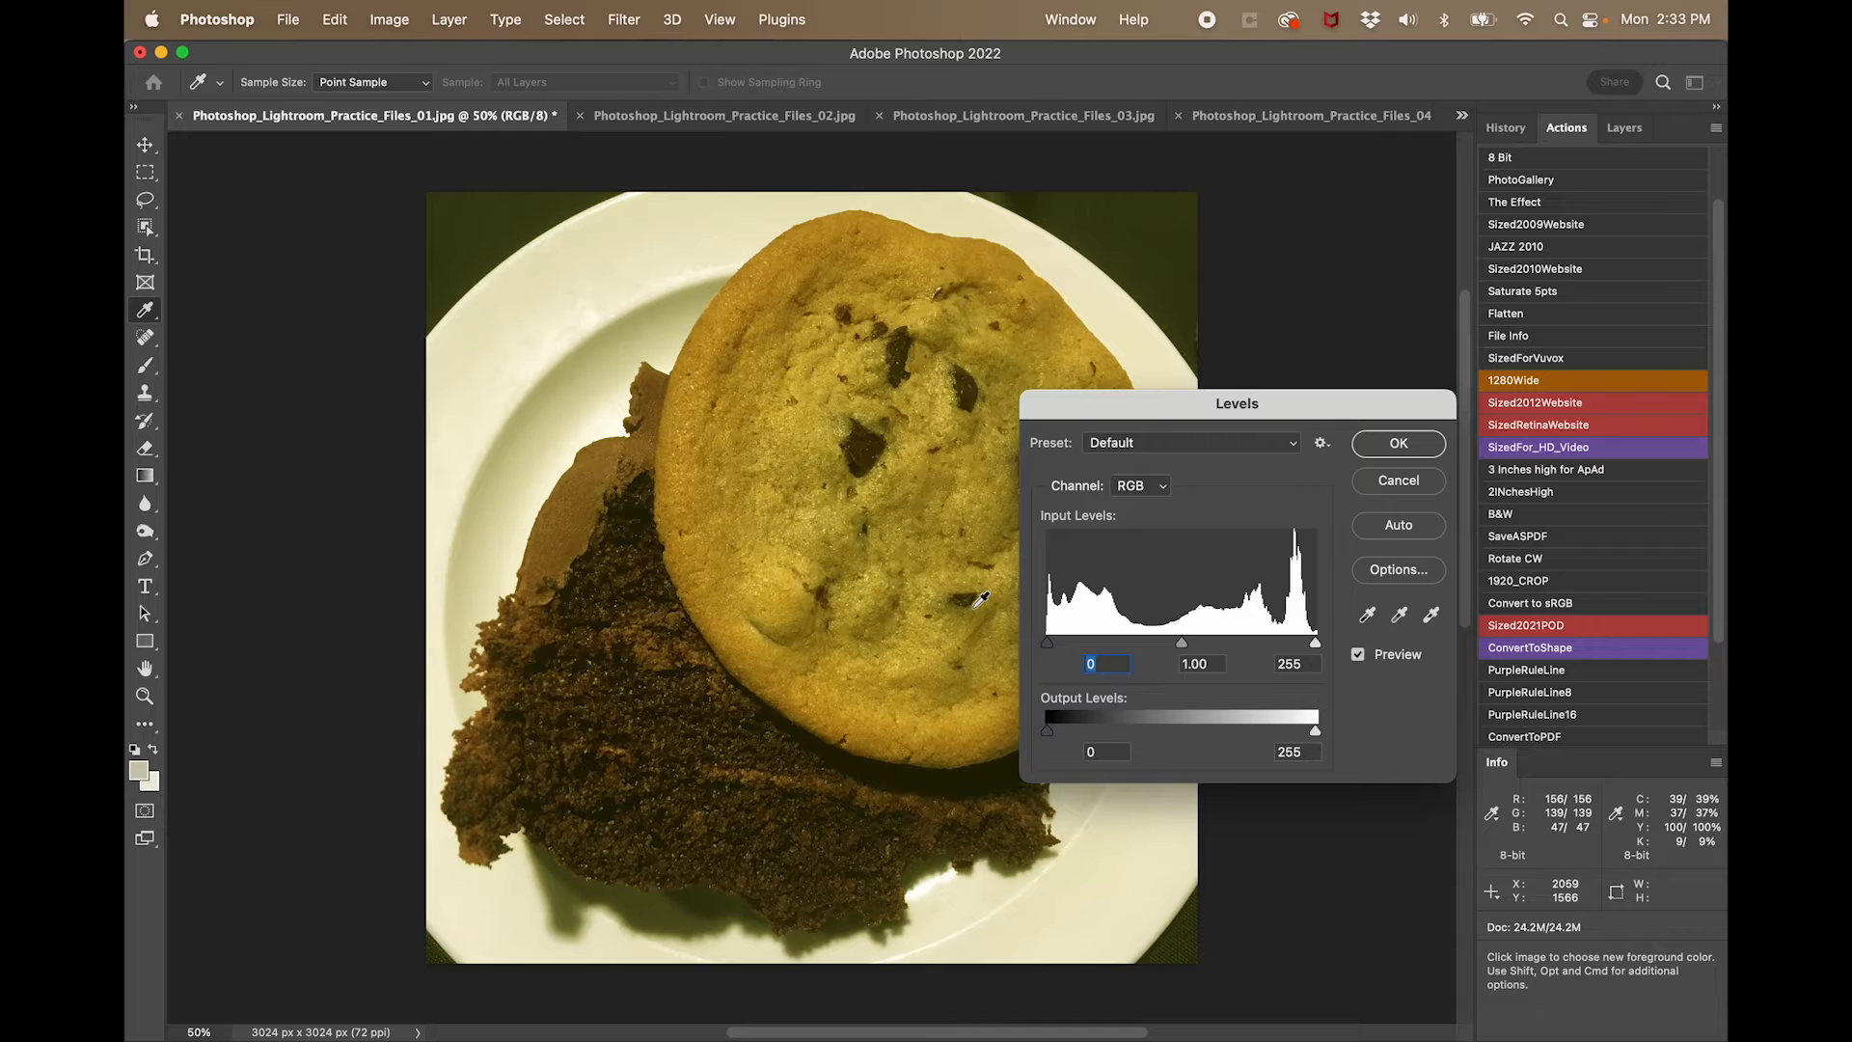
pyautogui.moveTo(1047, 643); pyautogui.dragTo(1060, 646)
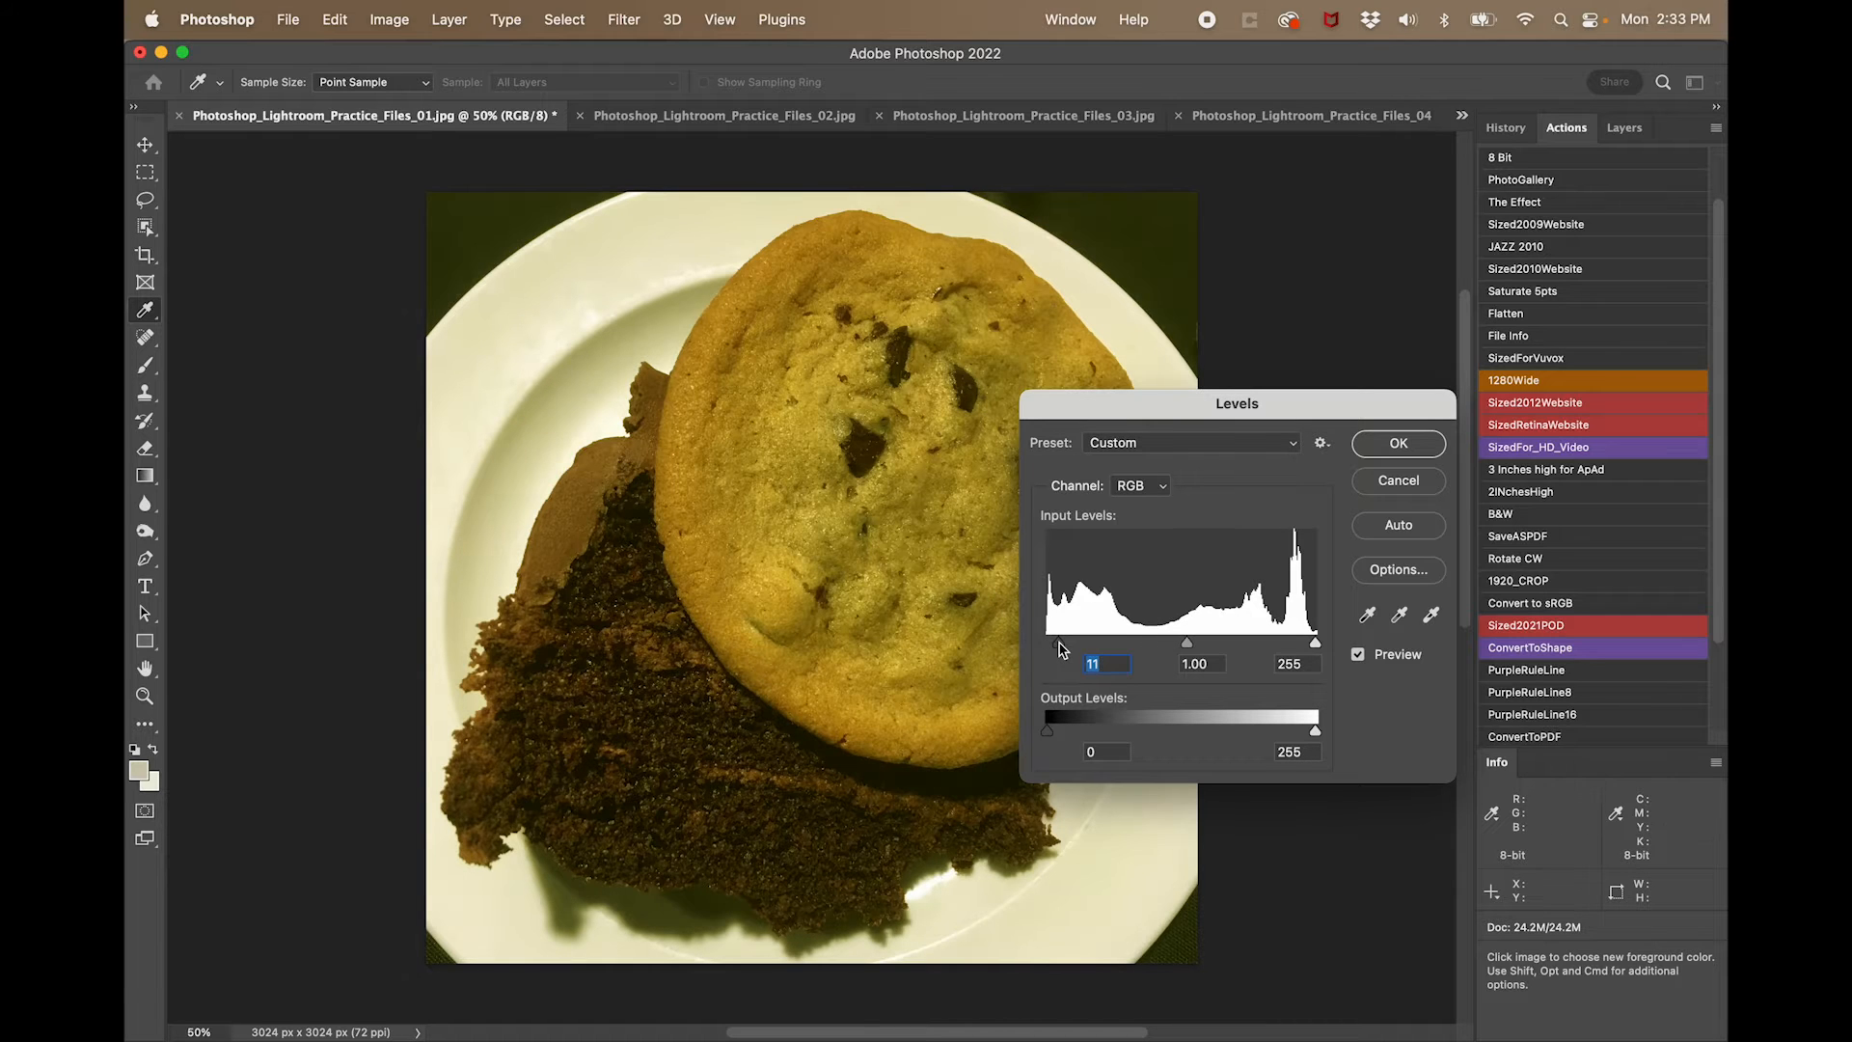
pyautogui.moveTo(1316, 644); pyautogui.dragTo(1282, 648)
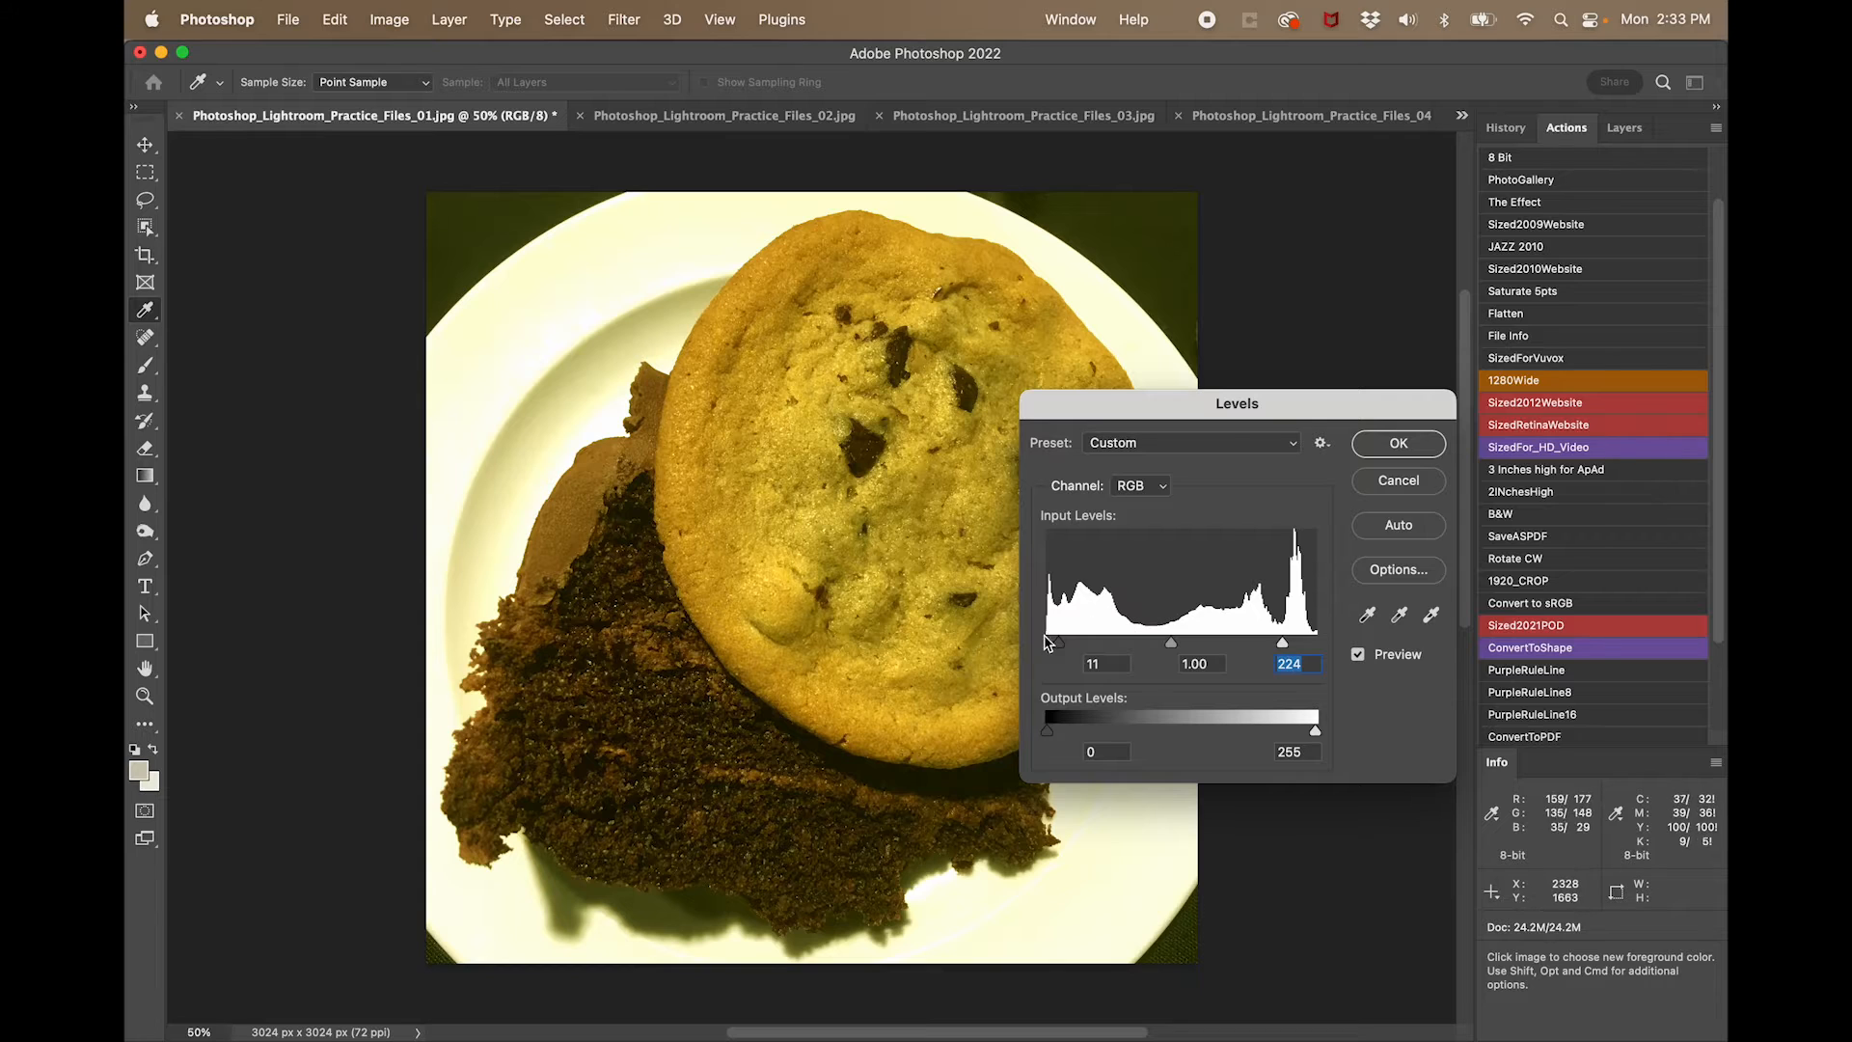
pyautogui.moveTo(1058, 644); pyautogui.dragTo(1078, 645)
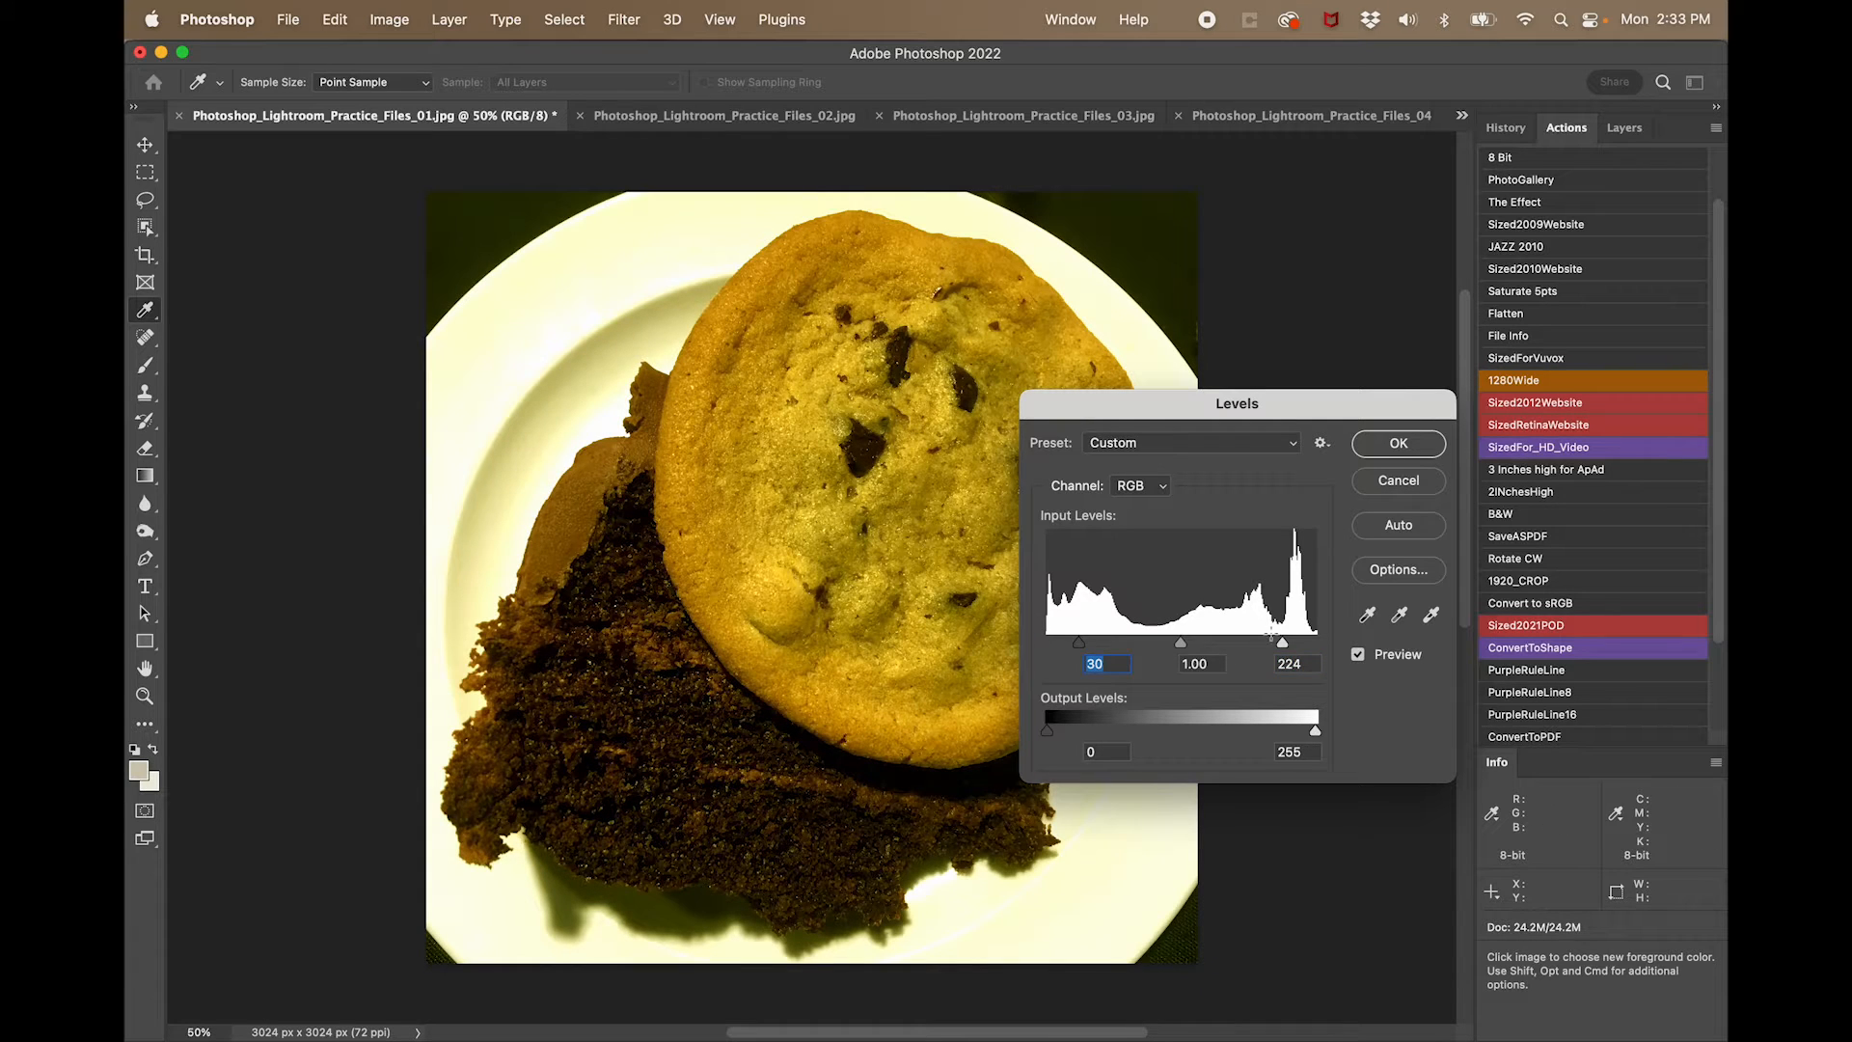
pyautogui.moveTo(1283, 646); pyautogui.dragTo(1270, 646)
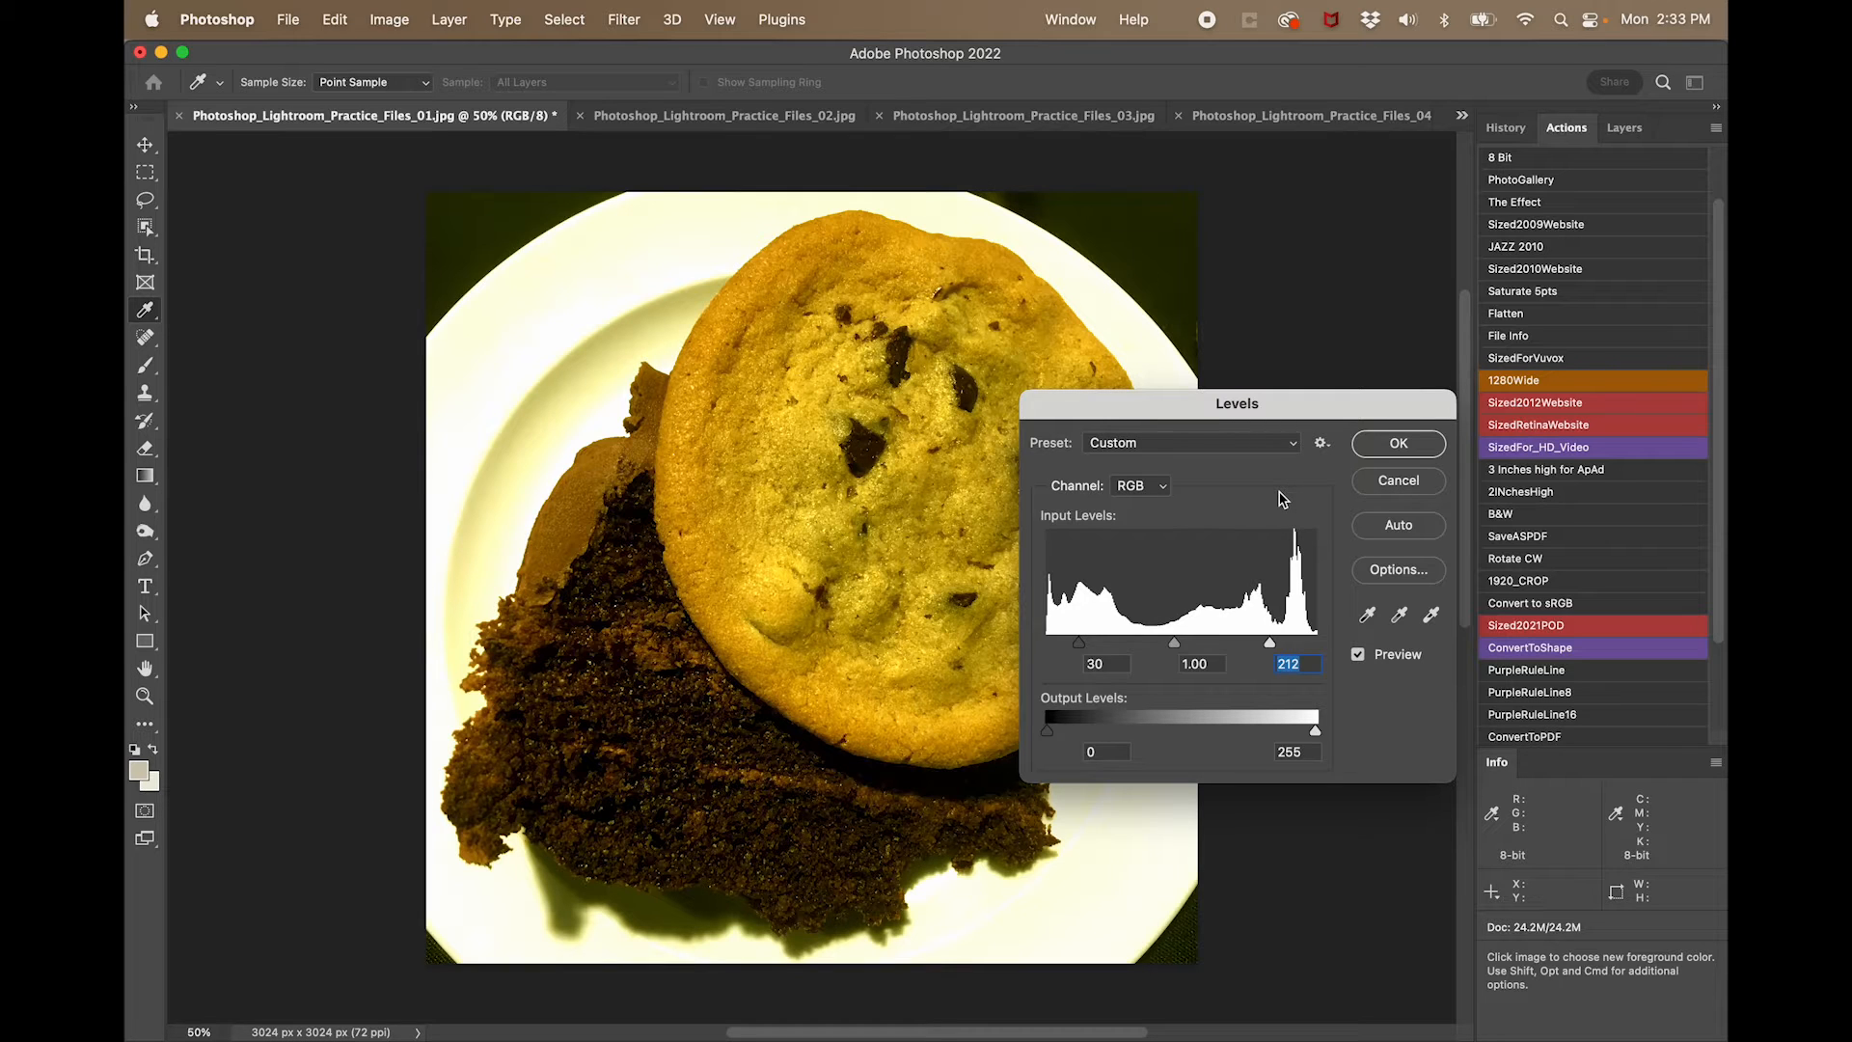
pyautogui.click(1390, 444)
pyautogui.press('c')
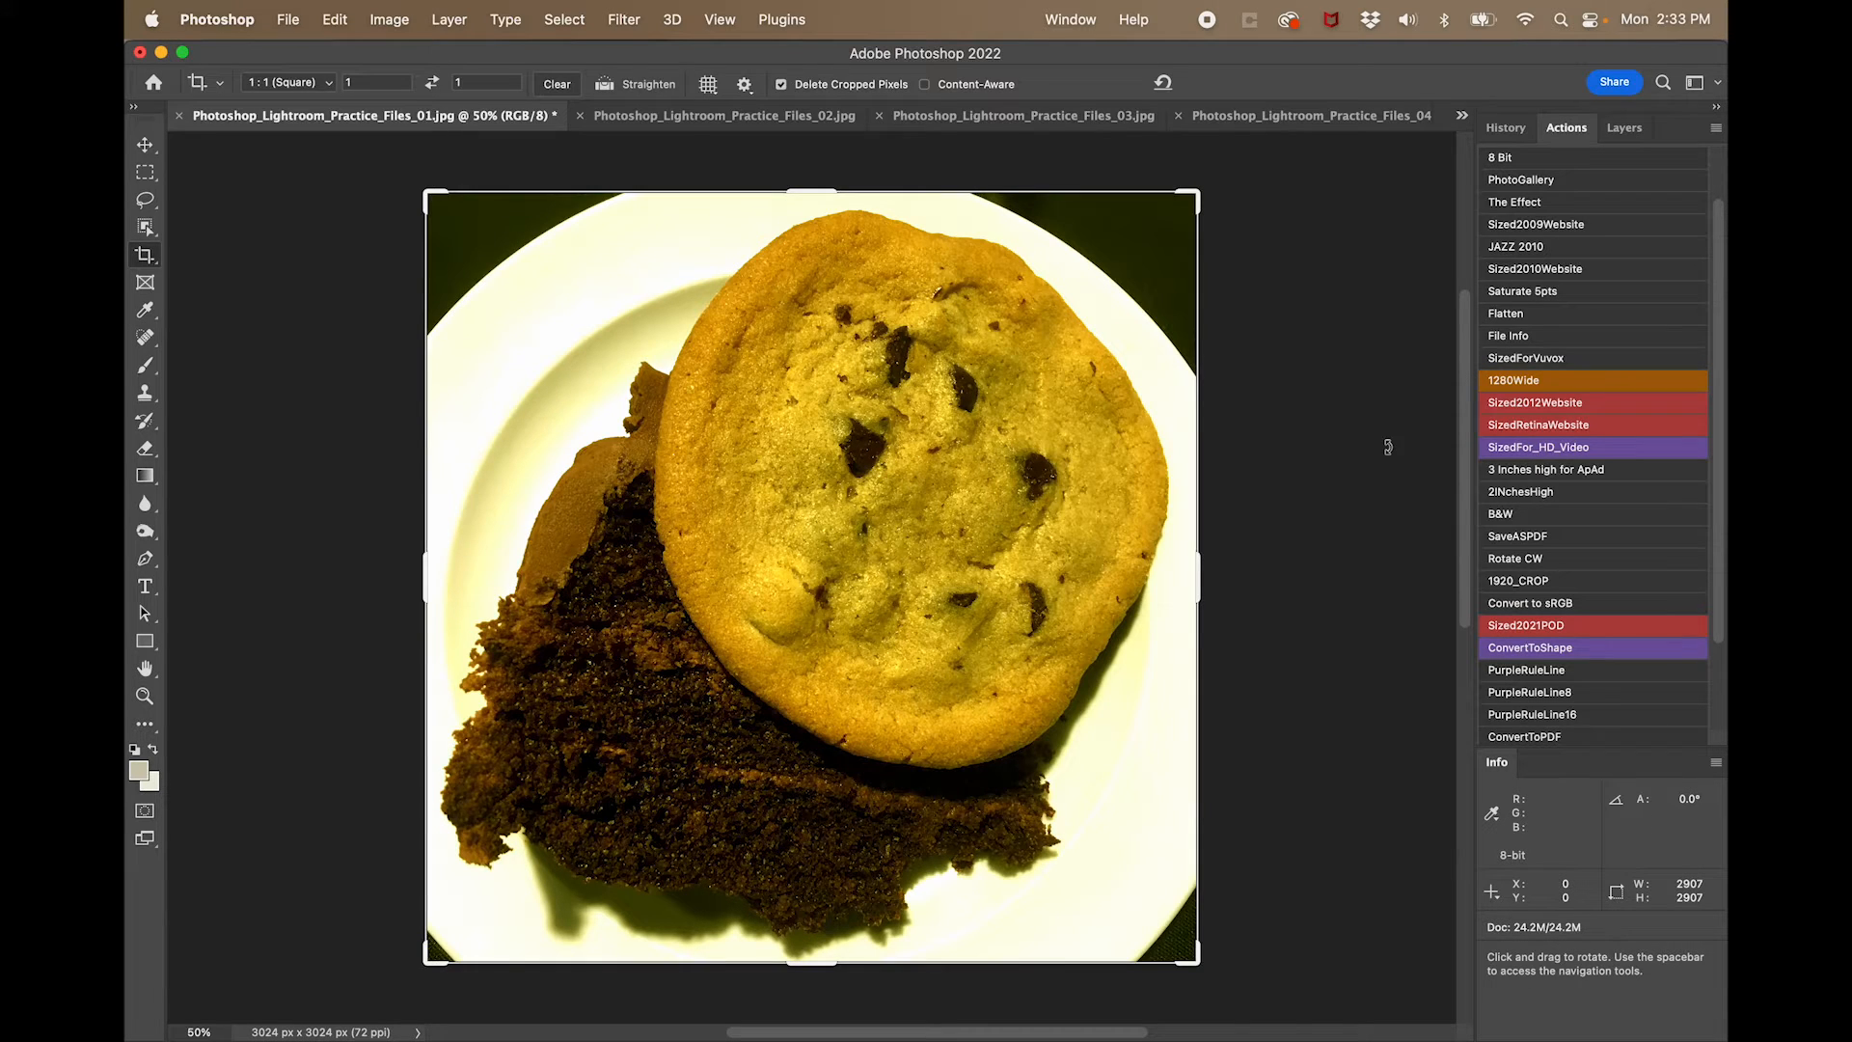
# - Examine the adjusted photo's histogram in Levels and close it without making a change
pyautogui.press('super+l')
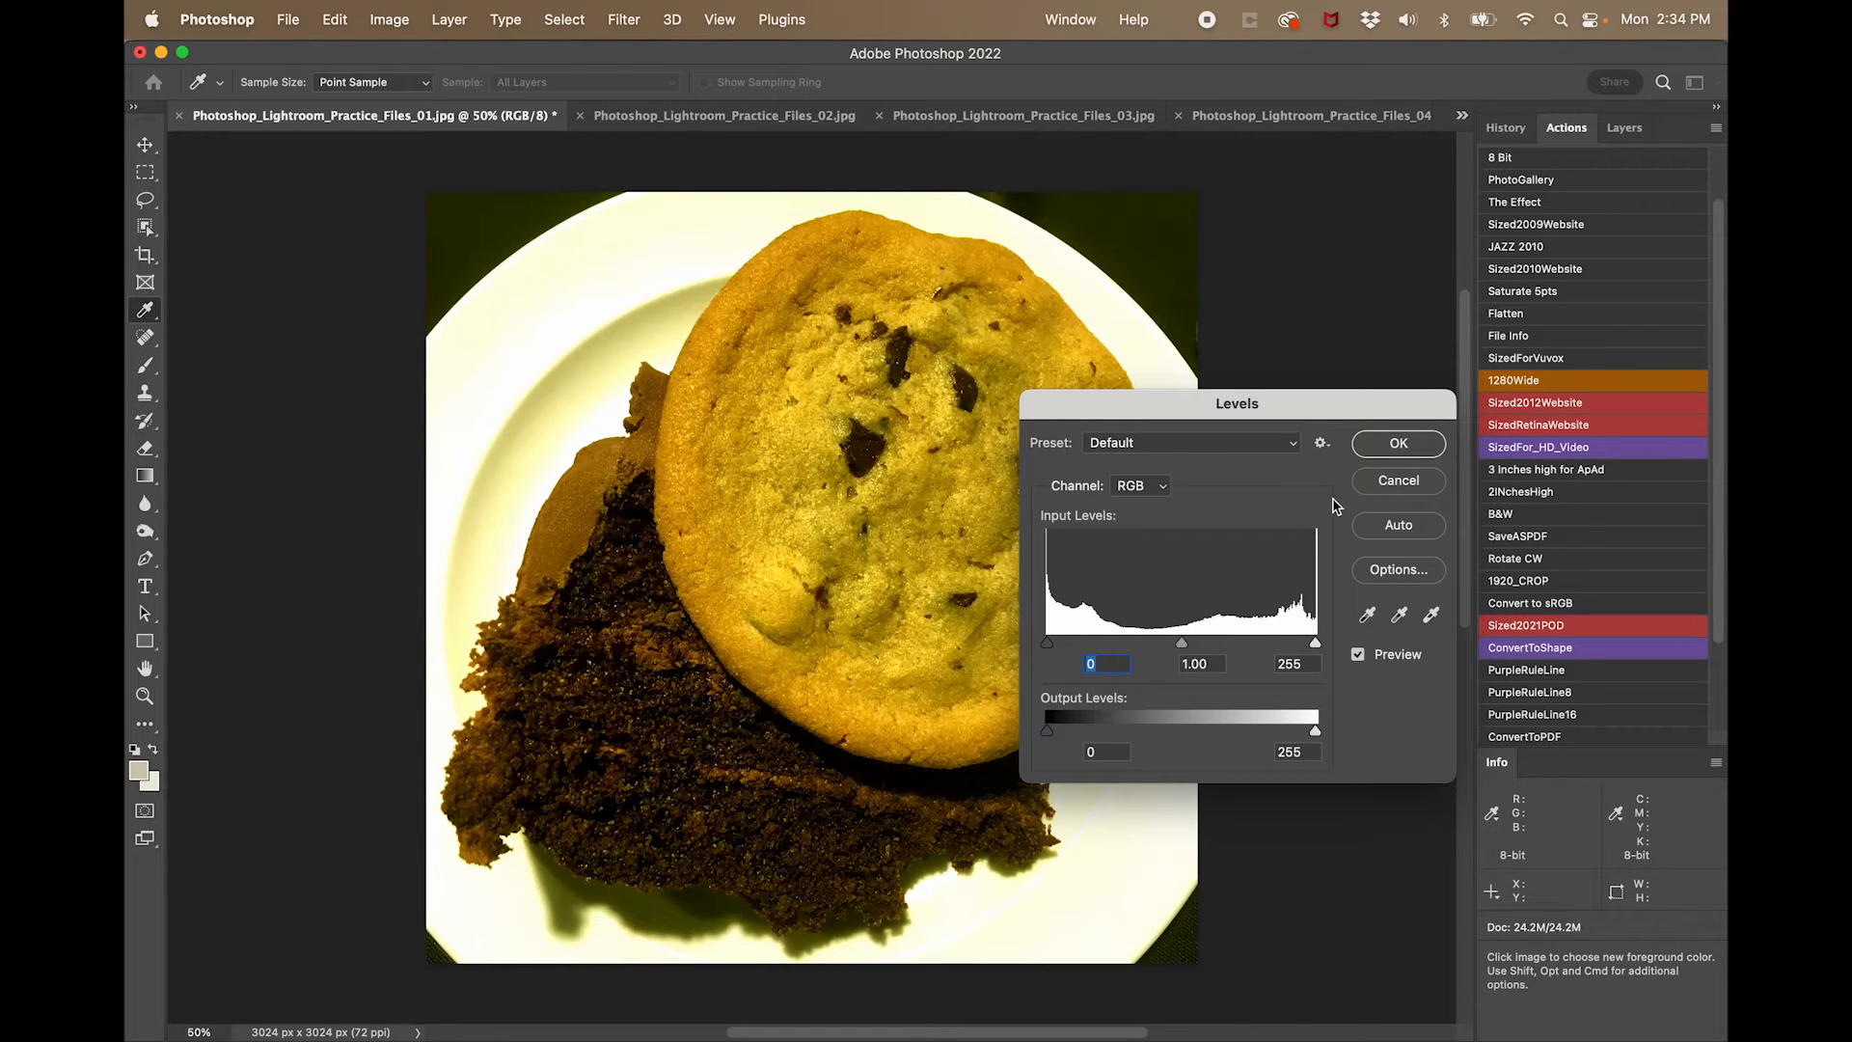
pyautogui.click(1397, 481)
pyautogui.press('c')
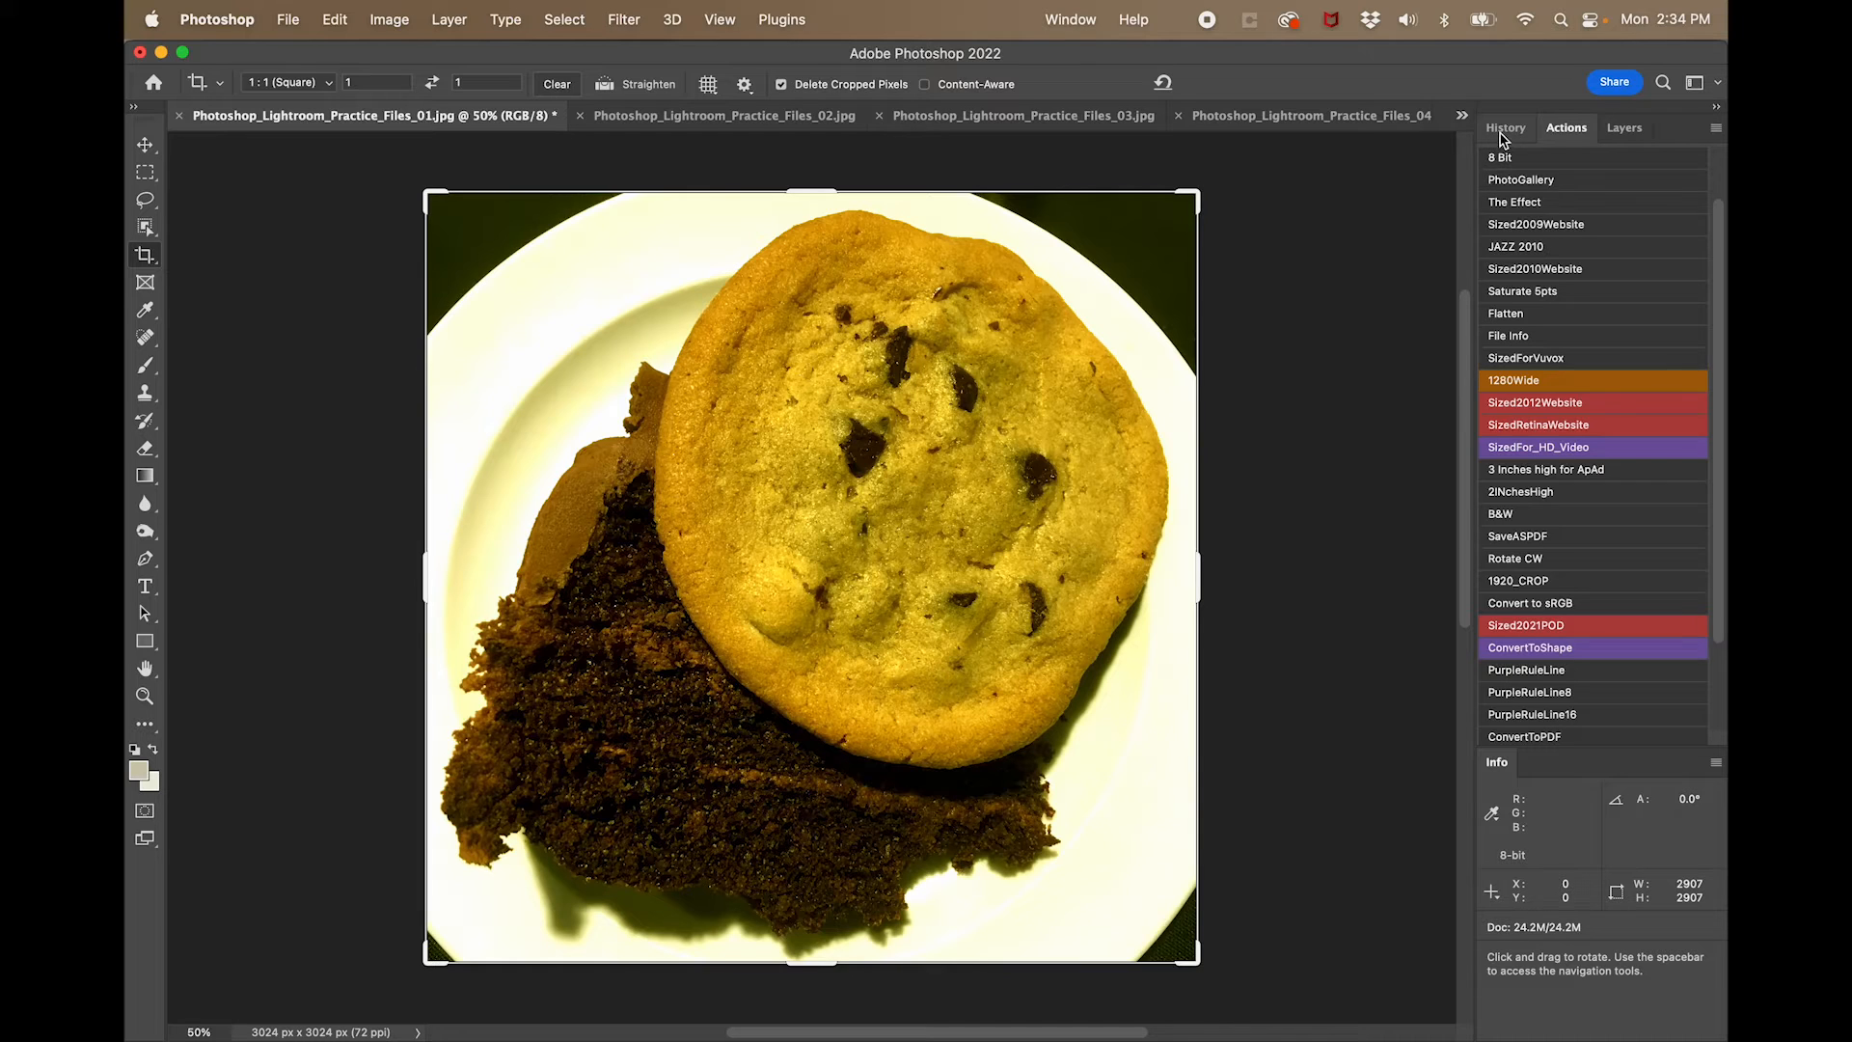
# - Display the History of edits made to the cookie photo
pyautogui.click(1071, 19)
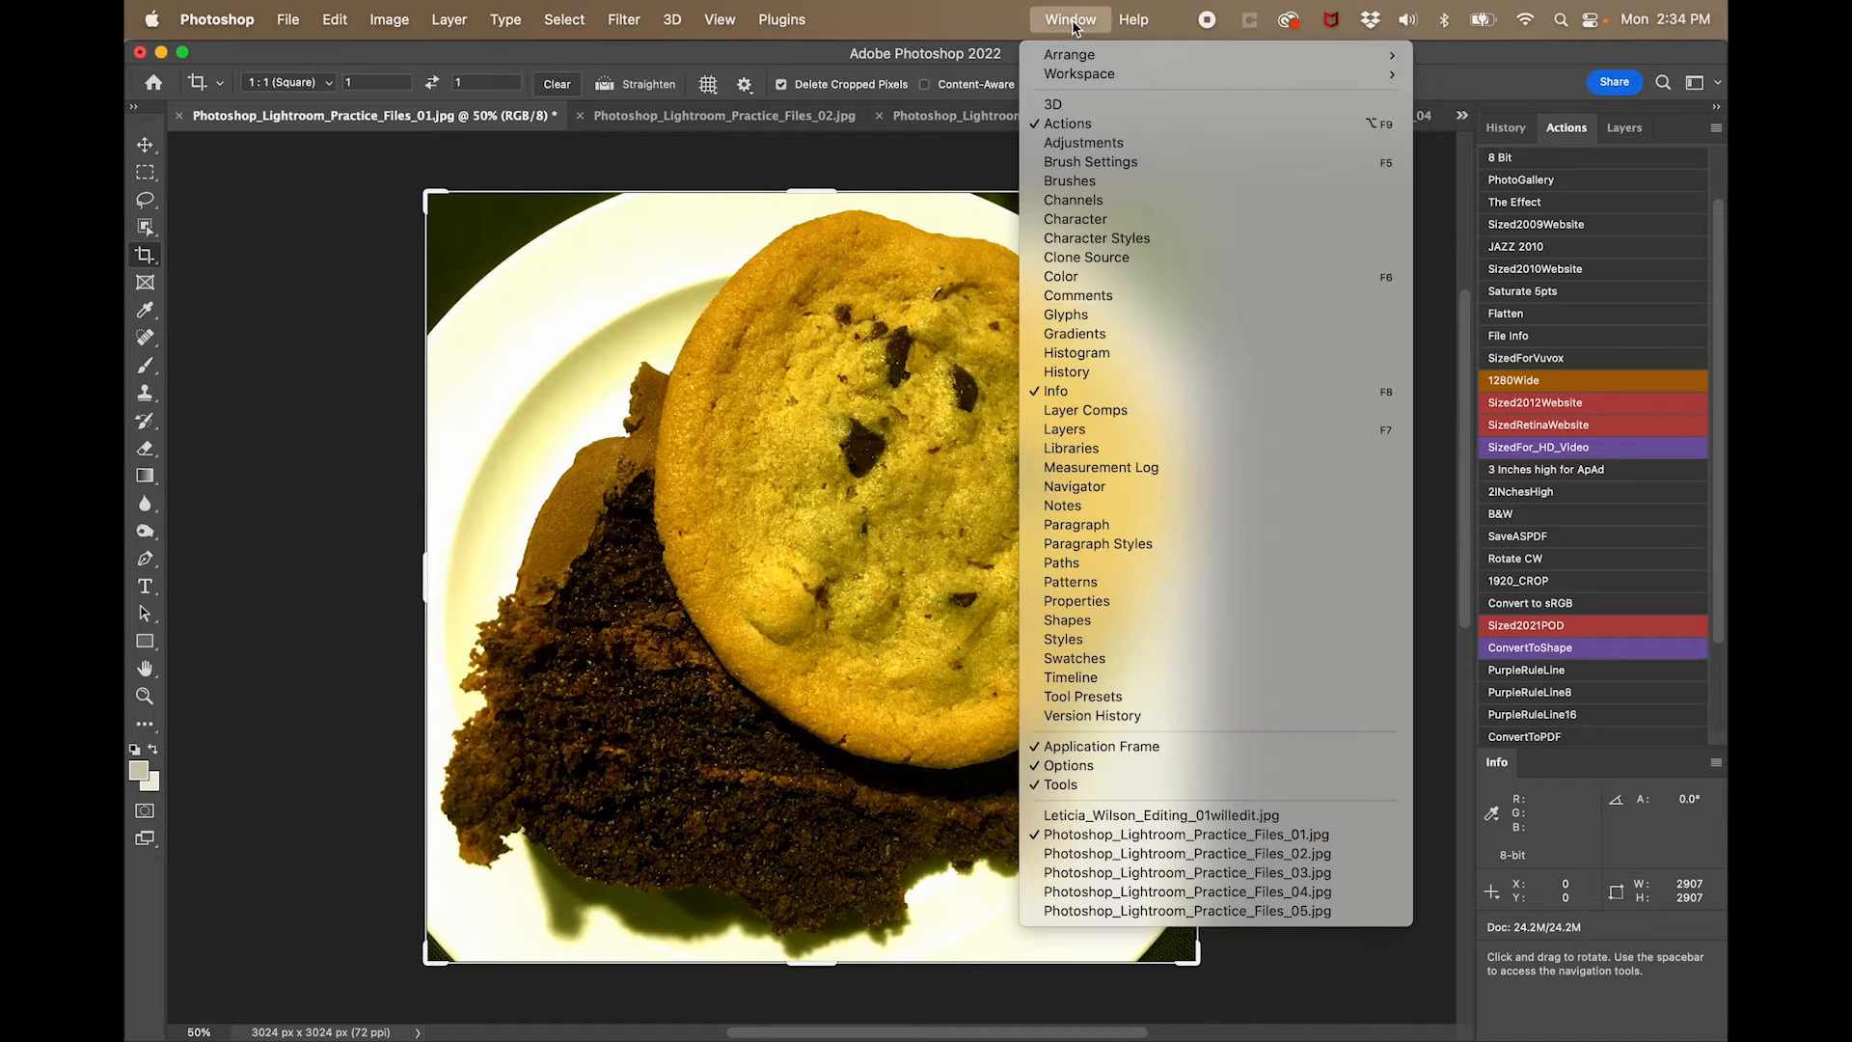
pyautogui.click(1086, 373)
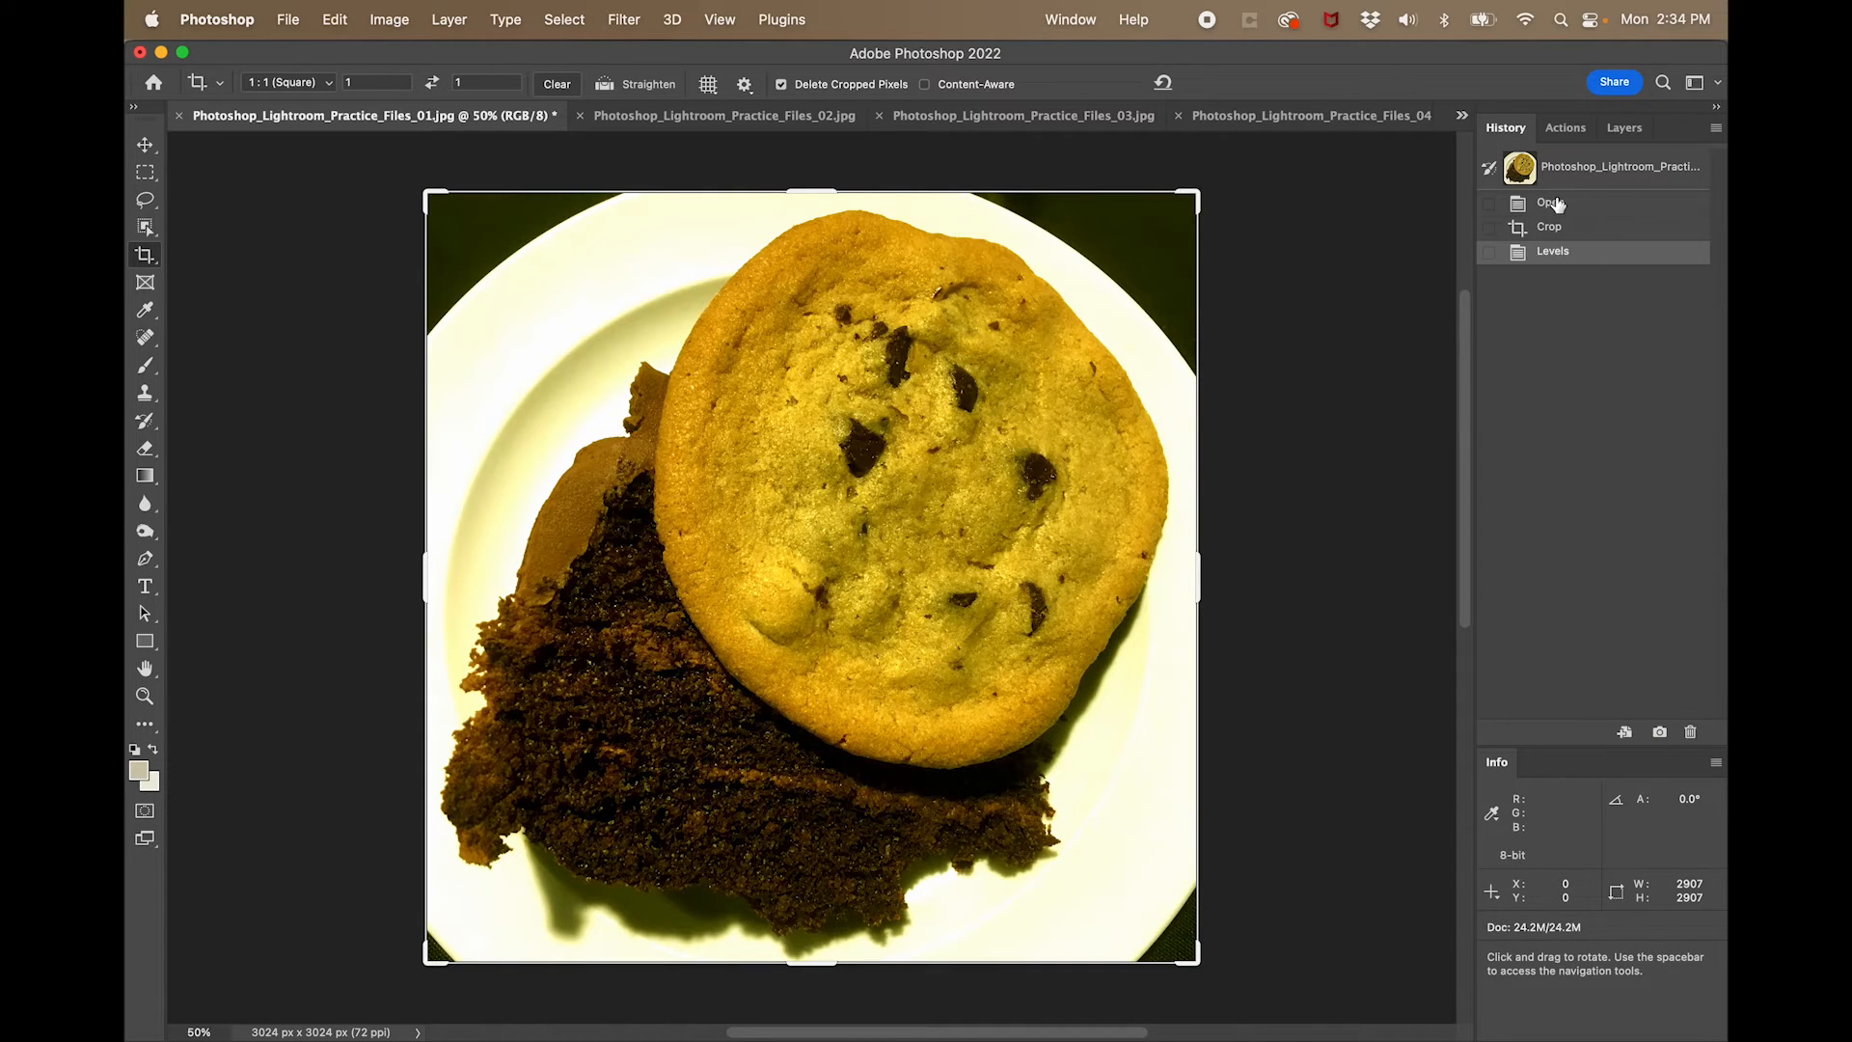
# - Compare the photo before and after the Levels edit through its history states, and return it to the Crop state
pyautogui.click(1555, 205)
pyautogui.click(1577, 239)
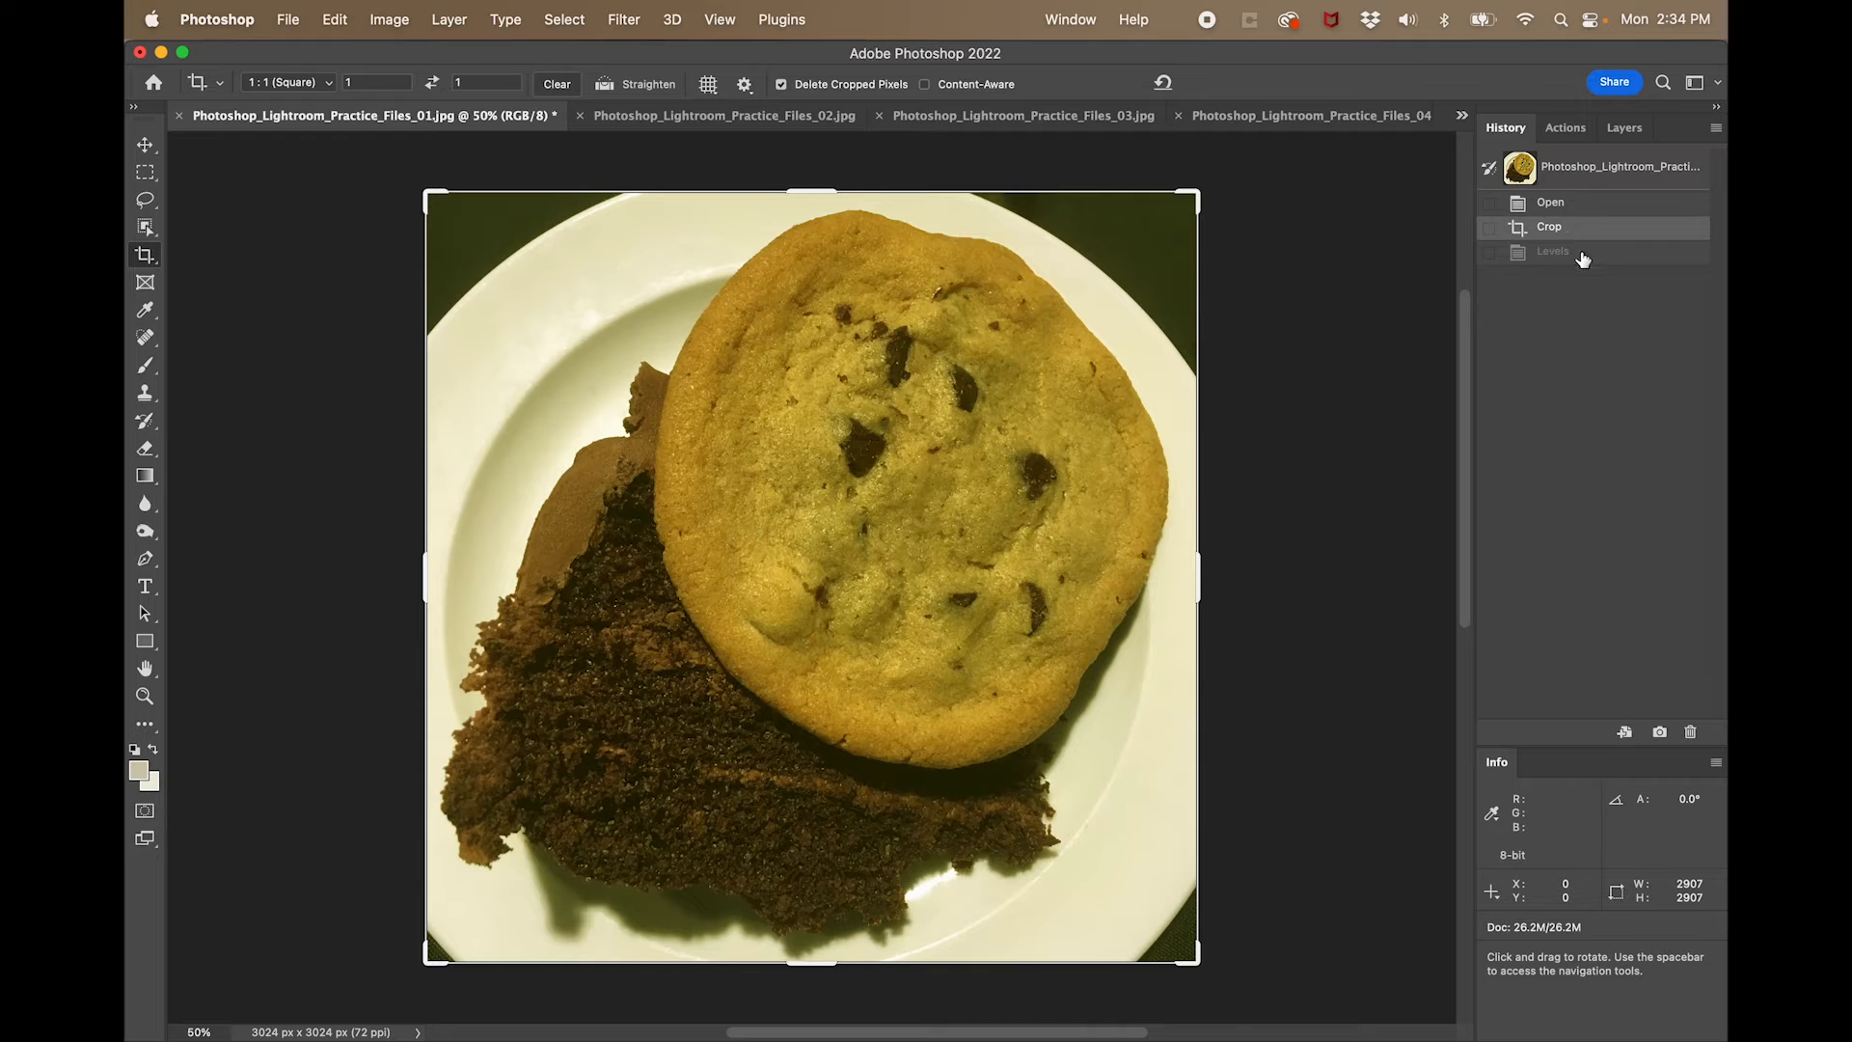
pyautogui.click(1583, 256)
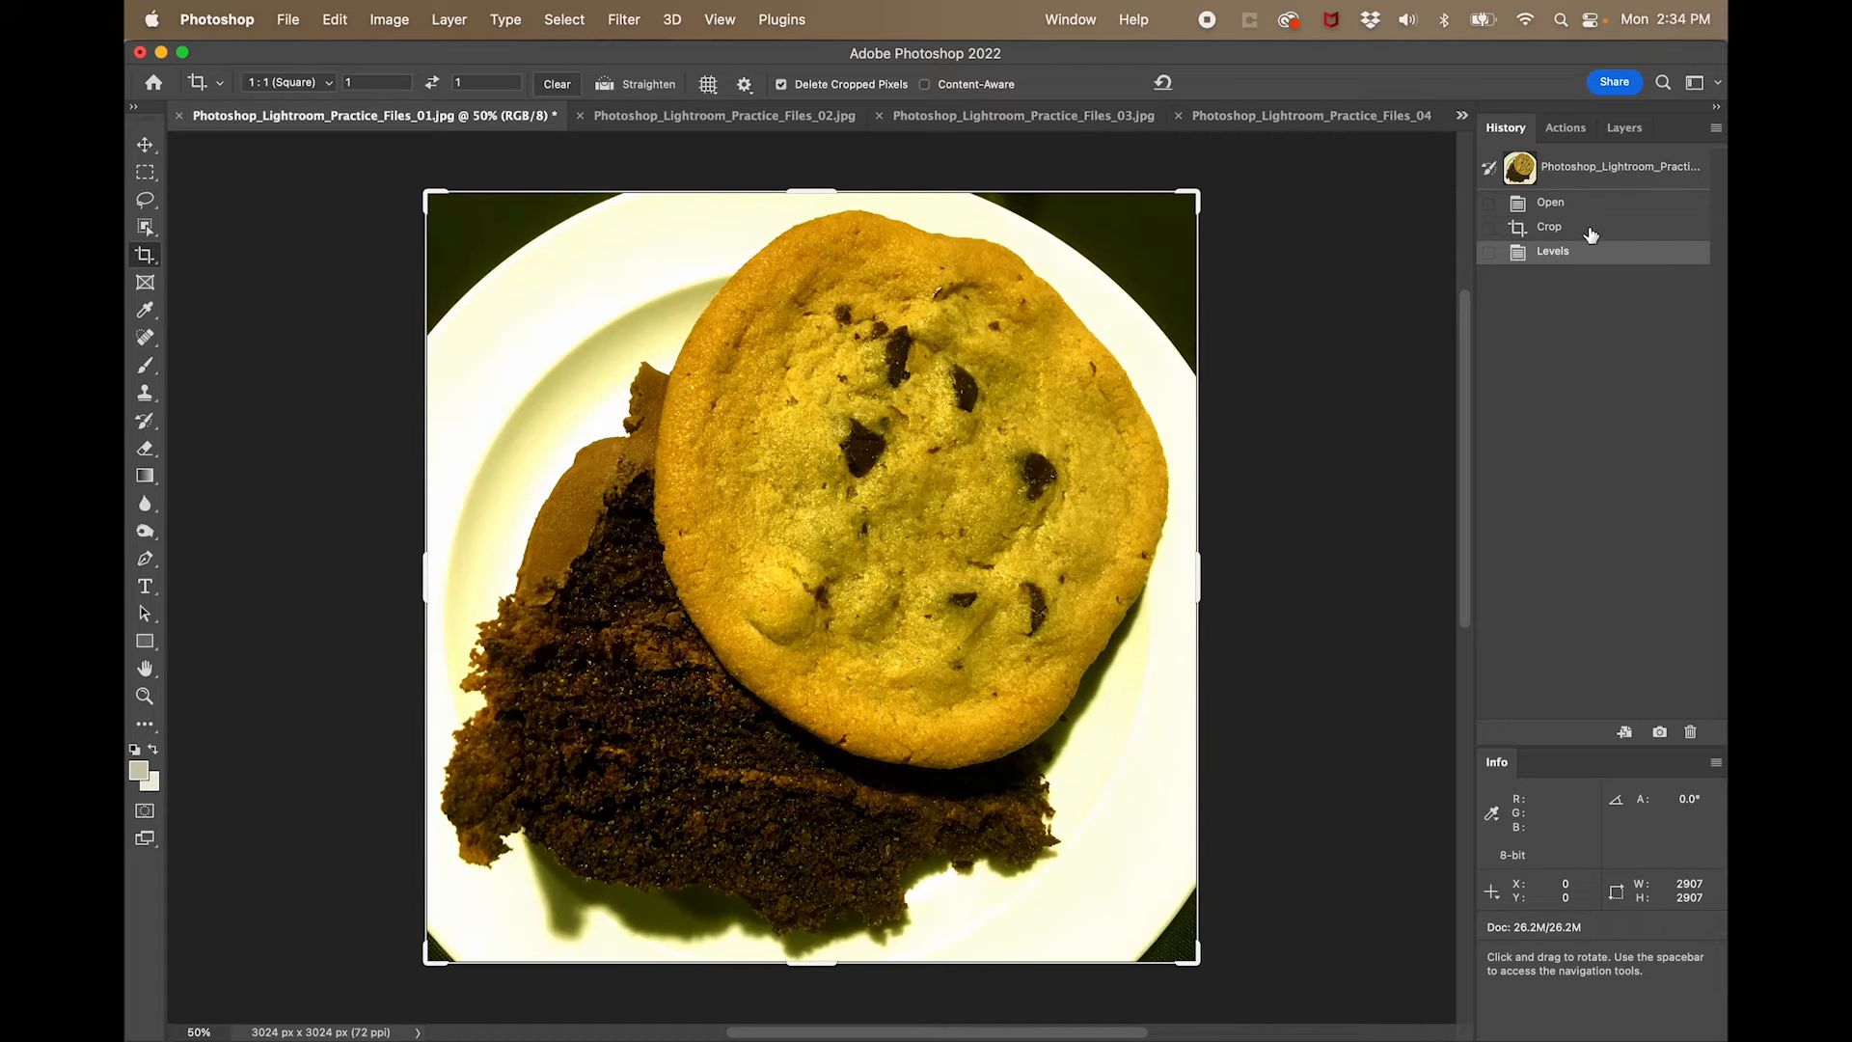
pyautogui.click(1591, 234)
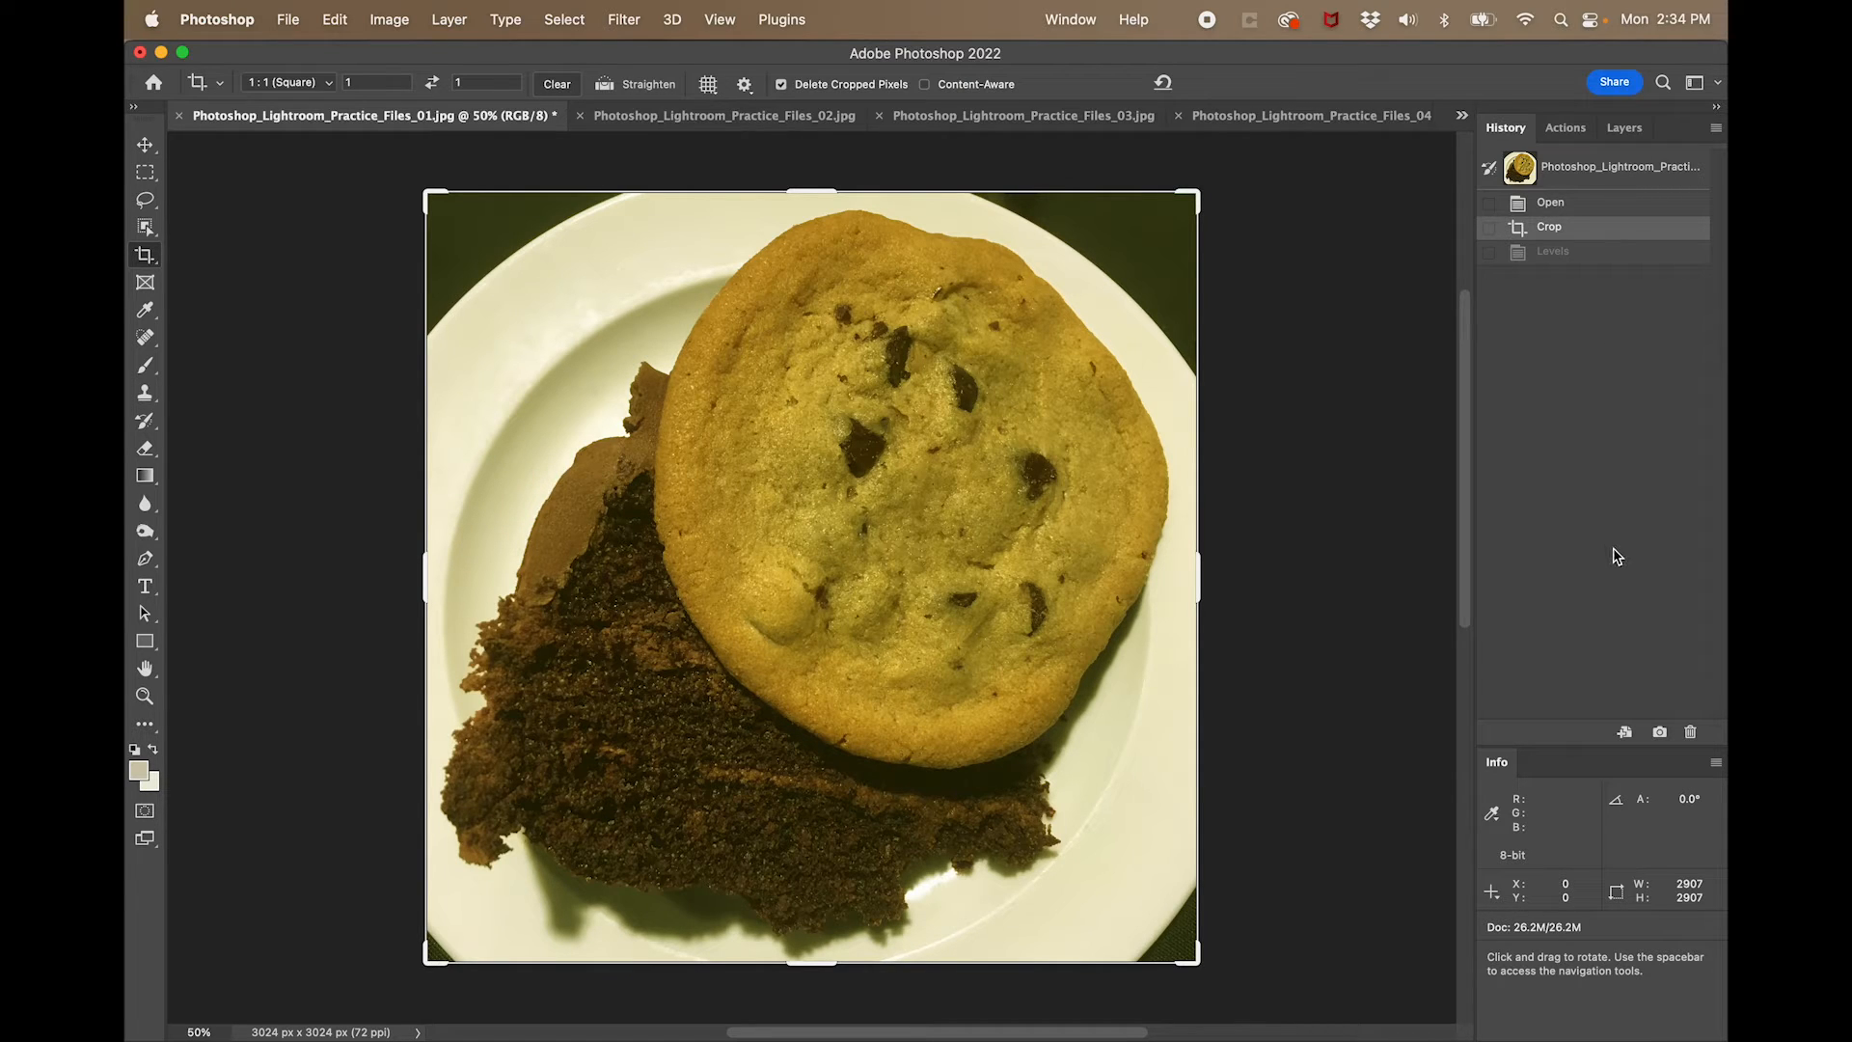
pyautogui.click(1588, 254)
pyautogui.click(1588, 230)
# - Open Levels on the cropped photo, keep the white input at 255, and set the eyedropper sample size to 3 by 3 Average
pyautogui.press('super+l')
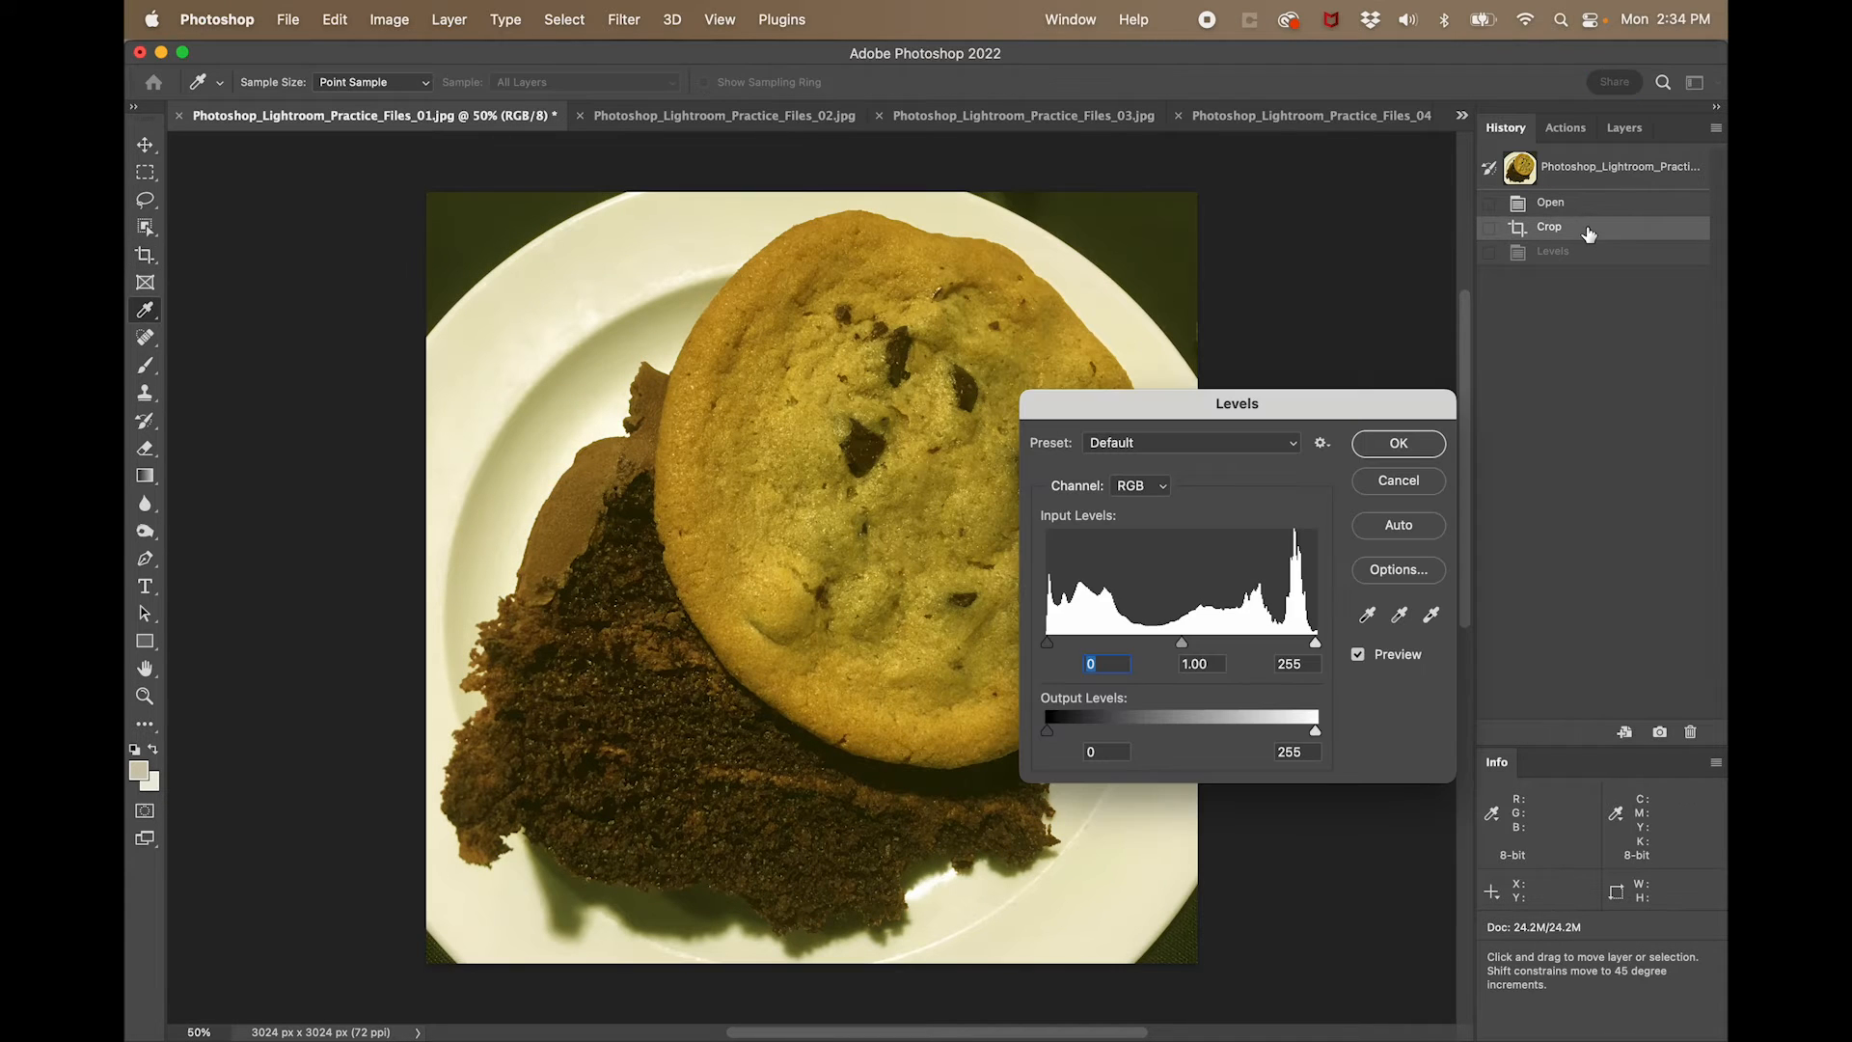
pyautogui.moveTo(1314, 644); pyautogui.dragTo(1280, 650)
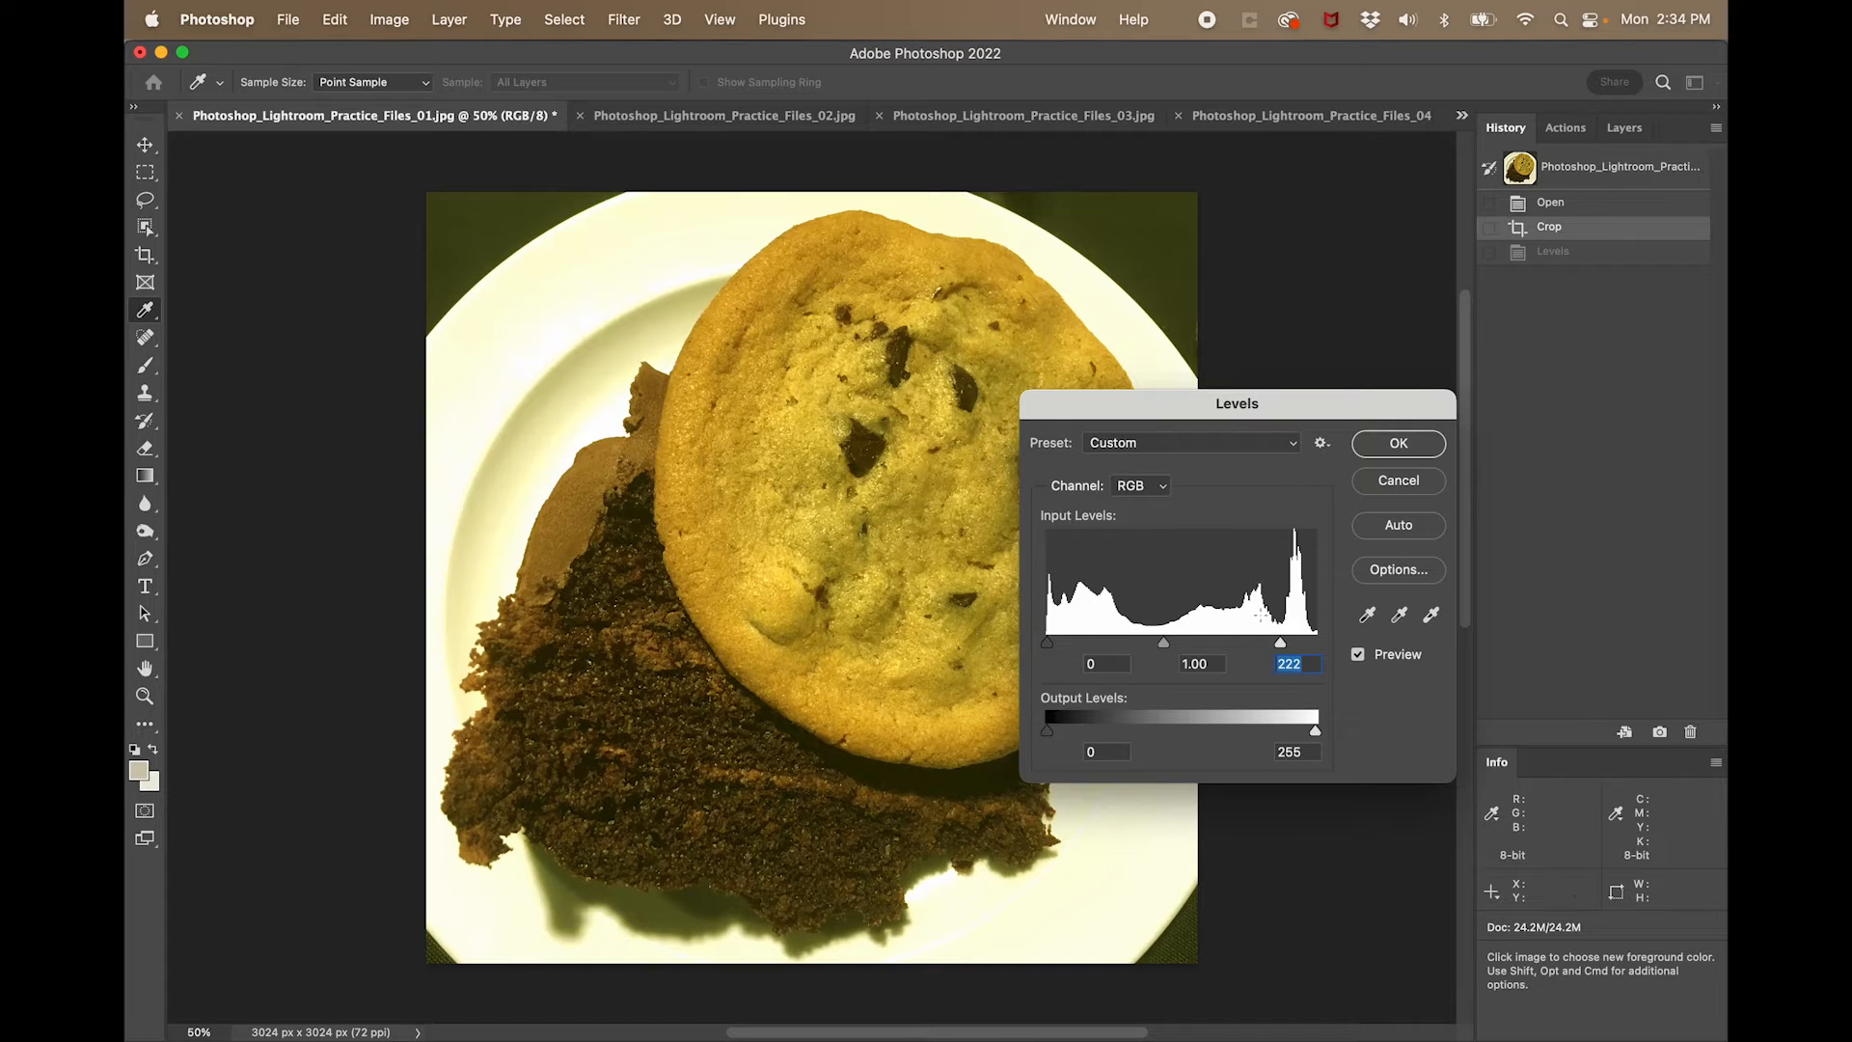
pyautogui.moveTo(1282, 643); pyautogui.dragTo(1315, 643)
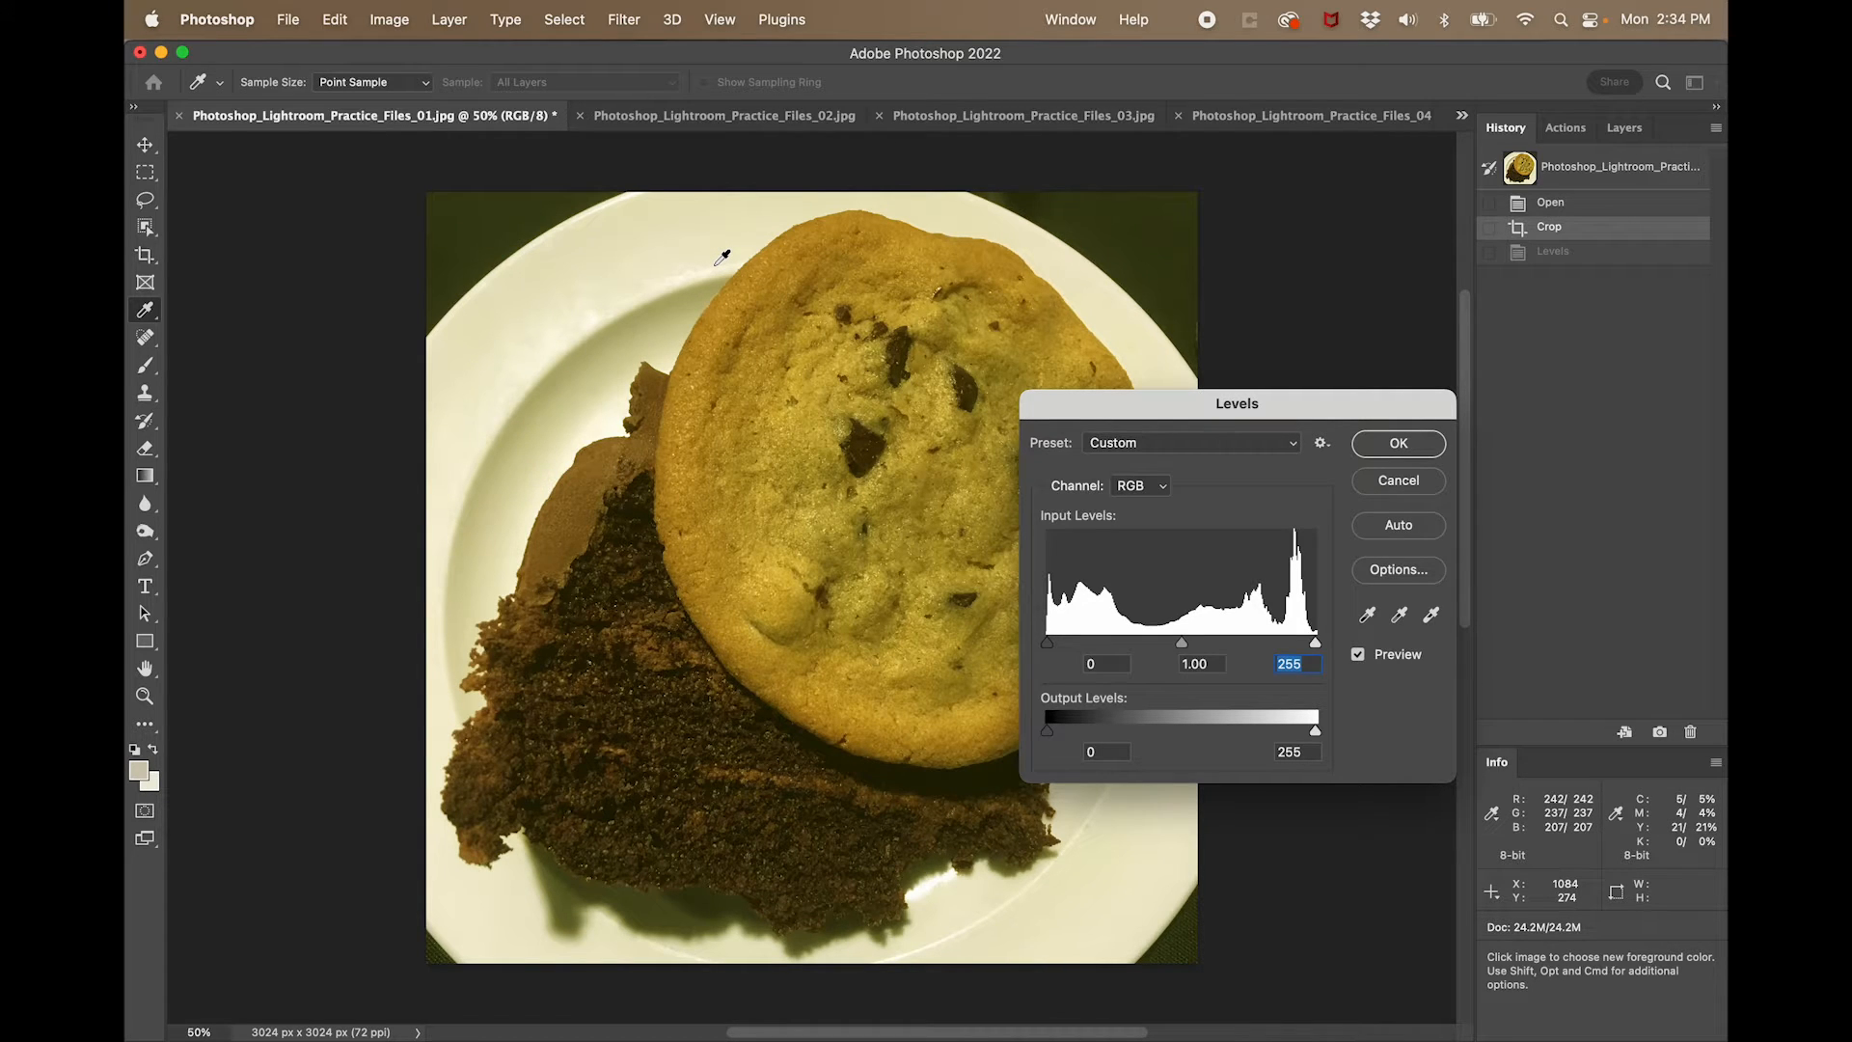
pyautogui.click(1432, 615)
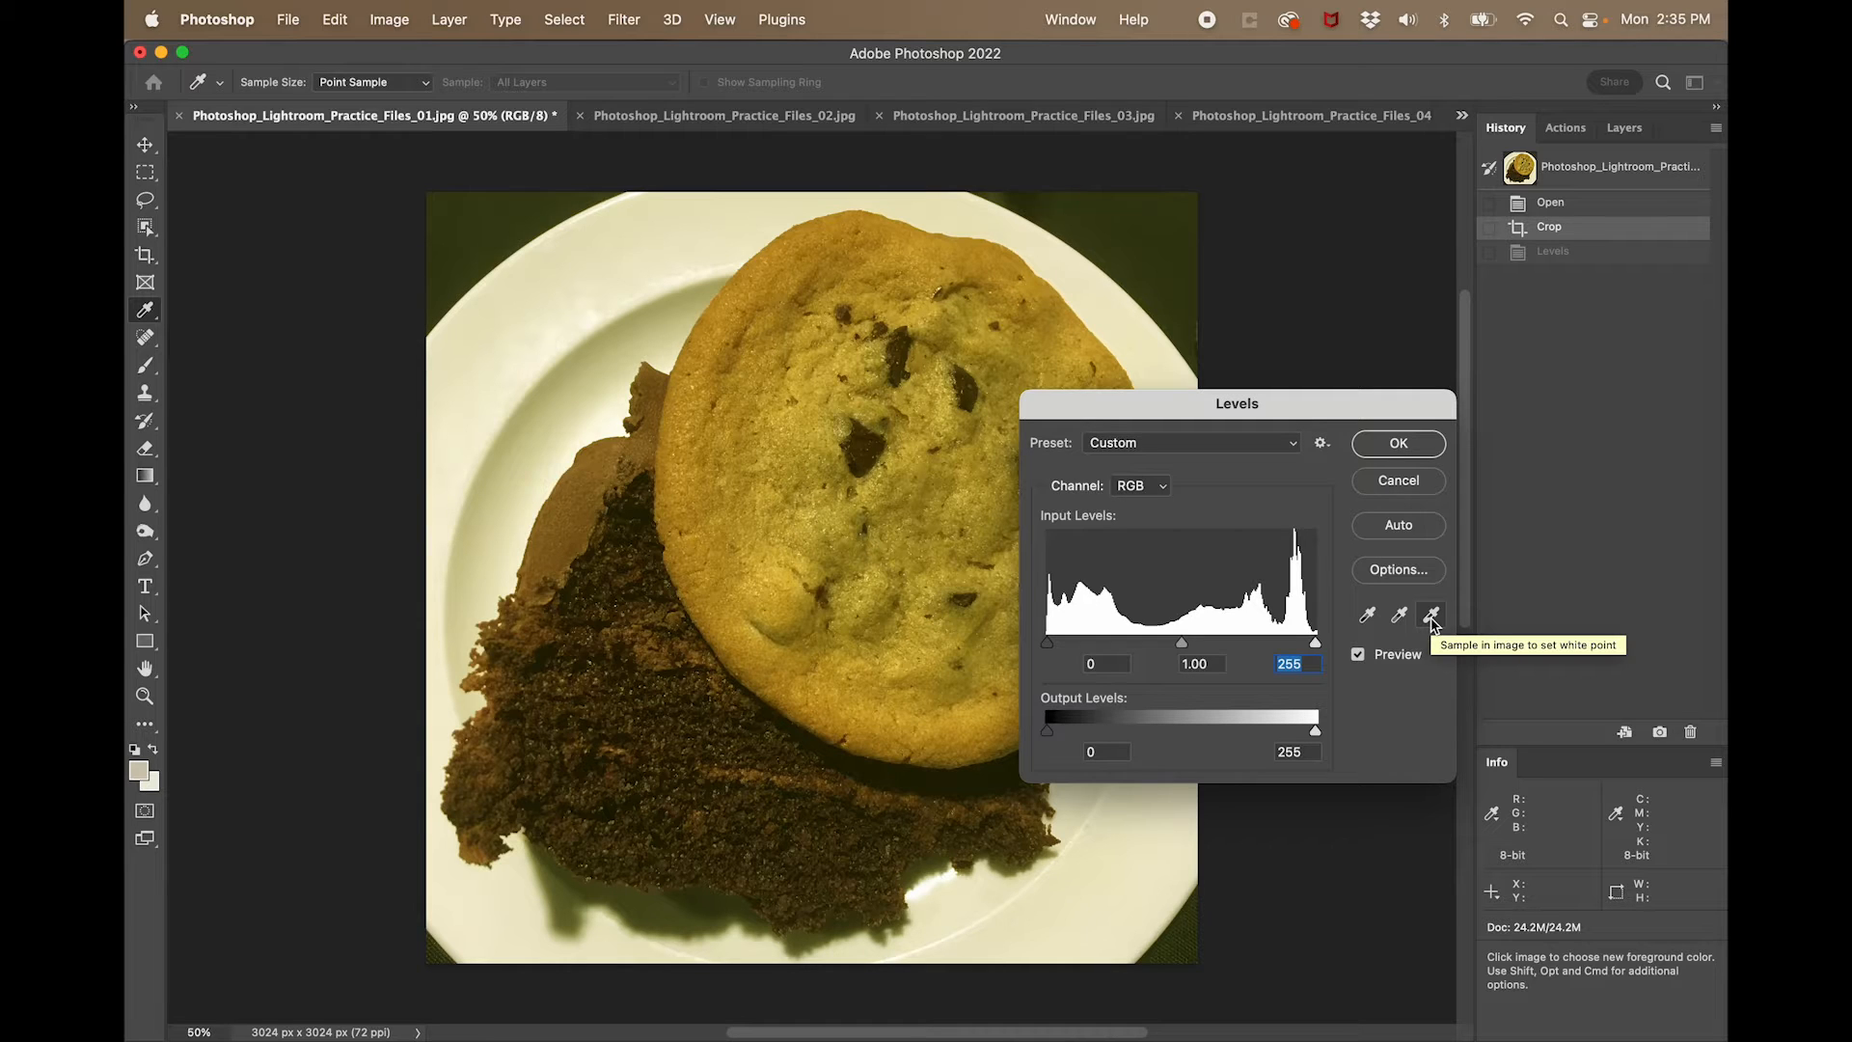
pyautogui.click(371, 89)
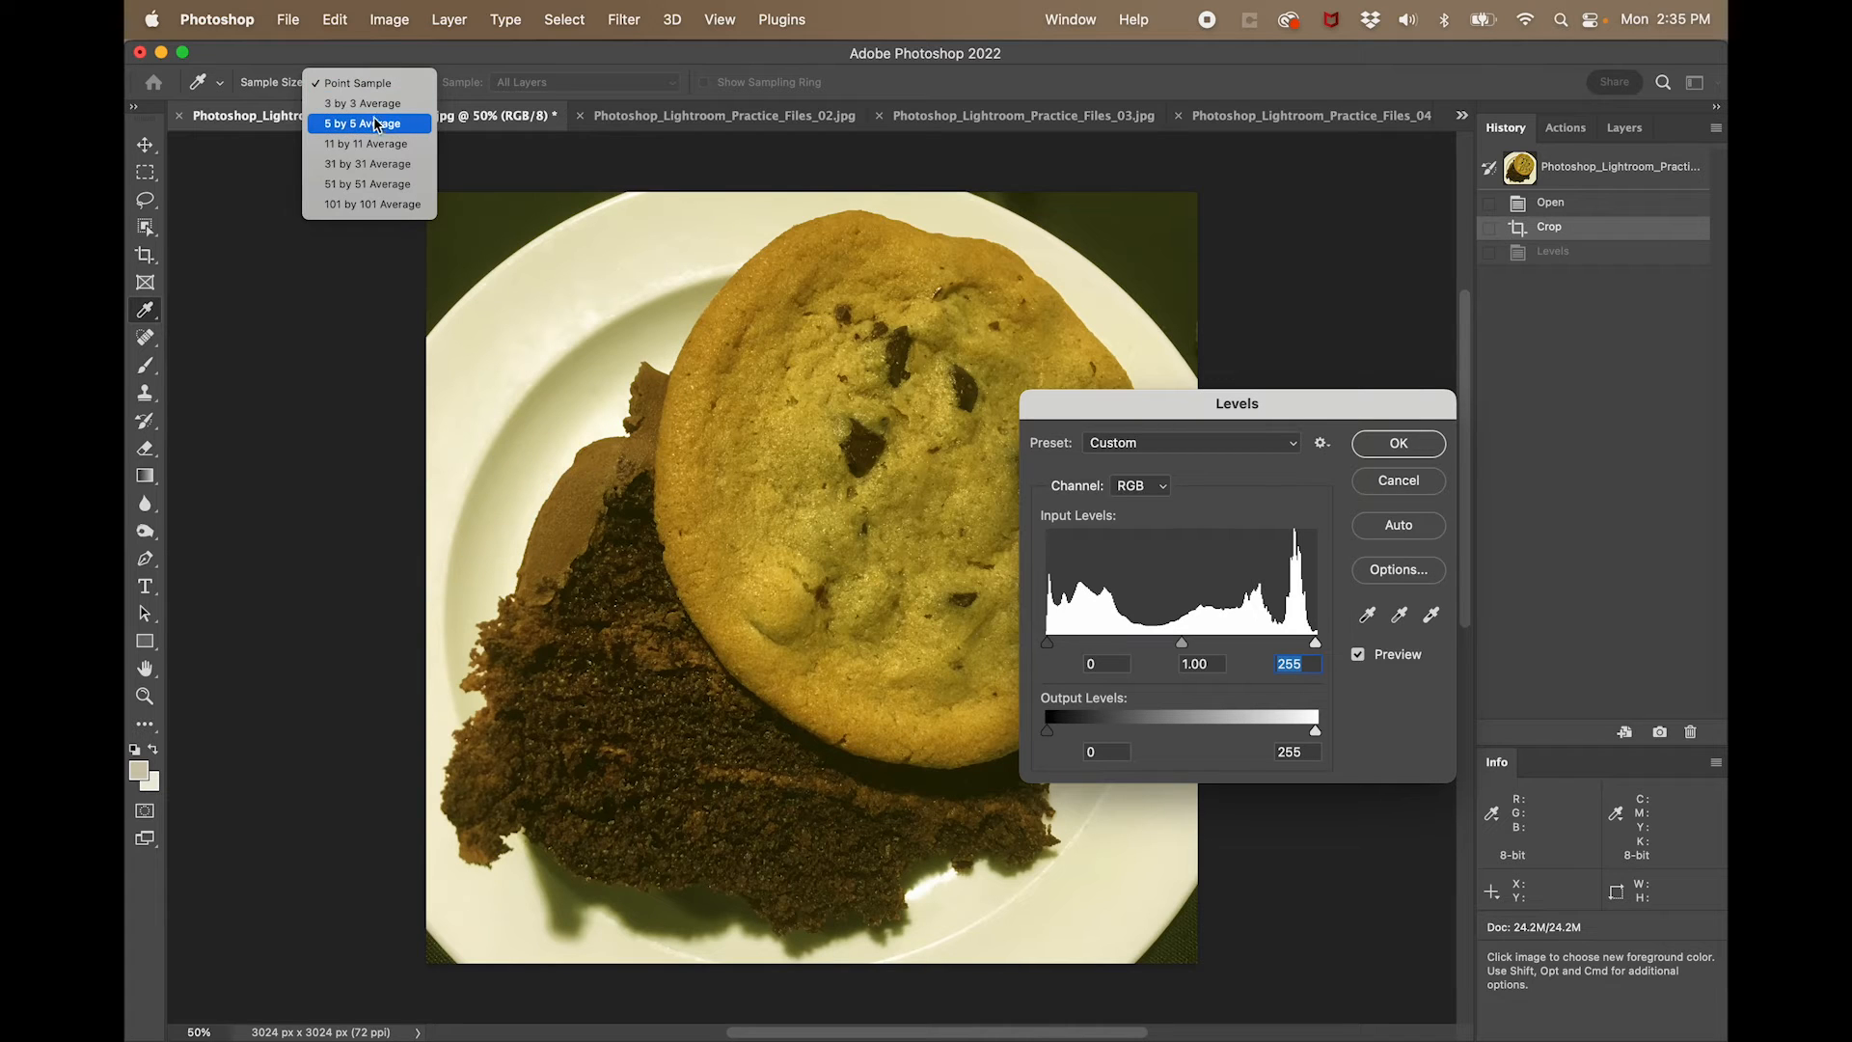
pyautogui.click(373, 112)
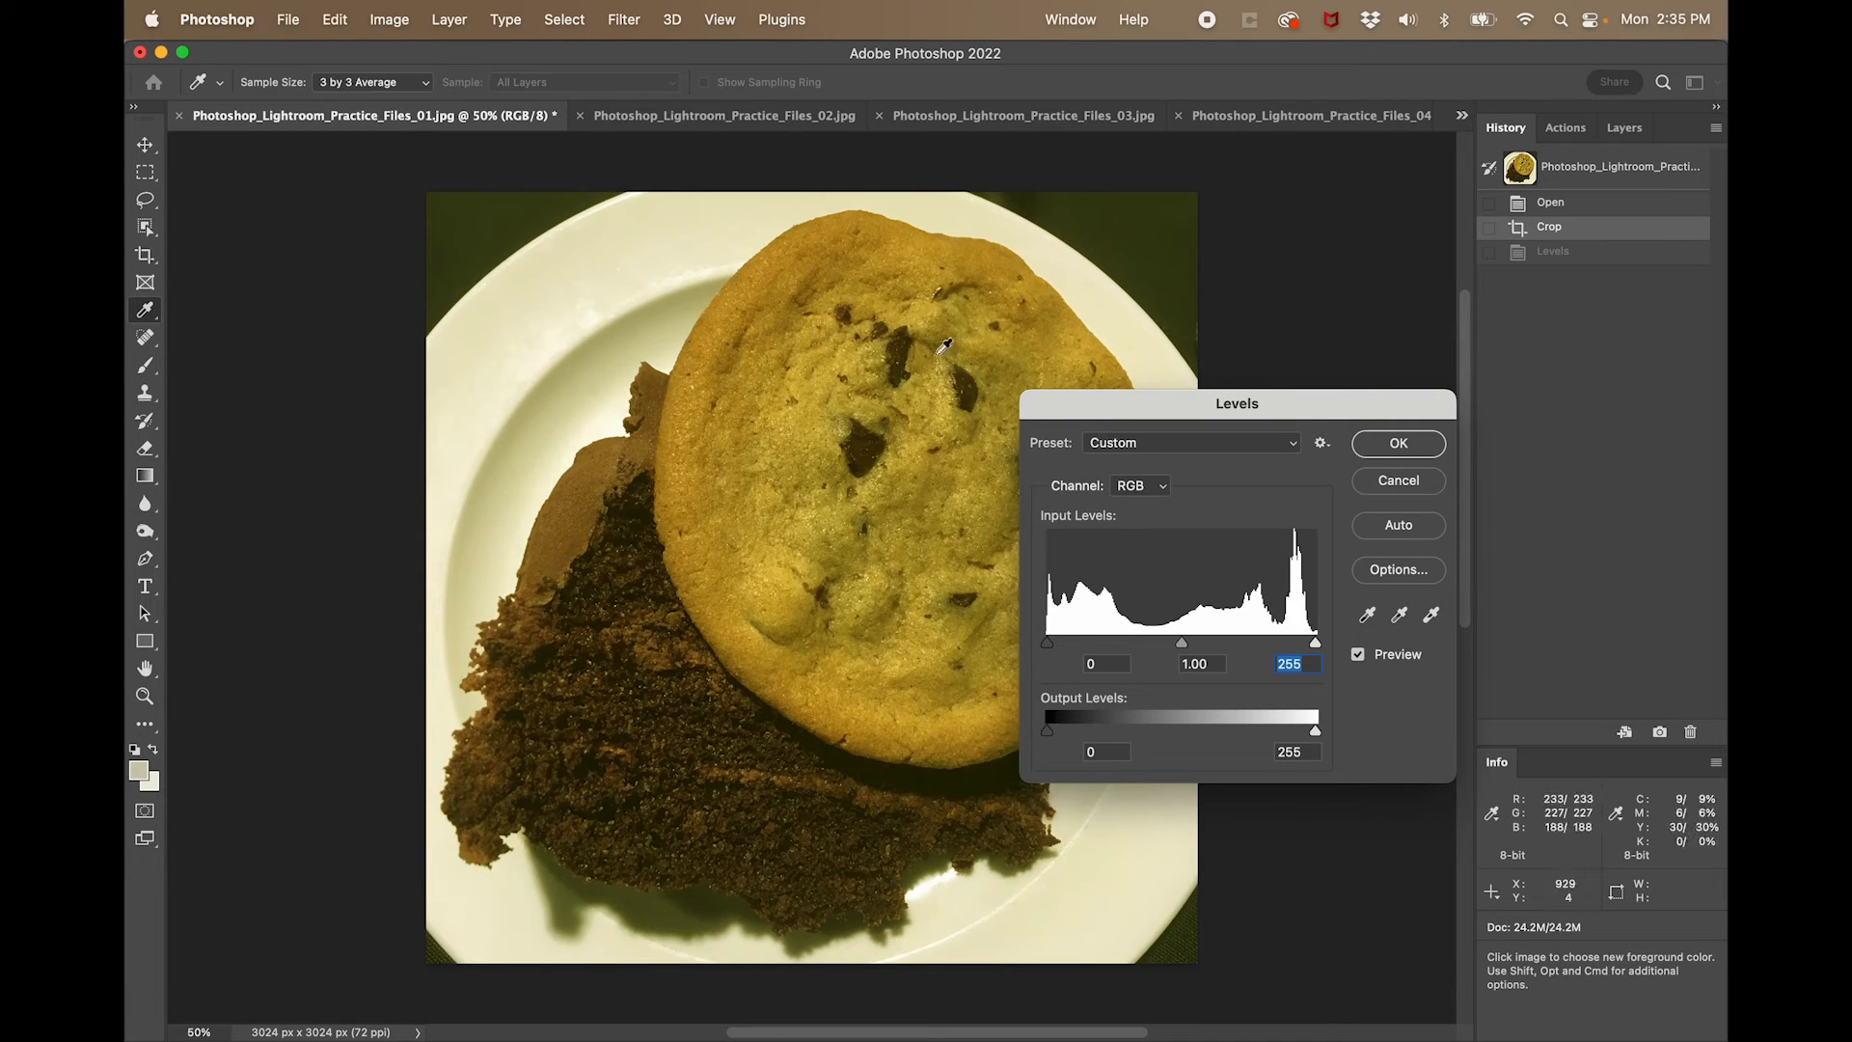
# - Open the target highlight color of the white-point eyedropper and sample the plate's upper rim as the new color, edeac9
pyautogui.click(1433, 616)
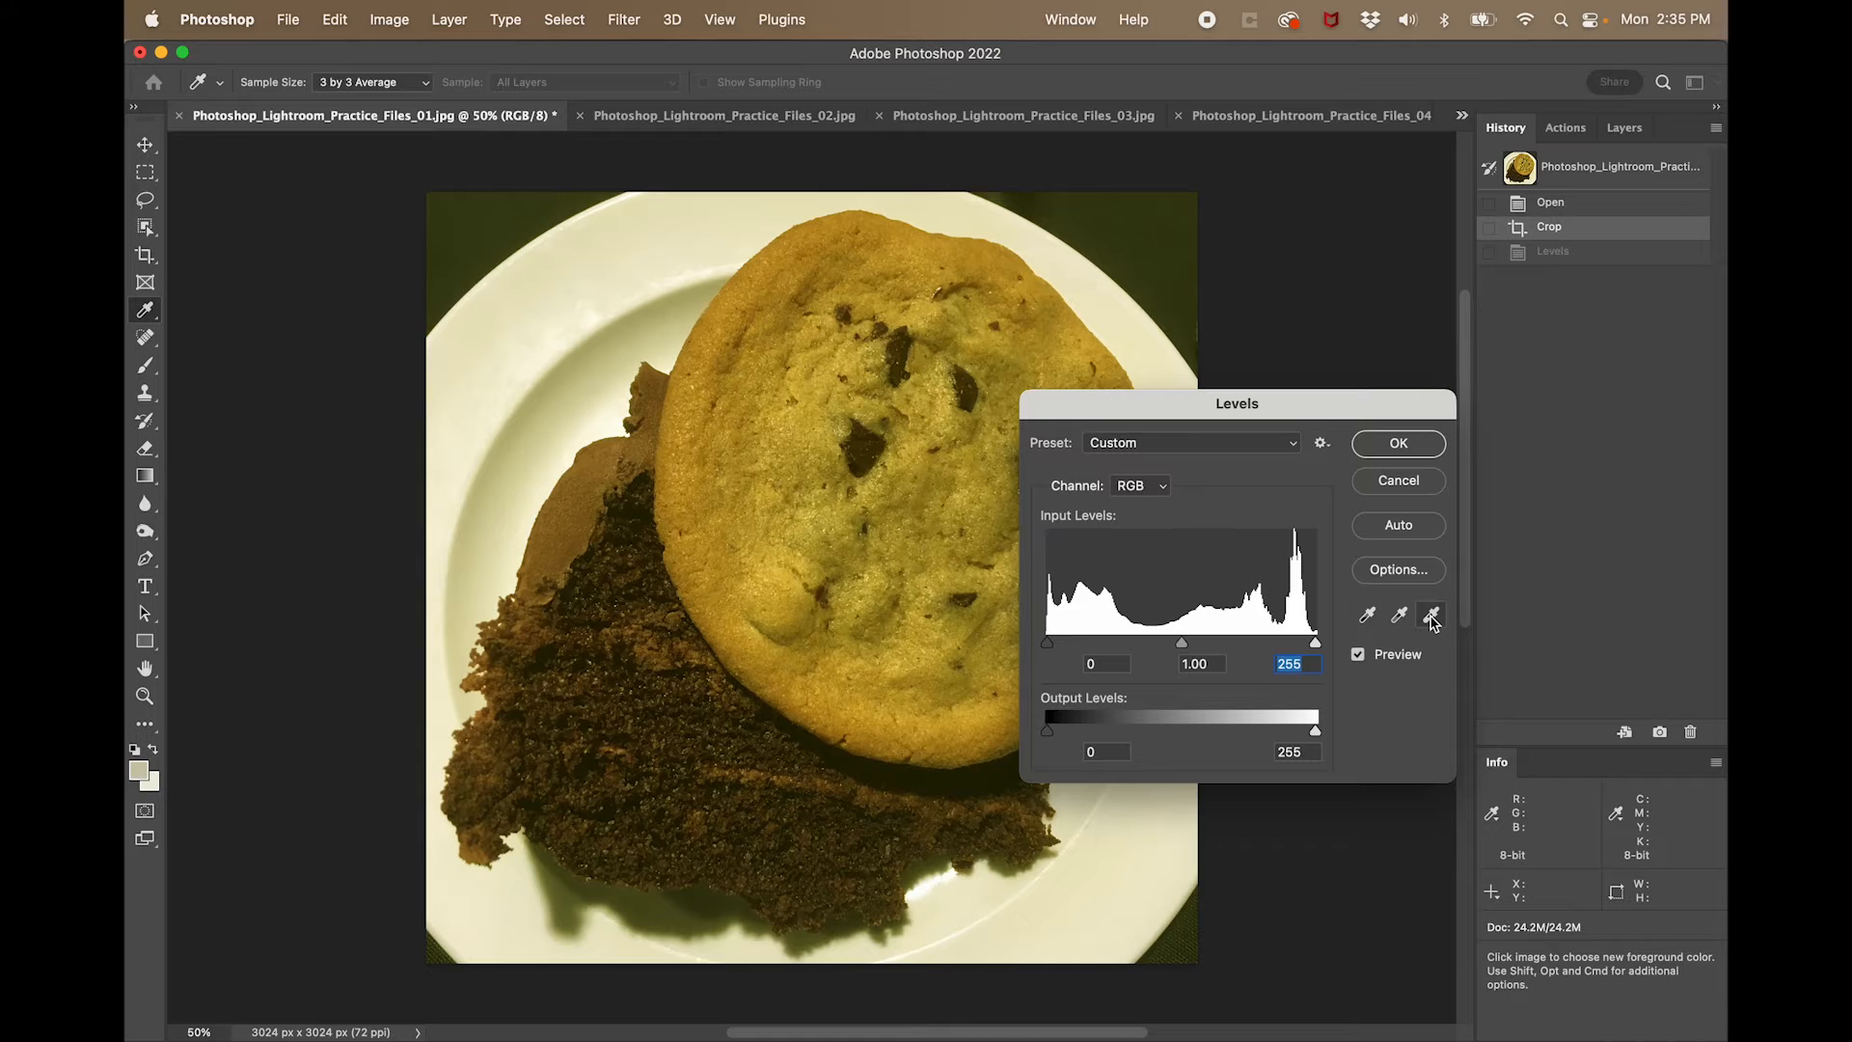
pyautogui.doubleClick(1433, 618)
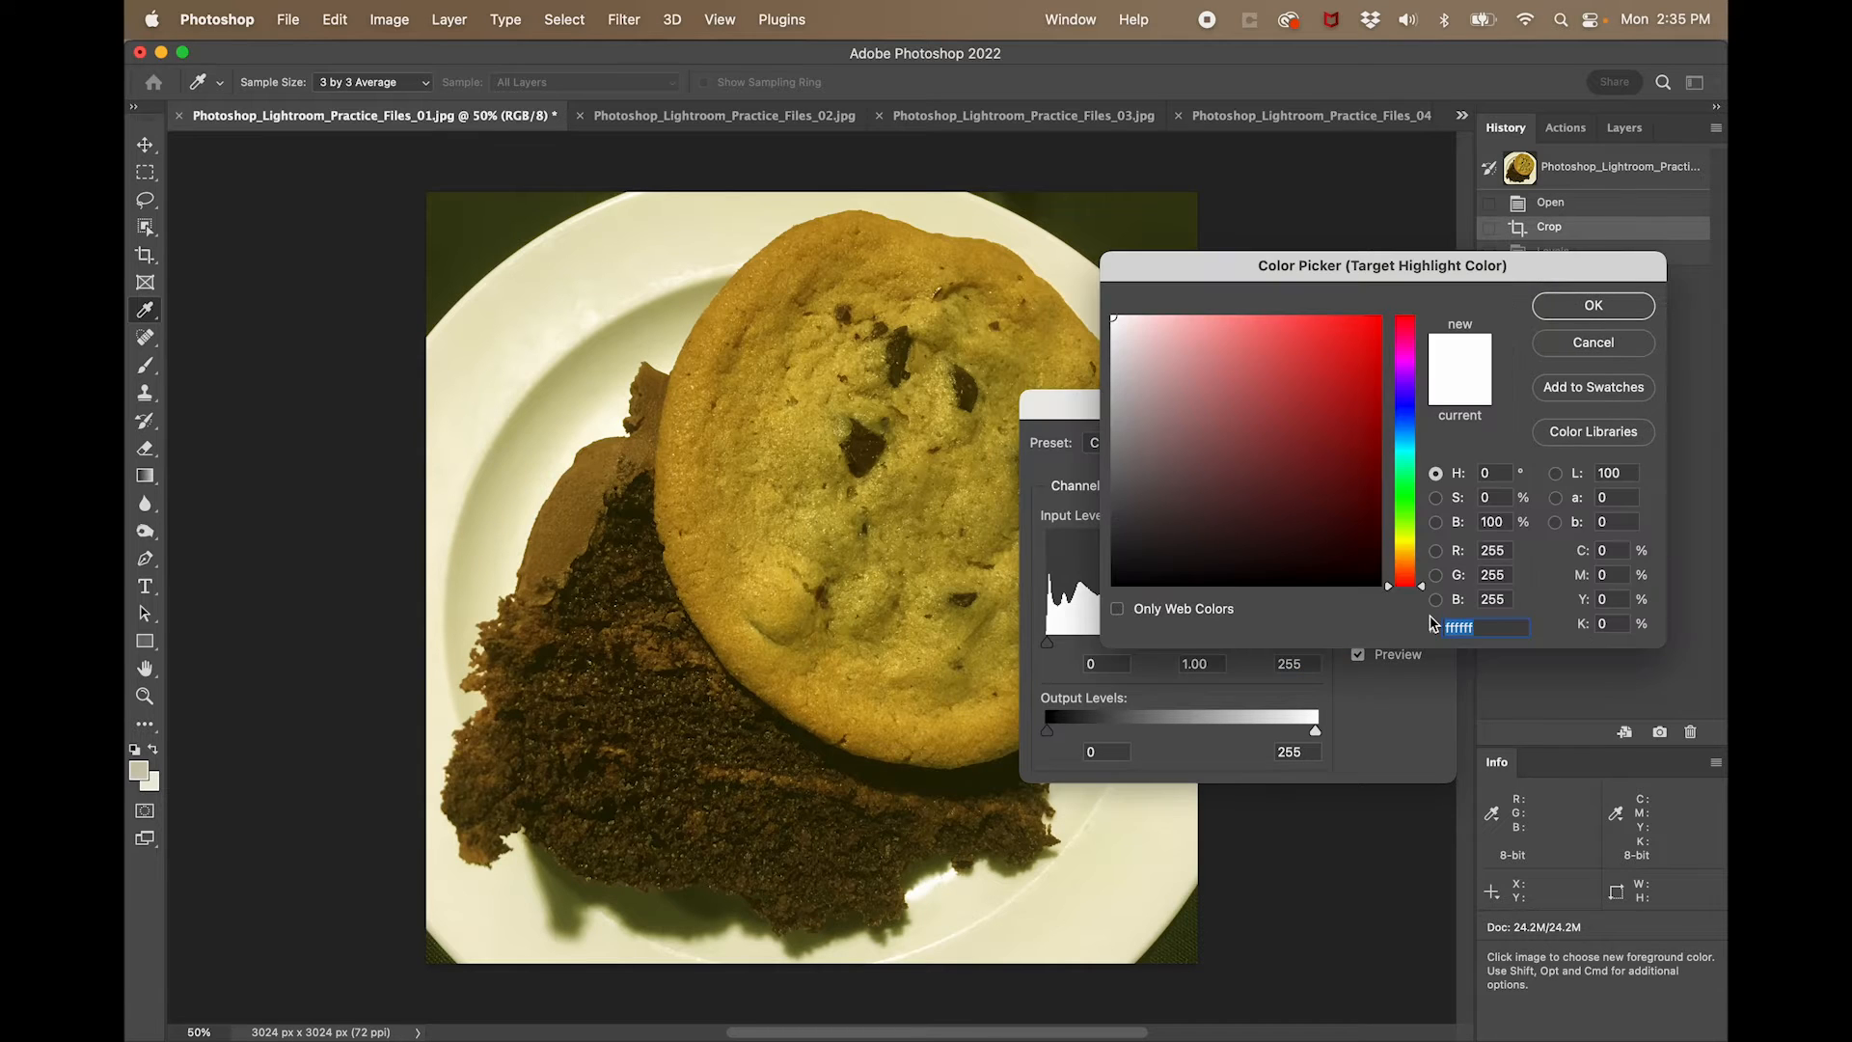
pyautogui.click(628, 267)
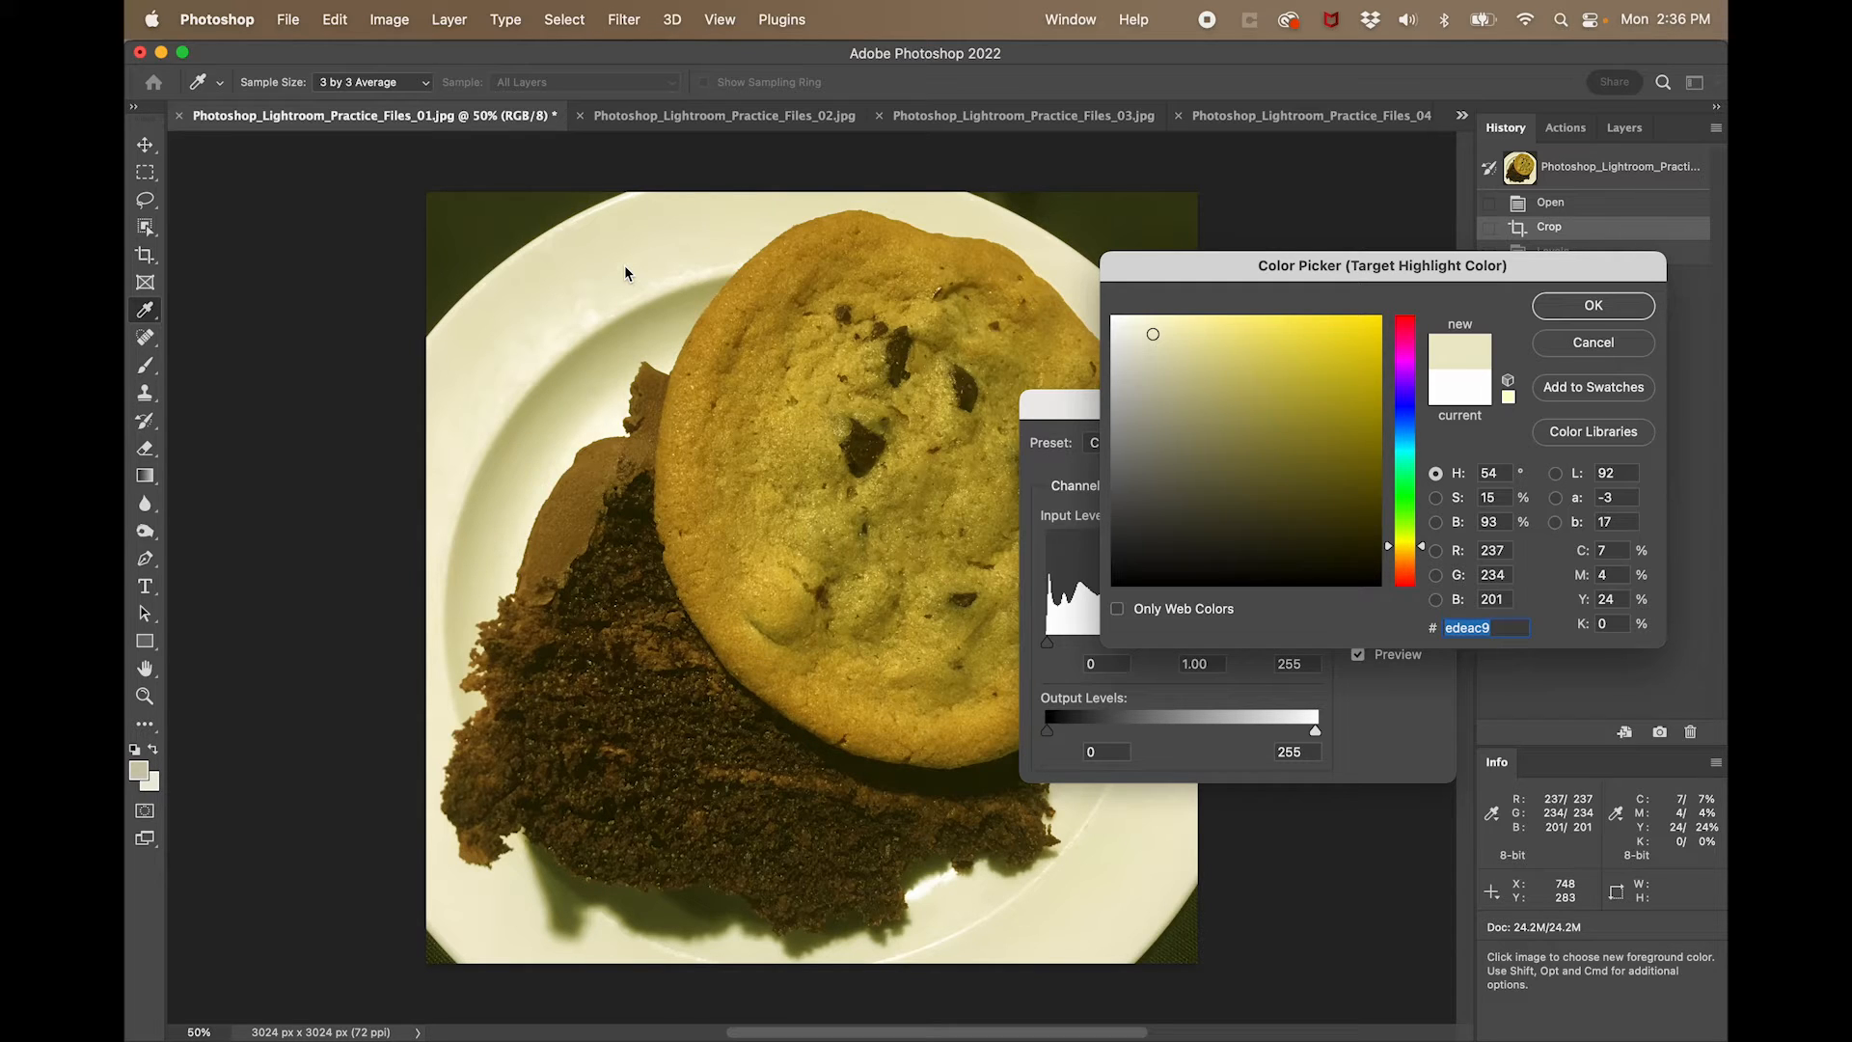
# - Neutralize the target highlight color by setting its Lab a and b values to 0, and accept it
pyautogui.press('Tab')
pyautogui.press('Tab')
pyautogui.press('Tab')
pyautogui.press('Tab')
pyautogui.press('Tab')
pyautogui.press('Tab')
pyautogui.press('Tab')
pyautogui.press('Tab')
pyautogui.press('Tab')
pyautogui.press('Tab')
pyautogui.press('Tab')
pyautogui.press('Tab')
pyautogui.press('Tab')
pyautogui.press('Tab')
pyautogui.press('Tab')
pyautogui.press('Tab')
pyautogui.press('Tab')
pyautogui.press('Tab')
pyautogui.press('Tab')
pyautogui.press('Tab')
pyautogui.press('Tab')
pyautogui.press('Tab')
pyautogui.press('Tab')
pyautogui.press('Tab')
pyautogui.press('Tab')
pyautogui.press('Tab')
pyautogui.press('Tab')
pyautogui.press('Tab')
pyautogui.press('Tab')
pyautogui.press('Tab')
pyautogui.write('0')
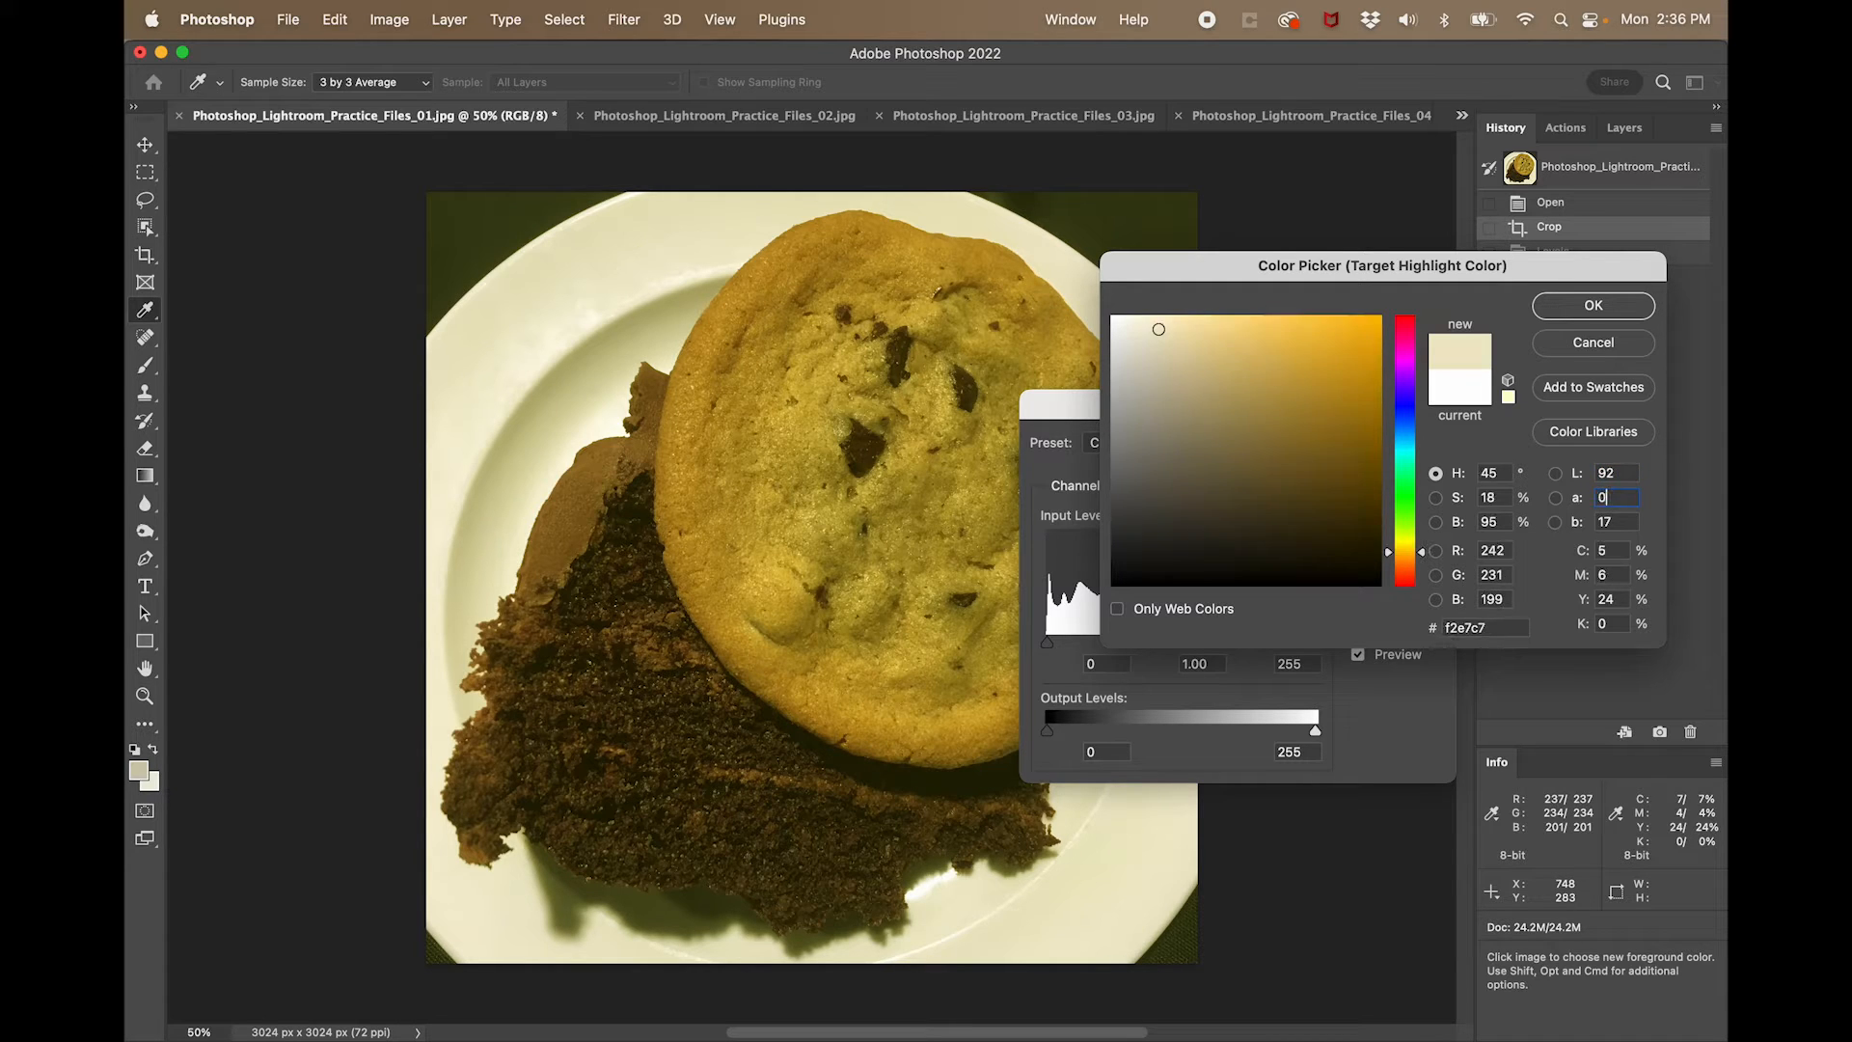
pyautogui.press('Tab')
pyautogui.write('0')
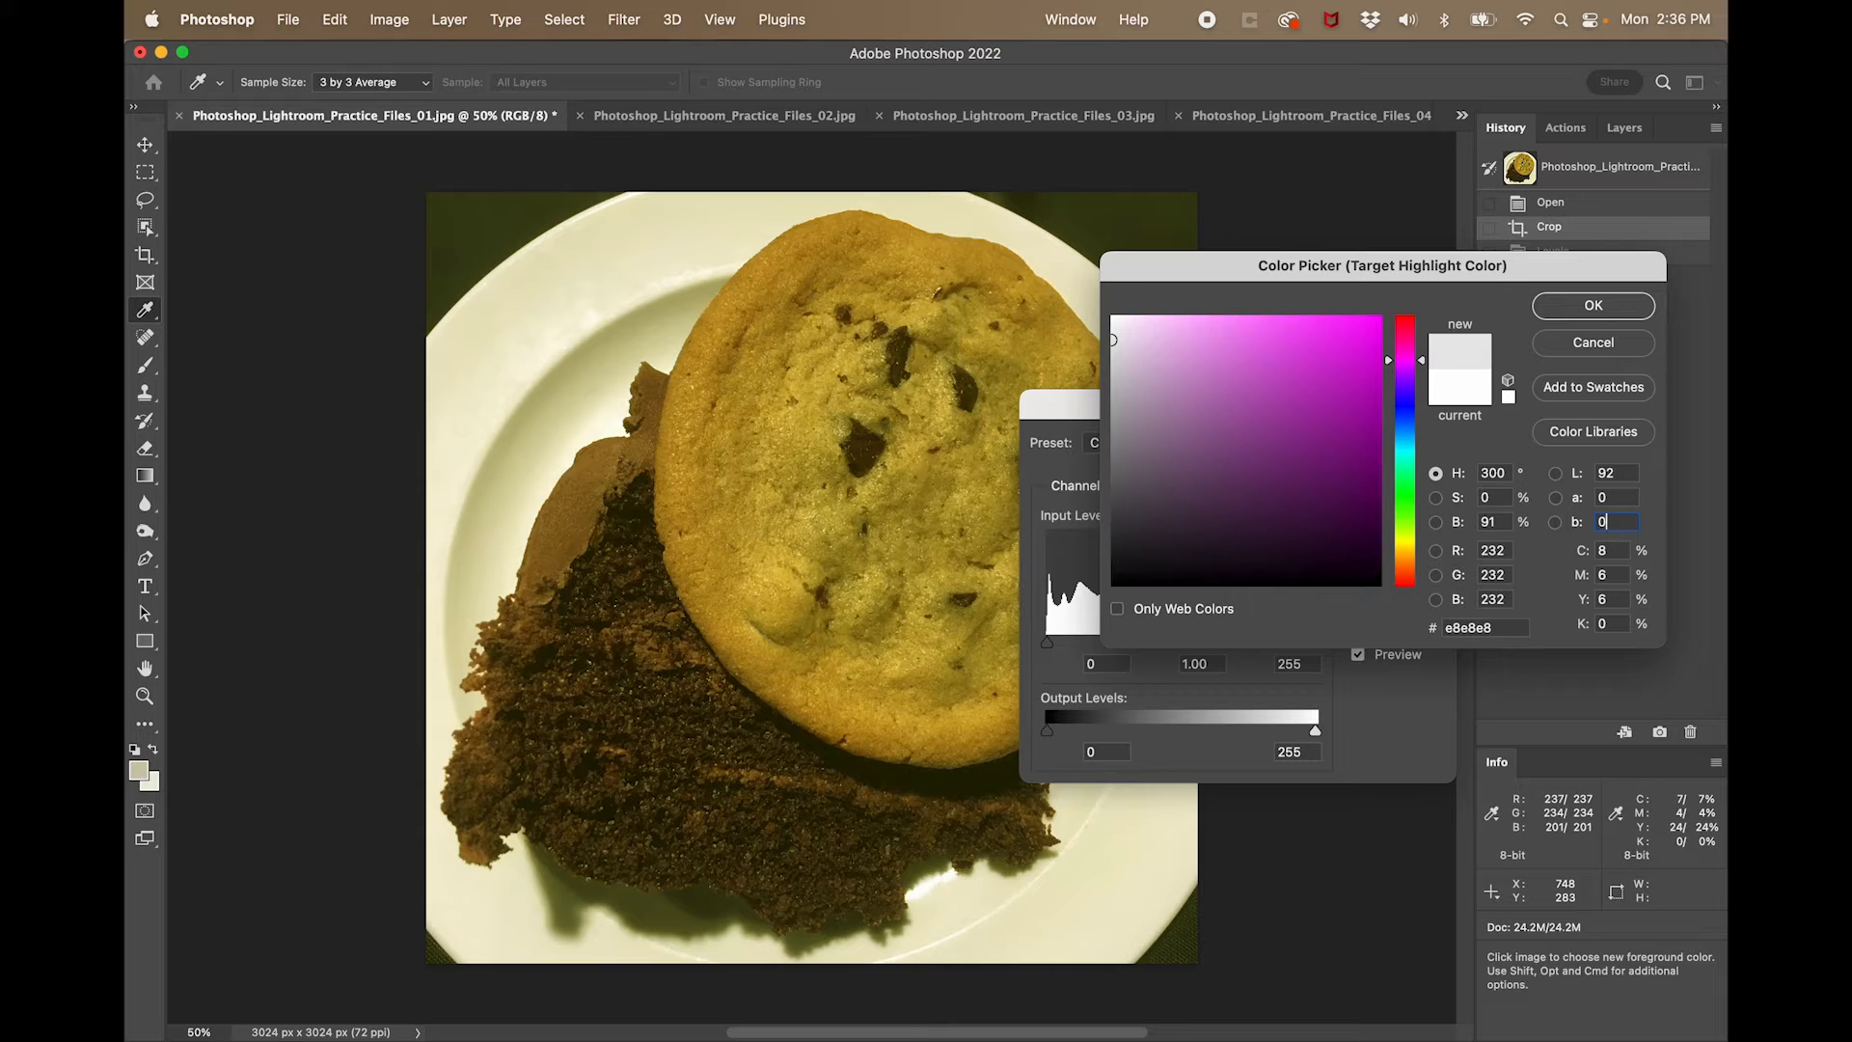
pyautogui.press('Return')
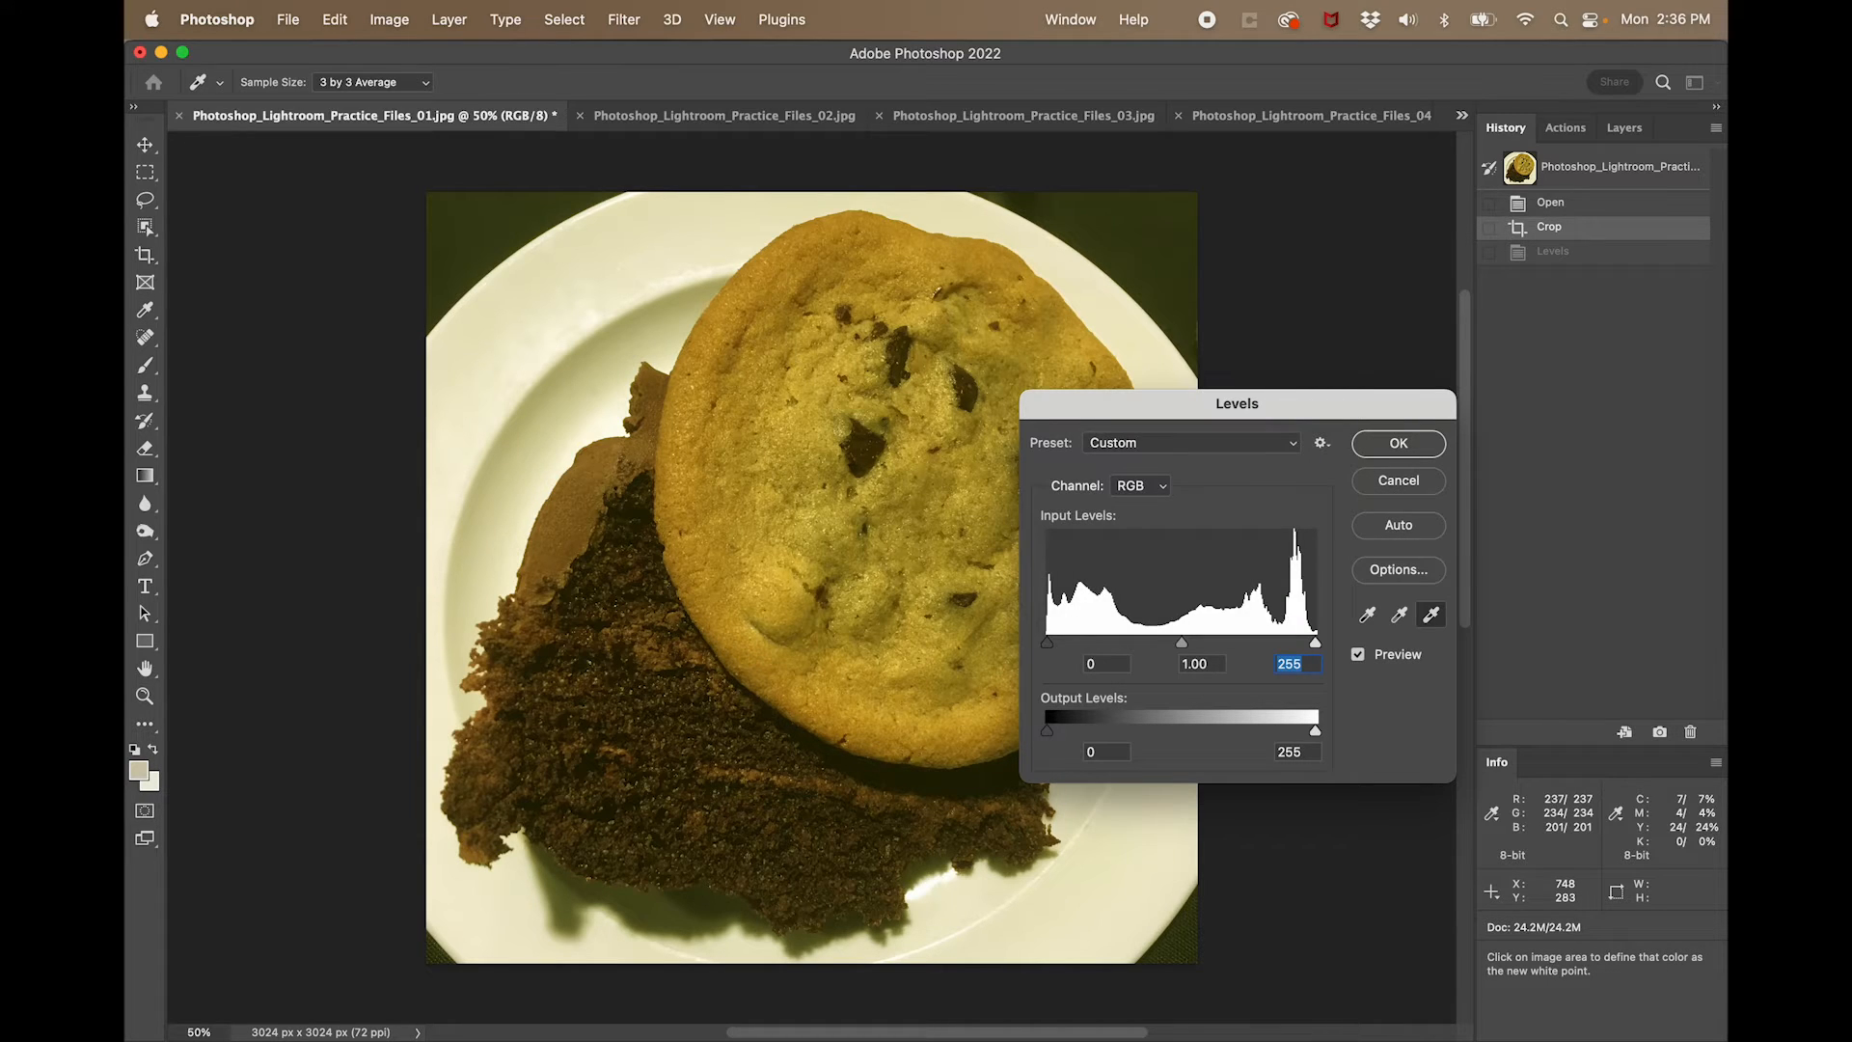
# - Set the white point on the plate's upper rim and apply Levels without saving the target colors as defaults
pyautogui.click(625, 273)
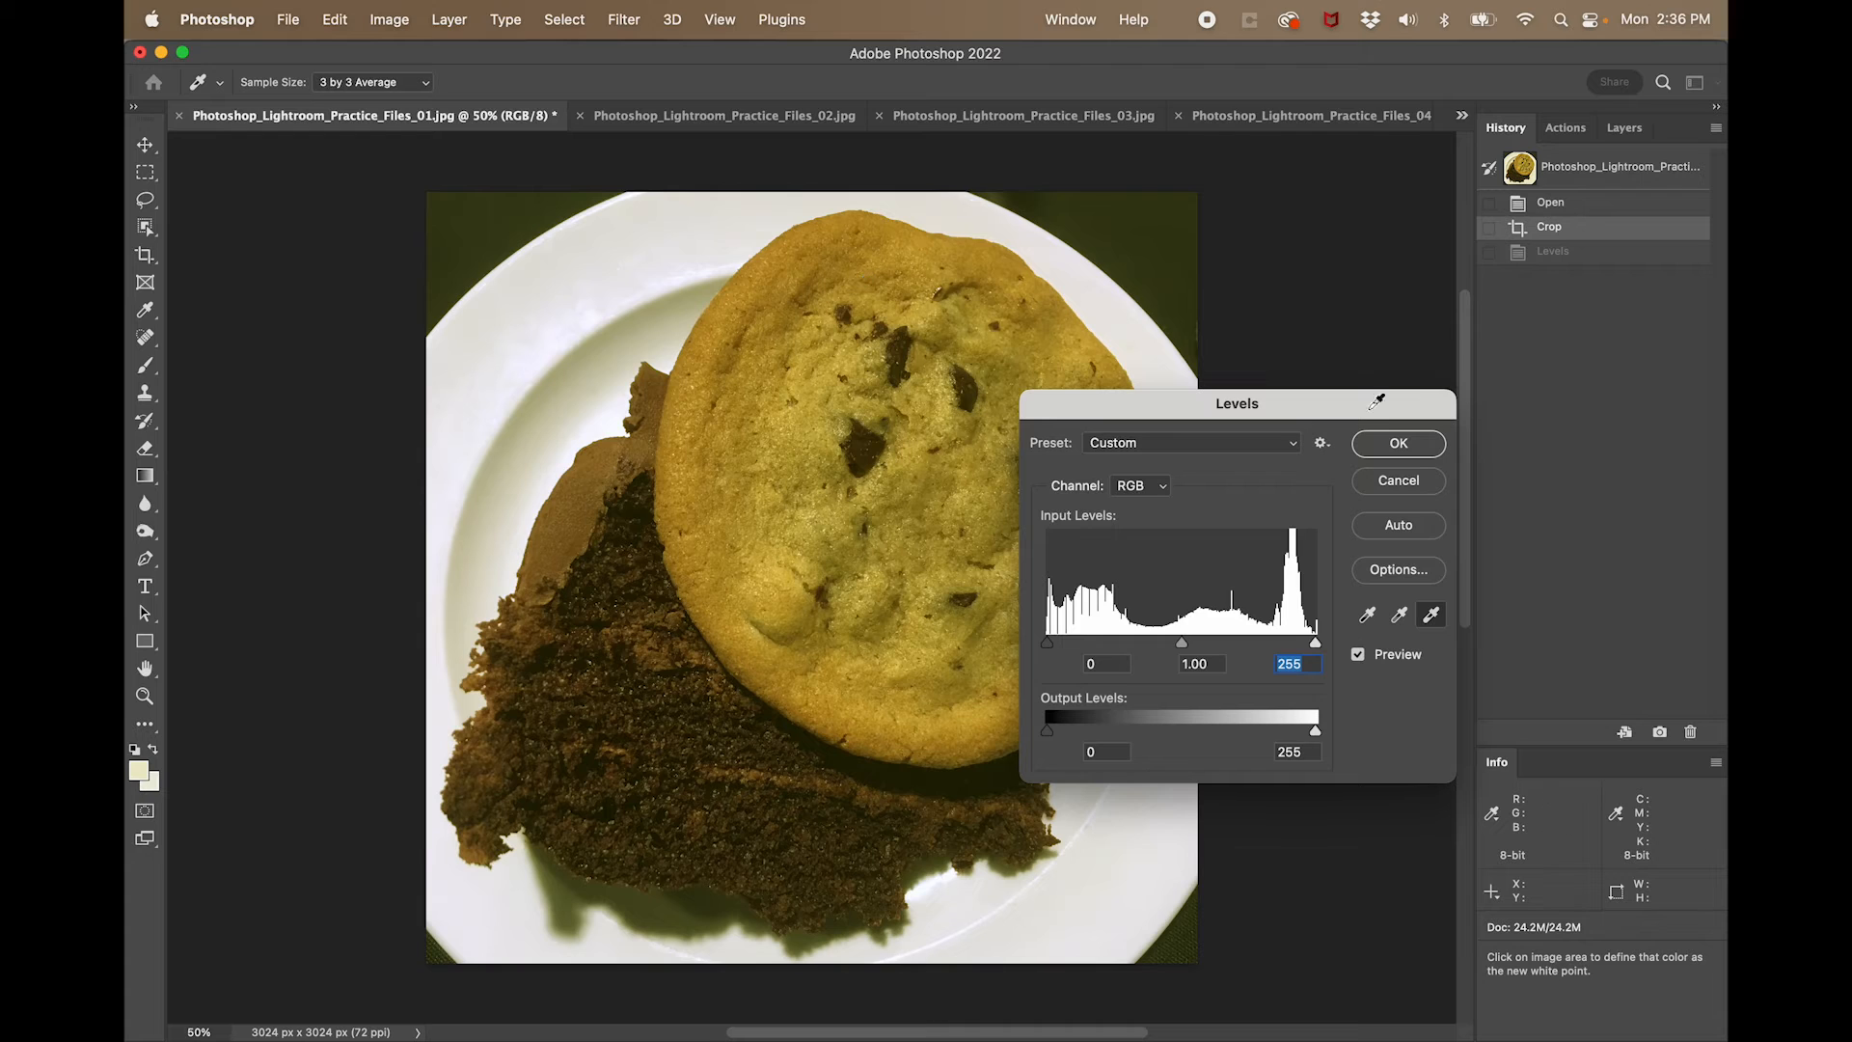
pyautogui.click(1399, 446)
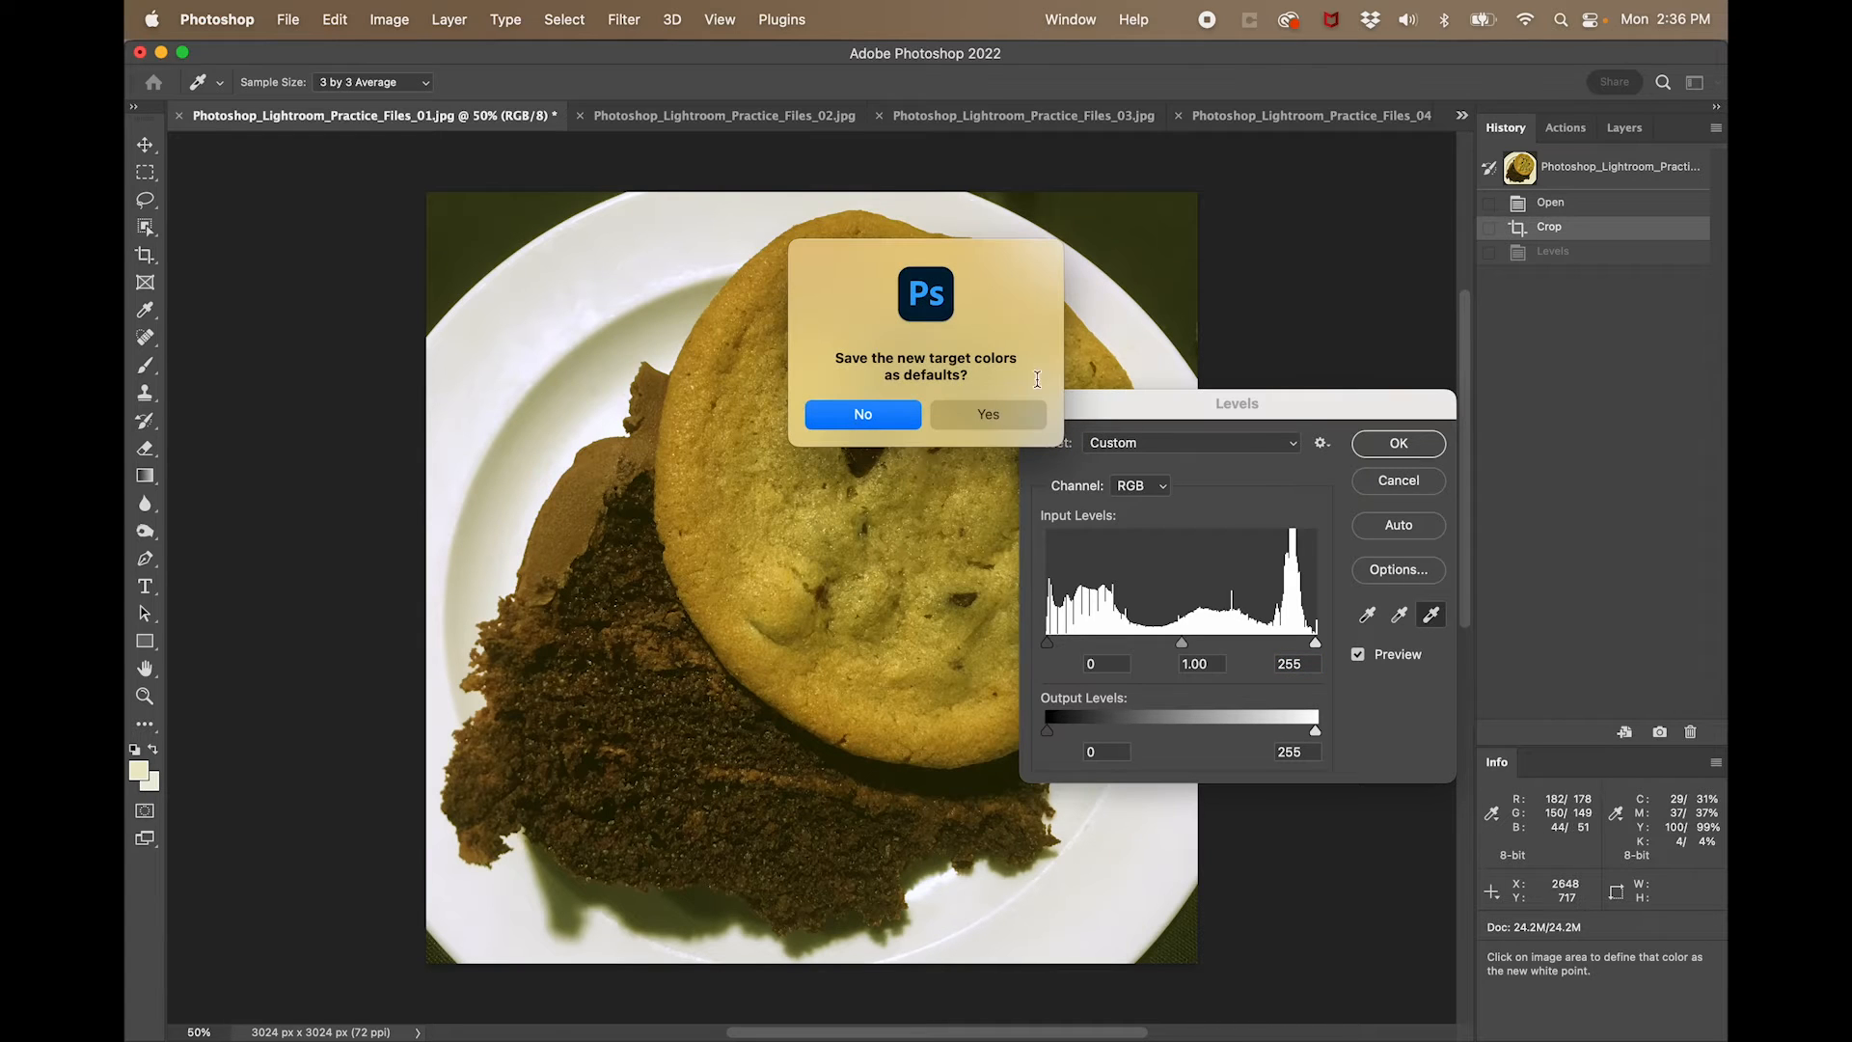
pyautogui.click(883, 414)
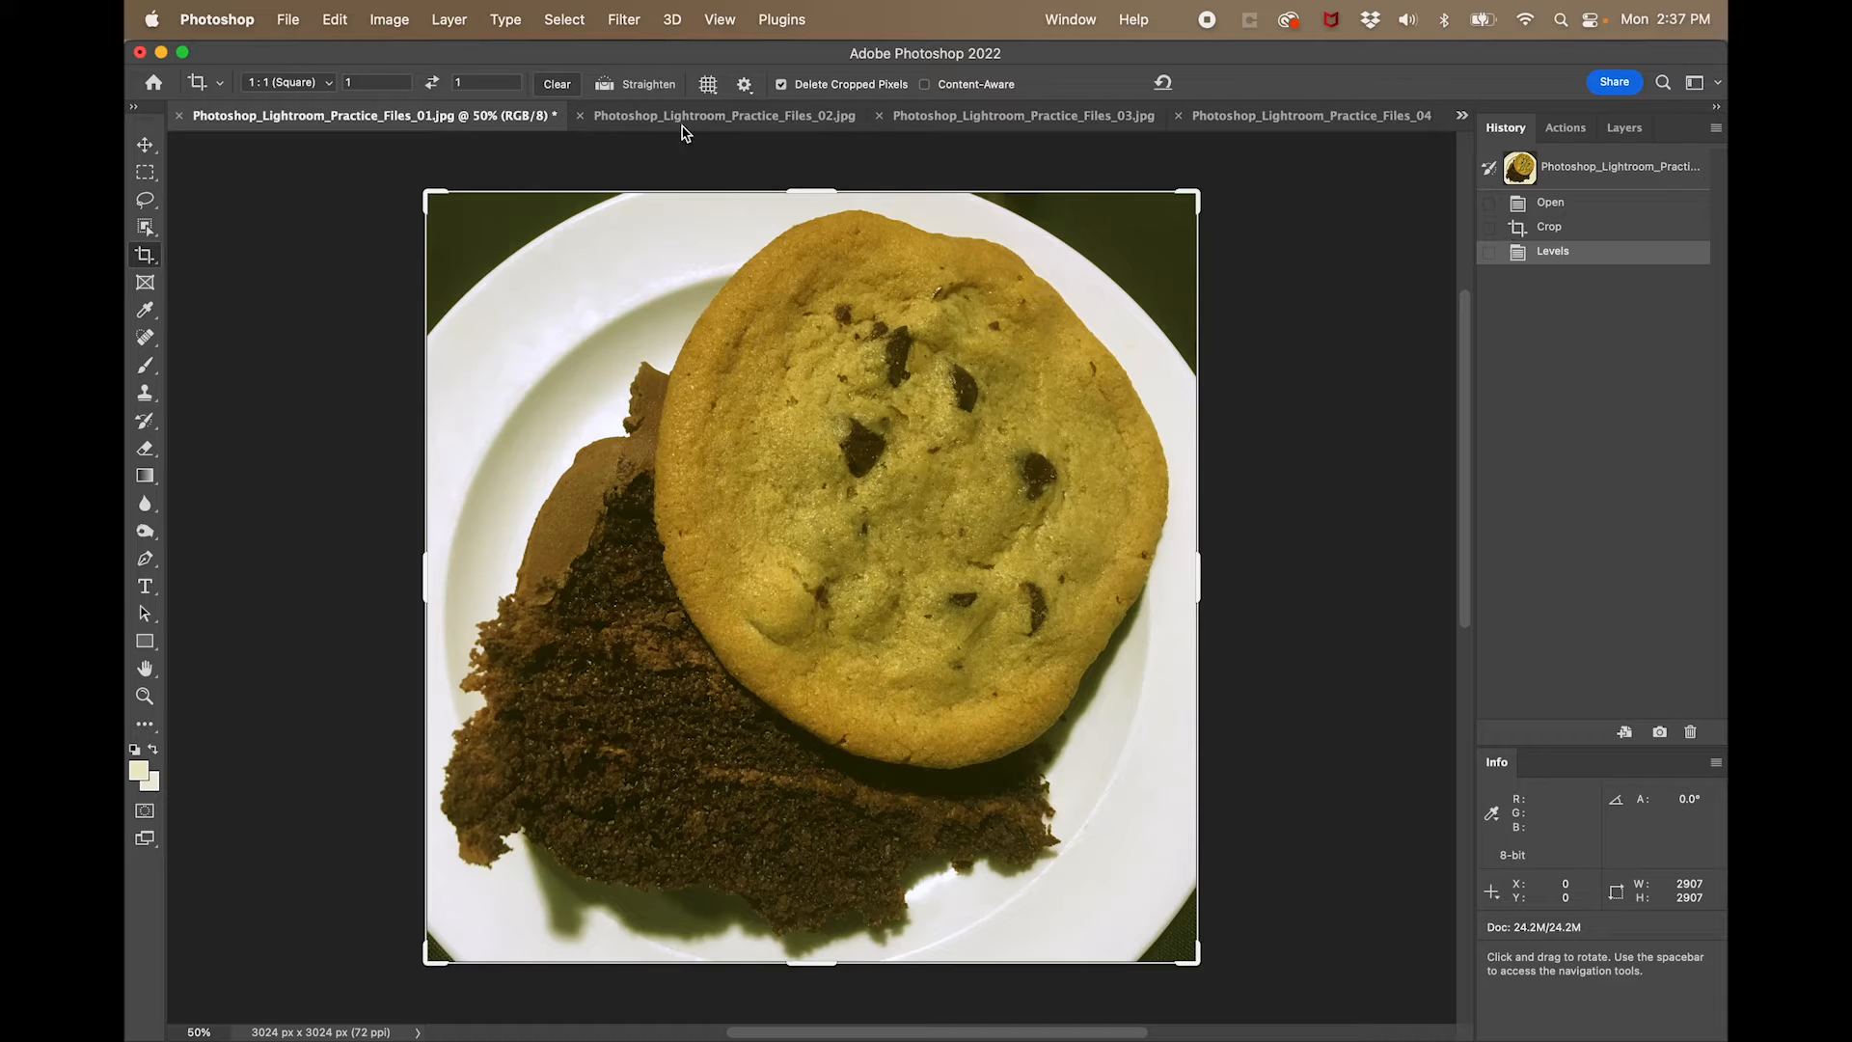
# - Hide the crop frame by switching to the Move tool, and compare the Crop and Levels history states, ending on Levels
pyautogui.click(147, 149)
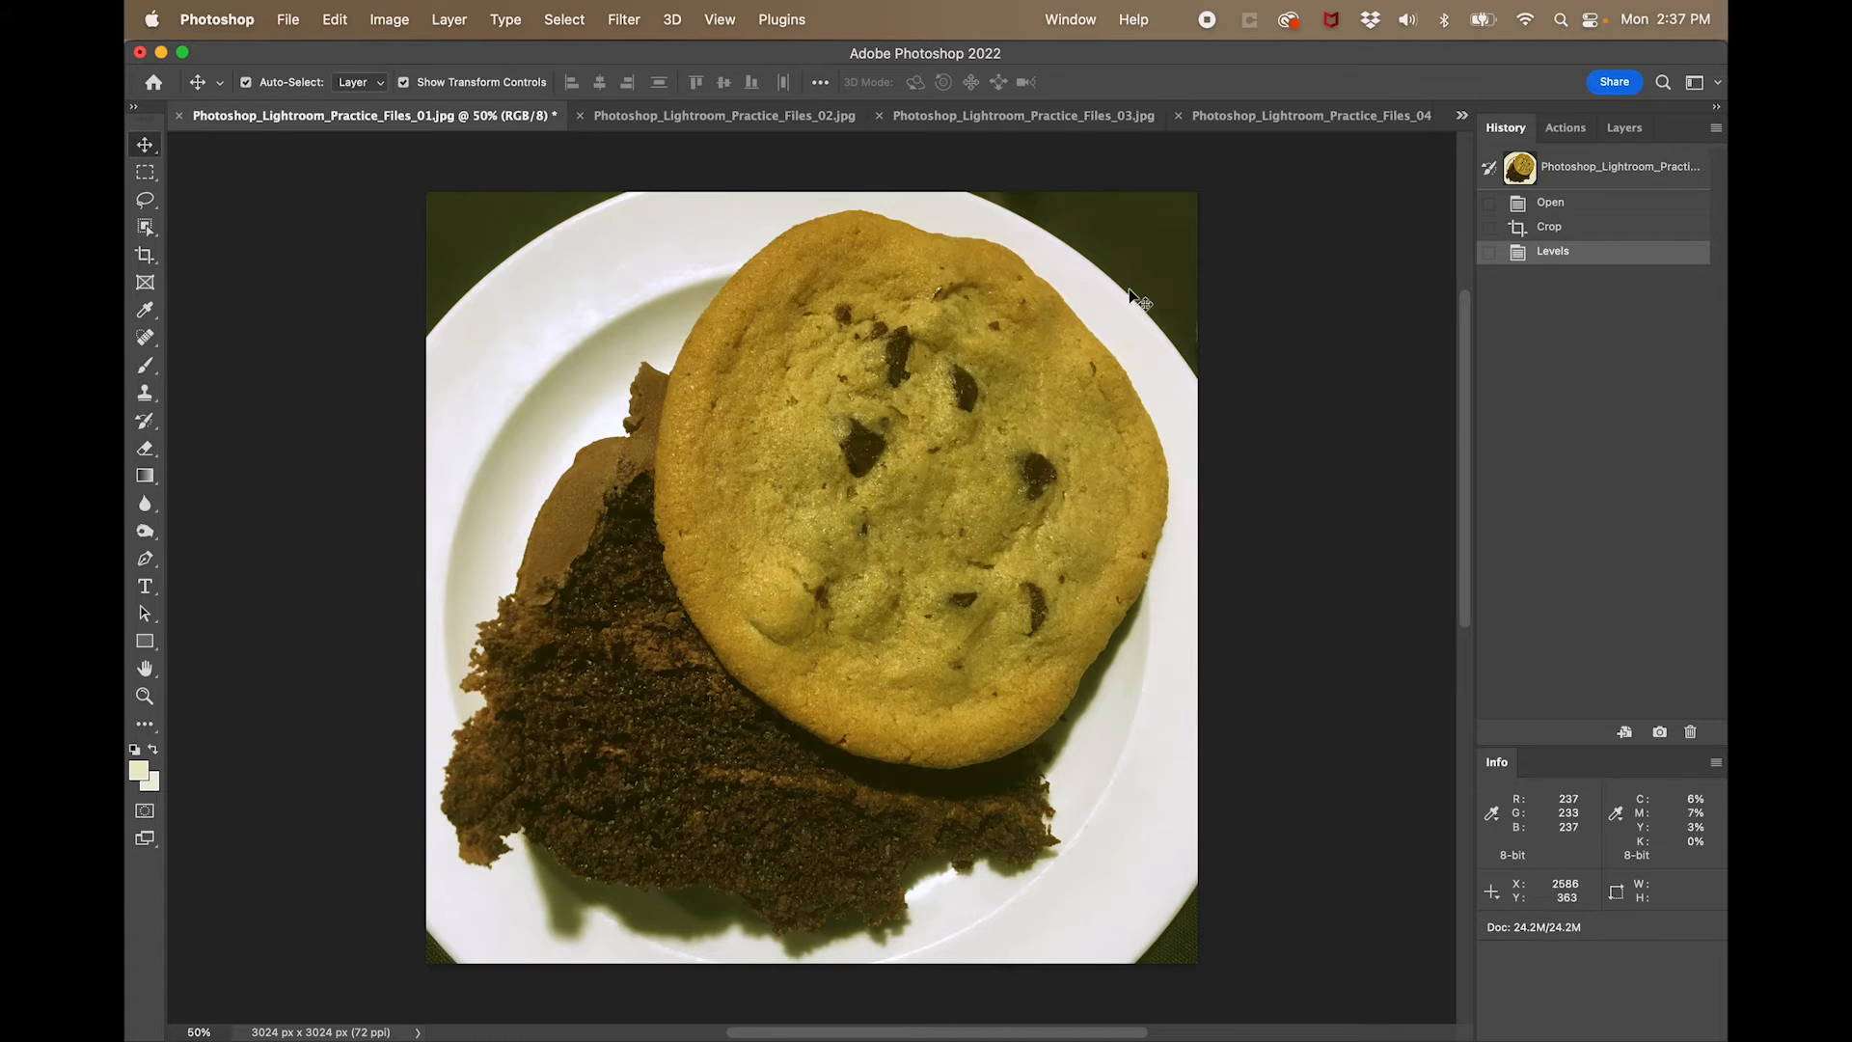
pyautogui.click(1577, 232)
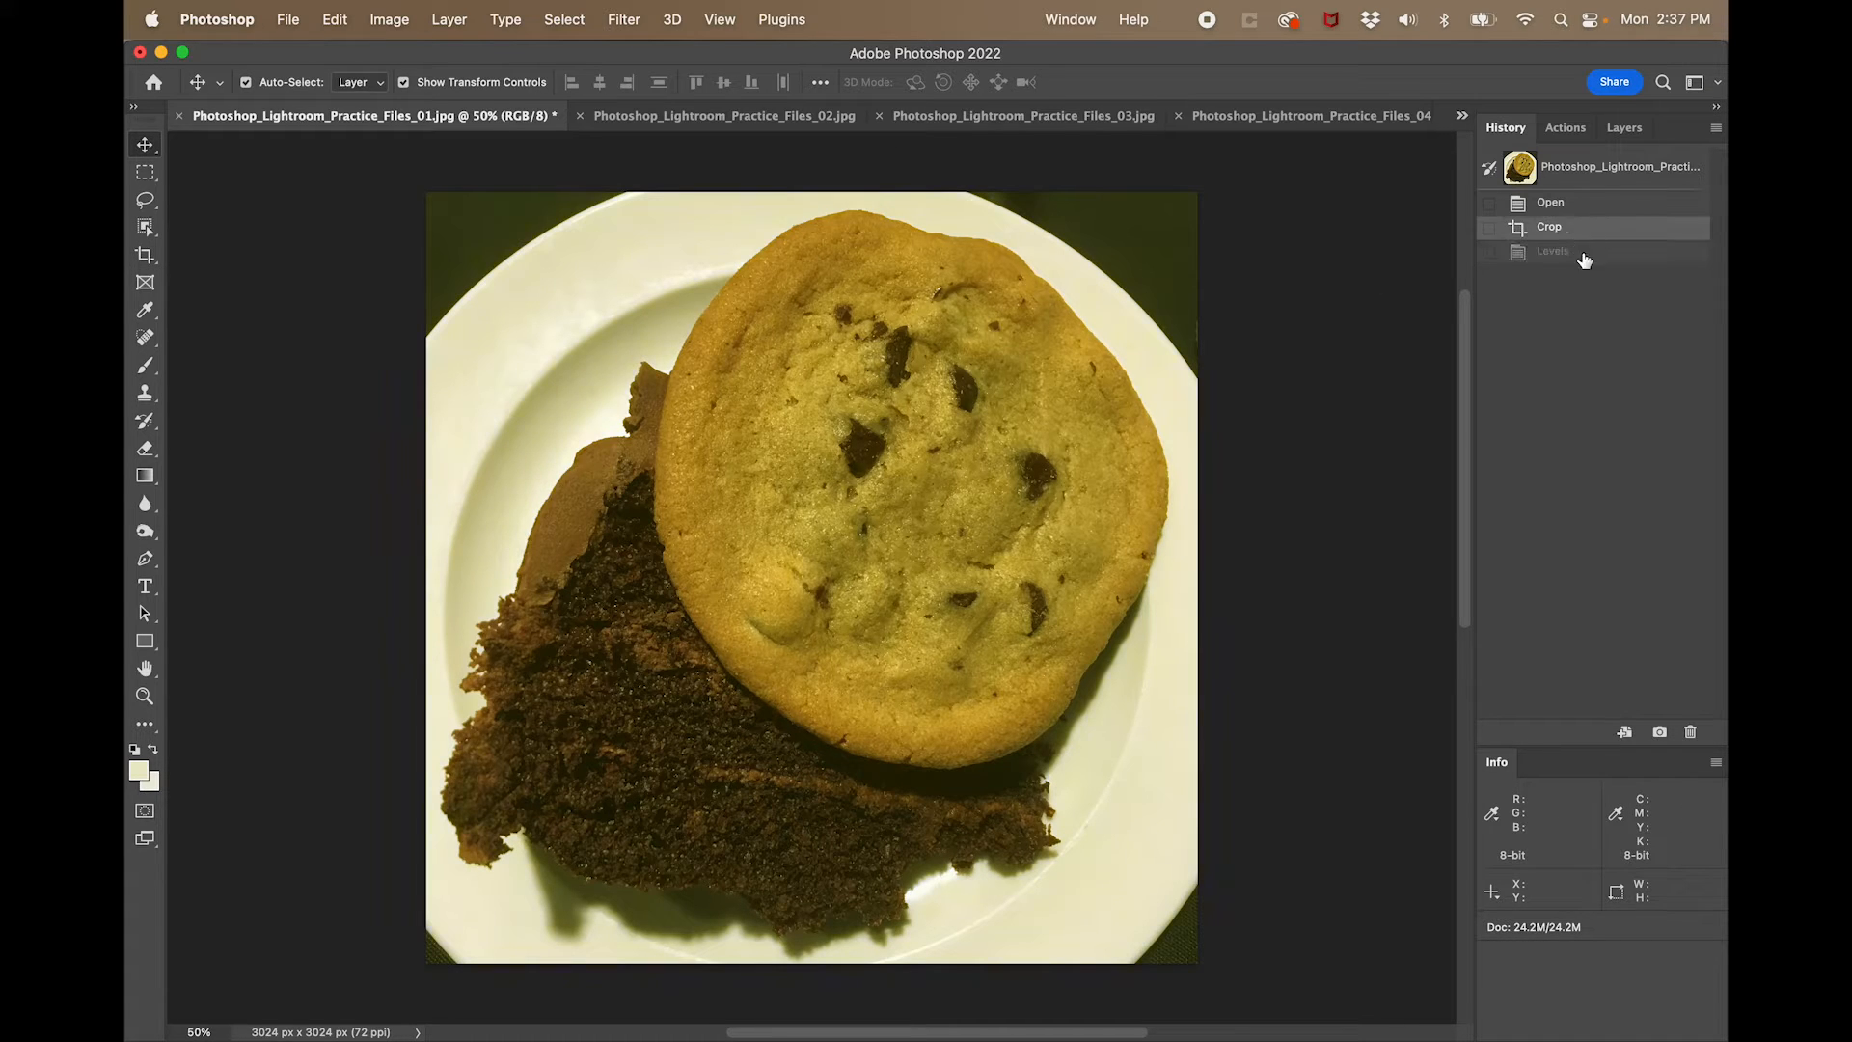
pyautogui.click(1584, 254)
pyautogui.click(1583, 234)
pyautogui.click(1585, 256)
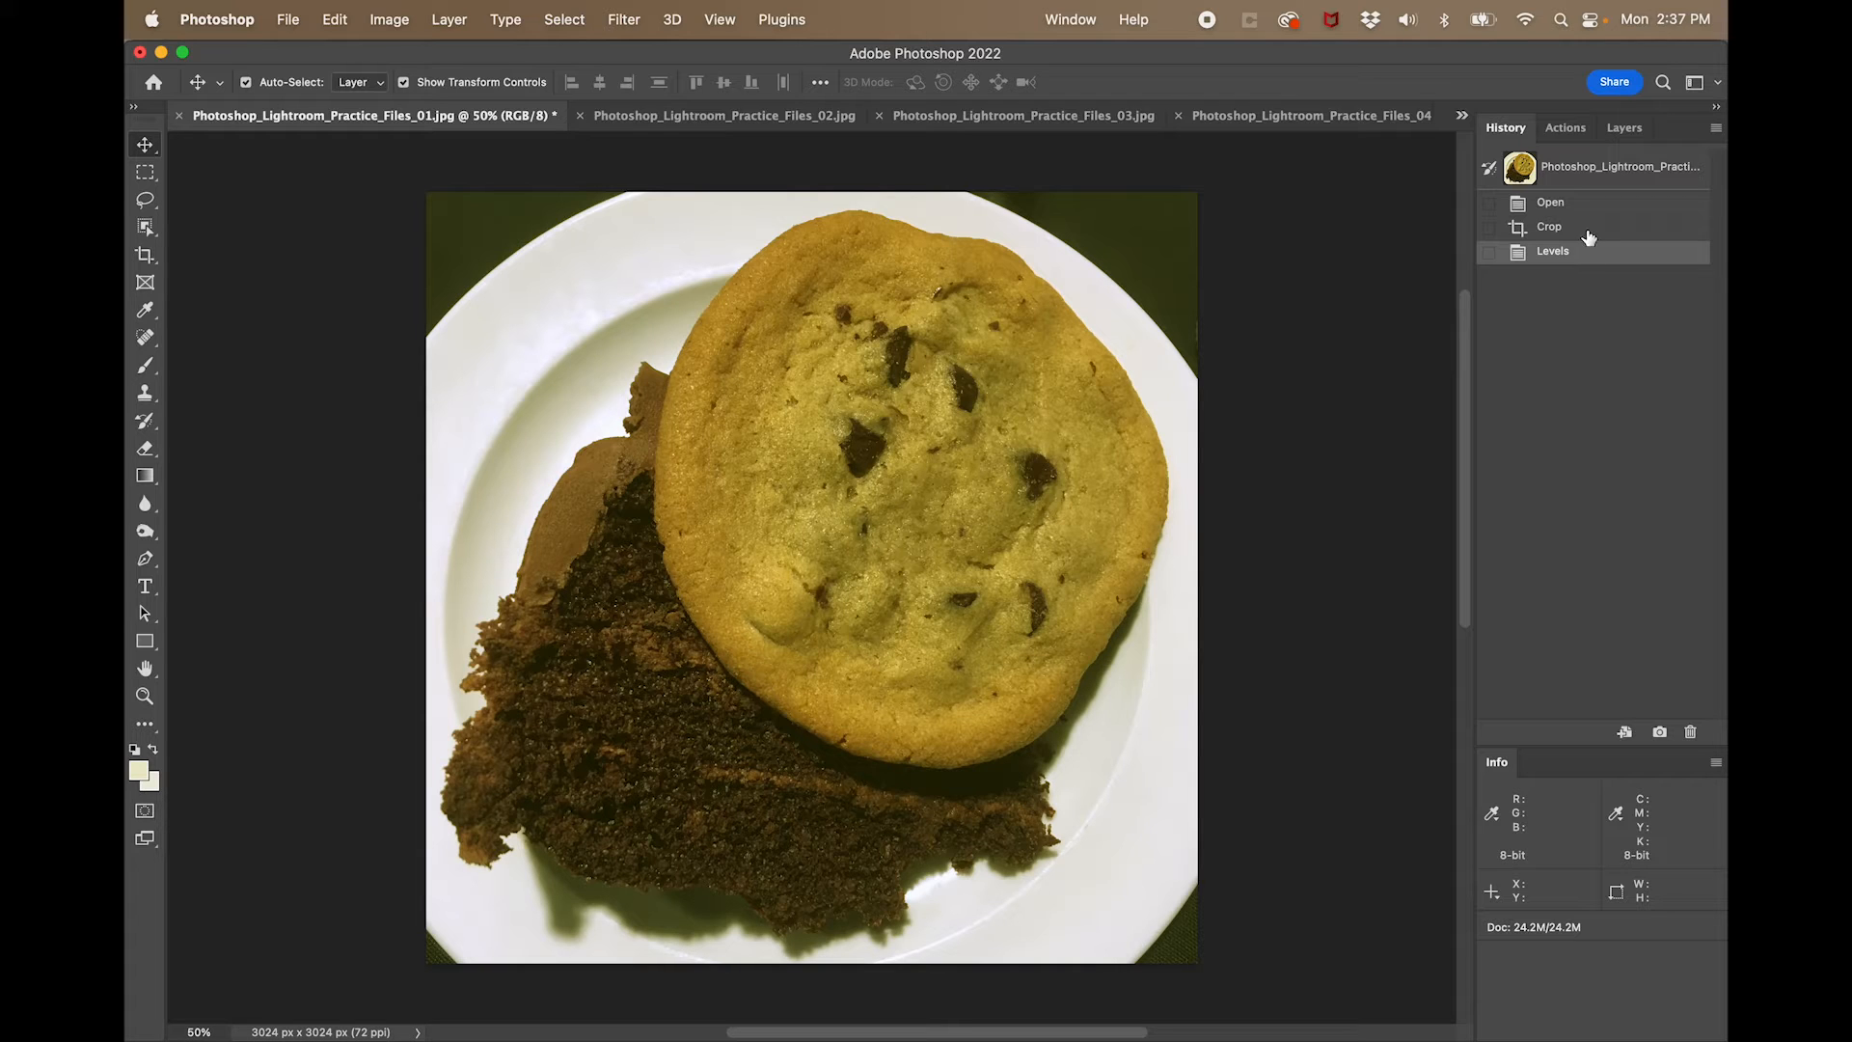
pyautogui.click(1587, 231)
pyautogui.click(1592, 253)
# - Open a Hue/Saturation adjustment for the photo and try the Greens range, leaving its saturation at 0
pyautogui.click(394, 22)
pyautogui.moveTo(417, 87)
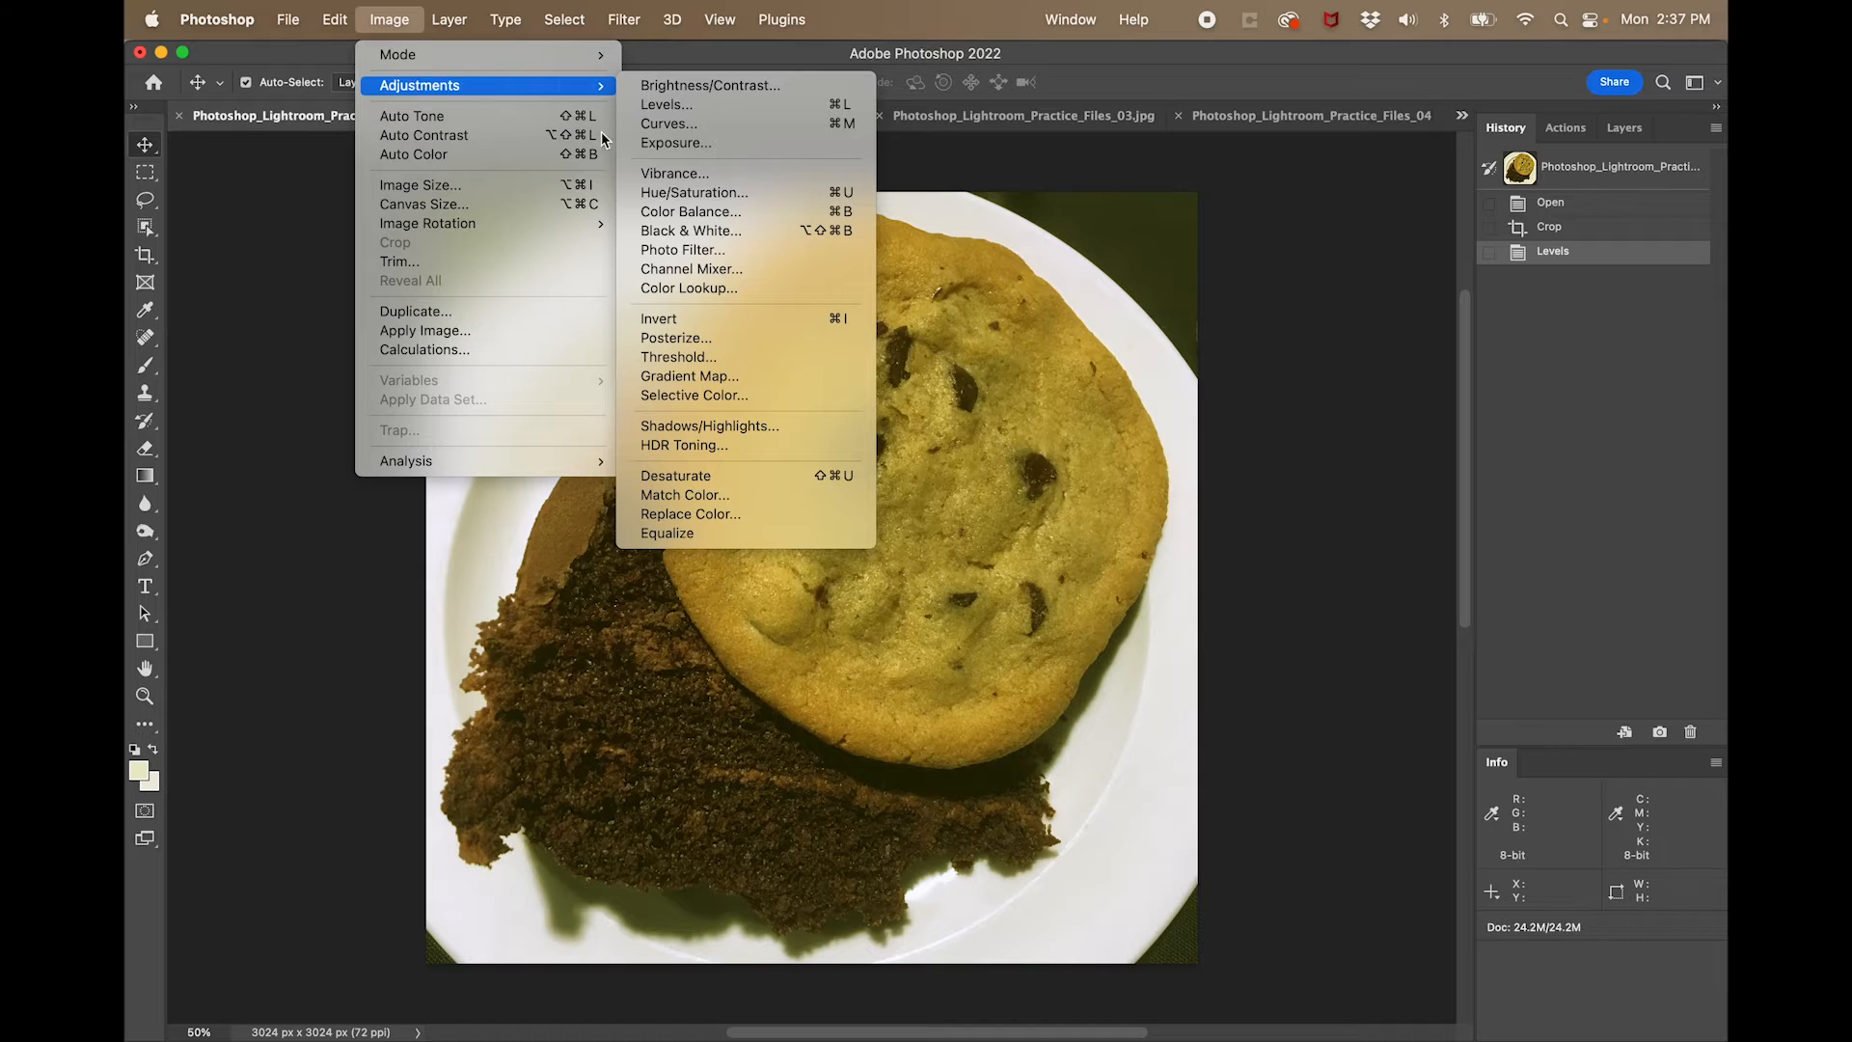
pyautogui.click(672, 195)
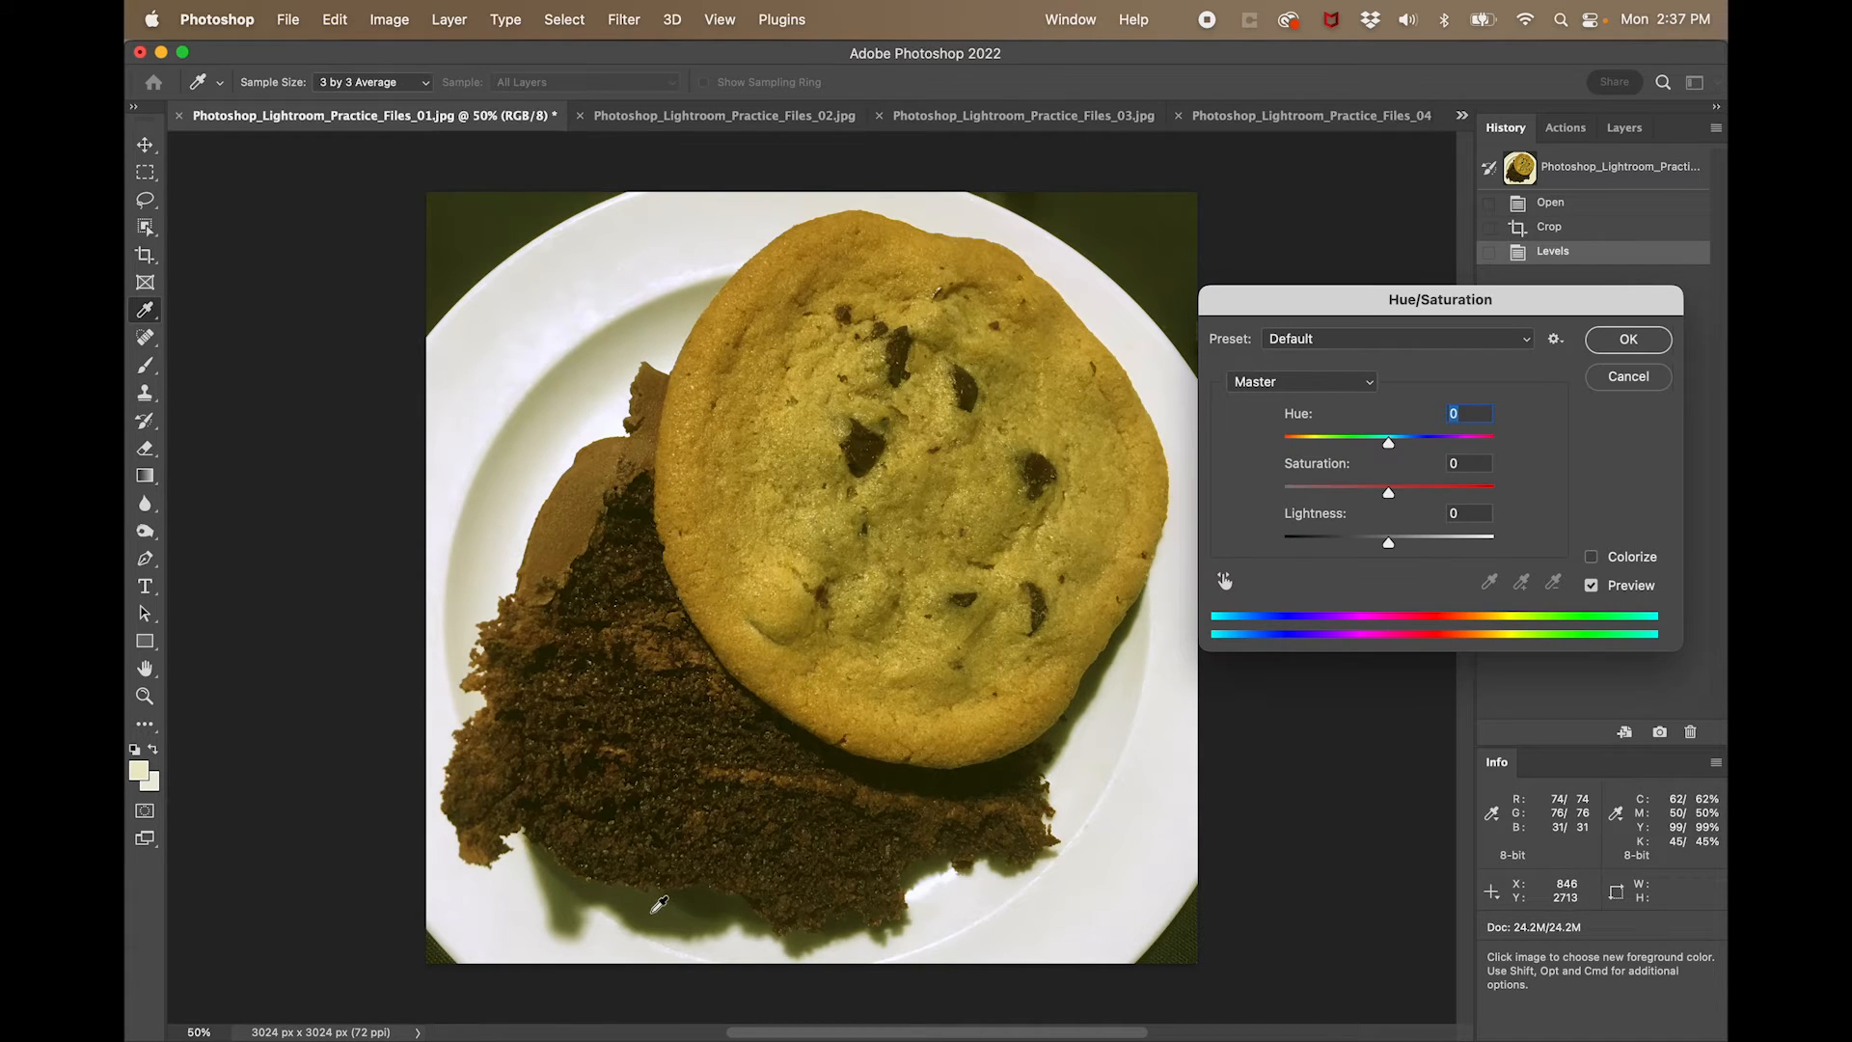
pyautogui.click(1297, 384)
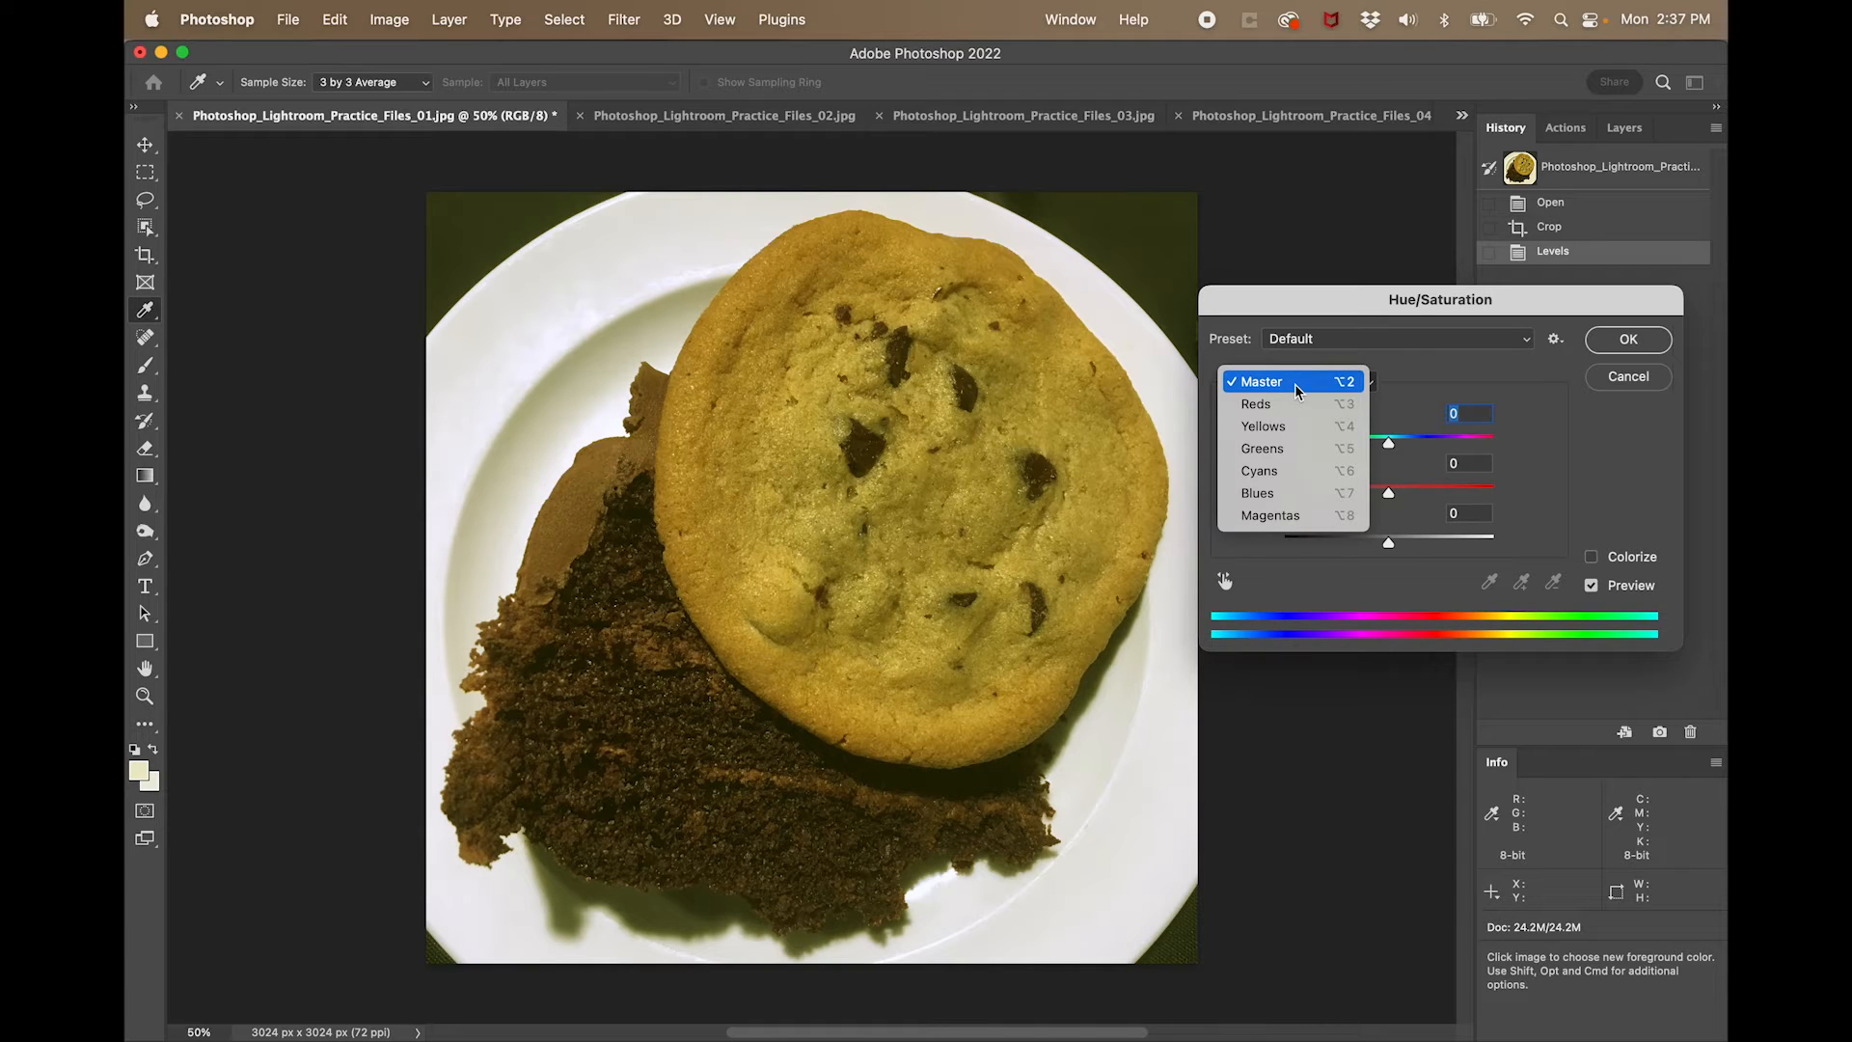
pyautogui.click(1288, 446)
pyautogui.moveTo(1389, 493)
pyautogui.mouseDown()
pyautogui.moveTo(1284, 500)
pyautogui.moveTo(1428, 501)
pyautogui.moveTo(1233, 502)
pyautogui.moveTo(1510, 511)
pyautogui.moveTo(1214, 500)
pyautogui.moveTo(1428, 494)
pyautogui.moveTo(1241, 494)
pyautogui.moveTo(1390, 489)
pyautogui.mouseUp()
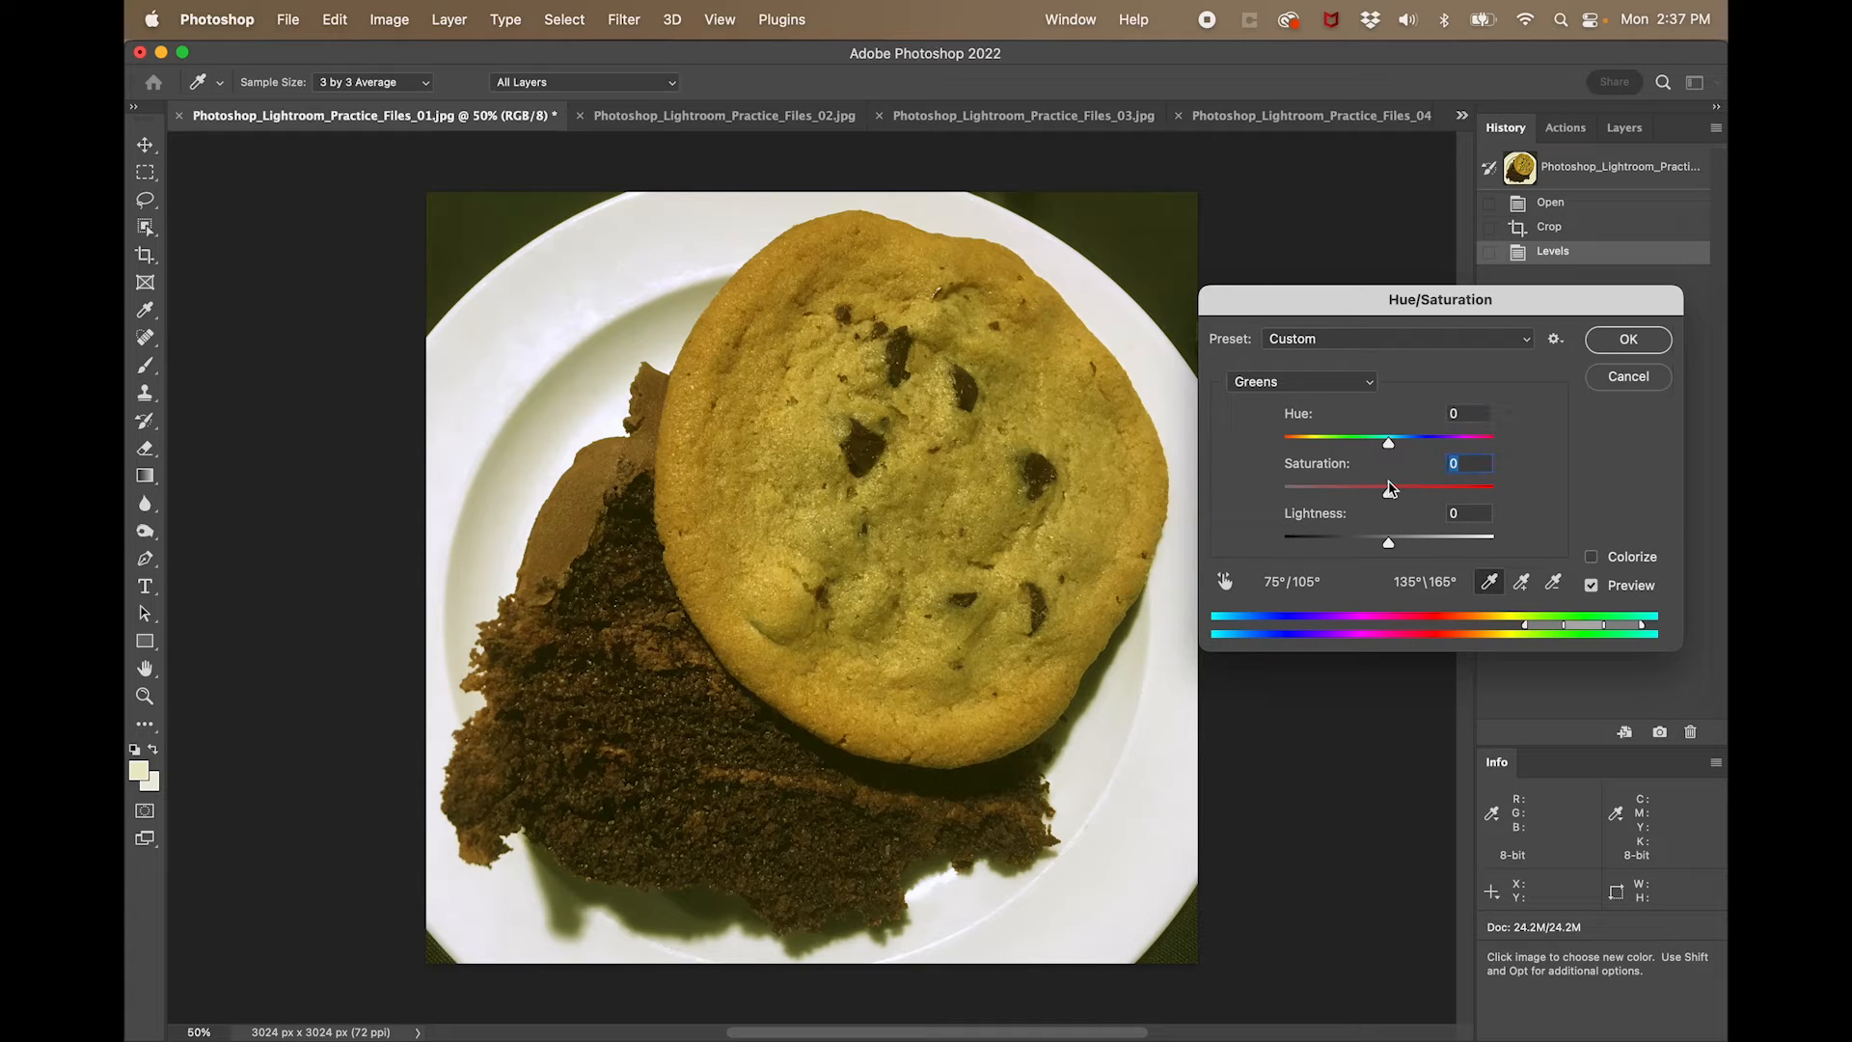
# - Target the Yellows sampled from the shadow below the cake, set their hue to -7, fine-tune the saturation, and apply the adjustment
pyautogui.click(1329, 384)
pyautogui.click(1309, 360)
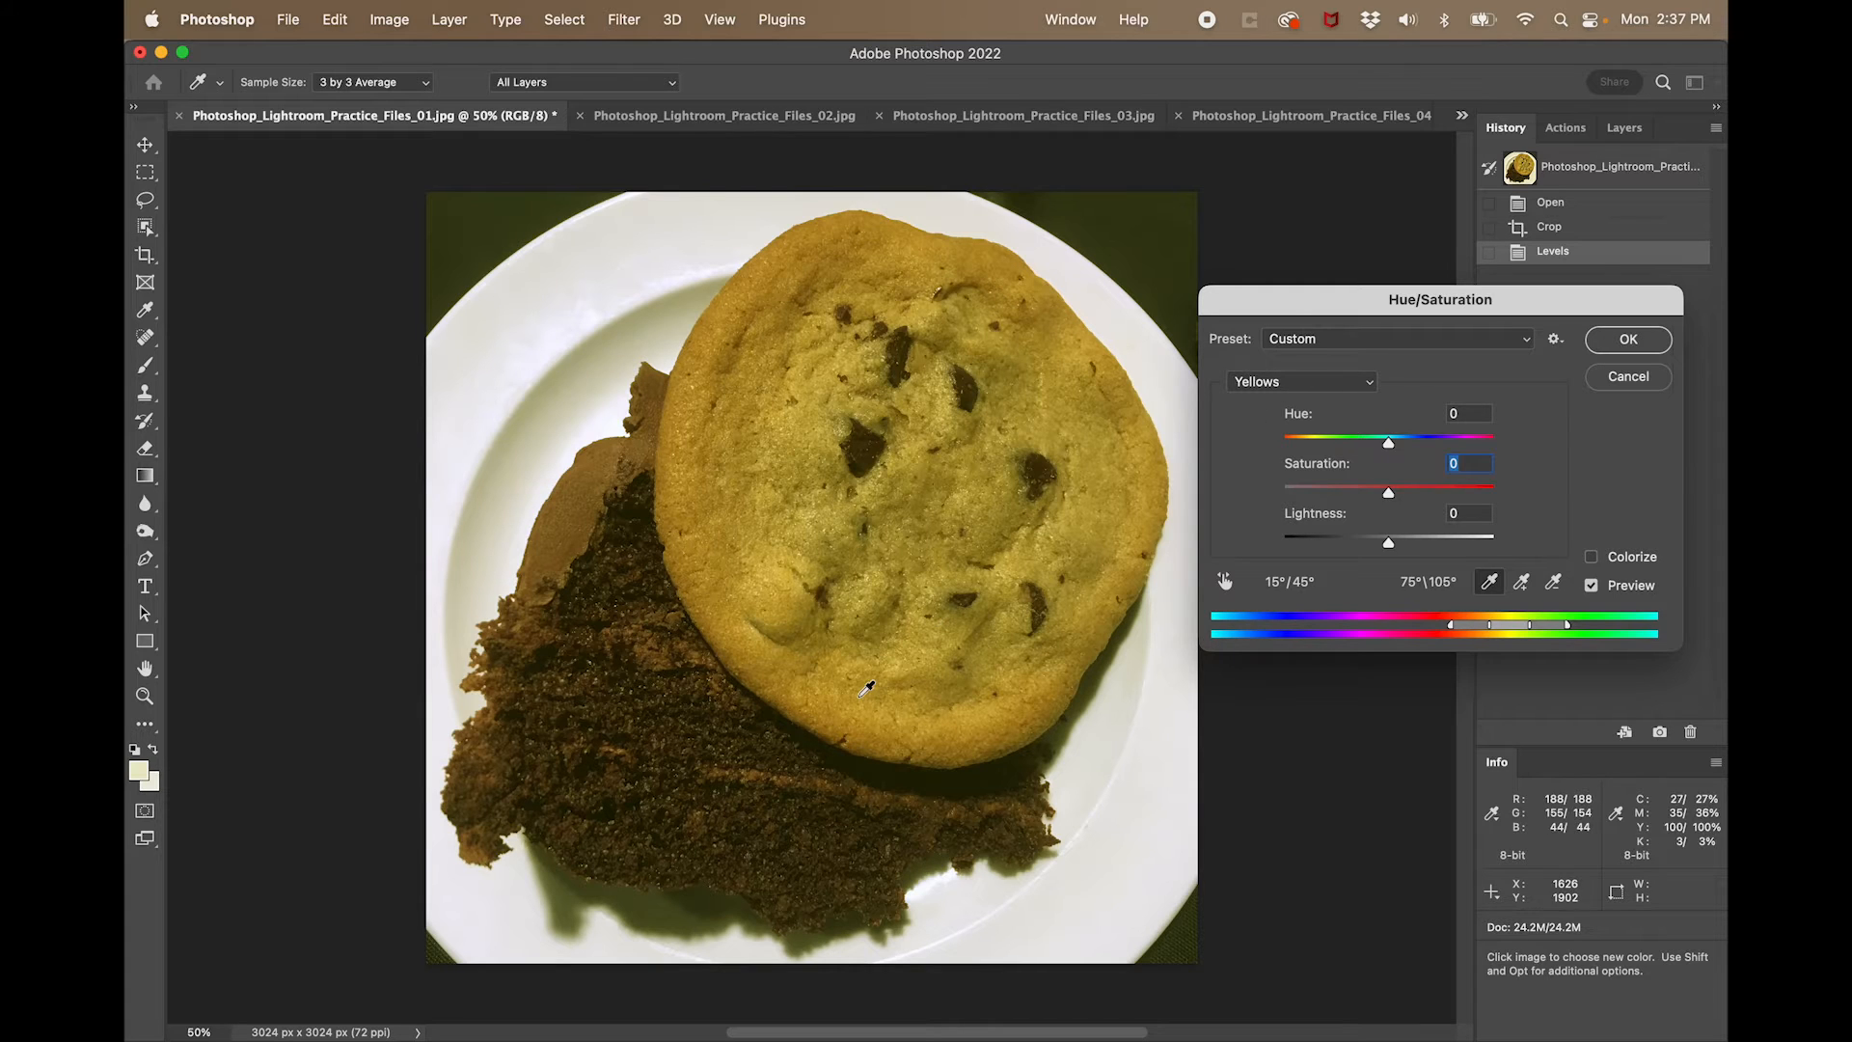
pyautogui.click(656, 913)
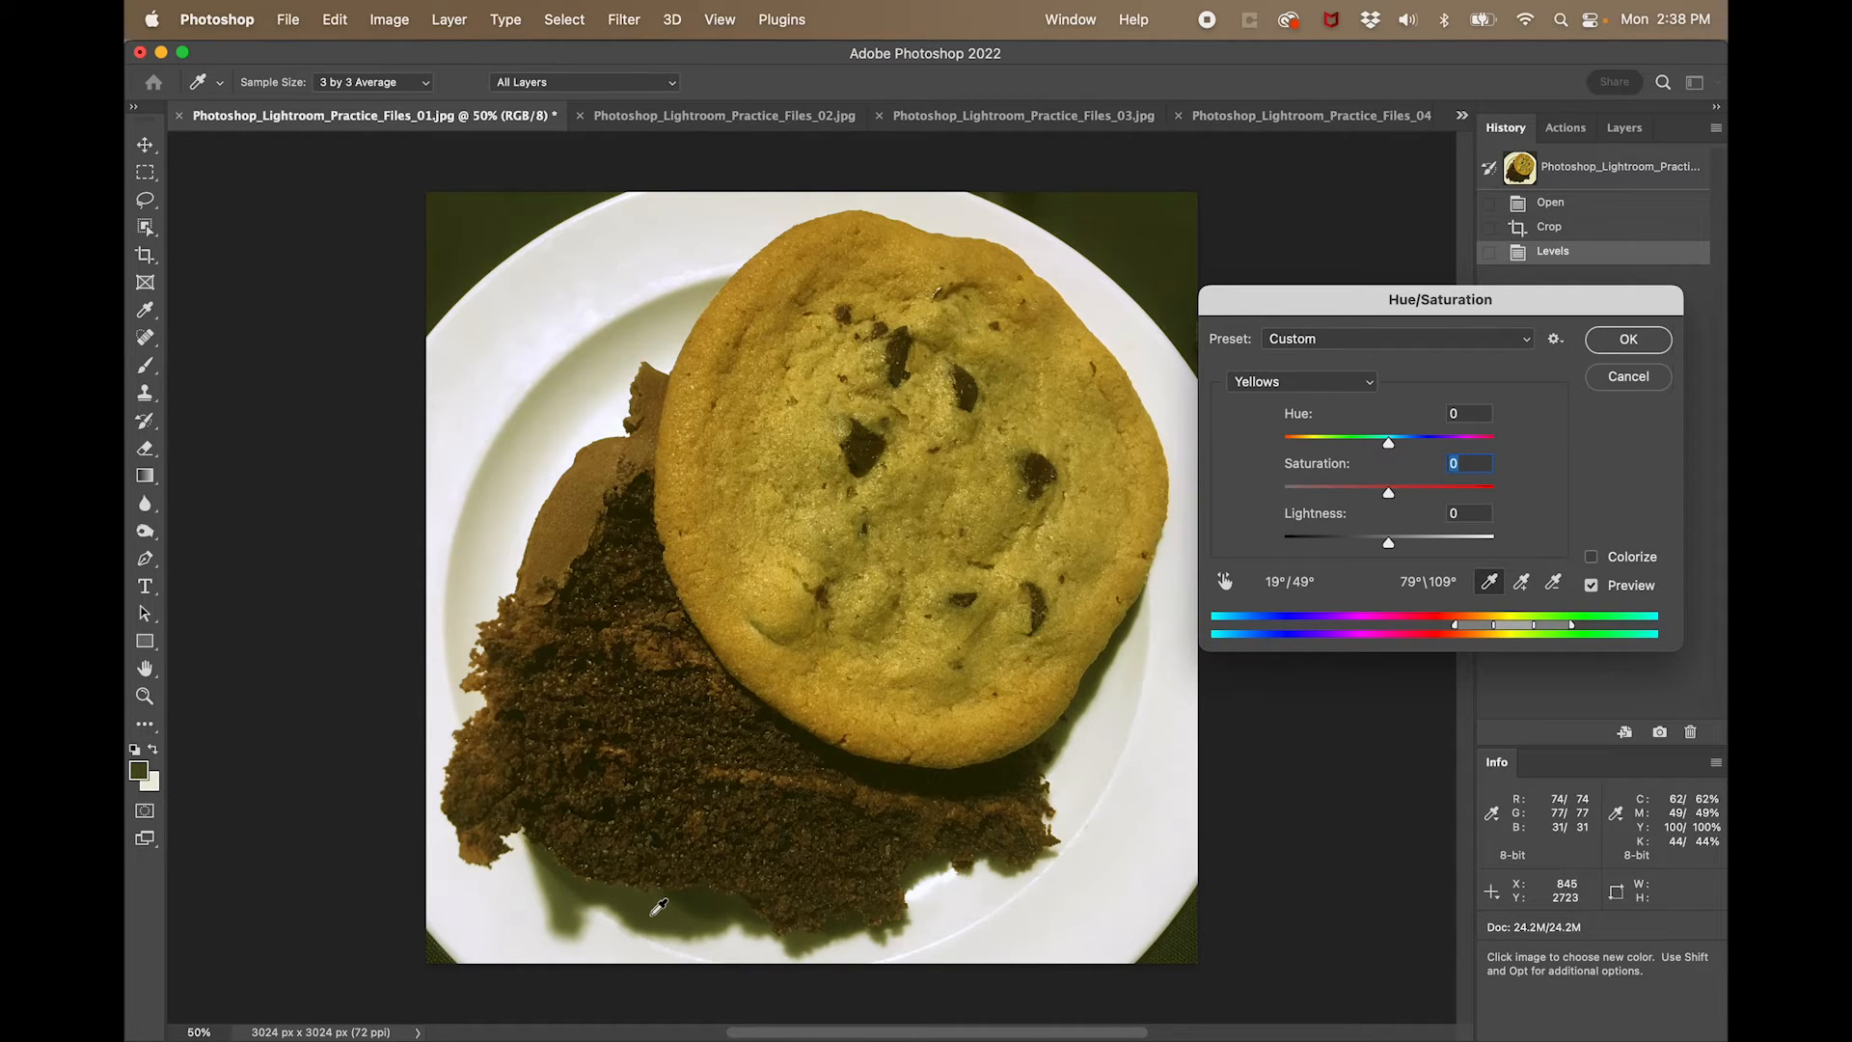
pyautogui.moveTo(1389, 446); pyautogui.dragTo(1383, 496)
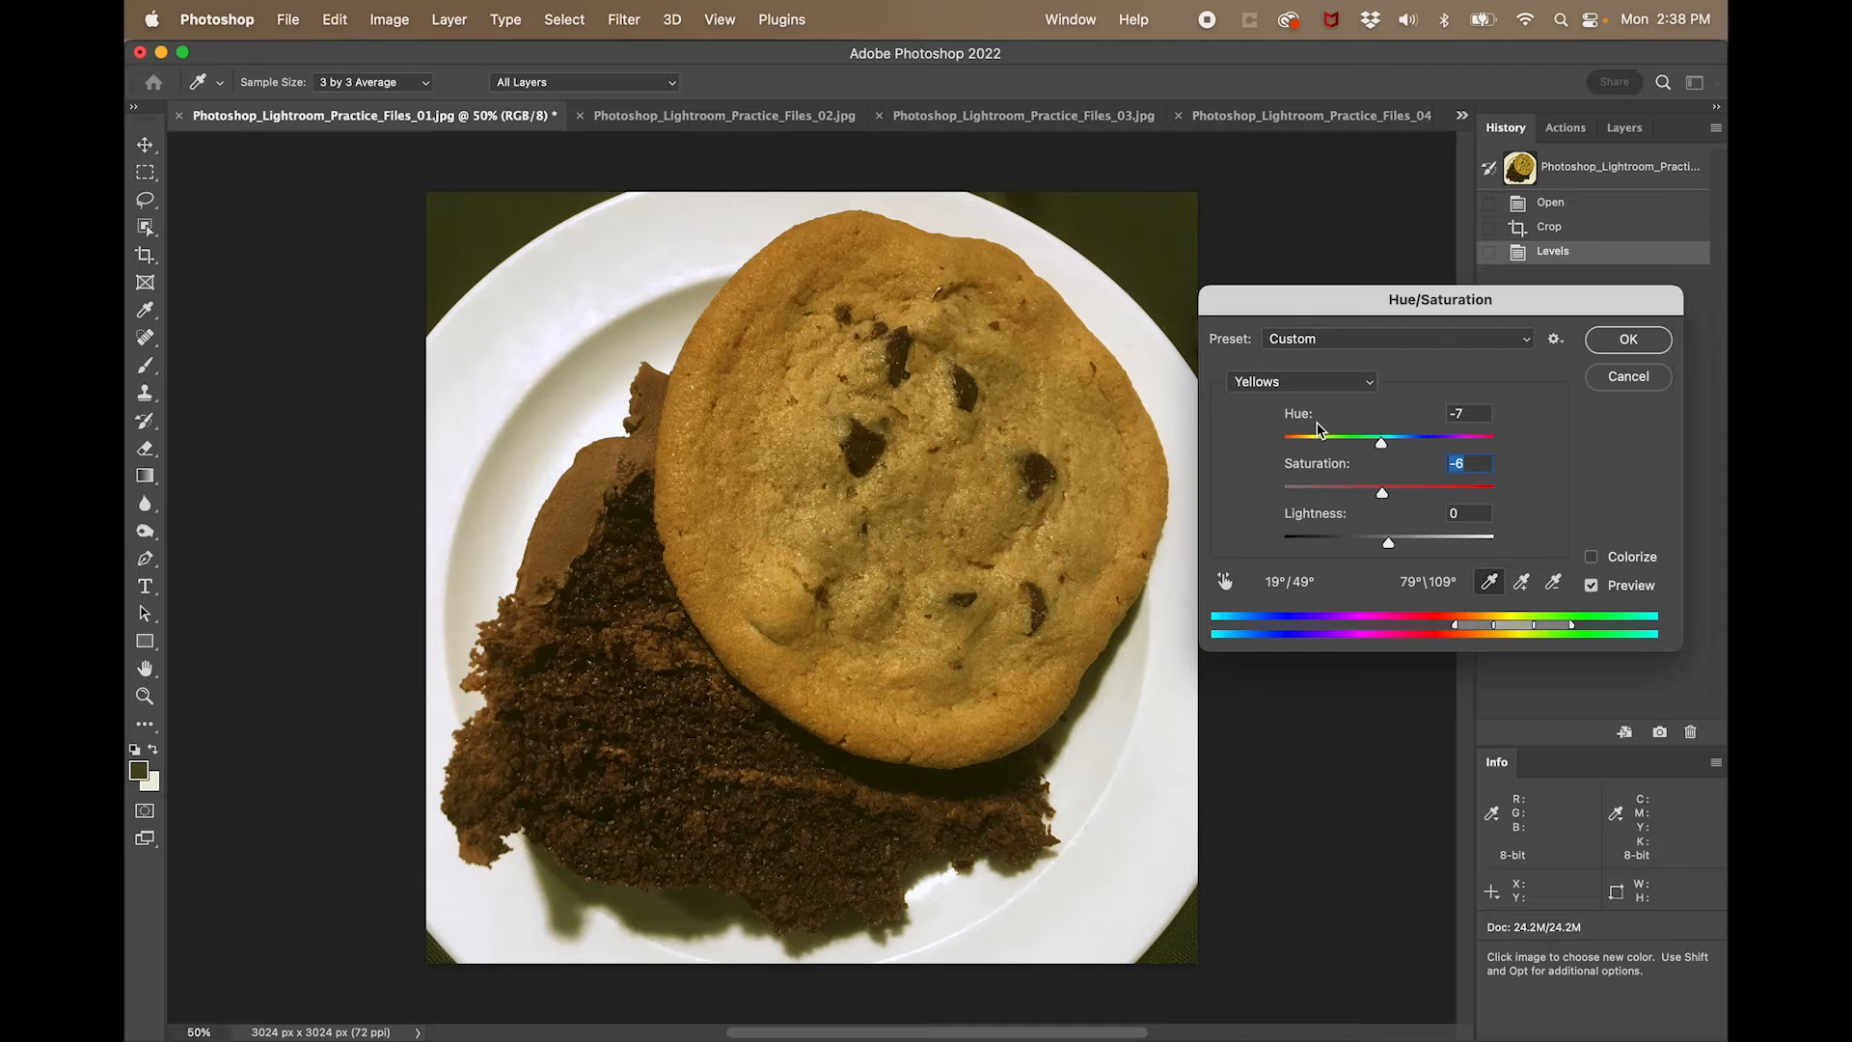
pyautogui.moveTo(1383, 494); pyautogui.dragTo(1390, 497)
pyautogui.click(1613, 346)
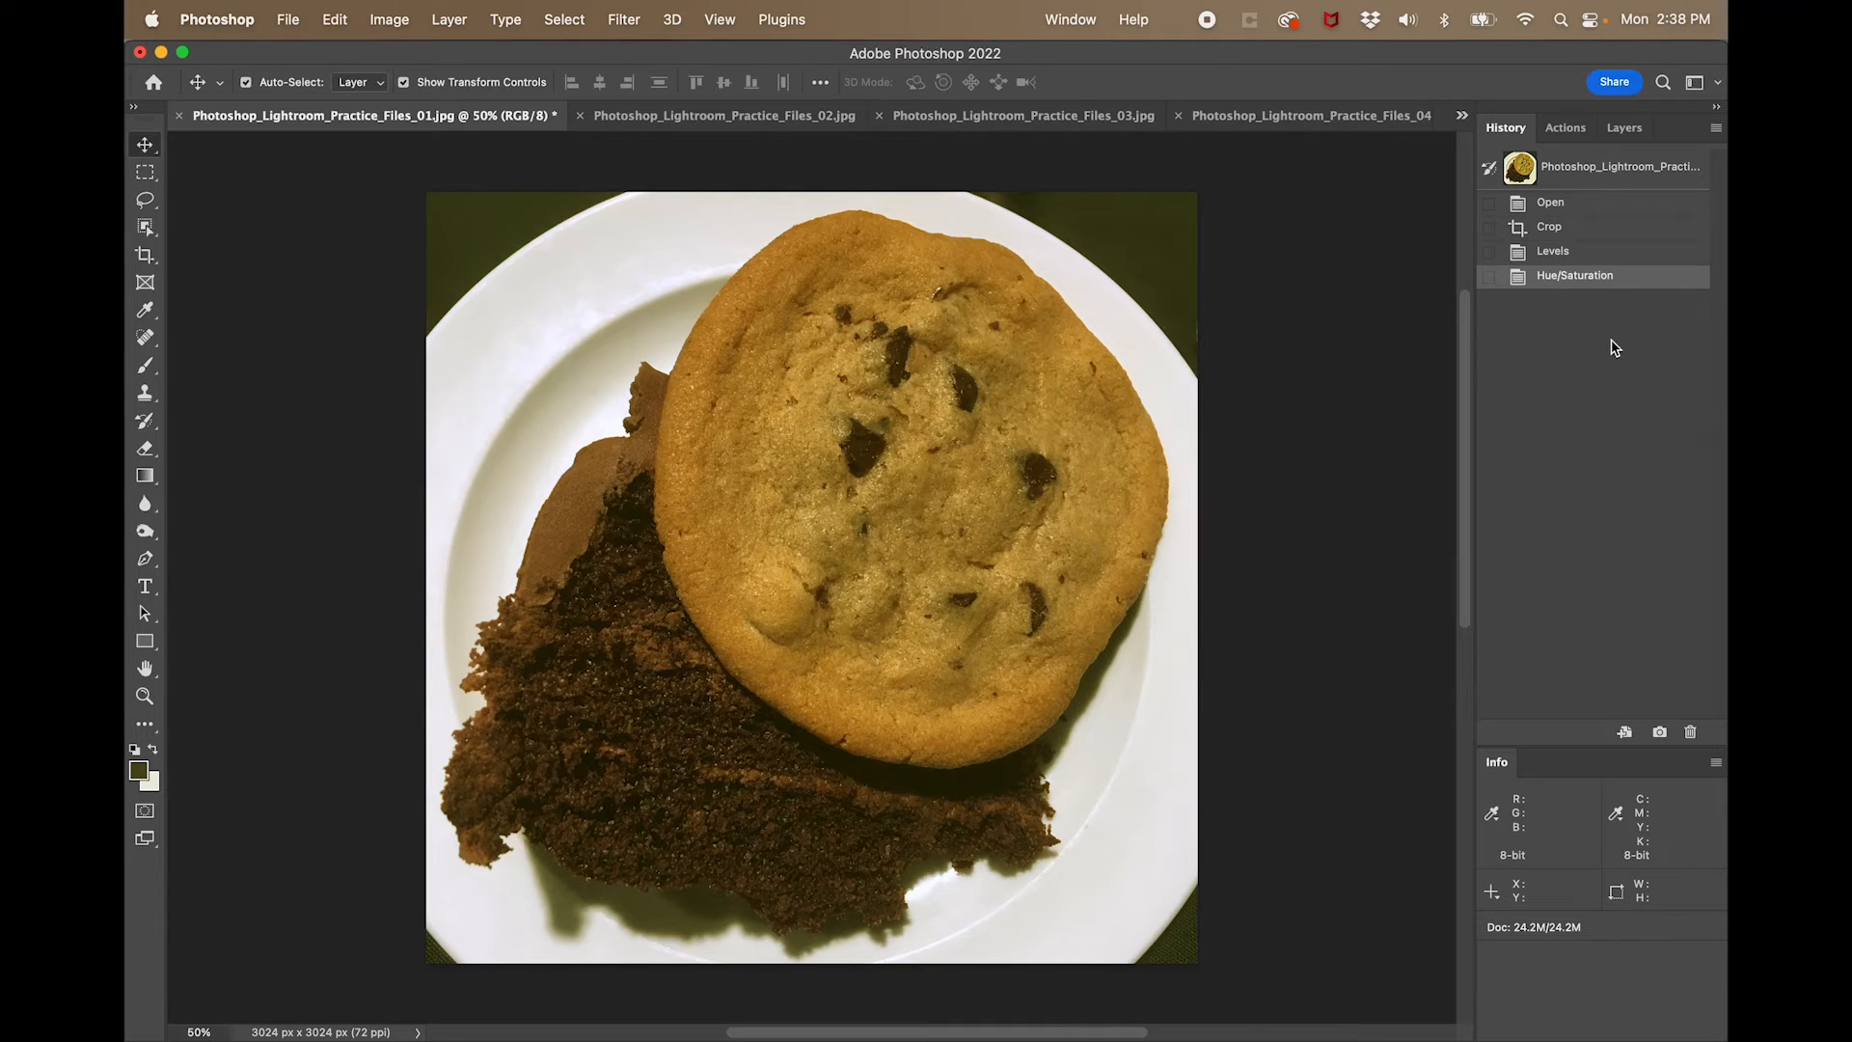
# - Apply a second Hue/Saturation adjustment to the Yellows sampled from the shadow below the cake, with the hue at -8
pyautogui.click(390, 19)
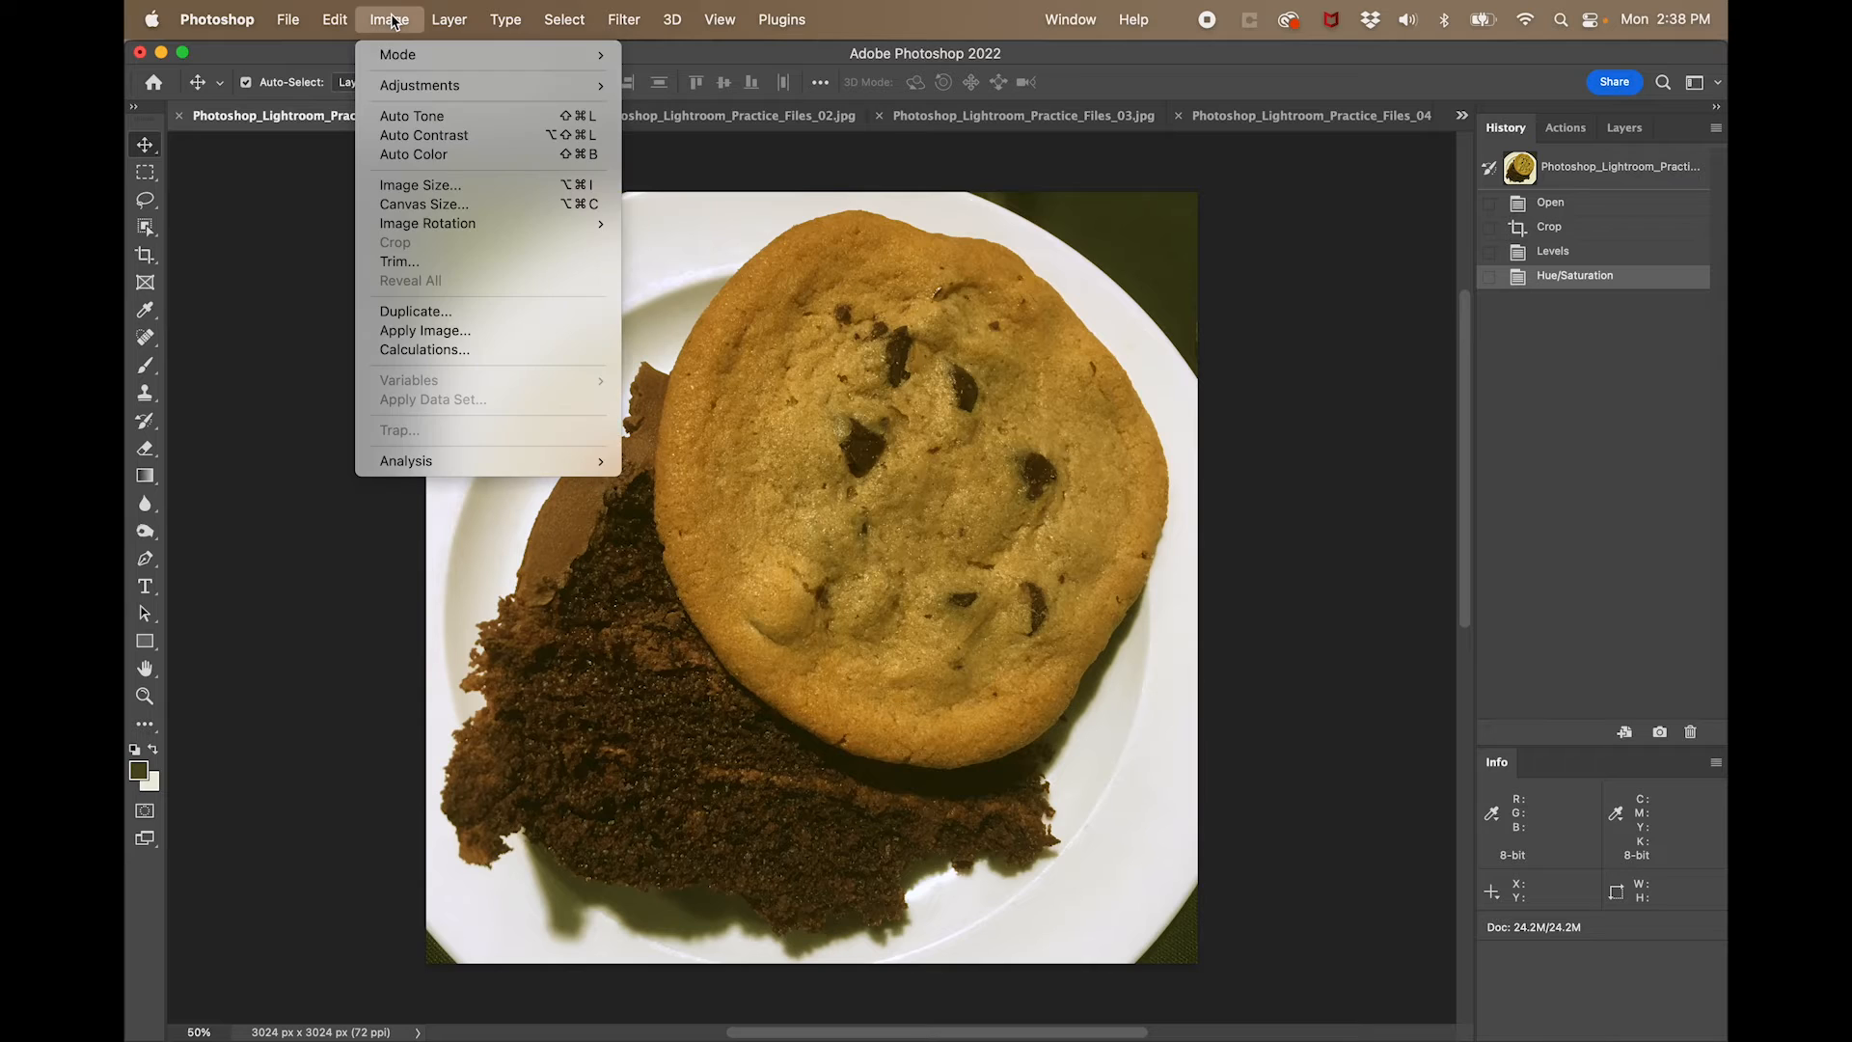
pyautogui.moveTo(417, 88)
pyautogui.click(733, 194)
pyautogui.click(1254, 382)
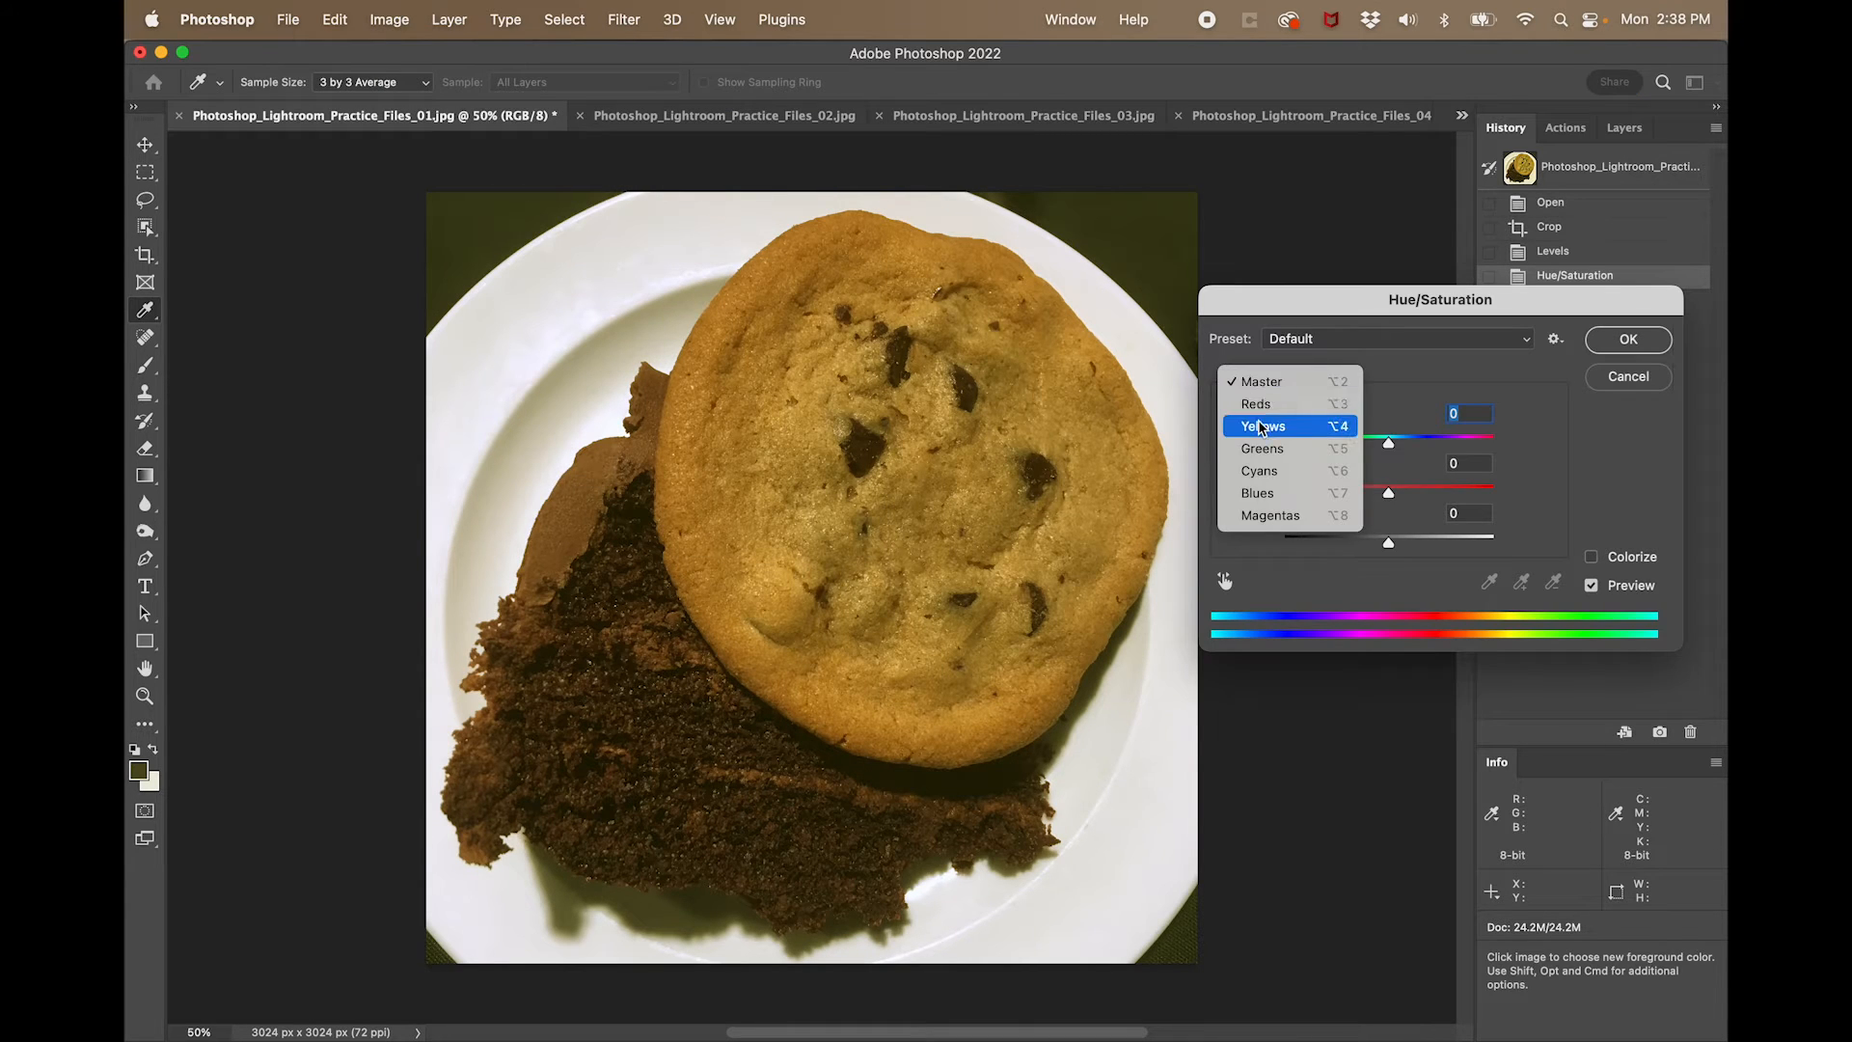
pyautogui.click(1262, 421)
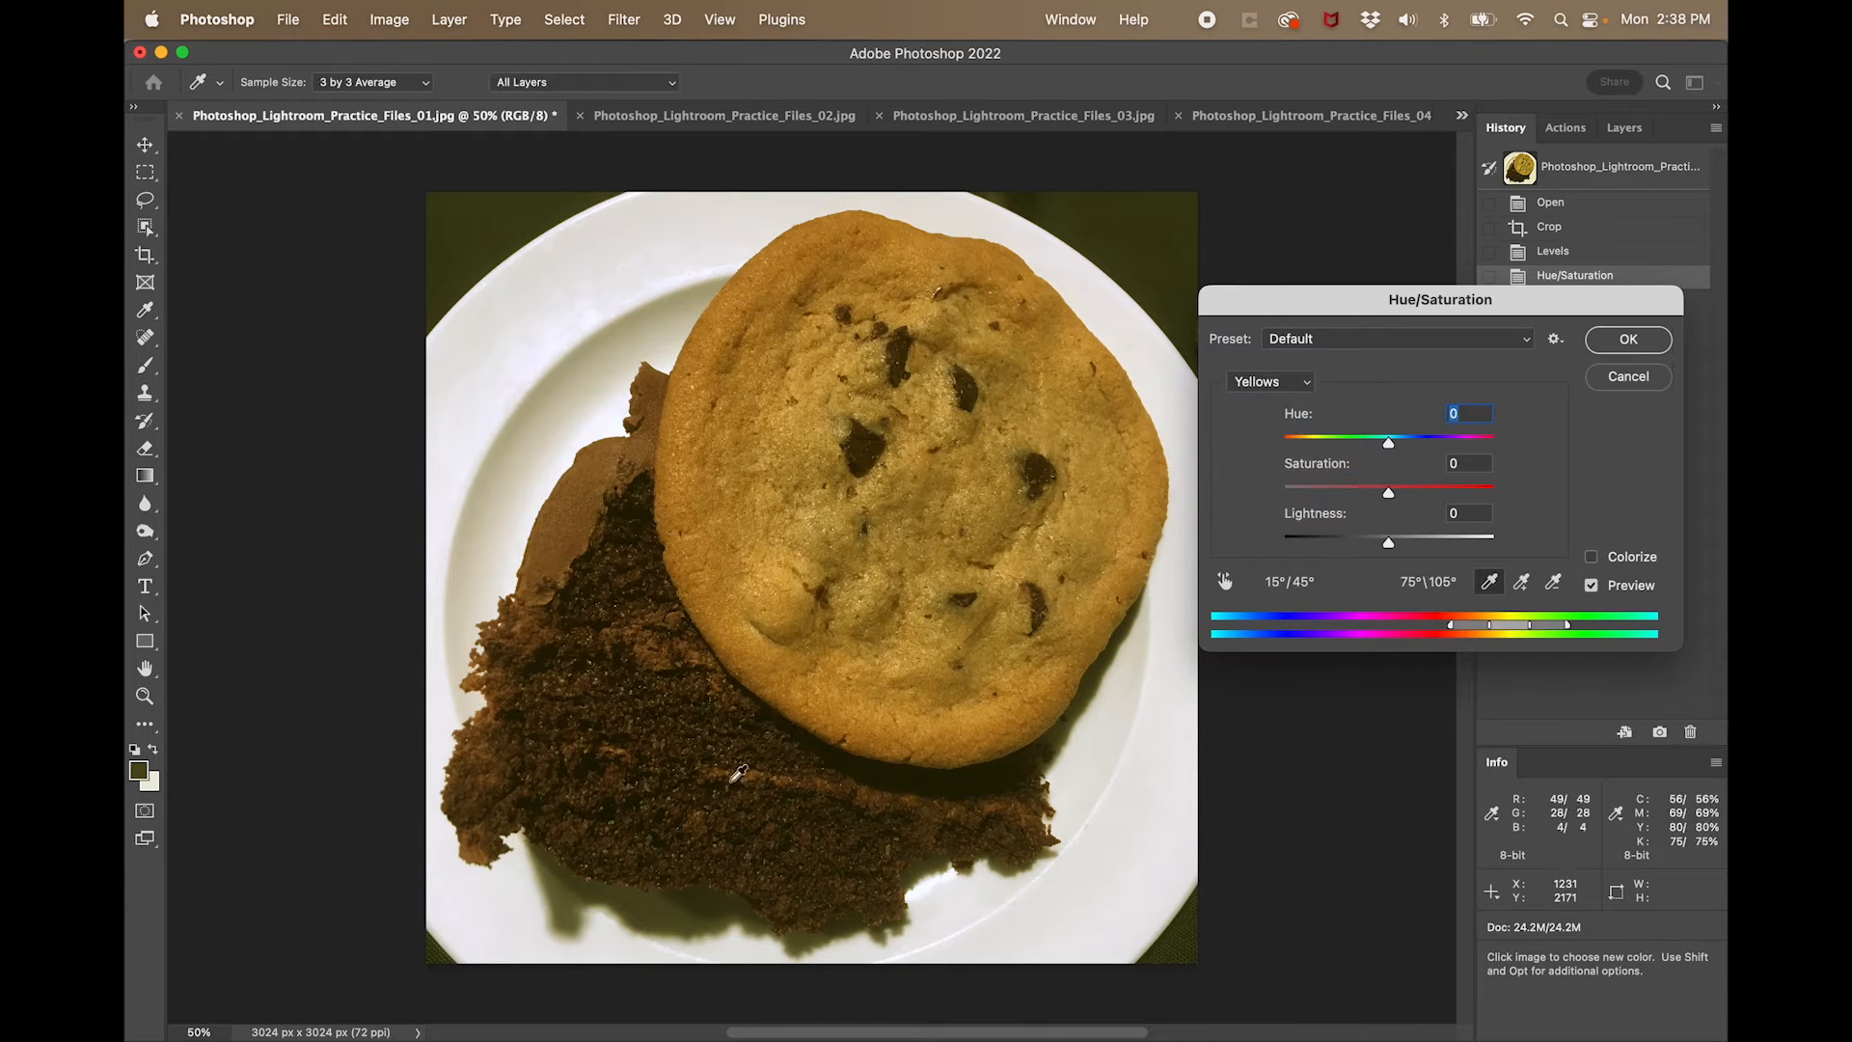
pyautogui.click(662, 902)
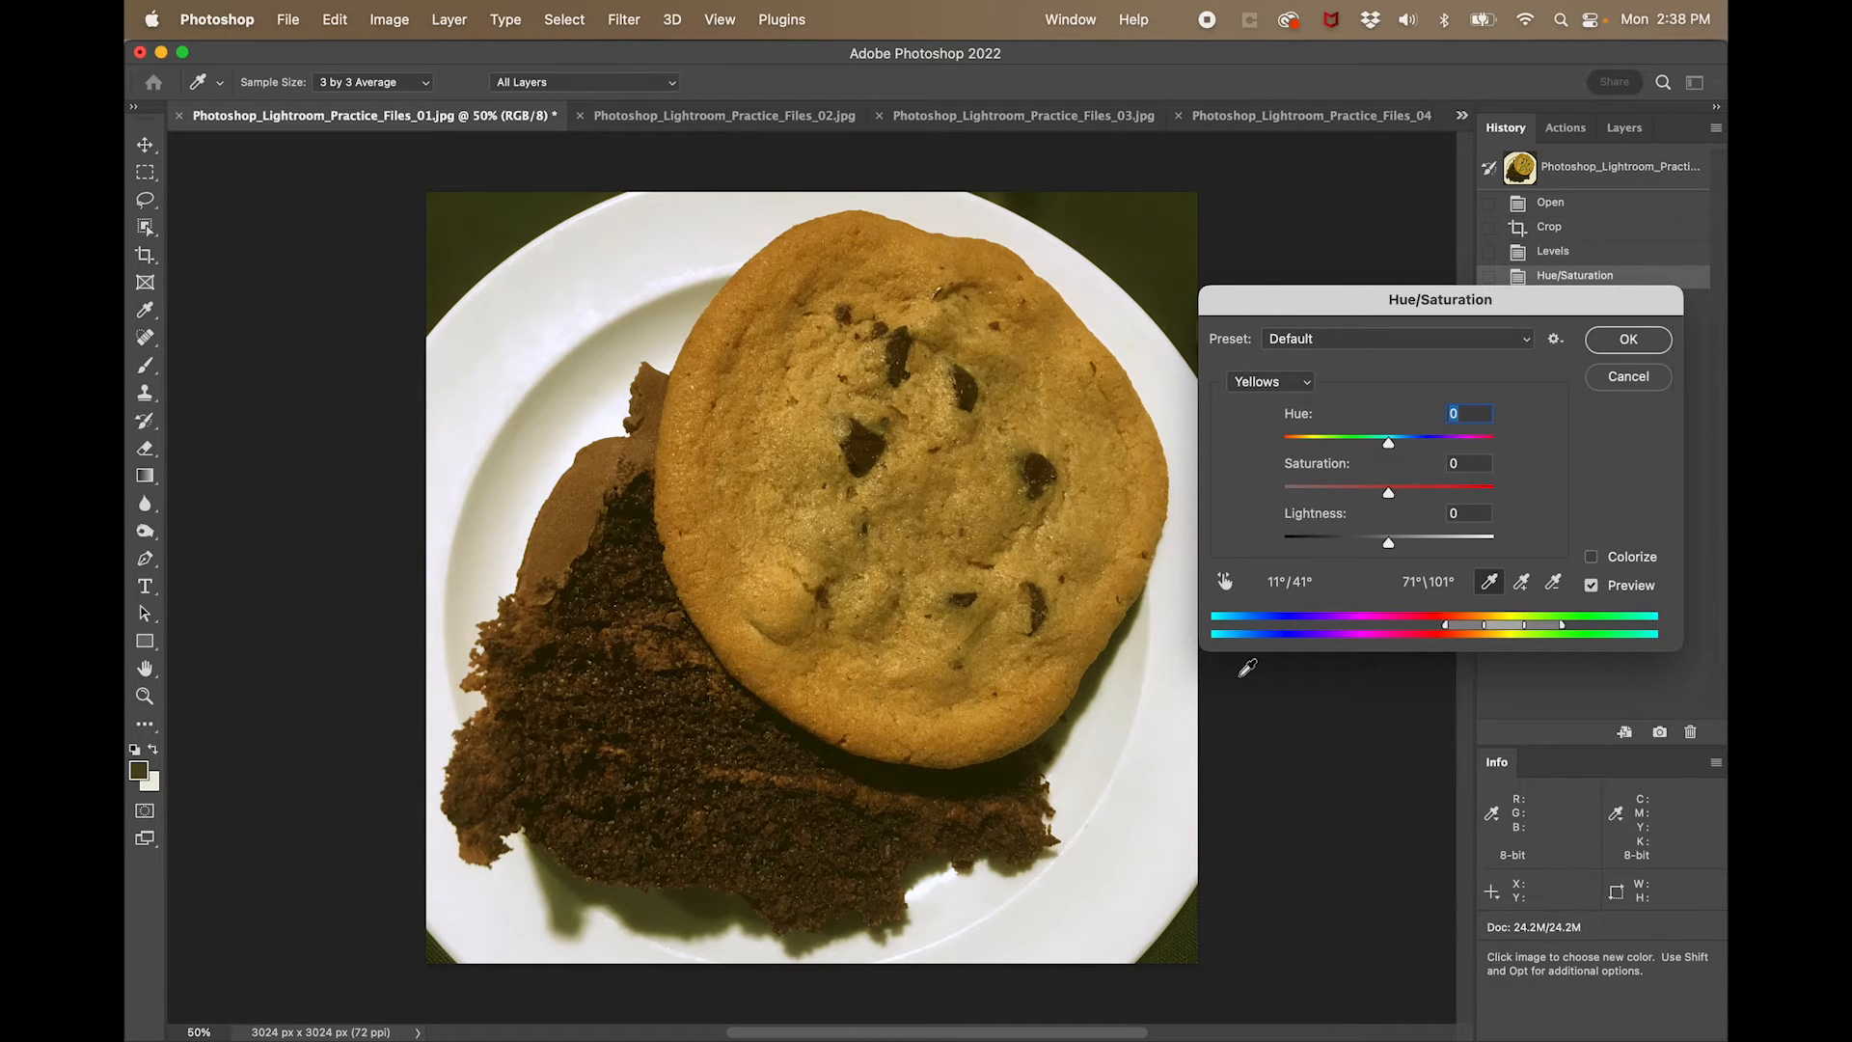
pyautogui.moveTo(1389, 443); pyautogui.dragTo(1383, 445)
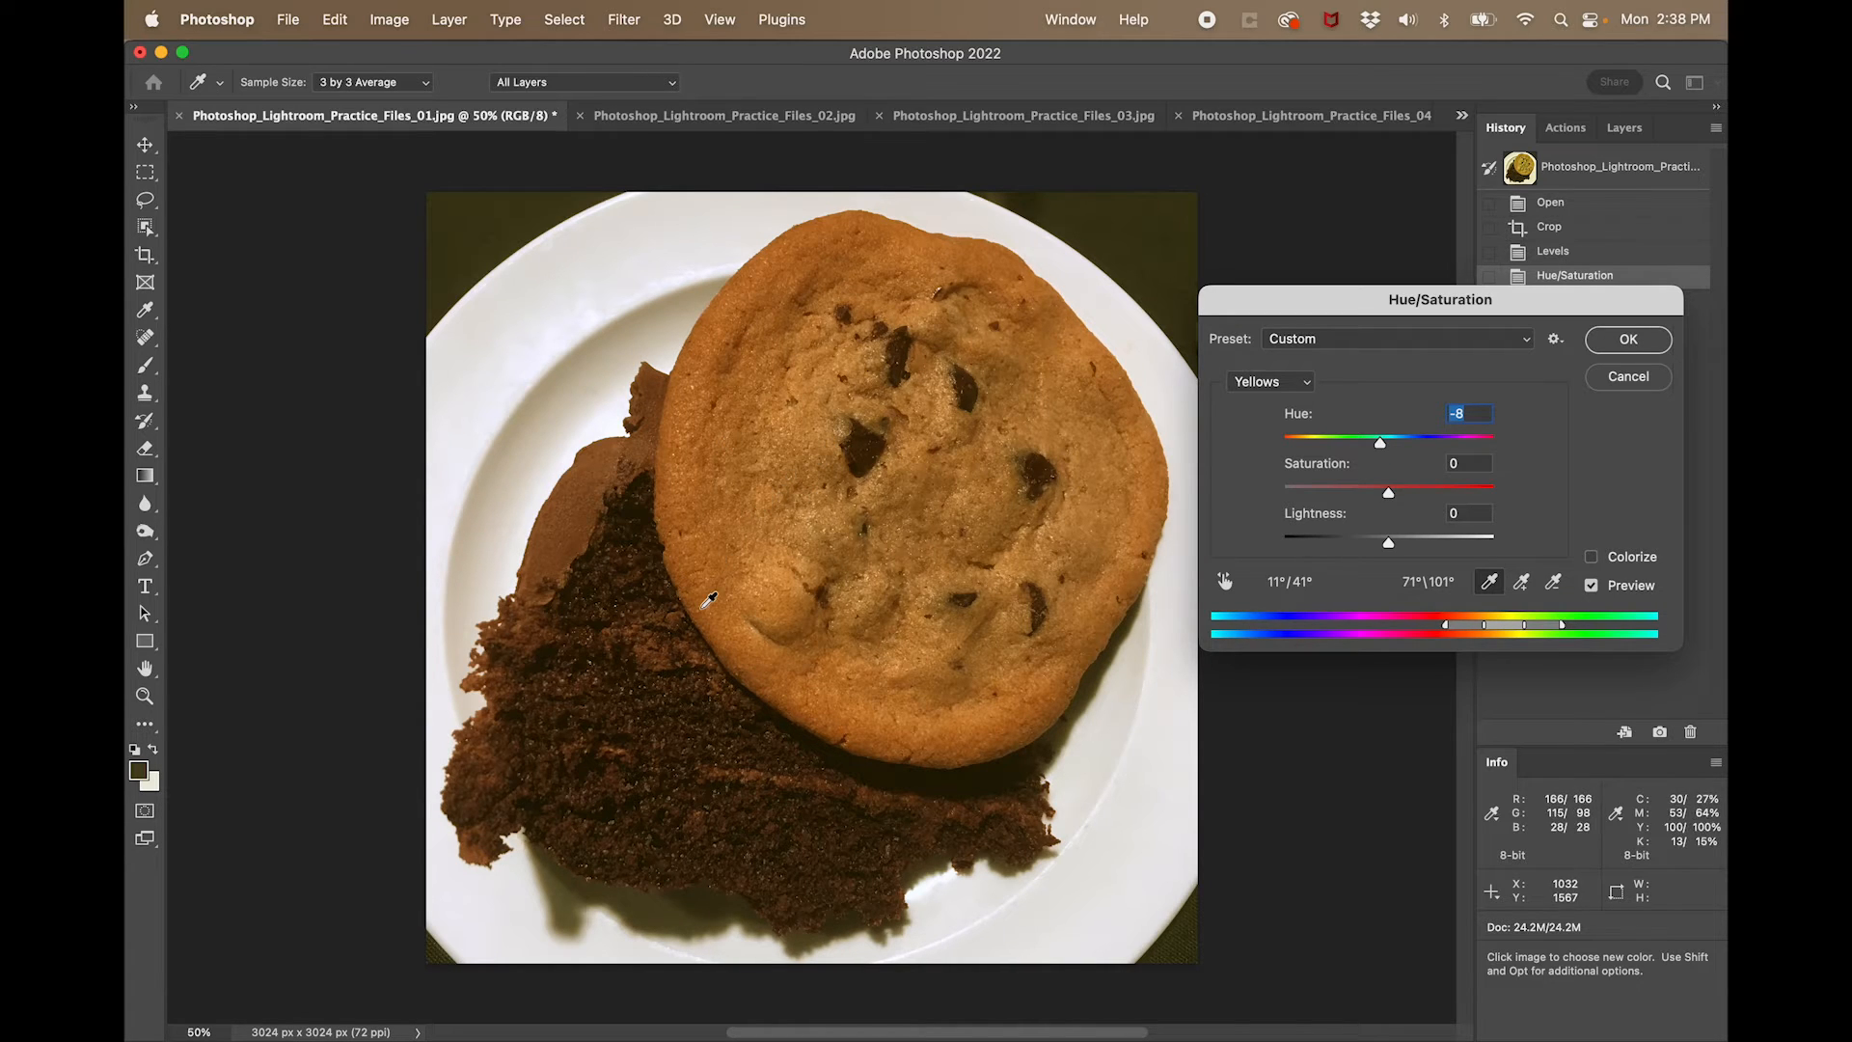
pyautogui.click(1629, 340)
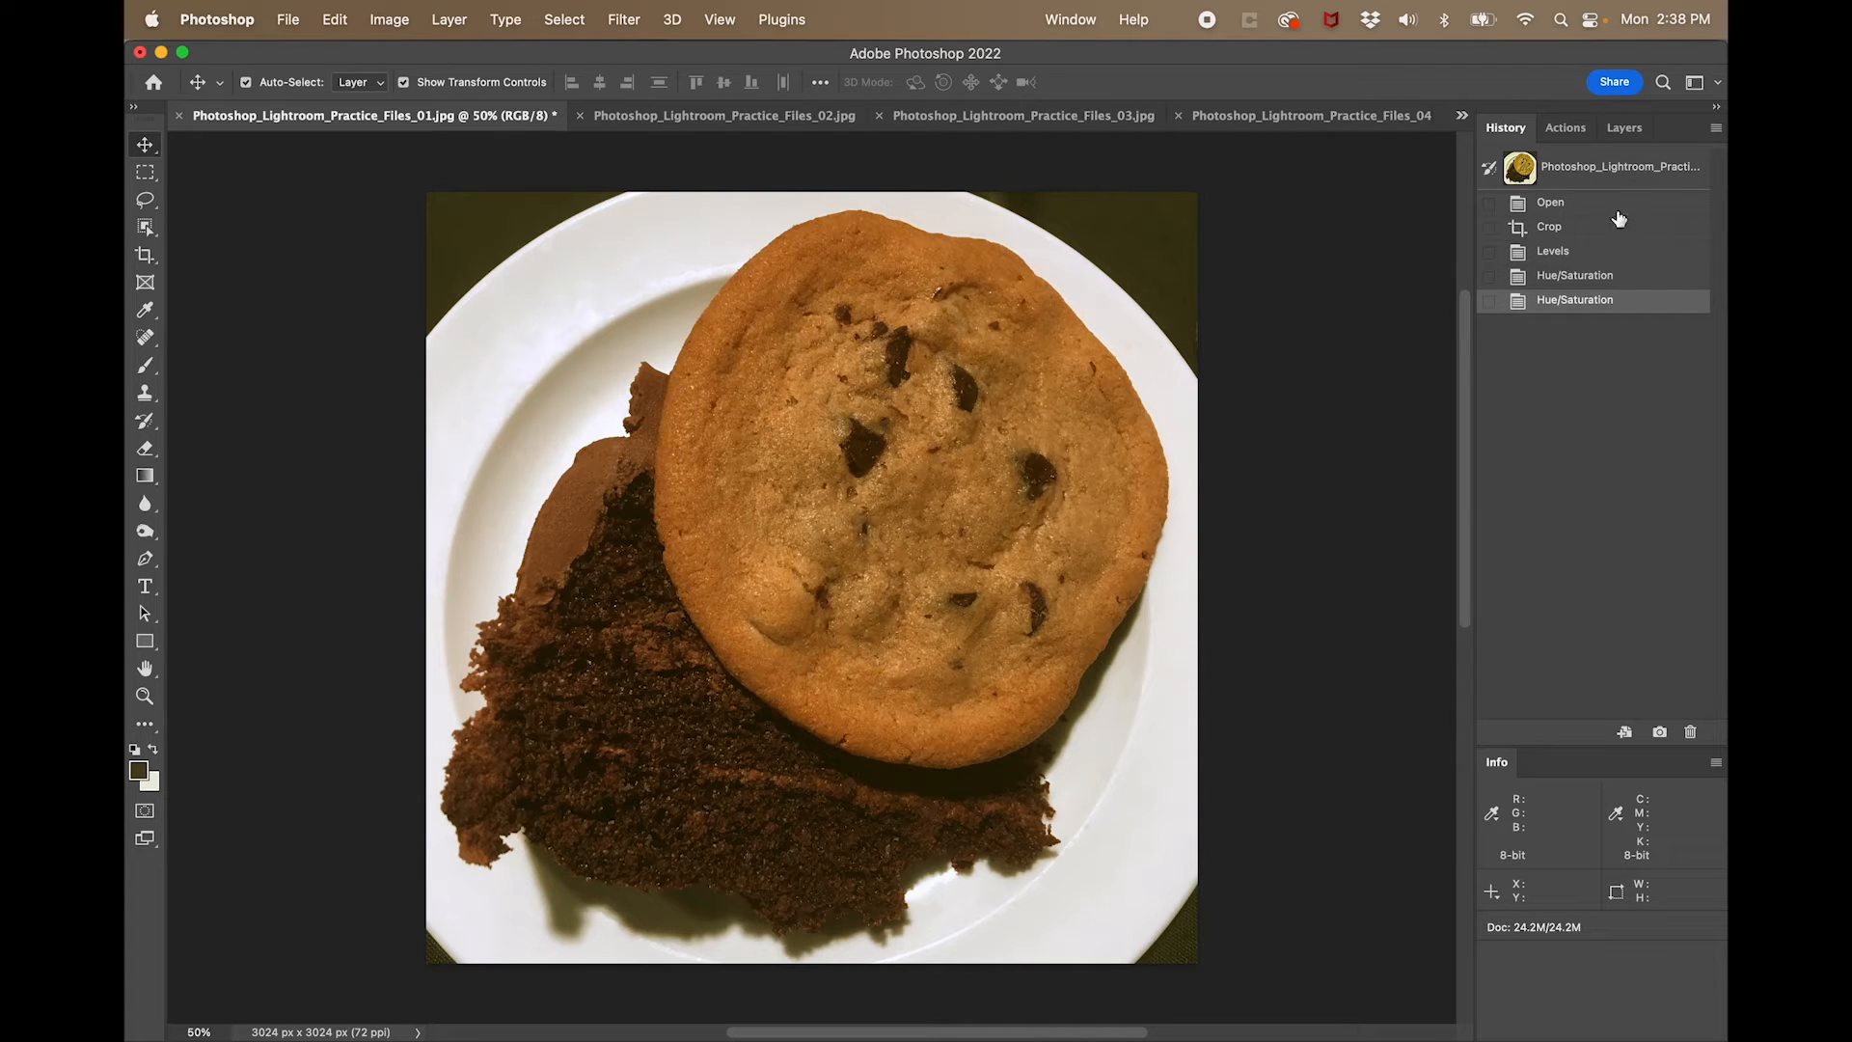
# - Compare the photo before and after the second Hue/Saturation adjustment using the history states, ending on the latest one
pyautogui.click(1583, 280)
pyautogui.click(1583, 300)
pyautogui.click(1583, 280)
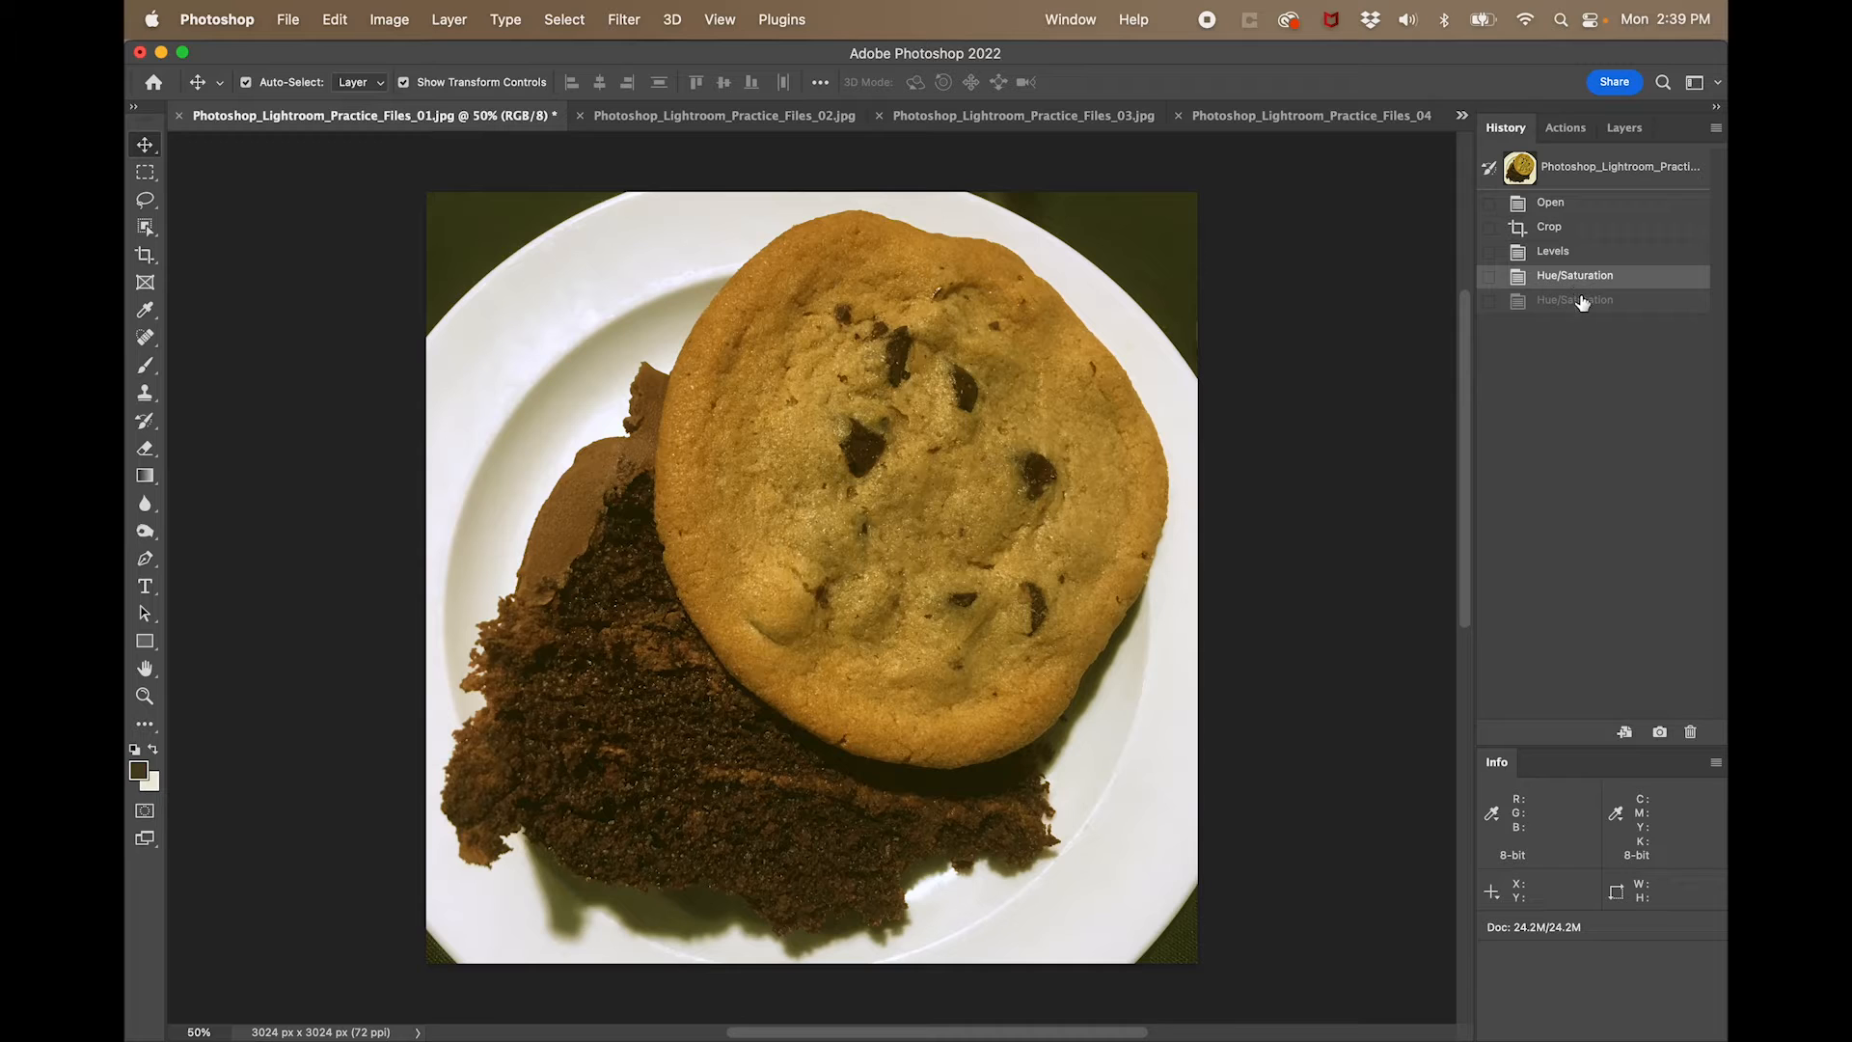
pyautogui.click(1583, 302)
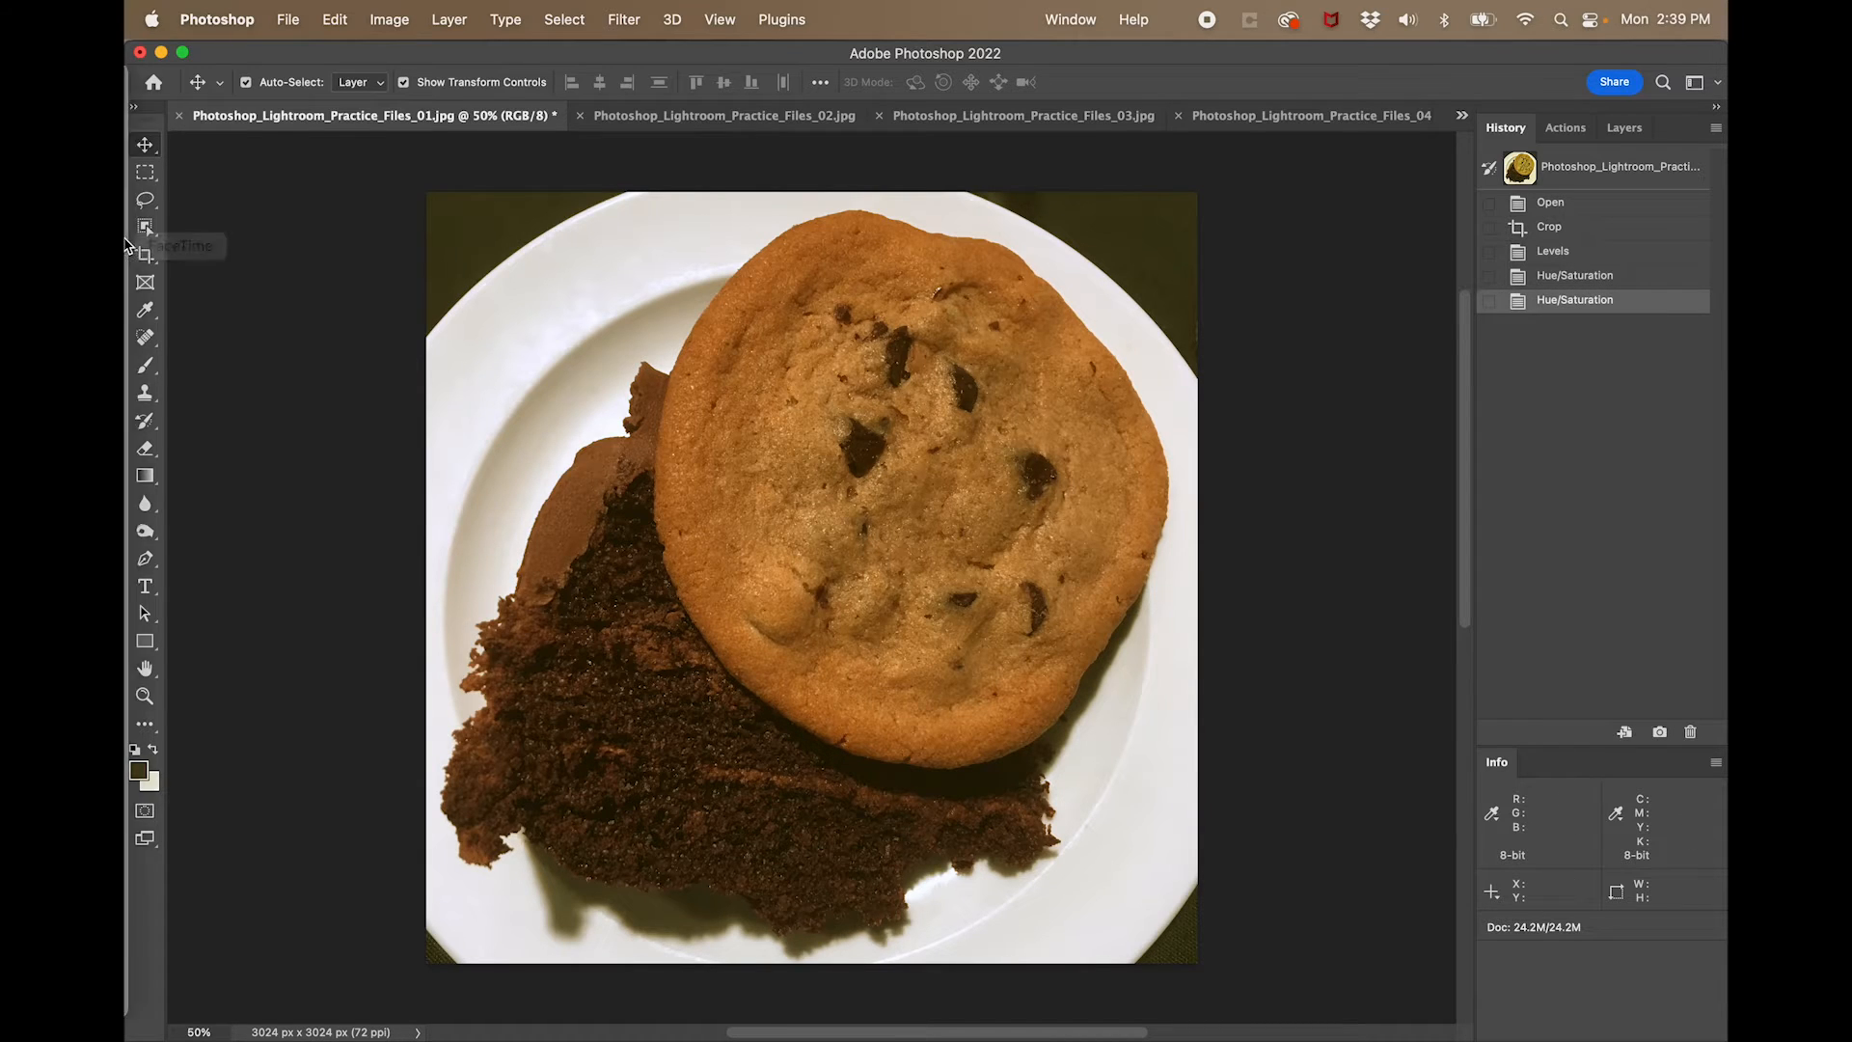
# - Set up the History Brush with the first Hue/Saturation state as its source and a brush size of 412 px
pyautogui.click(144, 421)
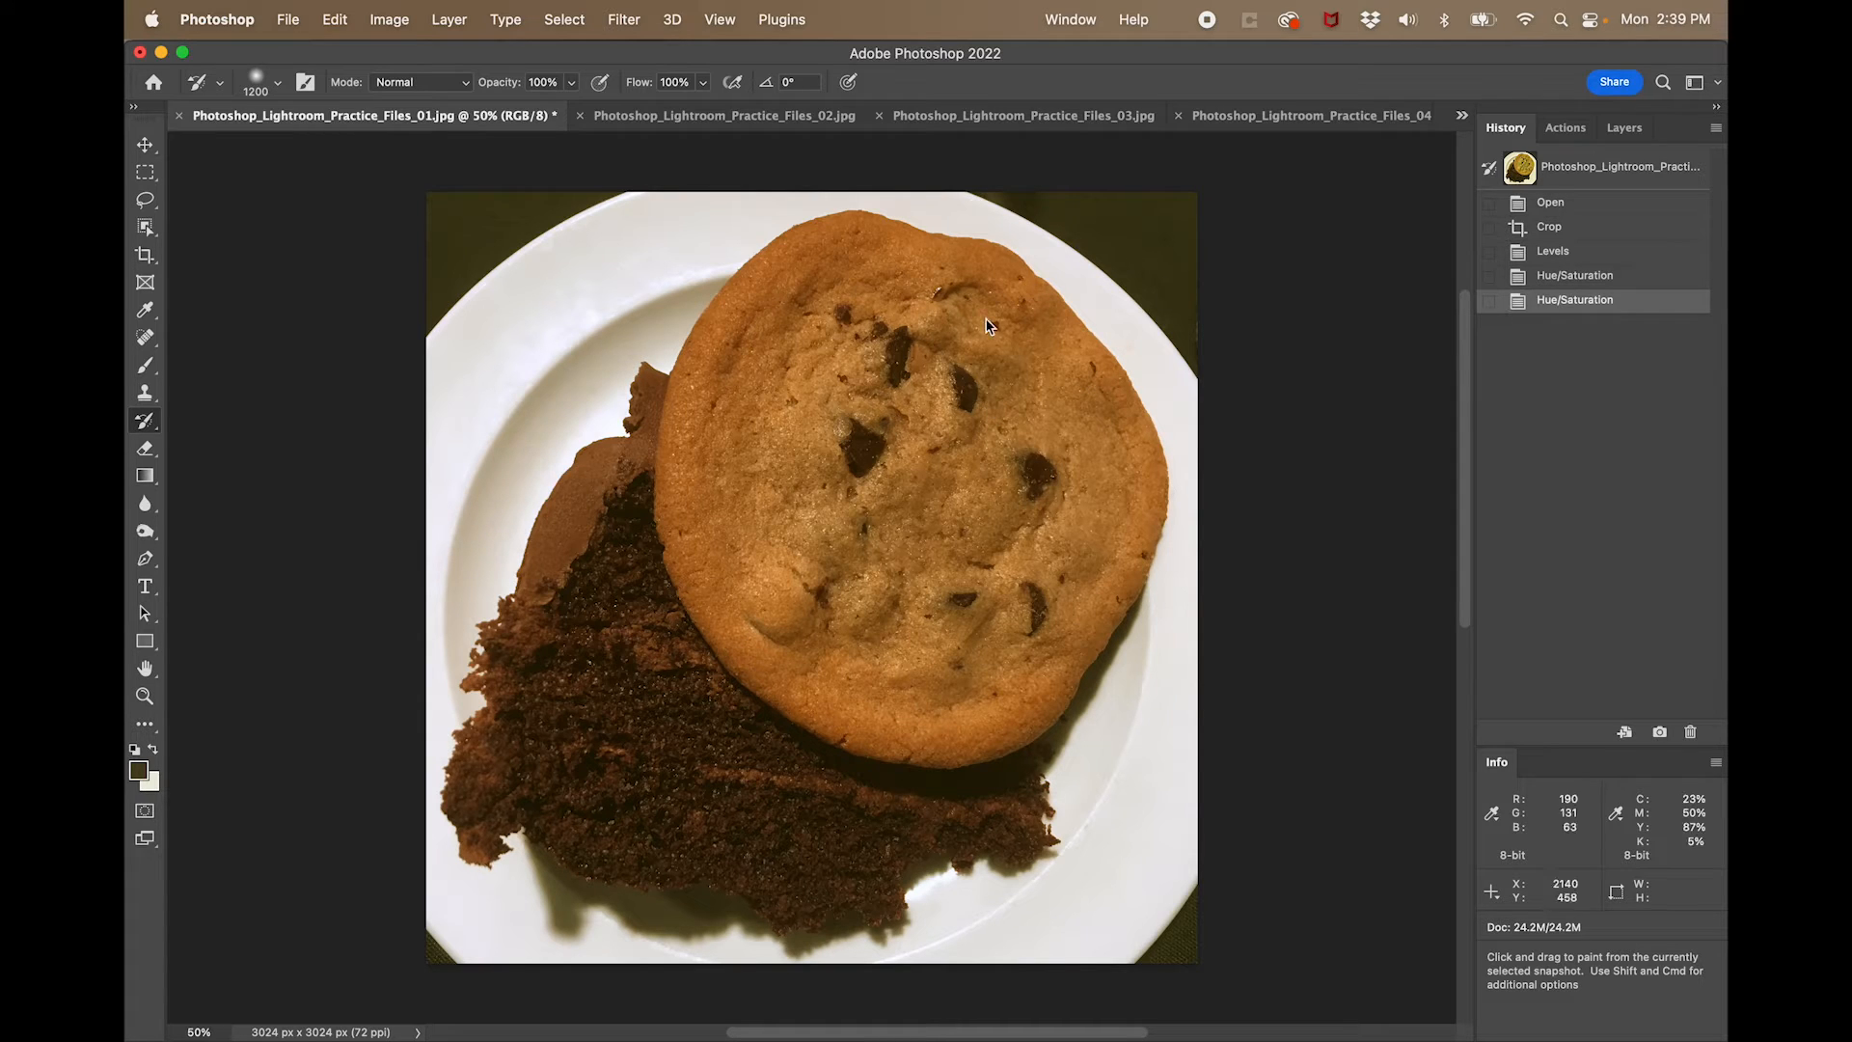
pyautogui.click(1489, 278)
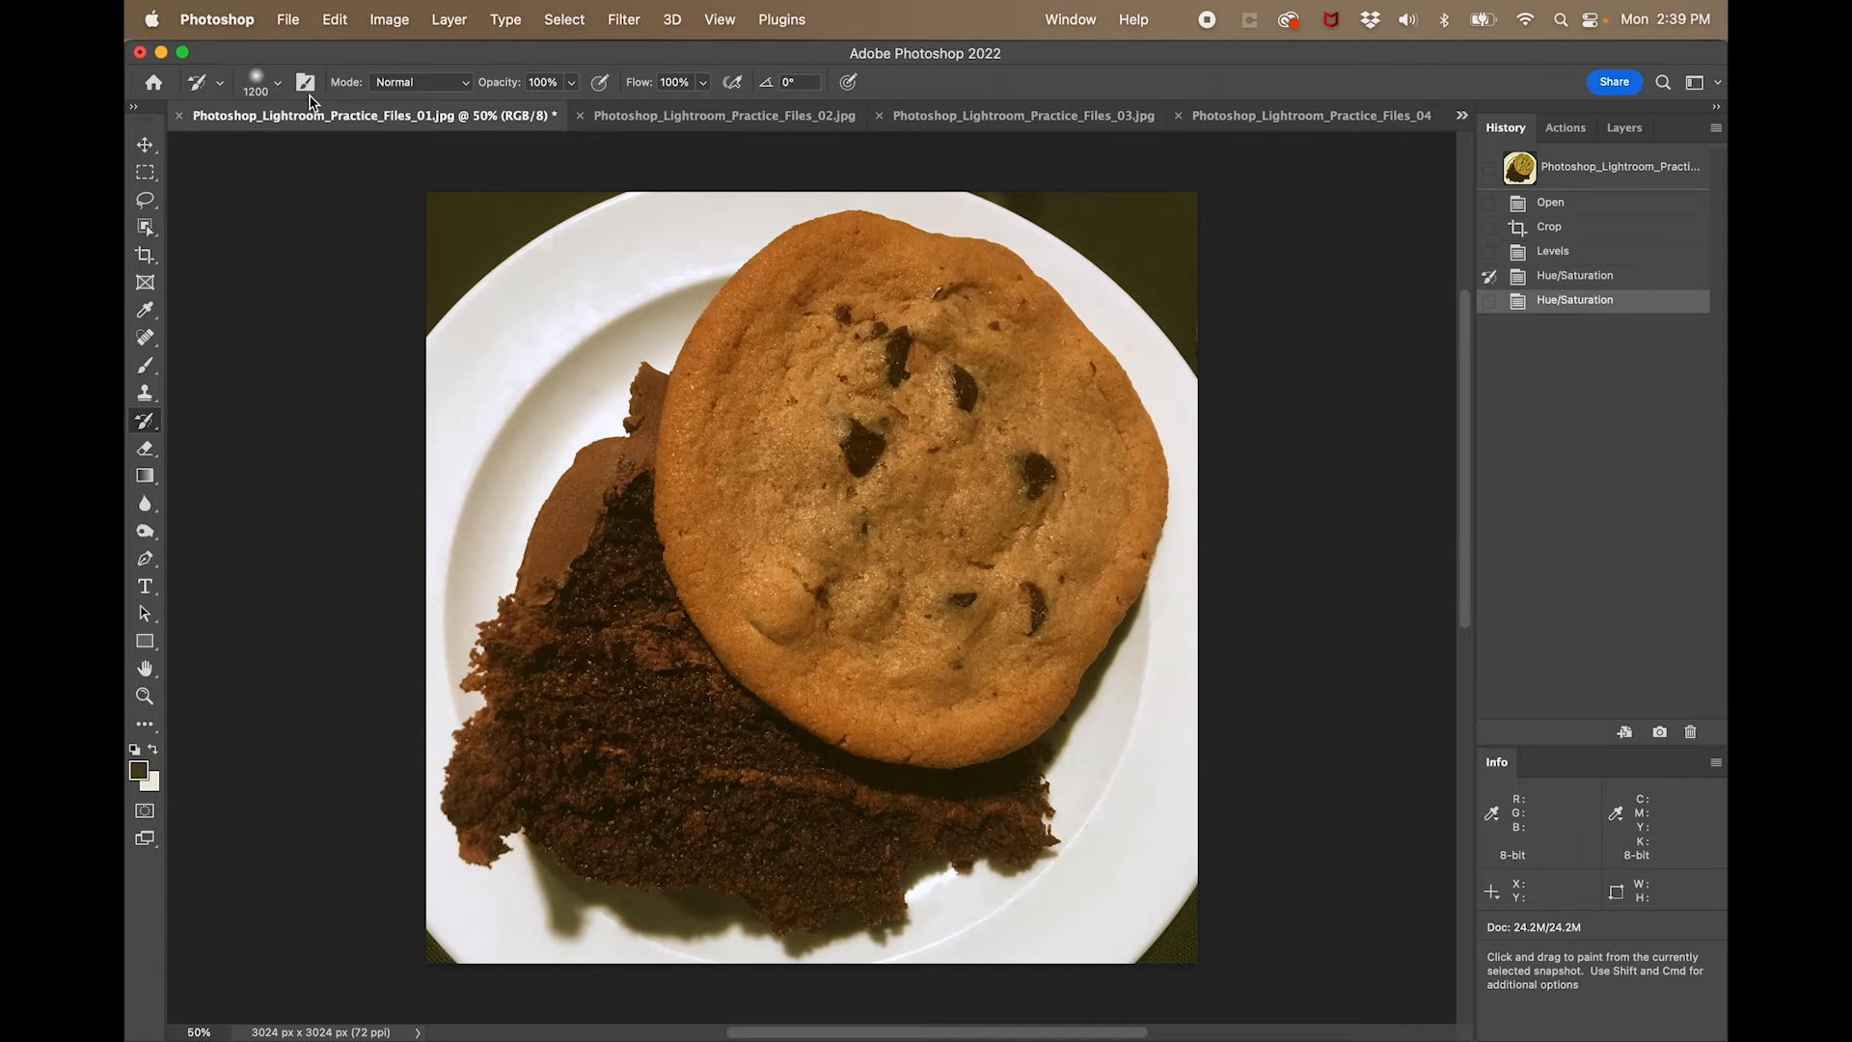
pyautogui.click(278, 84)
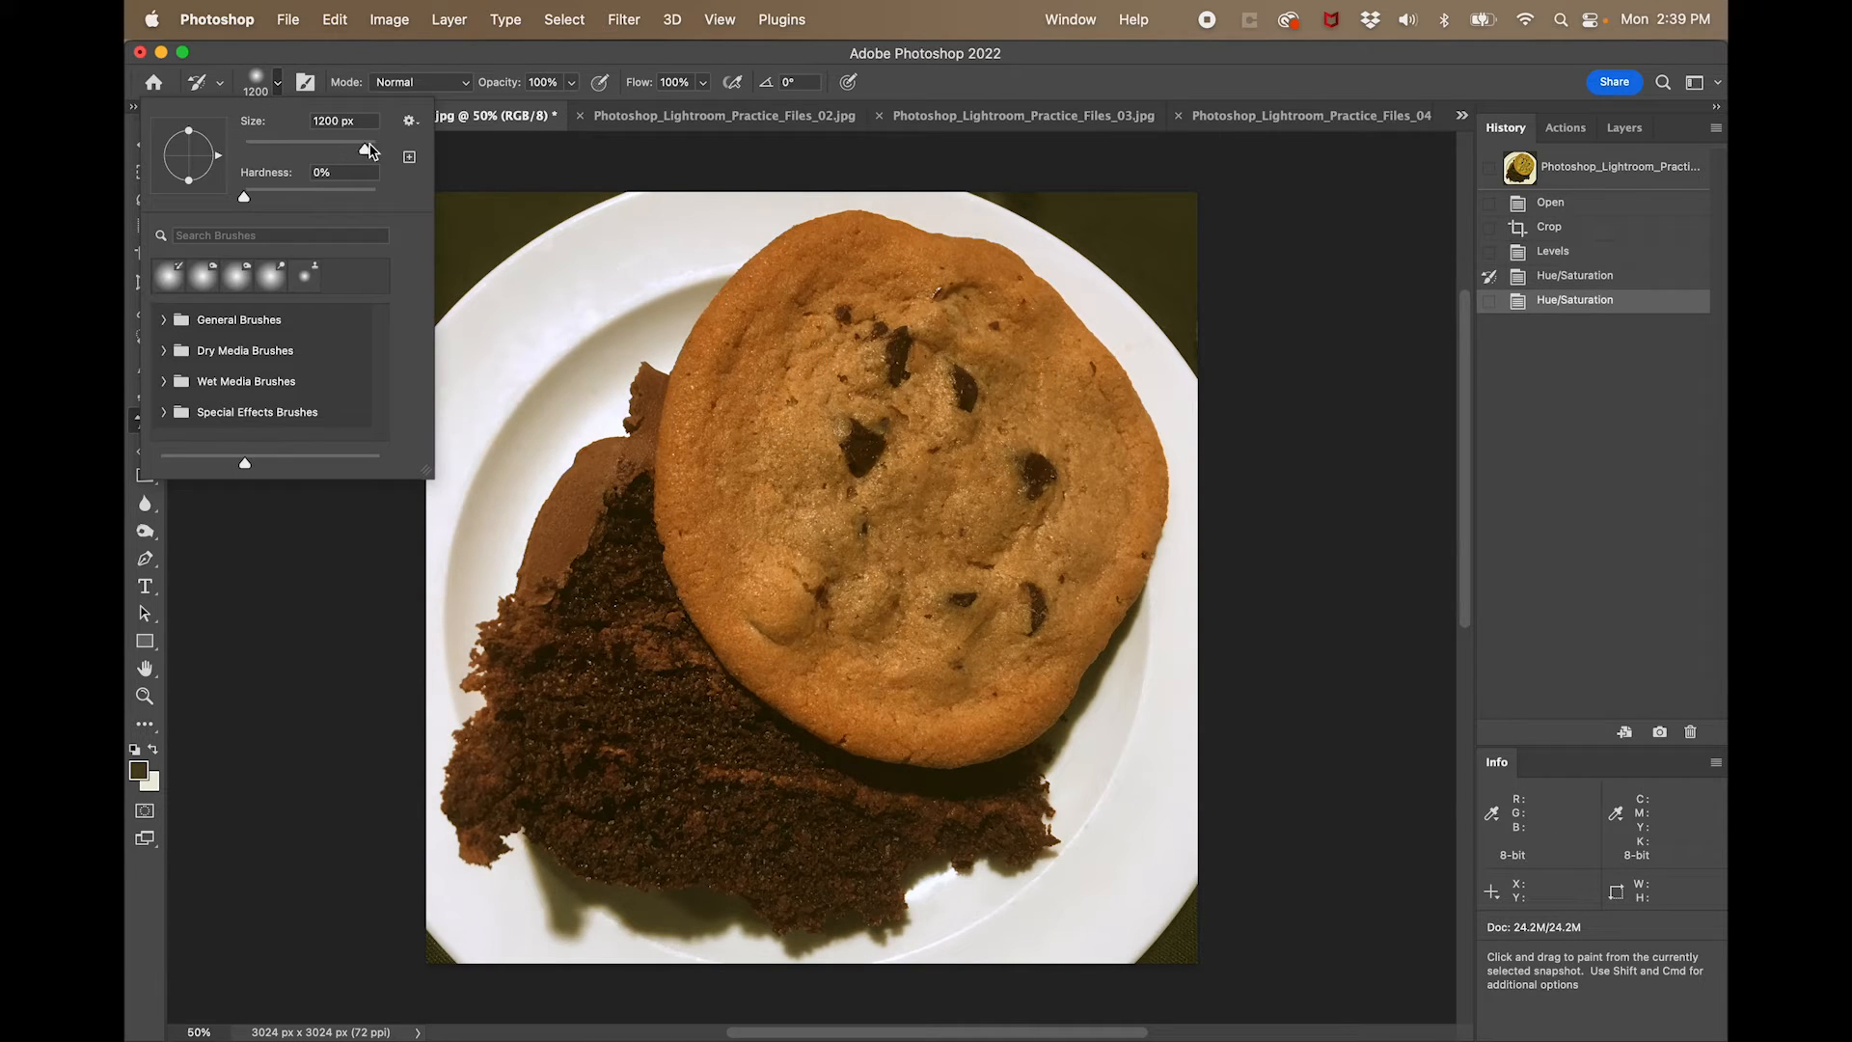
pyautogui.moveTo(365, 149)
pyautogui.mouseDown()
pyautogui.moveTo(330, 149)
pyautogui.moveTo(357, 155)
pyautogui.mouseUp()
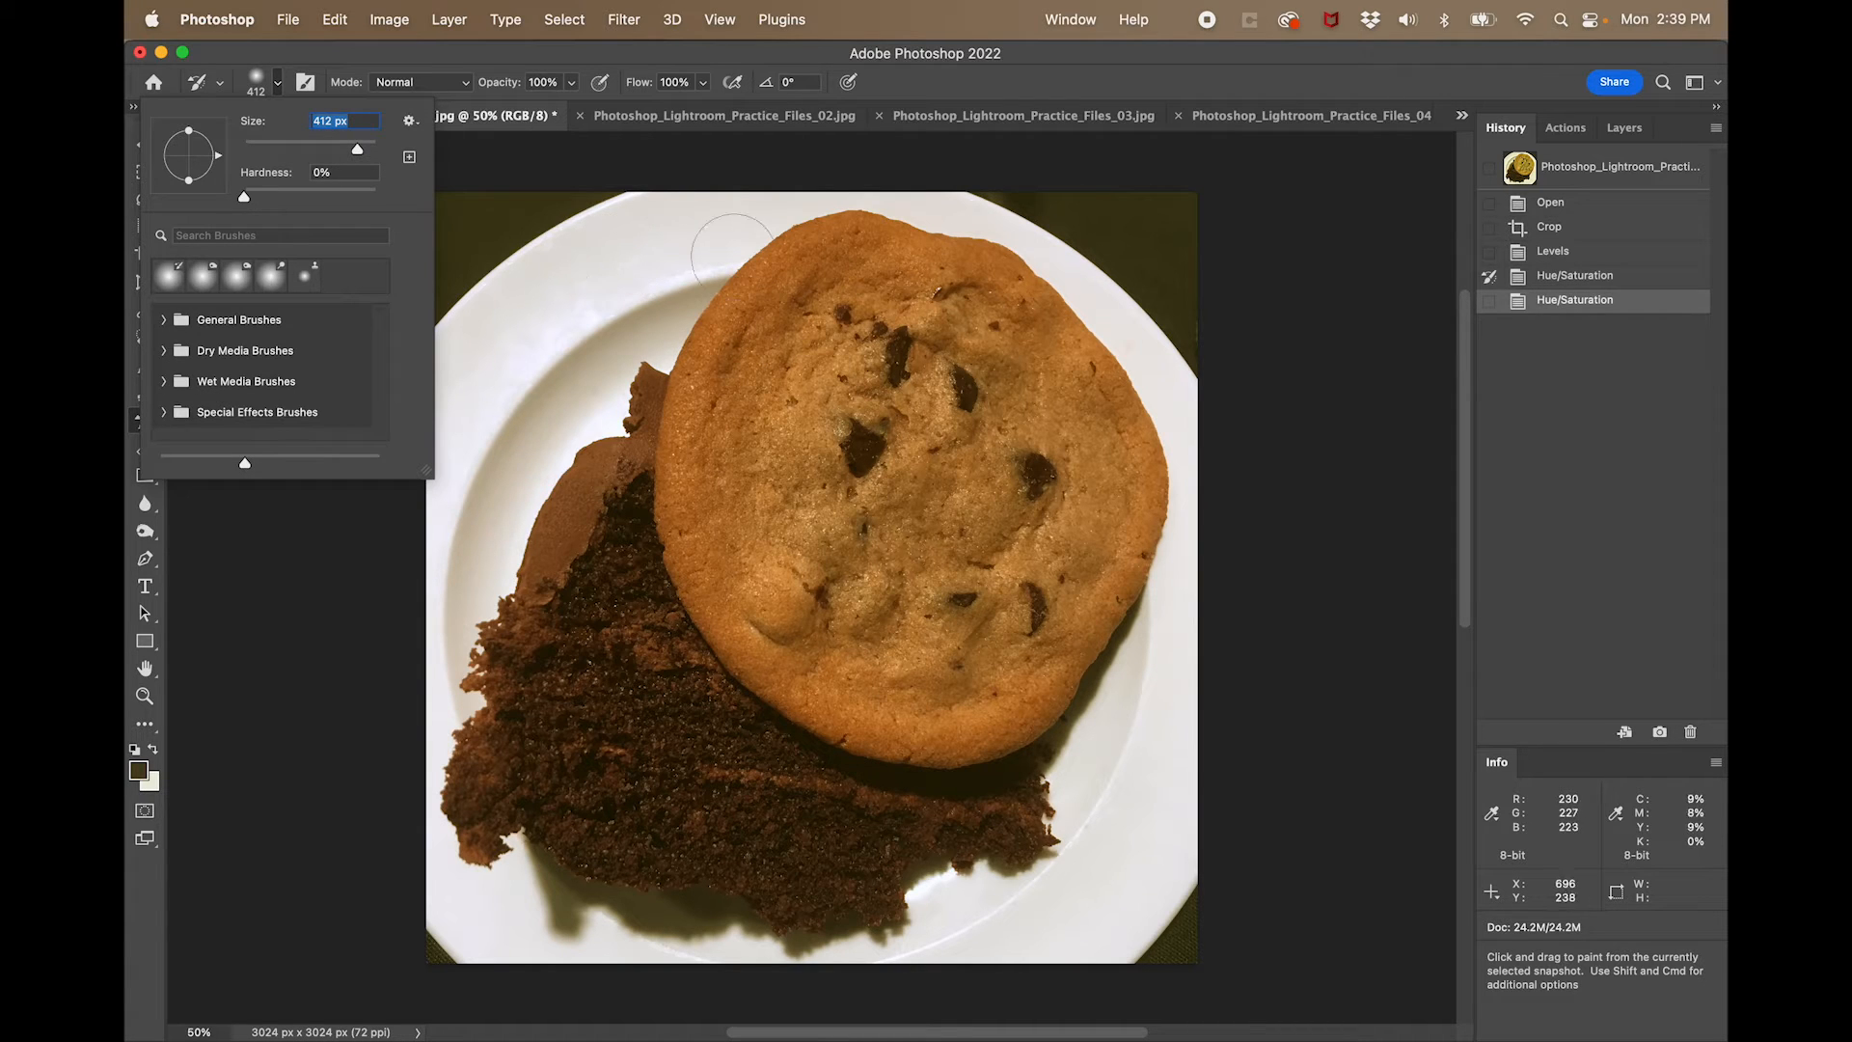
pyautogui.click(357, 524)
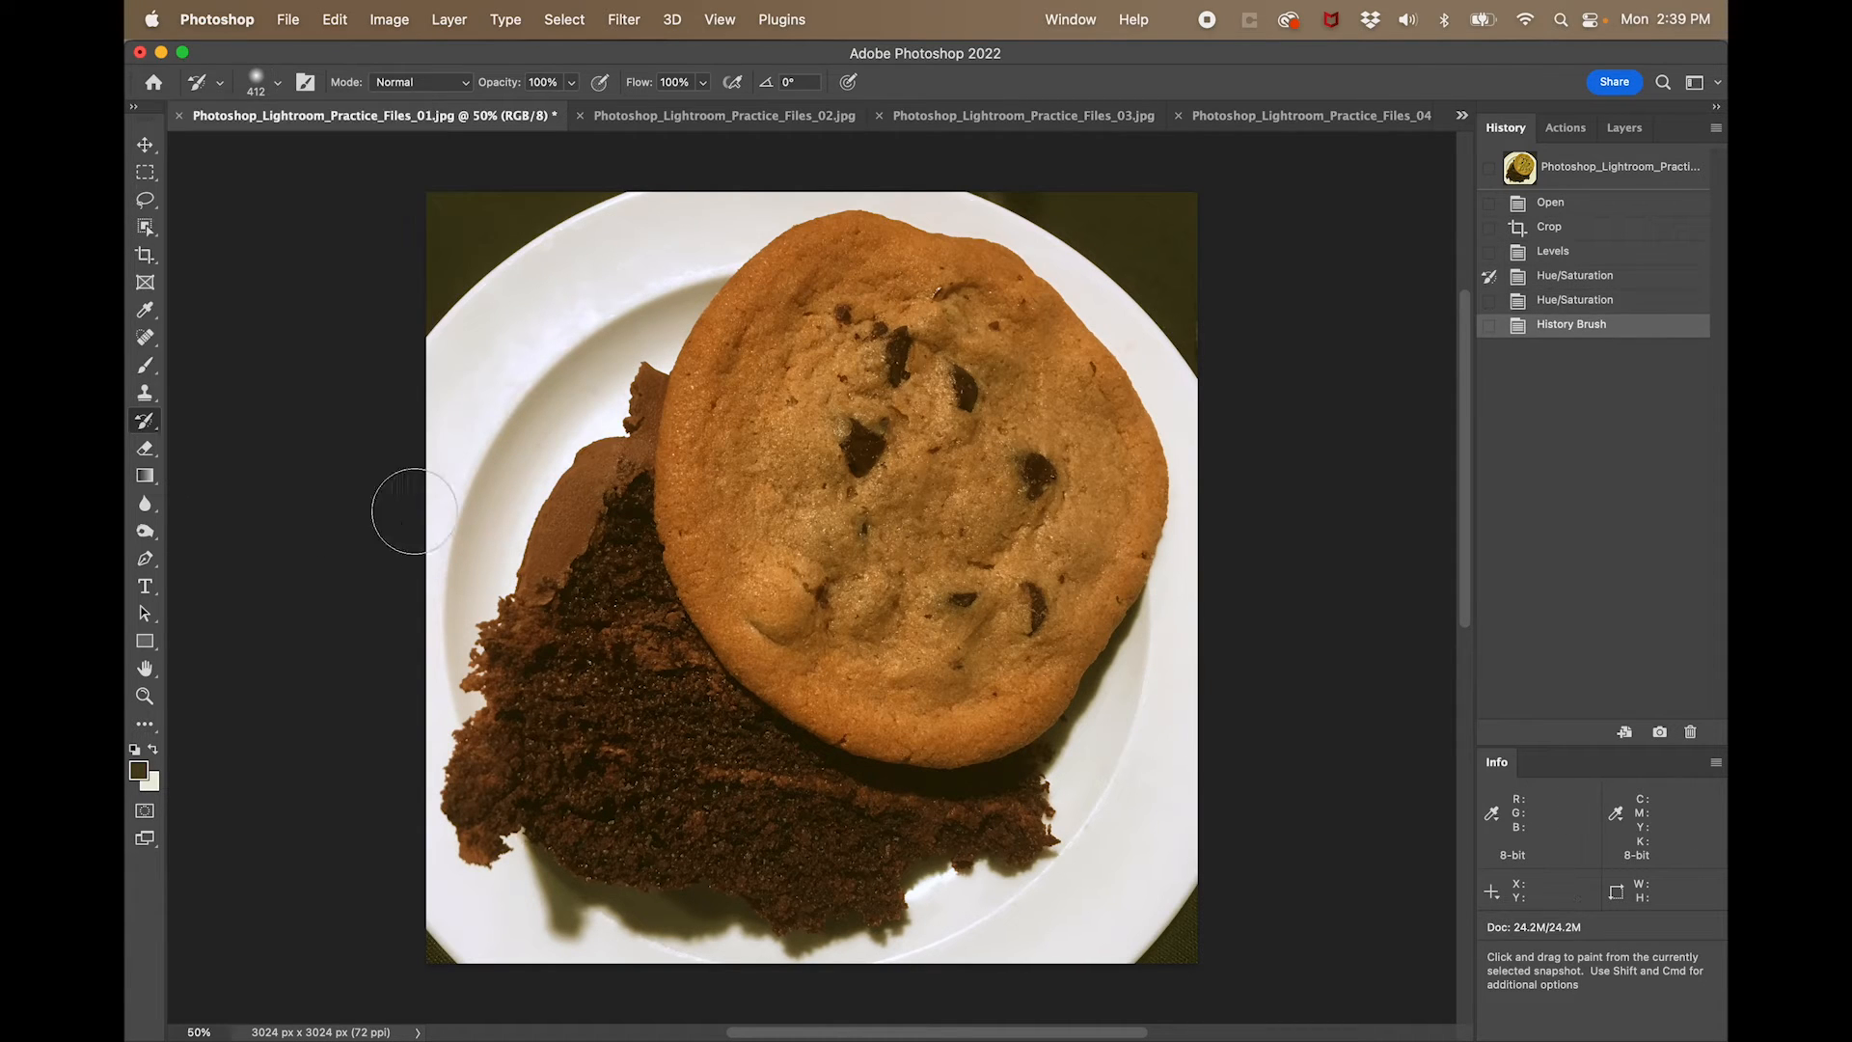
# - Enlarge the History Brush and paint over the cookie to restore its color from the first Hue/Saturation state
pyautogui.press(']')
pyautogui.press(']')
pyautogui.press(']')
pyautogui.press(']')
pyautogui.press(']')
pyautogui.press(']')
pyautogui.press(']')
pyautogui.press(']')
pyautogui.press(']')
pyautogui.press(']')
pyautogui.press(']')
pyautogui.moveTo(902, 417)
pyautogui.mouseDown()
pyautogui.moveTo(855, 437)
pyautogui.moveTo(825, 415)
pyautogui.moveTo(816, 357)
pyautogui.moveTo(866, 306)
pyautogui.moveTo(1055, 506)
pyautogui.moveTo(1041, 576)
pyautogui.moveTo(932, 614)
pyautogui.moveTo(835, 587)
pyautogui.moveTo(774, 435)
pyautogui.moveTo(1002, 358)
pyautogui.moveTo(1009, 594)
pyautogui.moveTo(831, 536)
pyautogui.moveTo(692, 523)
pyautogui.moveTo(590, 558)
pyautogui.moveTo(551, 629)
pyautogui.moveTo(848, 691)
pyautogui.moveTo(923, 679)
pyautogui.moveTo(849, 675)
pyautogui.mouseUp()
# - Reduce the History Brush to 250 px and restore the dark background beside the plate's upper-right edge
pyautogui.press('[')
pyautogui.press('[')
pyautogui.press('[')
pyautogui.press('[')
pyautogui.press('[')
pyautogui.press('[')
pyautogui.press('[')
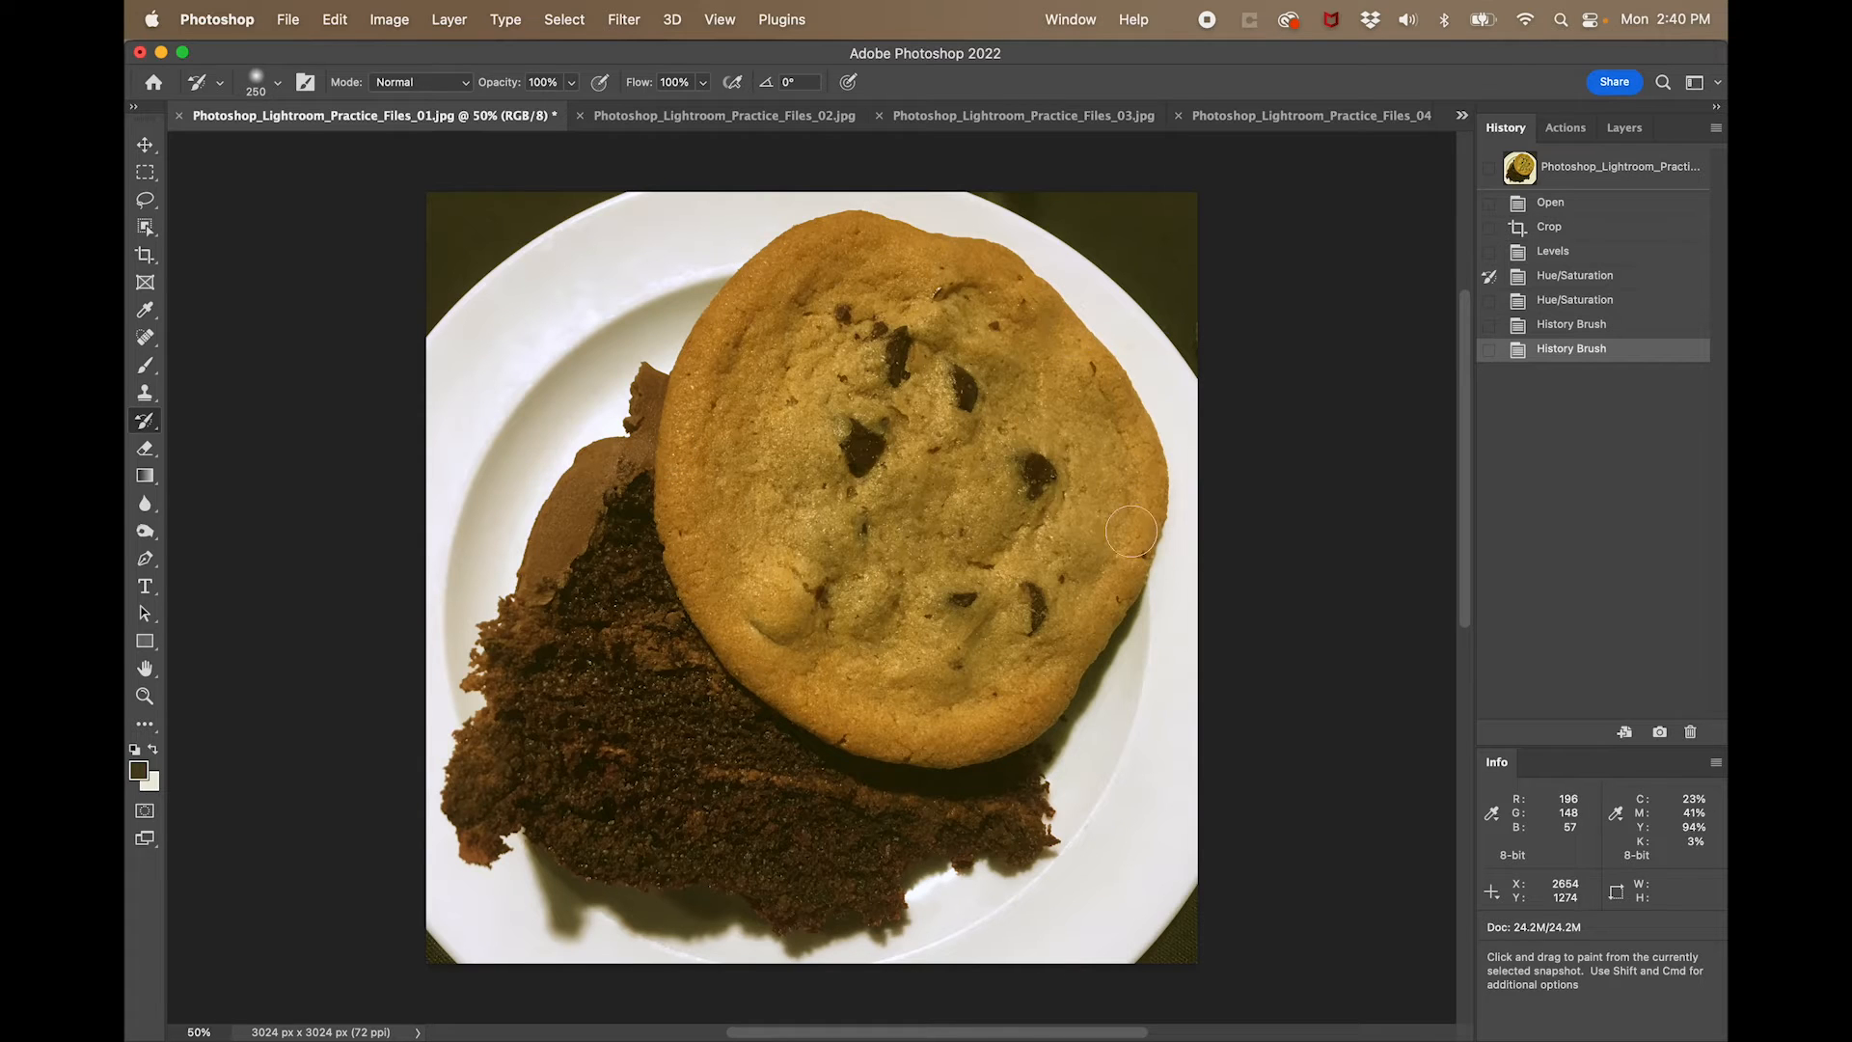
pyautogui.moveTo(1159, 297); pyautogui.dragTo(1172, 327)
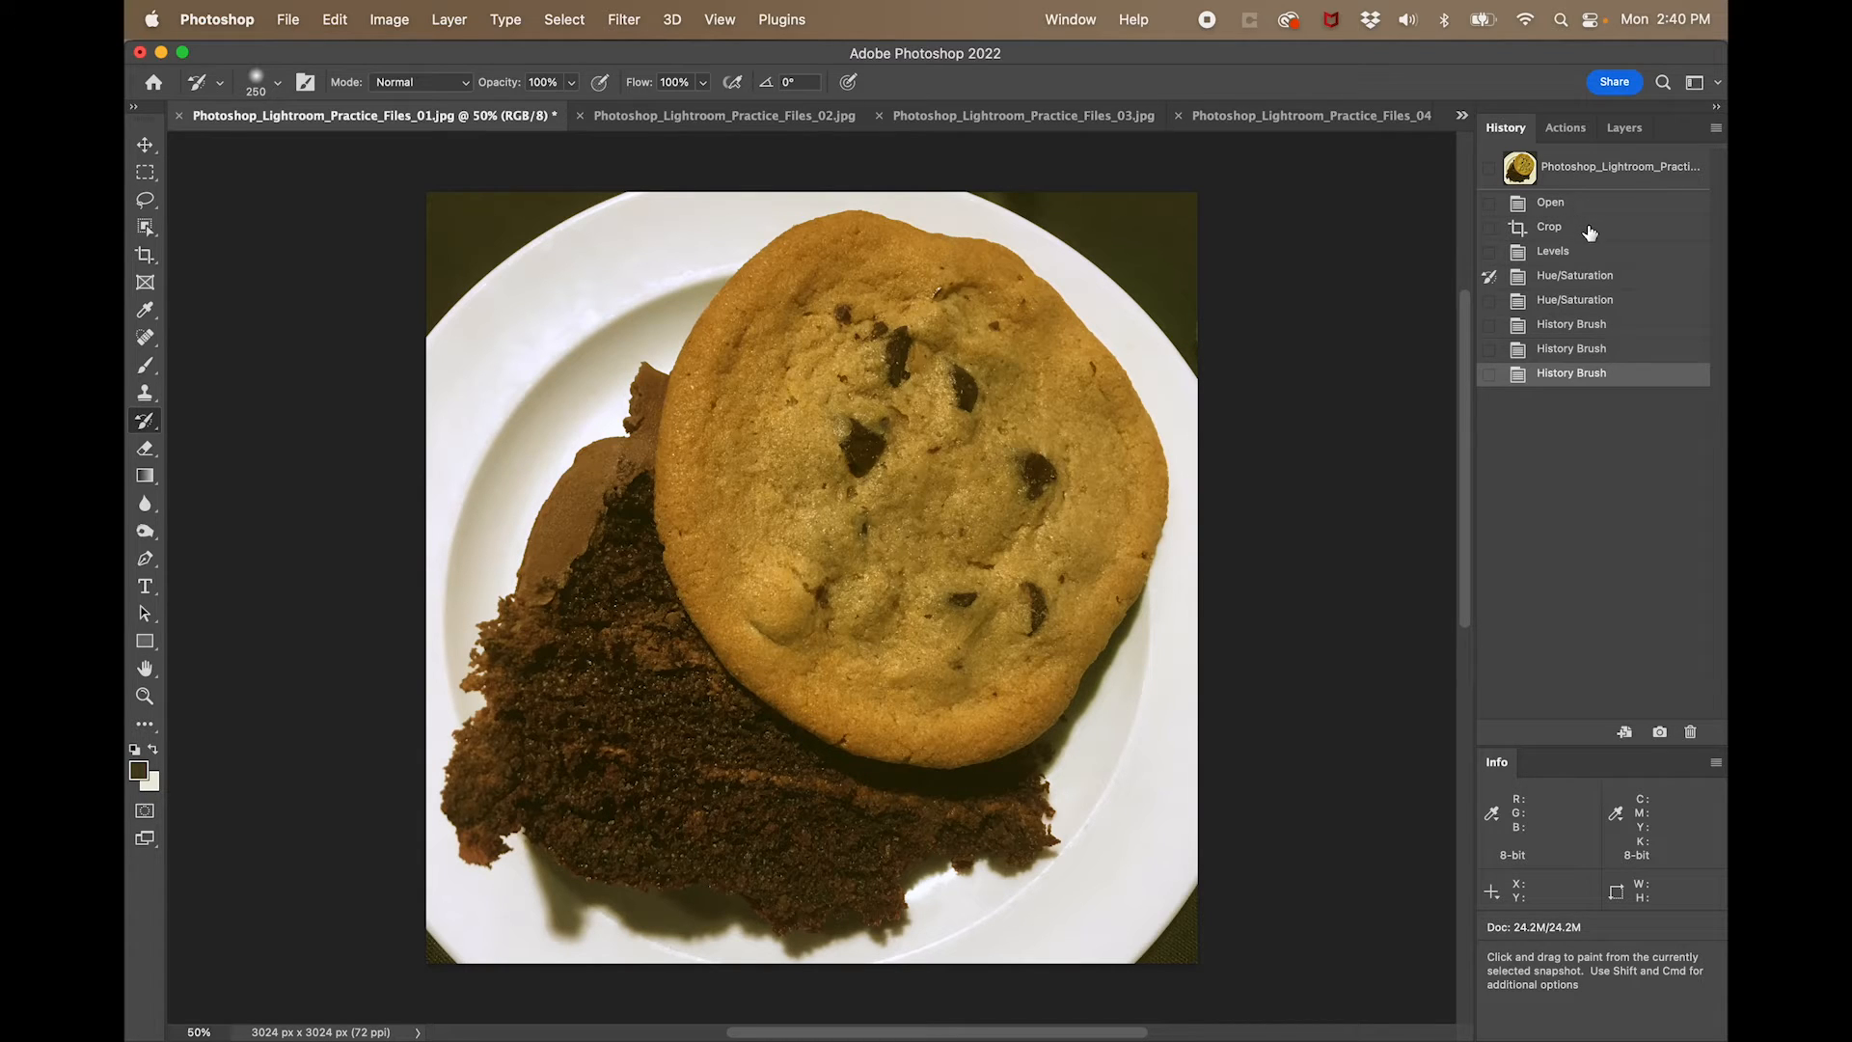
# - Compare the Crop history state with the final History Brush state, ending on the final one
pyautogui.click(1590, 233)
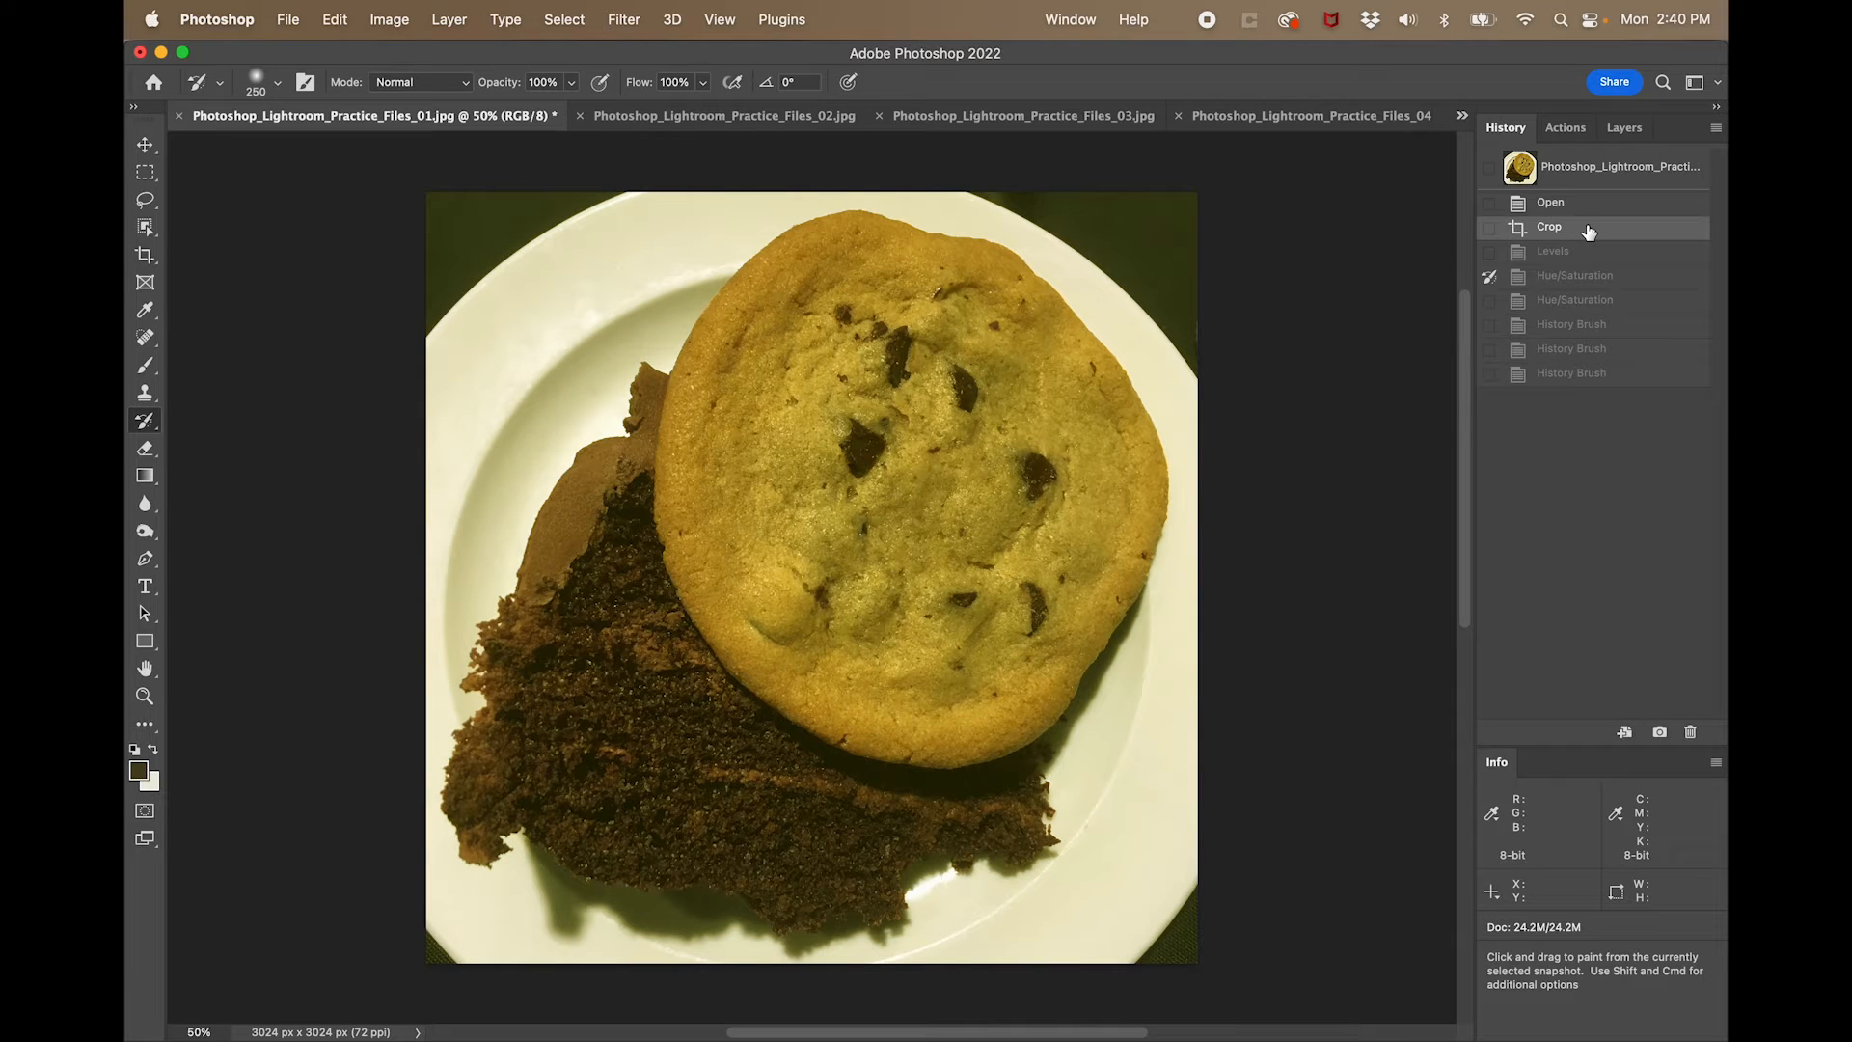
pyautogui.click(1606, 378)
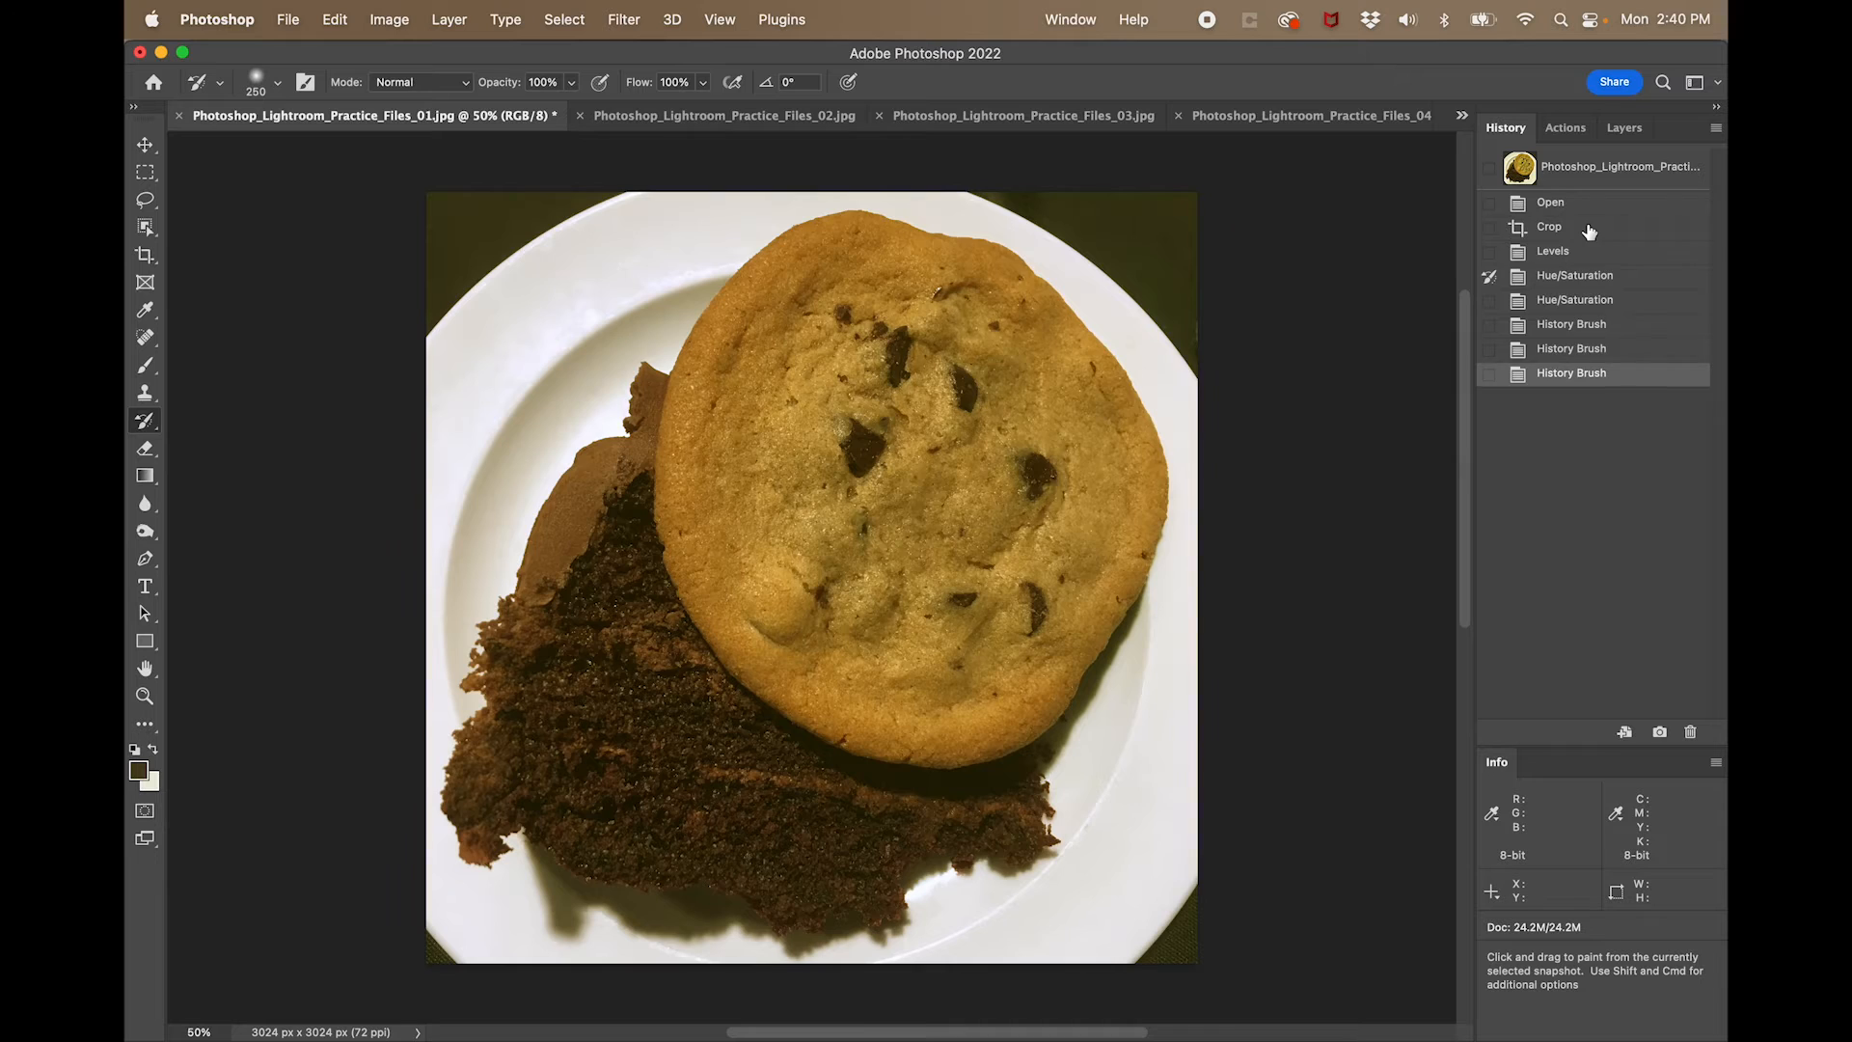
pyautogui.click(1590, 231)
pyautogui.click(1617, 386)
pyautogui.click(1602, 232)
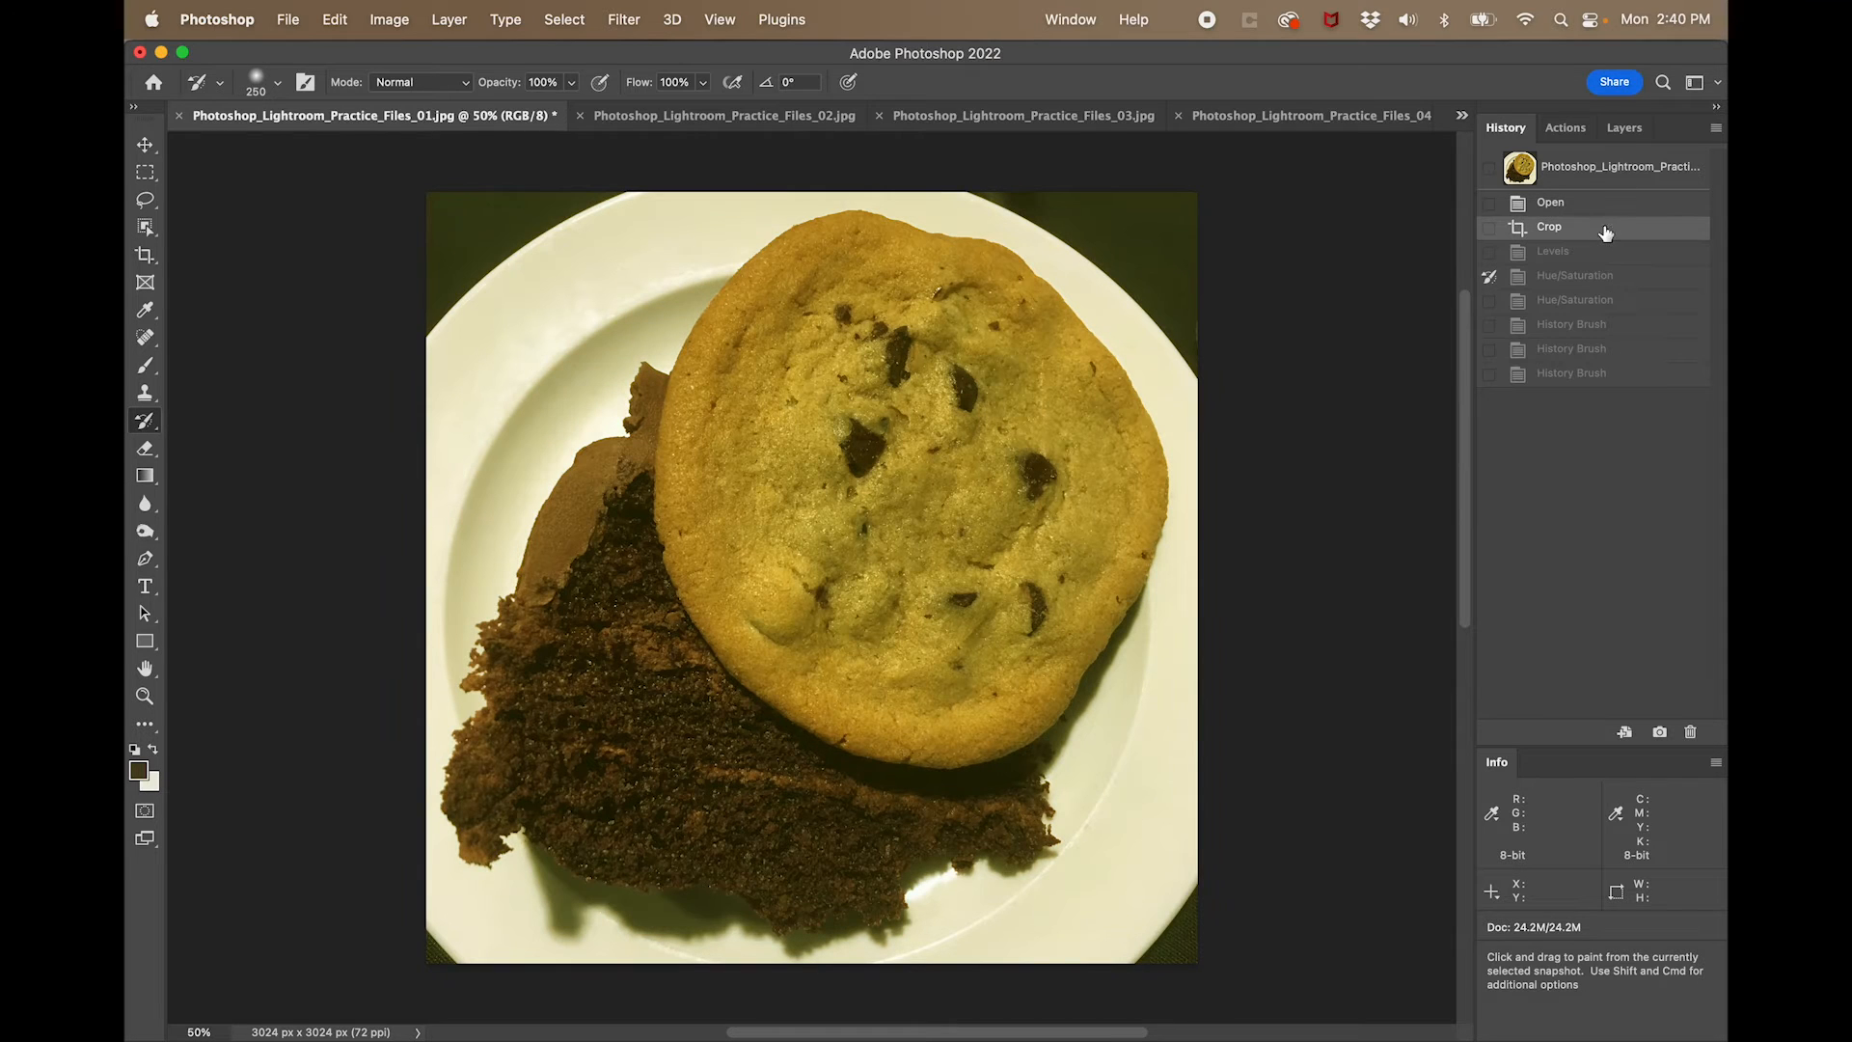
pyautogui.click(1628, 382)
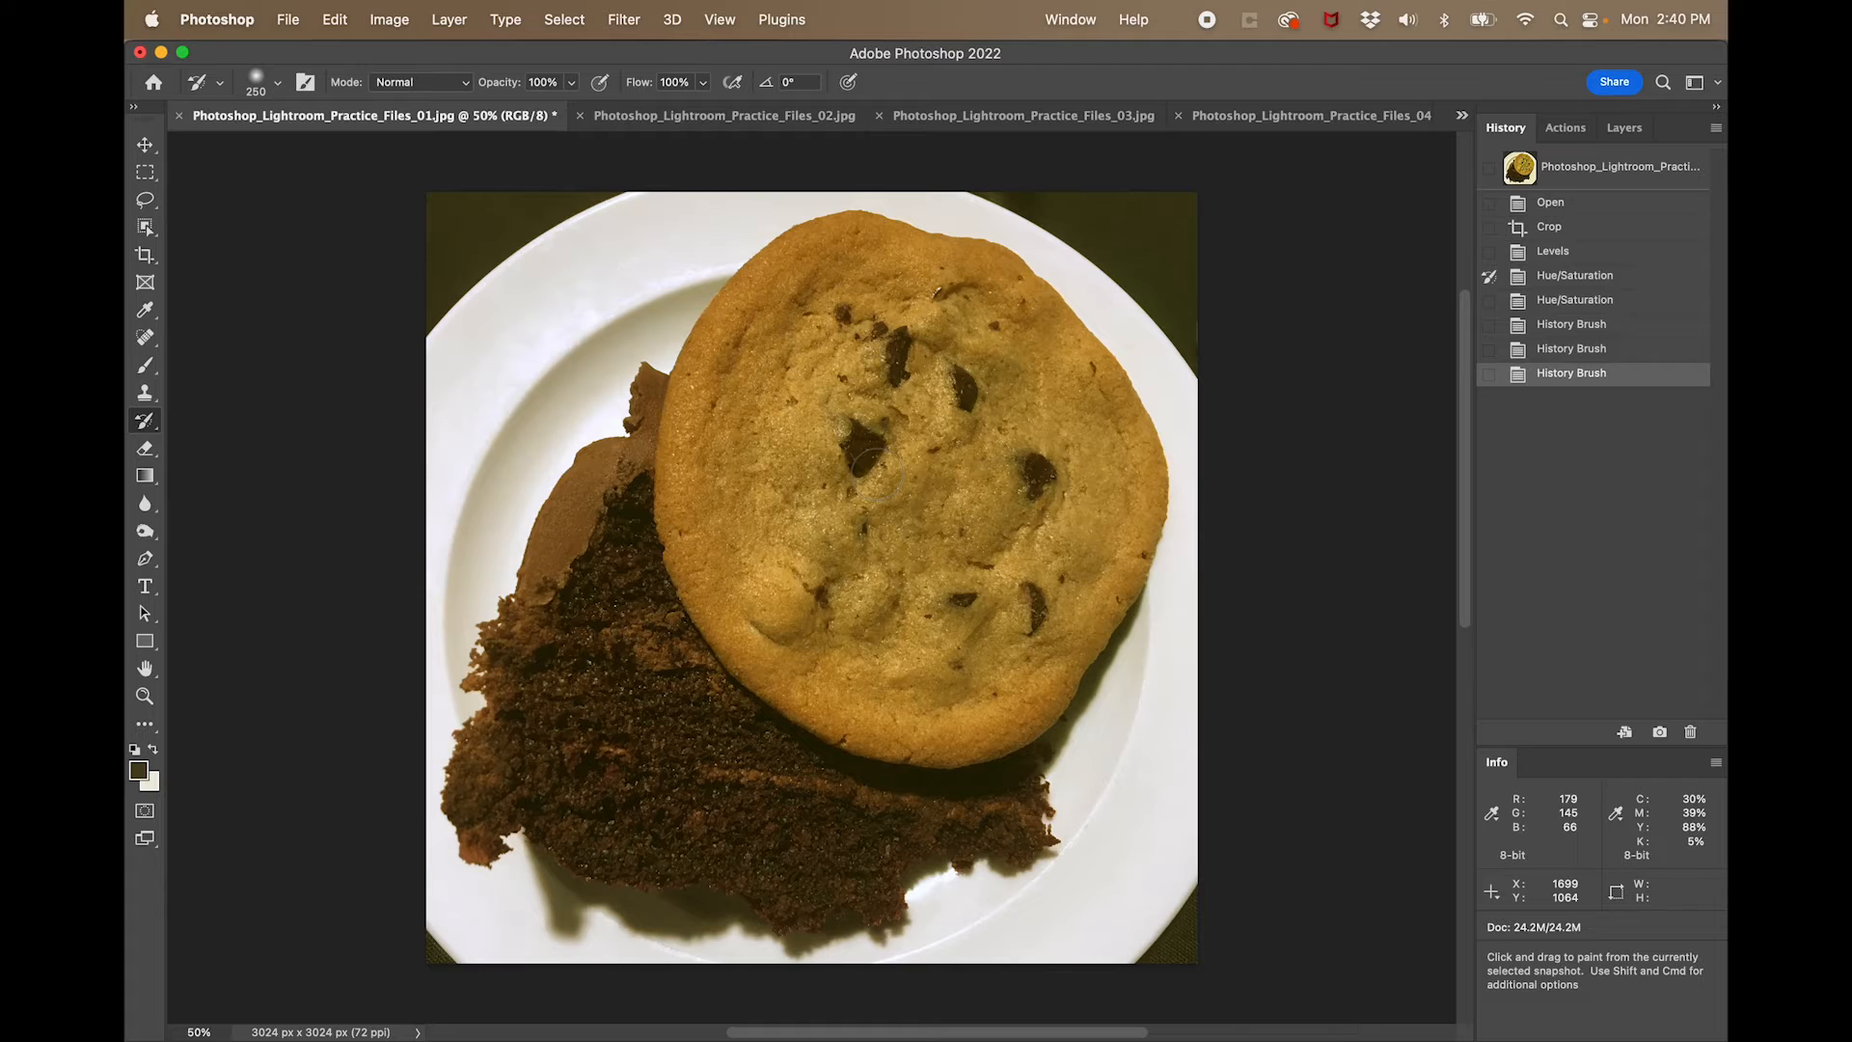
# - Open the photo's File Info and examine the Camera Data, Origin and IPTC metadata, returning to the Basic properties
pyautogui.click(288, 21)
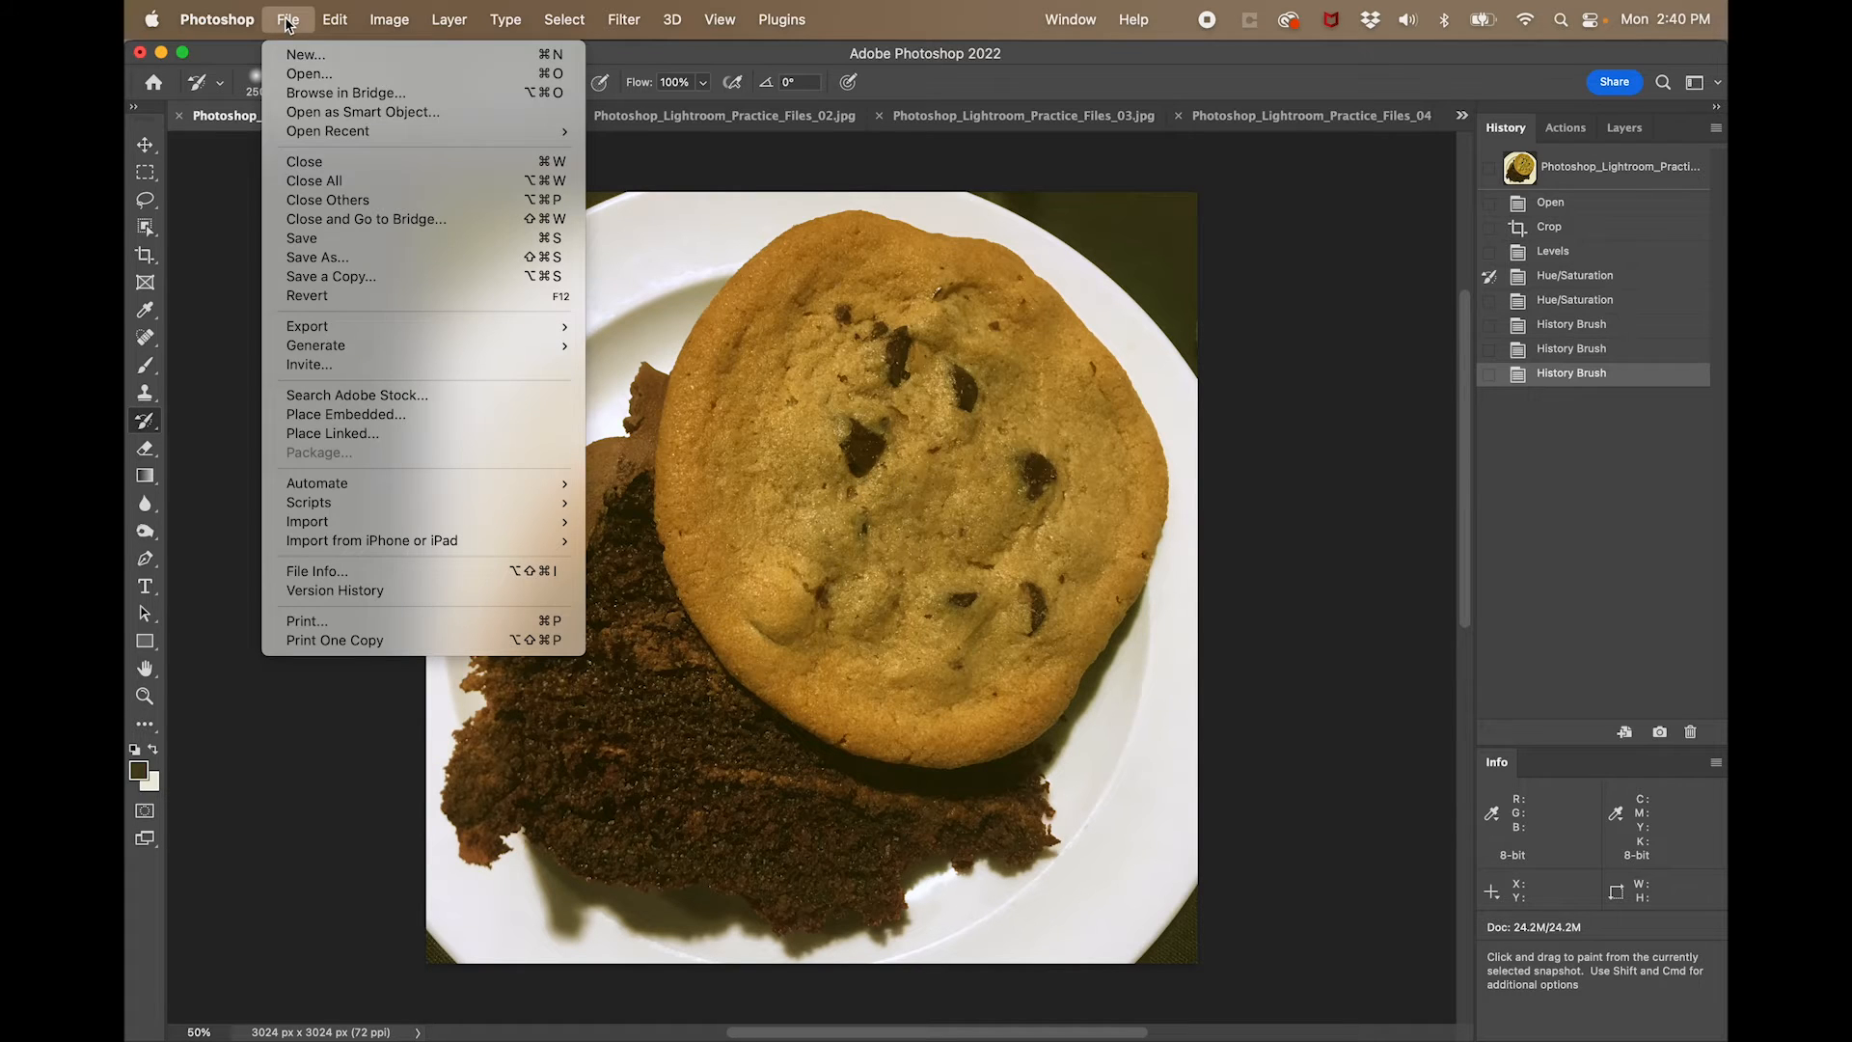
pyautogui.moveTo(350, 328)
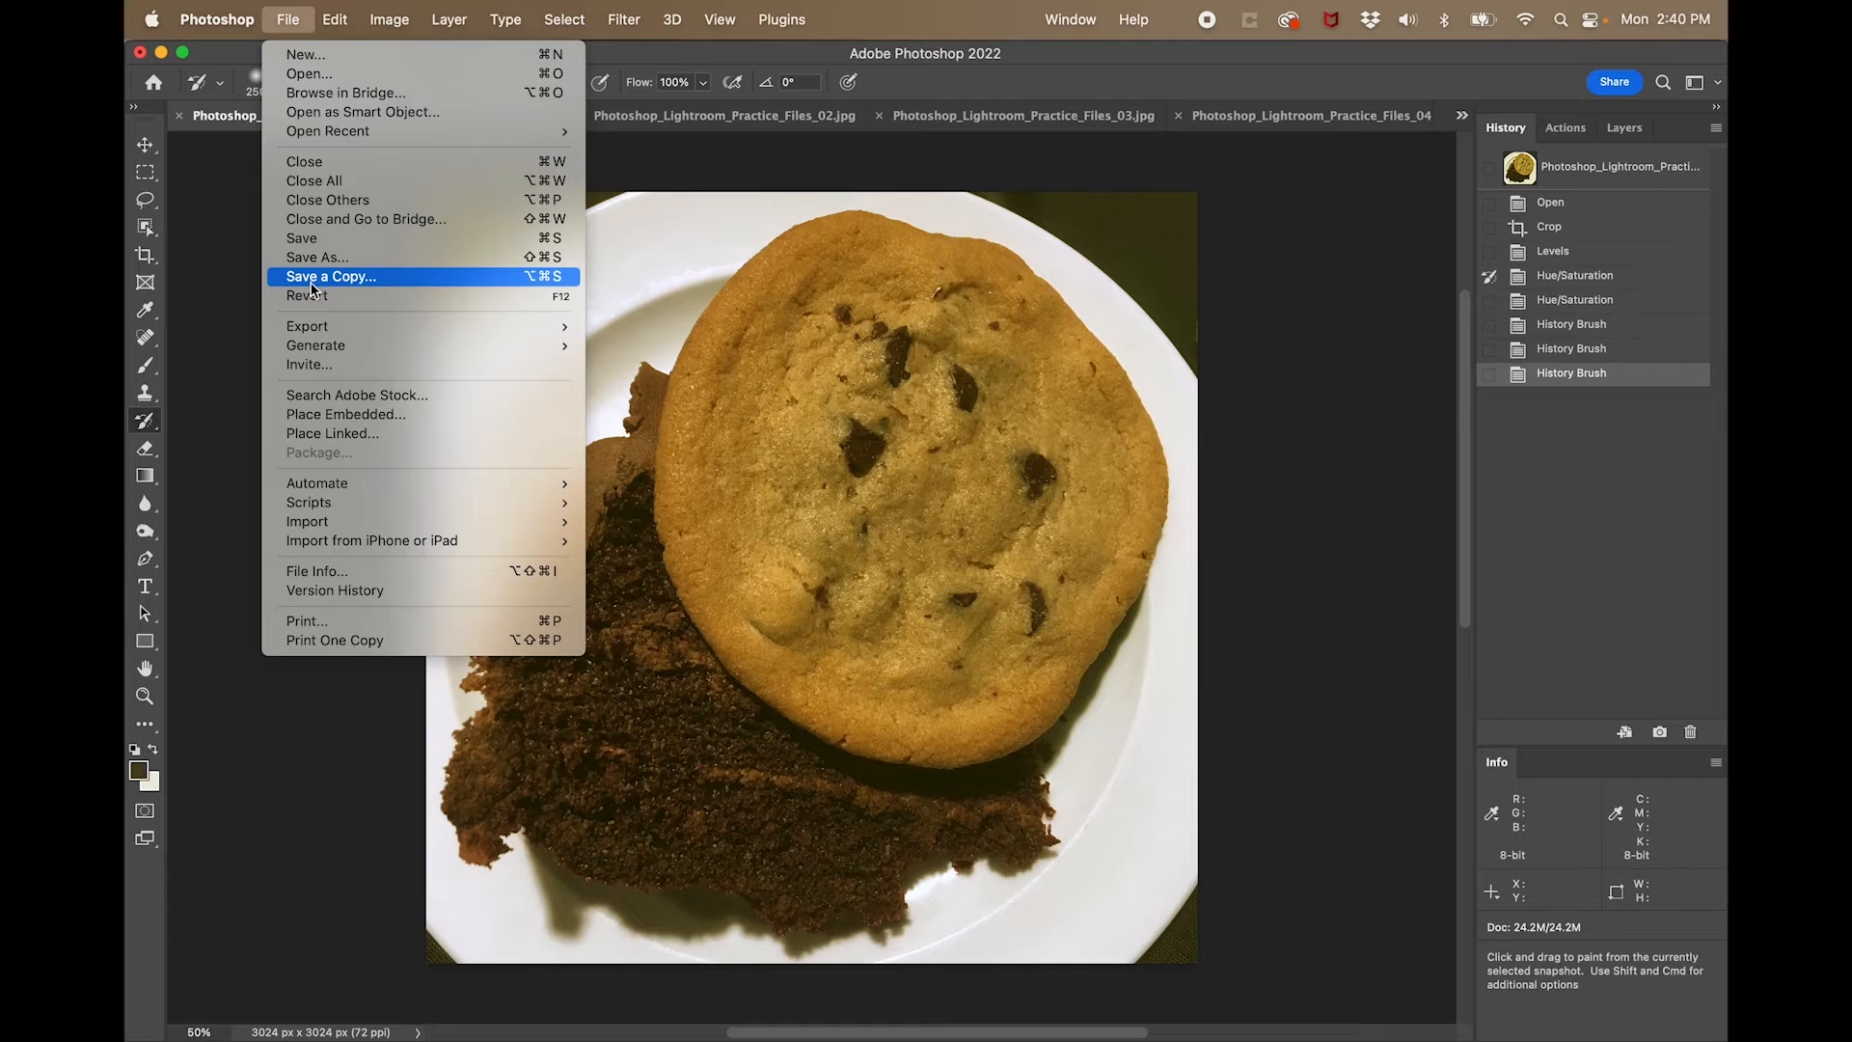
pyautogui.moveTo(311, 511)
pyautogui.click(323, 573)
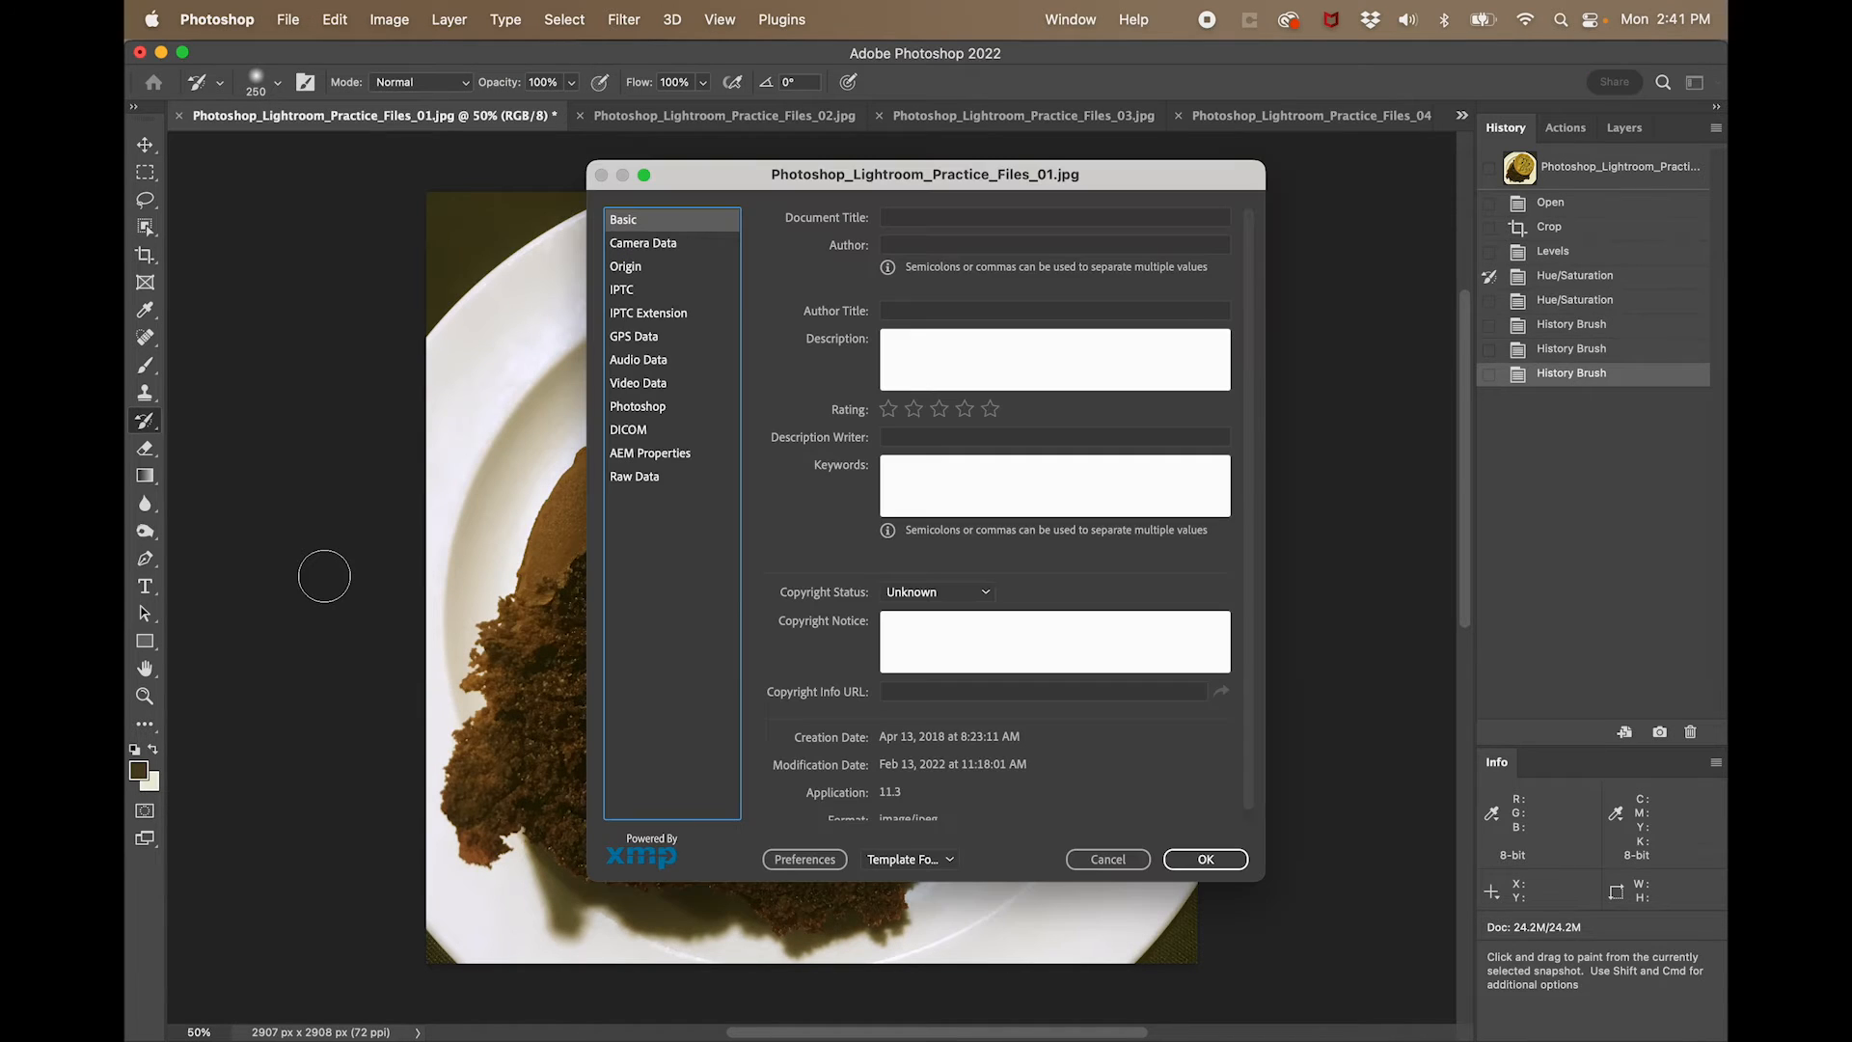
pyautogui.click(882, 354)
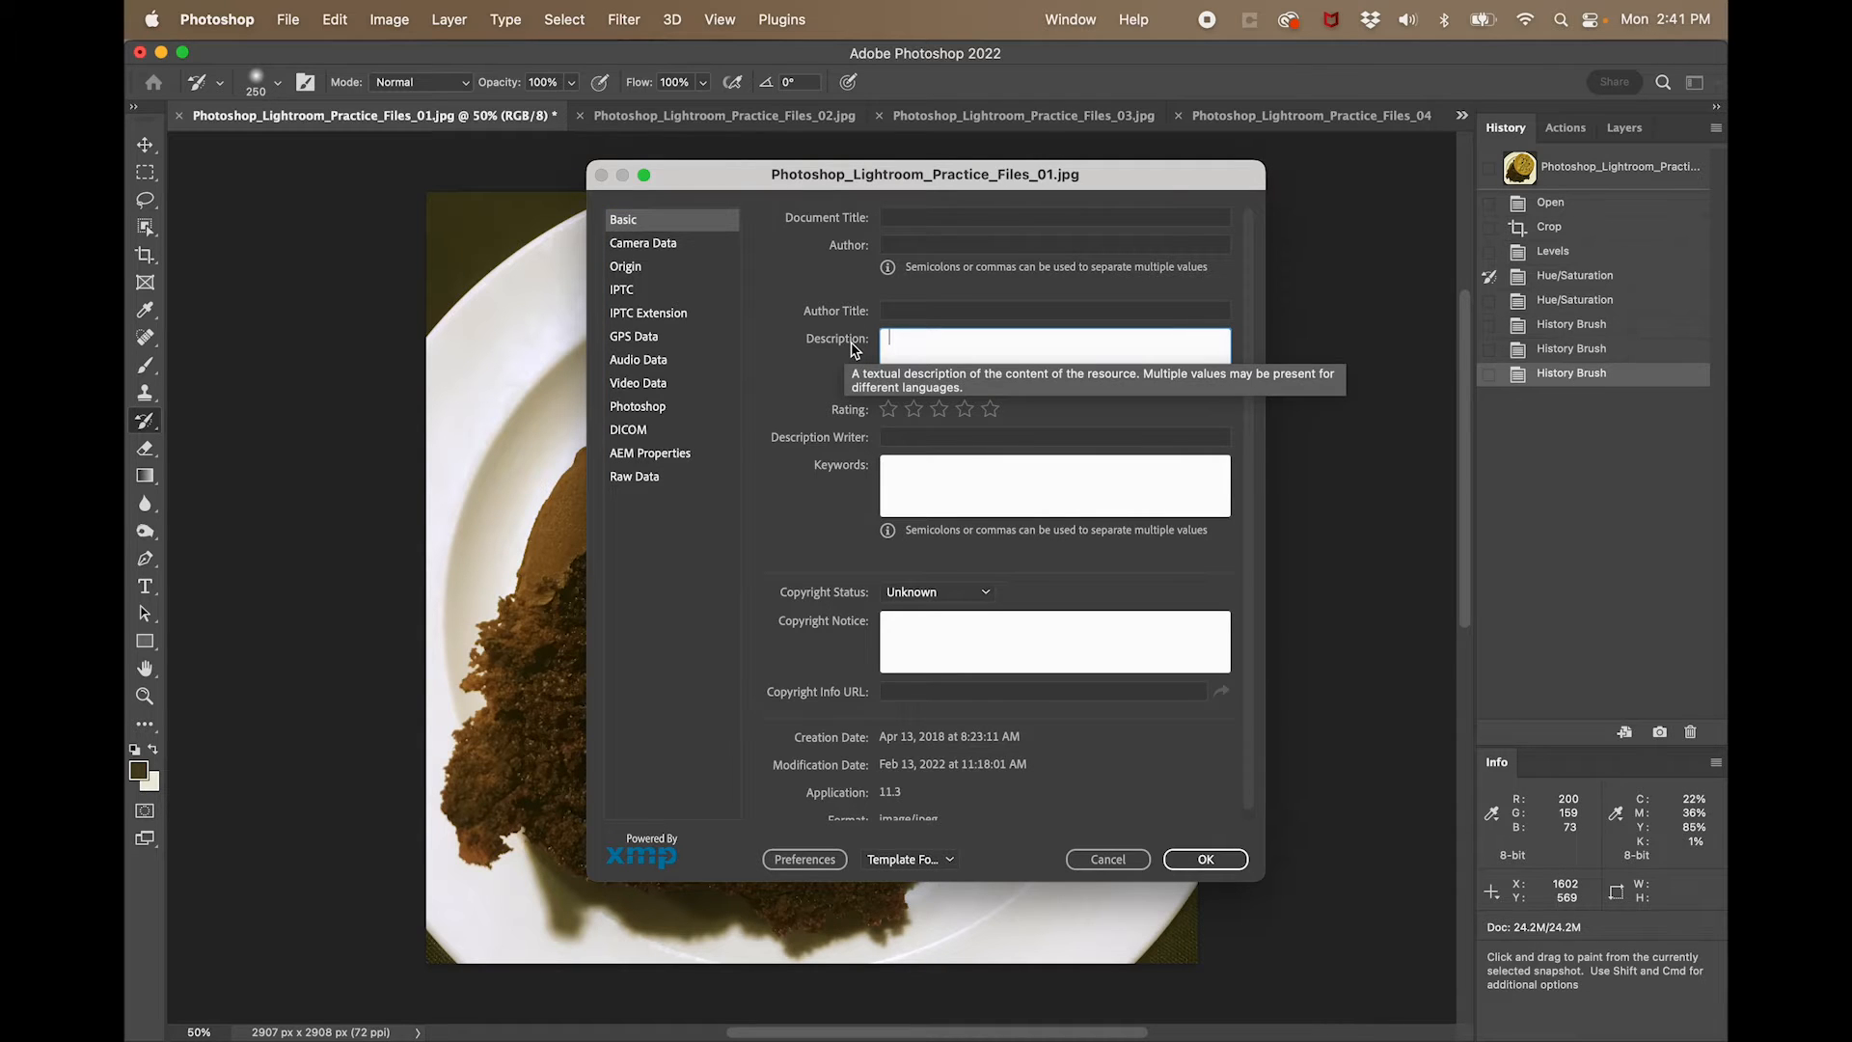
pyautogui.click(648, 243)
pyautogui.click(632, 267)
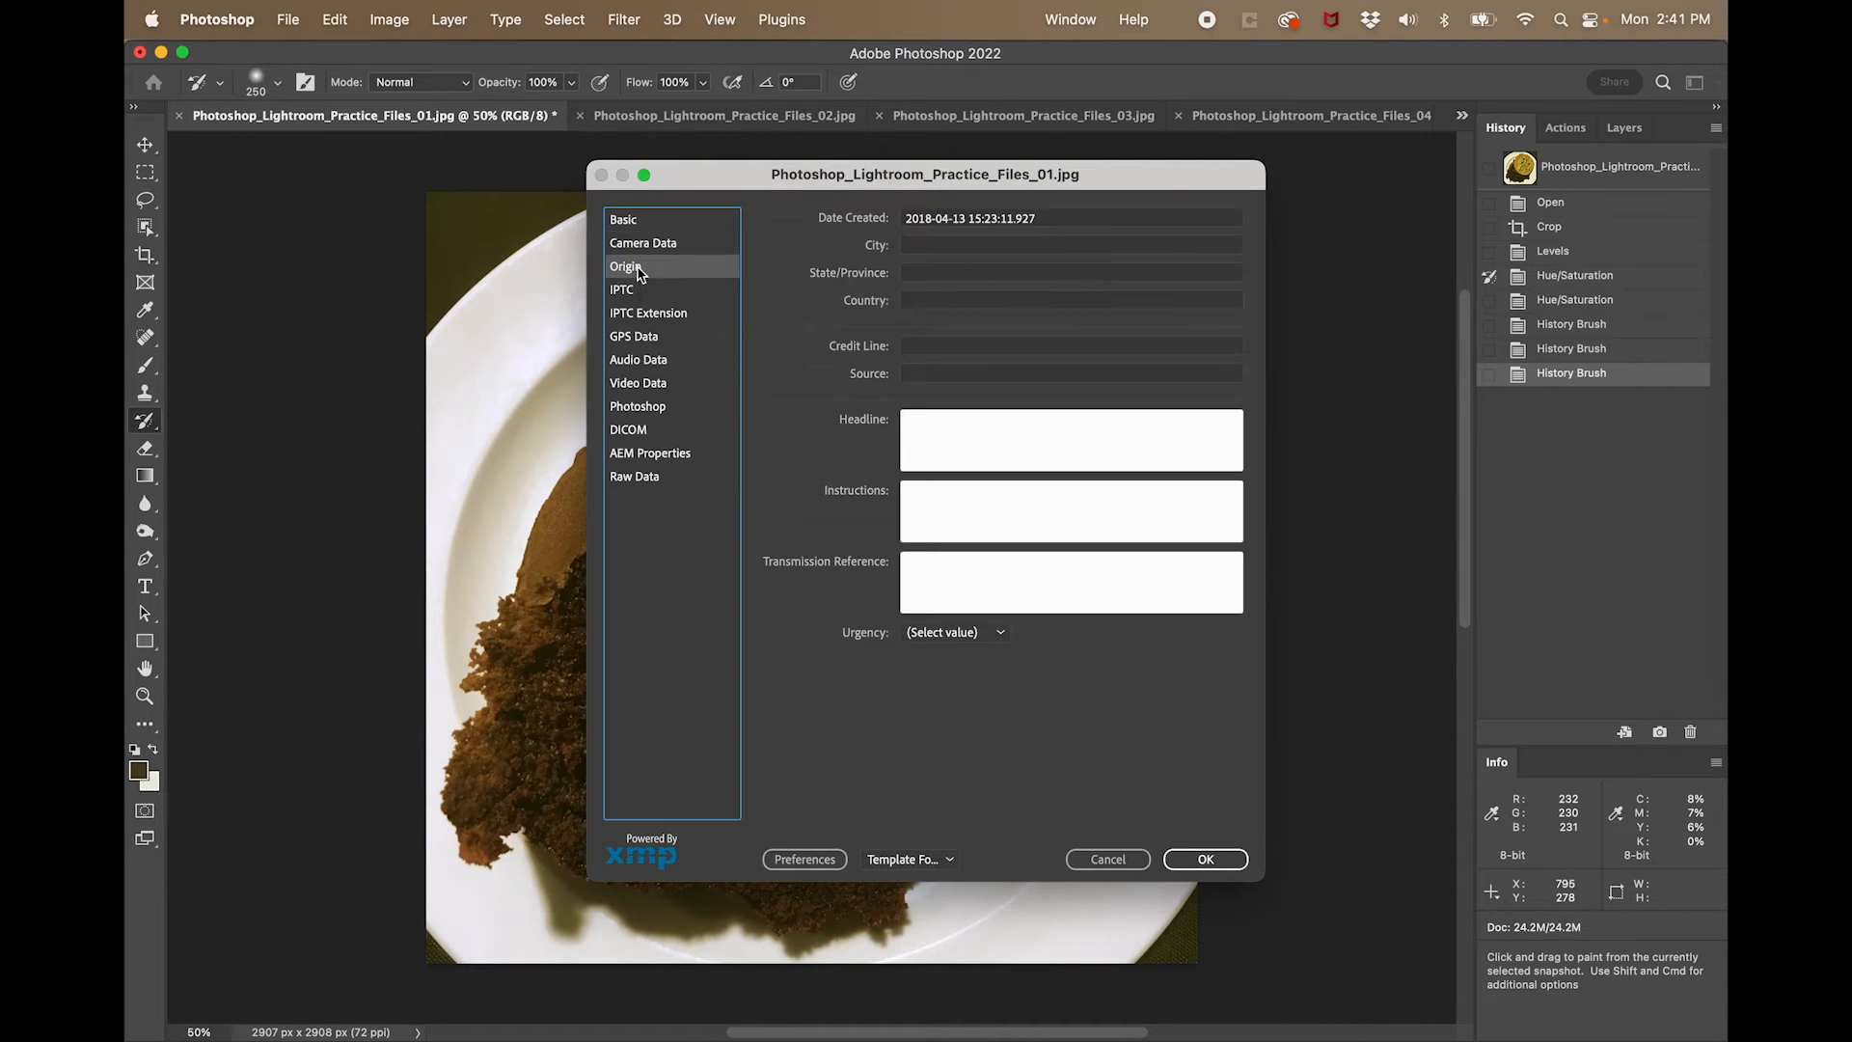
pyautogui.click(637, 291)
pyautogui.click(633, 222)
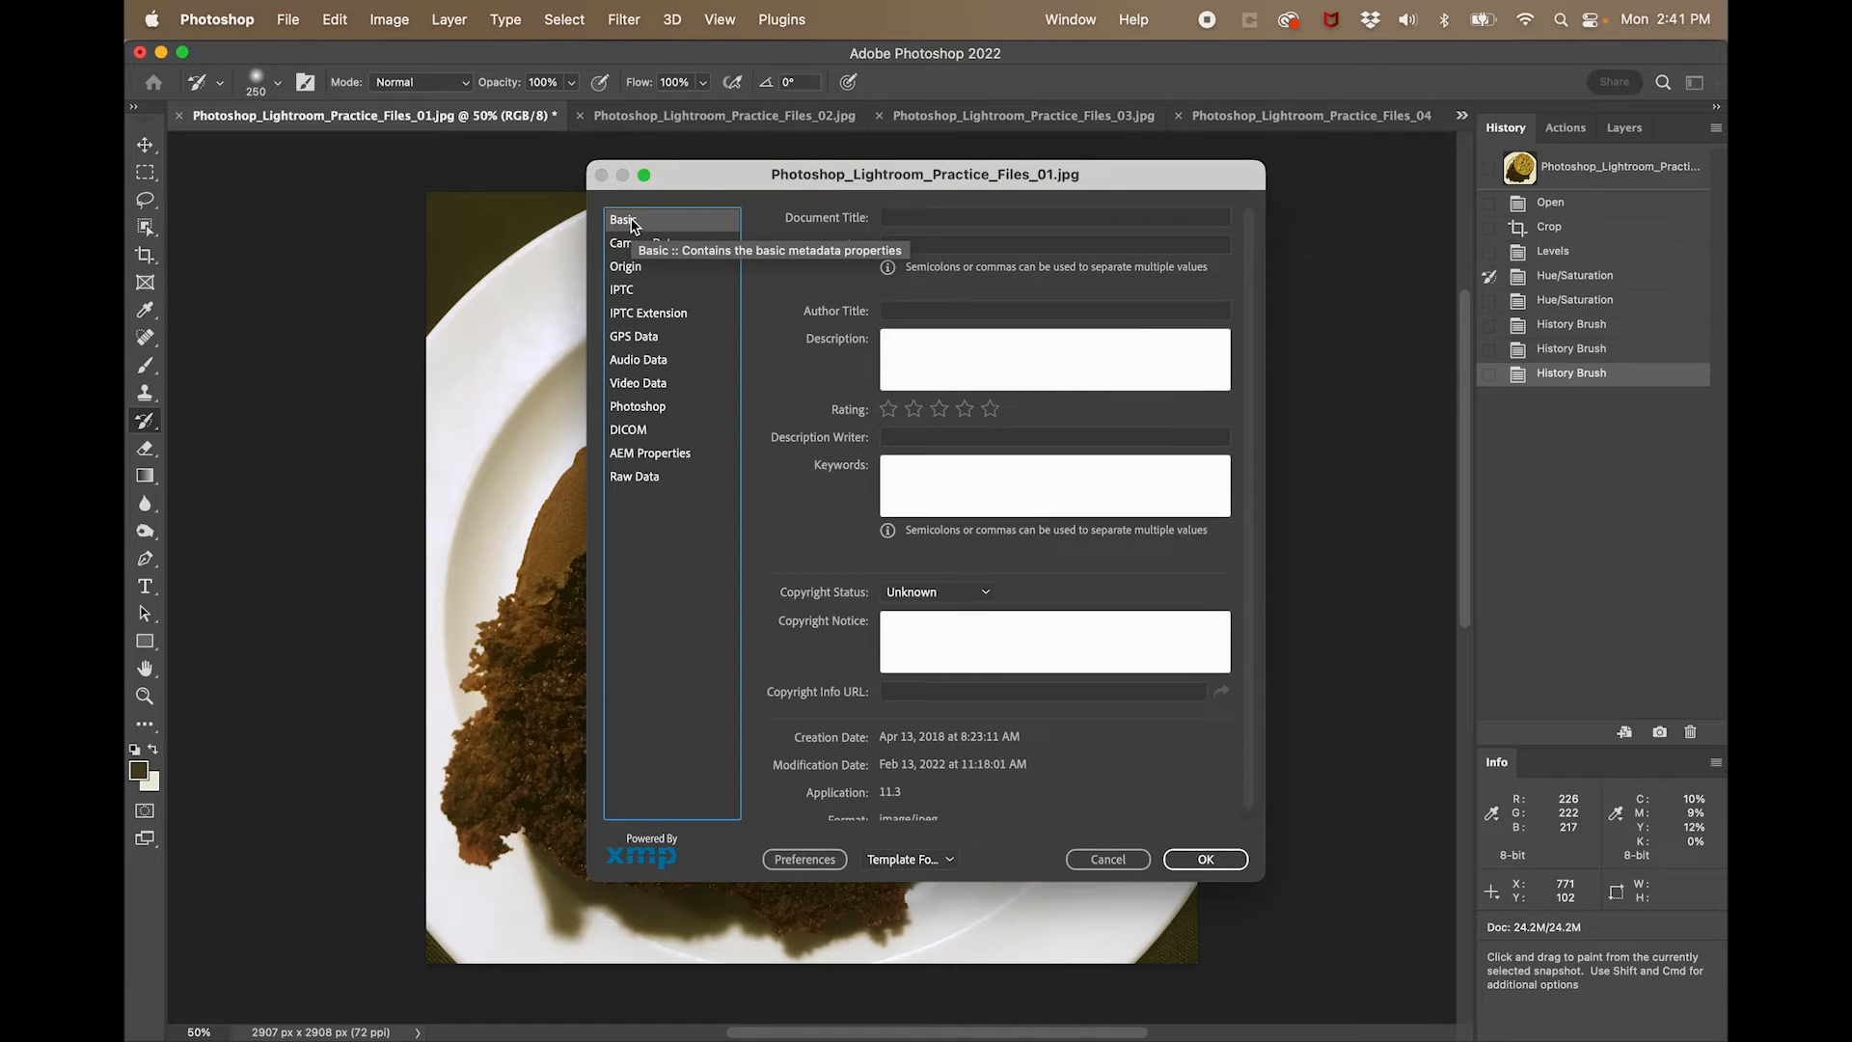
# - Enter "Caption goes here" as the photo's description and apply the File Info changes
pyautogui.click(947, 363)
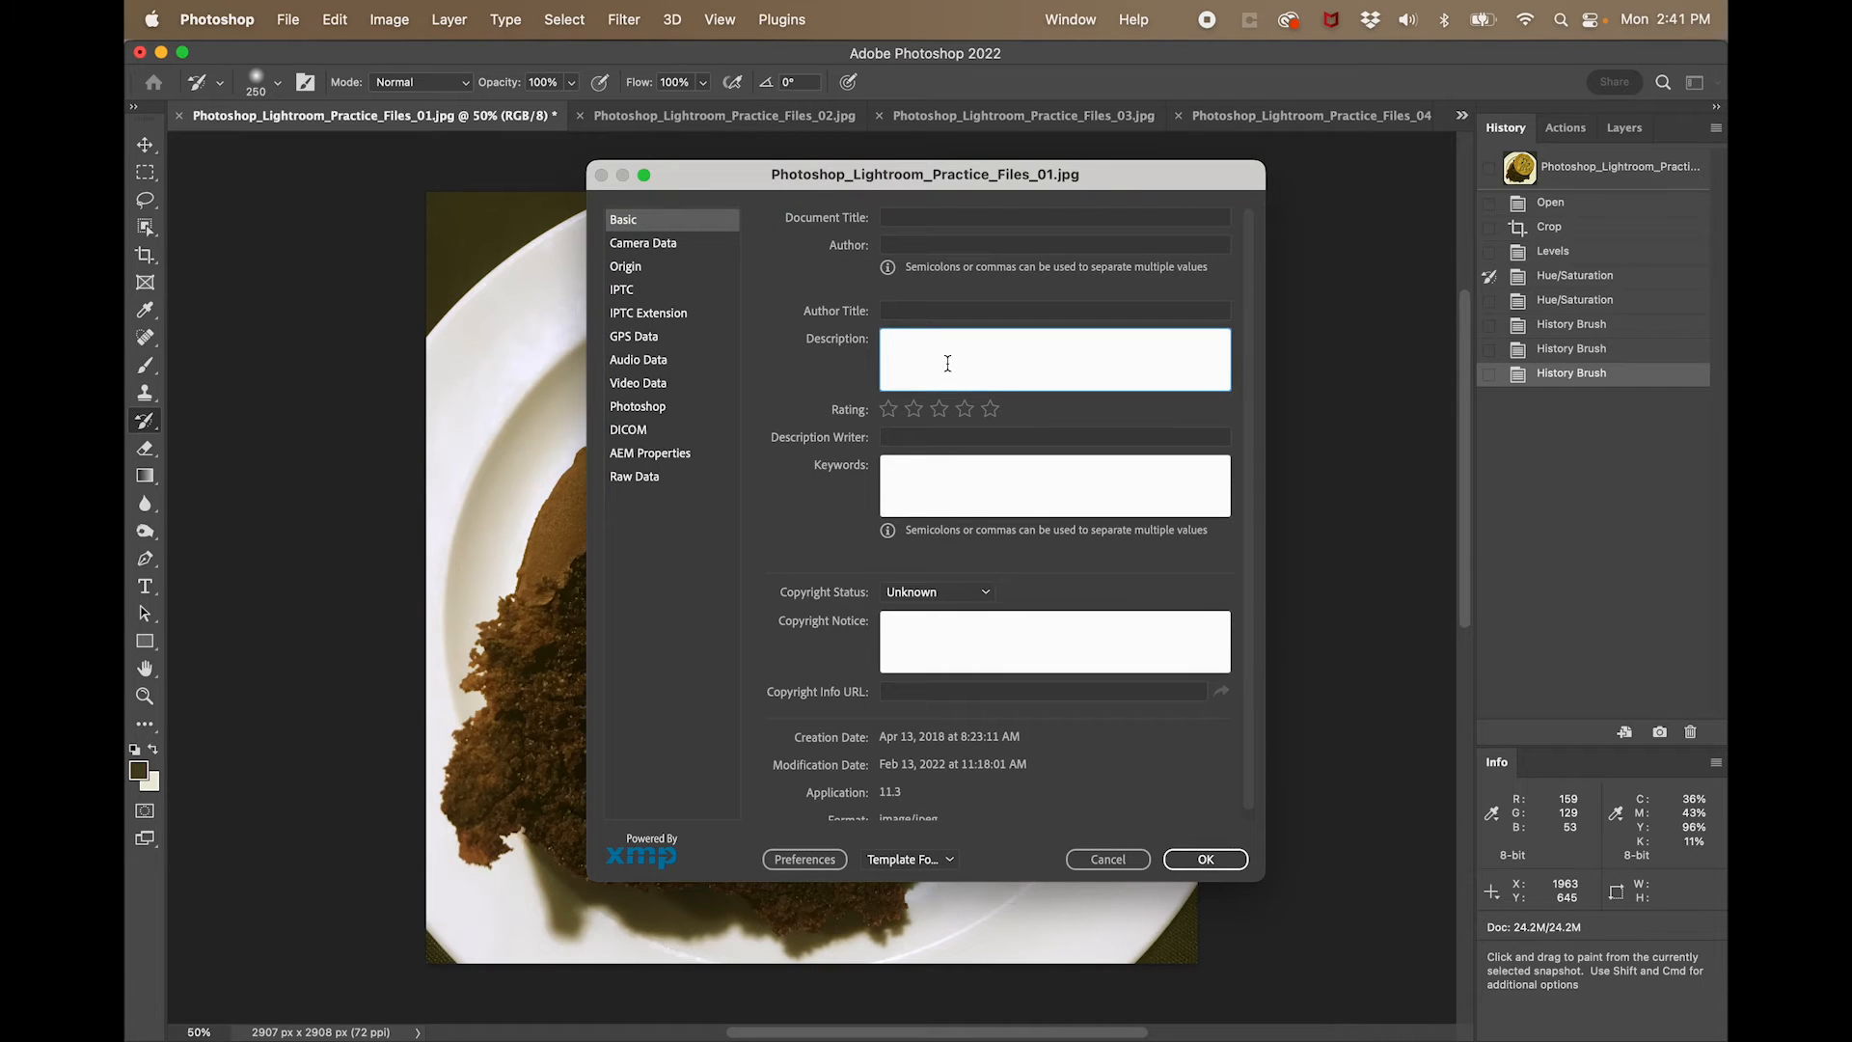
pyautogui.write('Caption goes here')
pyautogui.moveTo(986, 340); pyautogui.dragTo(893, 339)
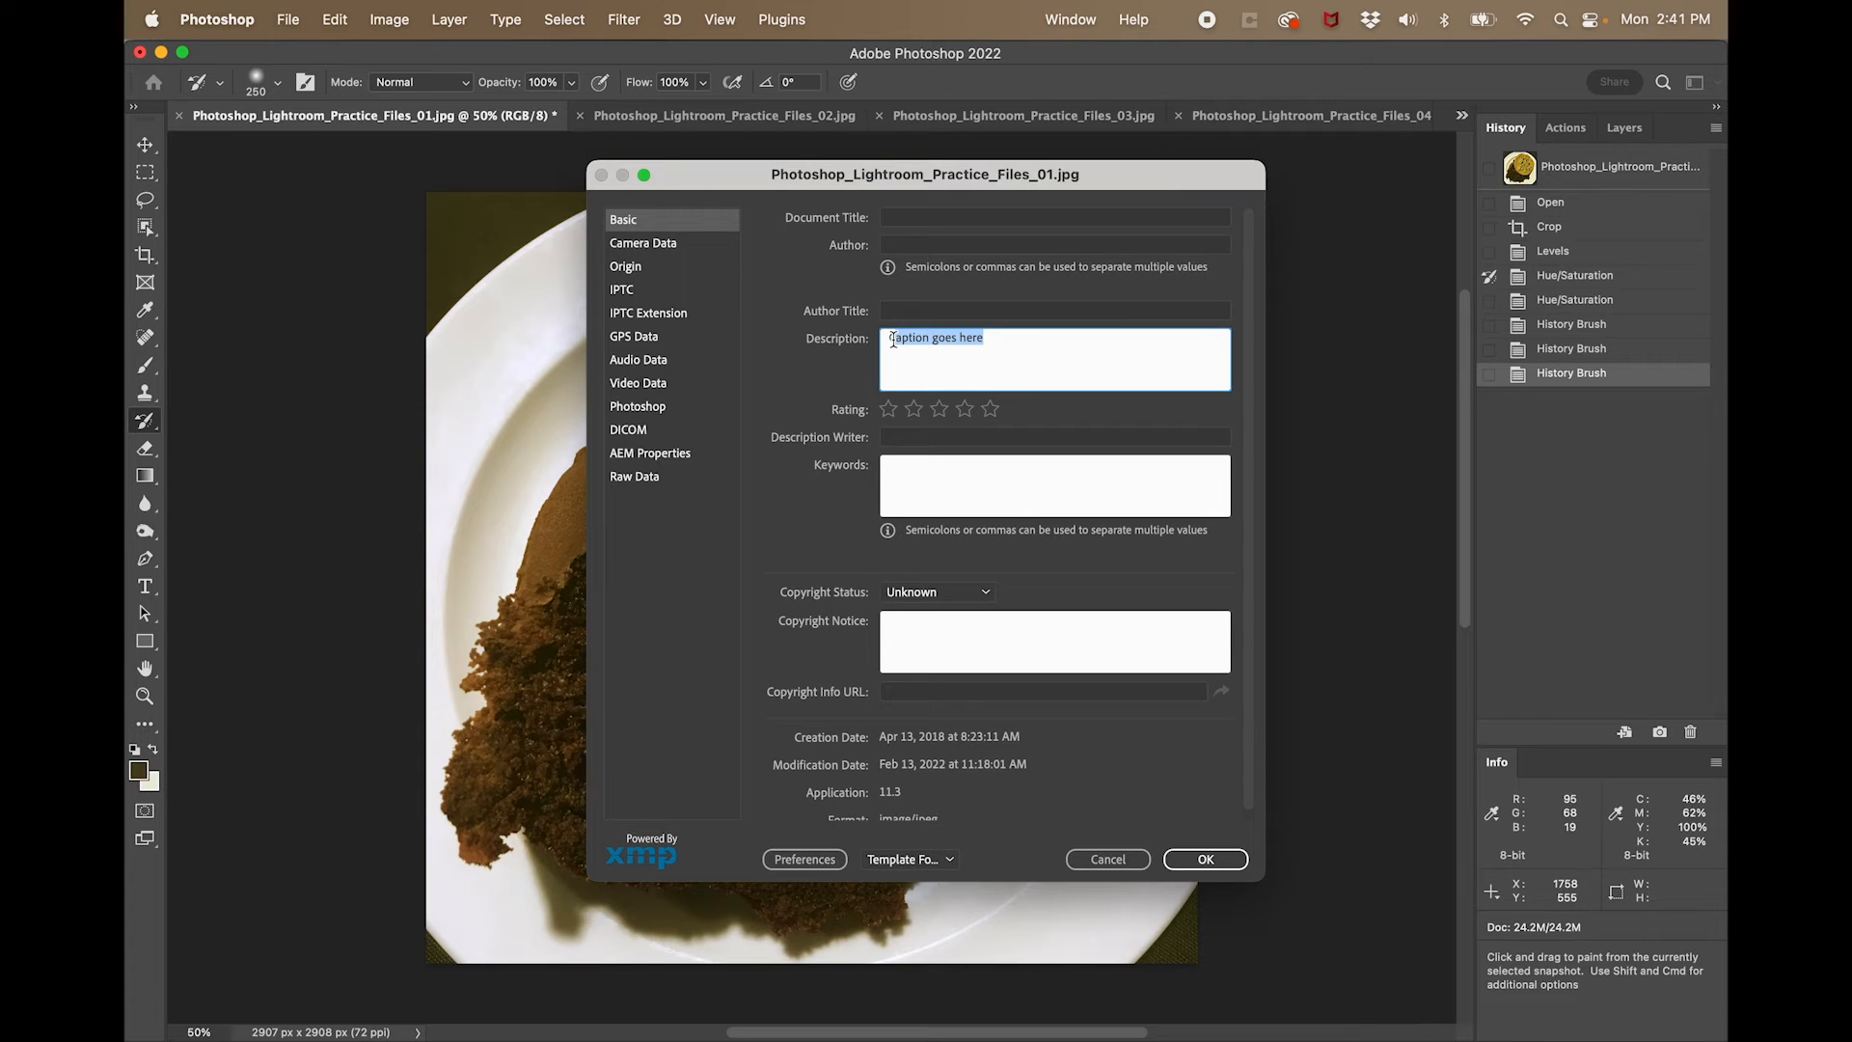
pyautogui.click(1215, 860)
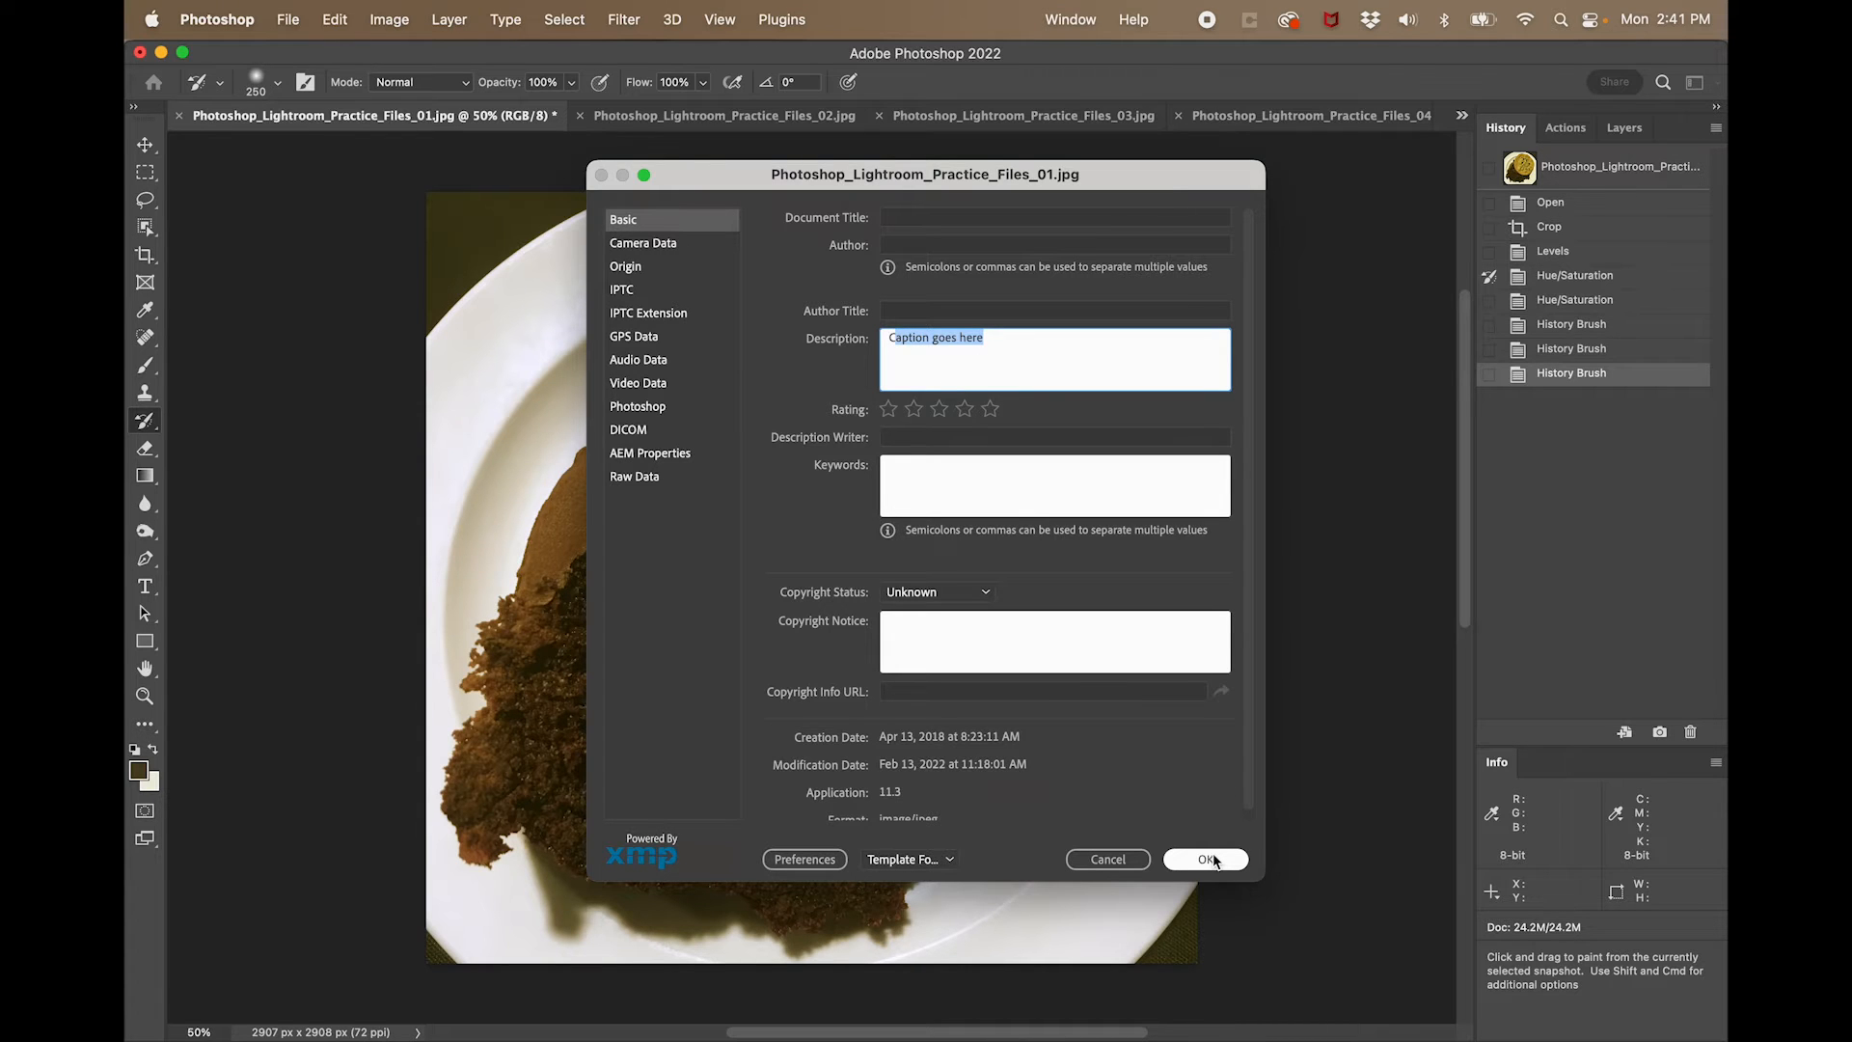
# - Save the photo as the JPEG Your_Name_Photoshop_01.jpg in the lesson folder, with Maximum quality 12 and Baseline Optimized format
pyautogui.click(289, 15)
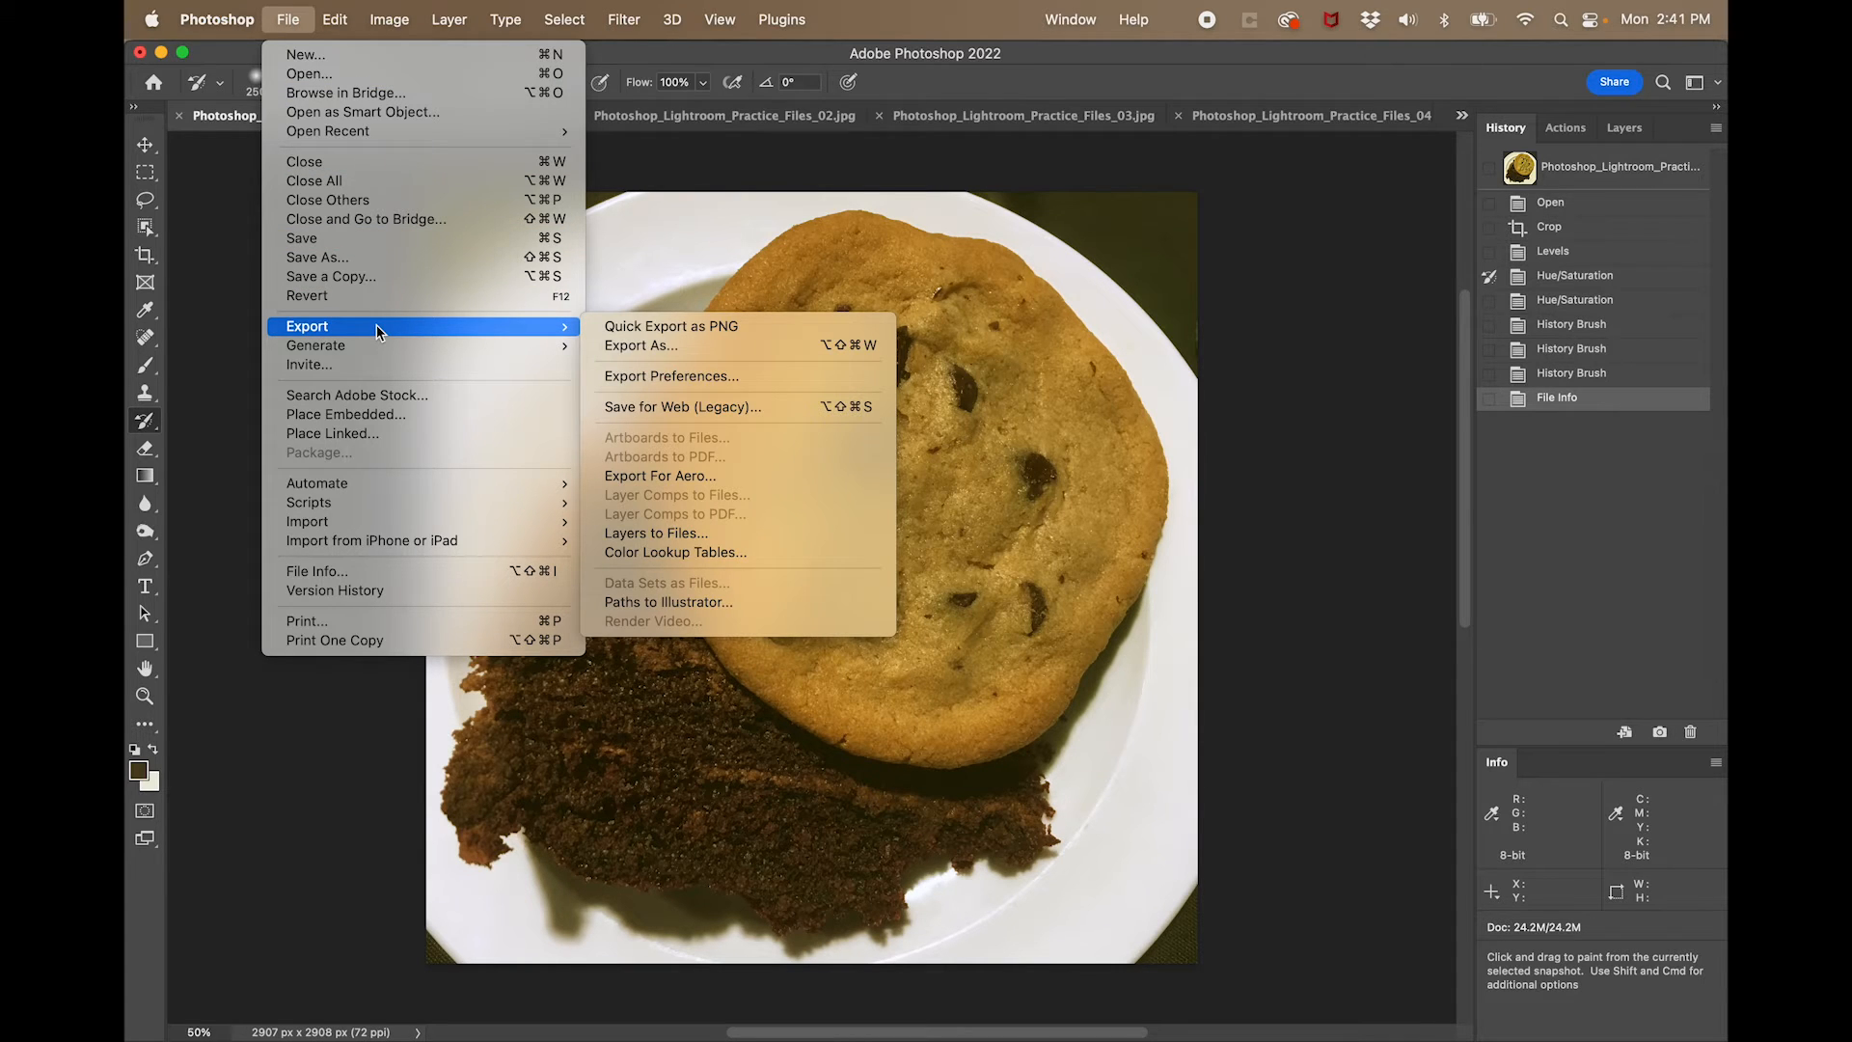
pyautogui.click(343, 258)
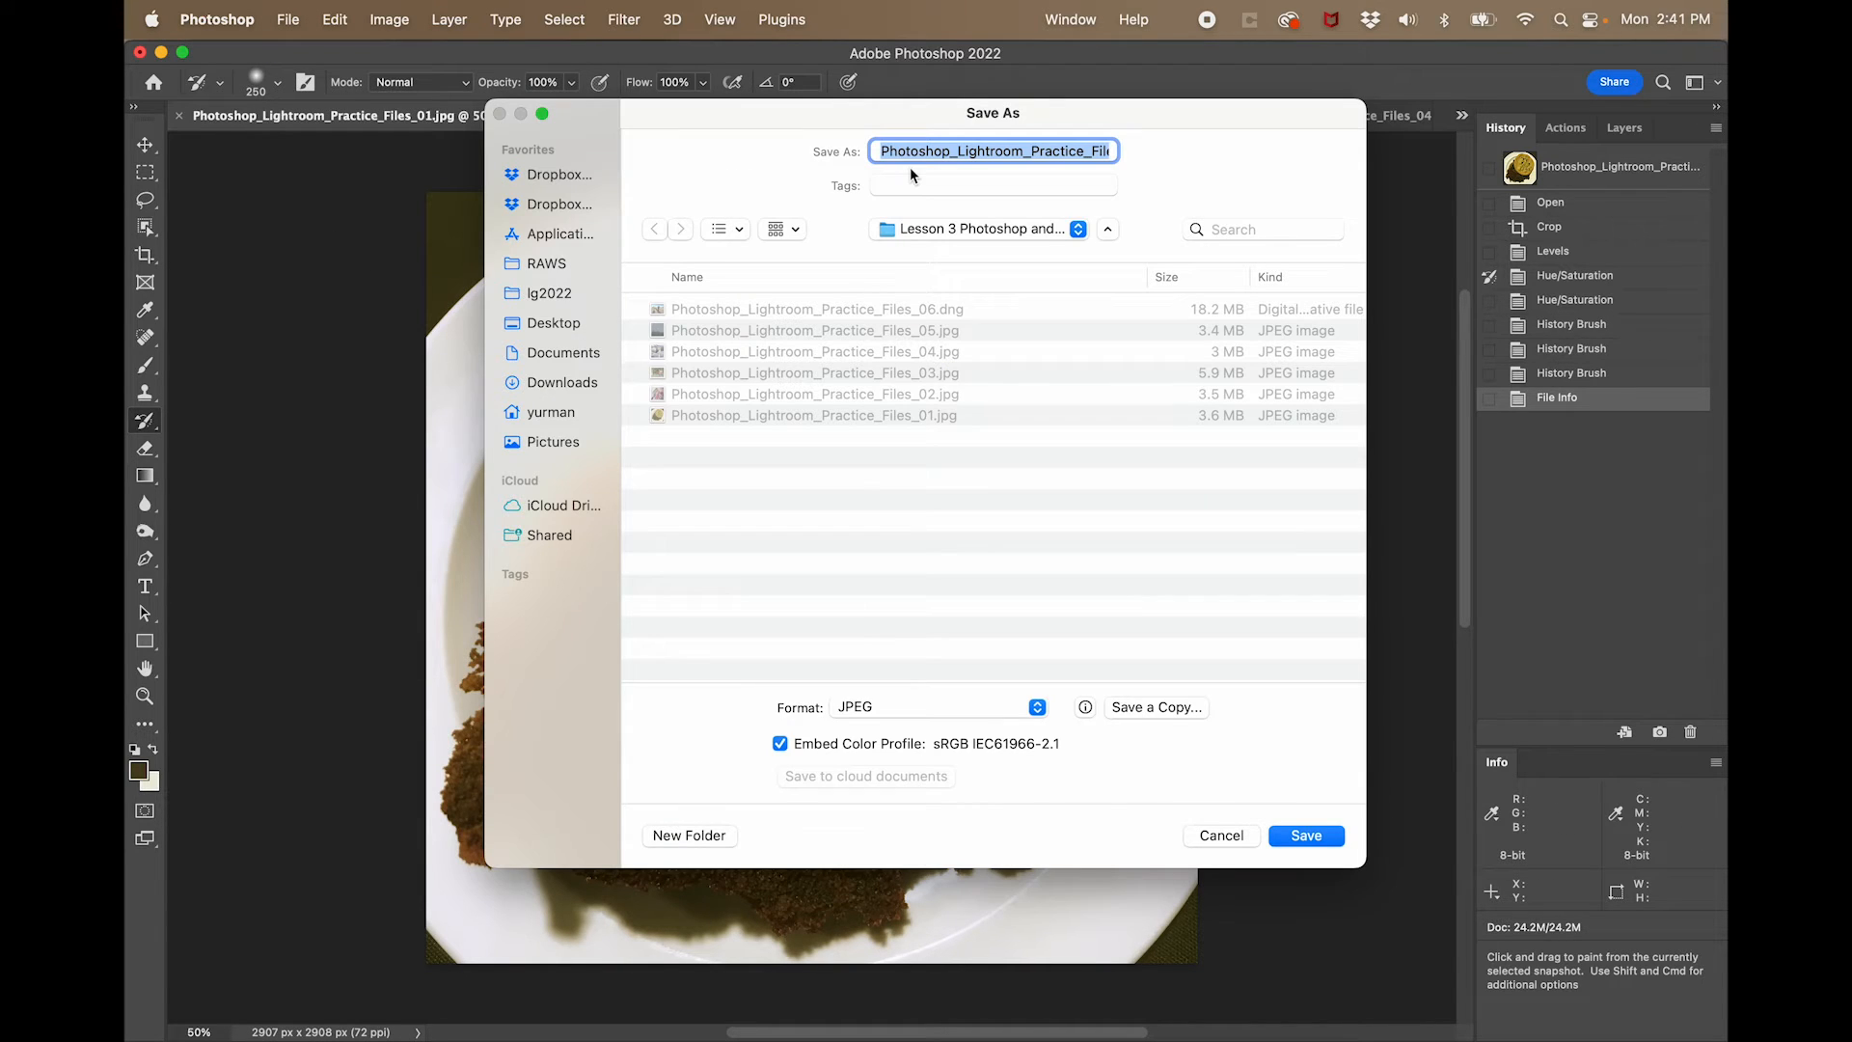
pyautogui.write('Your_Name_.jpg')
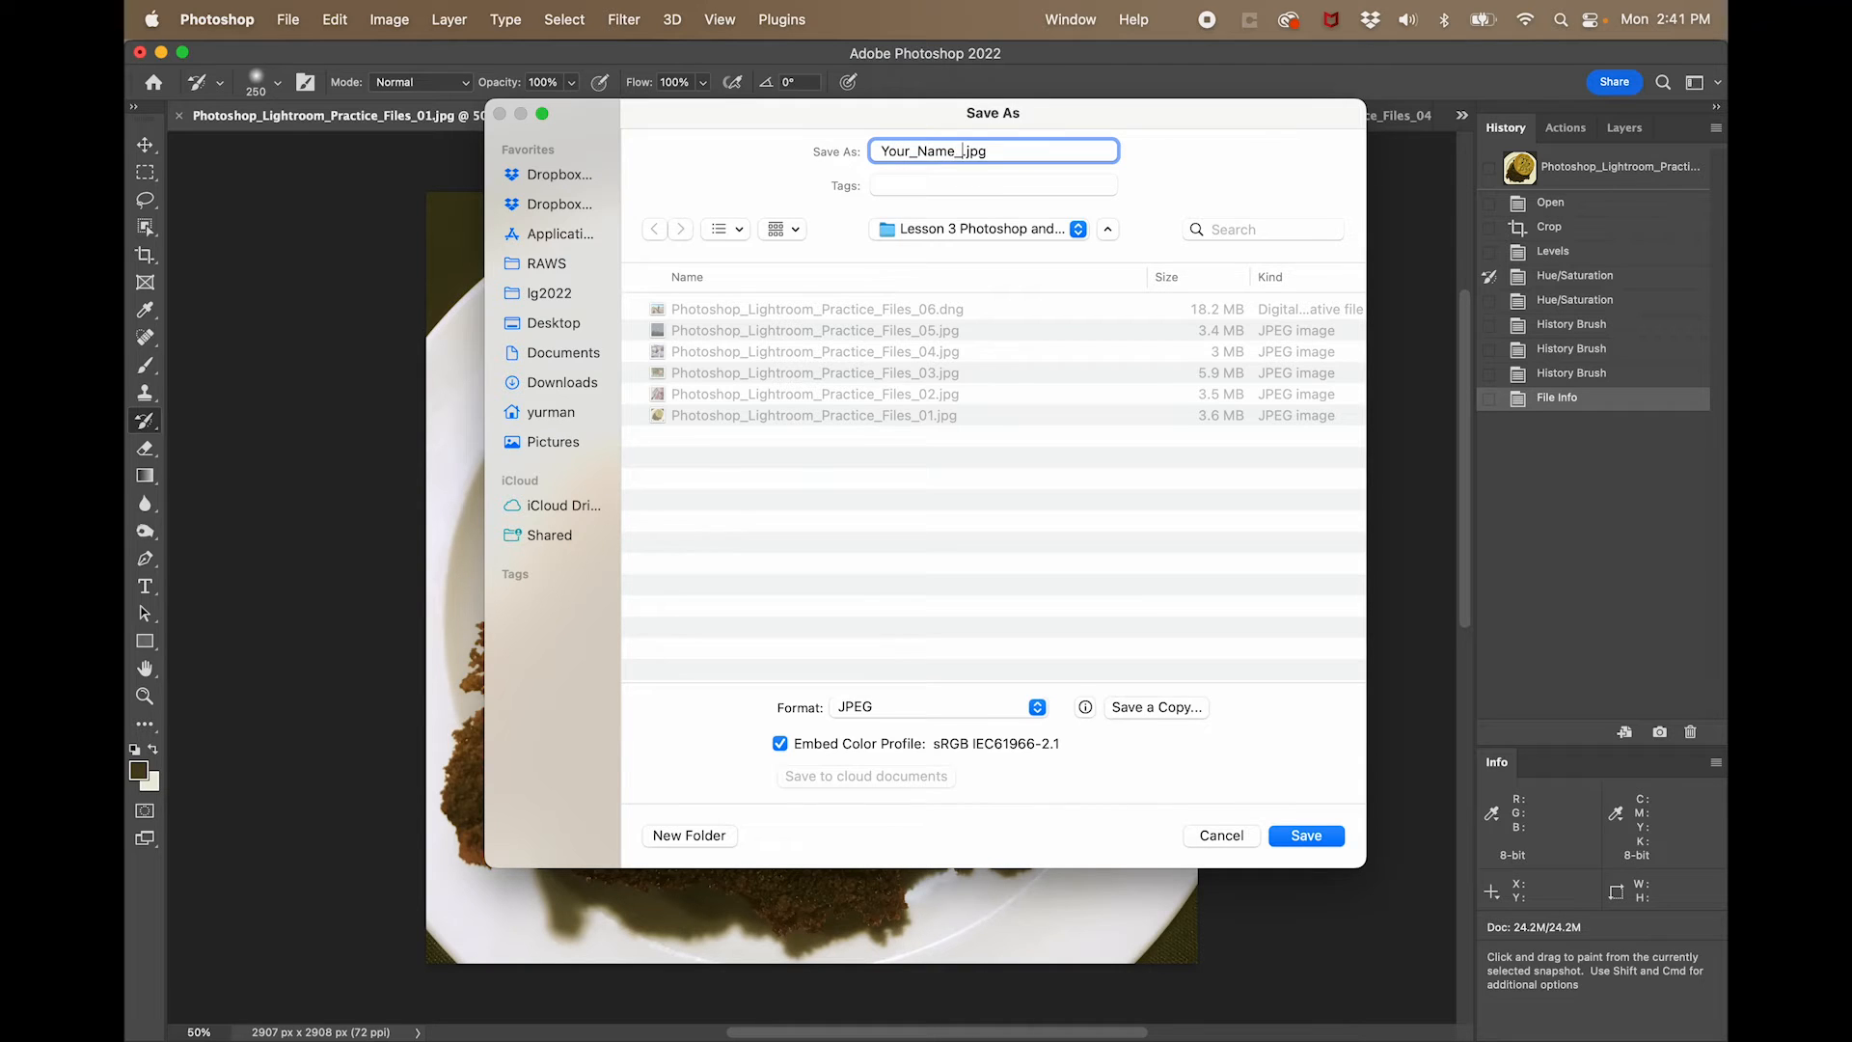
pyautogui.write('Phto')
pyautogui.press('BackSpace')
pyautogui.press('BackSpace')
pyautogui.write('otoshop_01')
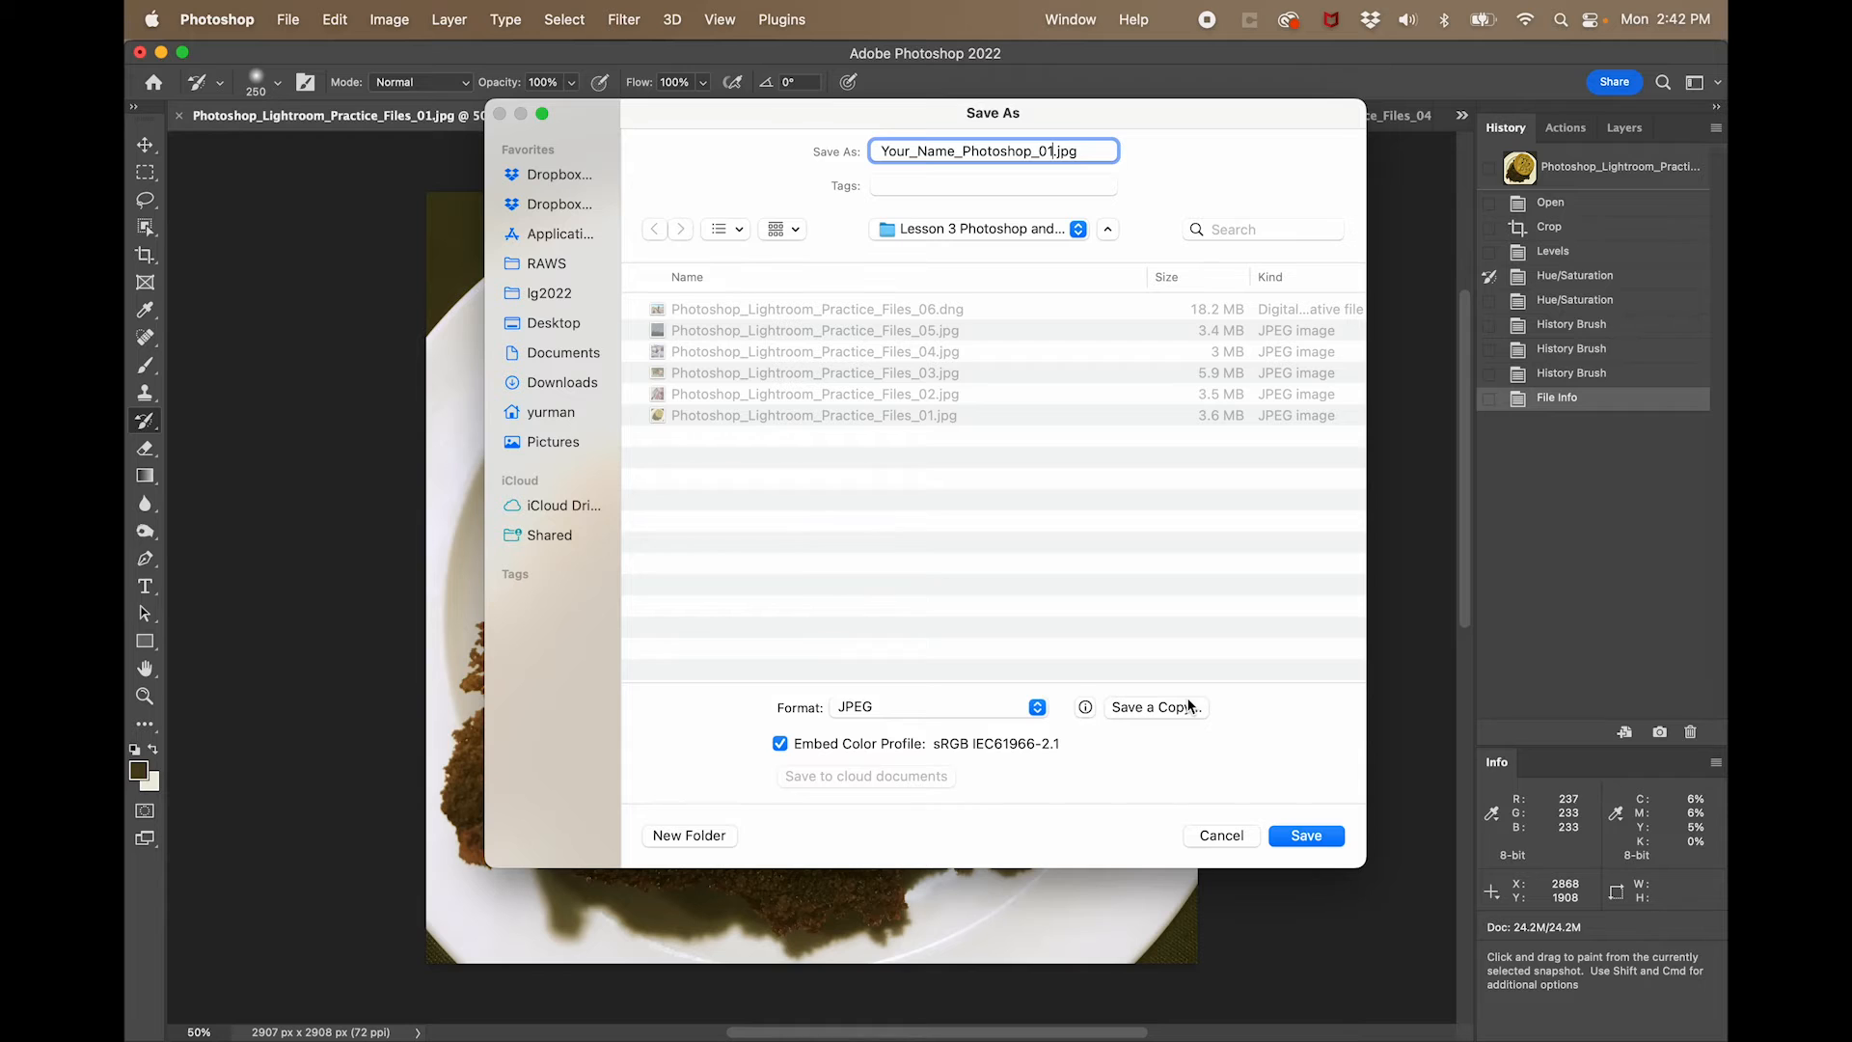
pyautogui.click(1310, 834)
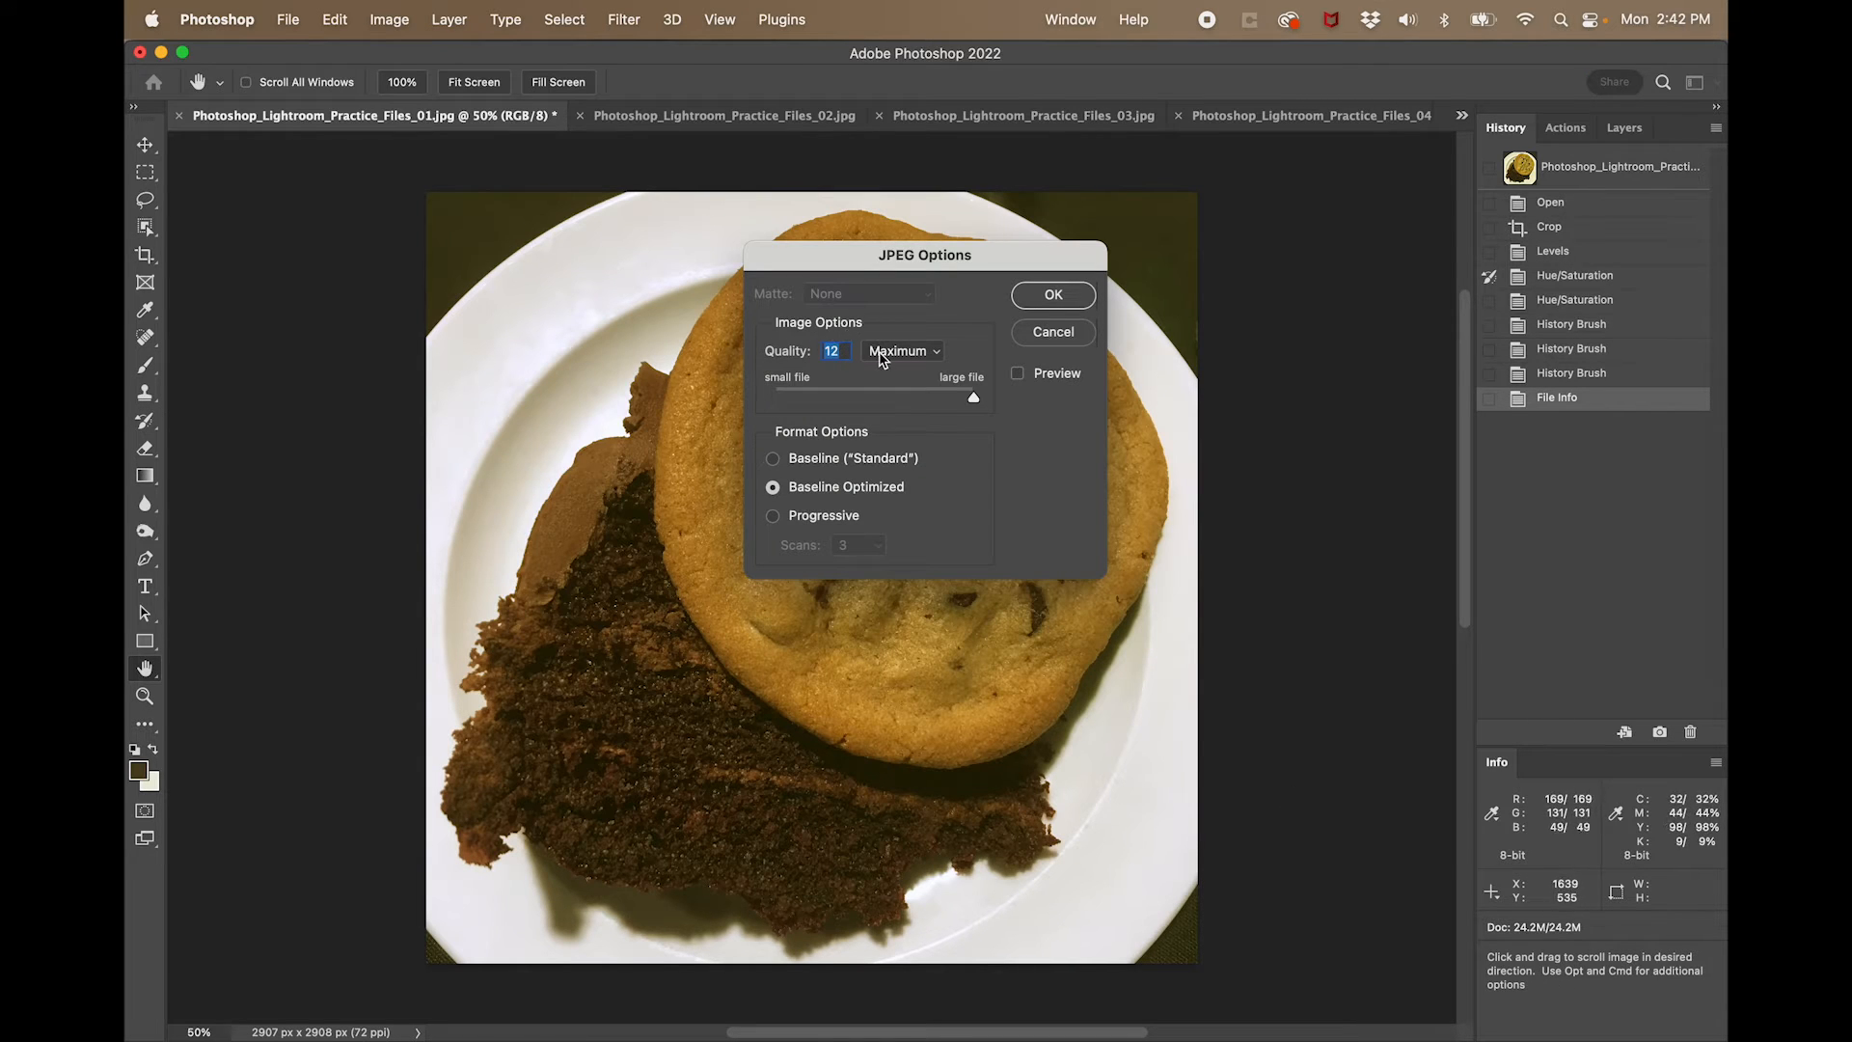
pyautogui.click(1050, 296)
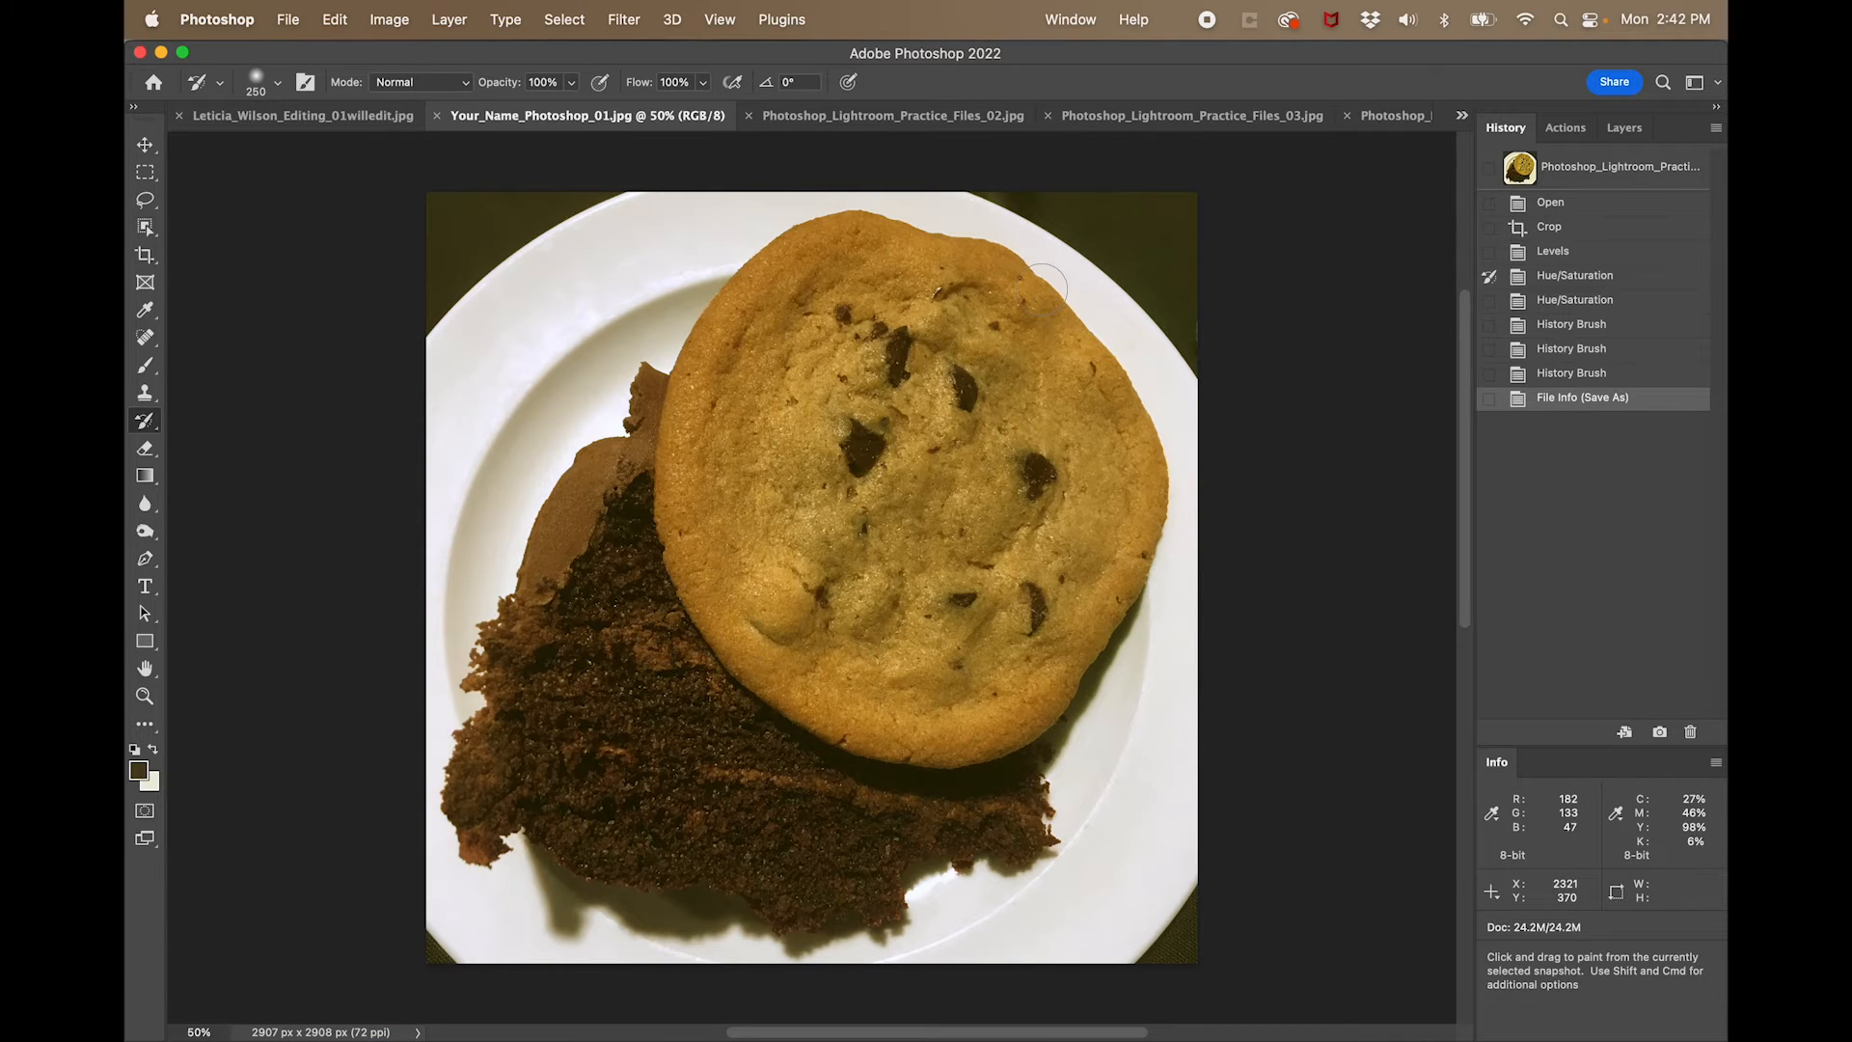
# - Close the other edited photo before the saved cookie photo and switch to Photoshop_Lightroom_Practice_Files_02.jpg
pyautogui.click(359, 116)
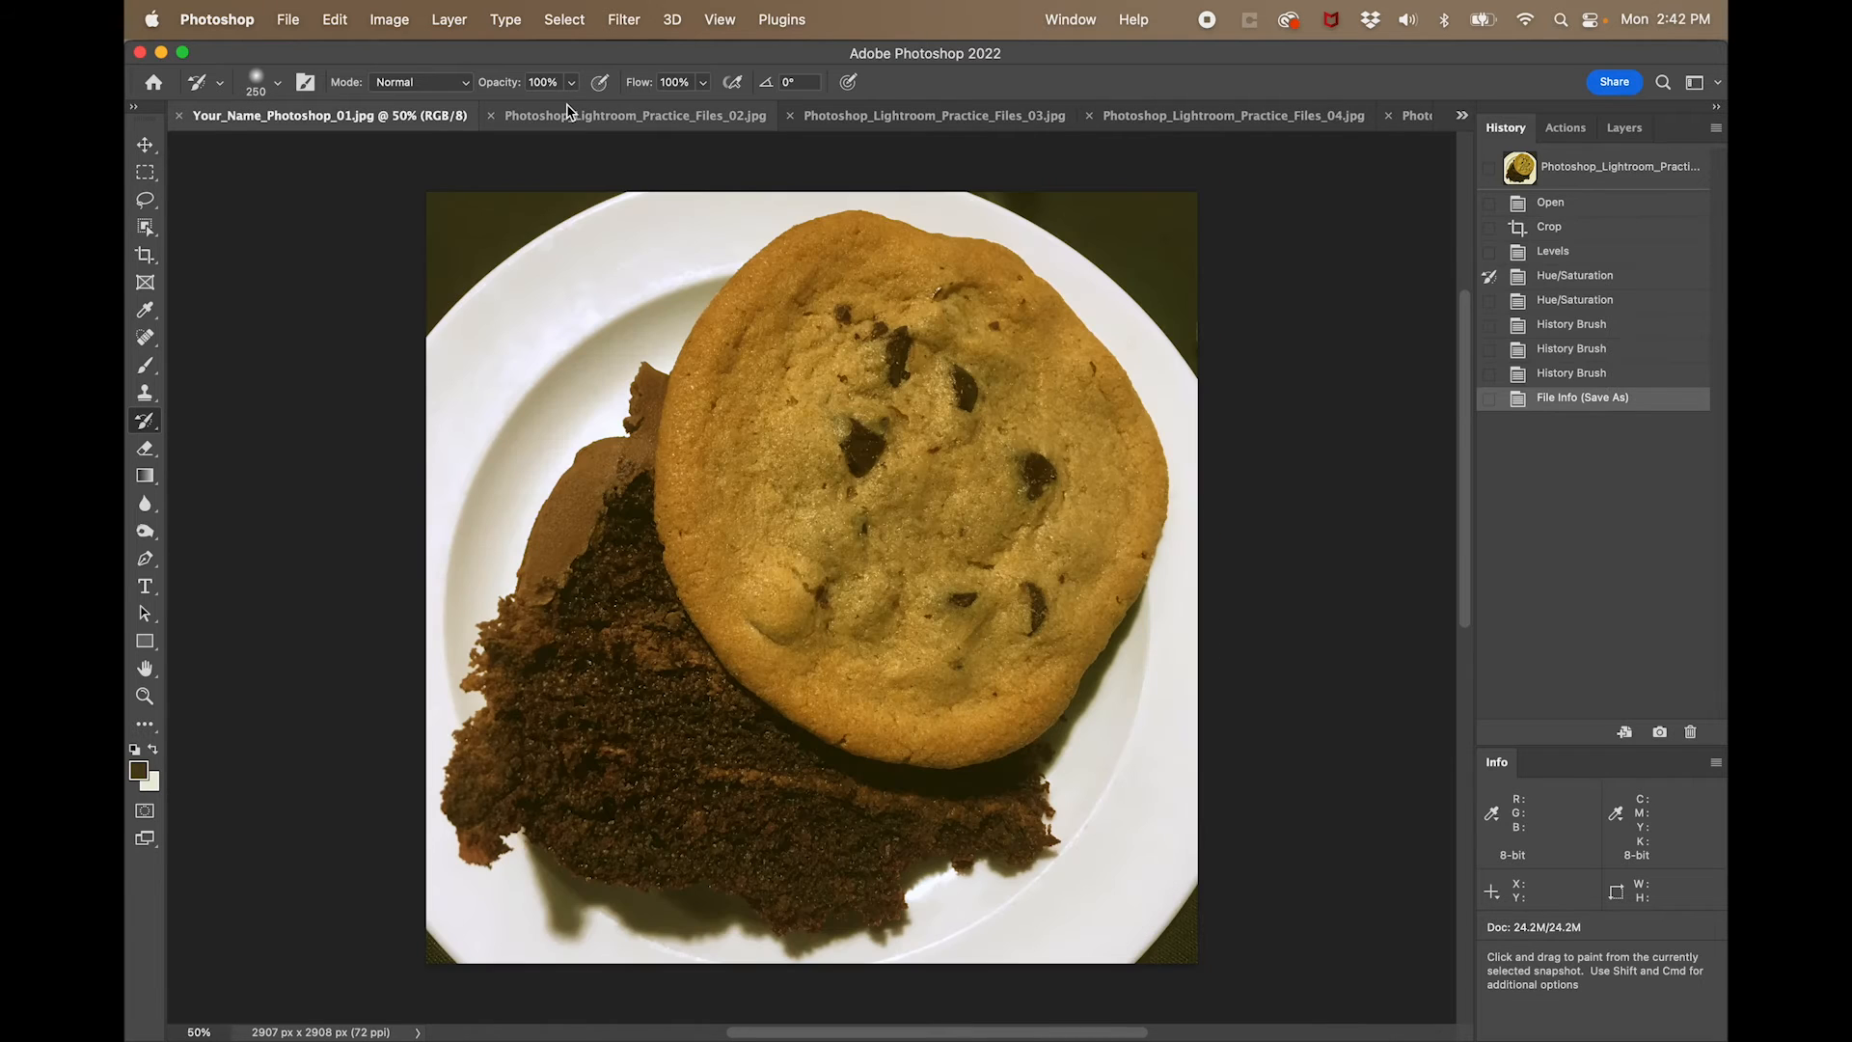
pyautogui.click(598, 118)
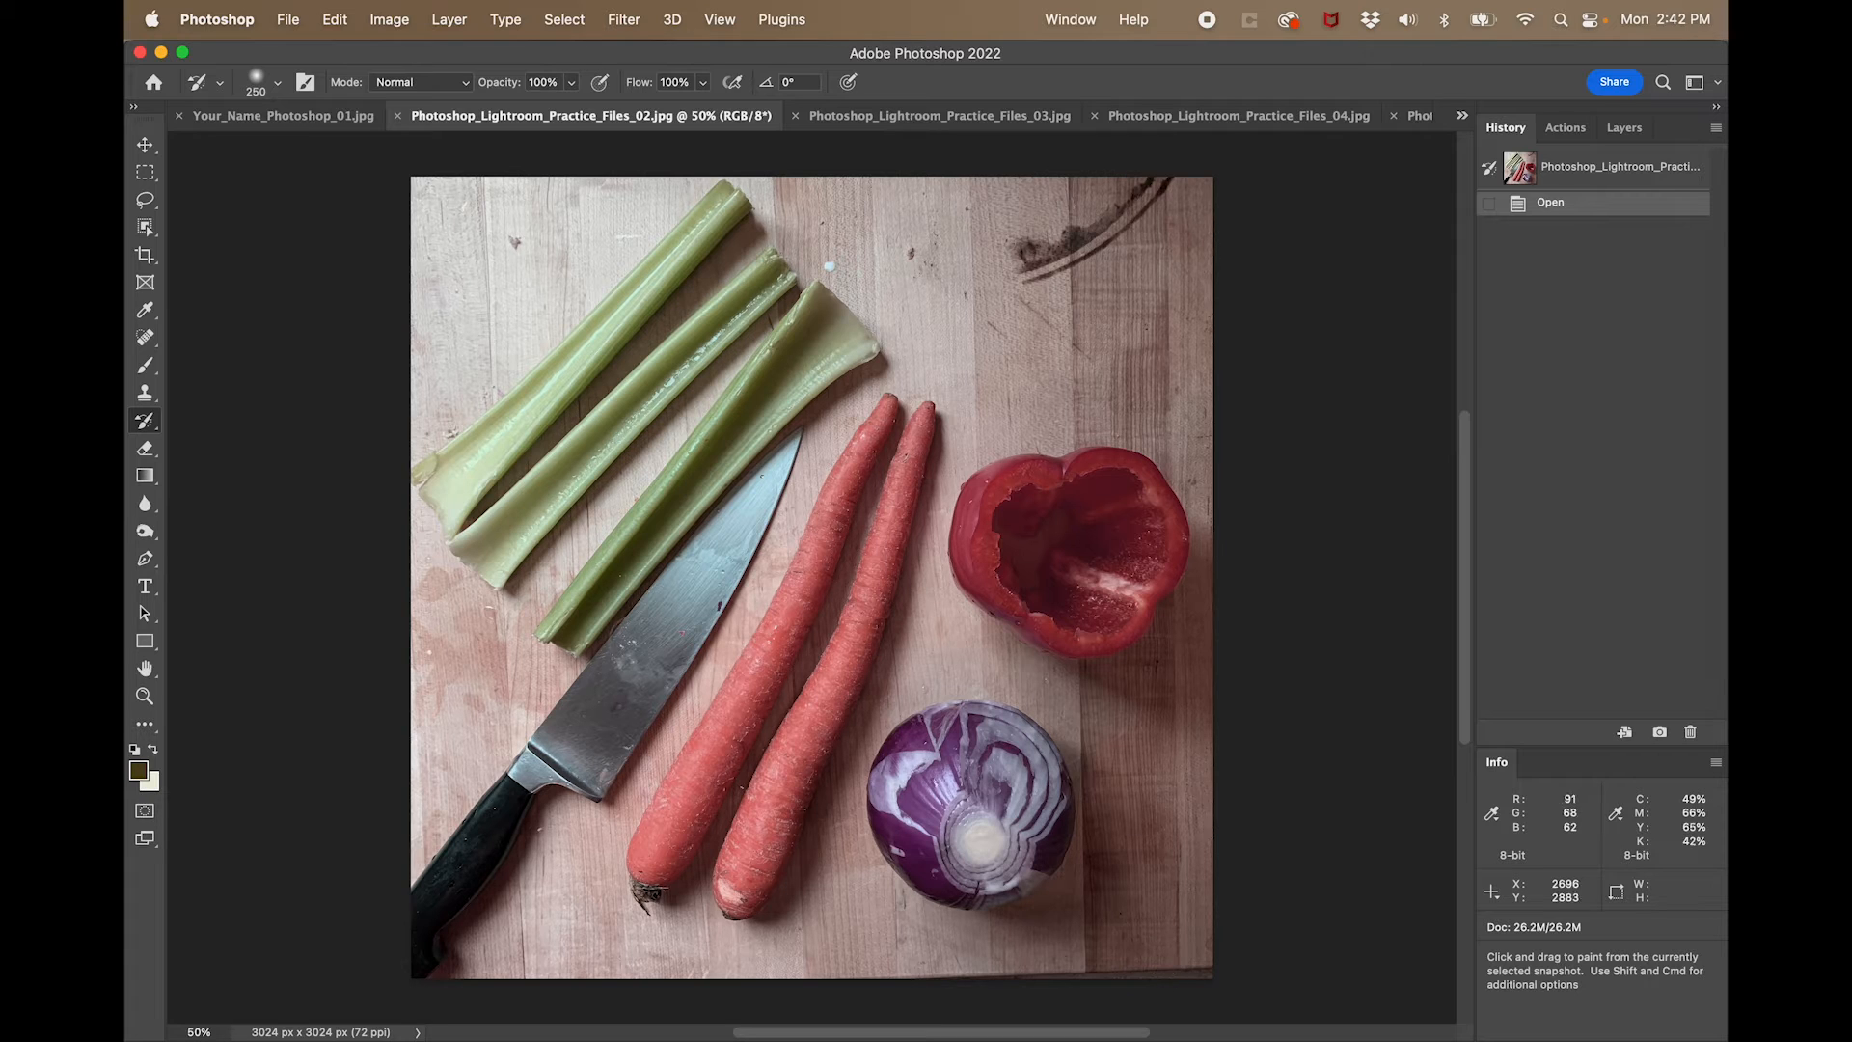
# - Clear the Crop tool's ratio, rotate the vegetable photo by about 0.7° within the crop frame, and apply the crop
pyautogui.click(145, 255)
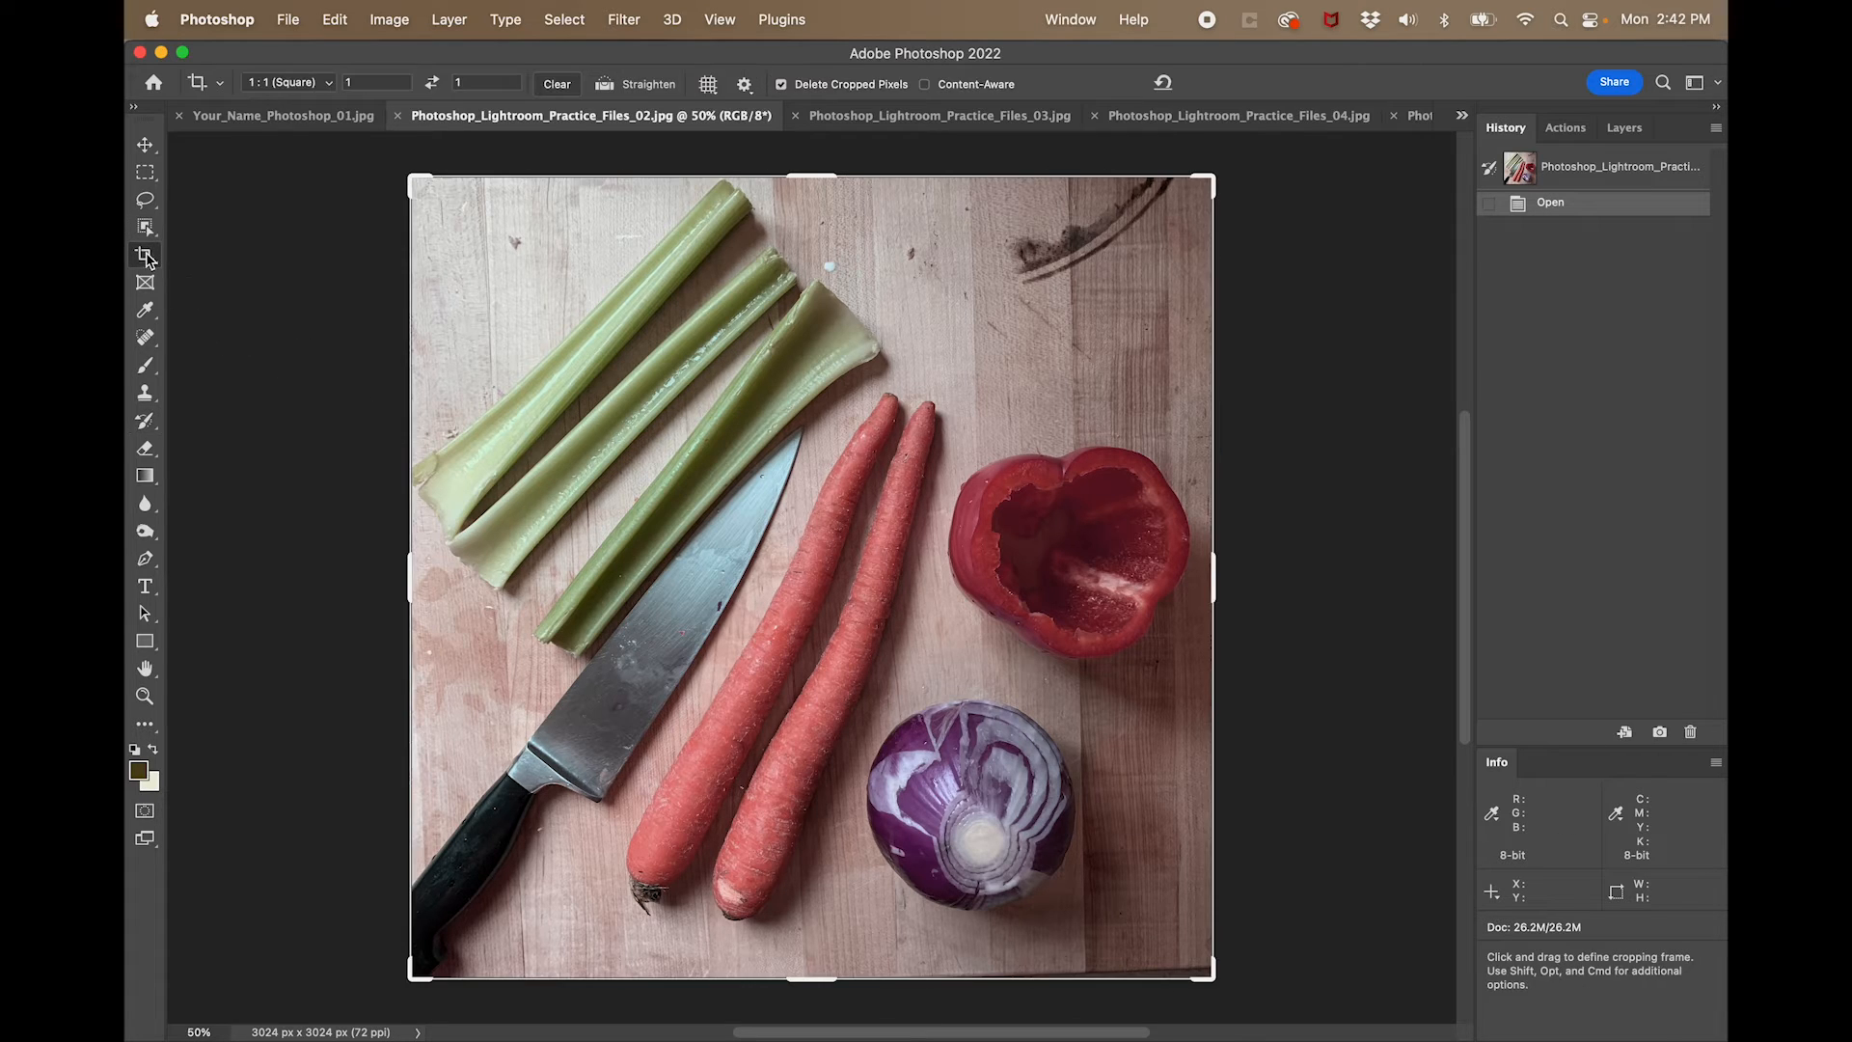
pyautogui.click(563, 85)
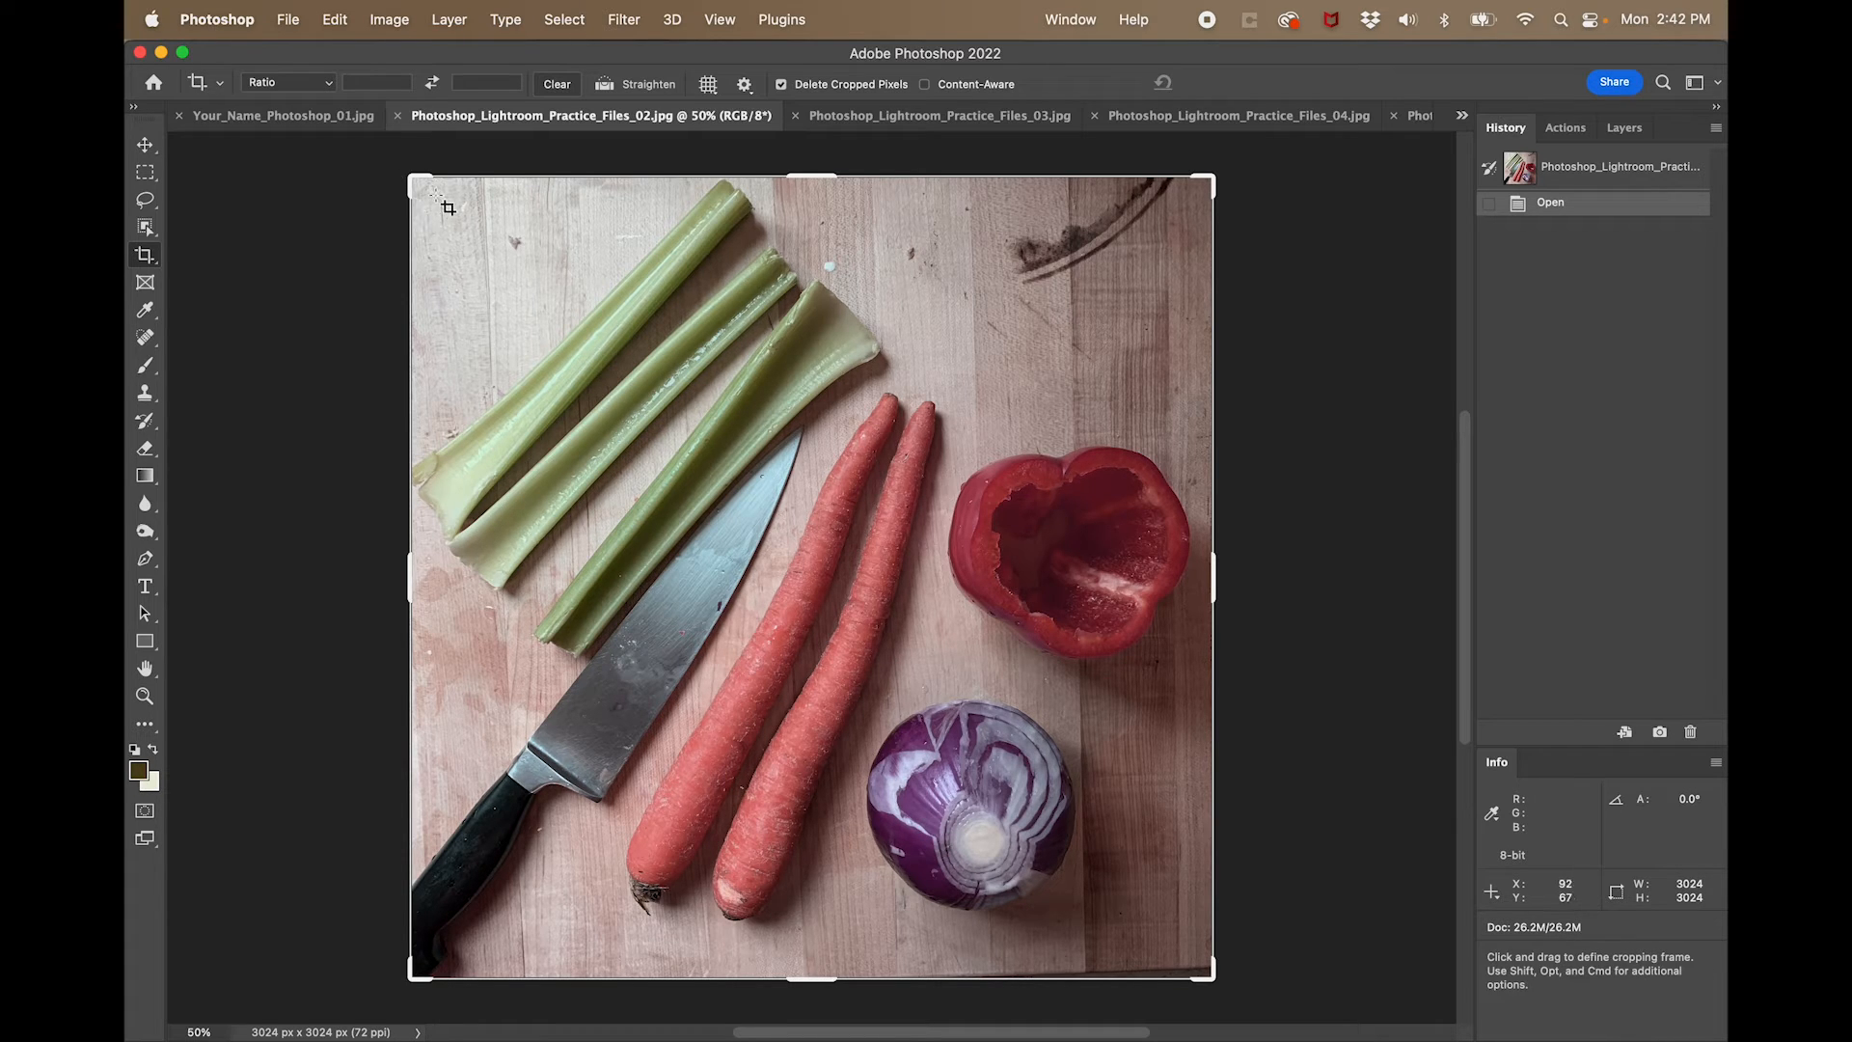
pyautogui.moveTo(395, 170); pyautogui.dragTo(400, 167)
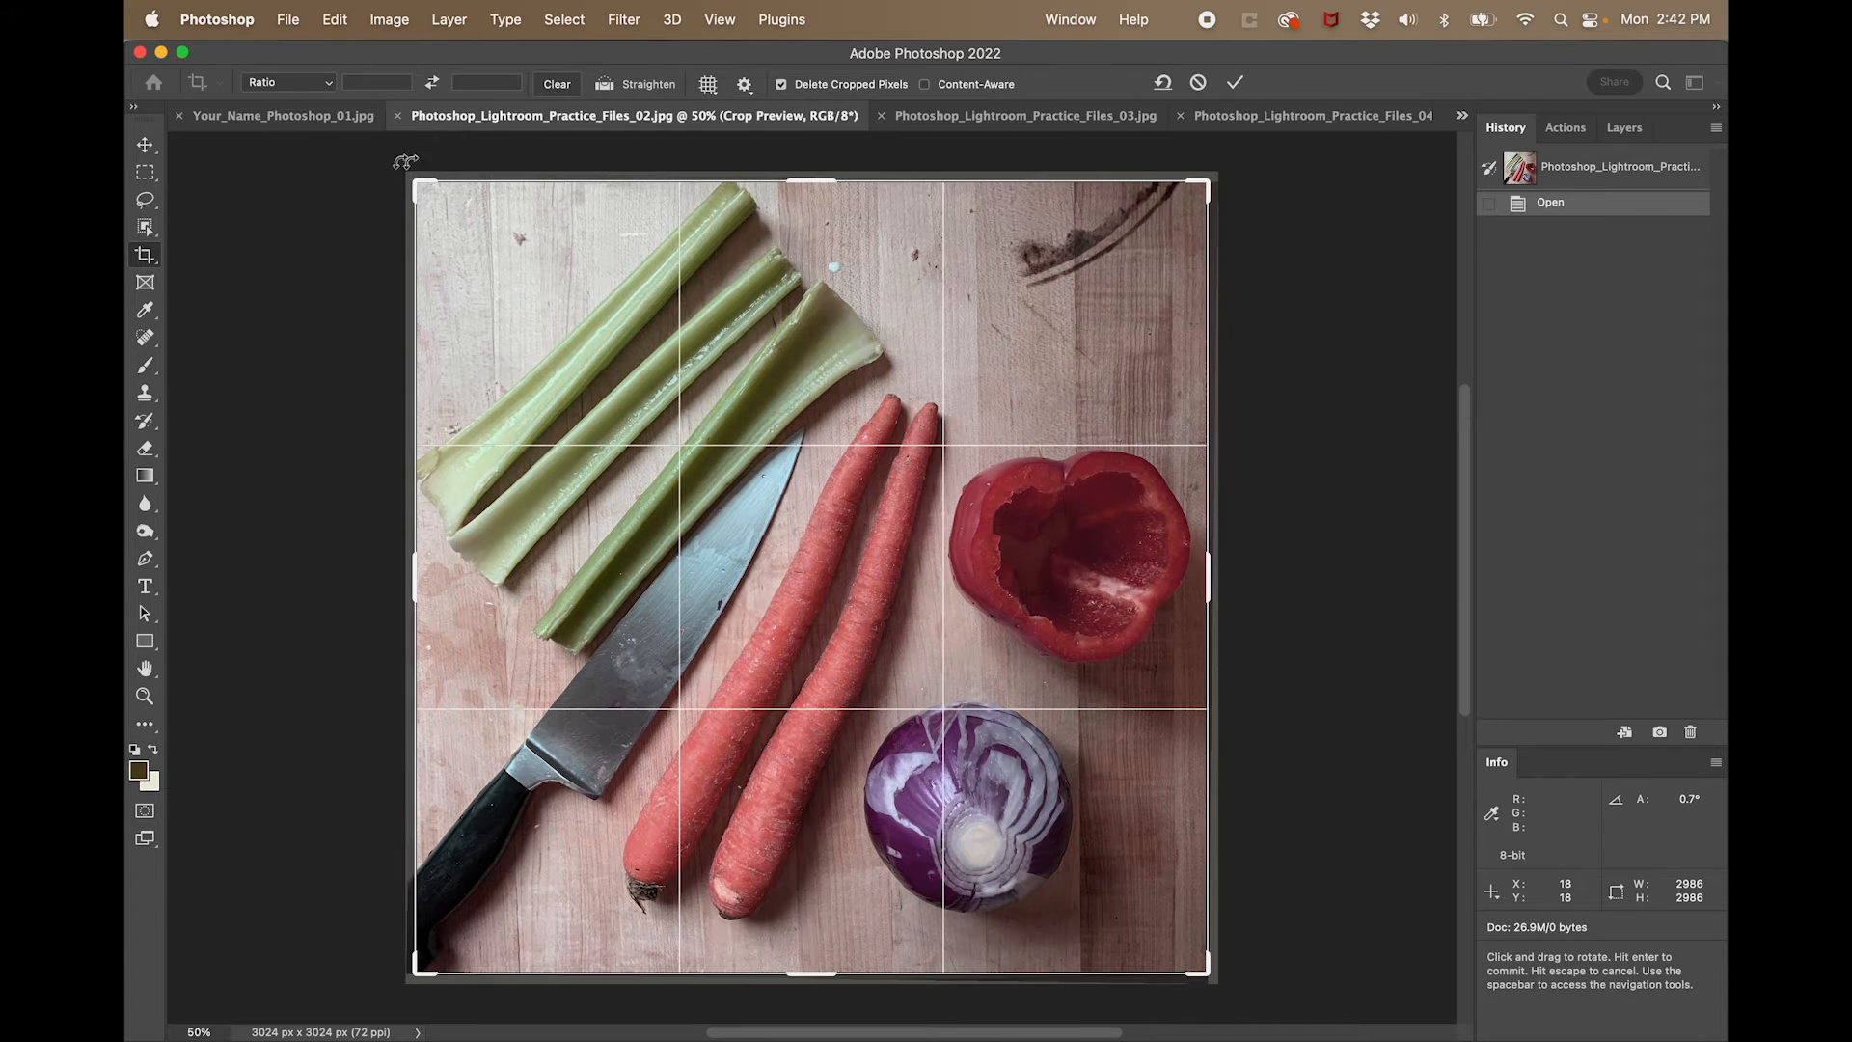
pyautogui.press('Return')
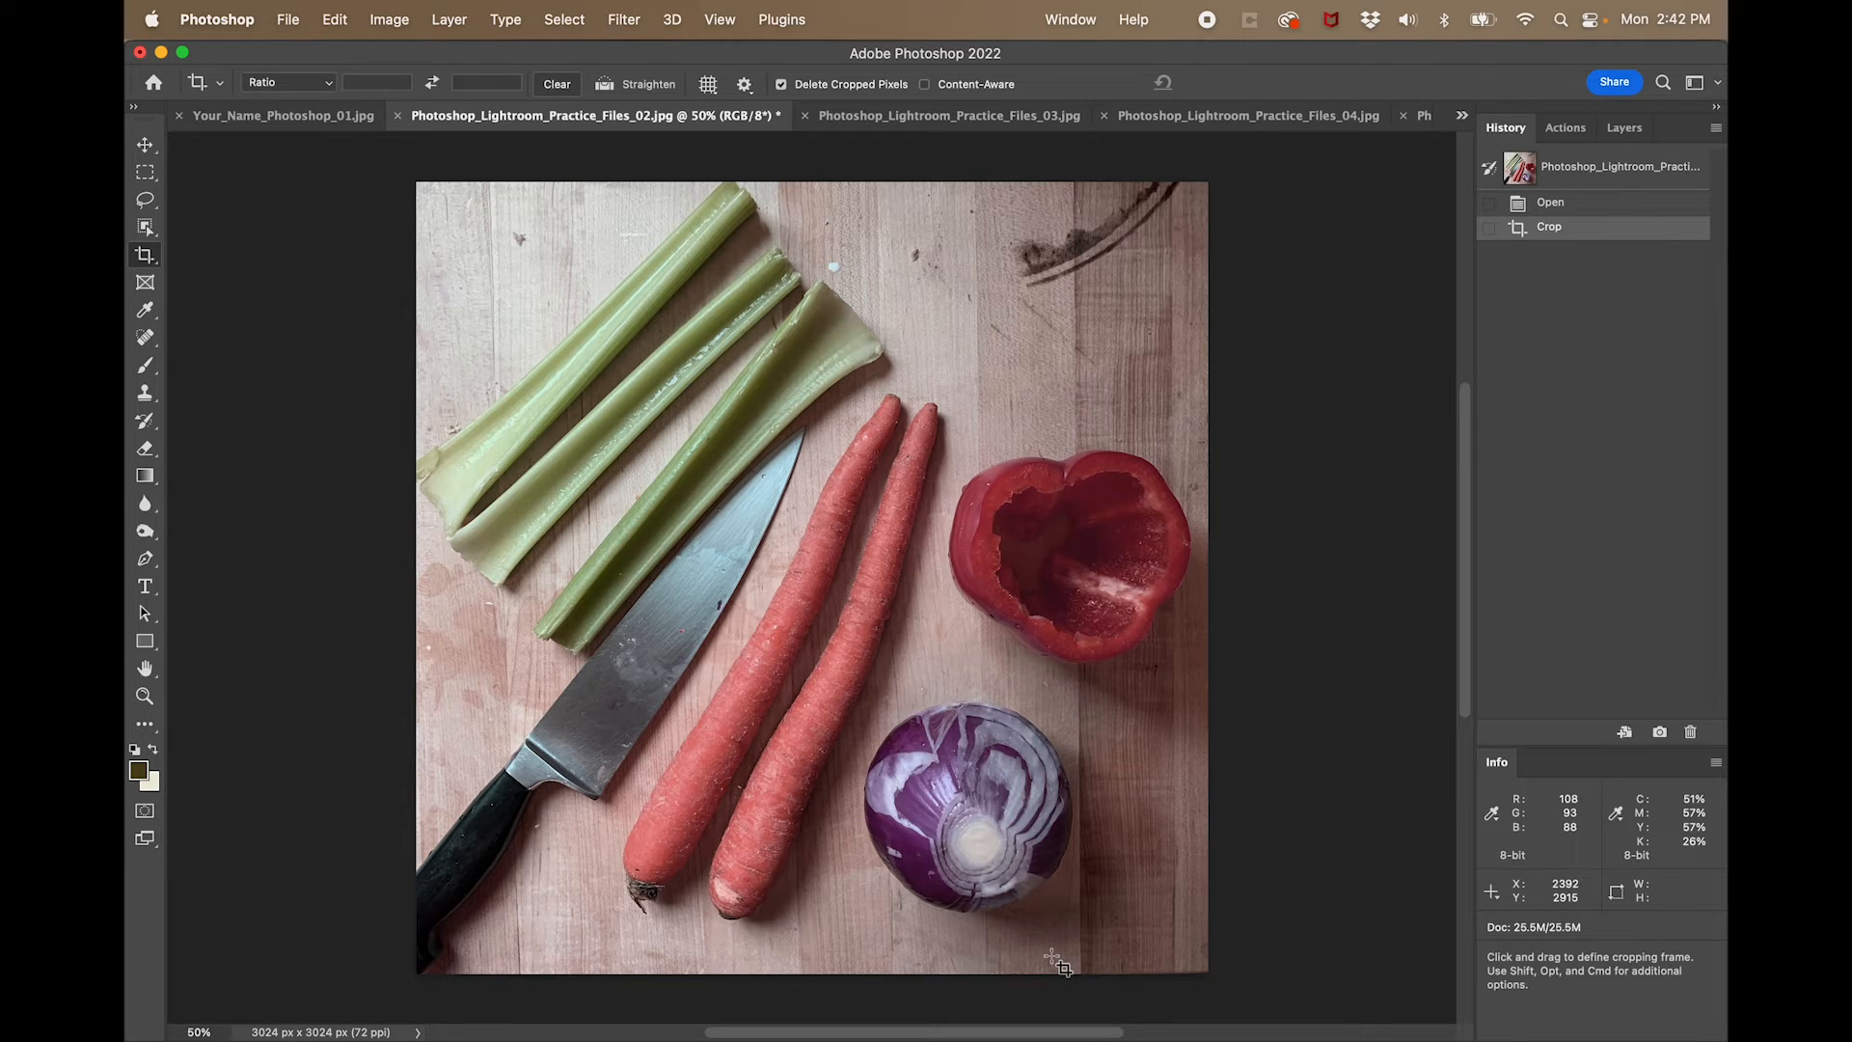
pyautogui.press('super')
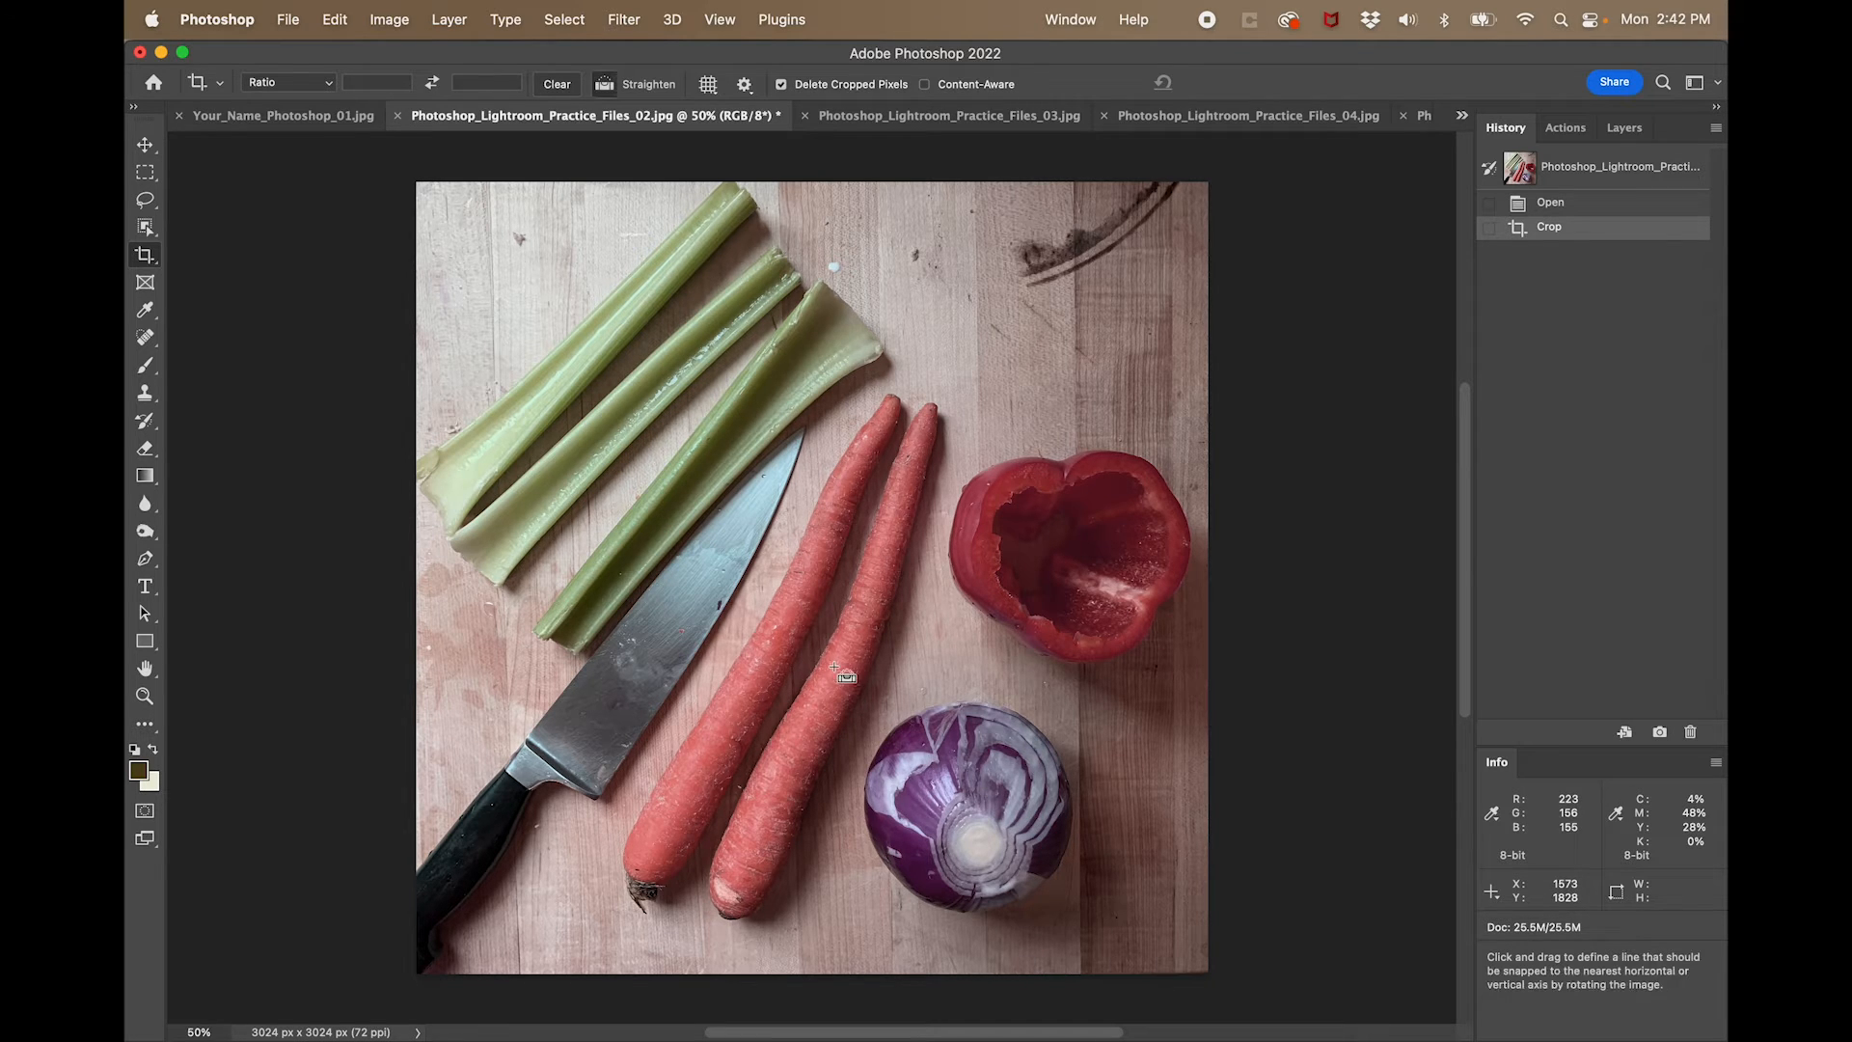
# - Brighten the vegetable photo with Levels, previewing the clipped highlights and applying a white input level of 249
pyautogui.press('super+l')
pyautogui.moveTo(1105, 414); pyautogui.dragTo(1309, 347)
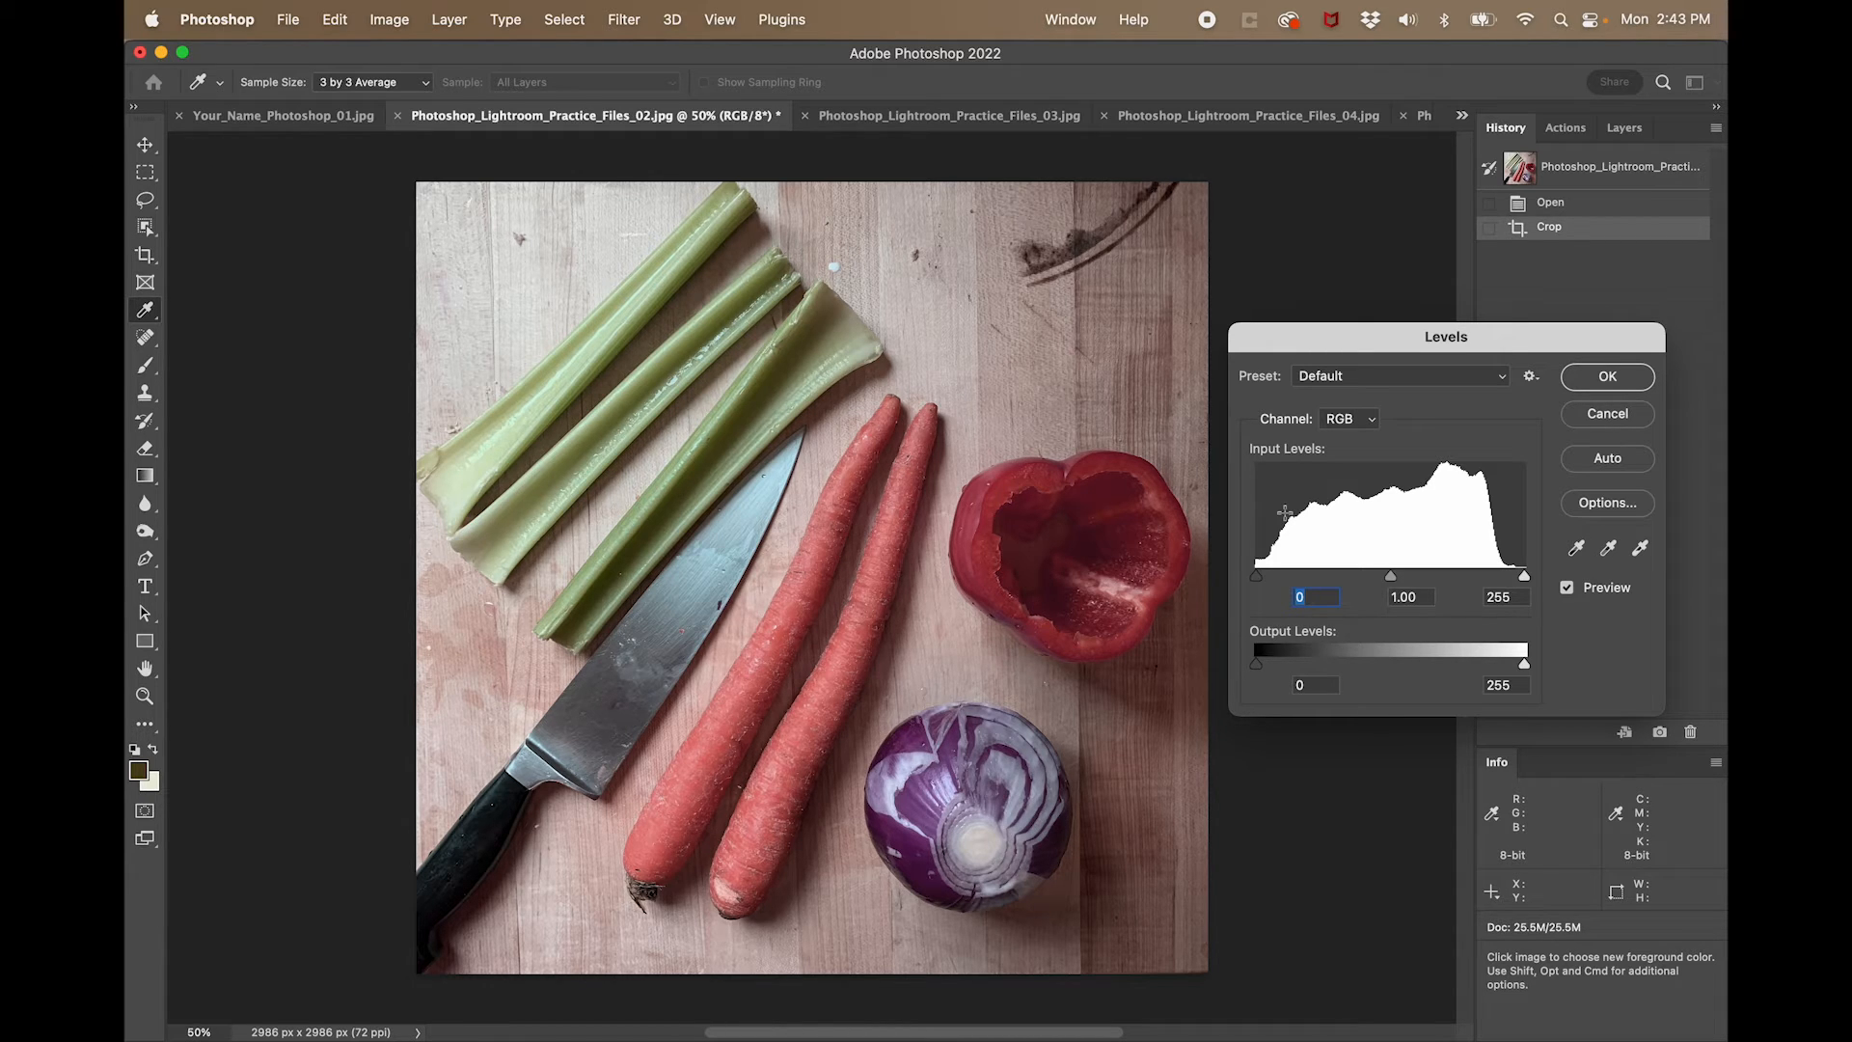
pyautogui.moveTo(1521, 581); pyautogui.dragTo(1517, 582)
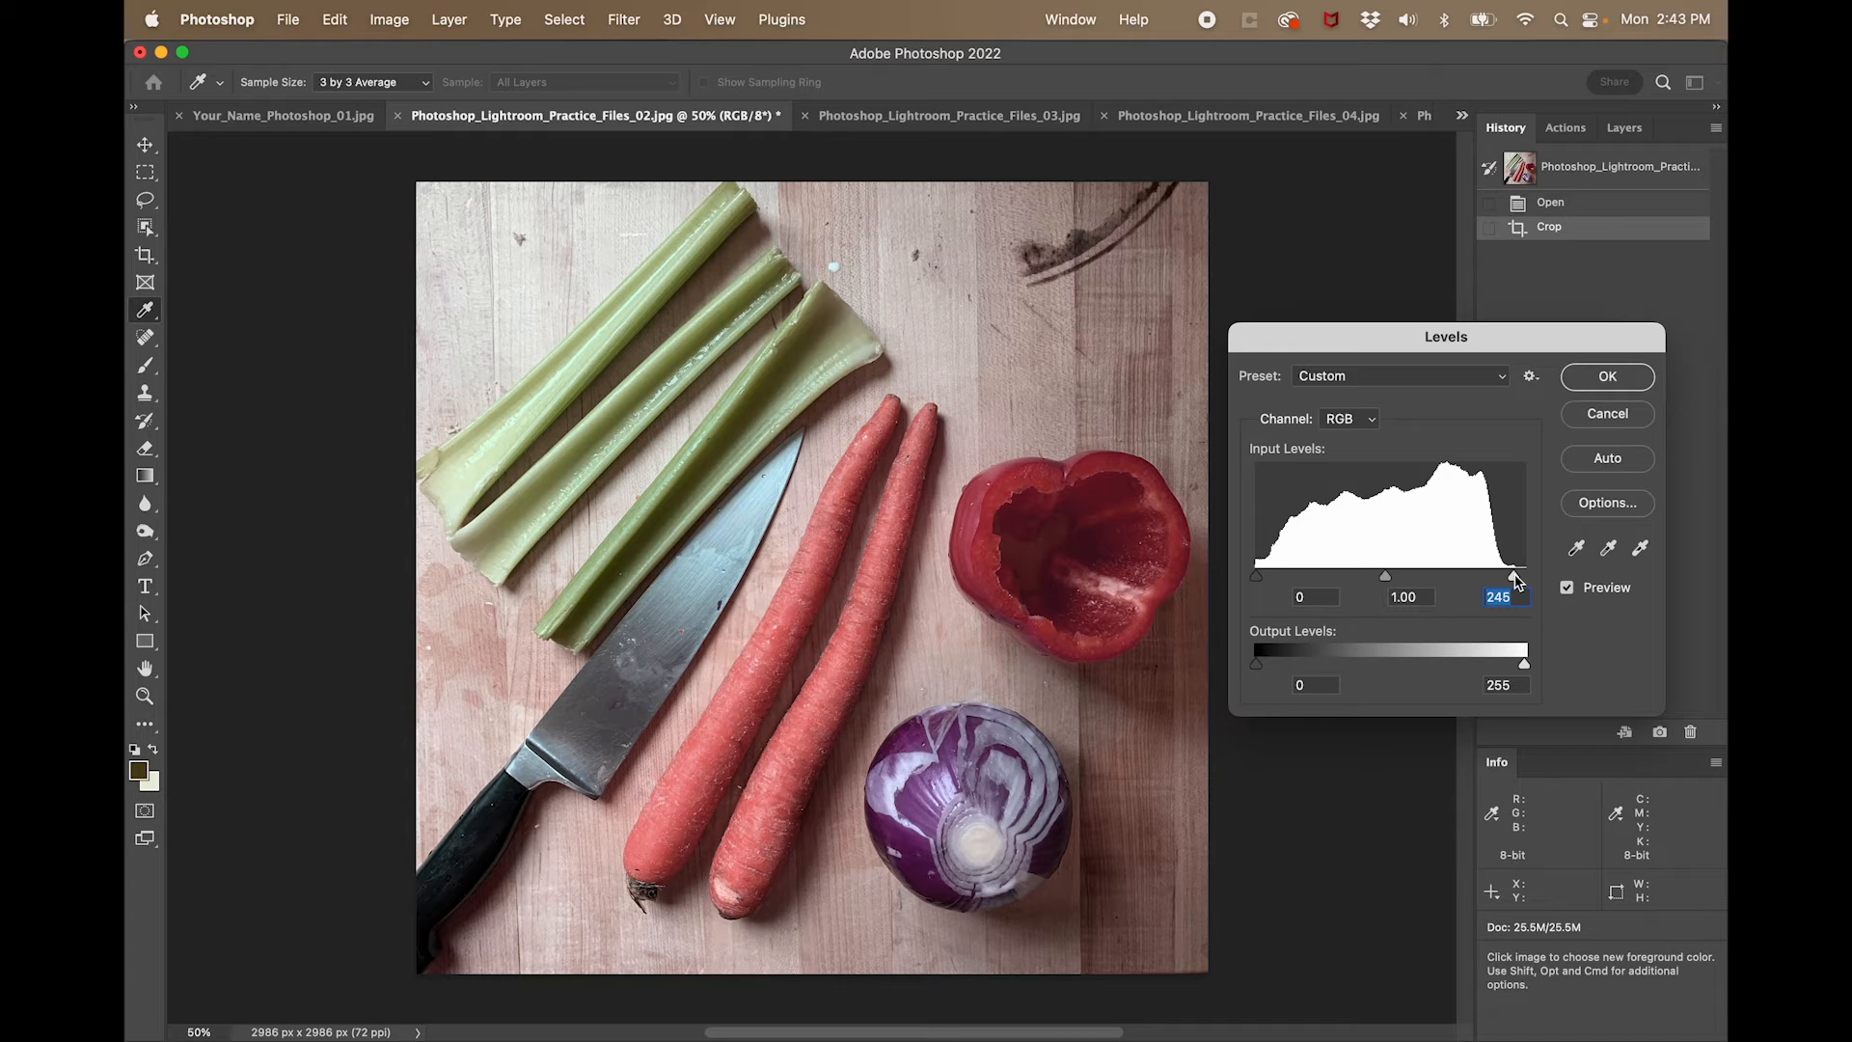
pyautogui.press('alt')
pyautogui.moveTo(1517, 582)
pyautogui.mouseDown()
pyautogui.moveTo(1553, 587)
pyautogui.moveTo(1509, 579)
pyautogui.mouseUp()
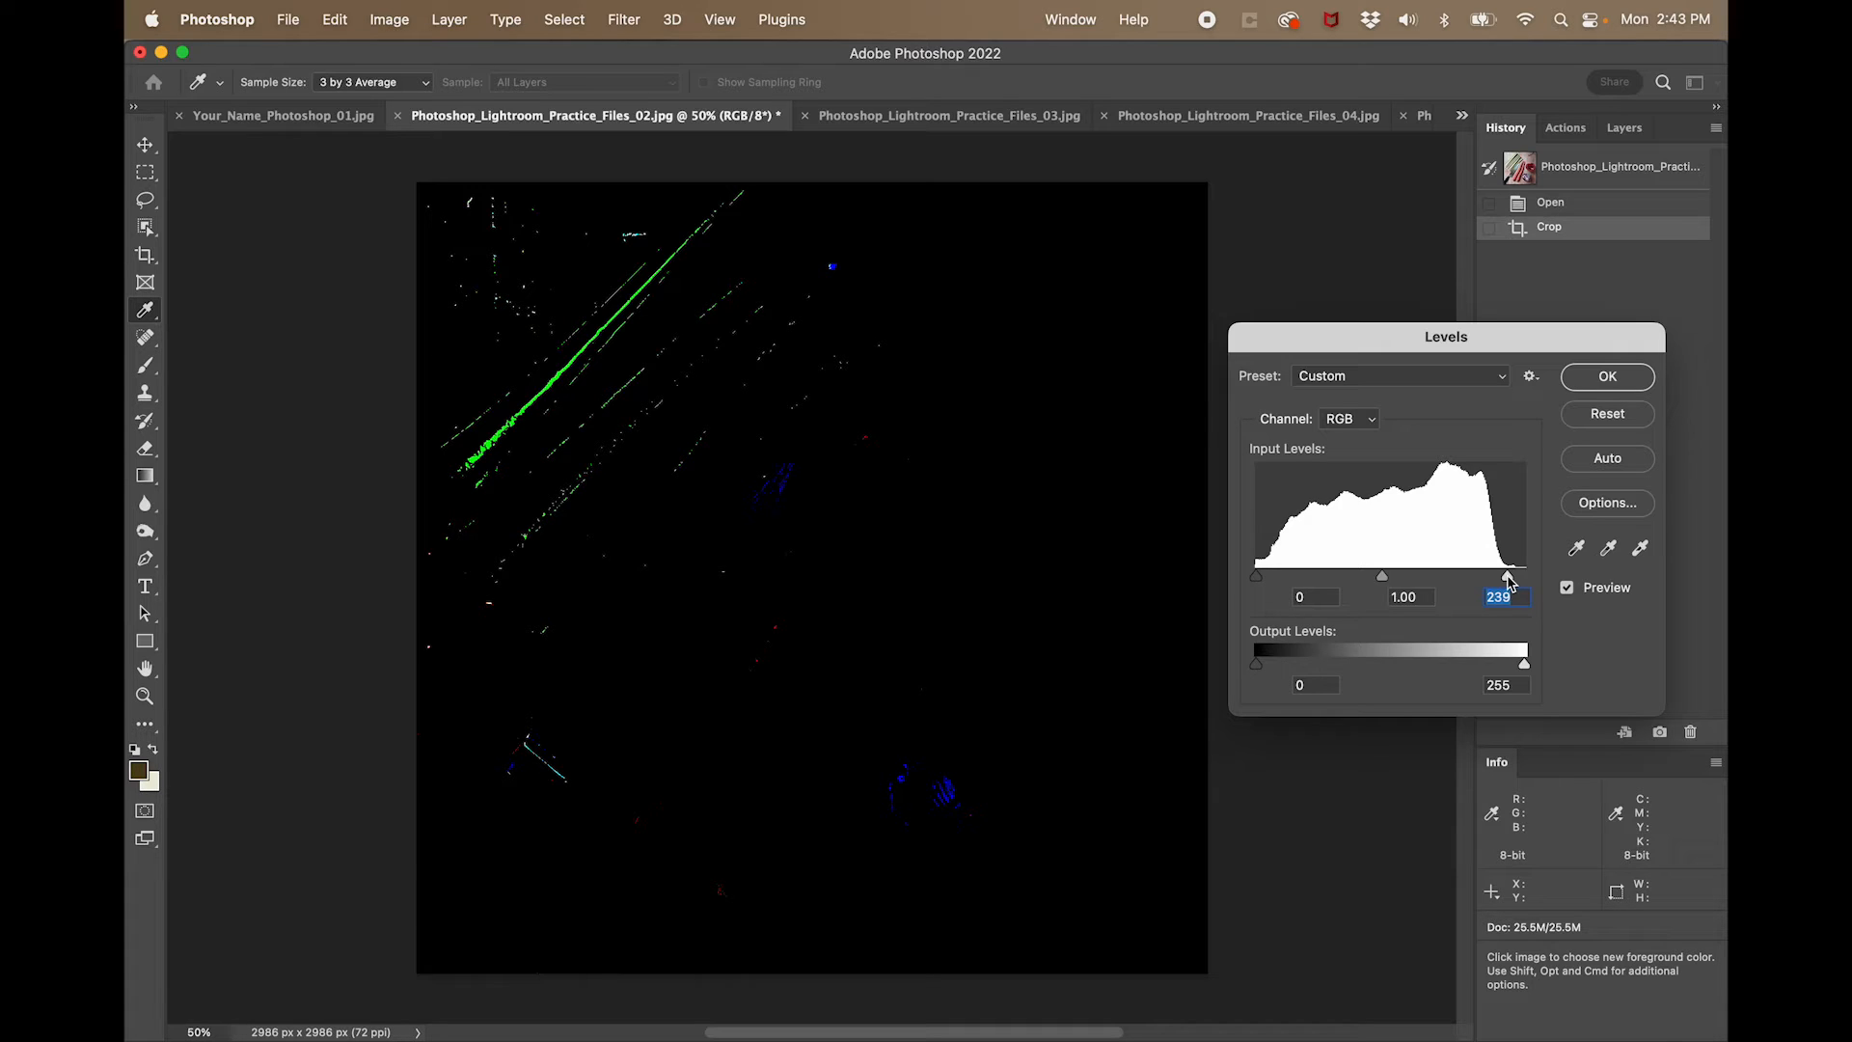
pyautogui.moveTo(1510, 580); pyautogui.dragTo(1483, 579)
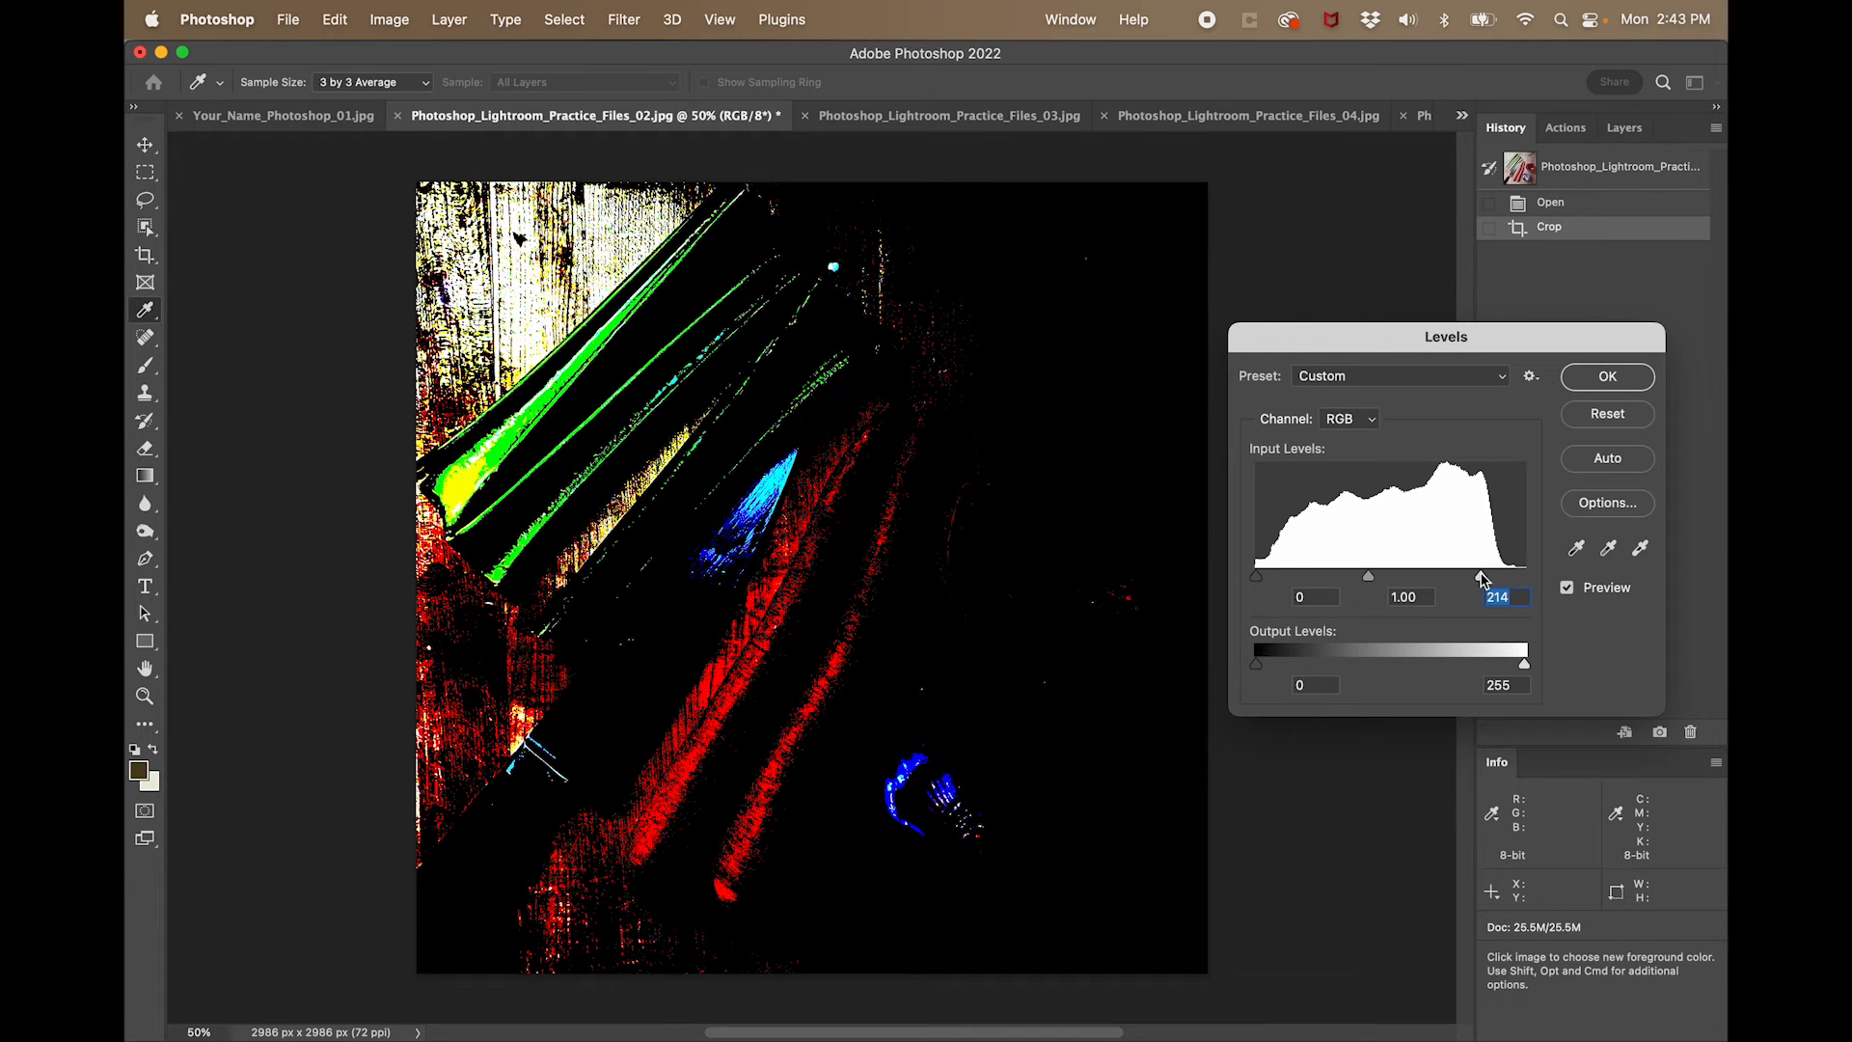
pyautogui.moveTo(1483, 578); pyautogui.dragTo(1520, 586)
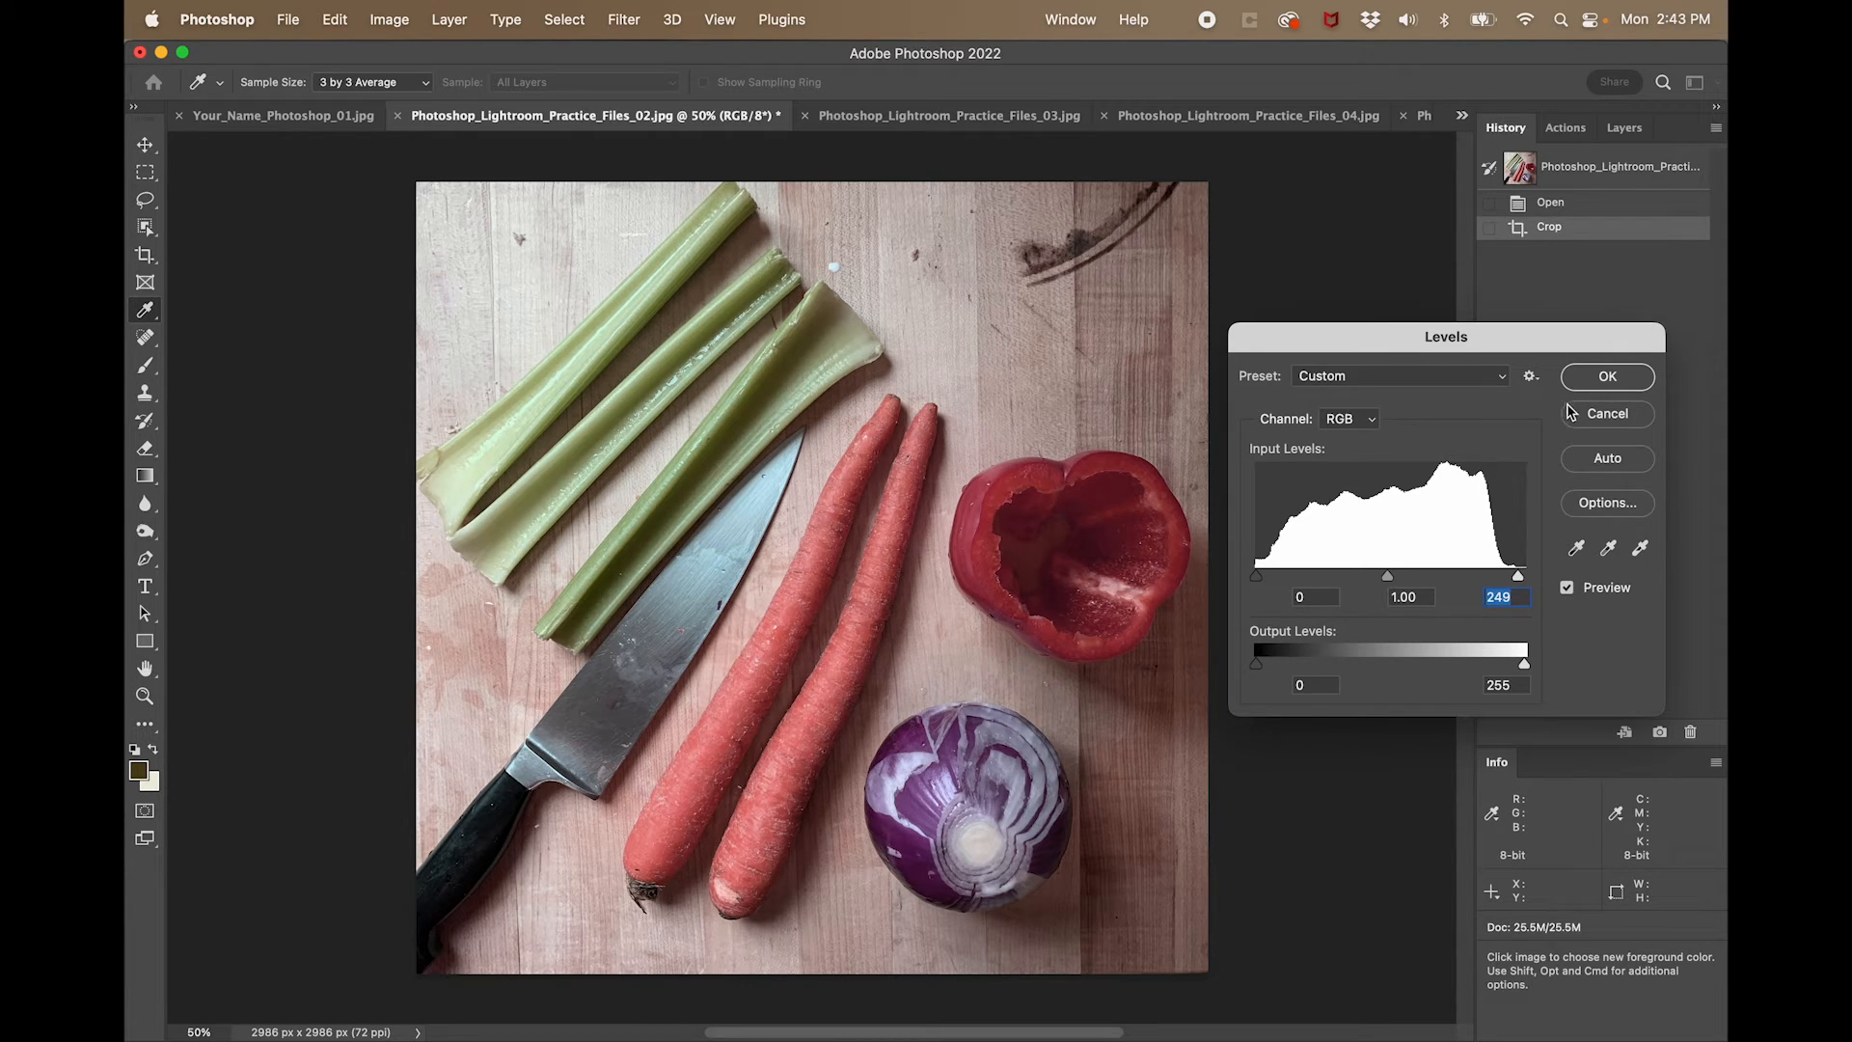
pyautogui.click(1607, 376)
pyautogui.press('c')
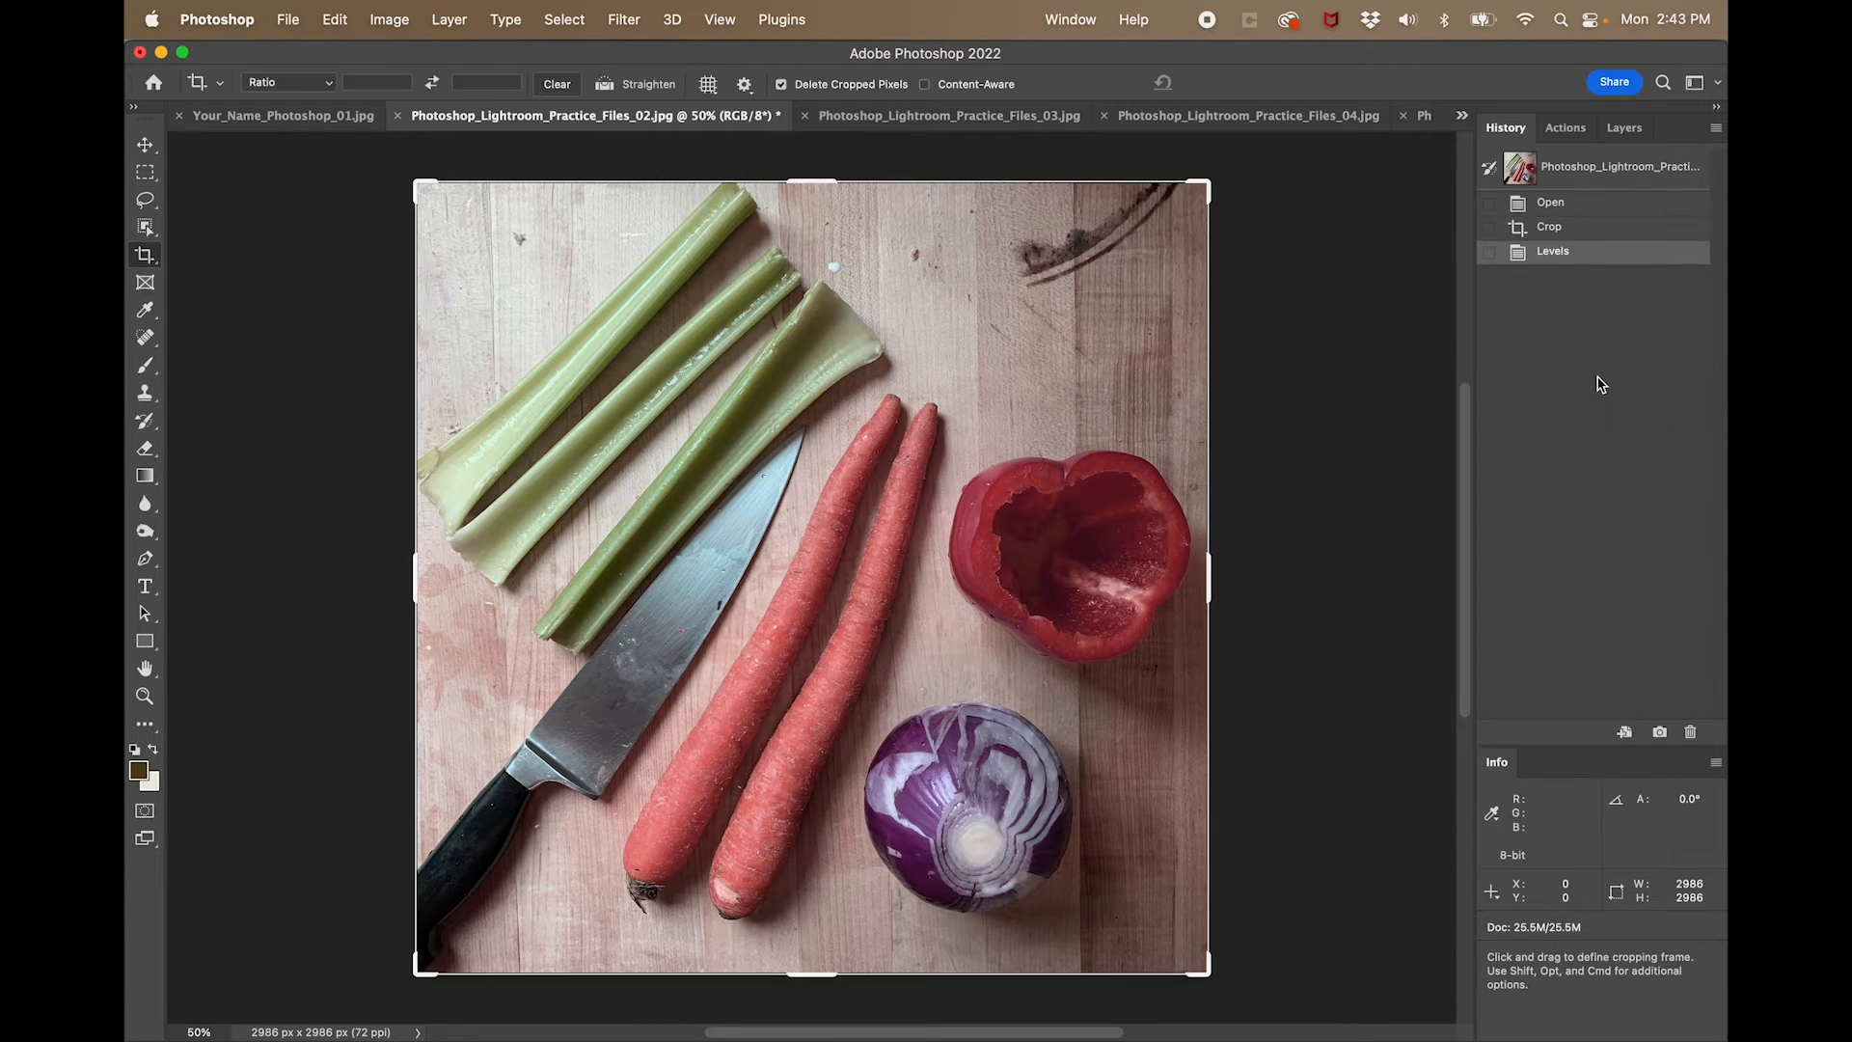
# - Compare the vegetable photo before and after the Levels adjustment using its history states
pyautogui.click(1600, 228)
pyautogui.click(1603, 255)
pyautogui.click(1601, 229)
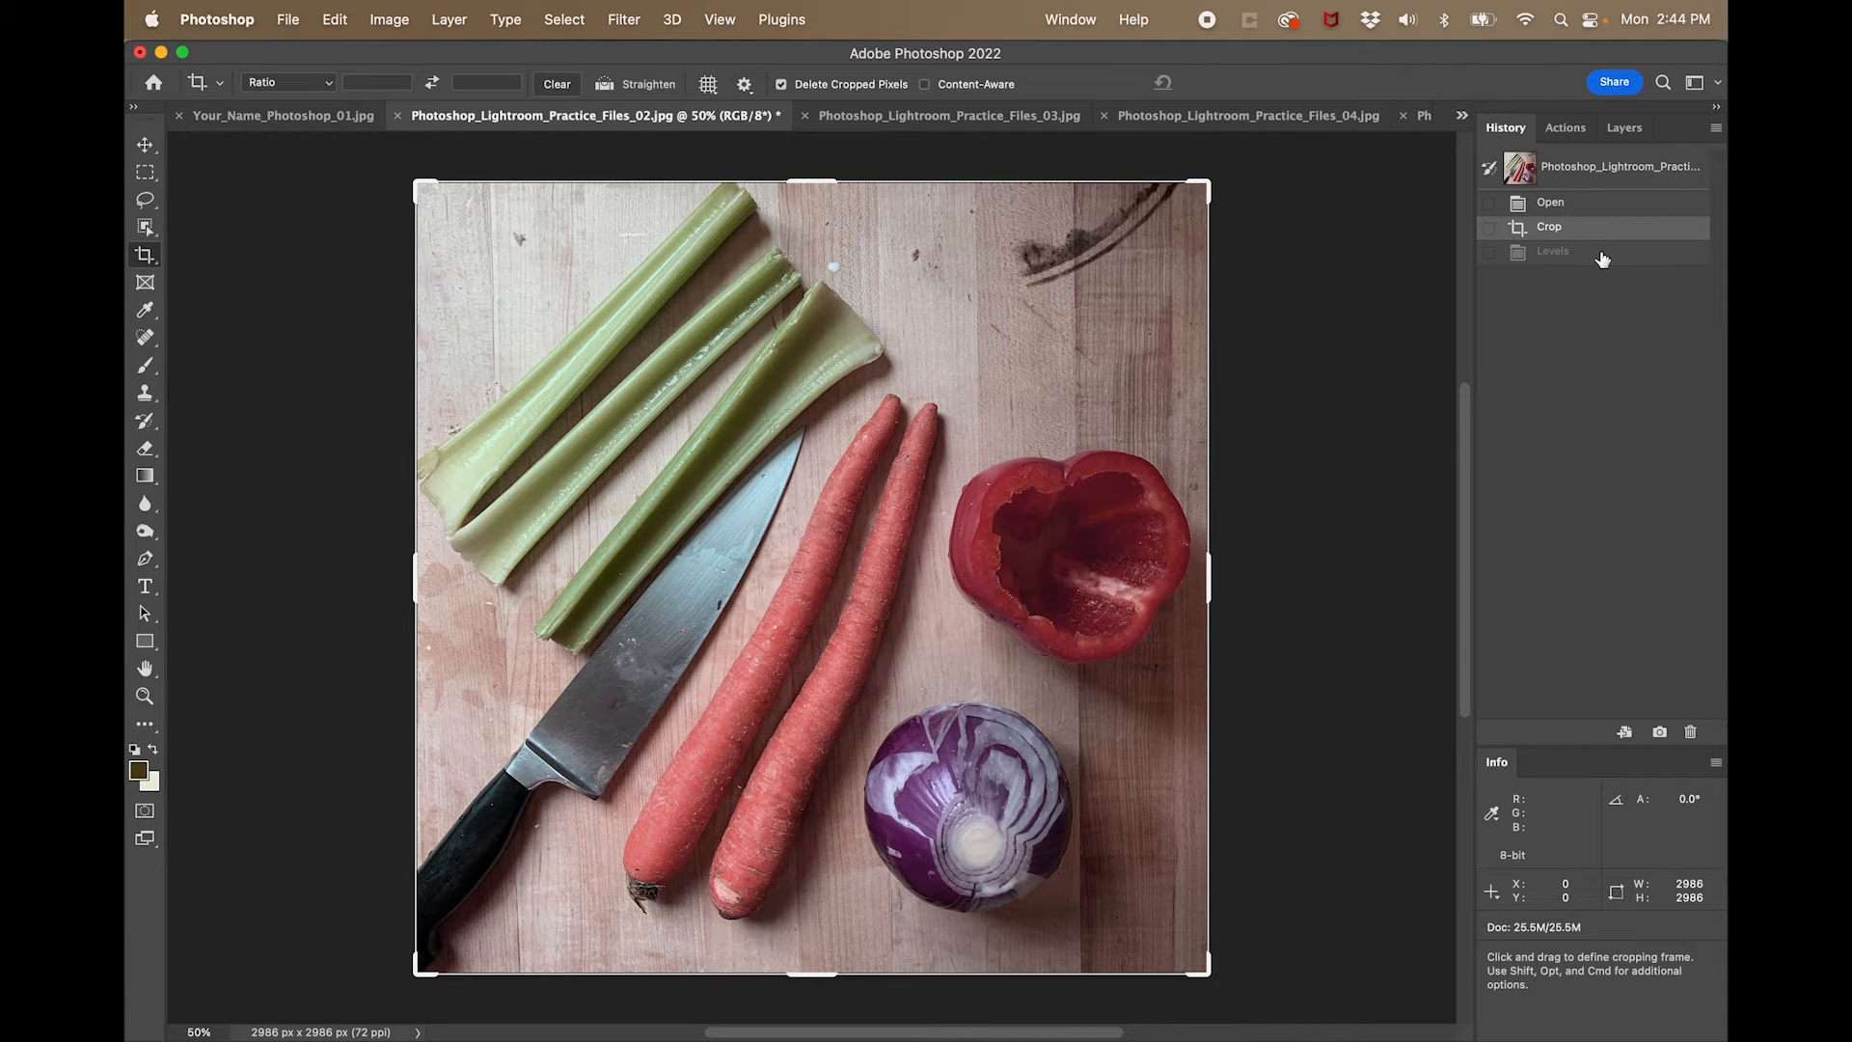
pyautogui.click(1599, 248)
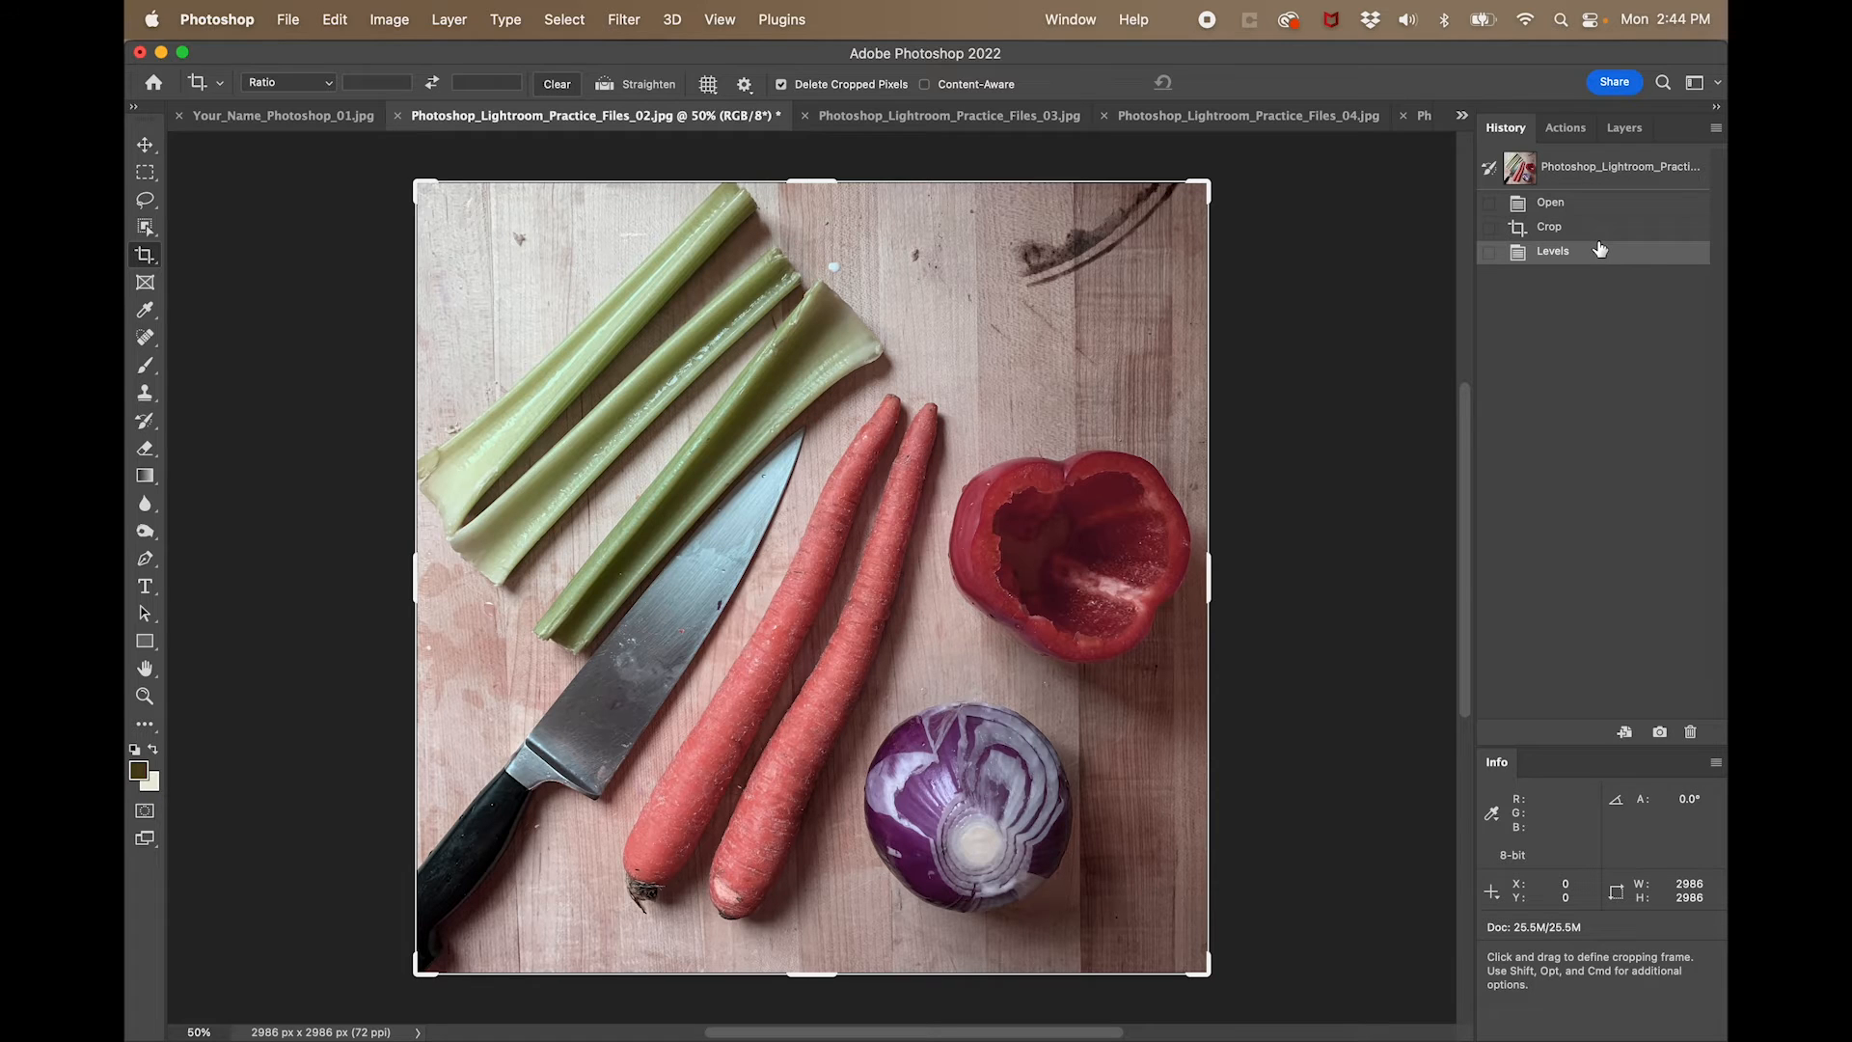
# - Apply a second Levels adjustment with the white input level at 237 and black at 0, after trying black at 38
pyautogui.press('super+l')
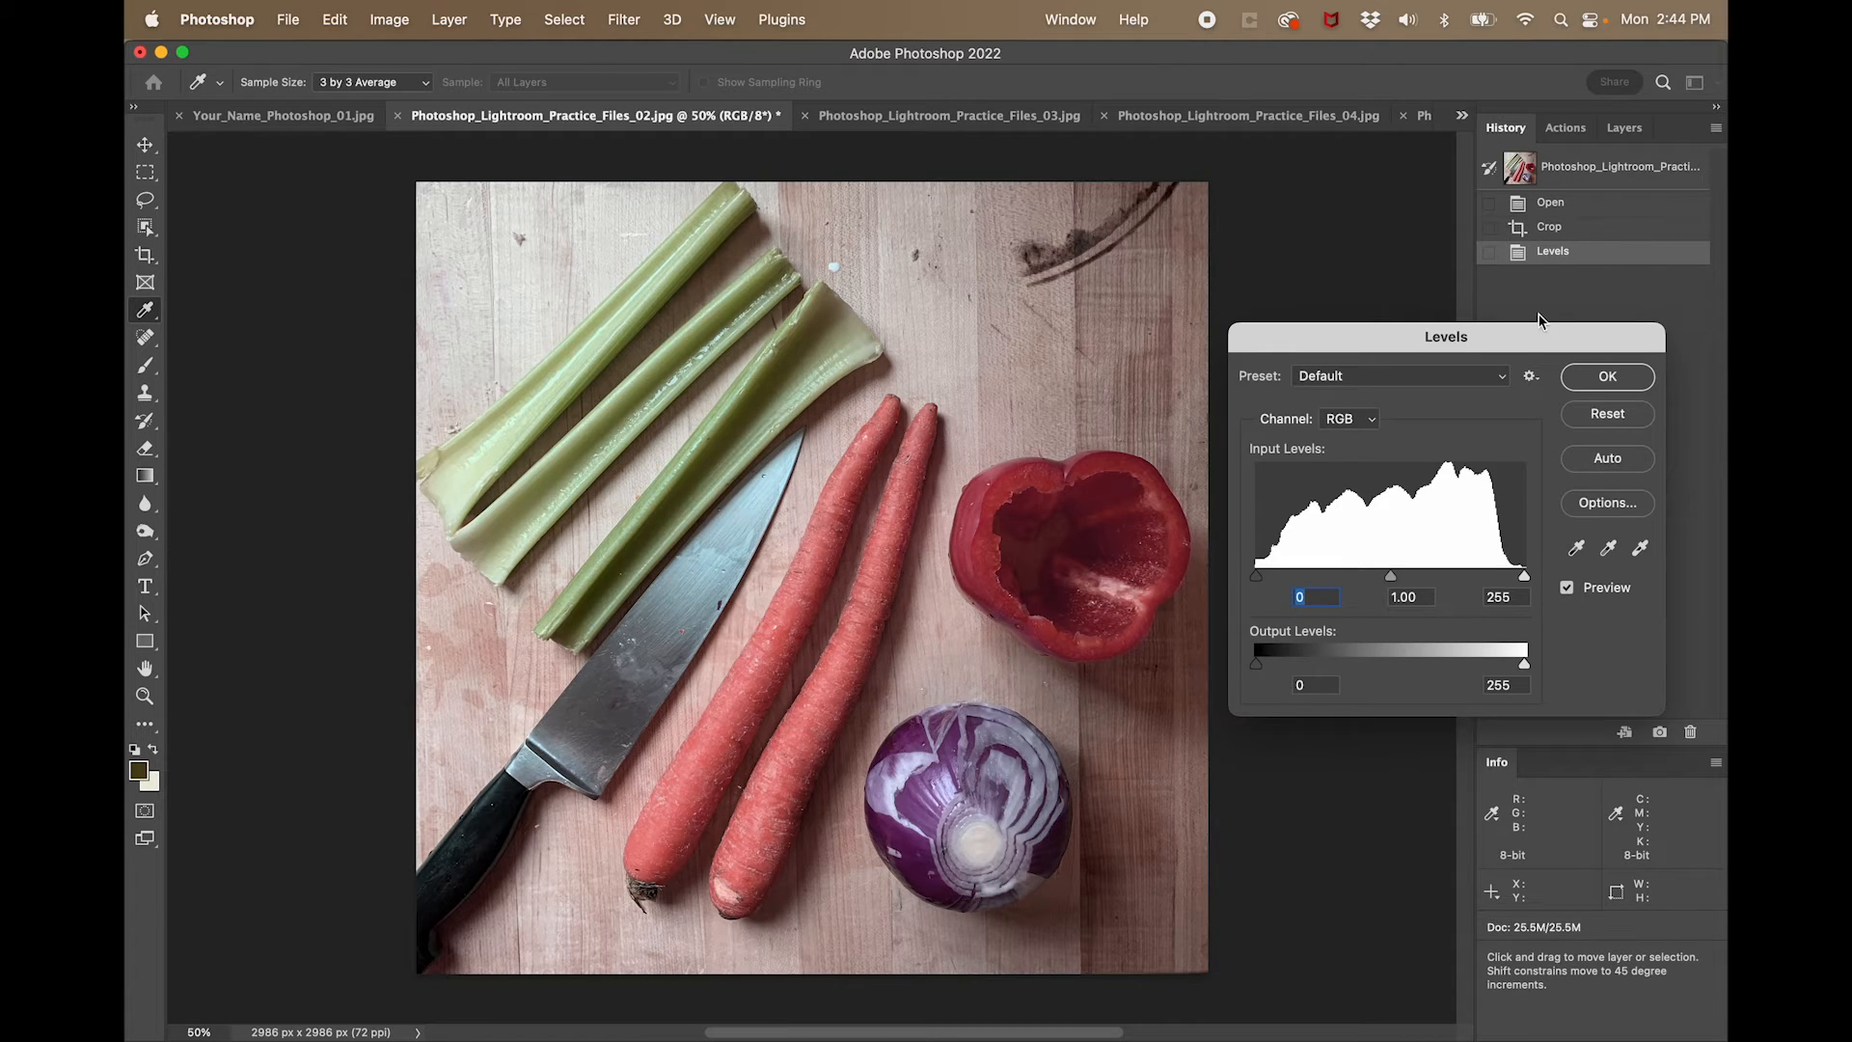
pyautogui.moveTo(1524, 576); pyautogui.dragTo(1508, 580)
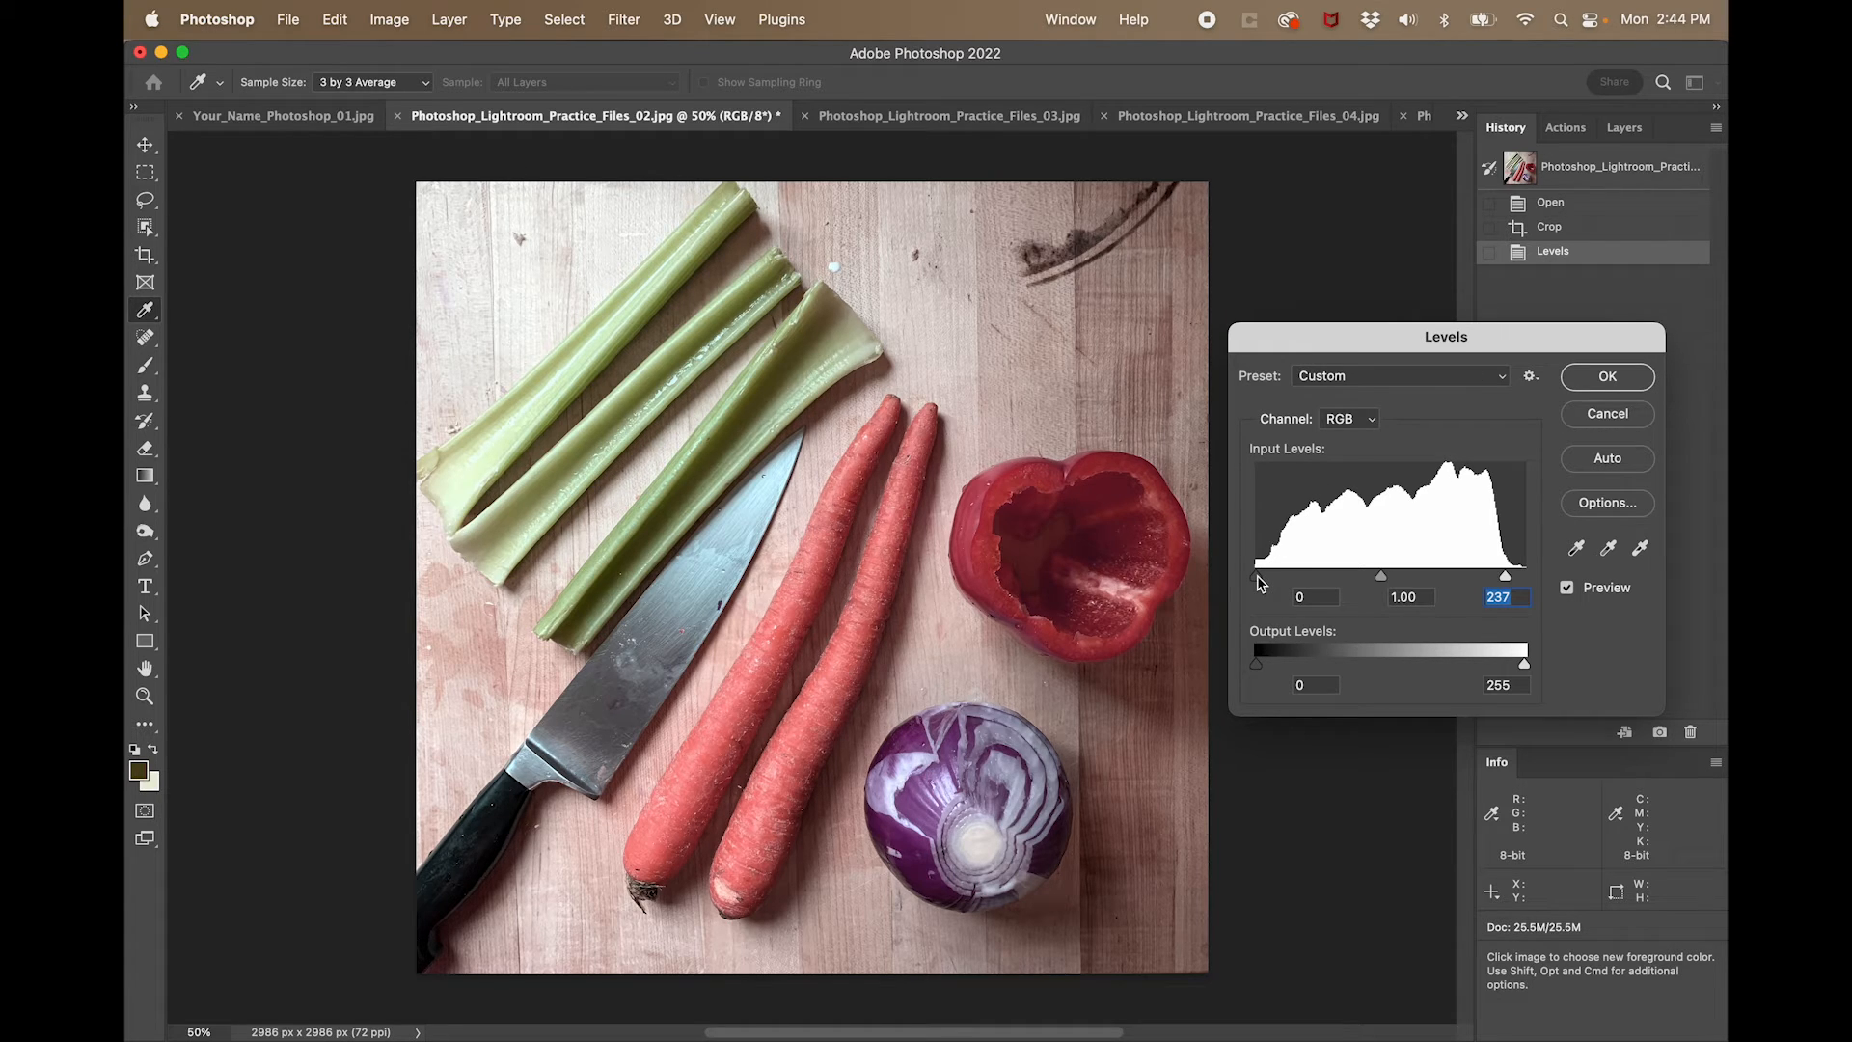
pyautogui.moveTo(1258, 578); pyautogui.dragTo(1297, 582)
pyautogui.click(1297, 581)
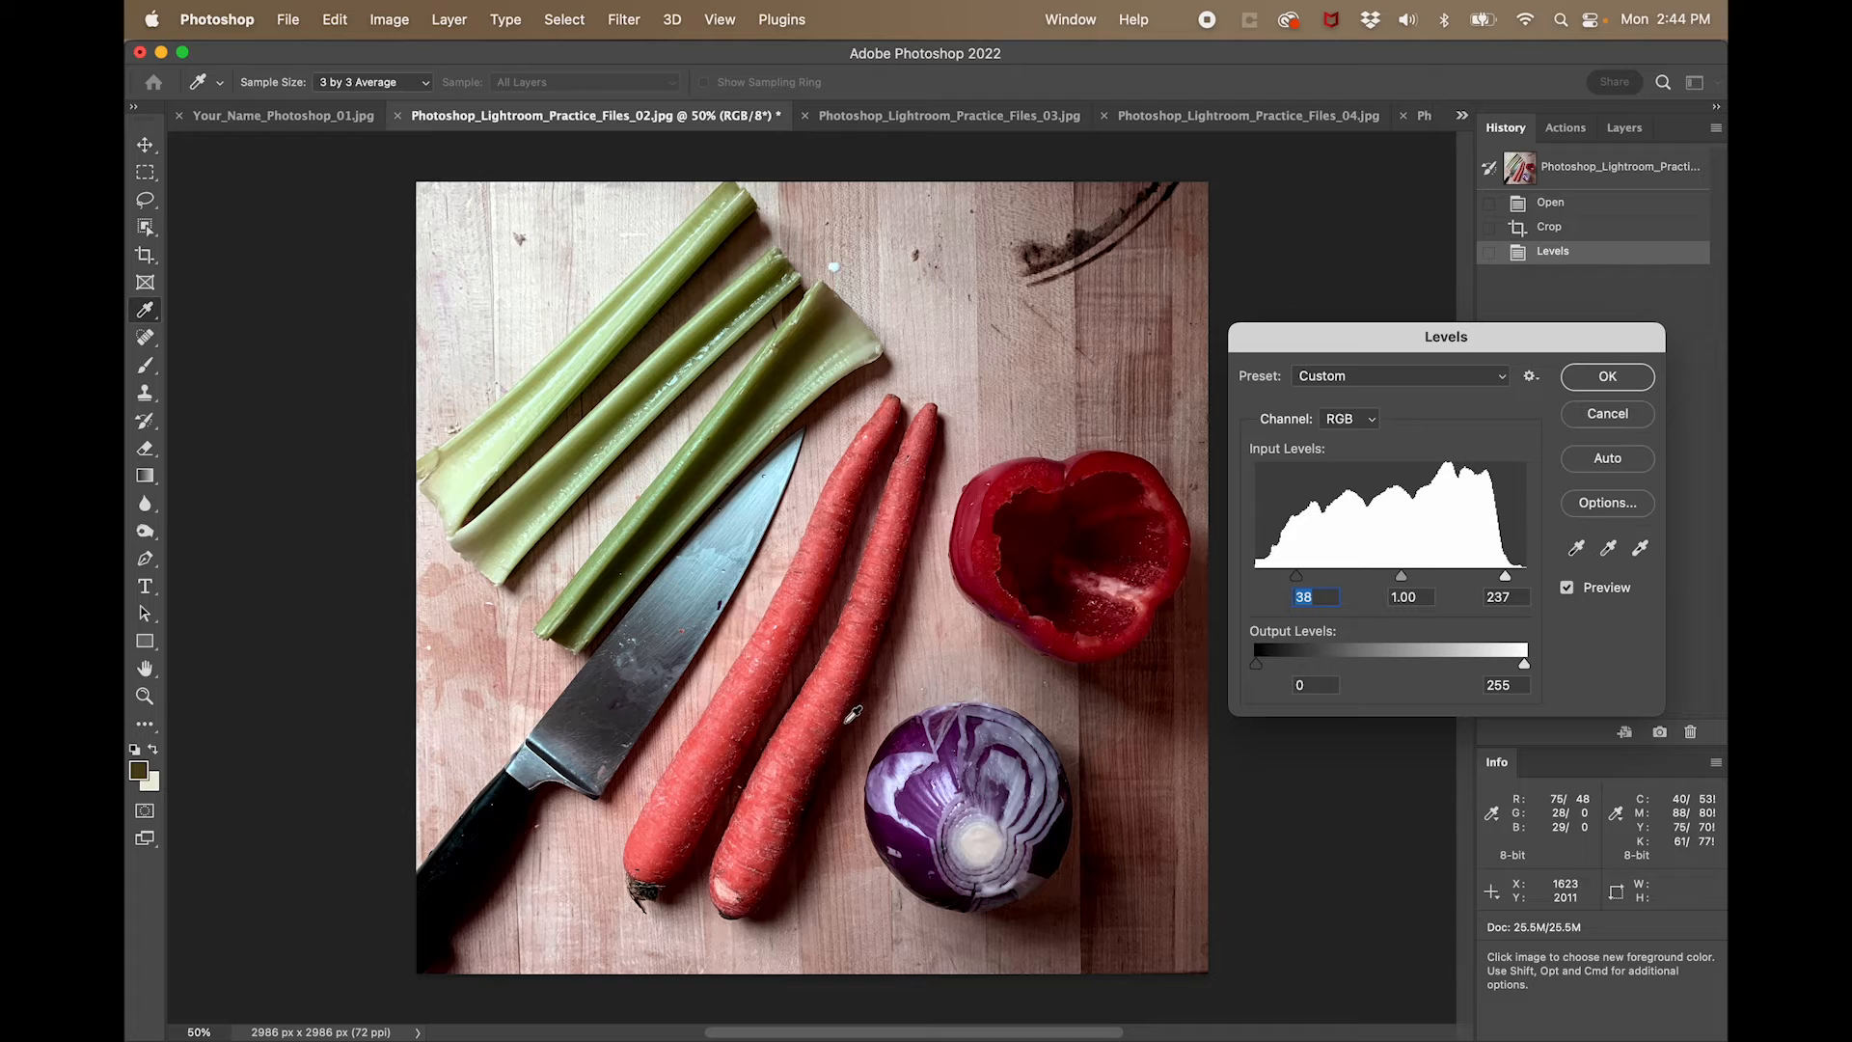
pyautogui.moveTo(1298, 579); pyautogui.dragTo(1240, 581)
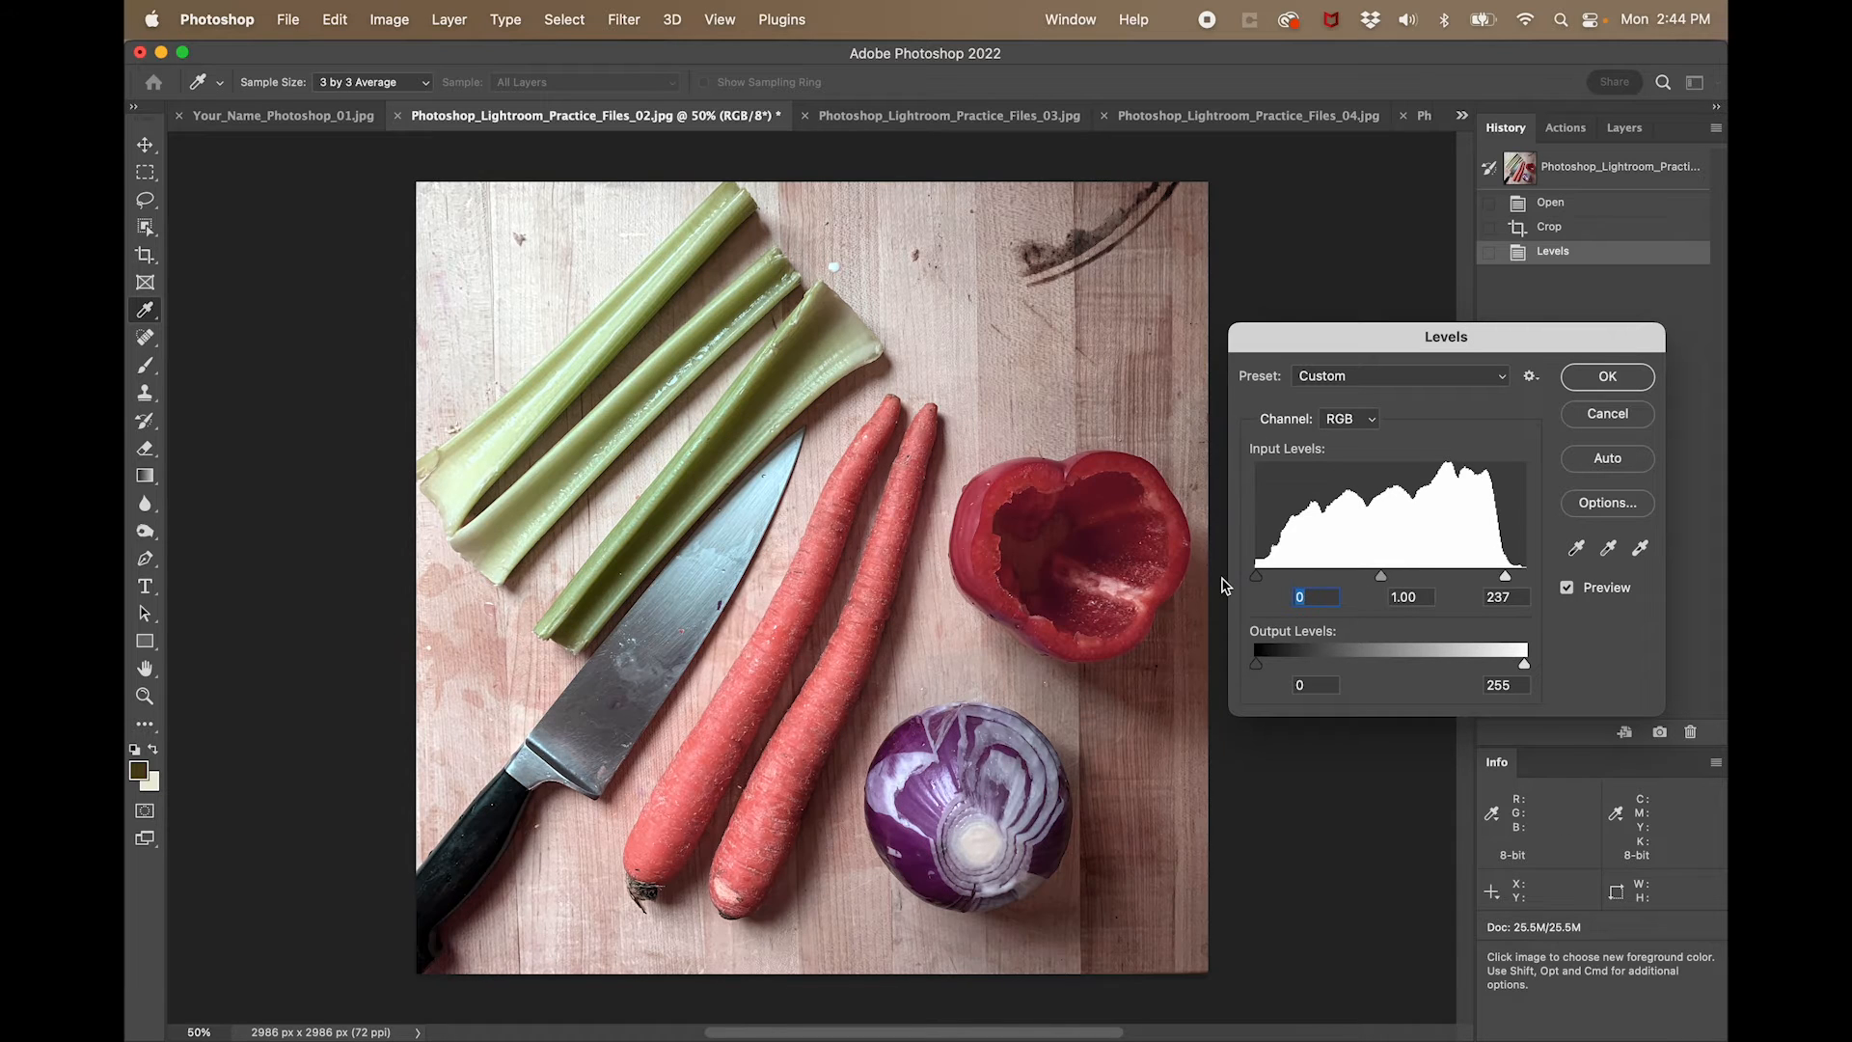
pyautogui.click(1602, 377)
pyautogui.press('c')
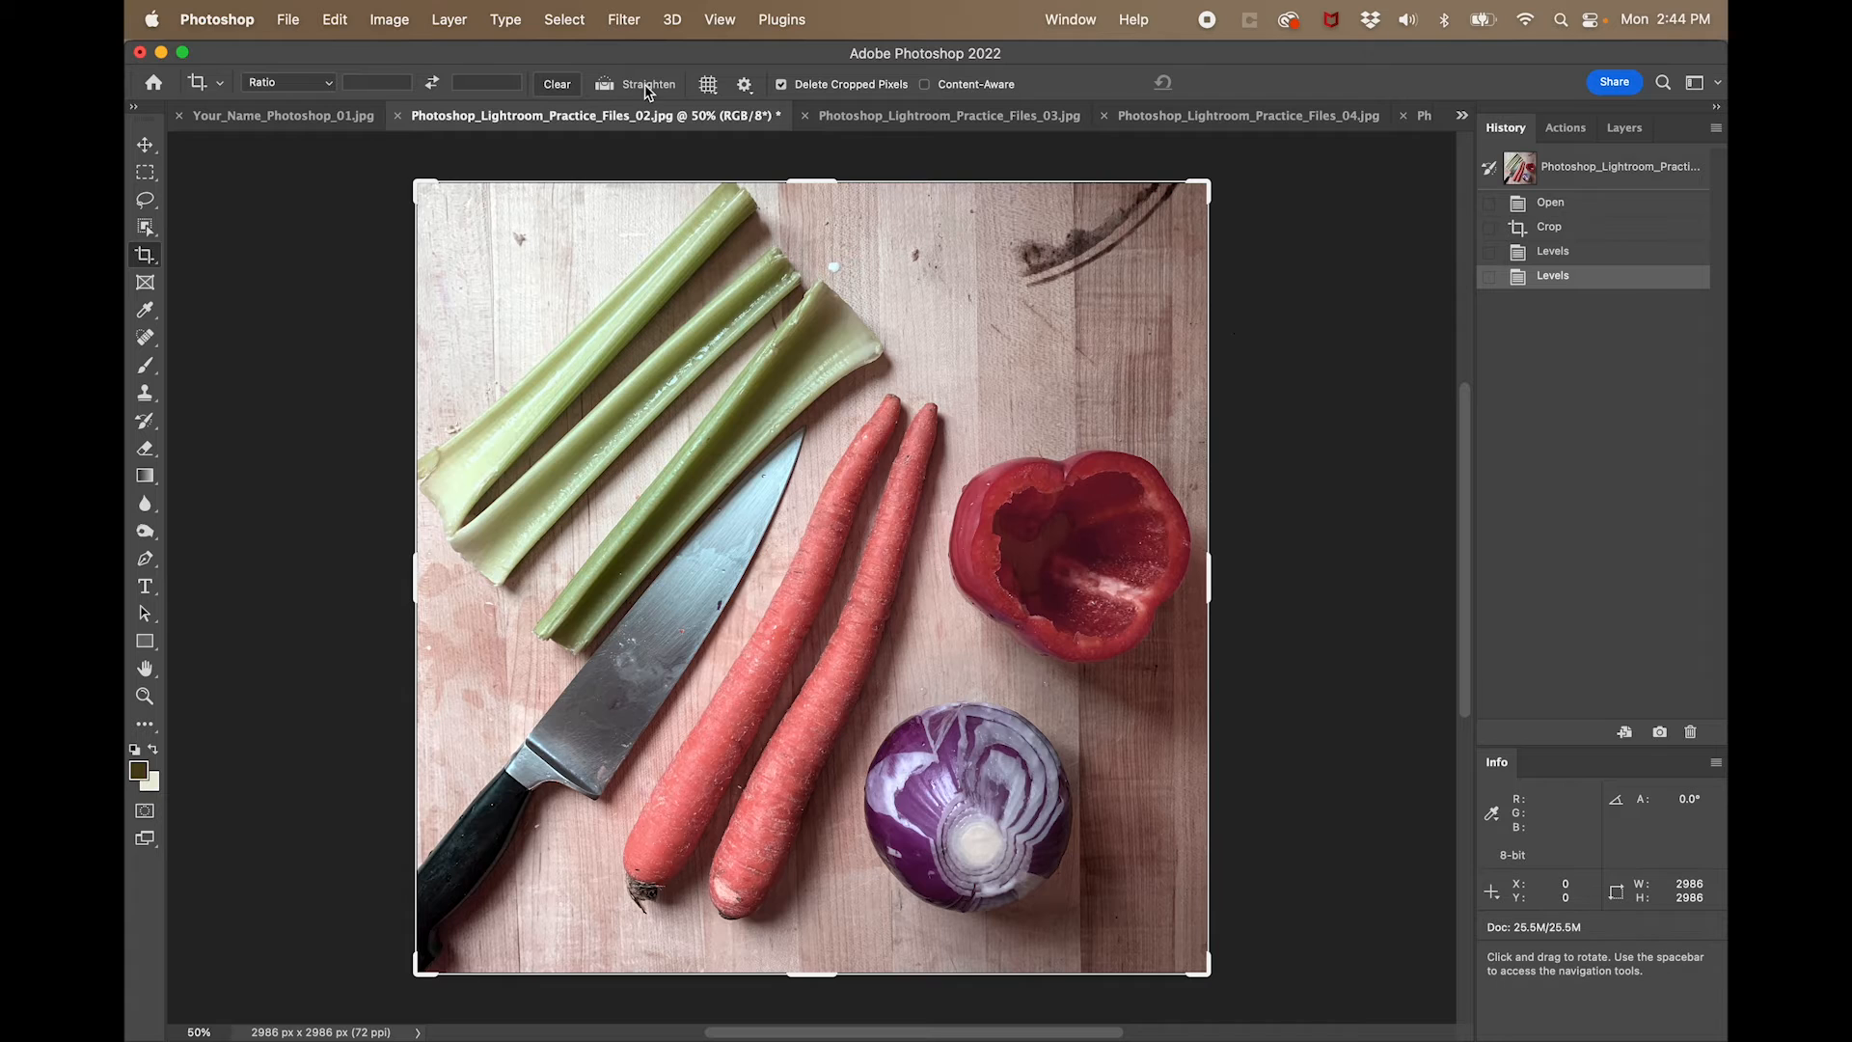
# - Apply Color Balance to the vegetable photo's midtones, trying red and blue +13 before shifting the blue-yellow balance toward yellow
pyautogui.click(393, 19)
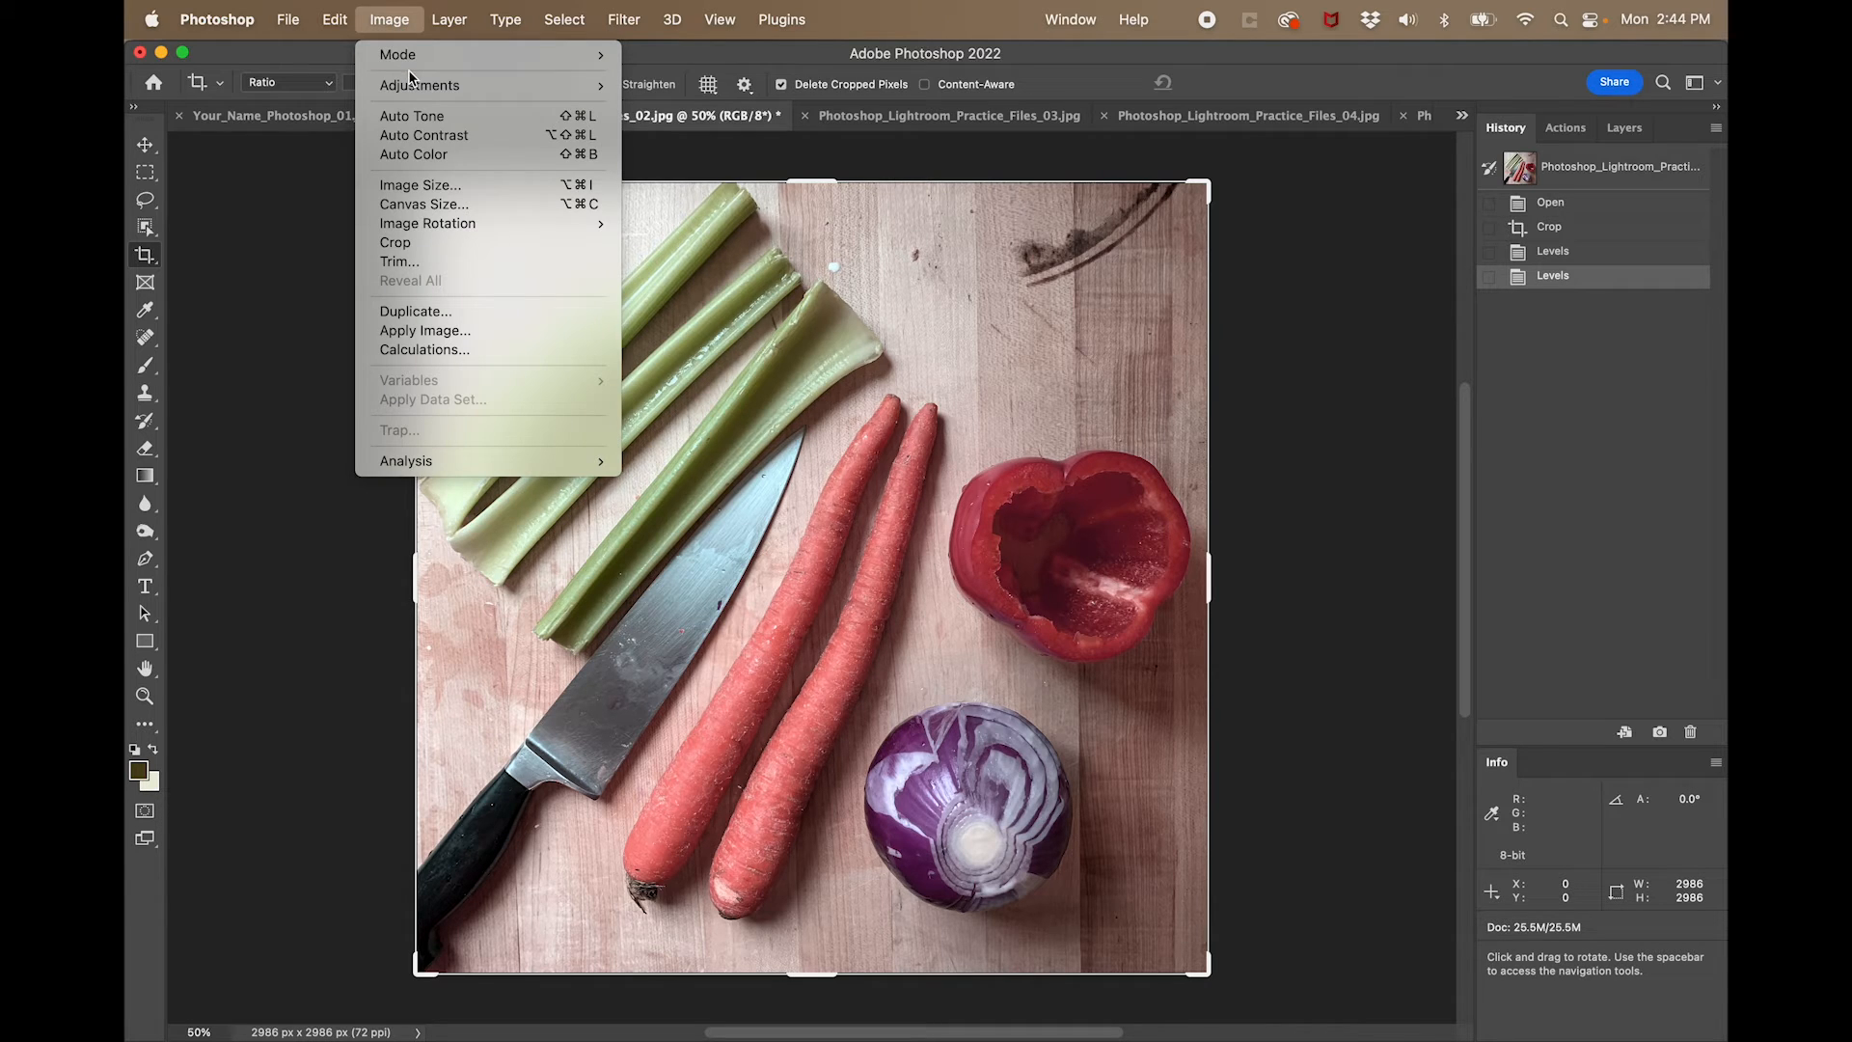
pyautogui.moveTo(413, 90)
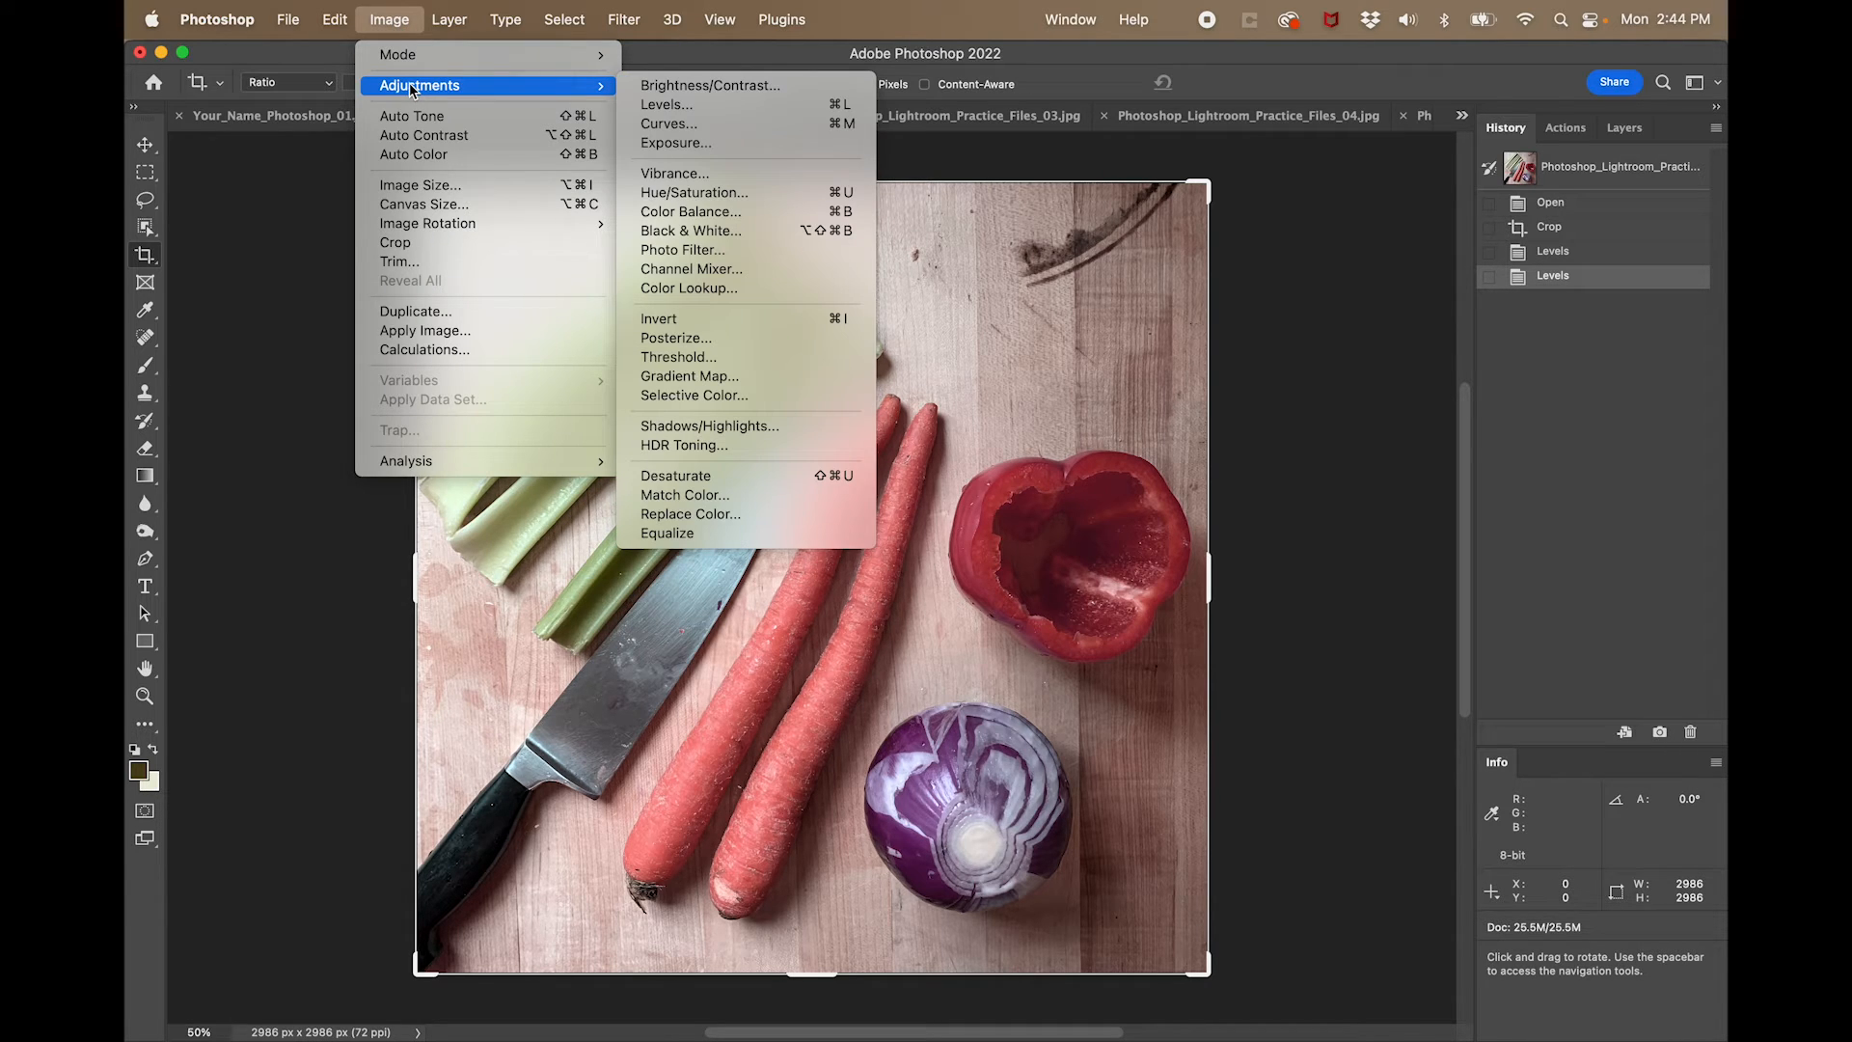
pyautogui.click(680, 211)
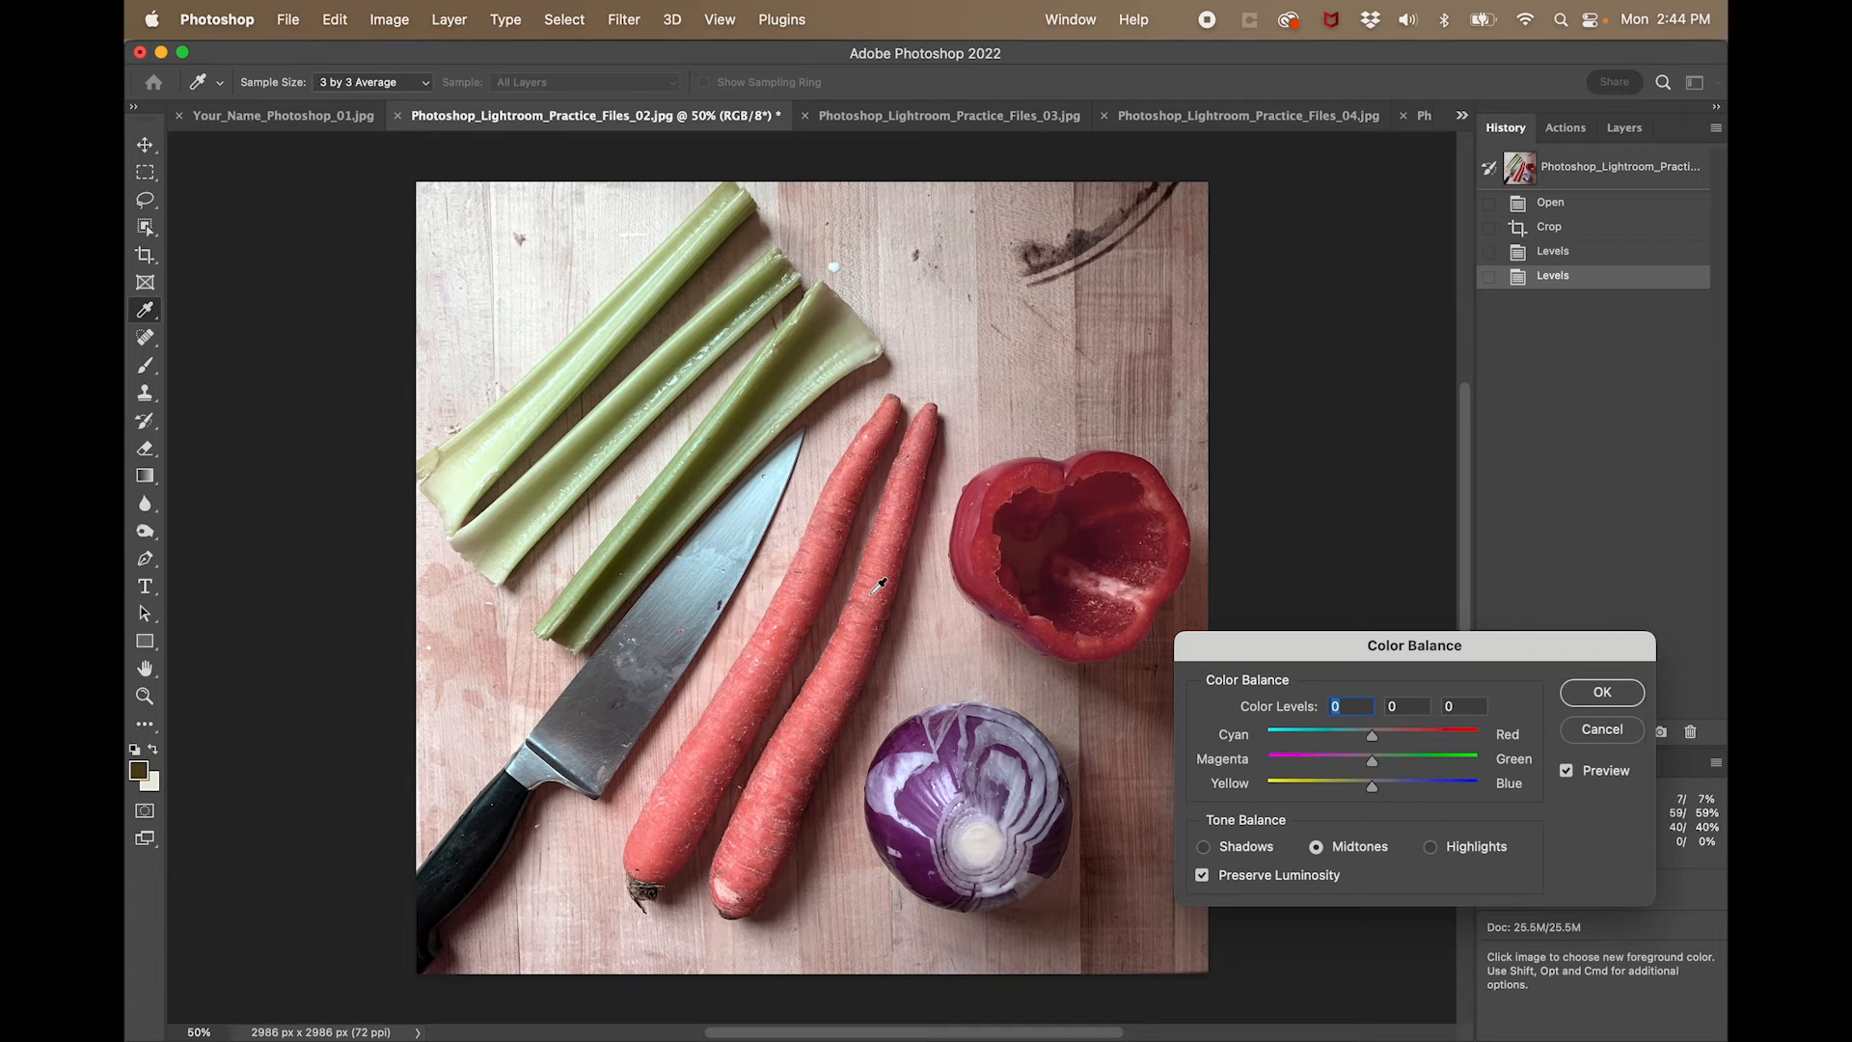
pyautogui.moveTo(1370, 788); pyautogui.dragTo(1387, 739)
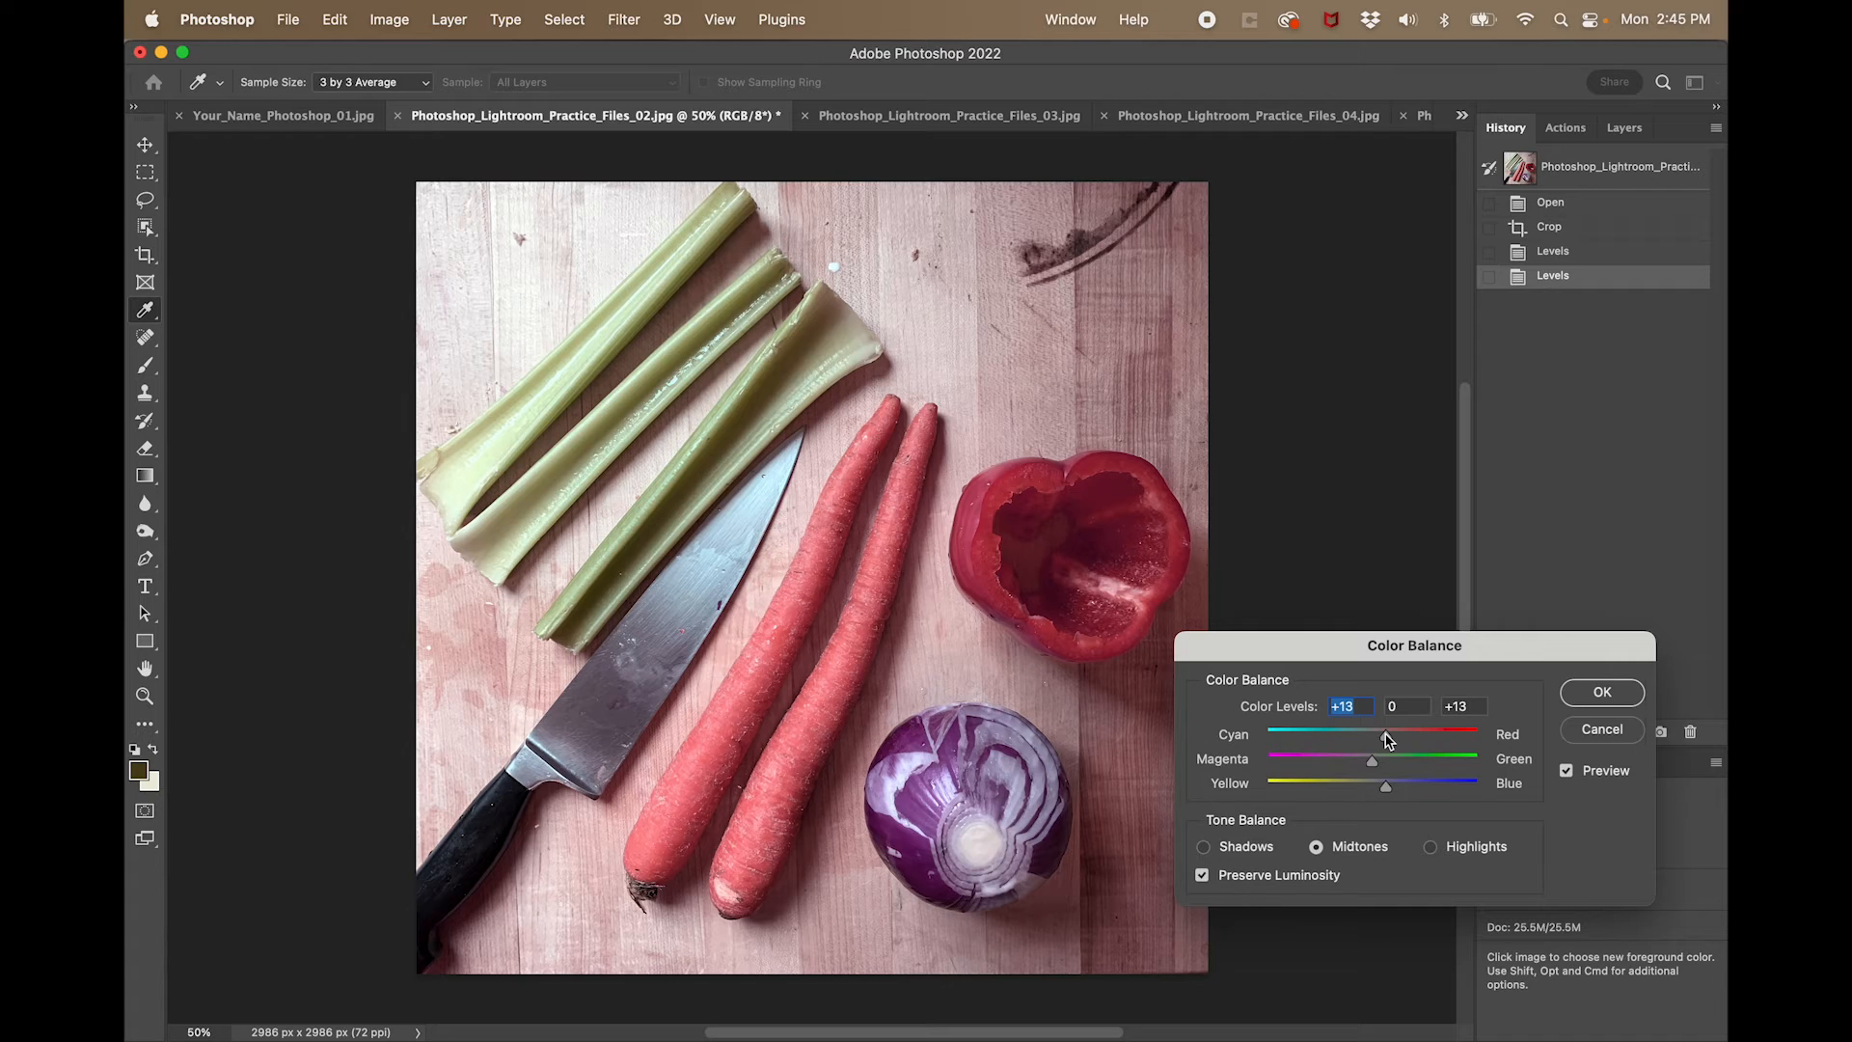
pyautogui.moveTo(1387, 739); pyautogui.dragTo(1353, 786)
pyautogui.click(1599, 694)
pyautogui.press('c')
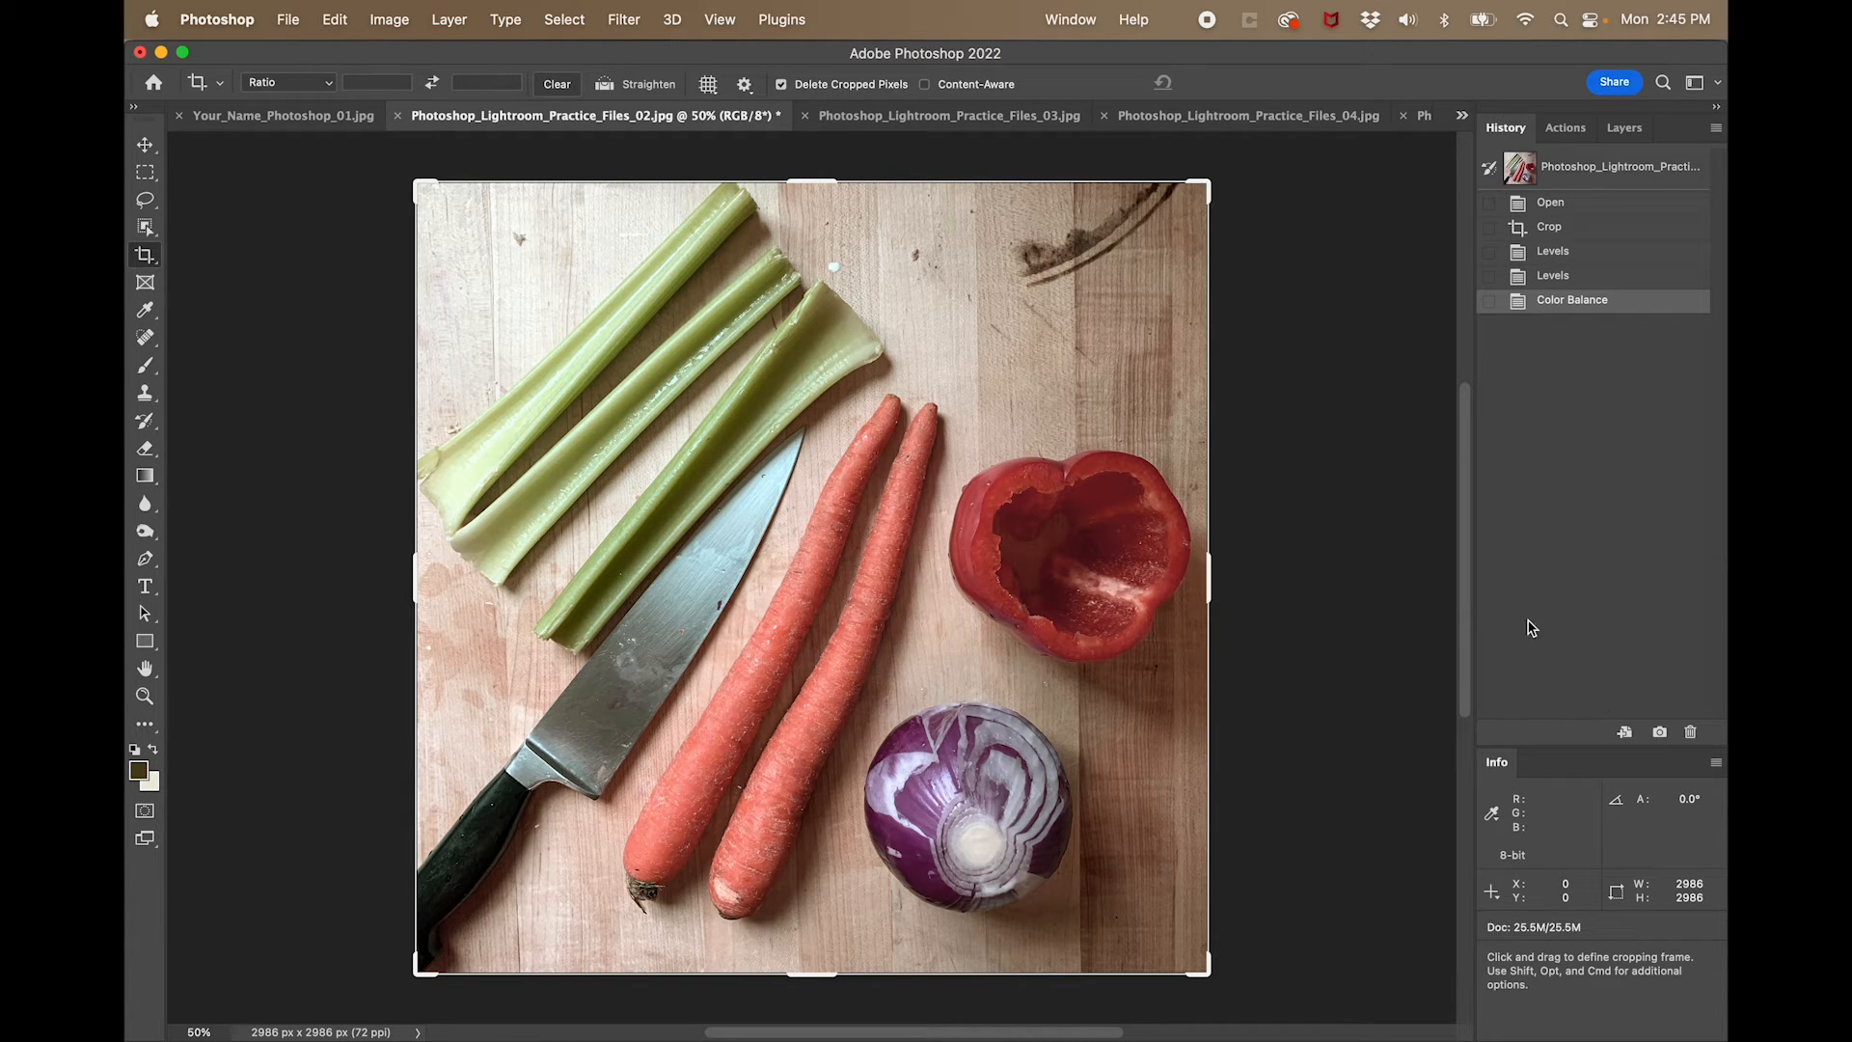
# - Raise the vegetable photo's overall saturation slightly with a Hue/Saturation adjustment and apply it
pyautogui.click(391, 21)
pyautogui.moveTo(433, 95)
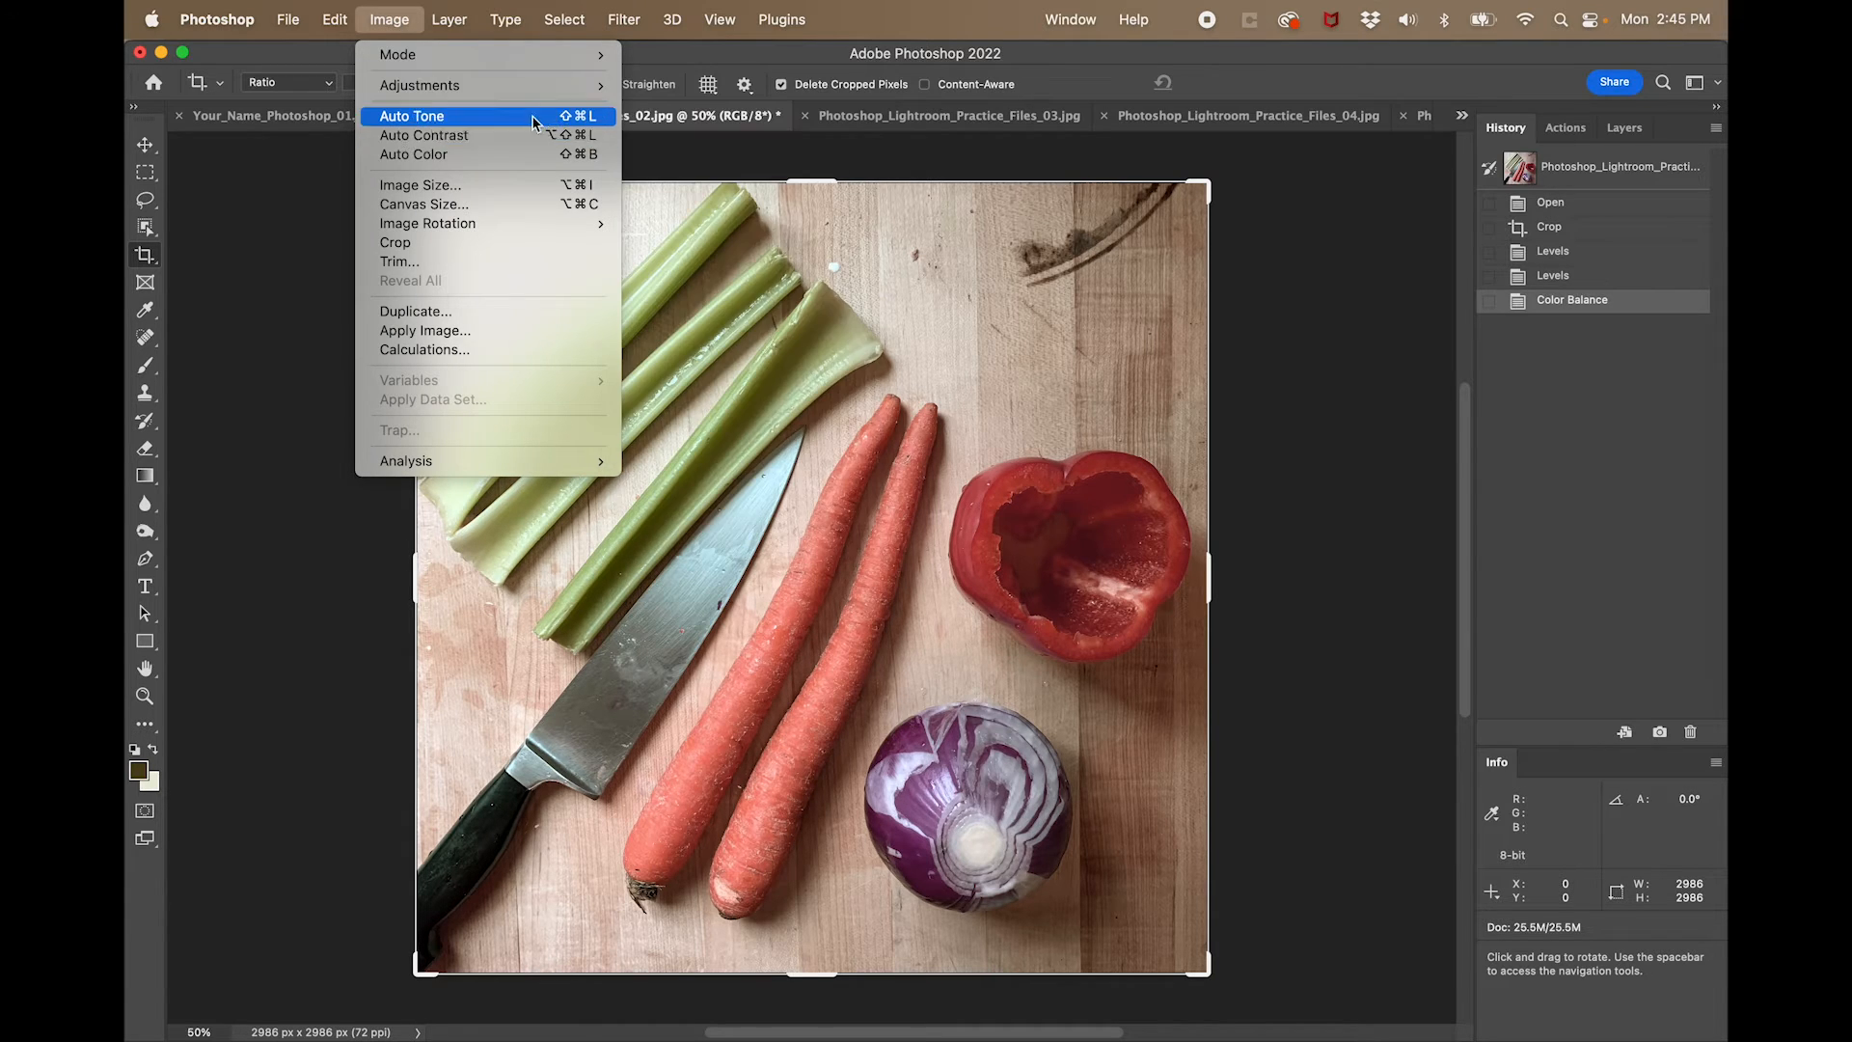
pyautogui.moveTo(548, 89)
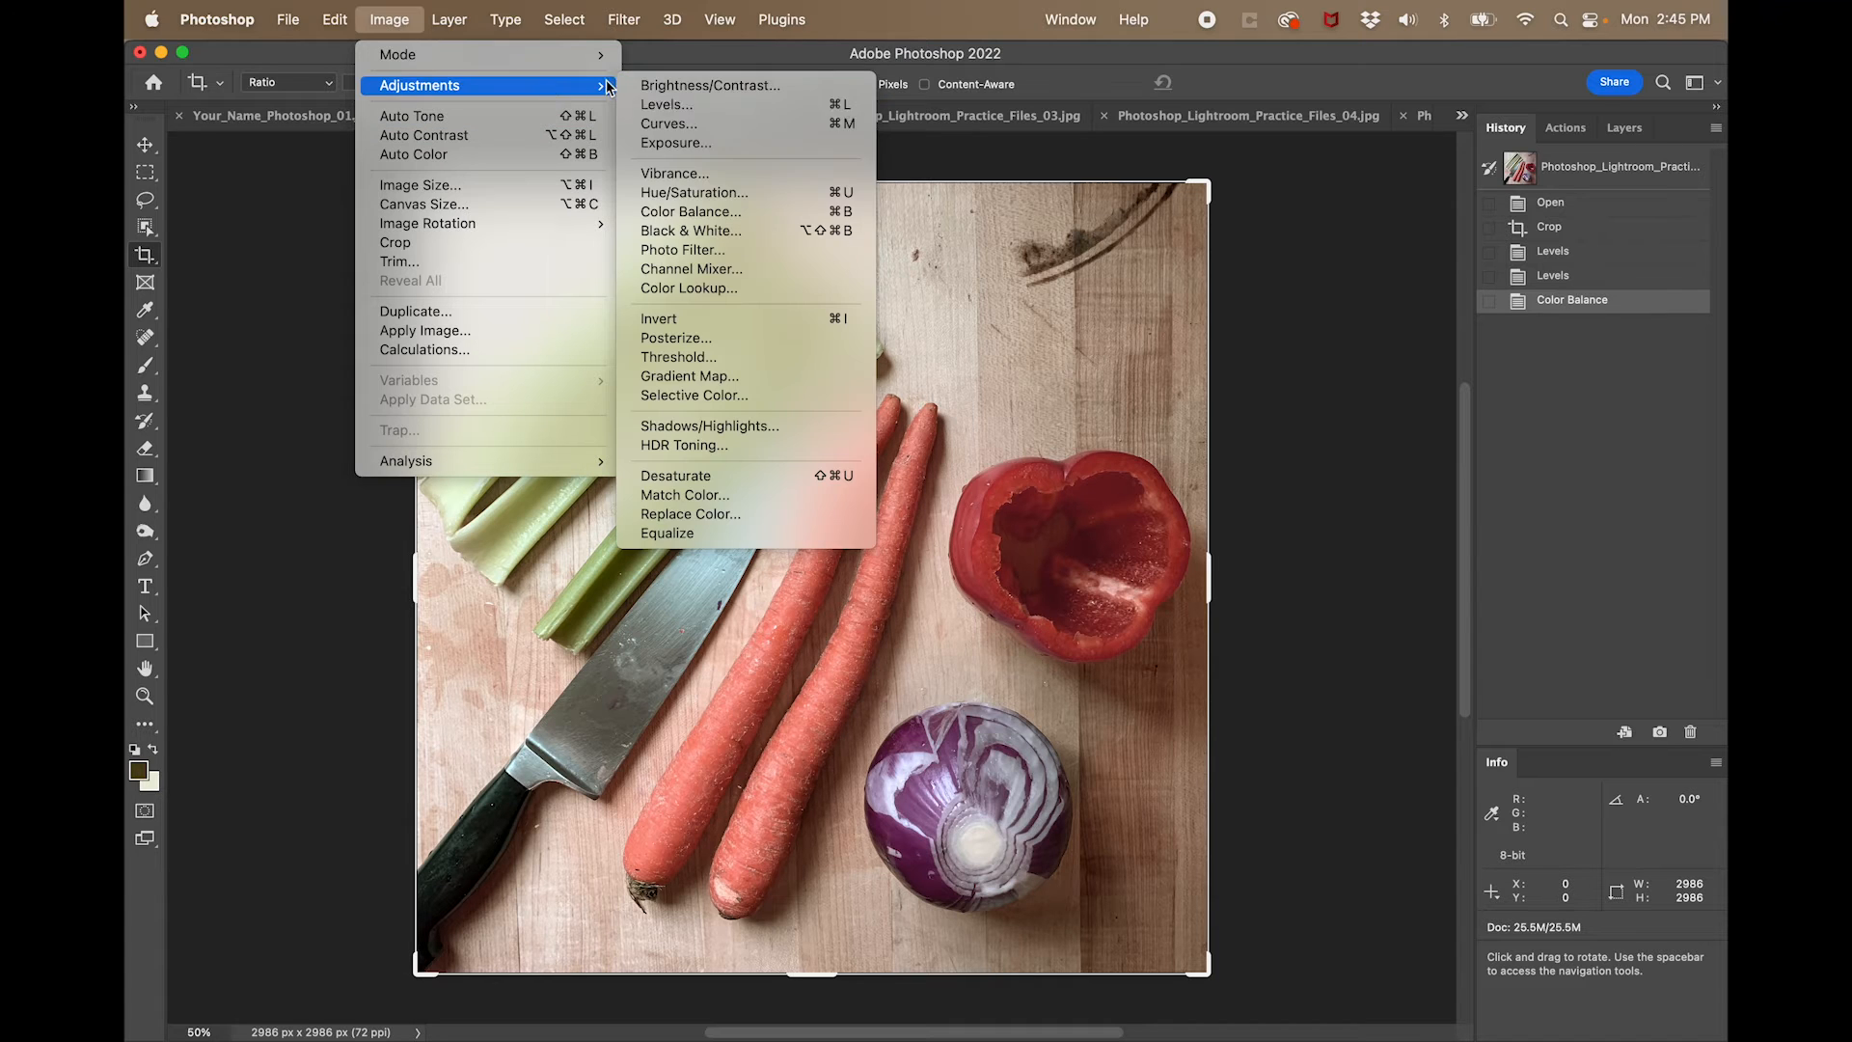
pyautogui.click(696, 198)
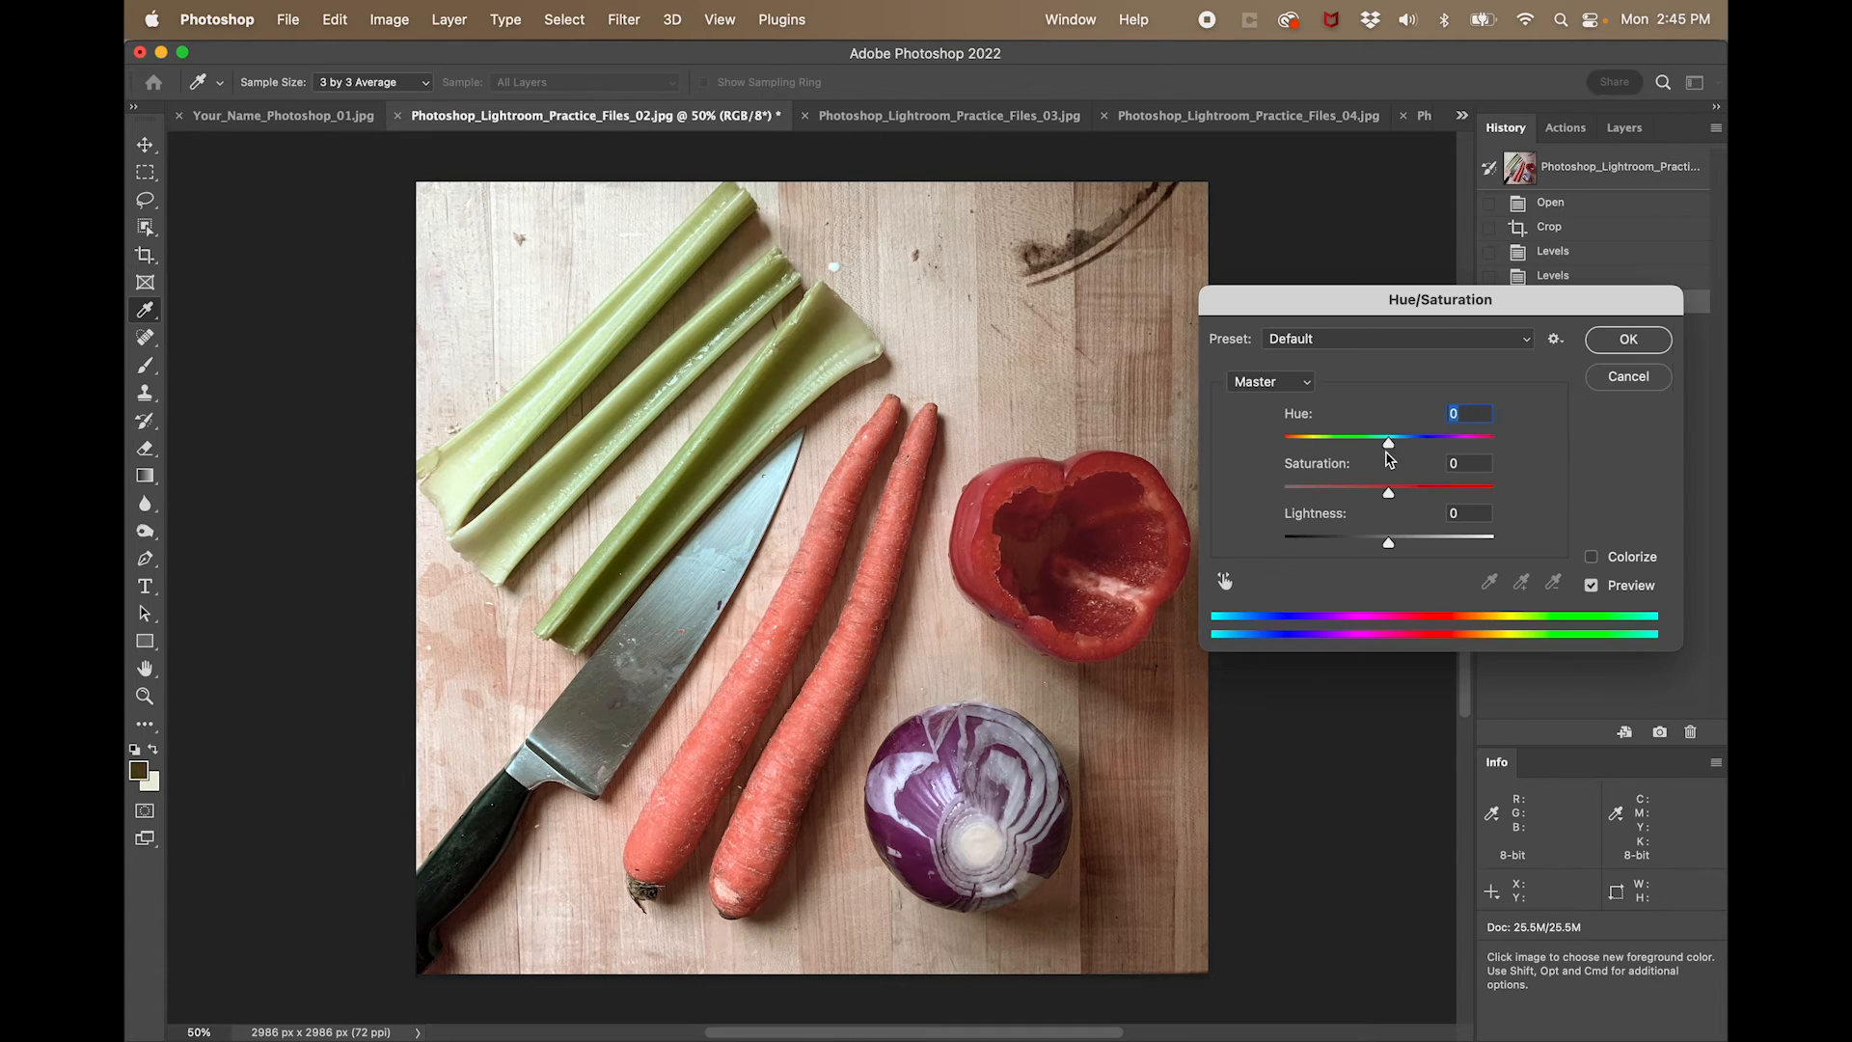
pyautogui.moveTo(1391, 497)
pyautogui.mouseDown()
pyautogui.moveTo(1469, 500)
pyautogui.moveTo(1389, 503)
pyautogui.mouseUp()
pyautogui.moveTo(1390, 504); pyautogui.dragTo(1409, 506)
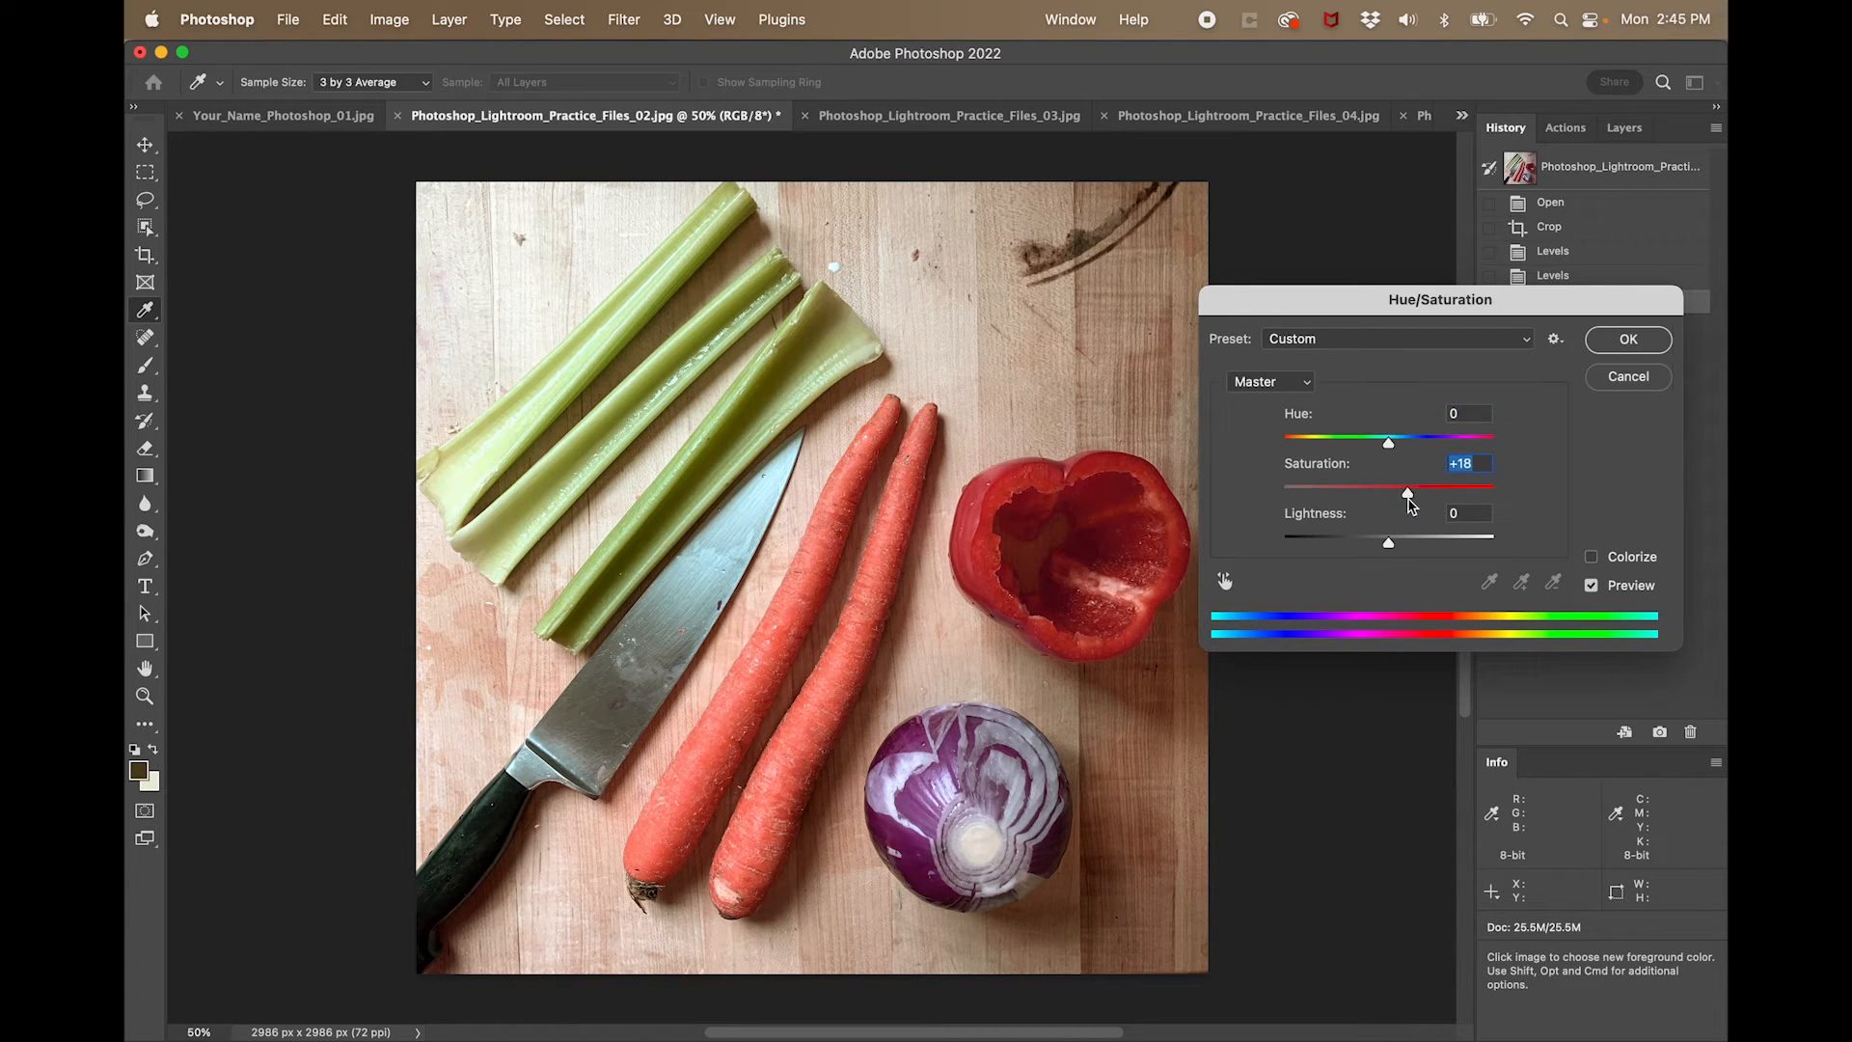
pyautogui.click(1619, 350)
pyautogui.press('c')
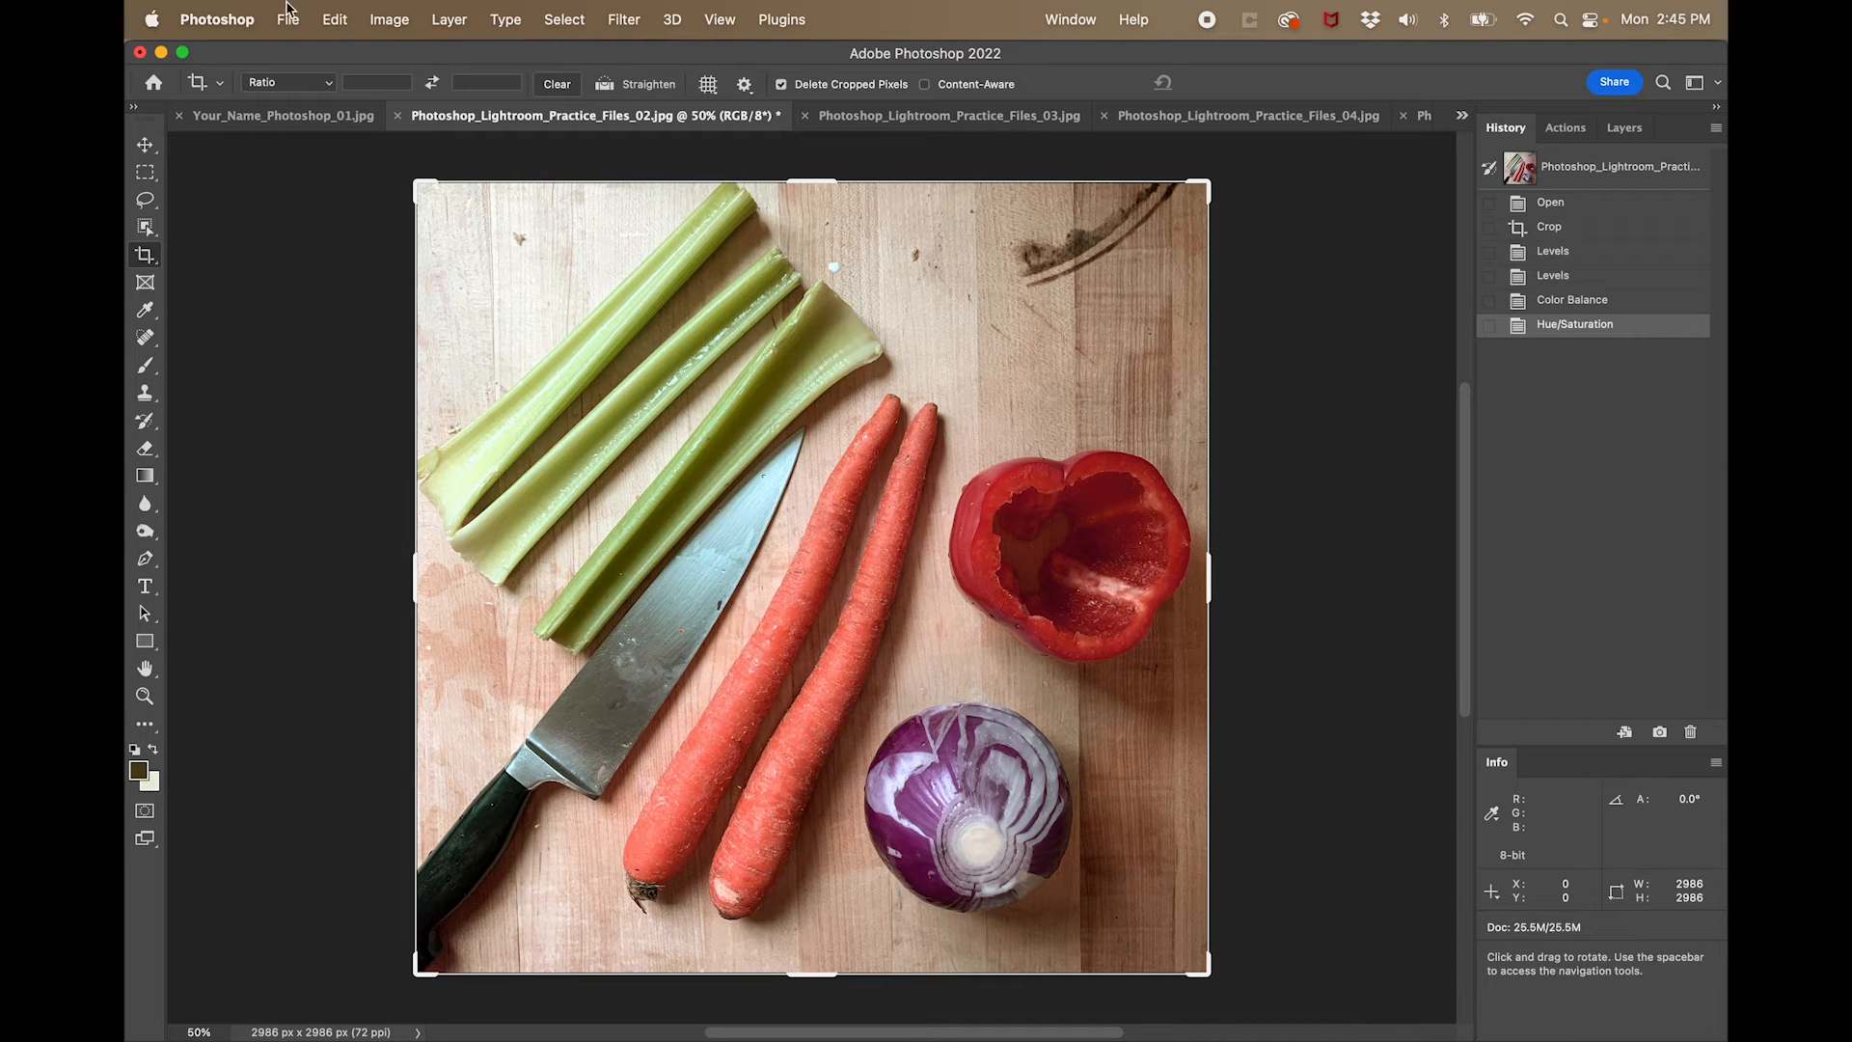
# - Switch to the Move tool and compare the originally opened vegetable photo with its final Hue/Saturation state
pyautogui.click(144, 145)
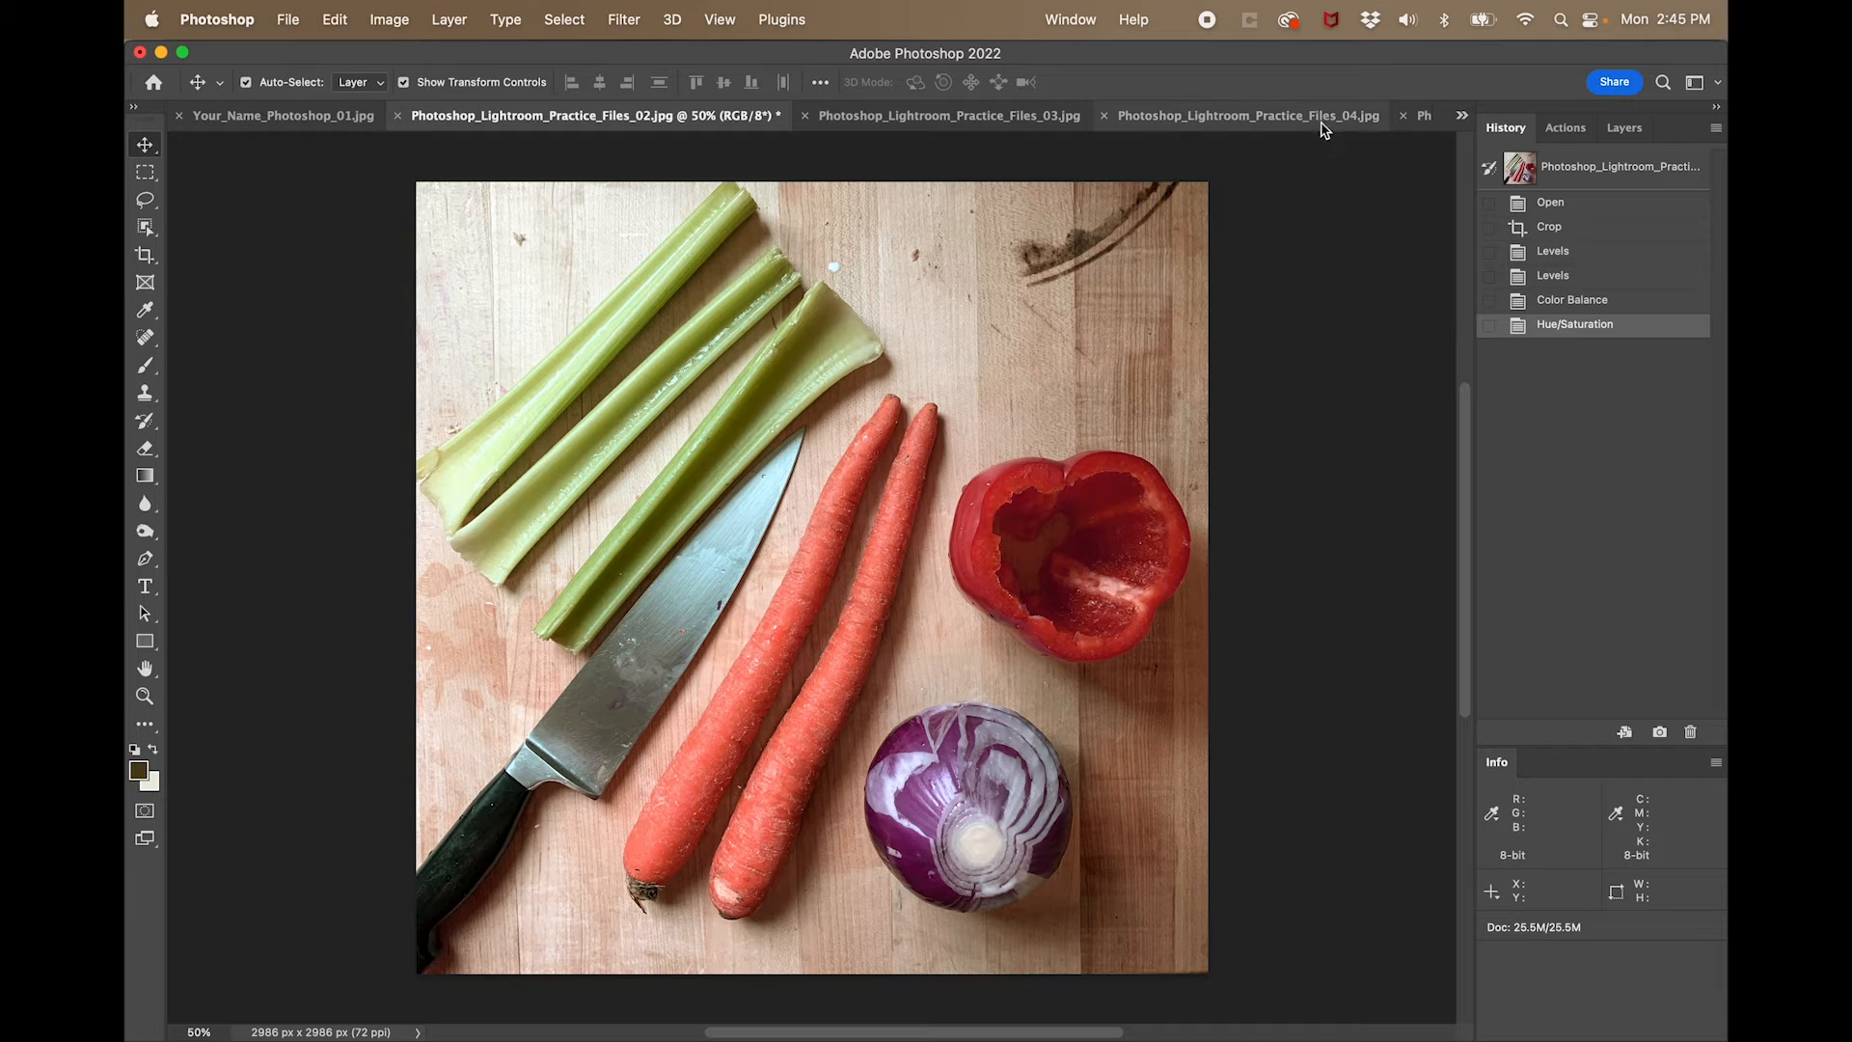
pyautogui.click(1576, 205)
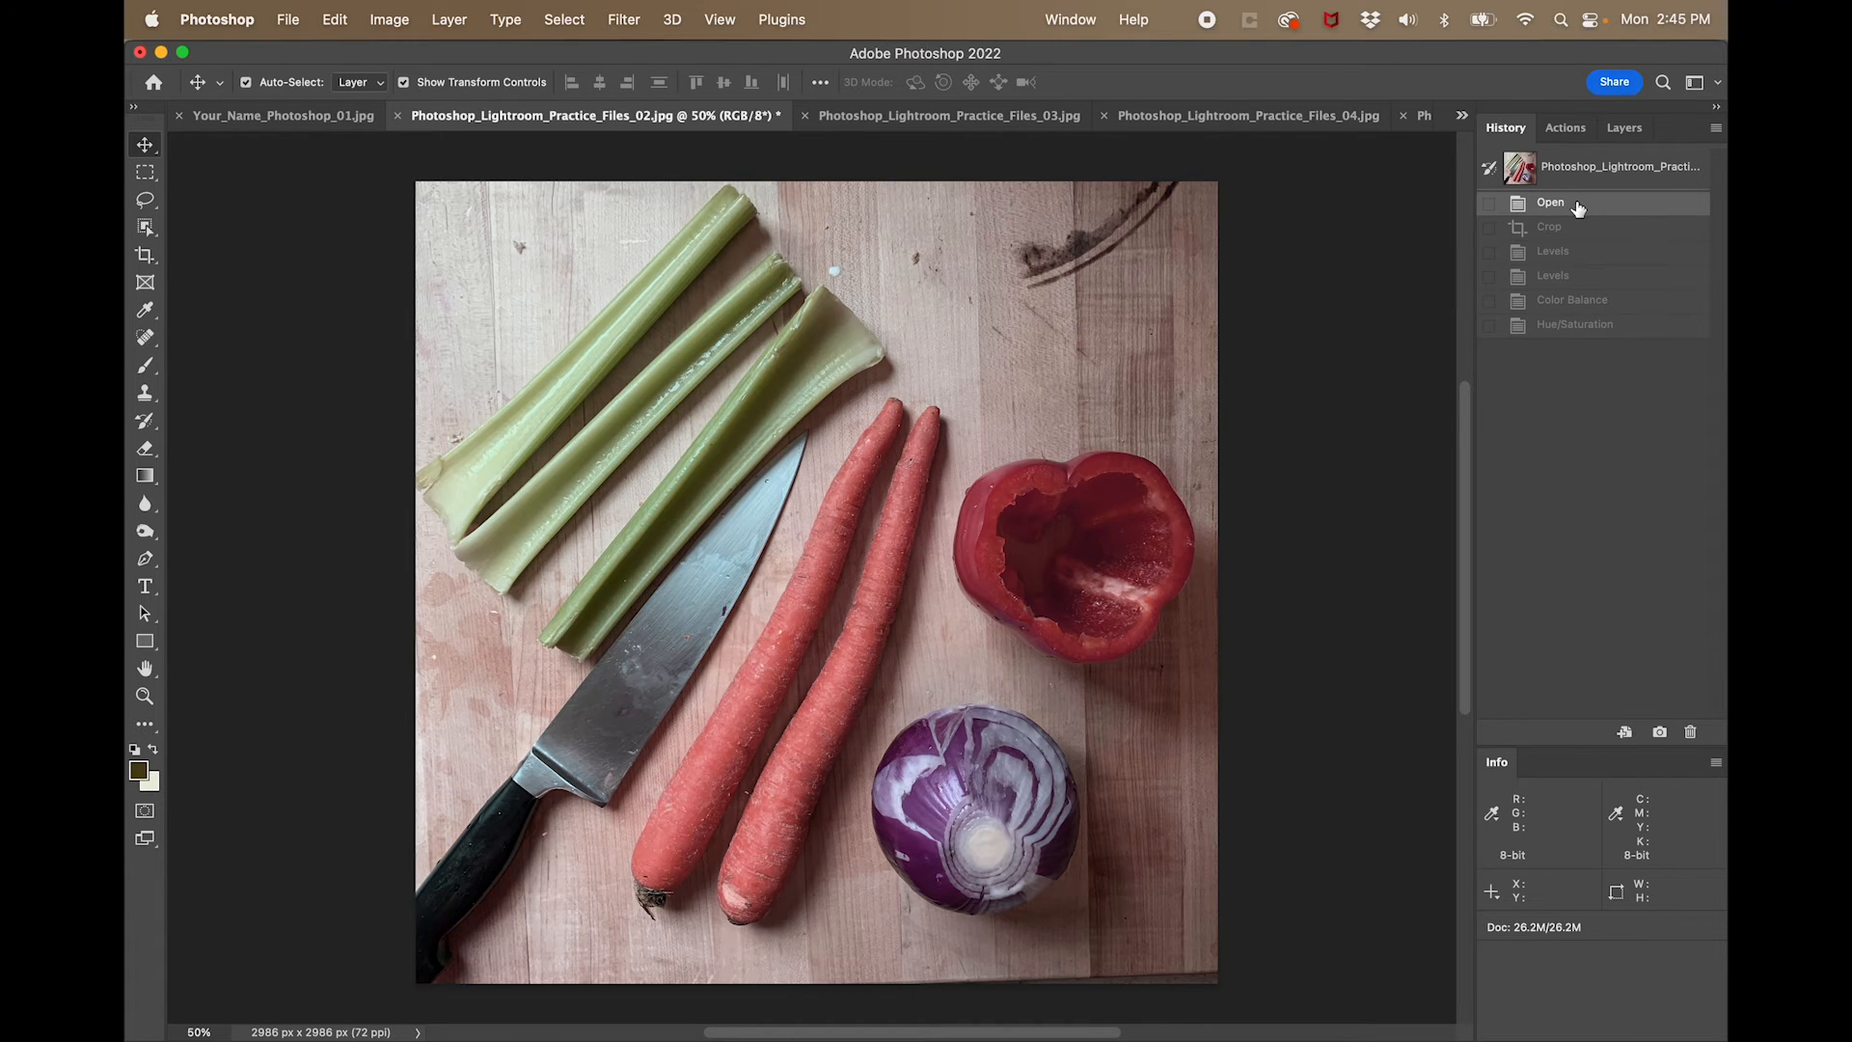
pyautogui.click(1583, 325)
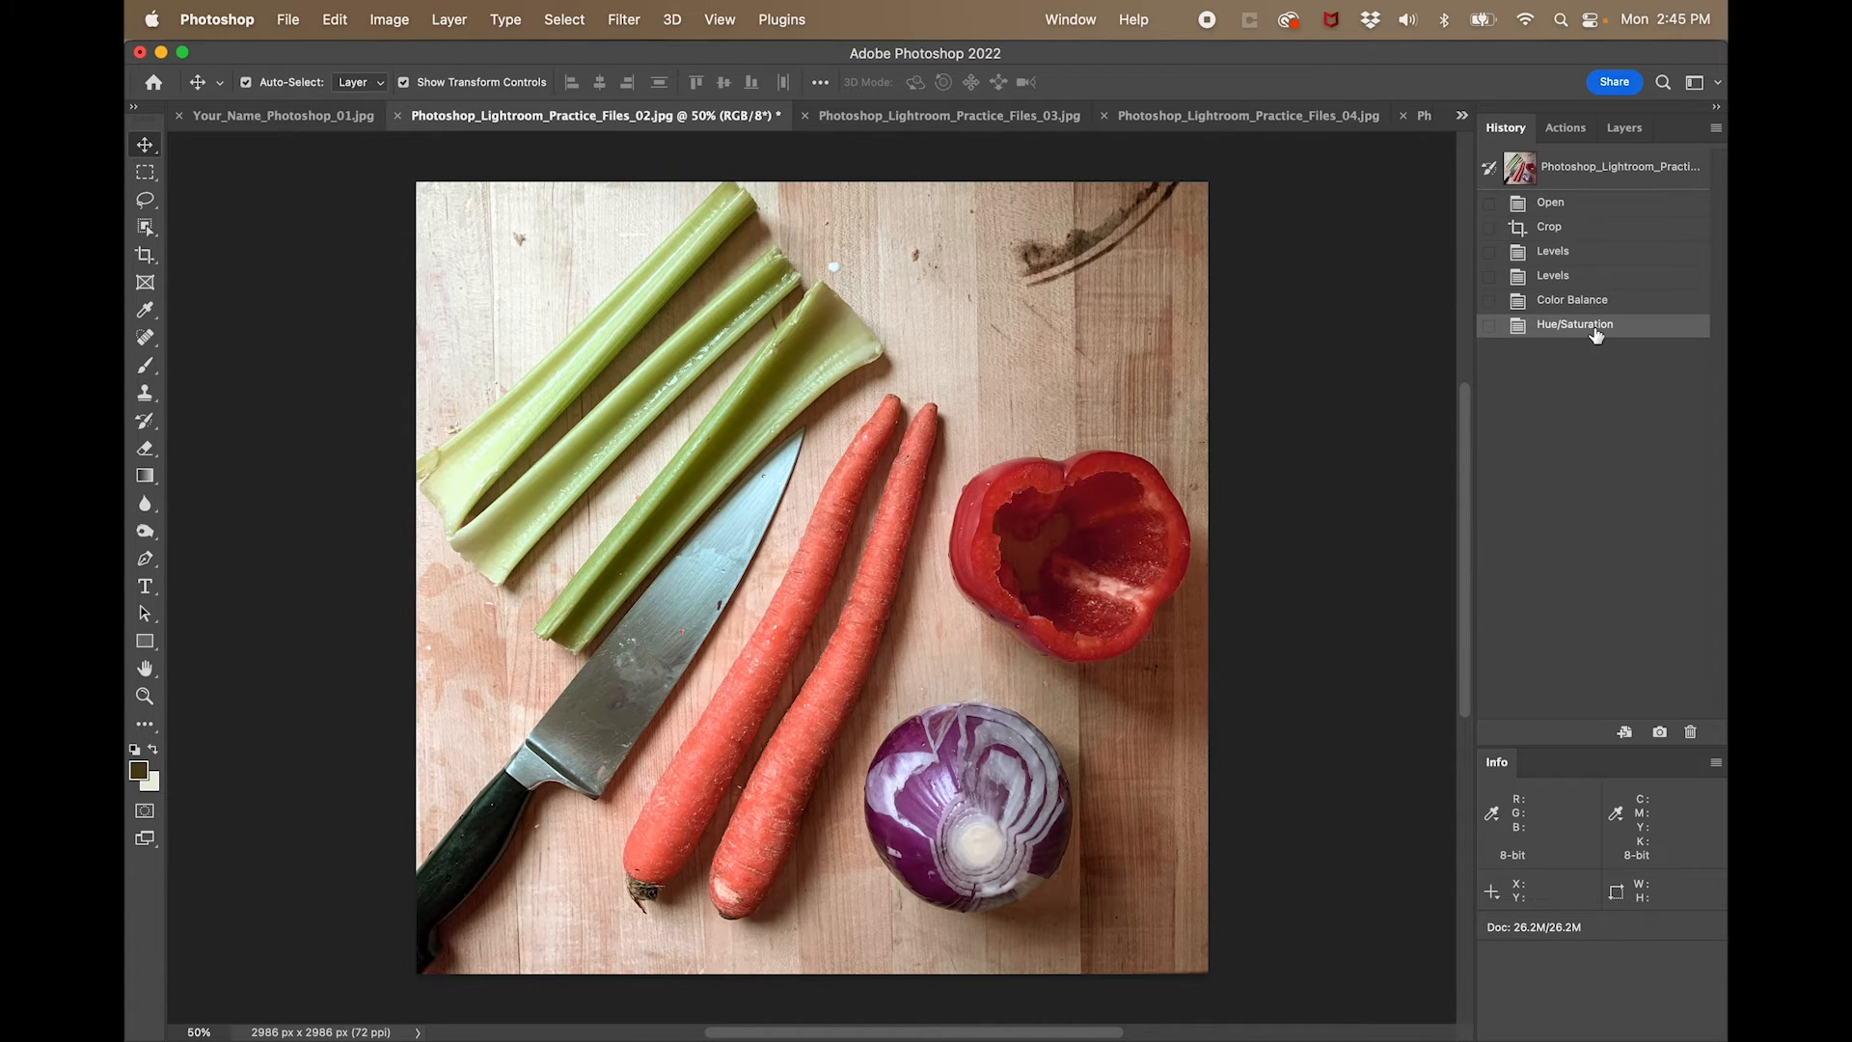
pyautogui.click(1581, 203)
pyautogui.click(1596, 328)
# - Enter "fgasdfgasfdg" as the vegetable photo's File Info description and apply the change
pyautogui.click(281, 14)
pyautogui.click(314, 575)
pyautogui.click(951, 378)
pyautogui.write('fgasdfgasfdg')
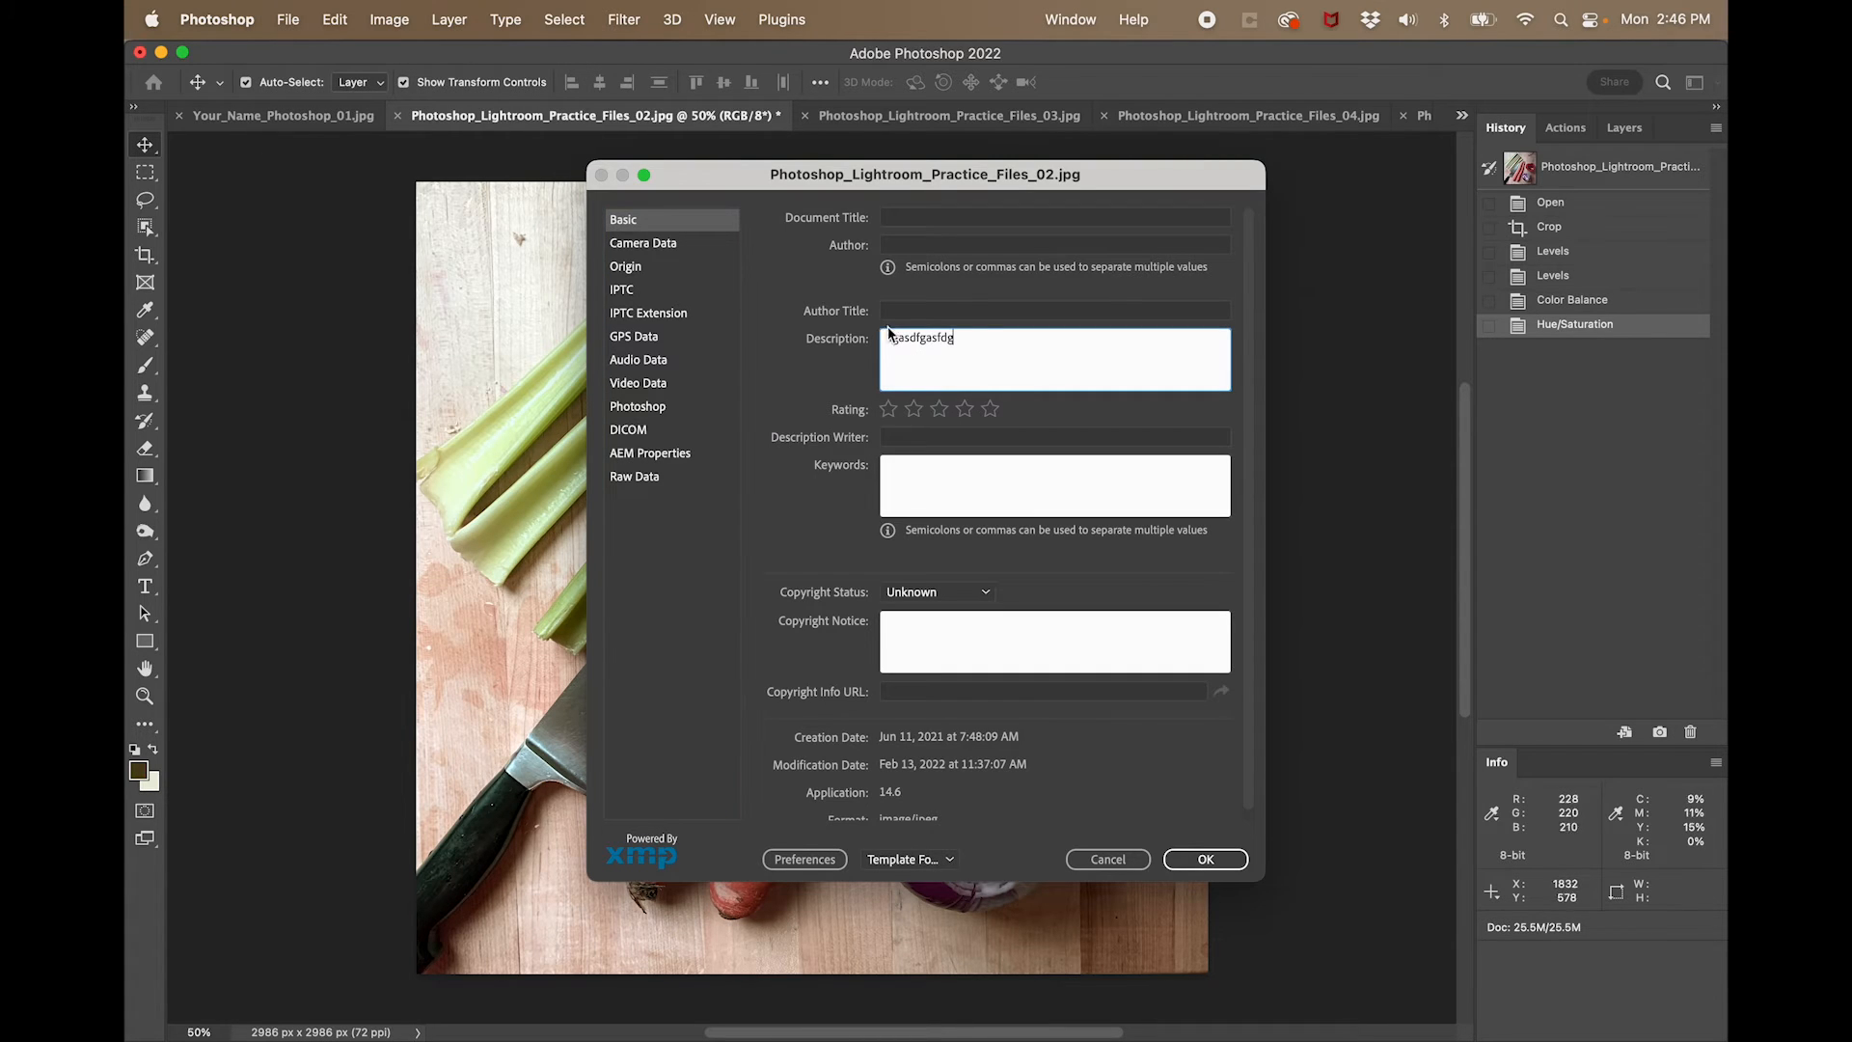
pyautogui.click(1205, 859)
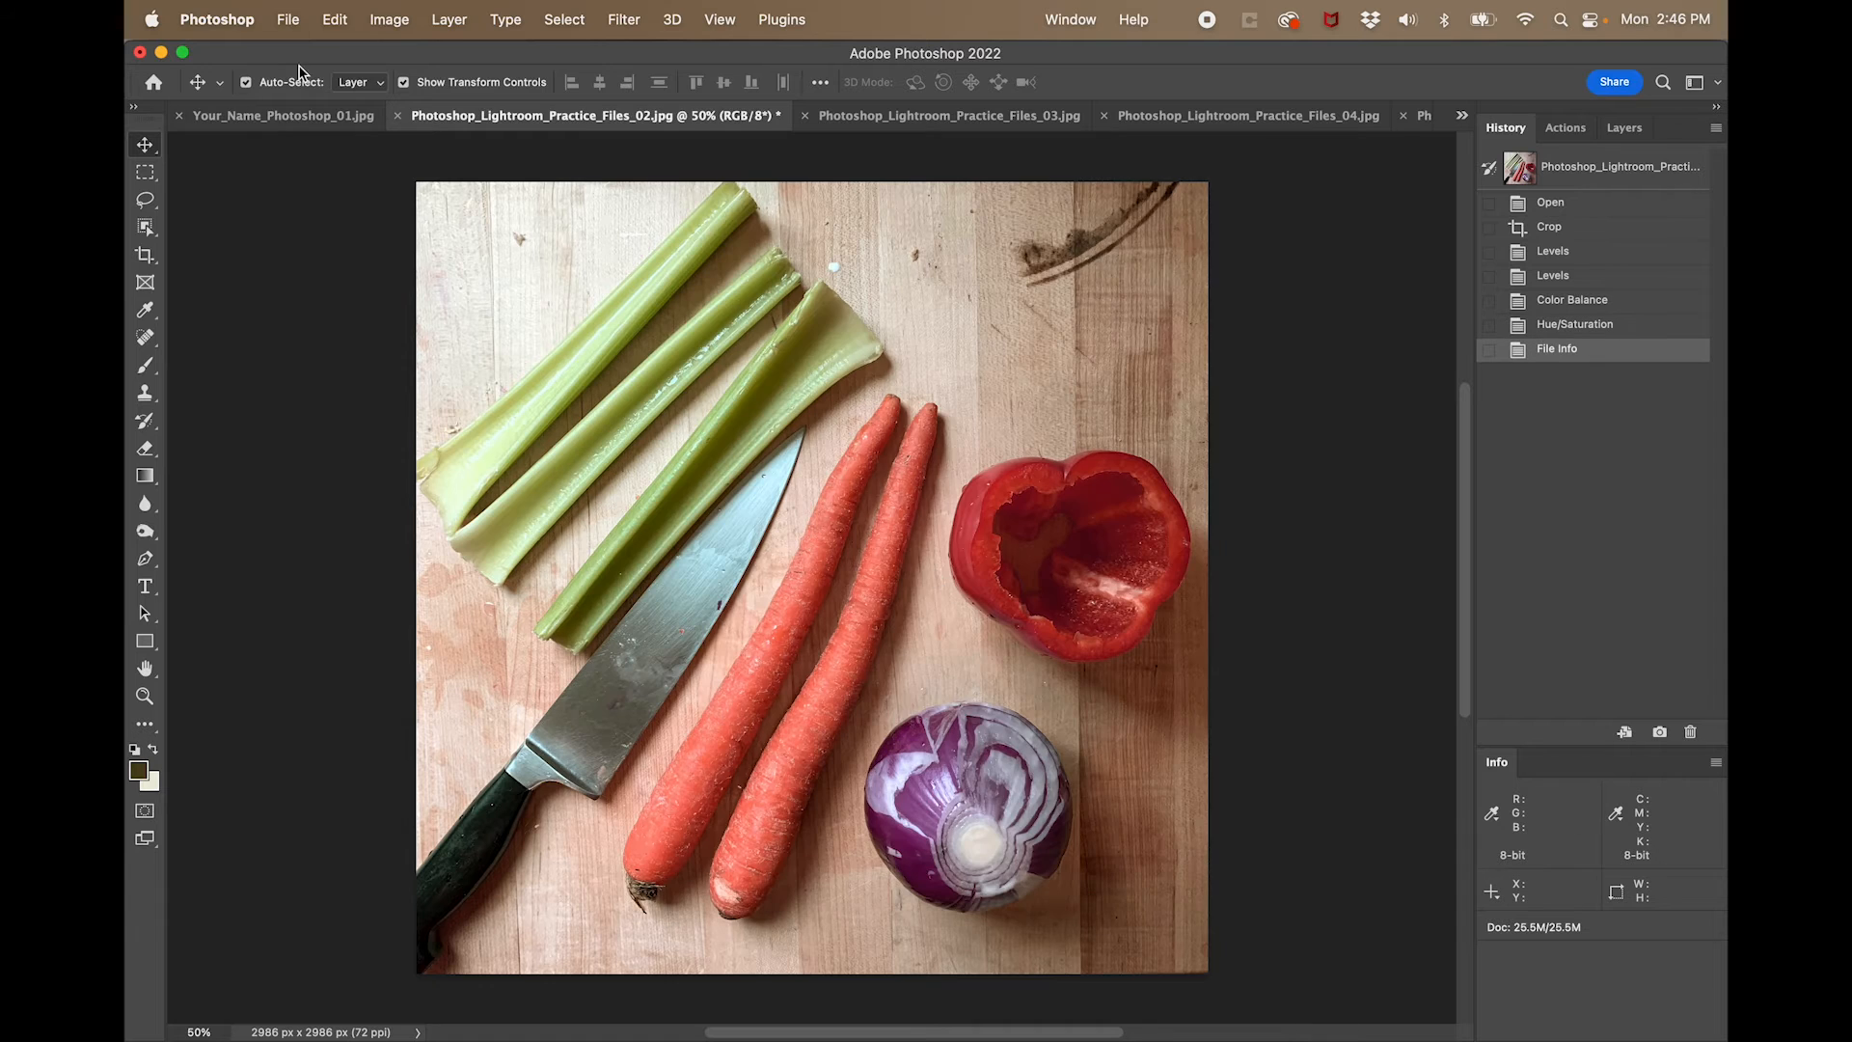
# - Save the vegetable photo under its existing name, and close both it and the cookie photo
pyautogui.click(287, 19)
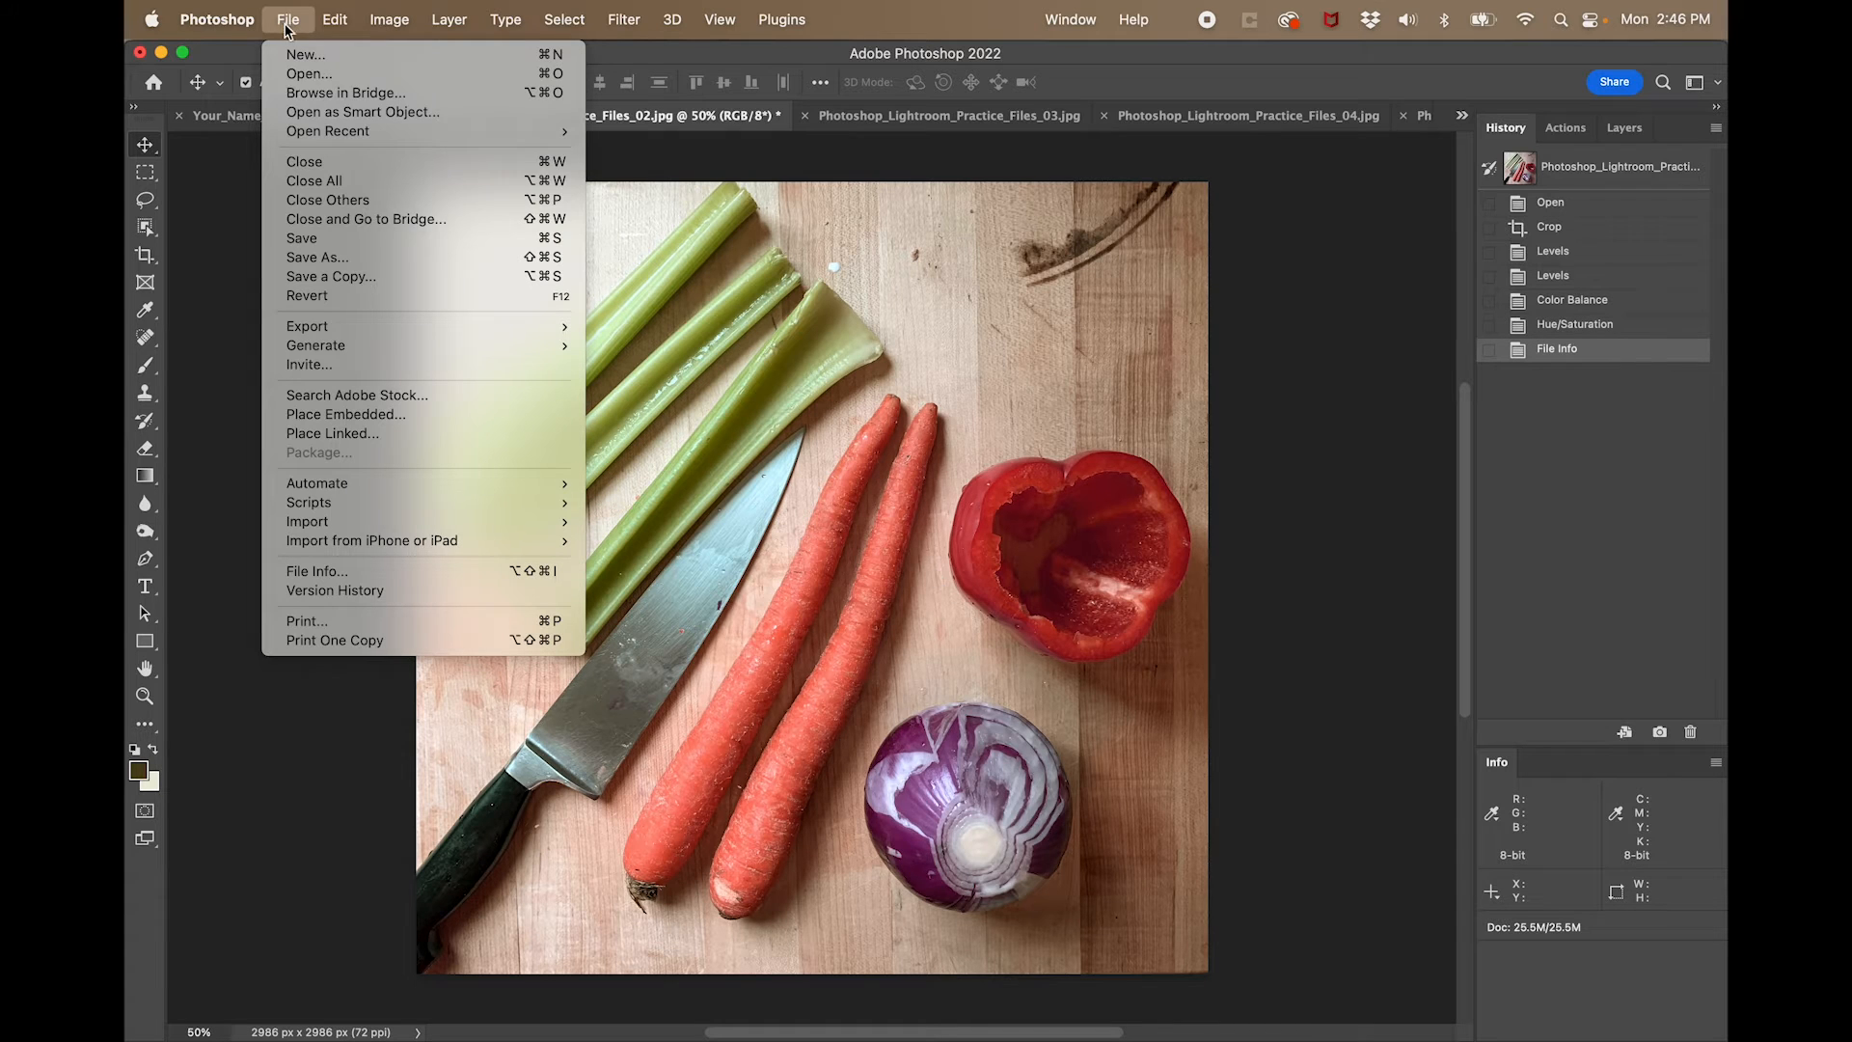
pyautogui.click(350, 241)
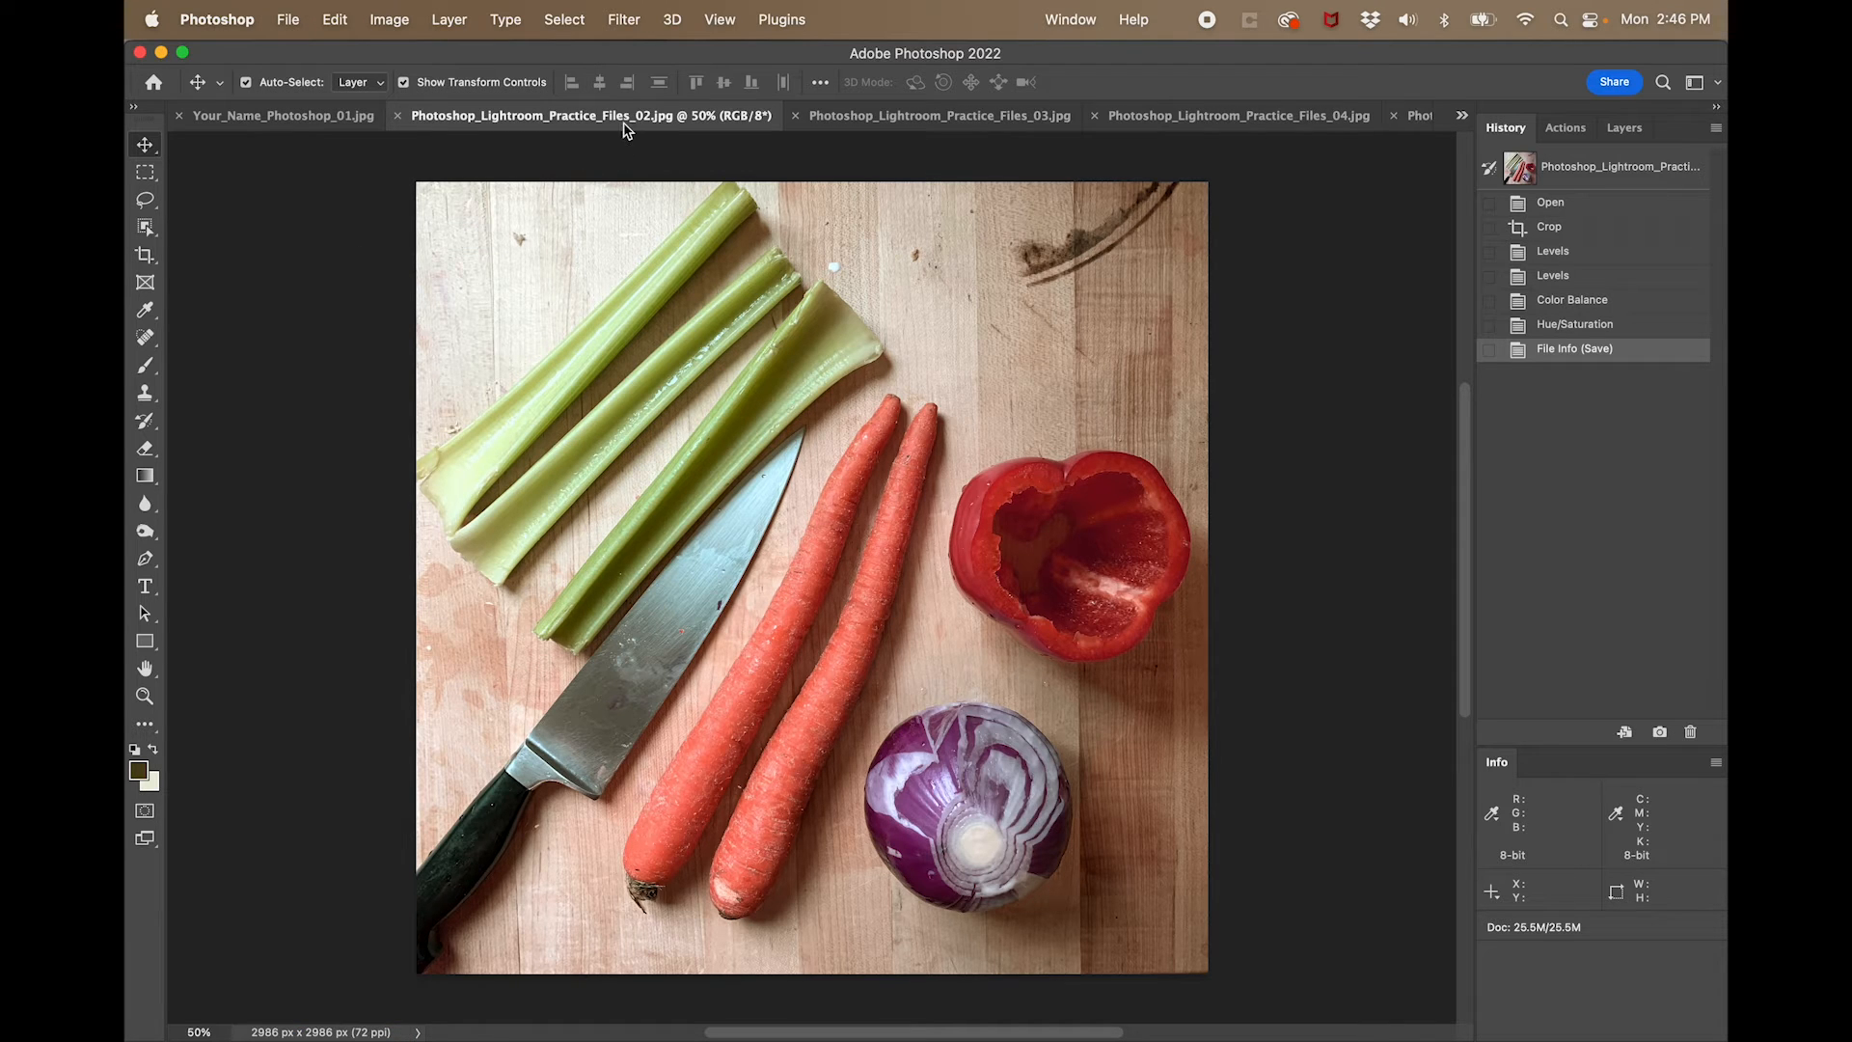
pyautogui.click(400, 116)
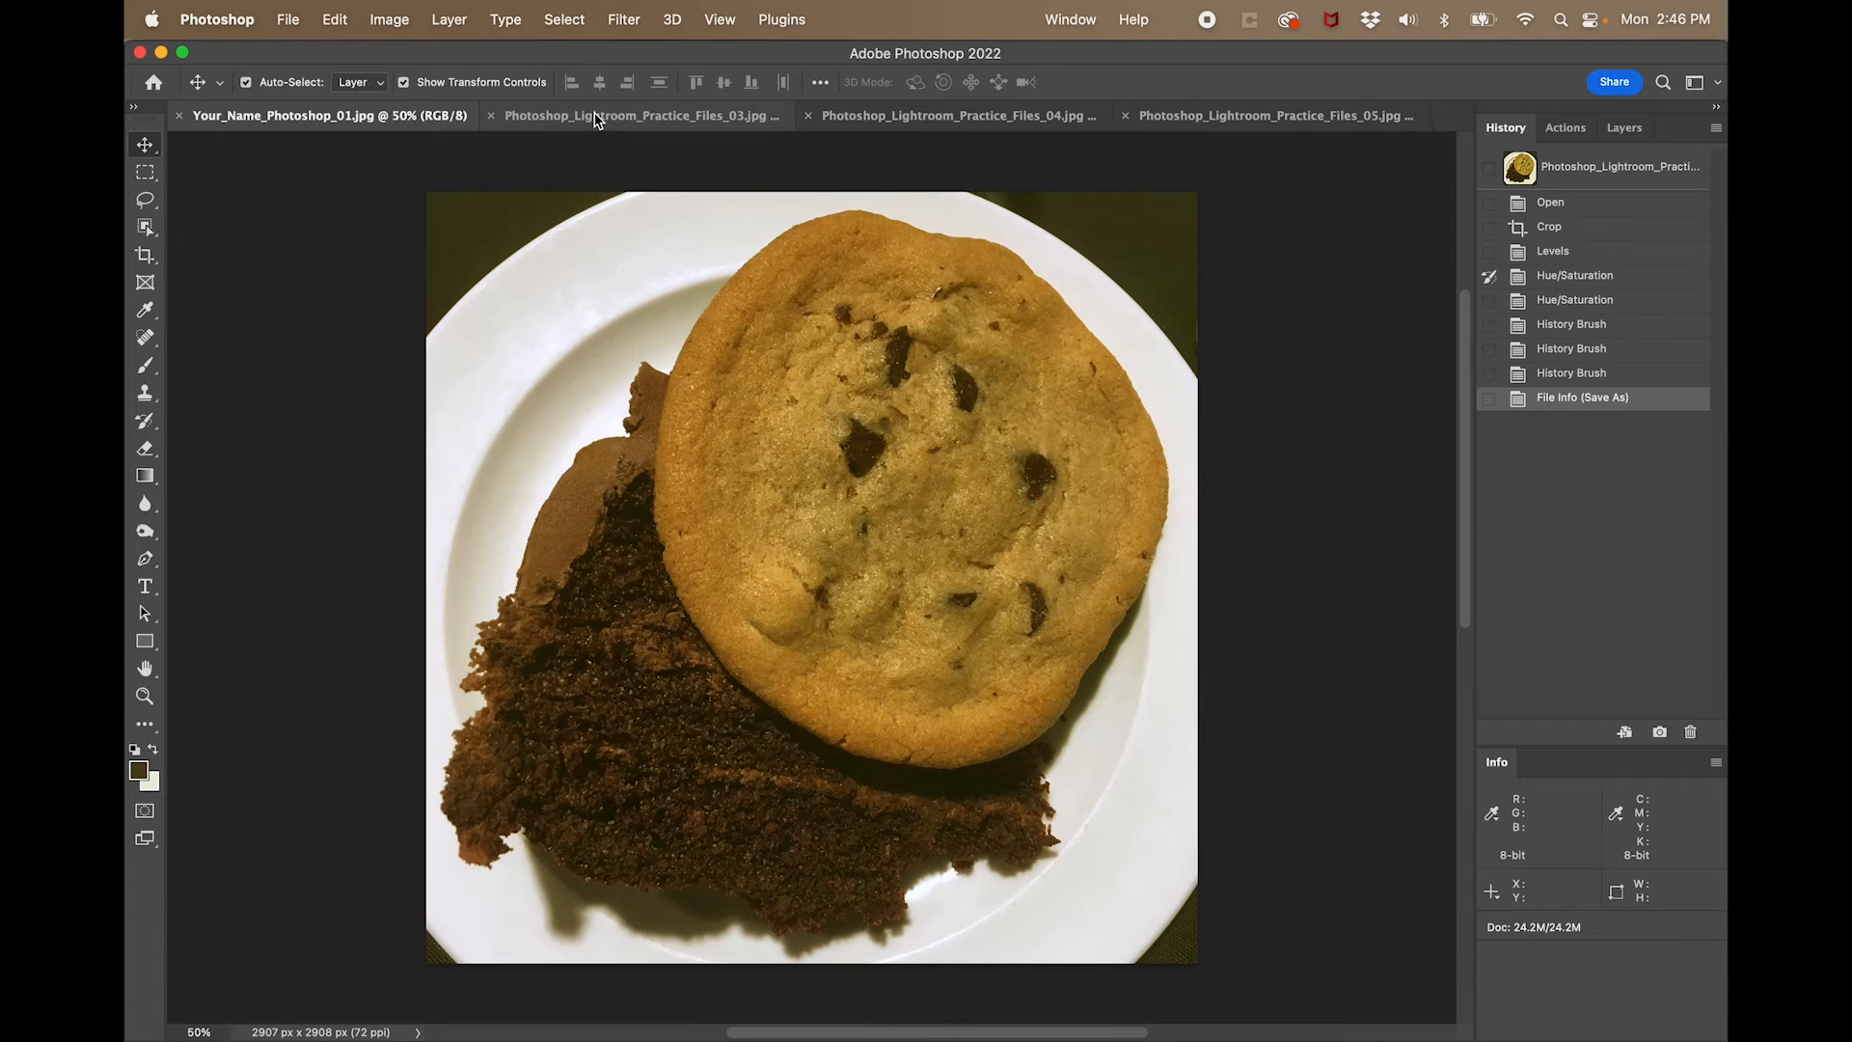
pyautogui.click(179, 116)
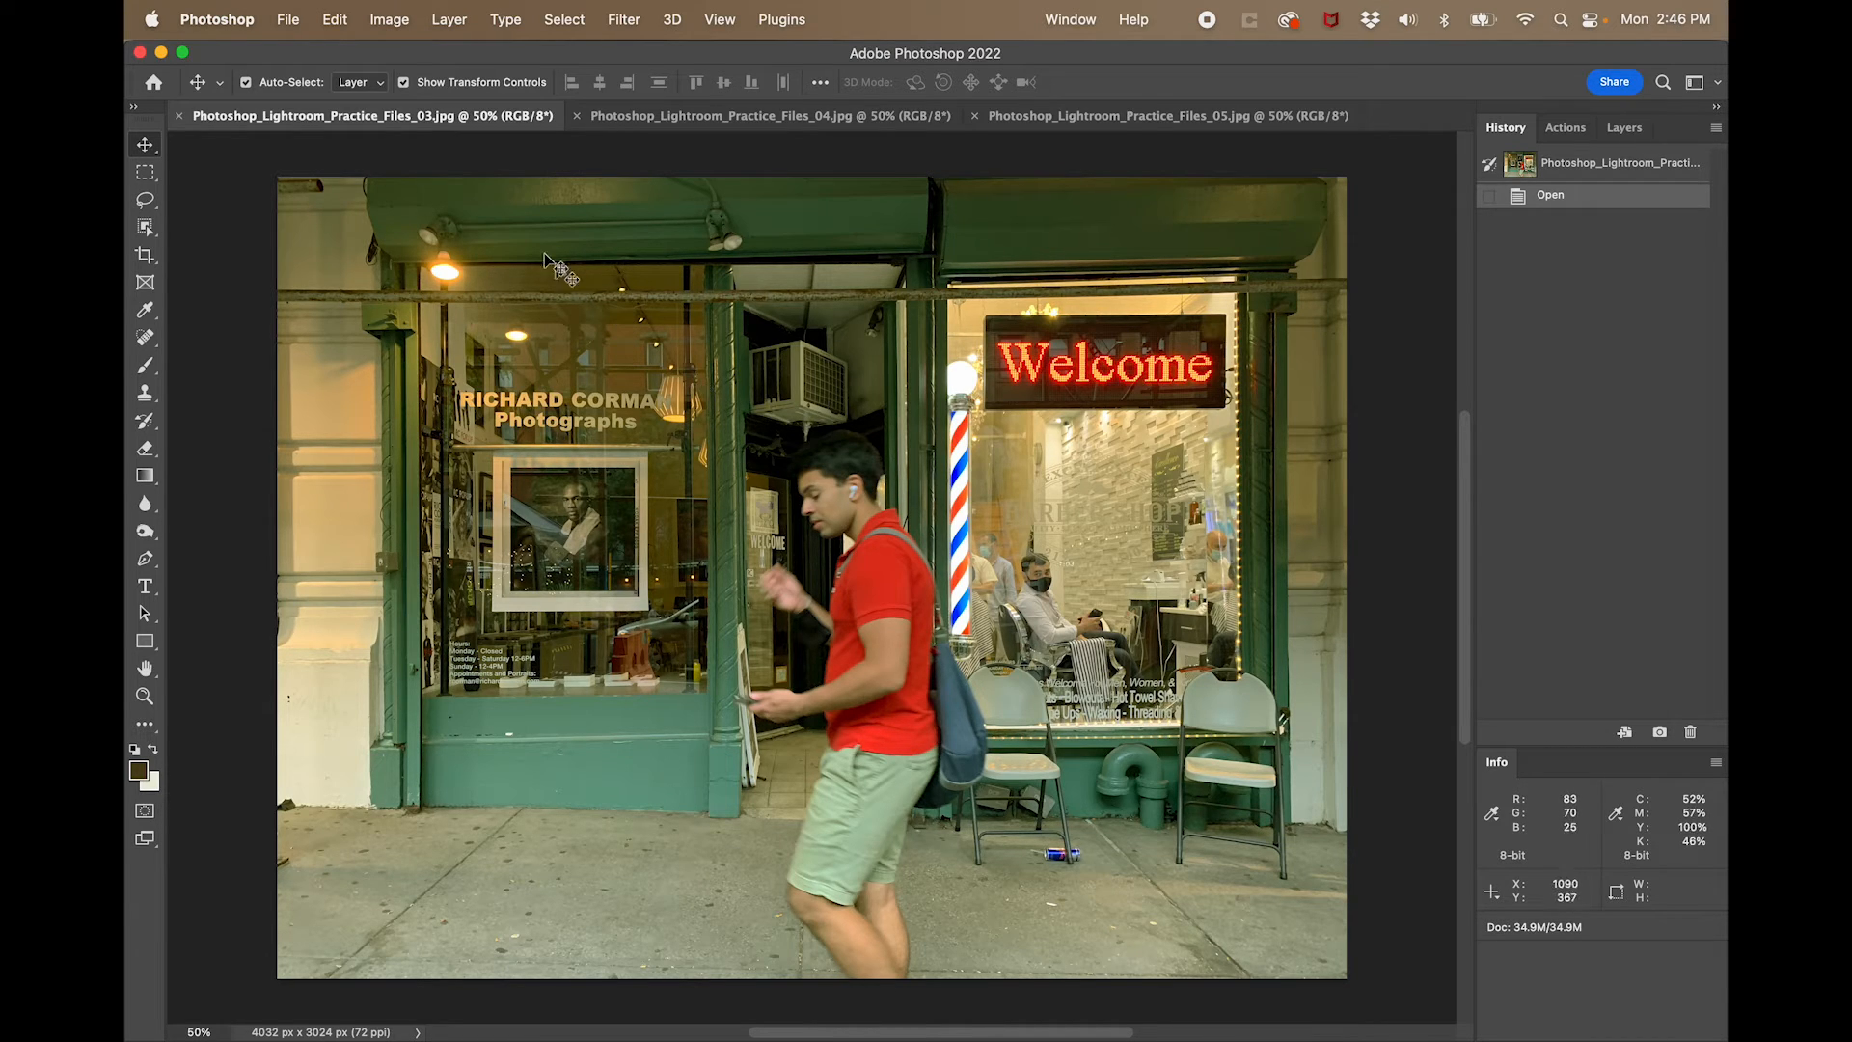
# - Straighten the storefront photo by rotating it about 0.6° within the crop frame, and apply the crop
pyautogui.click(144, 255)
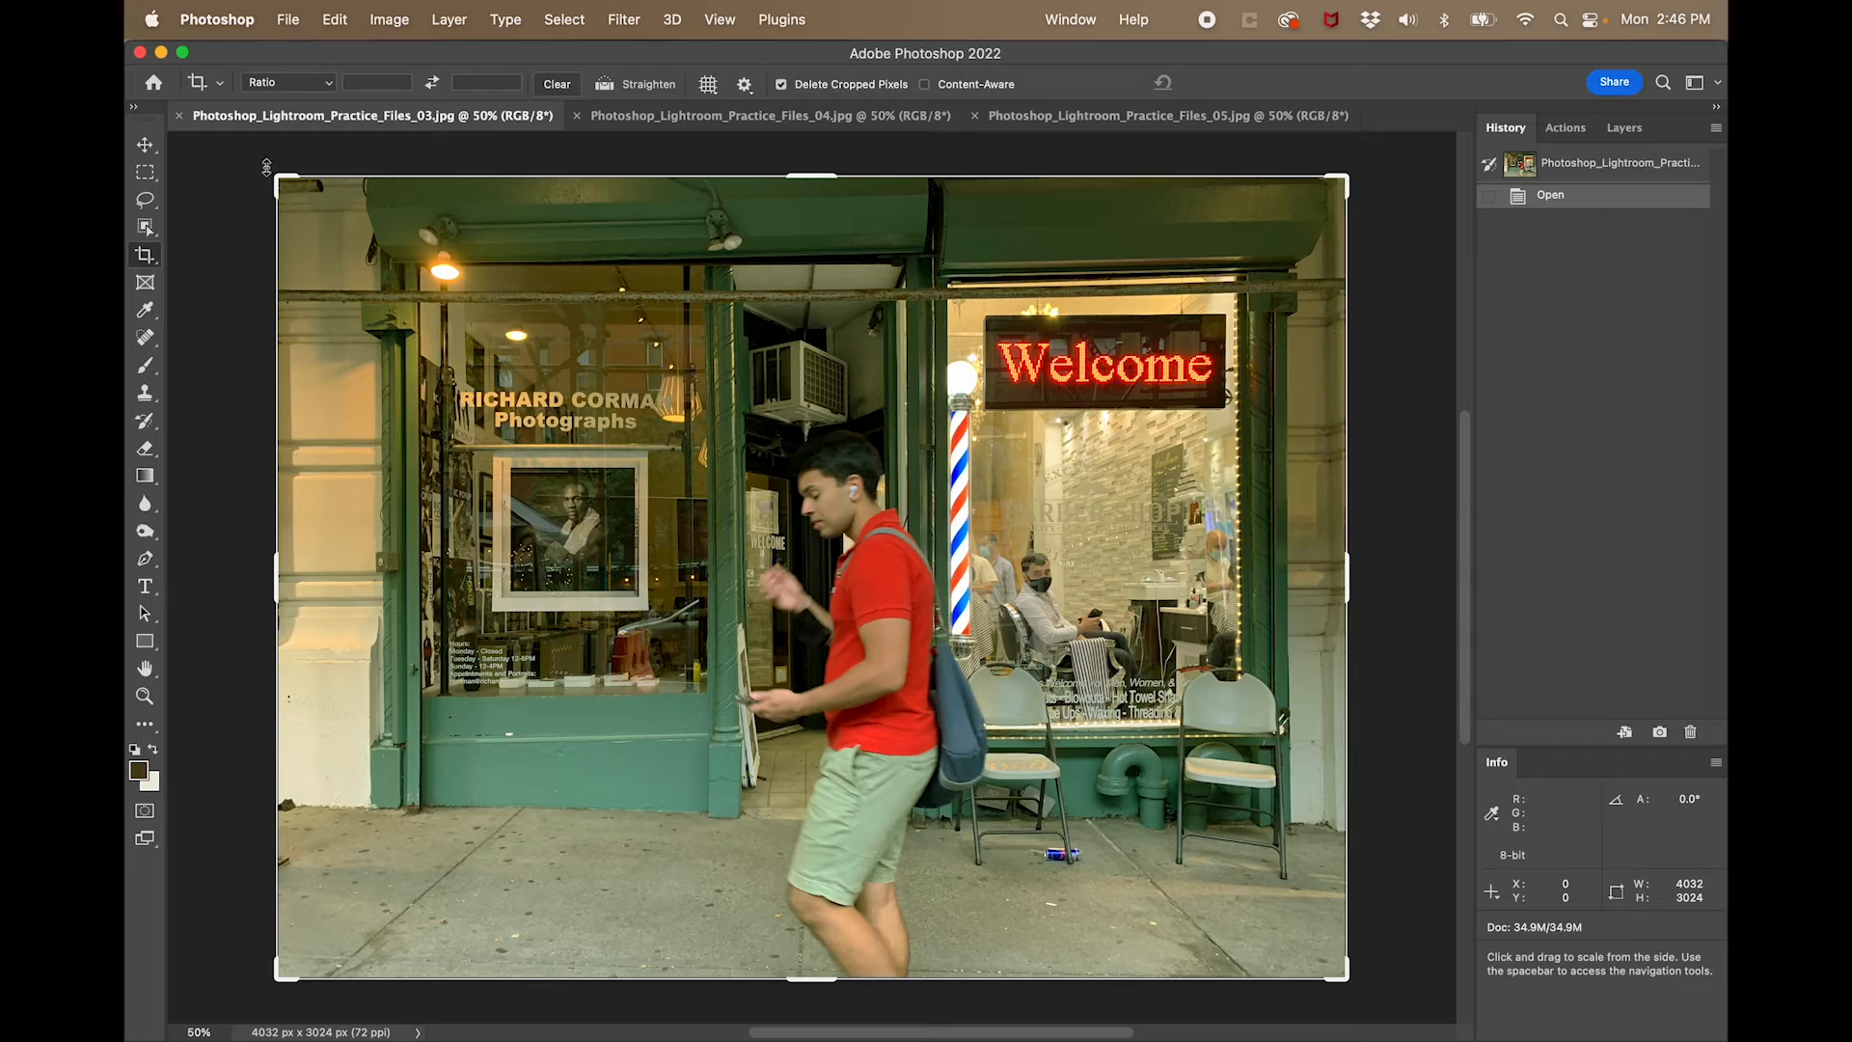
pyautogui.moveTo(267, 170); pyautogui.dragTo(271, 166)
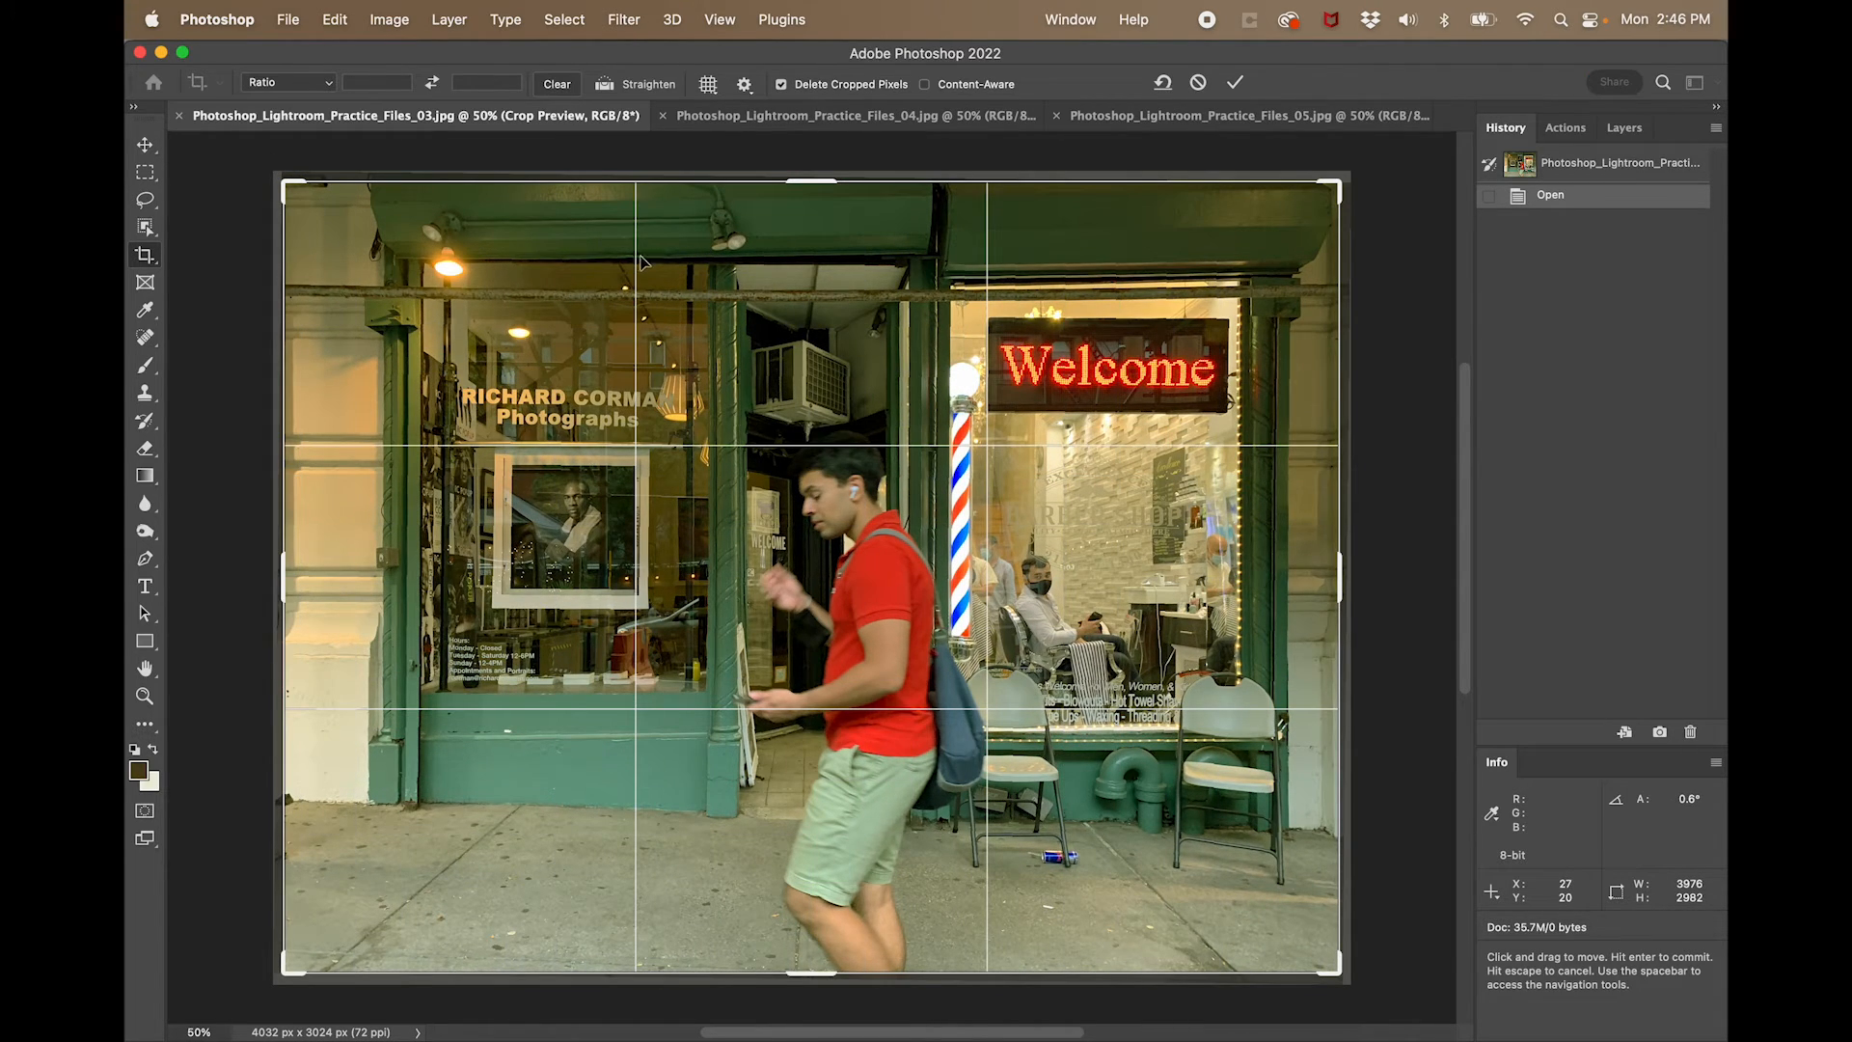
pyautogui.press('Return')
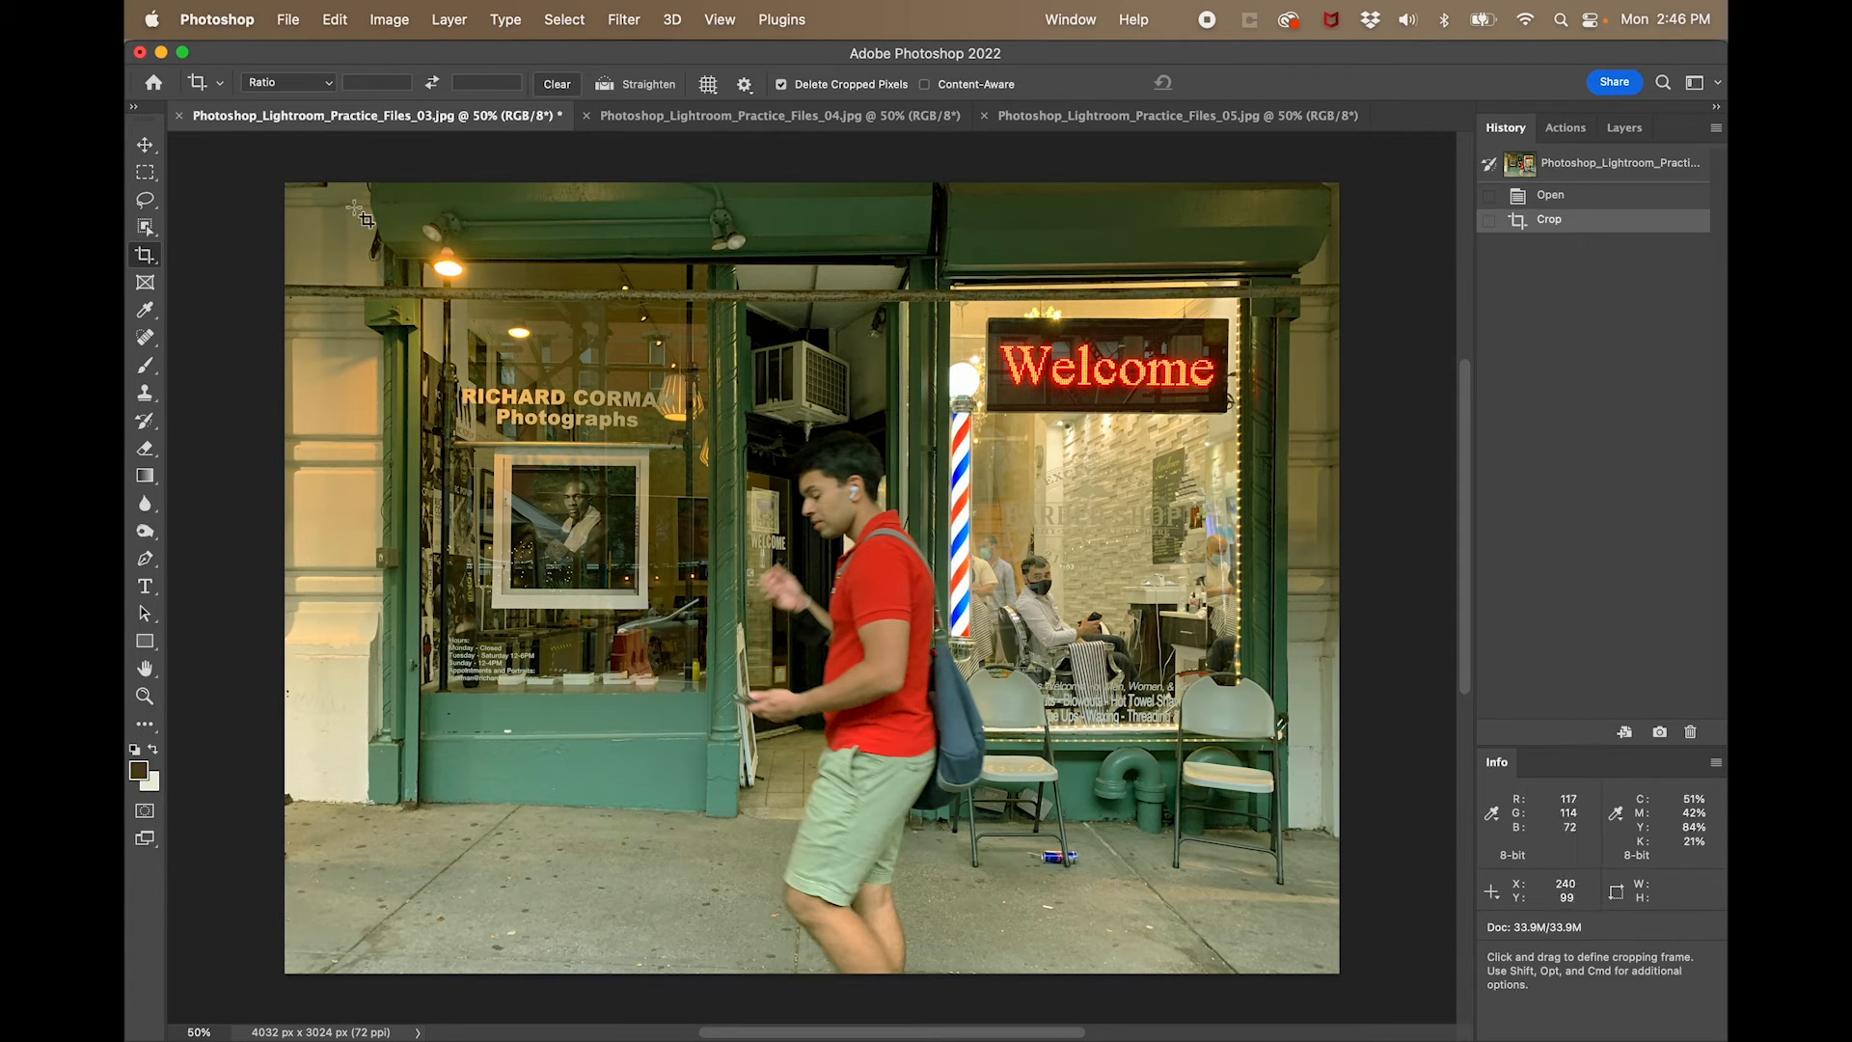
# - Crop away both sides of the storefront photo, and trim its top and bottom edges to about 3392 × 2624 px
pyautogui.moveTo(384, 187); pyautogui.dragTo(1293, 982)
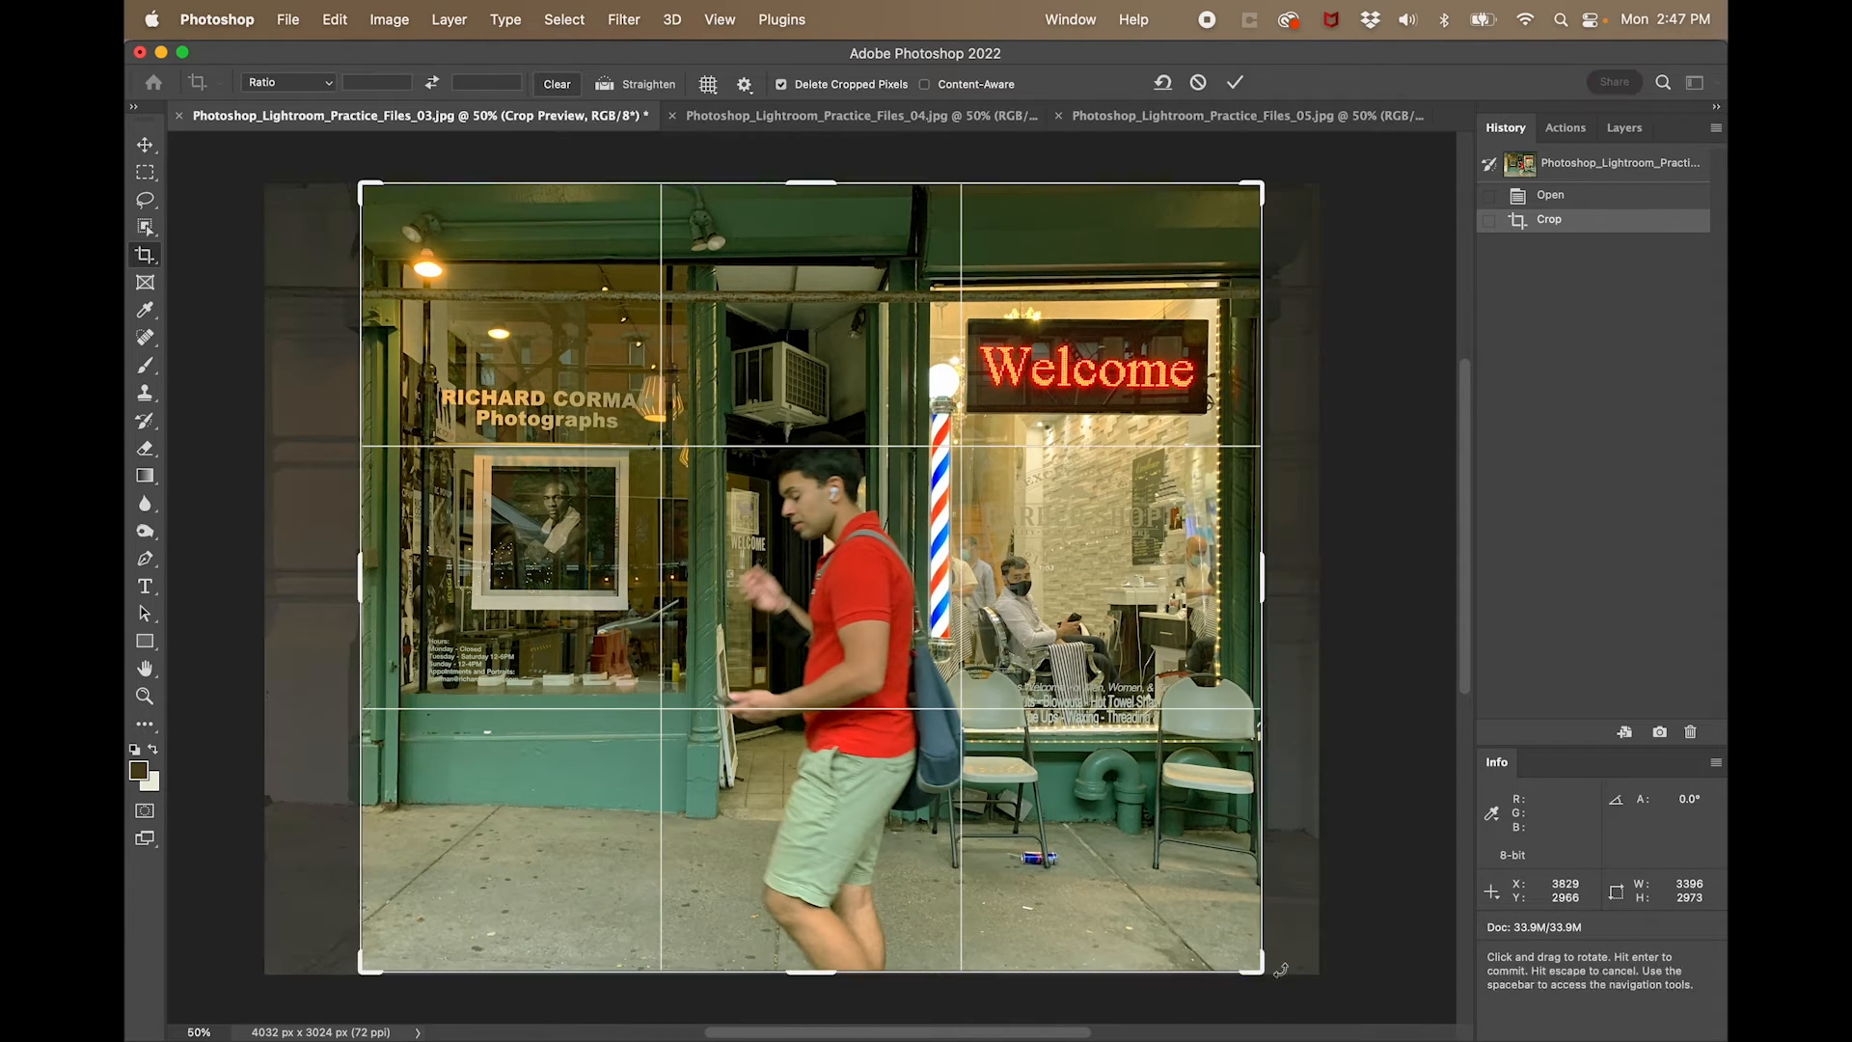
pyautogui.press('Return')
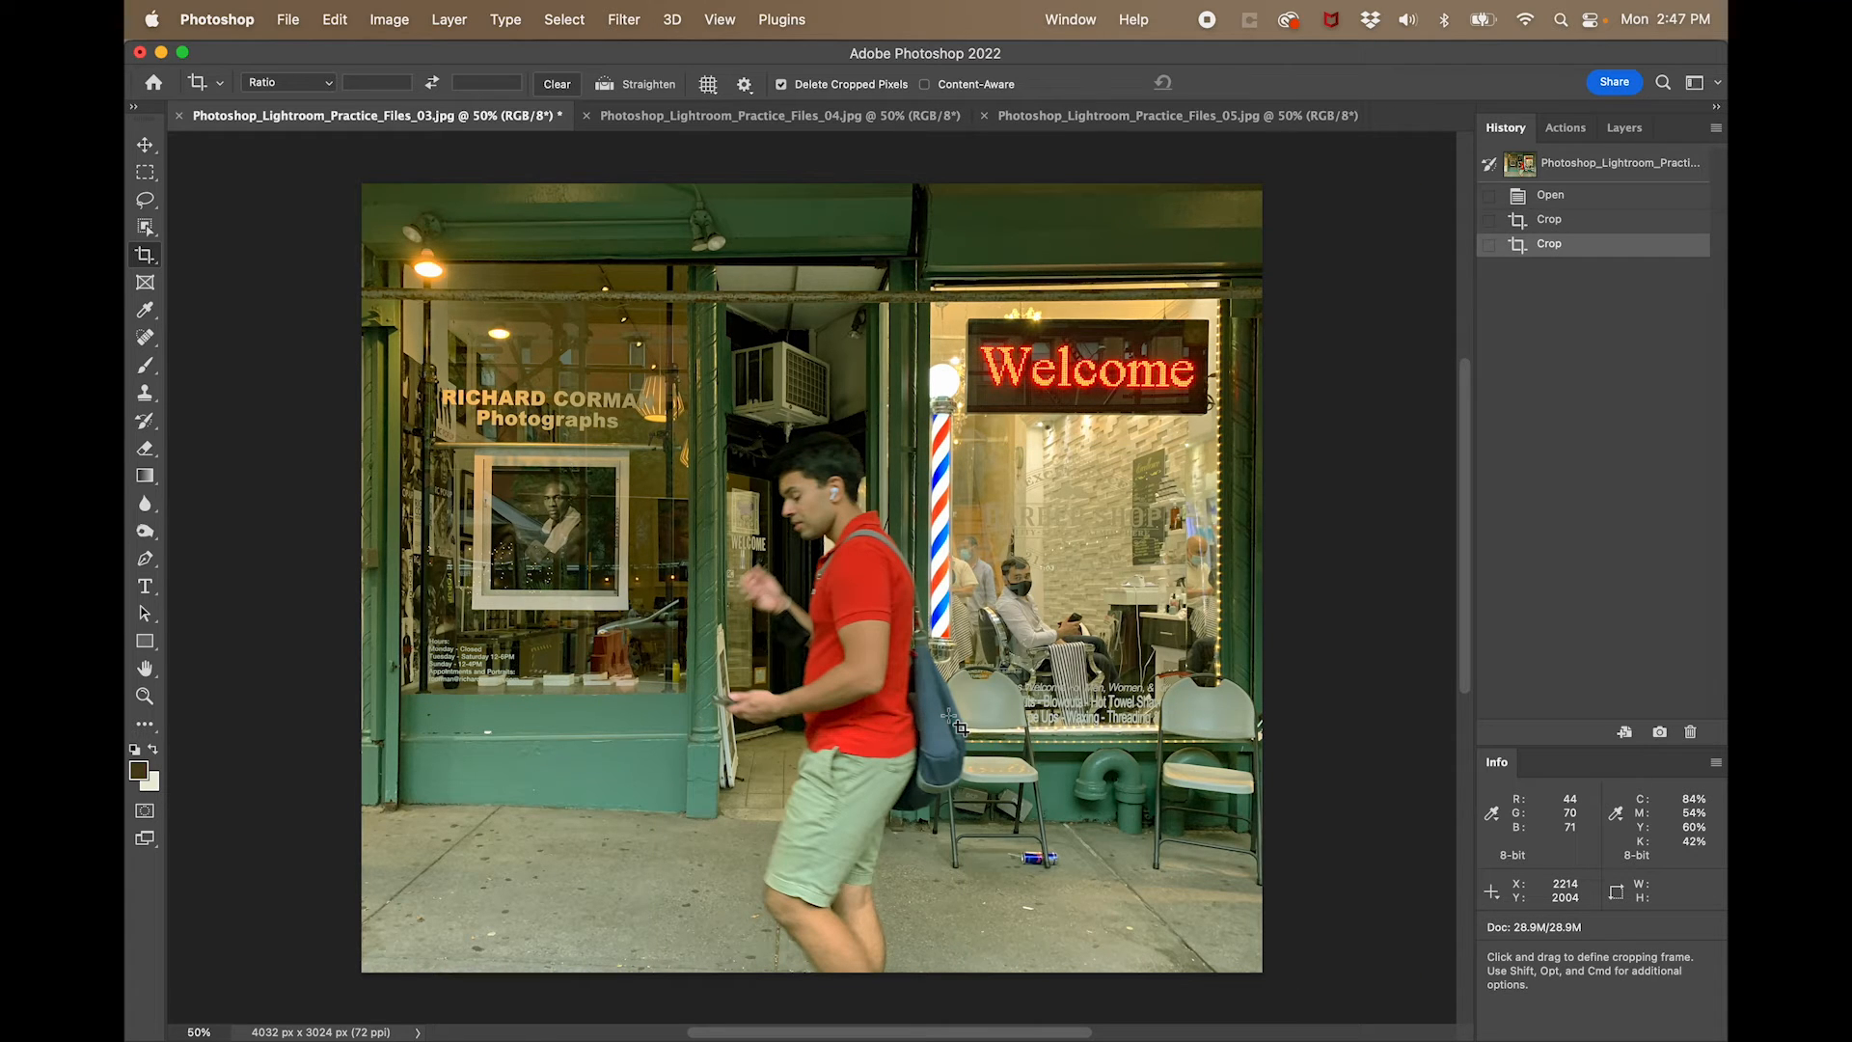
pyautogui.moveTo(364, 241); pyautogui.dragTo(1387, 938)
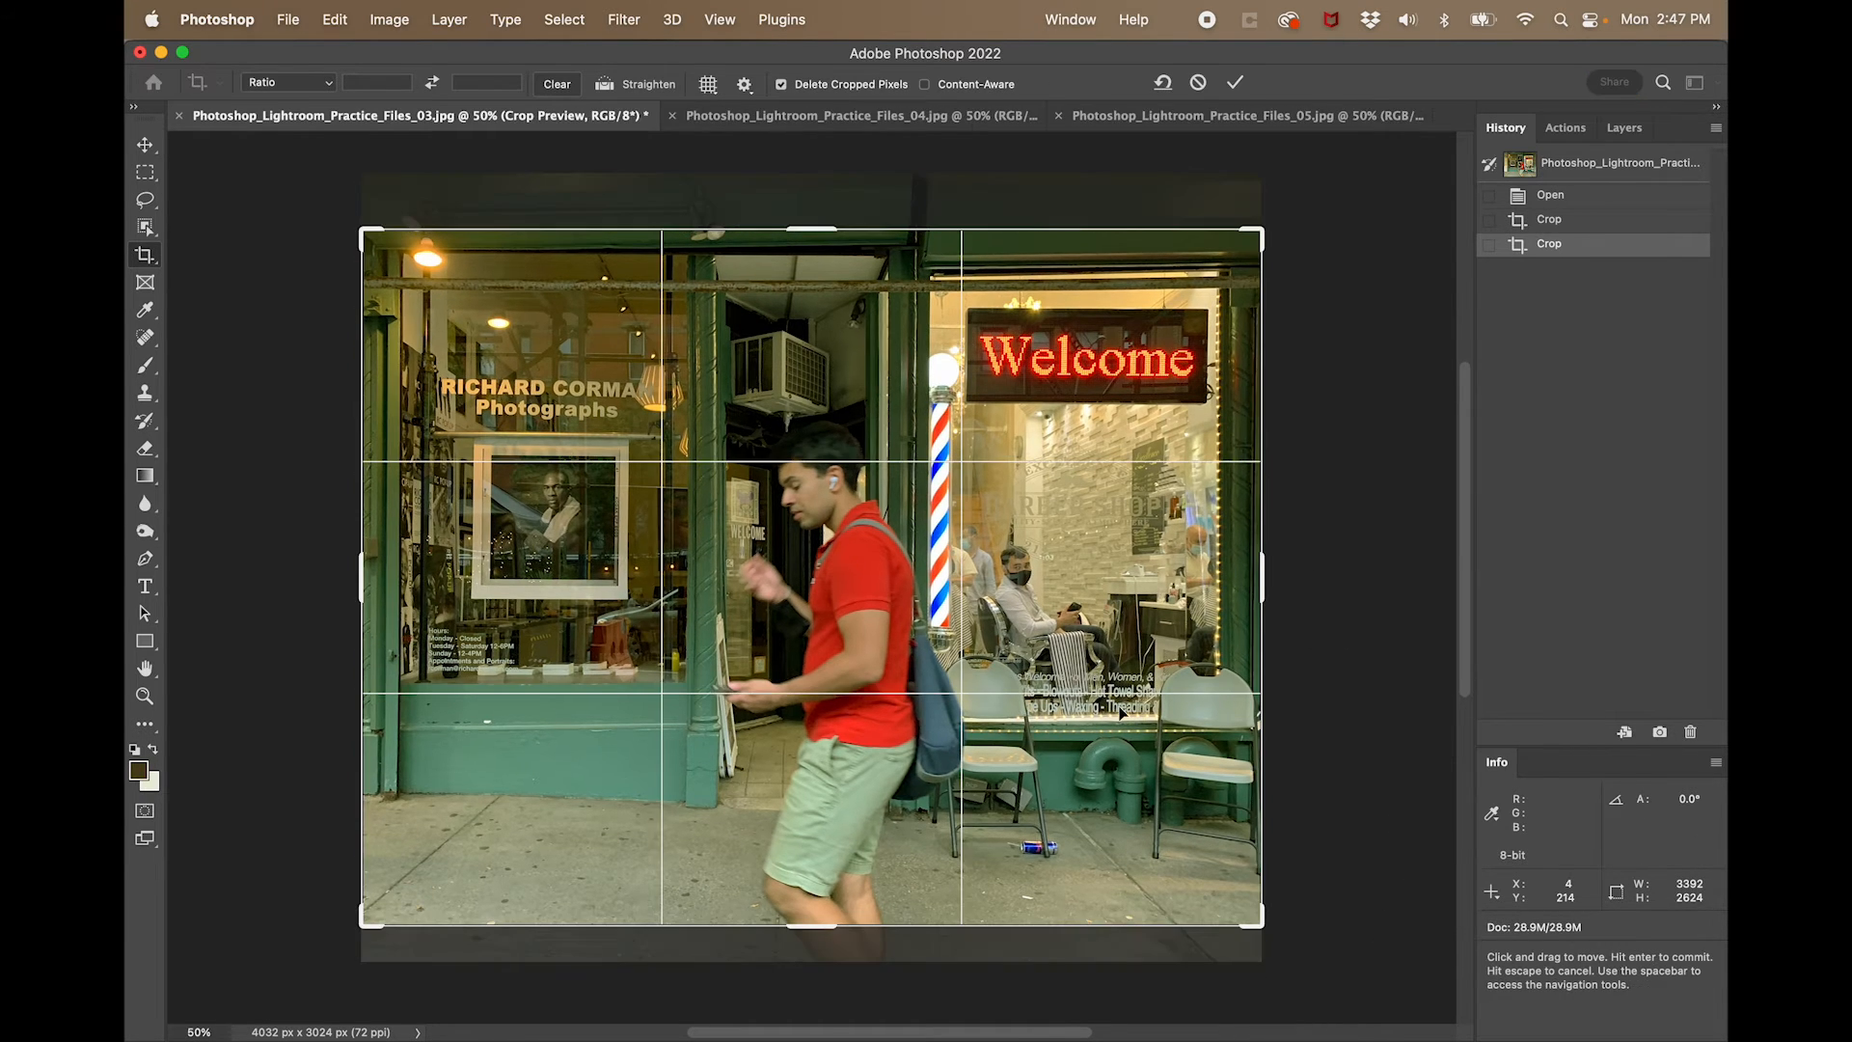
pyautogui.press('Return')
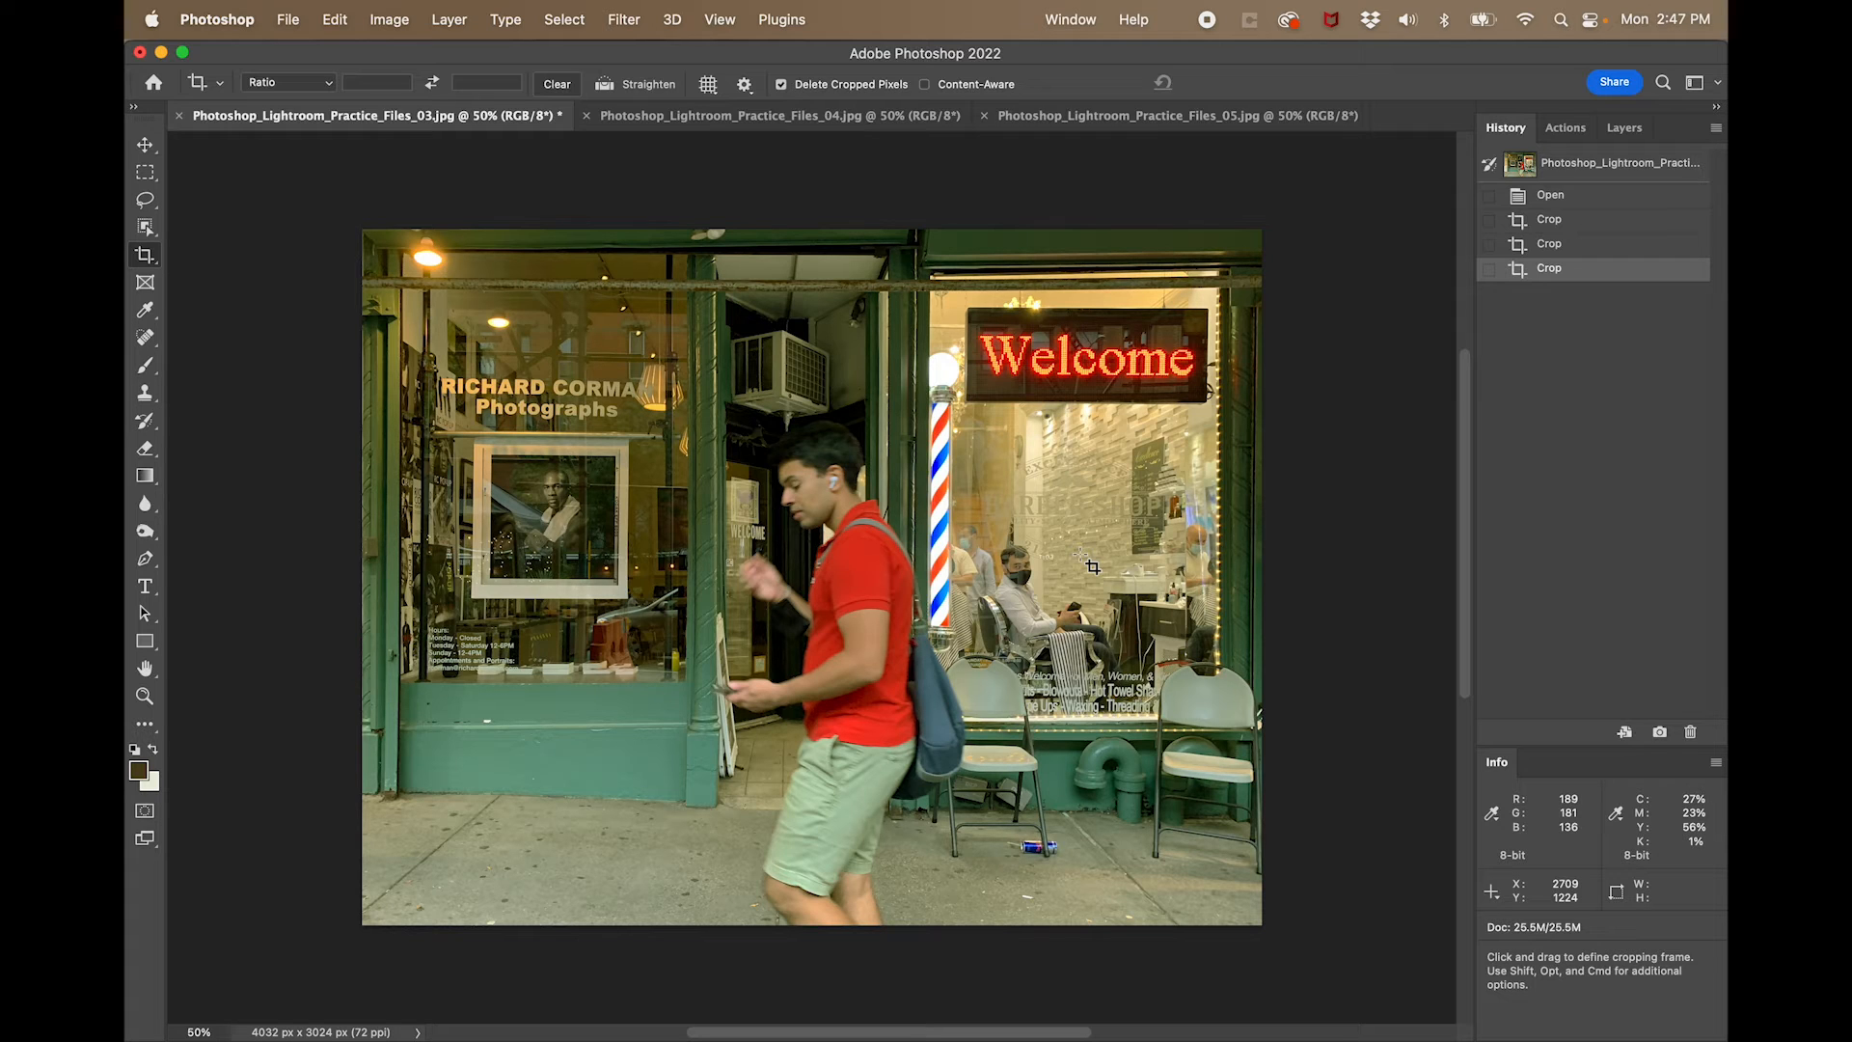
# - Brighten the storefront photo with Levels by setting the white input level to 215, and switch to the Crop tool
pyautogui.press('super')
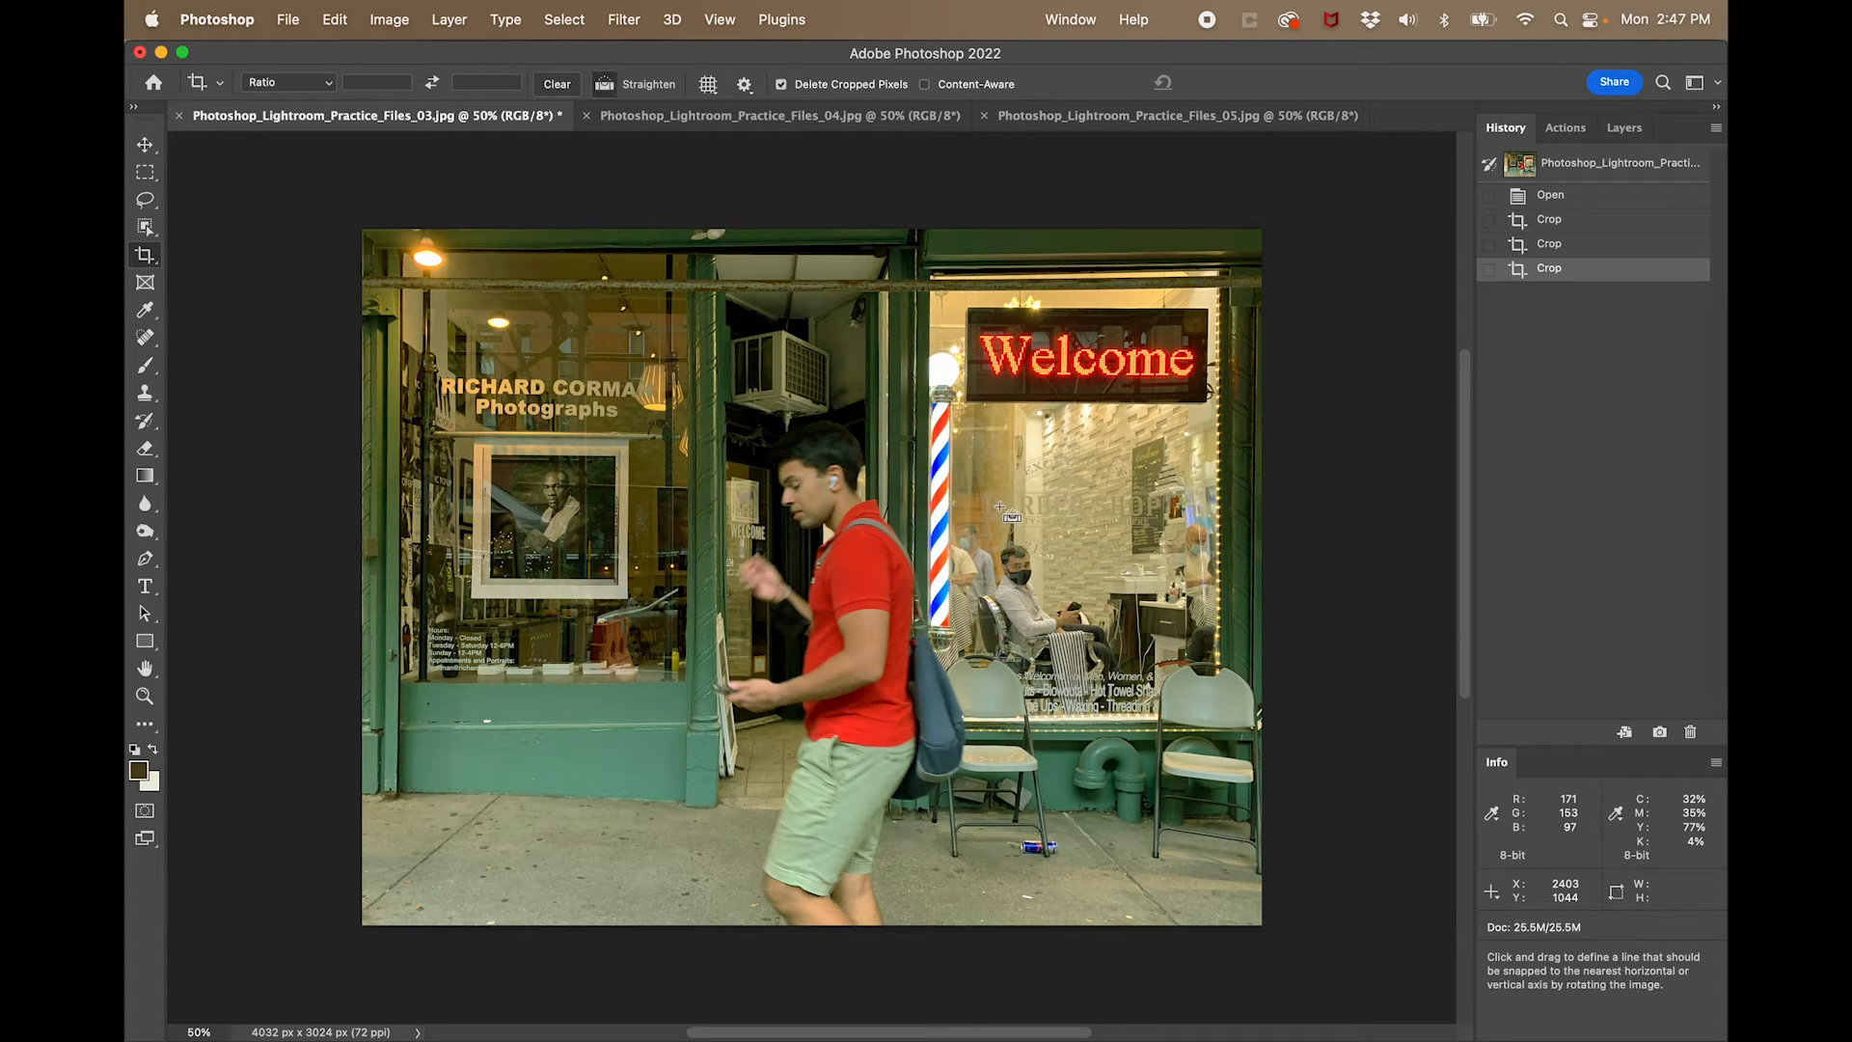
pyautogui.press('super+l')
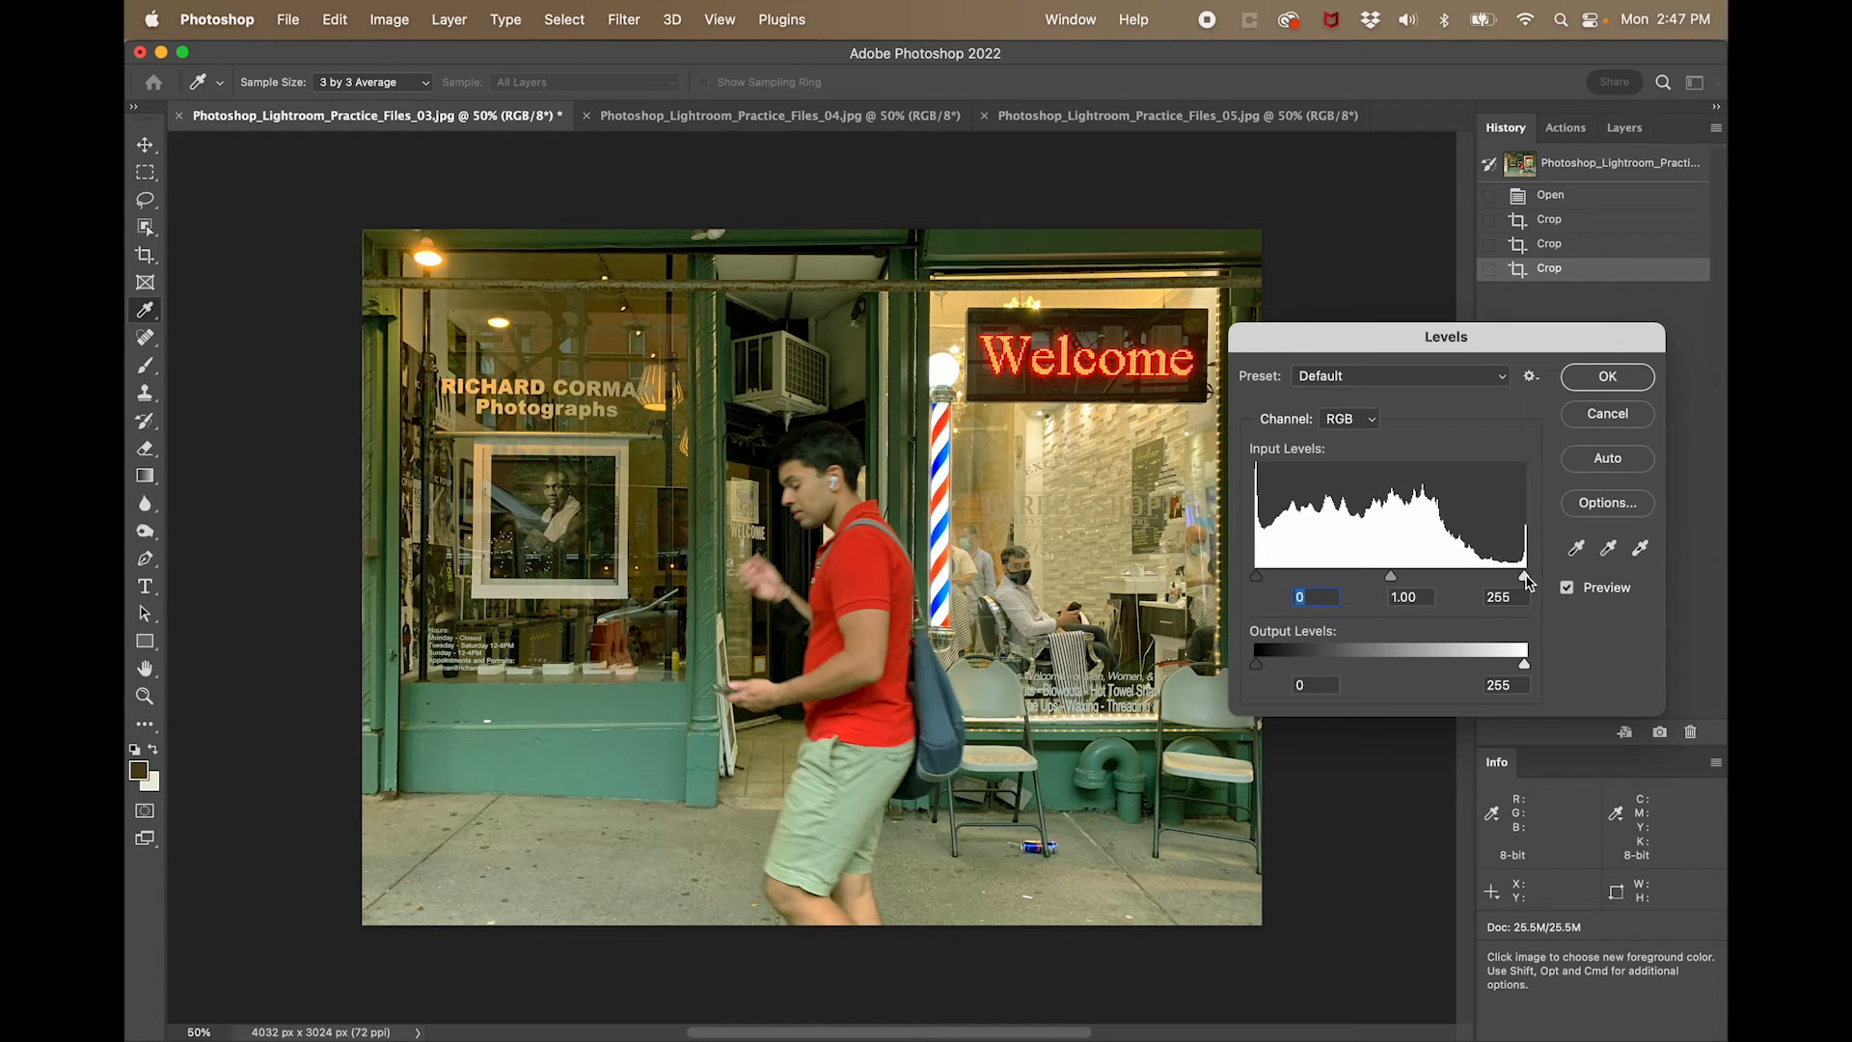
pyautogui.moveTo(1526, 580); pyautogui.dragTo(1482, 580)
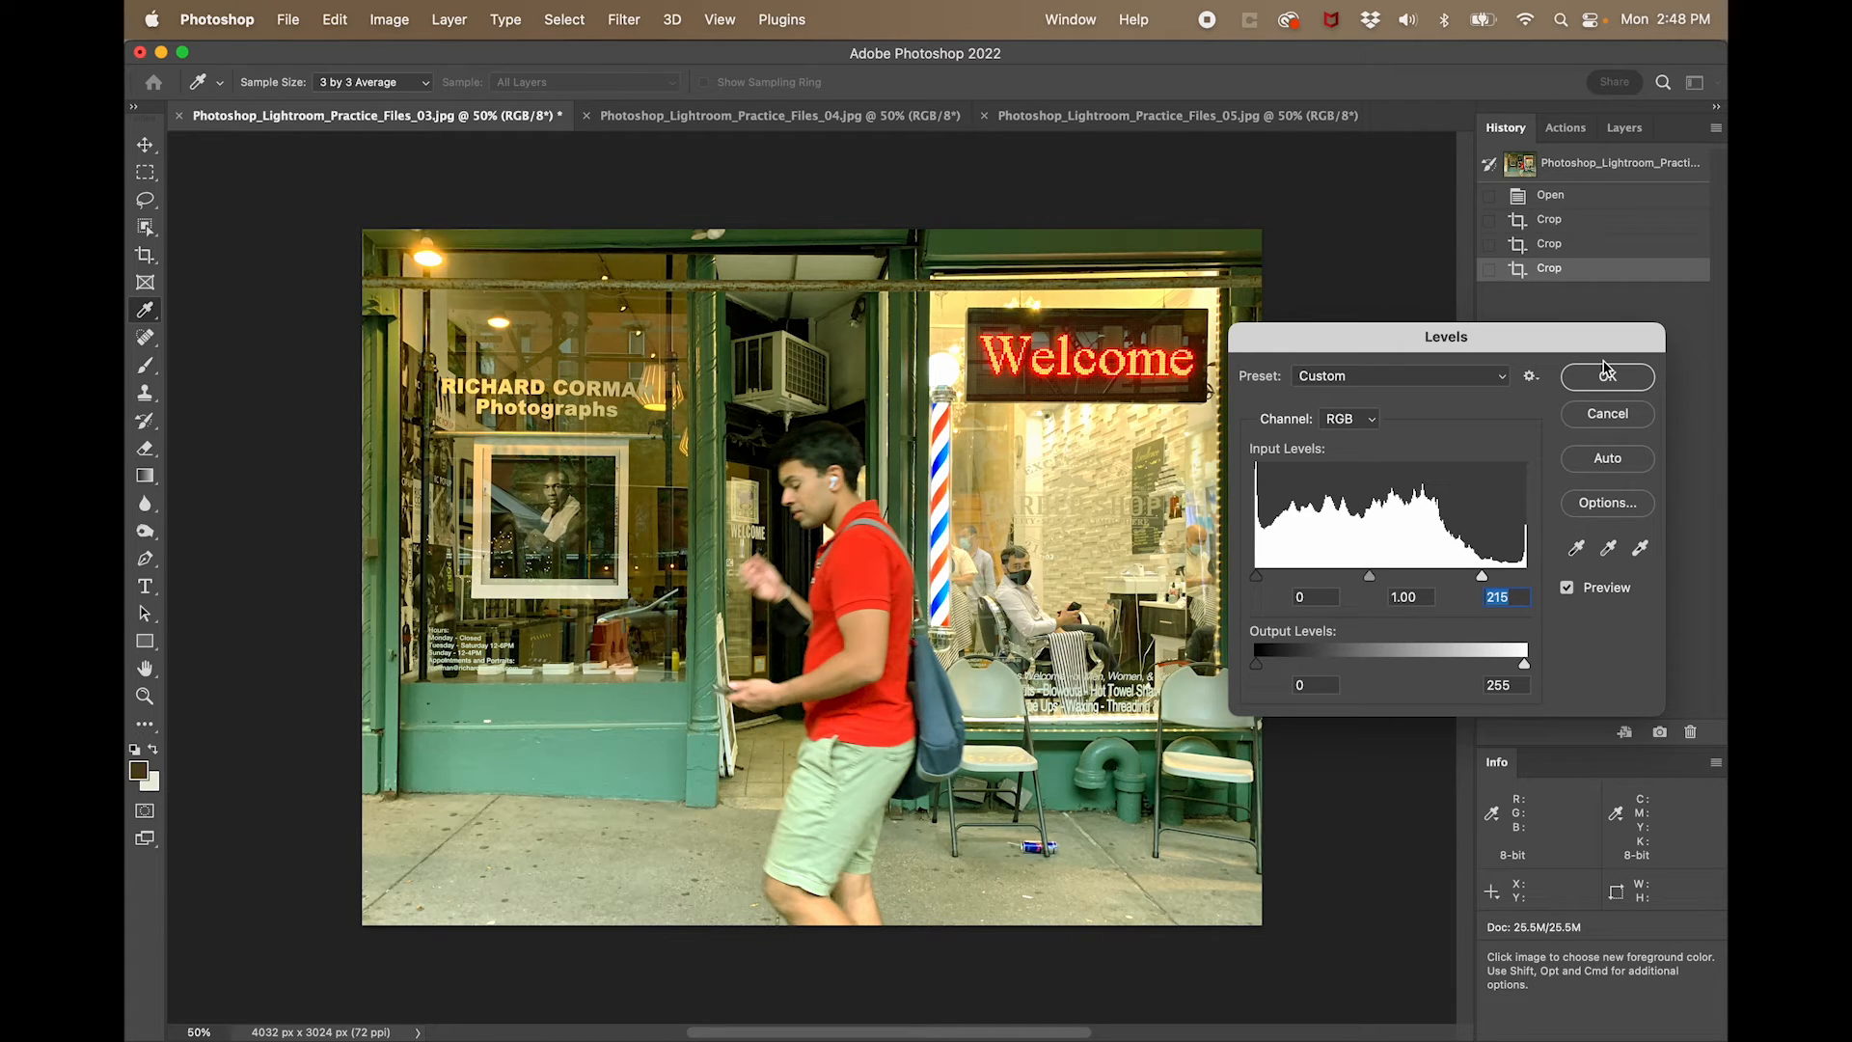
pyautogui.click(1606, 376)
pyautogui.press('c')
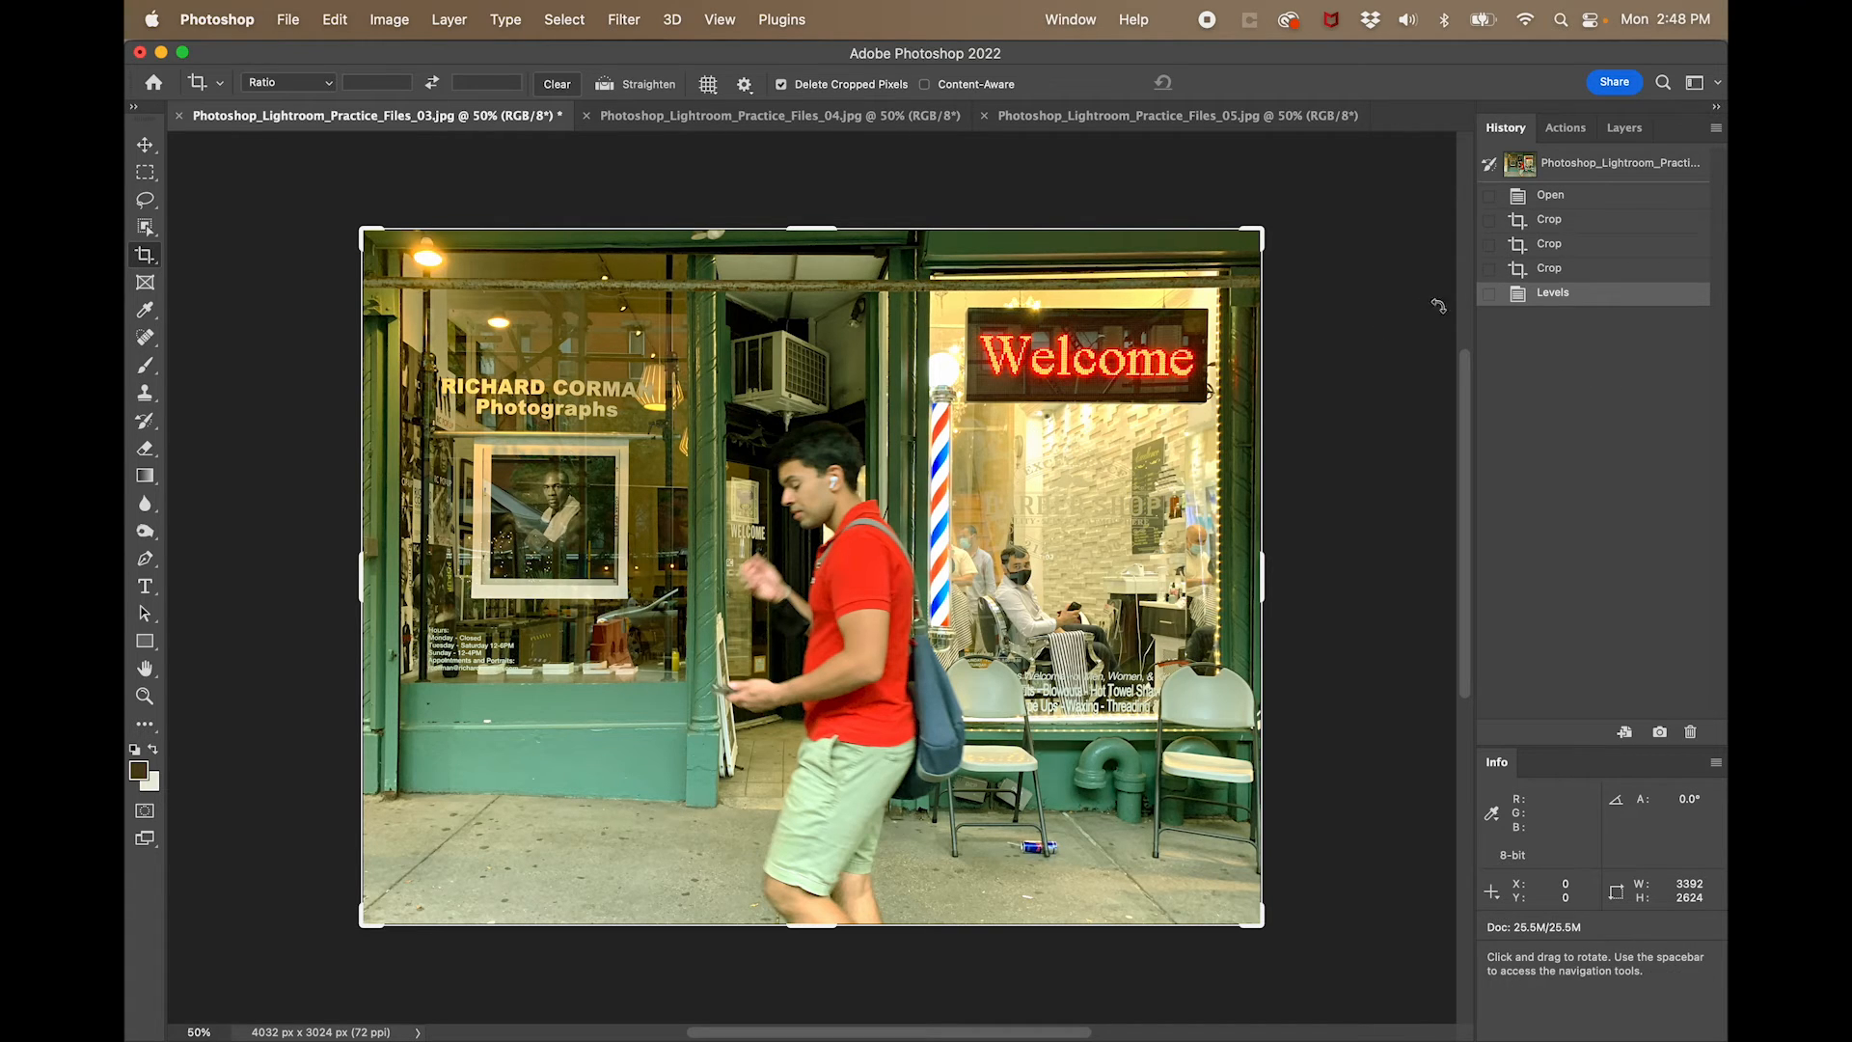
# - Set the last Crop state as the history source, and enlarge the History Brush to 600 px
pyautogui.click(1490, 270)
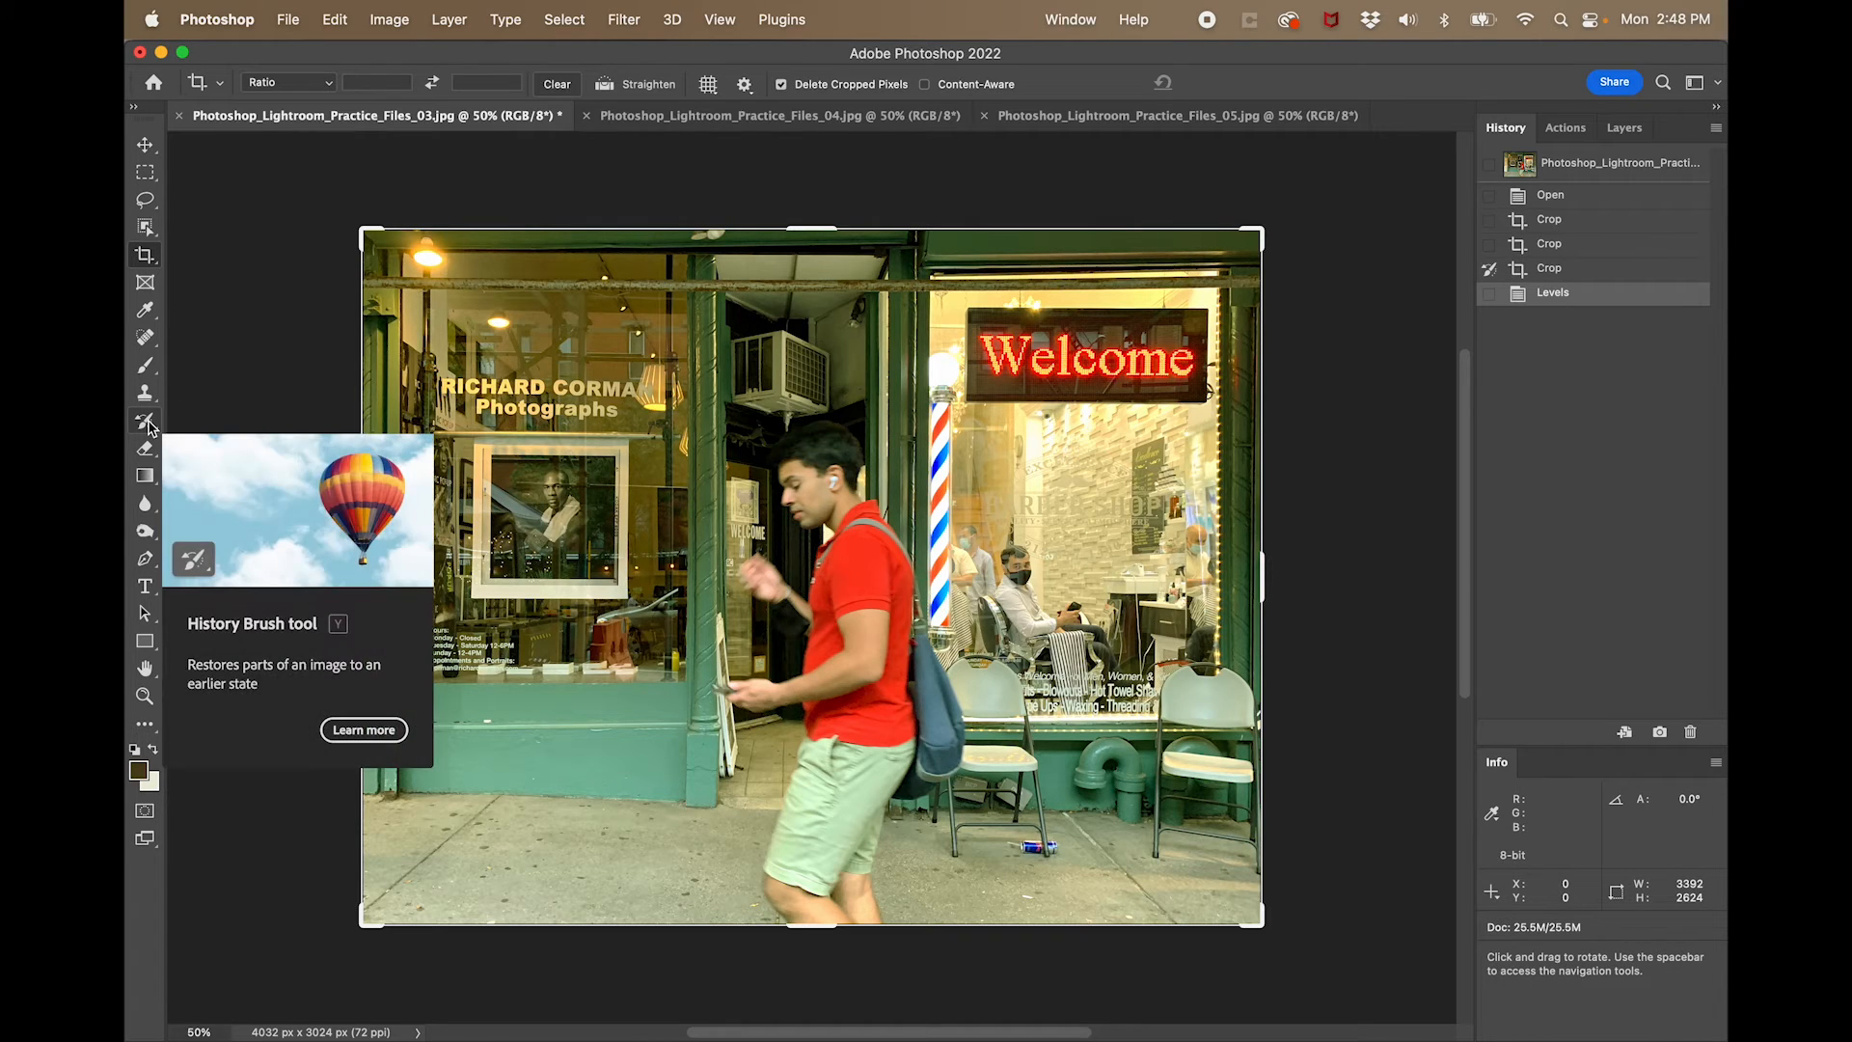
pyautogui.click(146, 423)
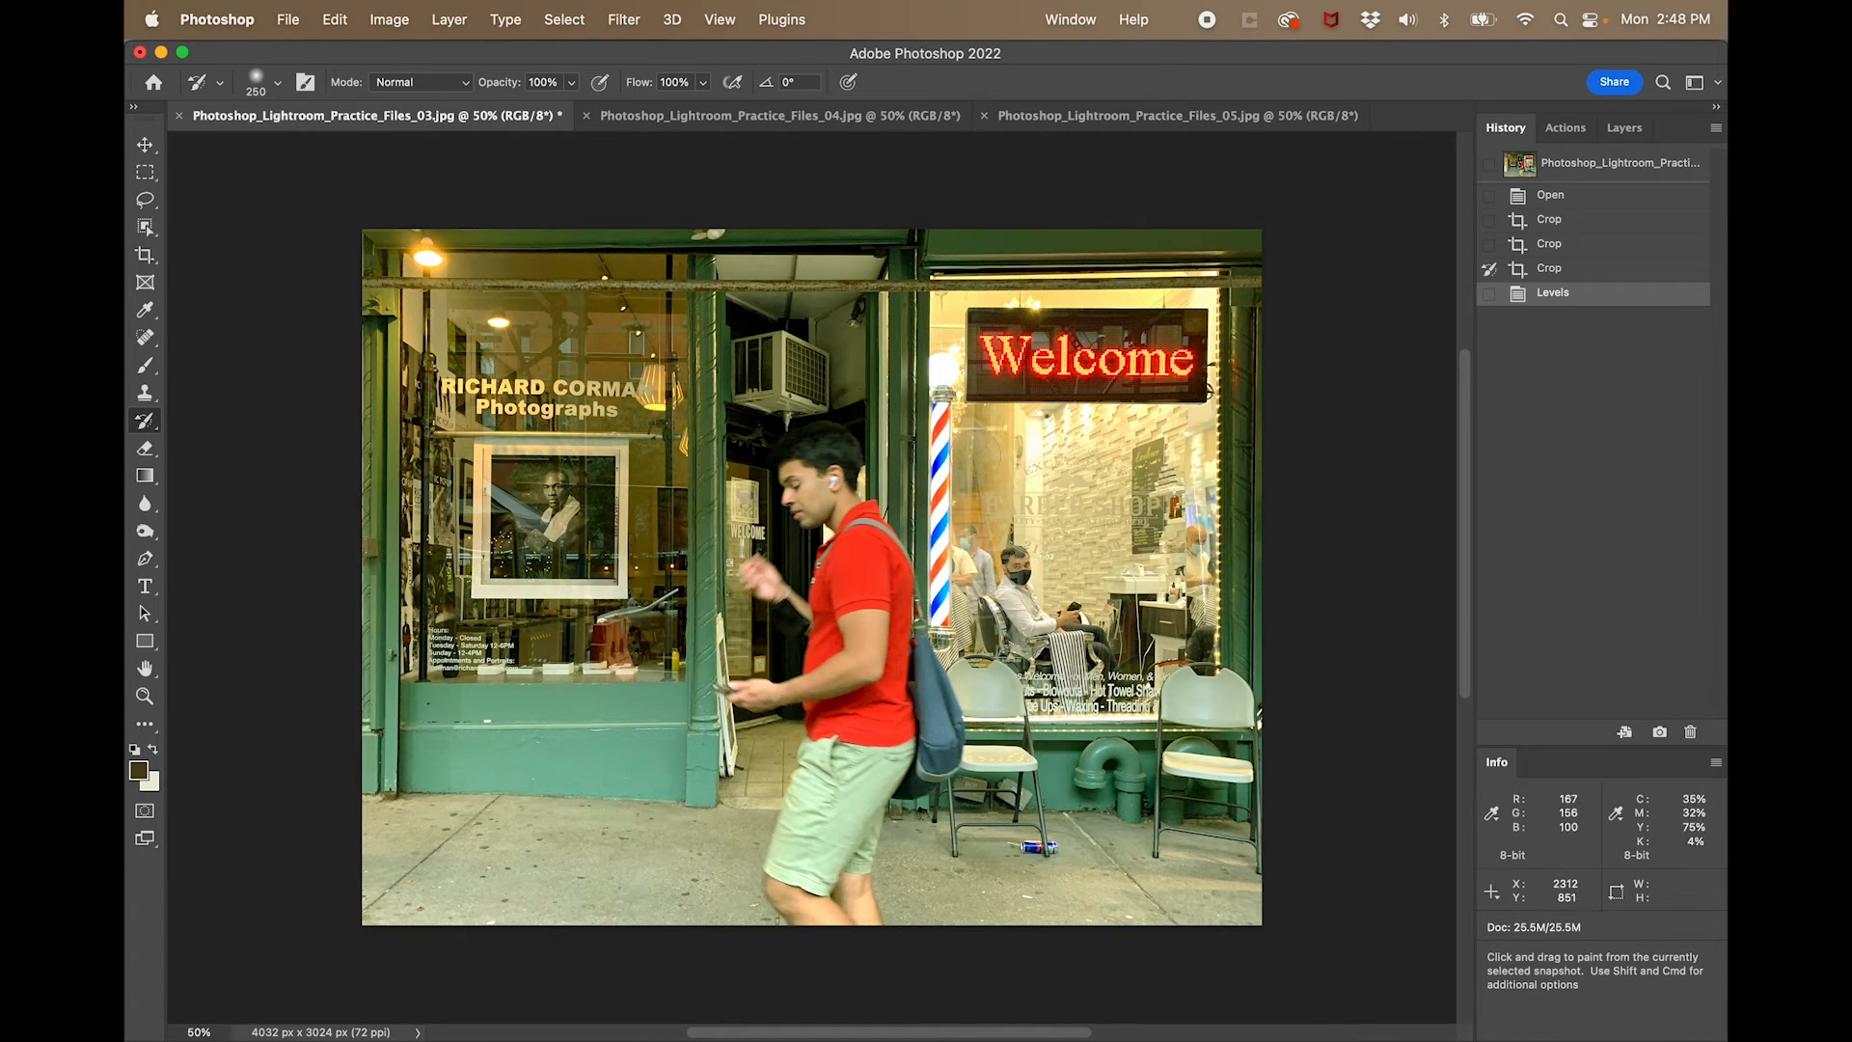
pyautogui.press(']')
pyautogui.press(']')
pyautogui.press(']')
pyautogui.press(']')
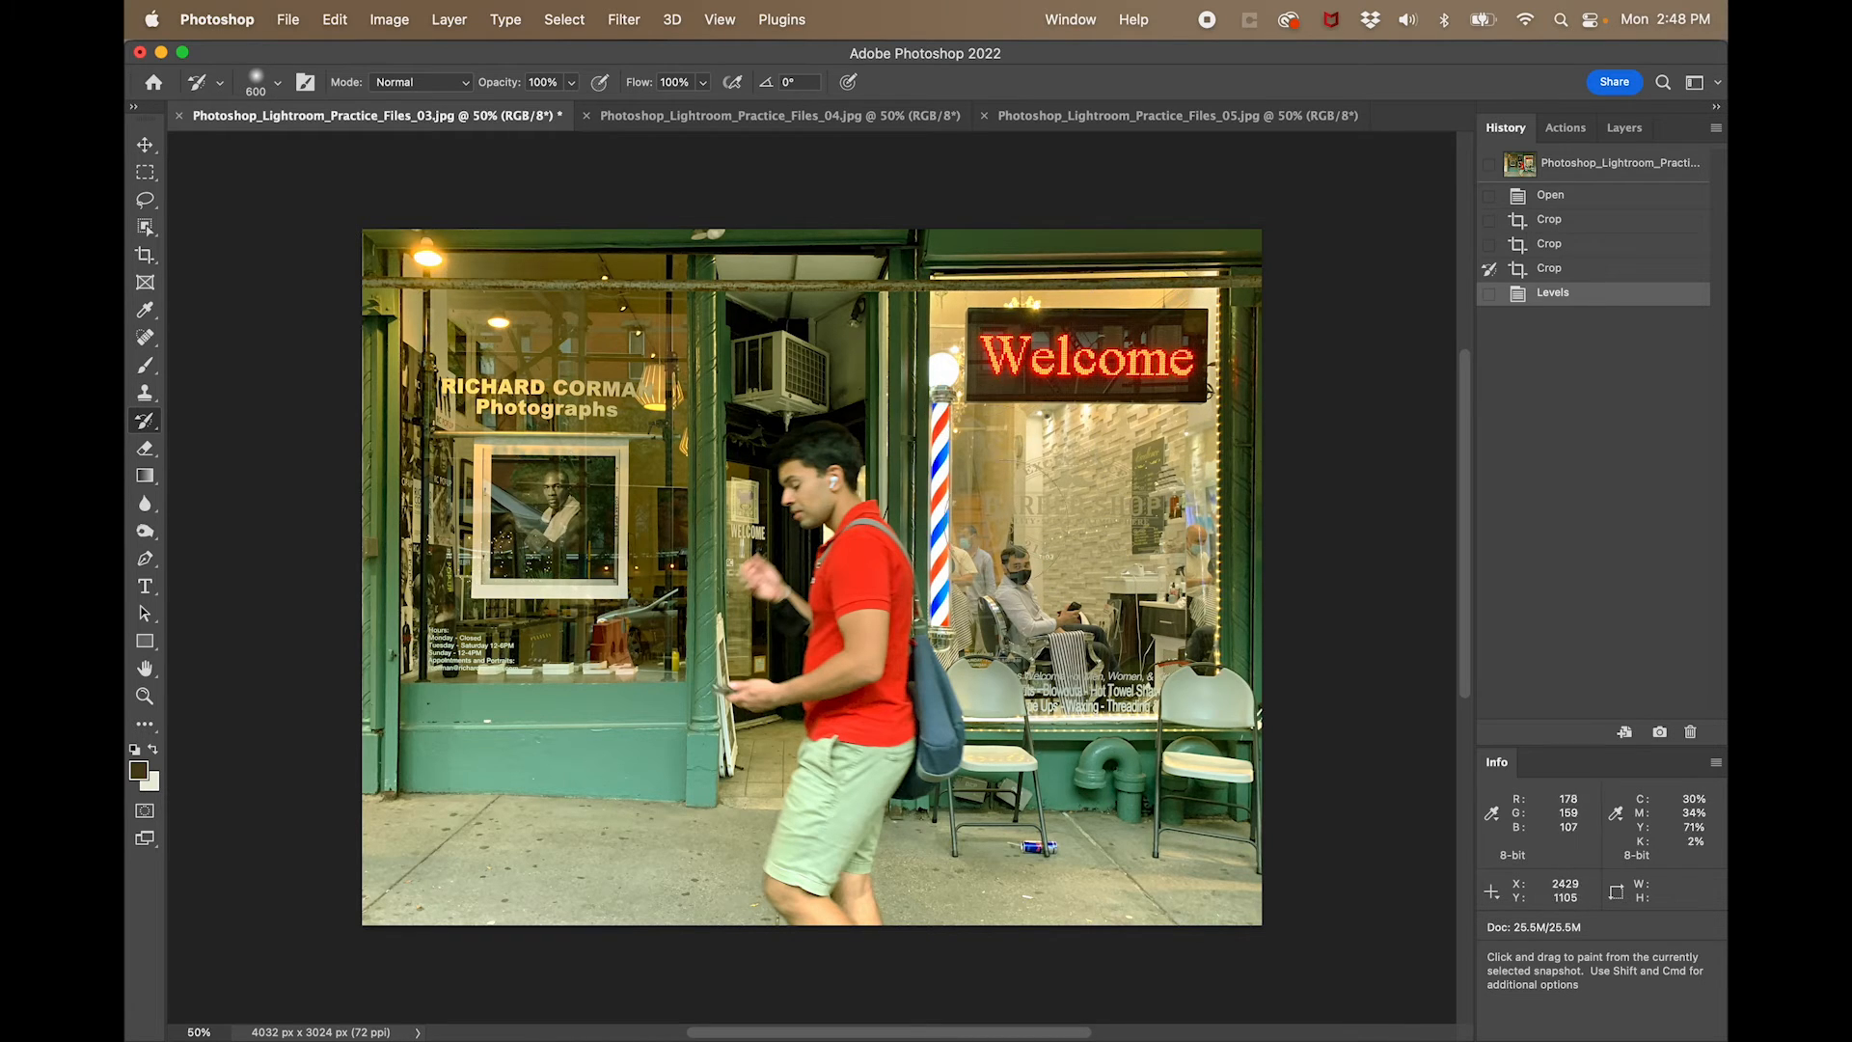
# - Try painting the barbershop window with the History Brush, compare it with the last Crop state, and step back to the Levels state
pyautogui.moveTo(1042, 524); pyautogui.dragTo(1188, 547)
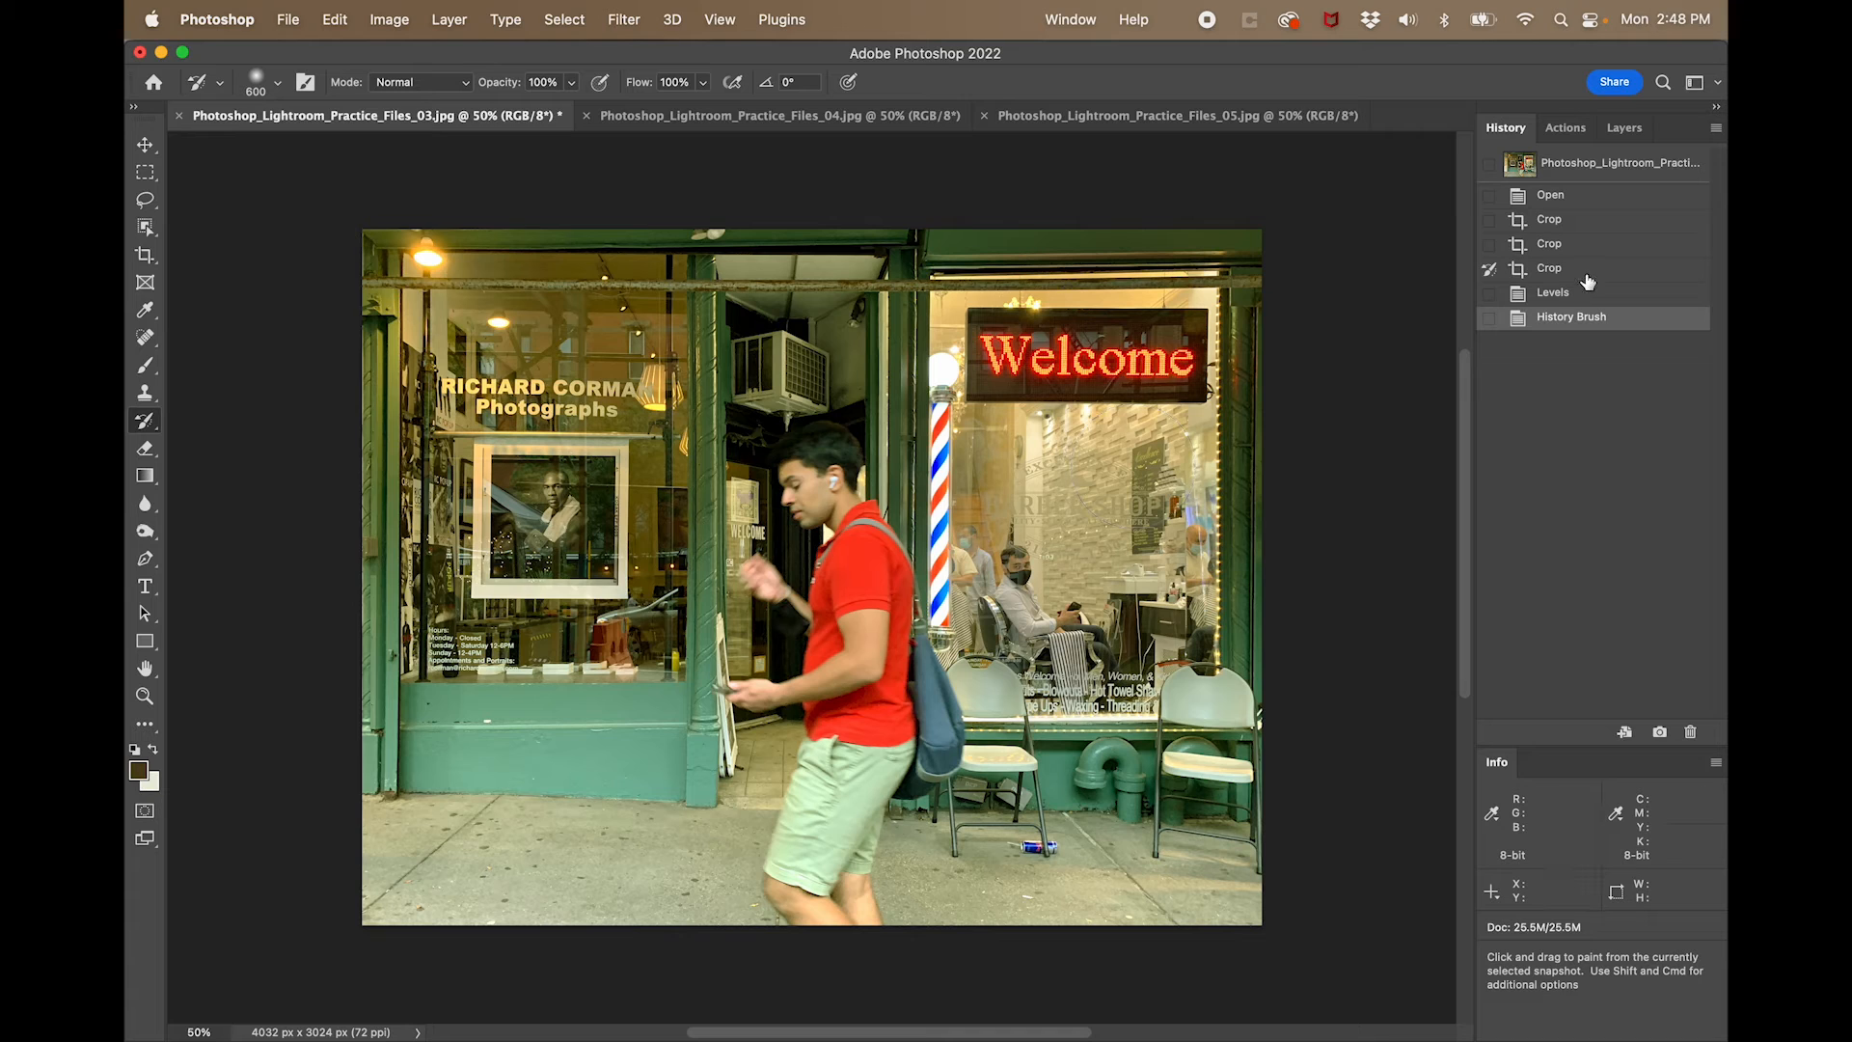
pyautogui.click(1555, 270)
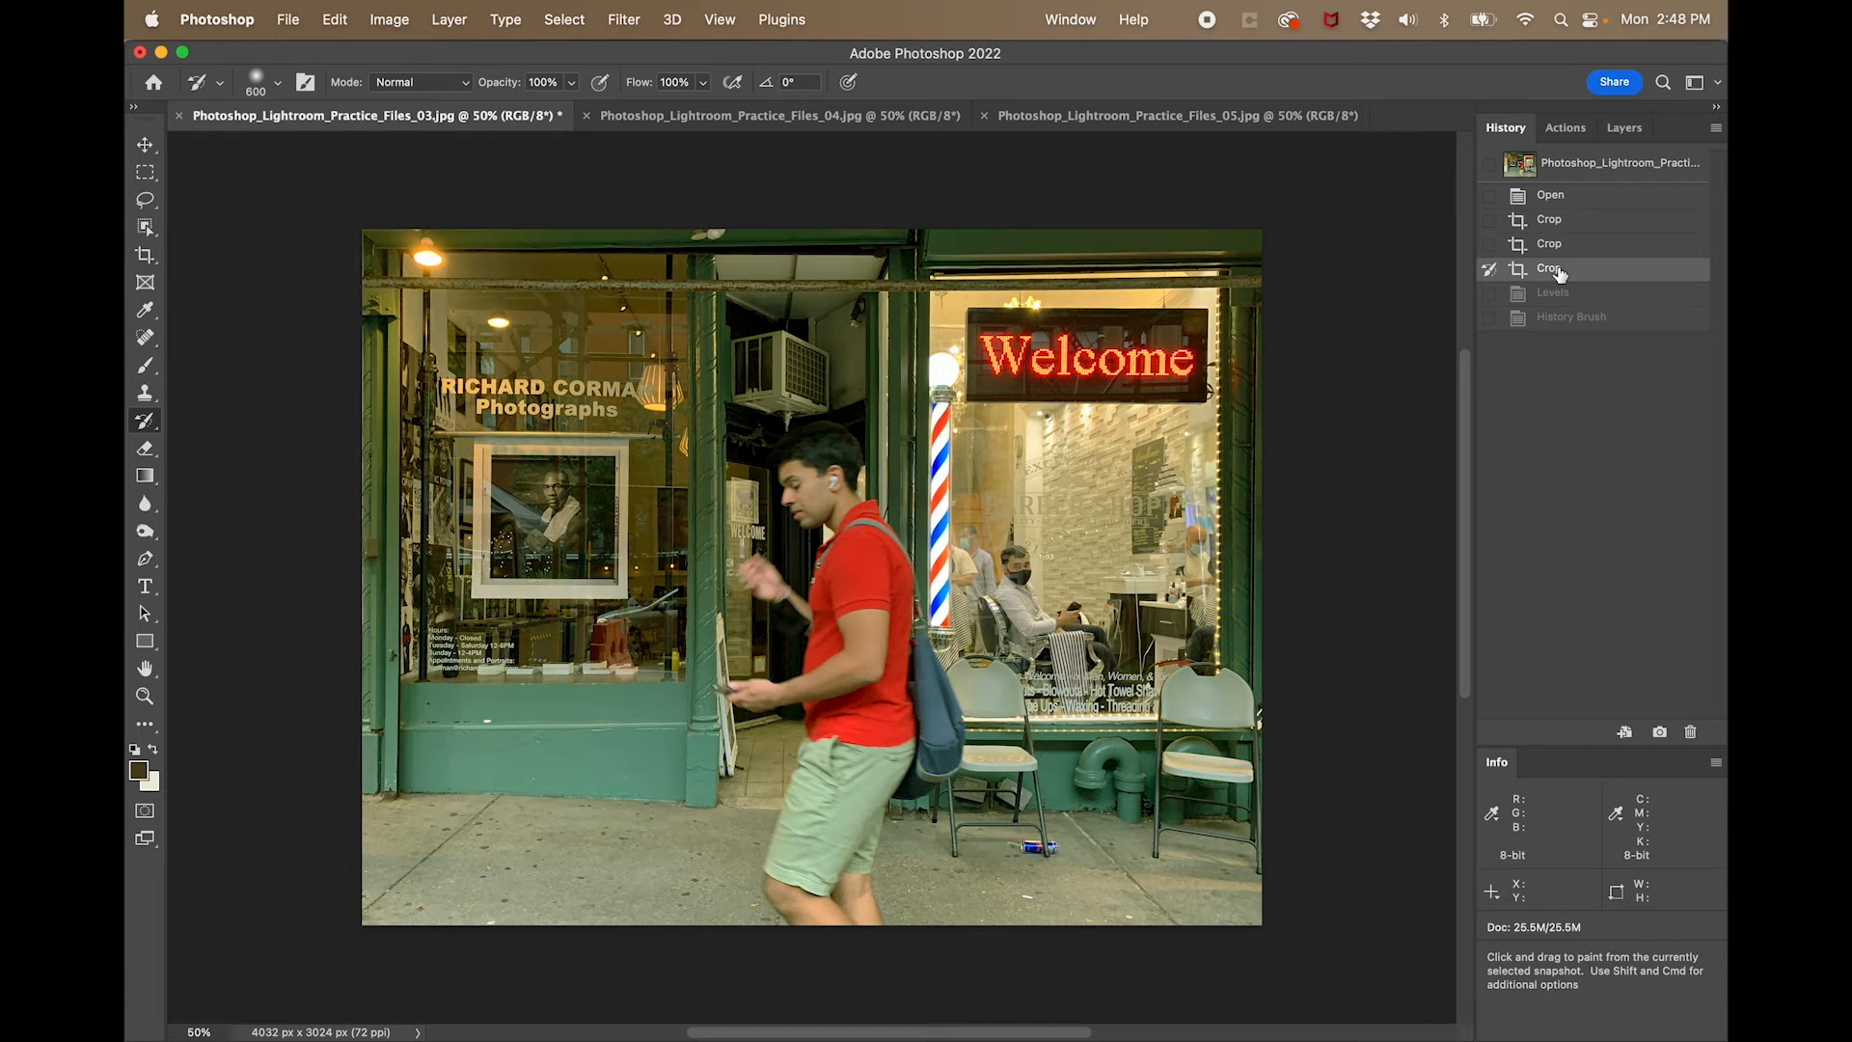
pyautogui.click(1573, 319)
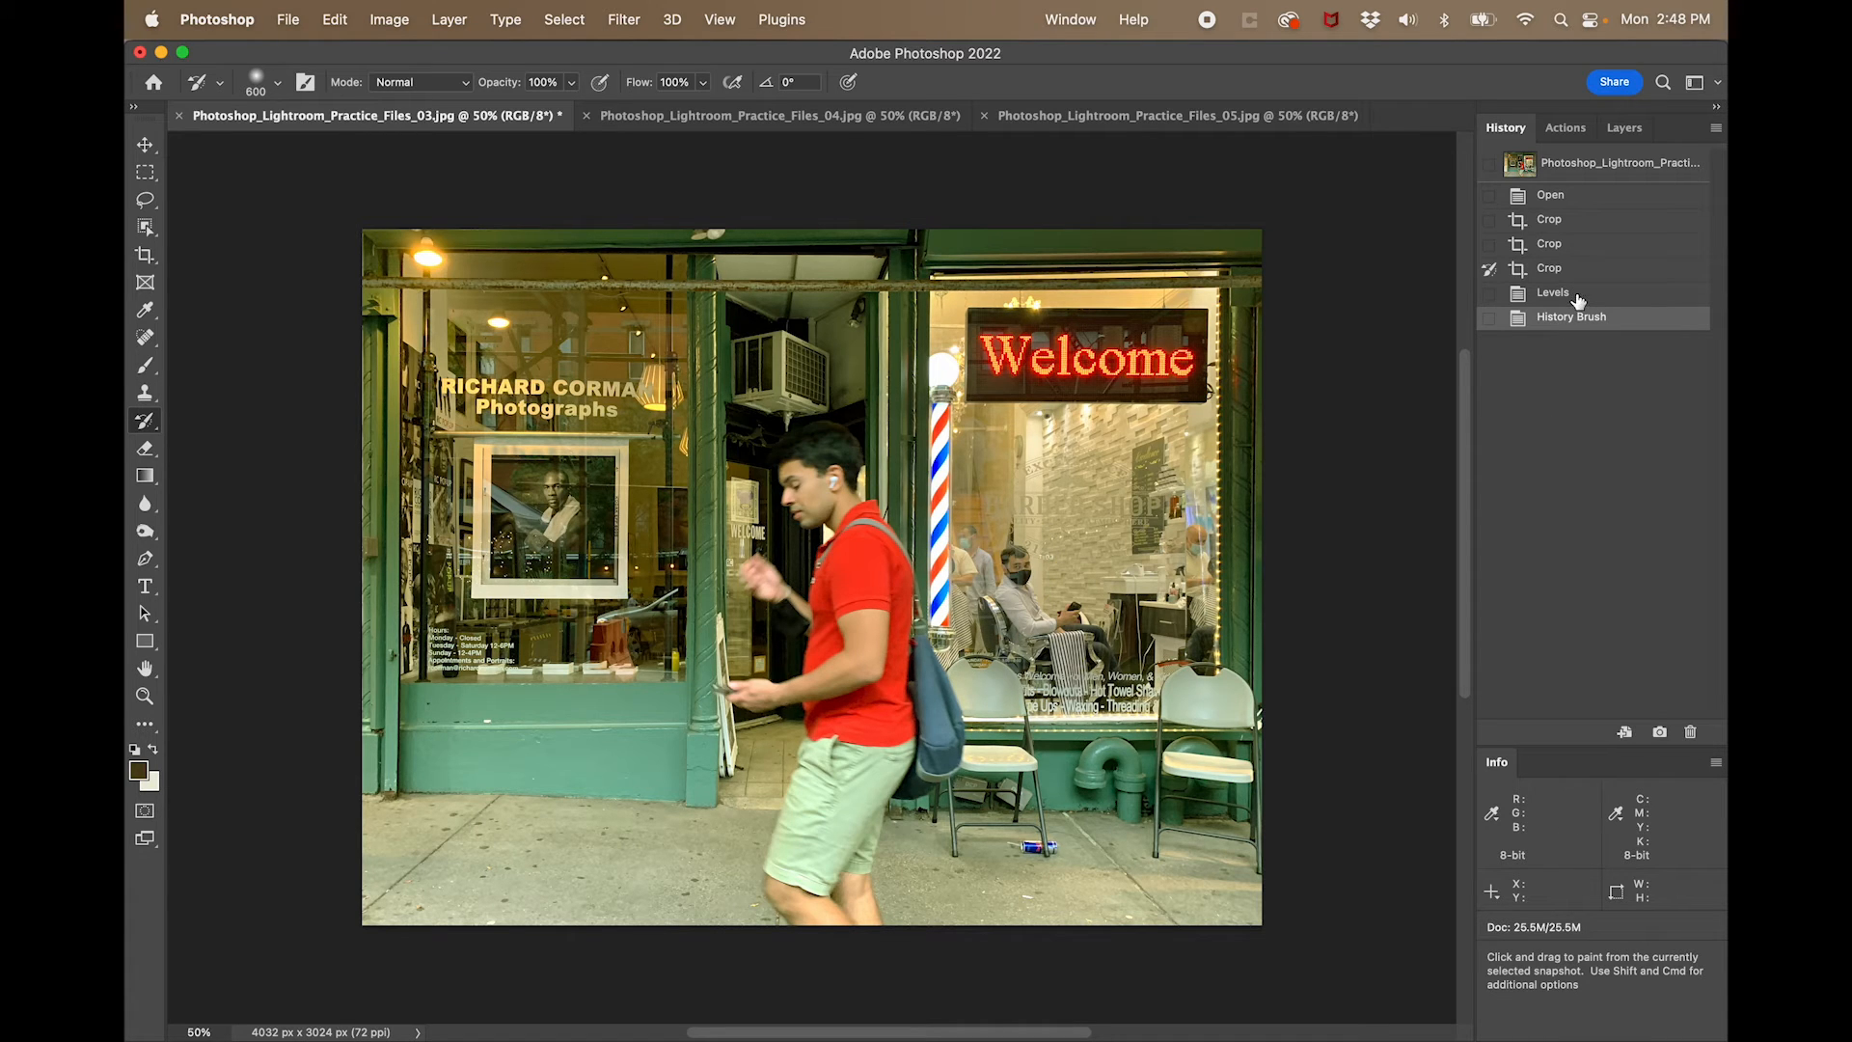
pyautogui.click(1578, 300)
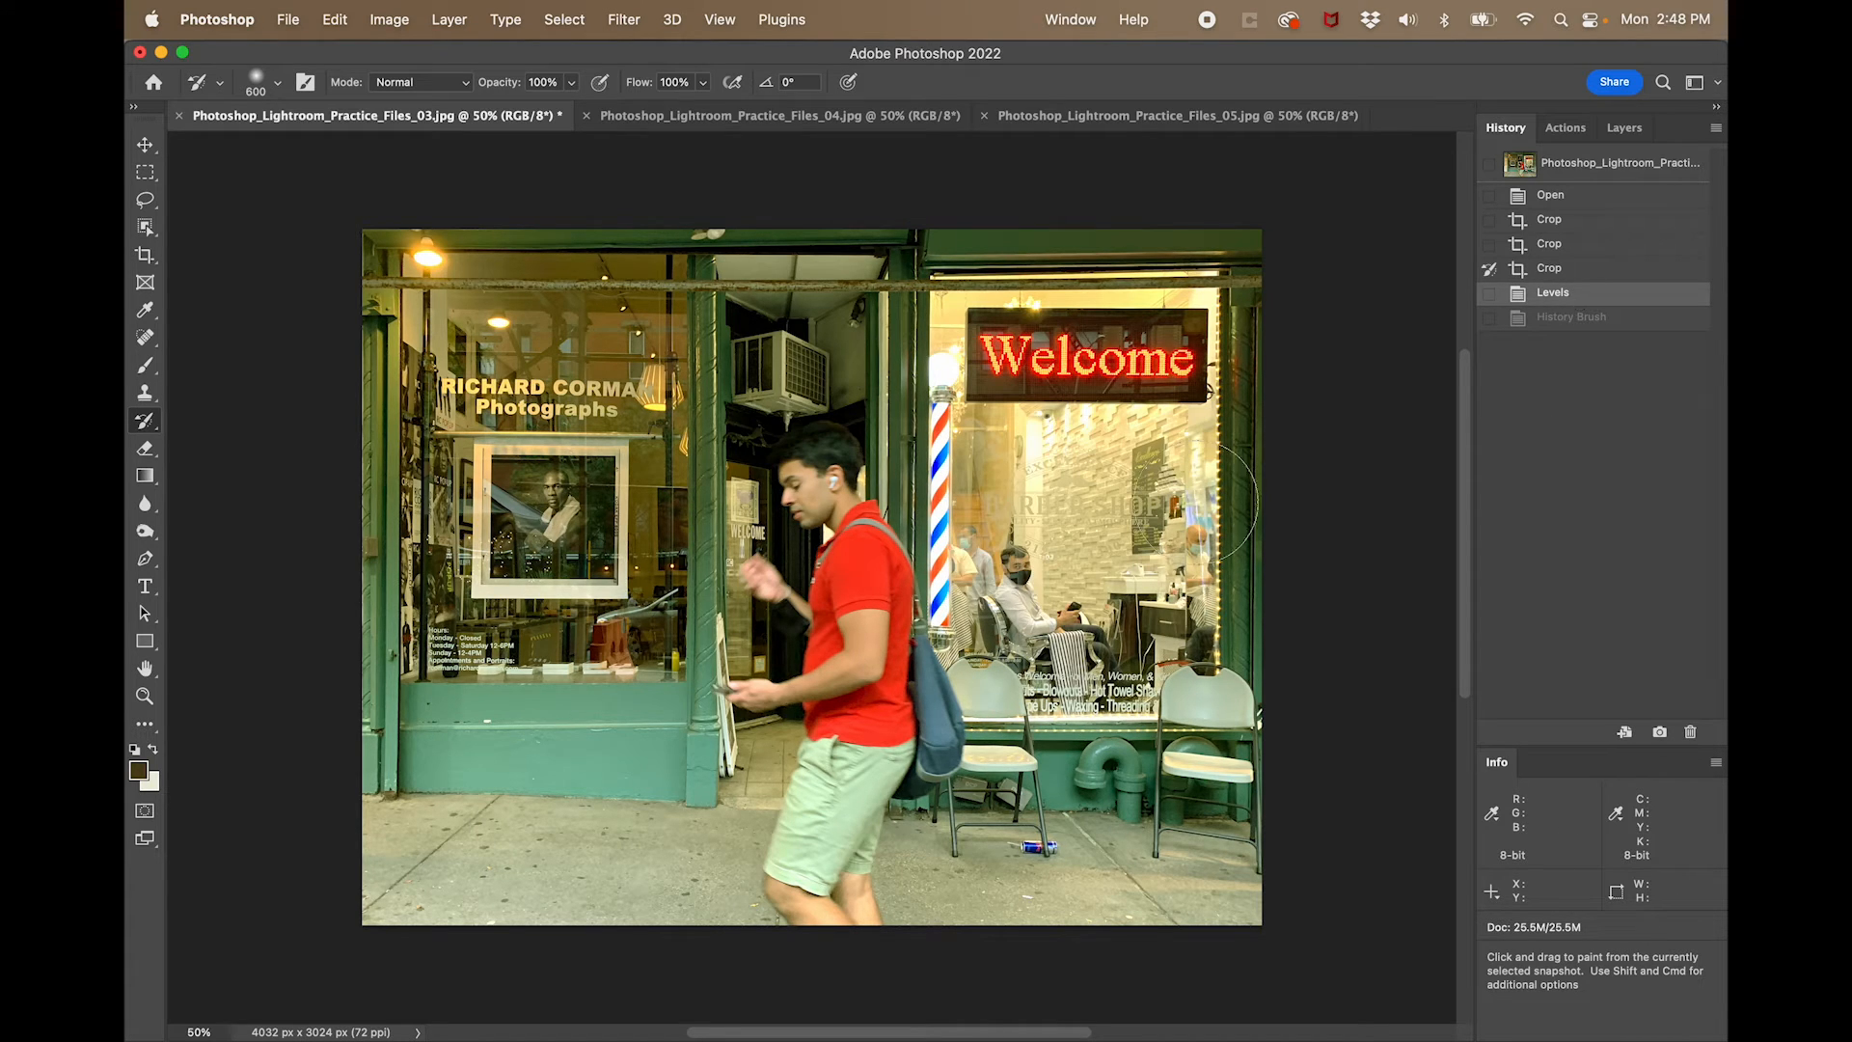
# - Paint the barbershop window's interior and the area around the Welcome sign back to the cropped state with the History Brush
pyautogui.moveTo(1038, 450); pyautogui.dragTo(1172, 449)
pyautogui.moveTo(1107, 505); pyautogui.dragTo(1108, 505)
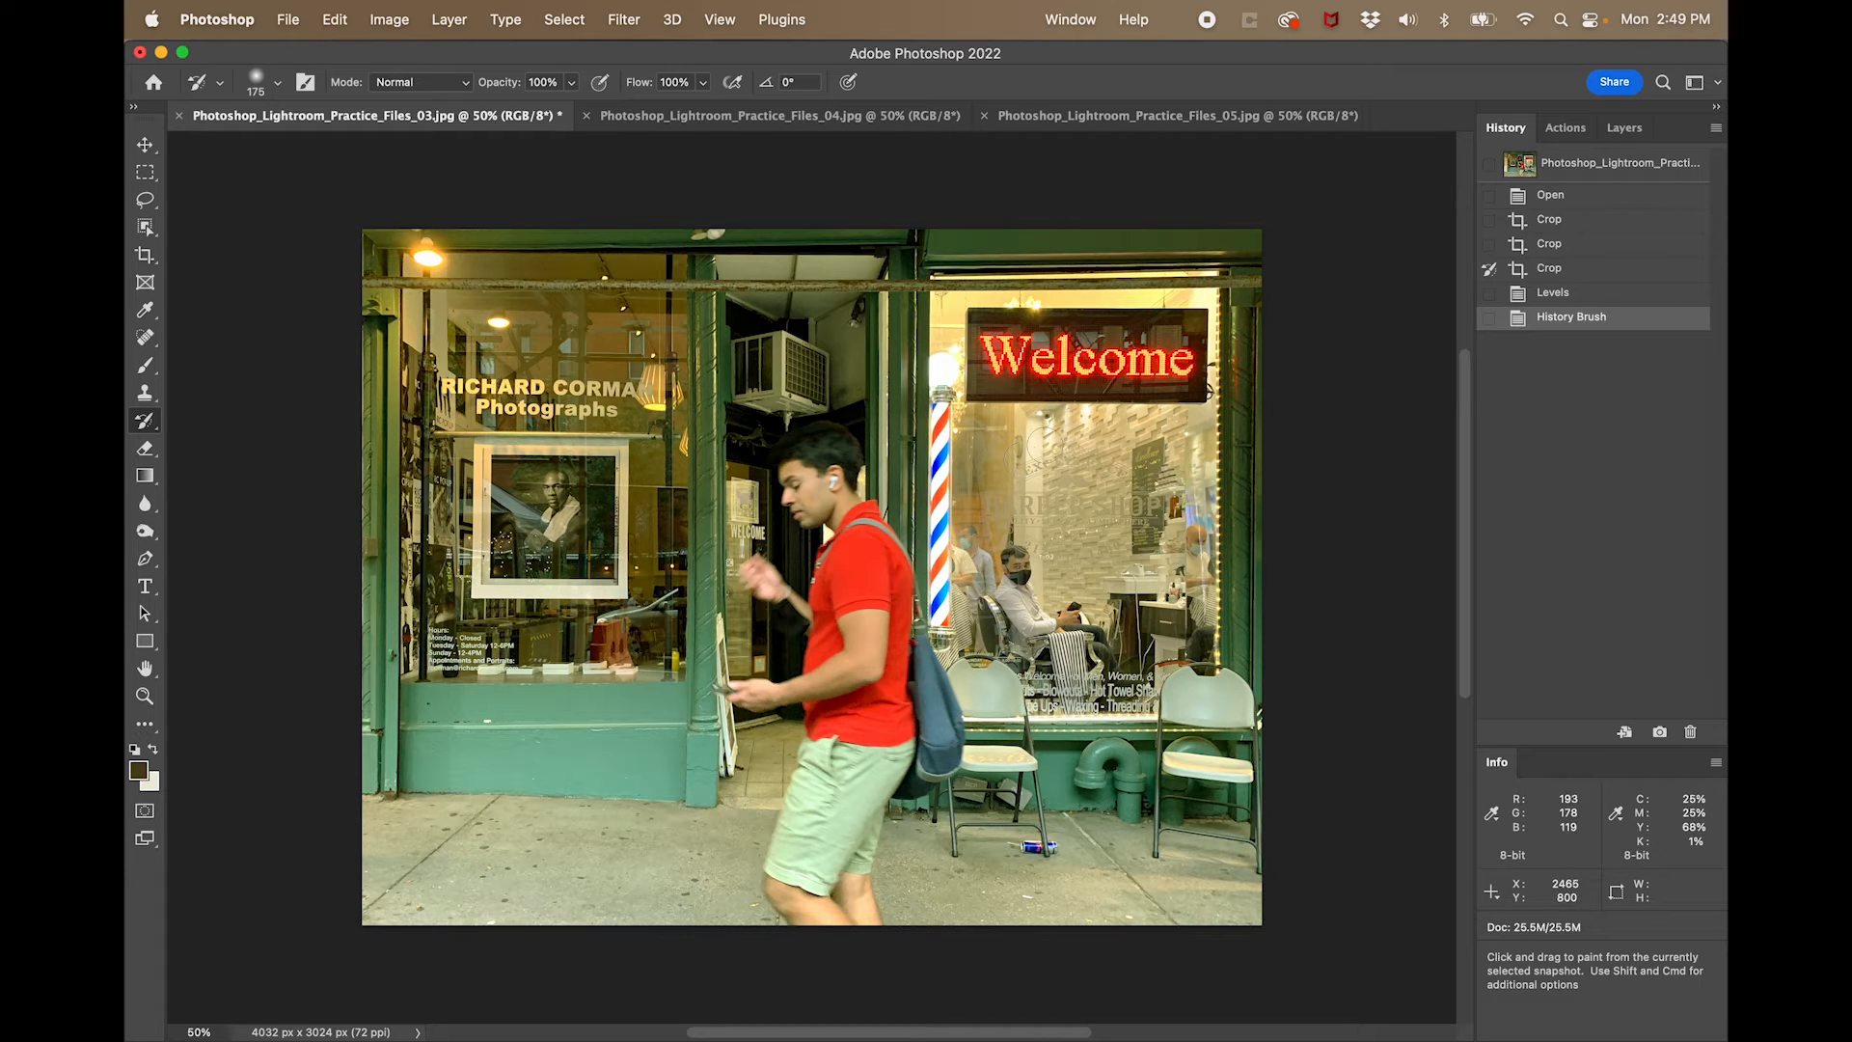
pyautogui.moveTo(989, 304)
pyautogui.mouseDown()
pyautogui.moveTo(1201, 301)
pyautogui.moveTo(1197, 390)
pyautogui.moveTo(1003, 390)
pyautogui.moveTo(999, 357)
pyautogui.moveTo(1124, 359)
pyautogui.moveTo(1193, 333)
pyautogui.moveTo(981, 334)
pyautogui.moveTo(964, 361)
pyautogui.moveTo(1086, 441)
pyautogui.mouseUp()
# - Restore more of the storefront with a 700 px History Brush and the barber pole's lamp area at 150 px, and compare with the last Crop state
pyautogui.press(']')
pyautogui.press(']')
pyautogui.press(']')
pyautogui.press(']')
pyautogui.press(']')
pyautogui.press(']')
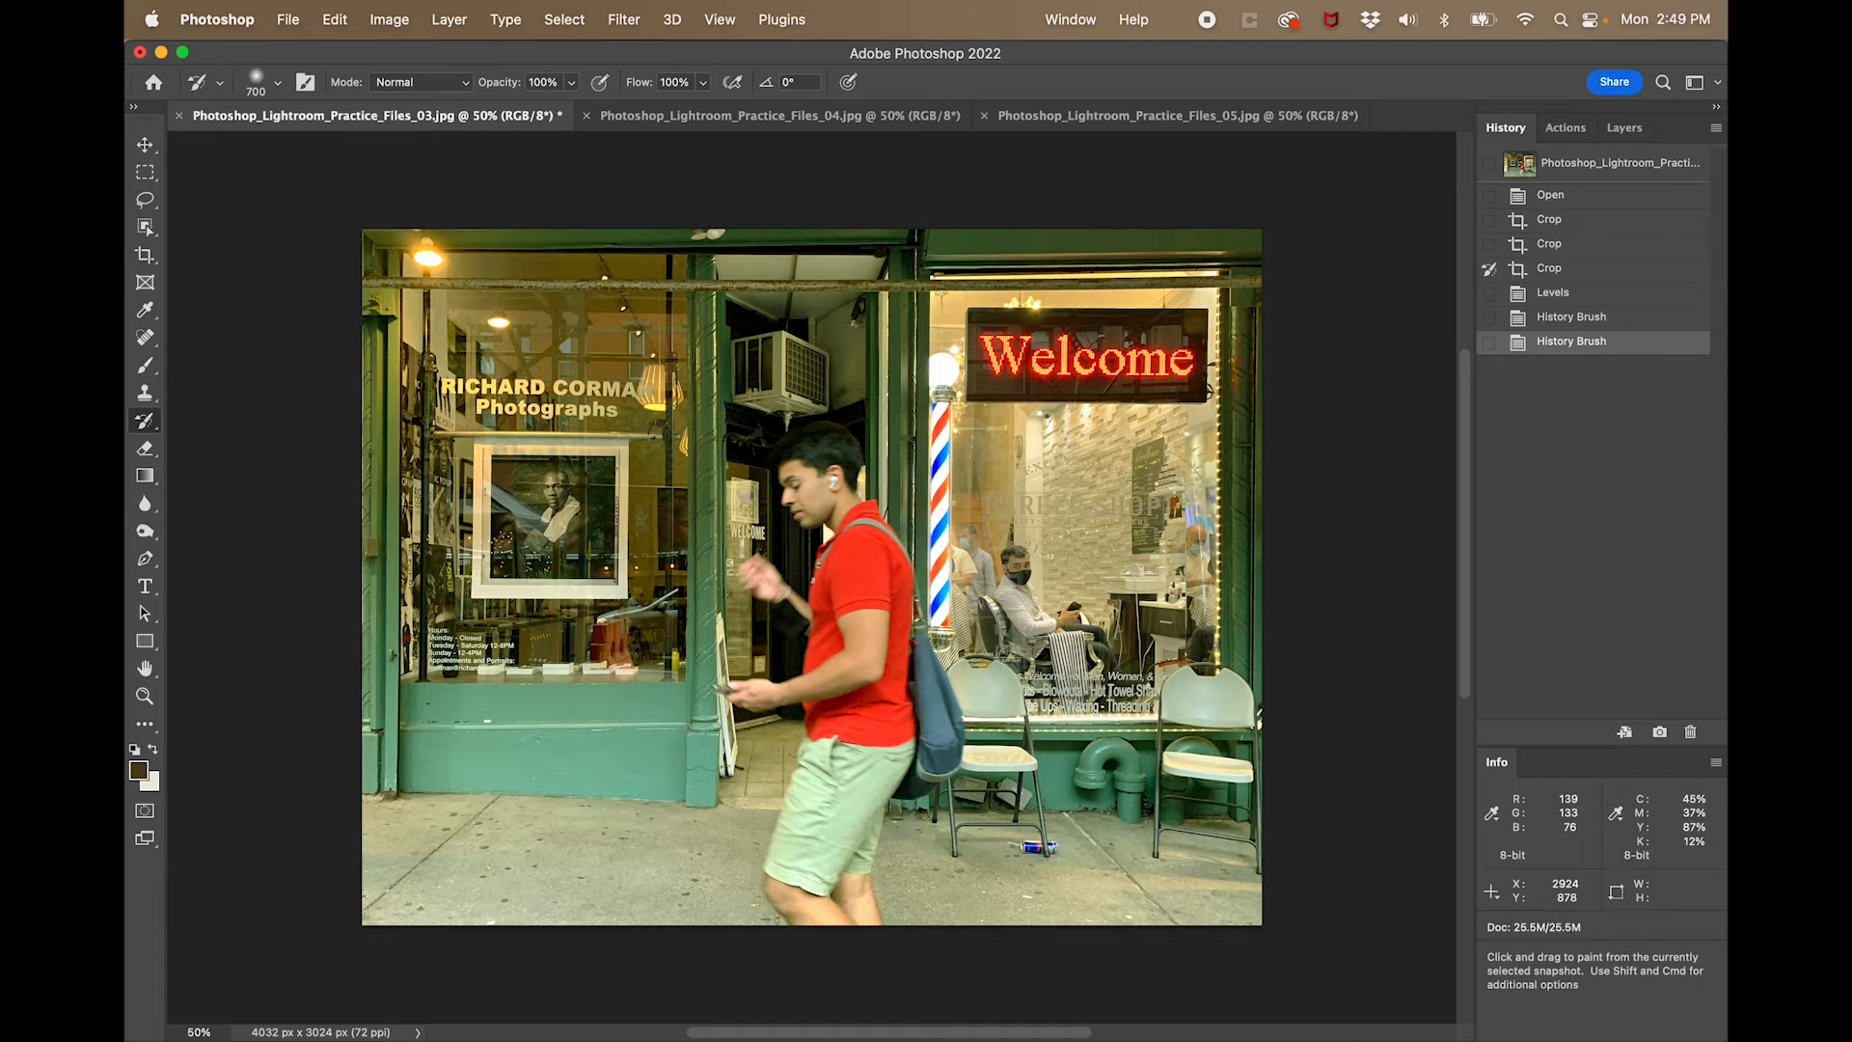
pyautogui.moveTo(954, 413); pyautogui.dragTo(911, 400)
pyautogui.press('[')
pyautogui.press('[')
pyautogui.press('[')
pyautogui.press('[')
pyautogui.press('[')
pyautogui.press('[')
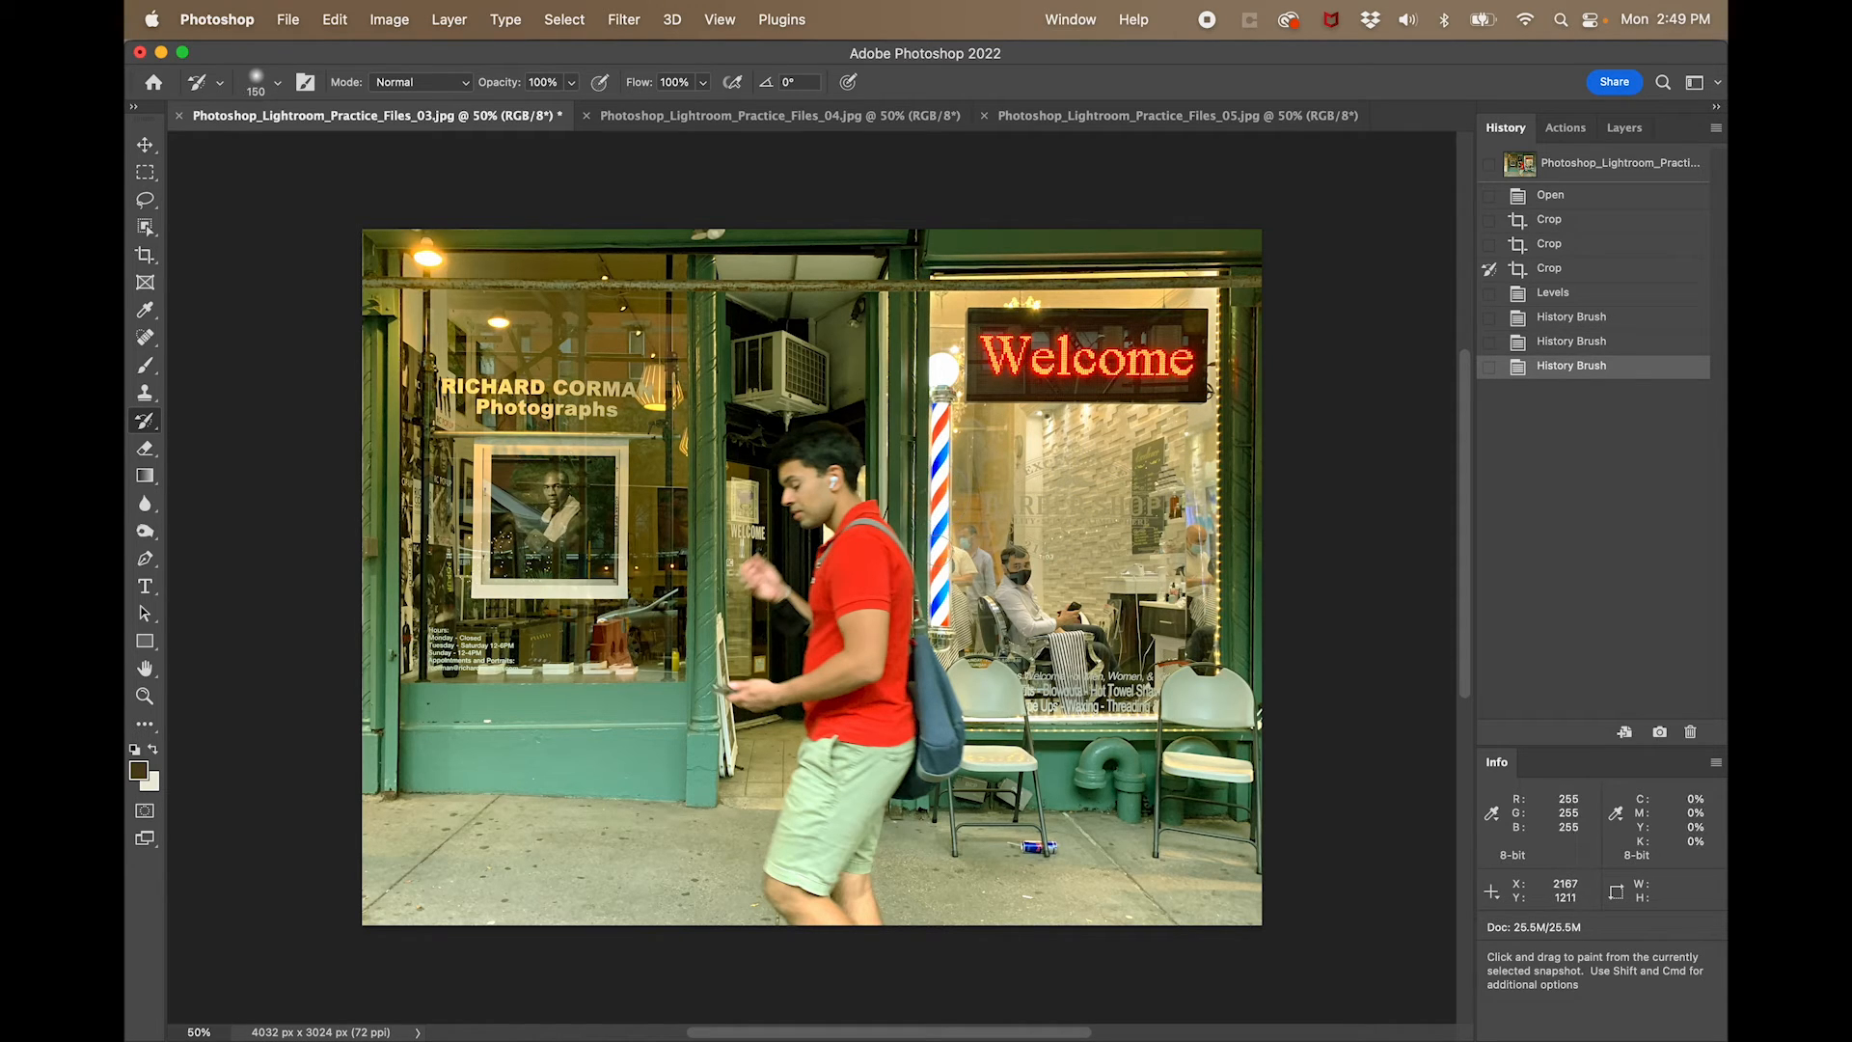
pyautogui.moveTo(944, 373); pyautogui.dragTo(942, 301)
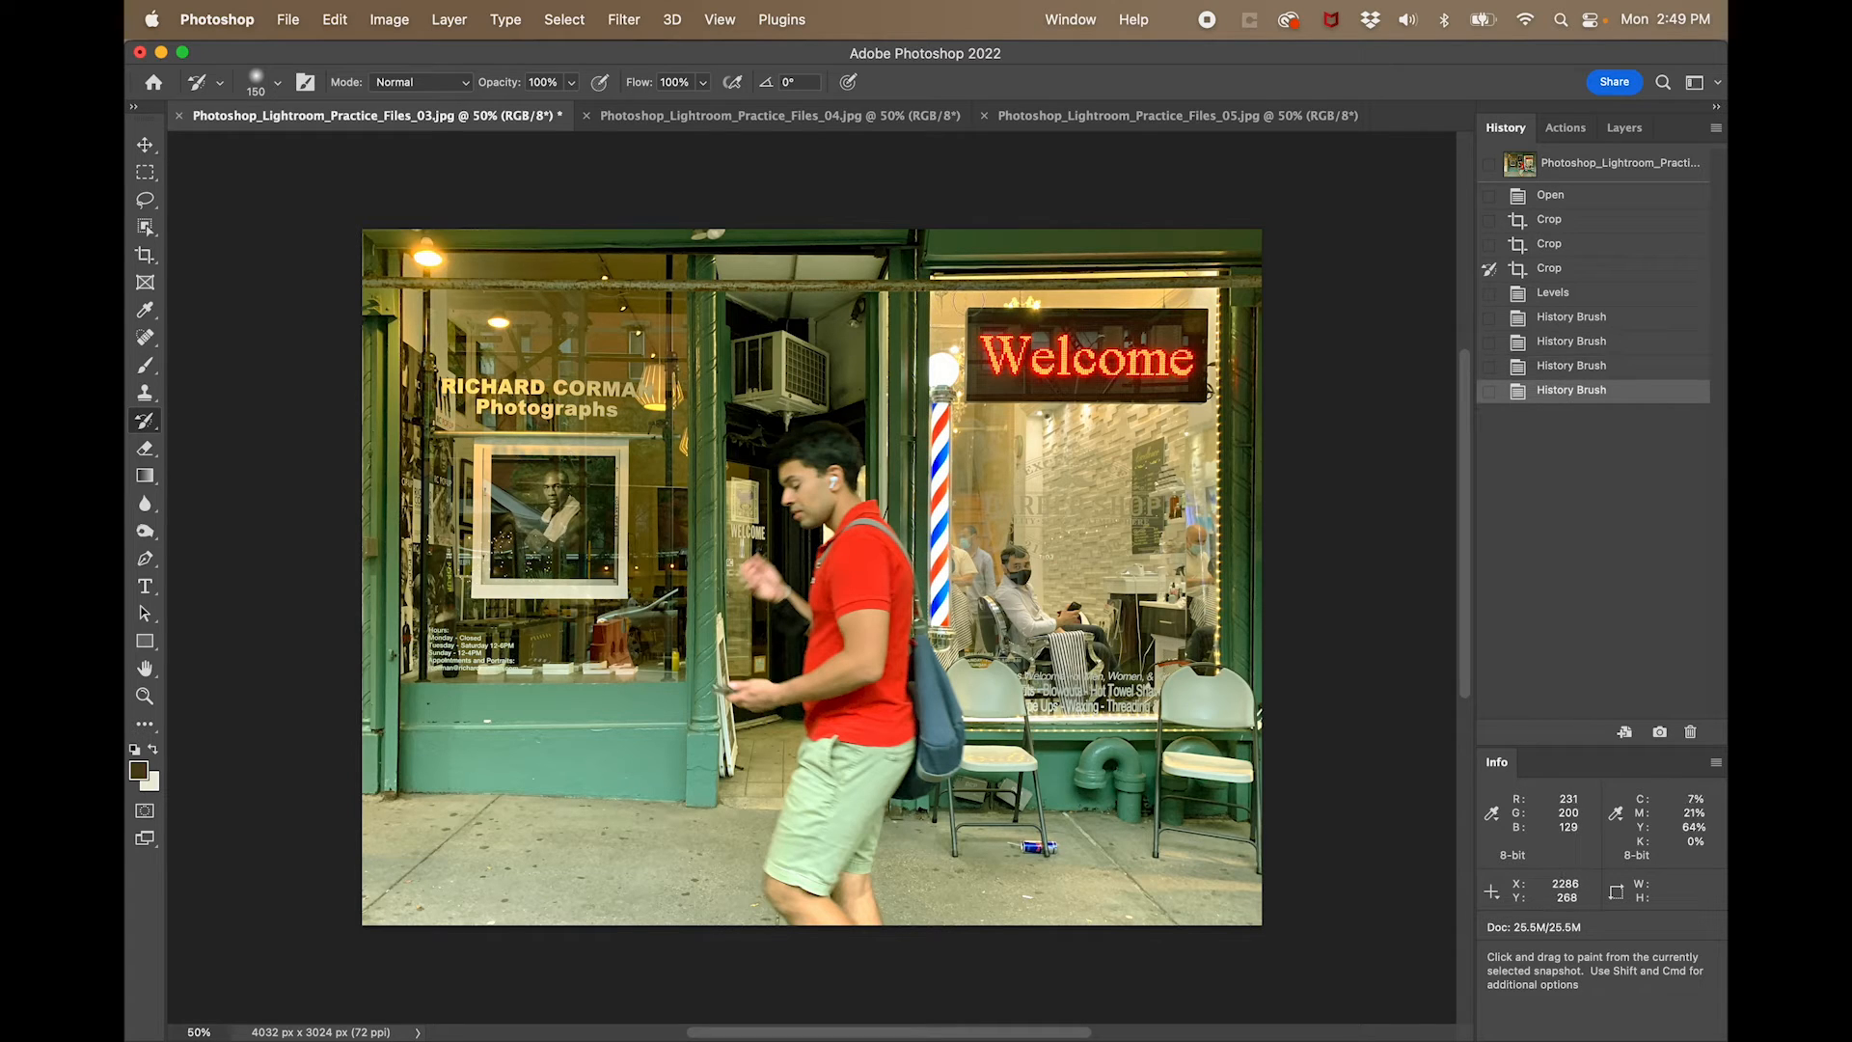
pyautogui.click(1555, 275)
pyautogui.click(1550, 394)
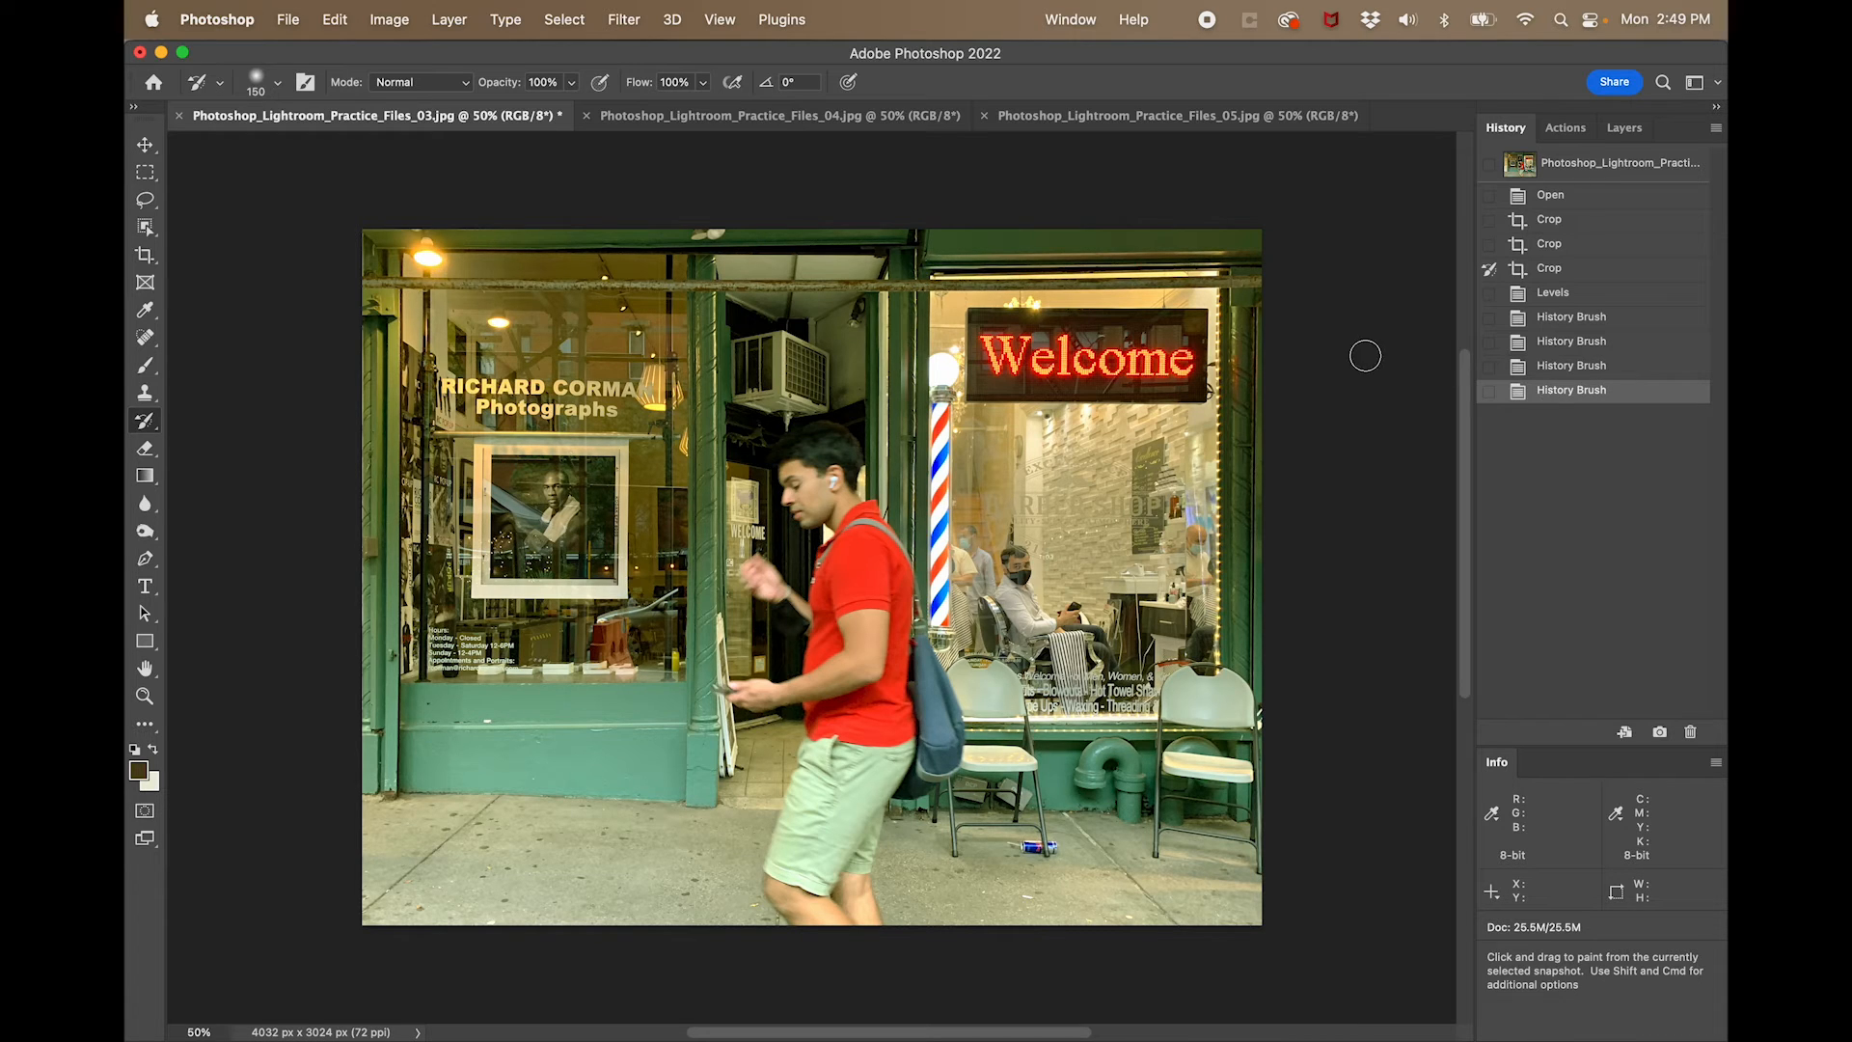
# - Set the Levels target highlight colour to a neutral version of the sampled sidewalk tone, with Lab a and b values of 0
pyautogui.press('super+l')
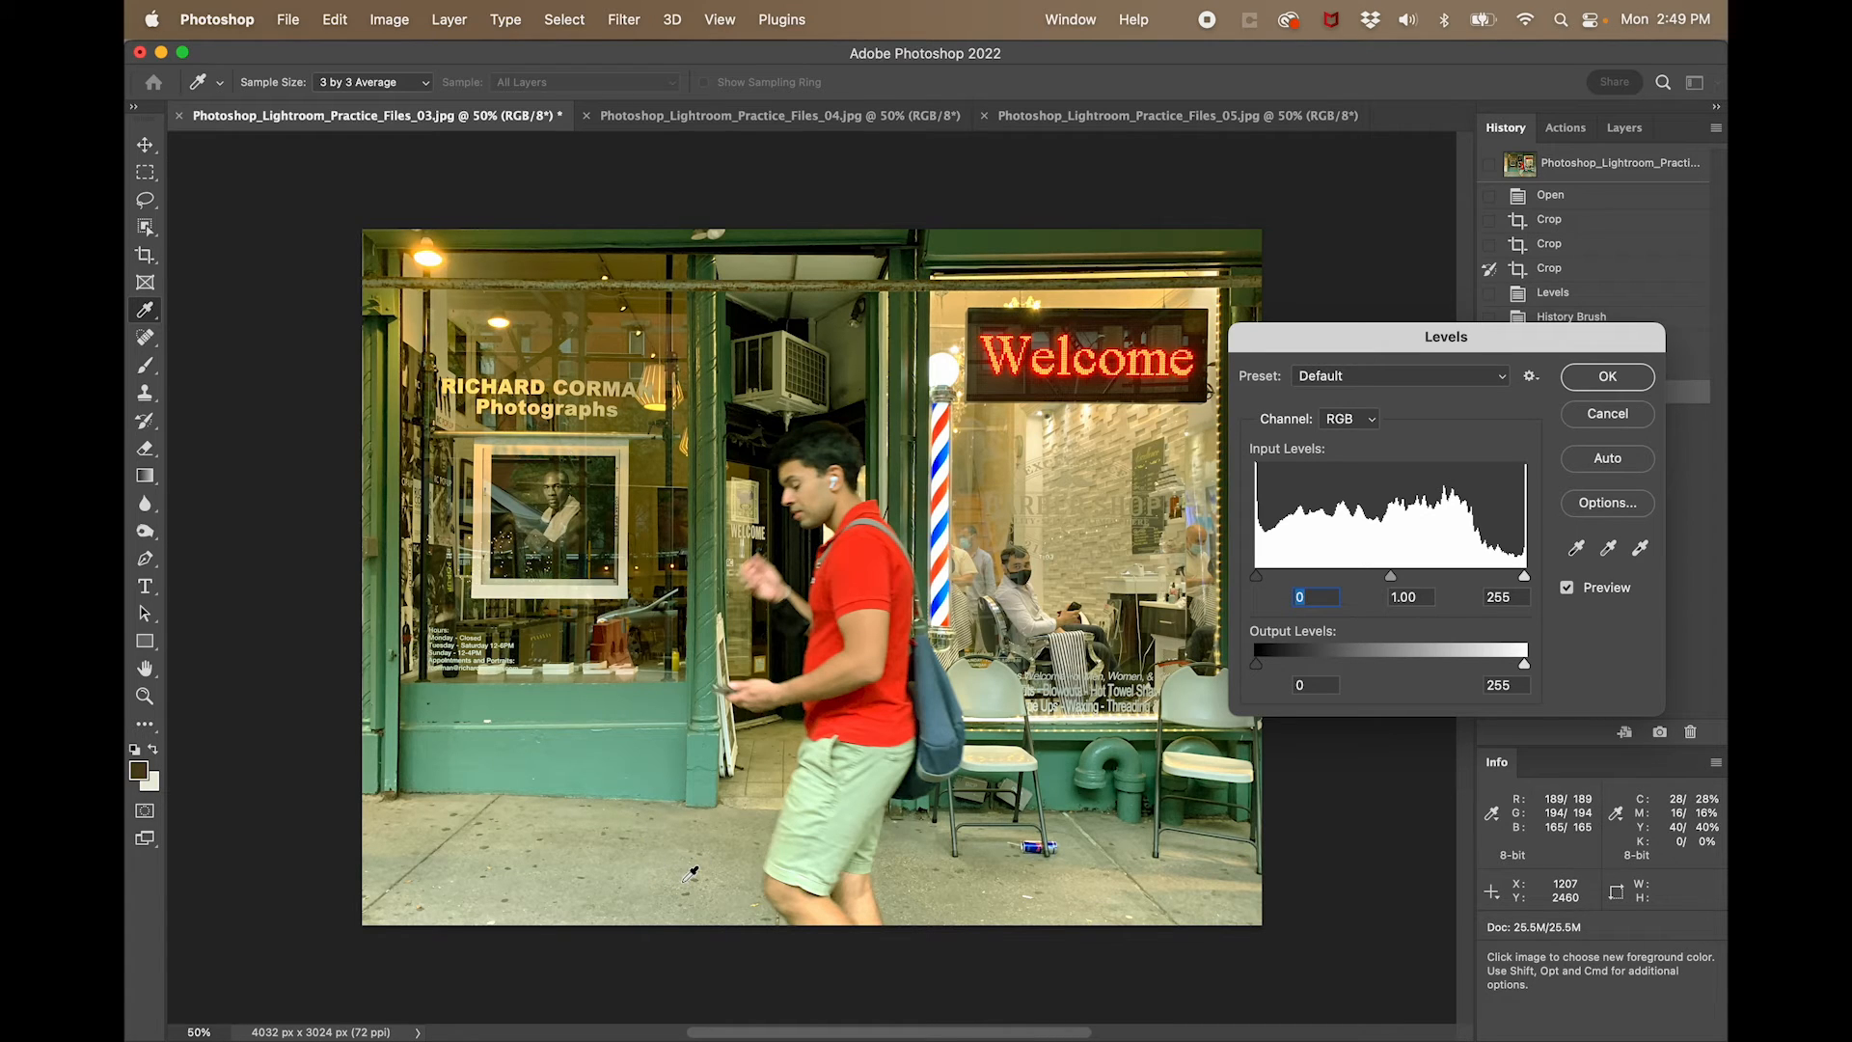
pyautogui.click(1640, 549)
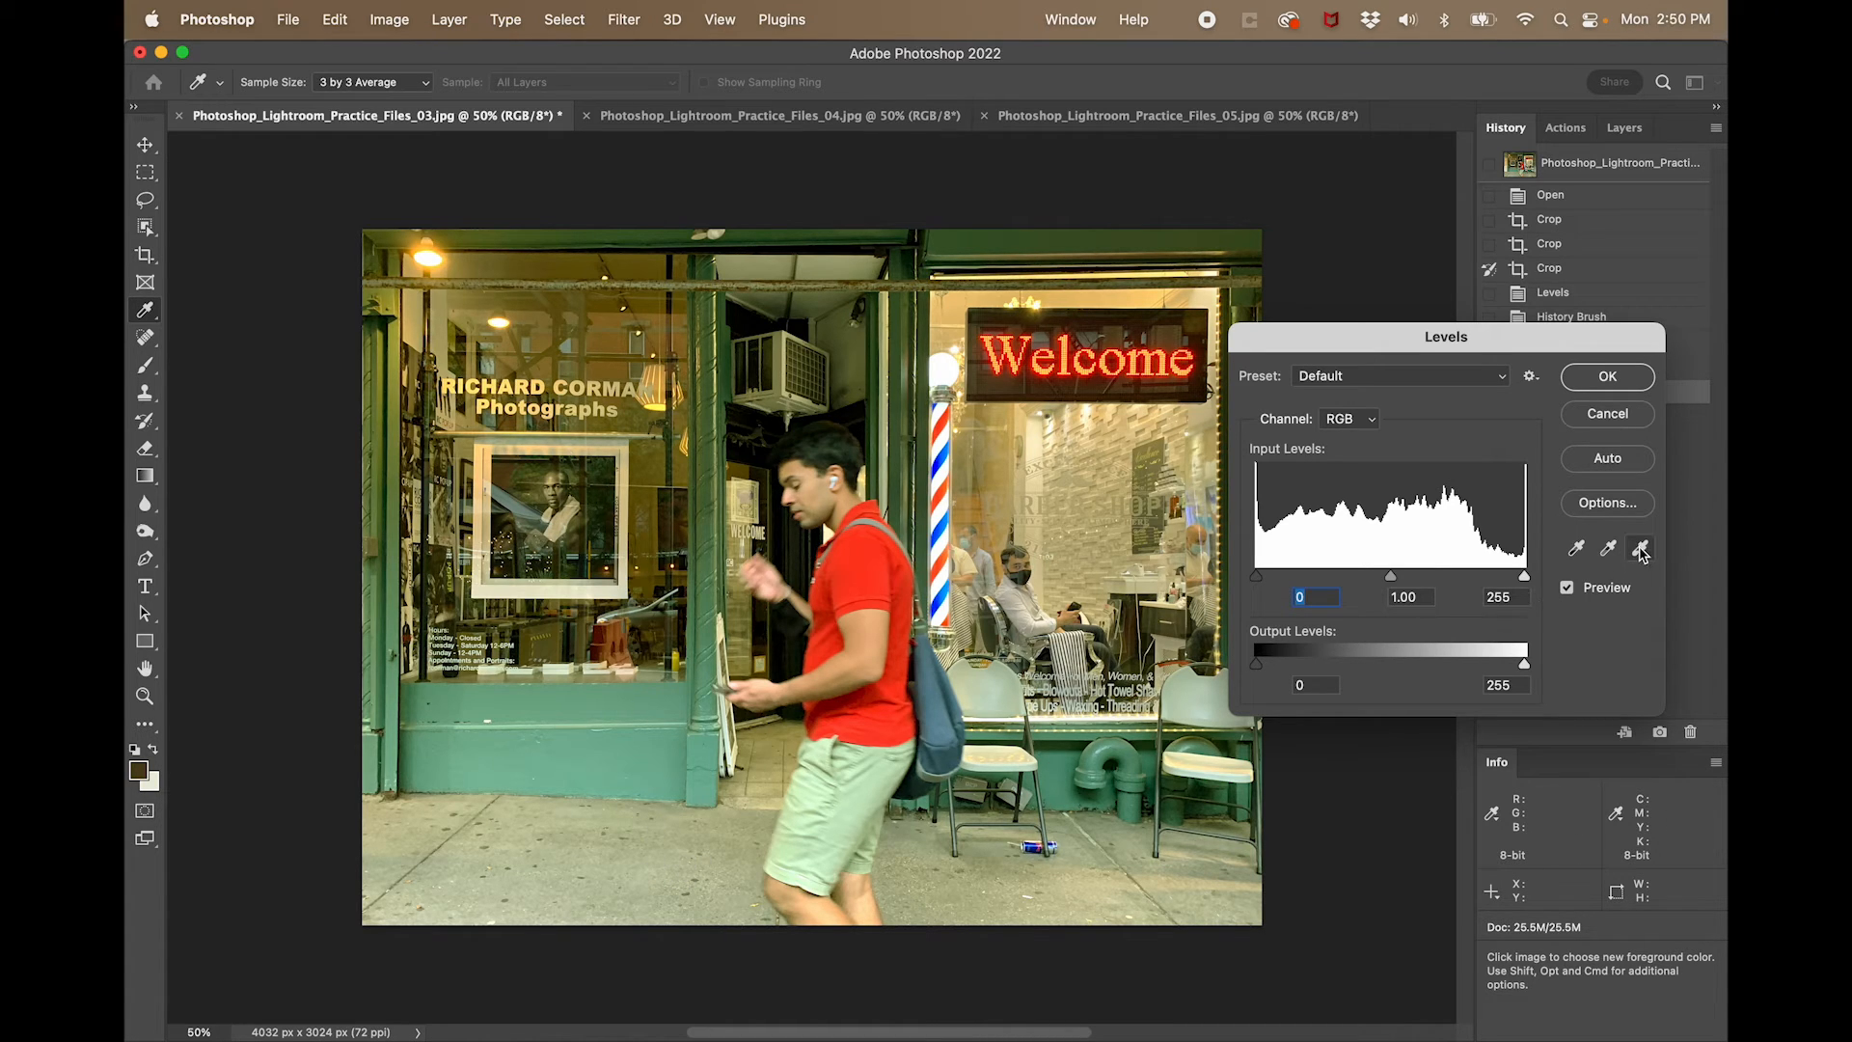
pyautogui.doubleClick(1641, 549)
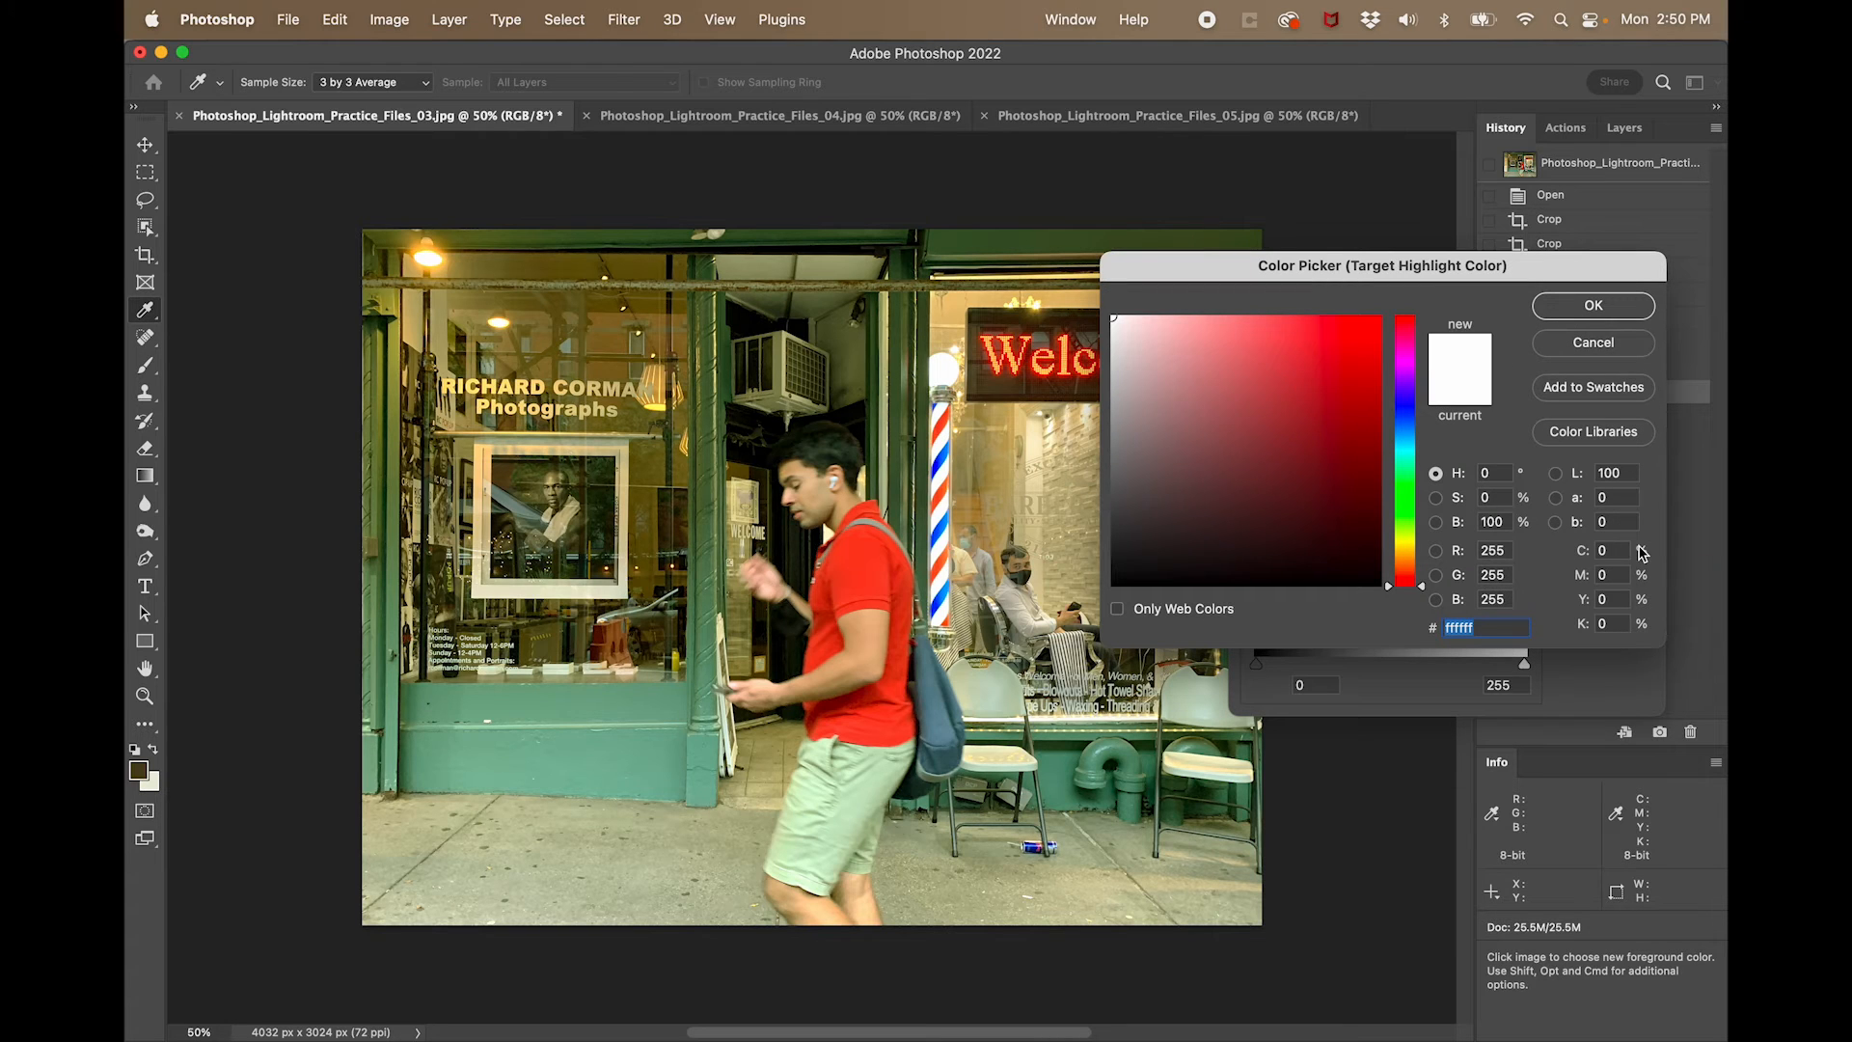
pyautogui.click(657, 884)
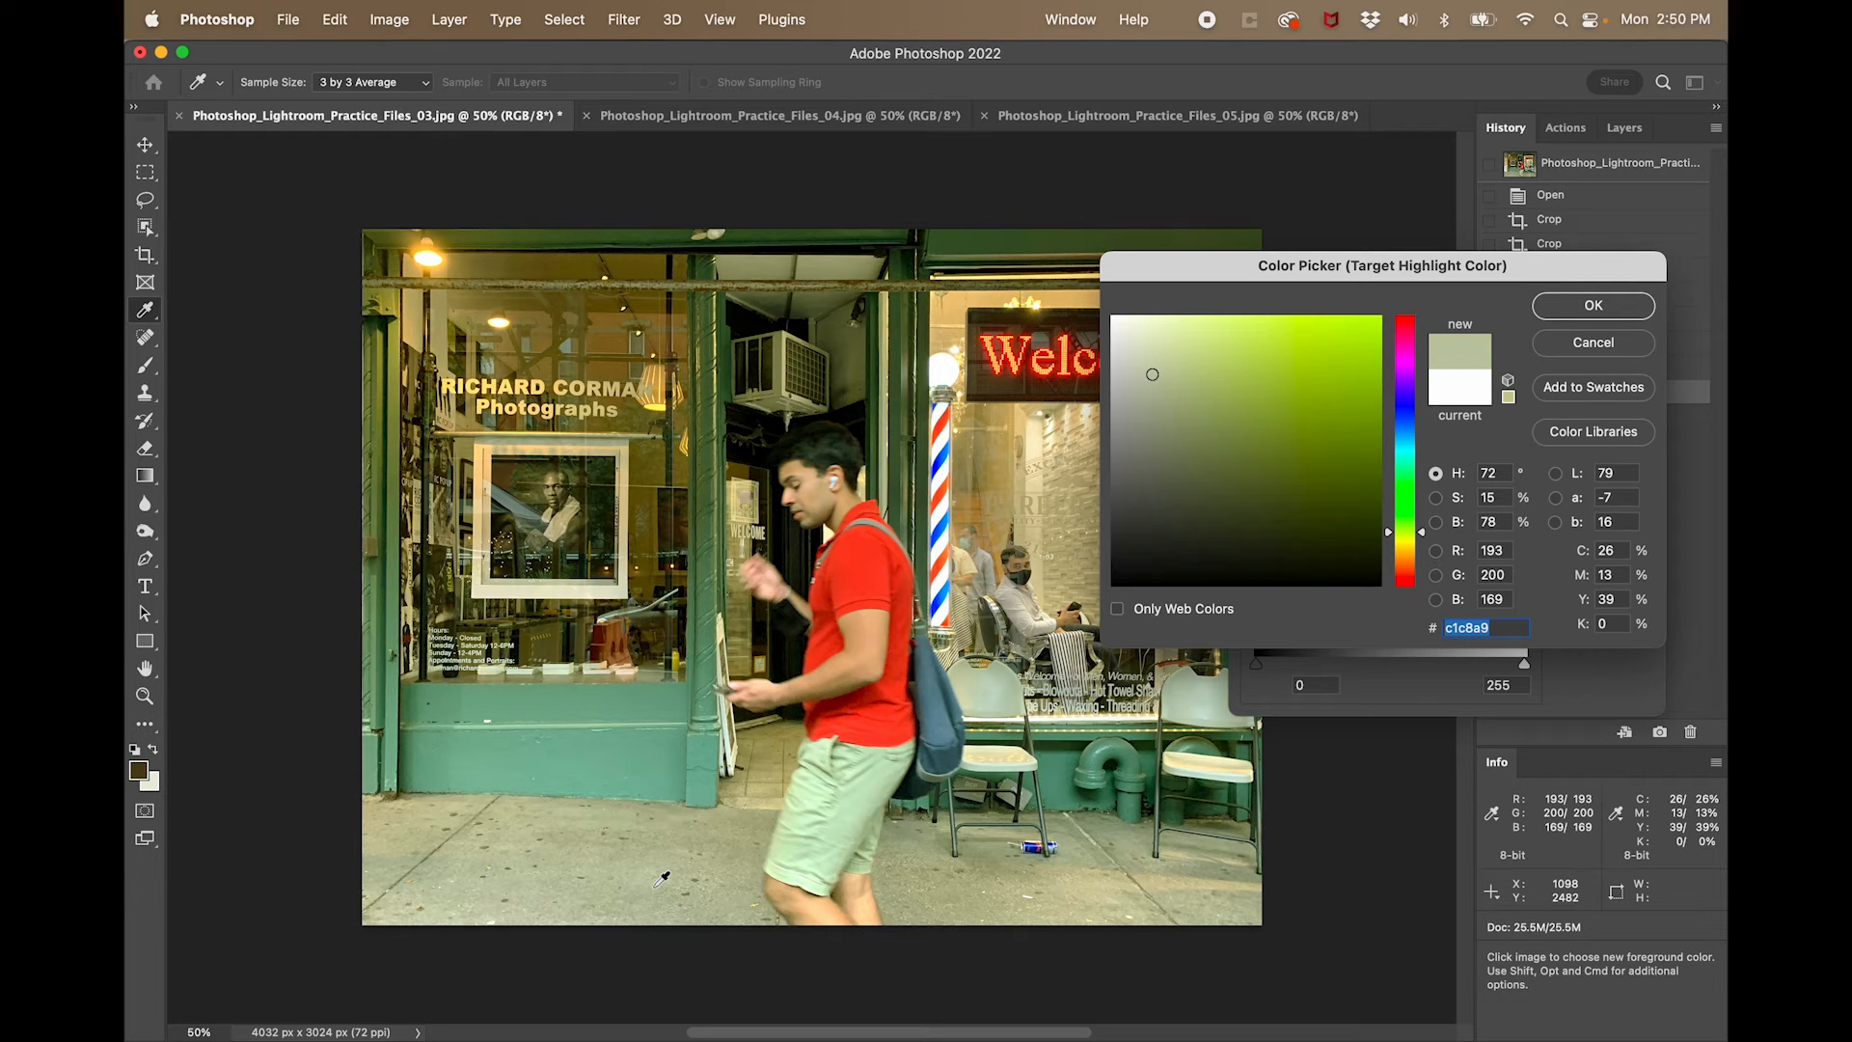
pyautogui.press('Tab')
pyautogui.press('Tab')
pyautogui.write('0')
pyautogui.press('Tab')
pyautogui.write('0')
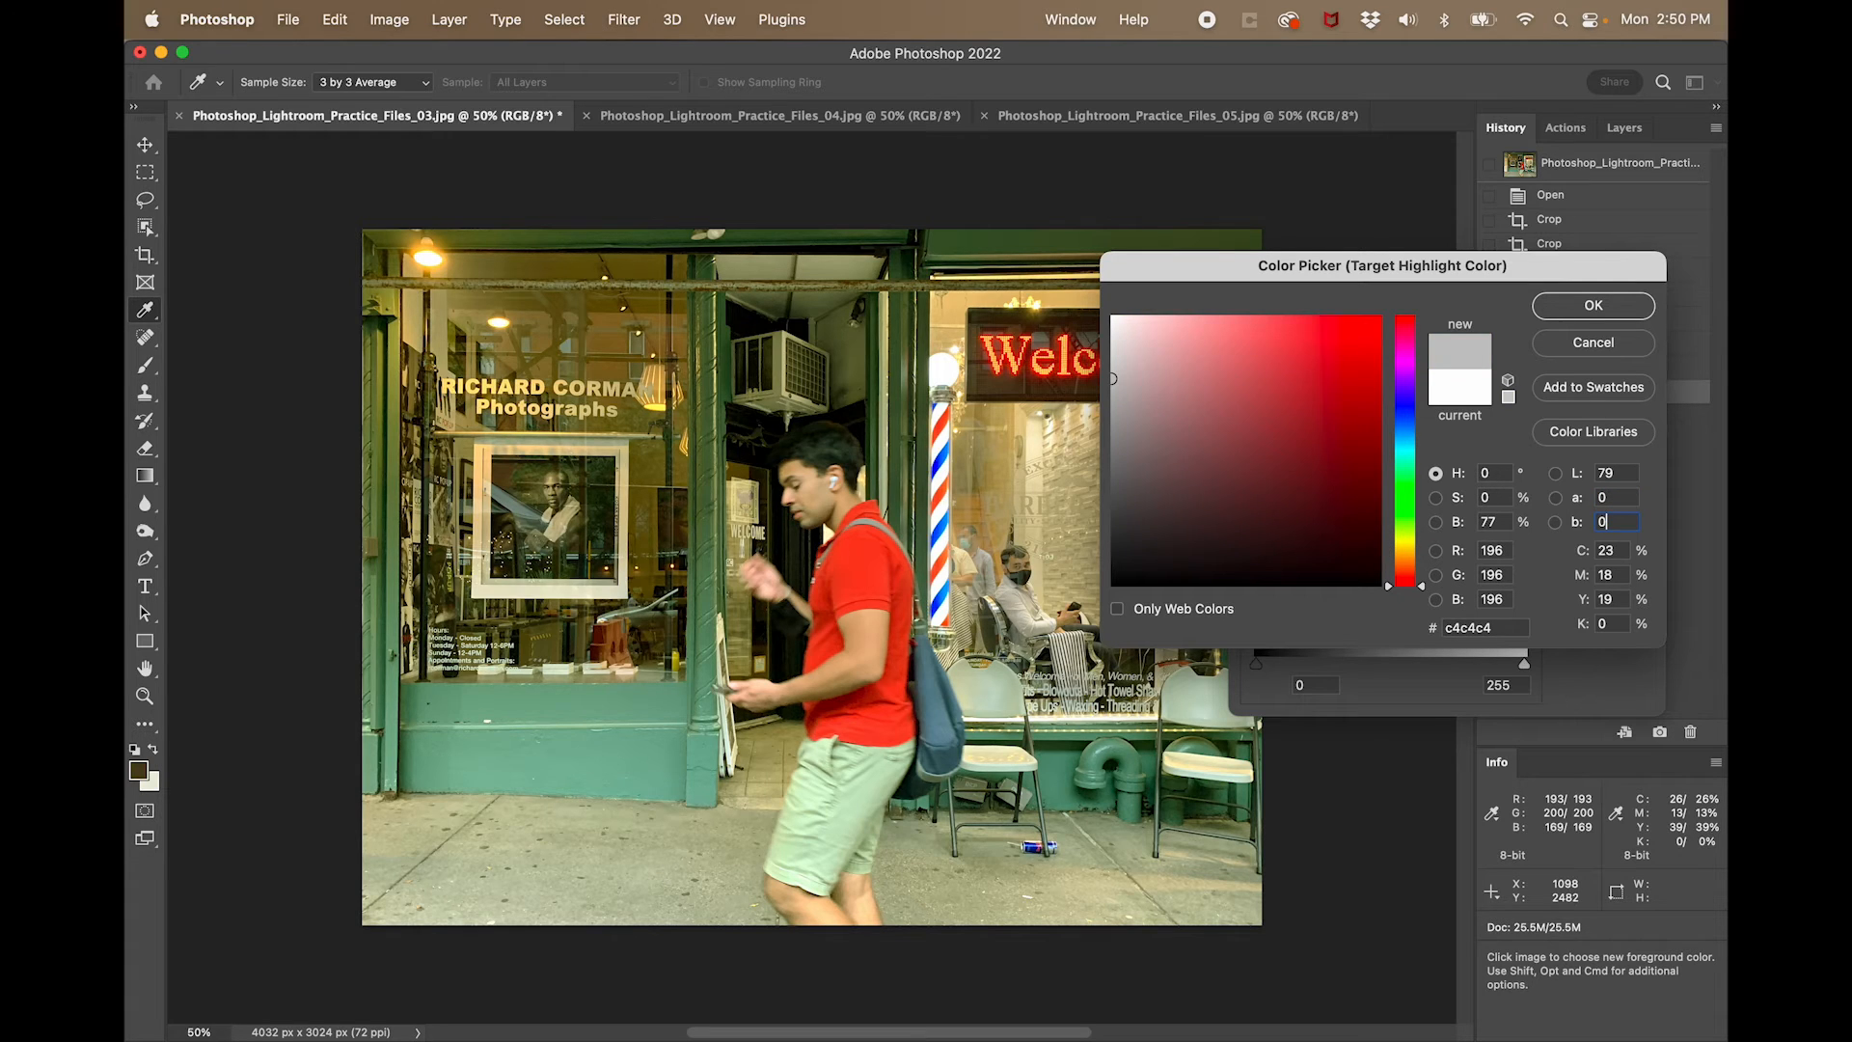
pyautogui.press('Return')
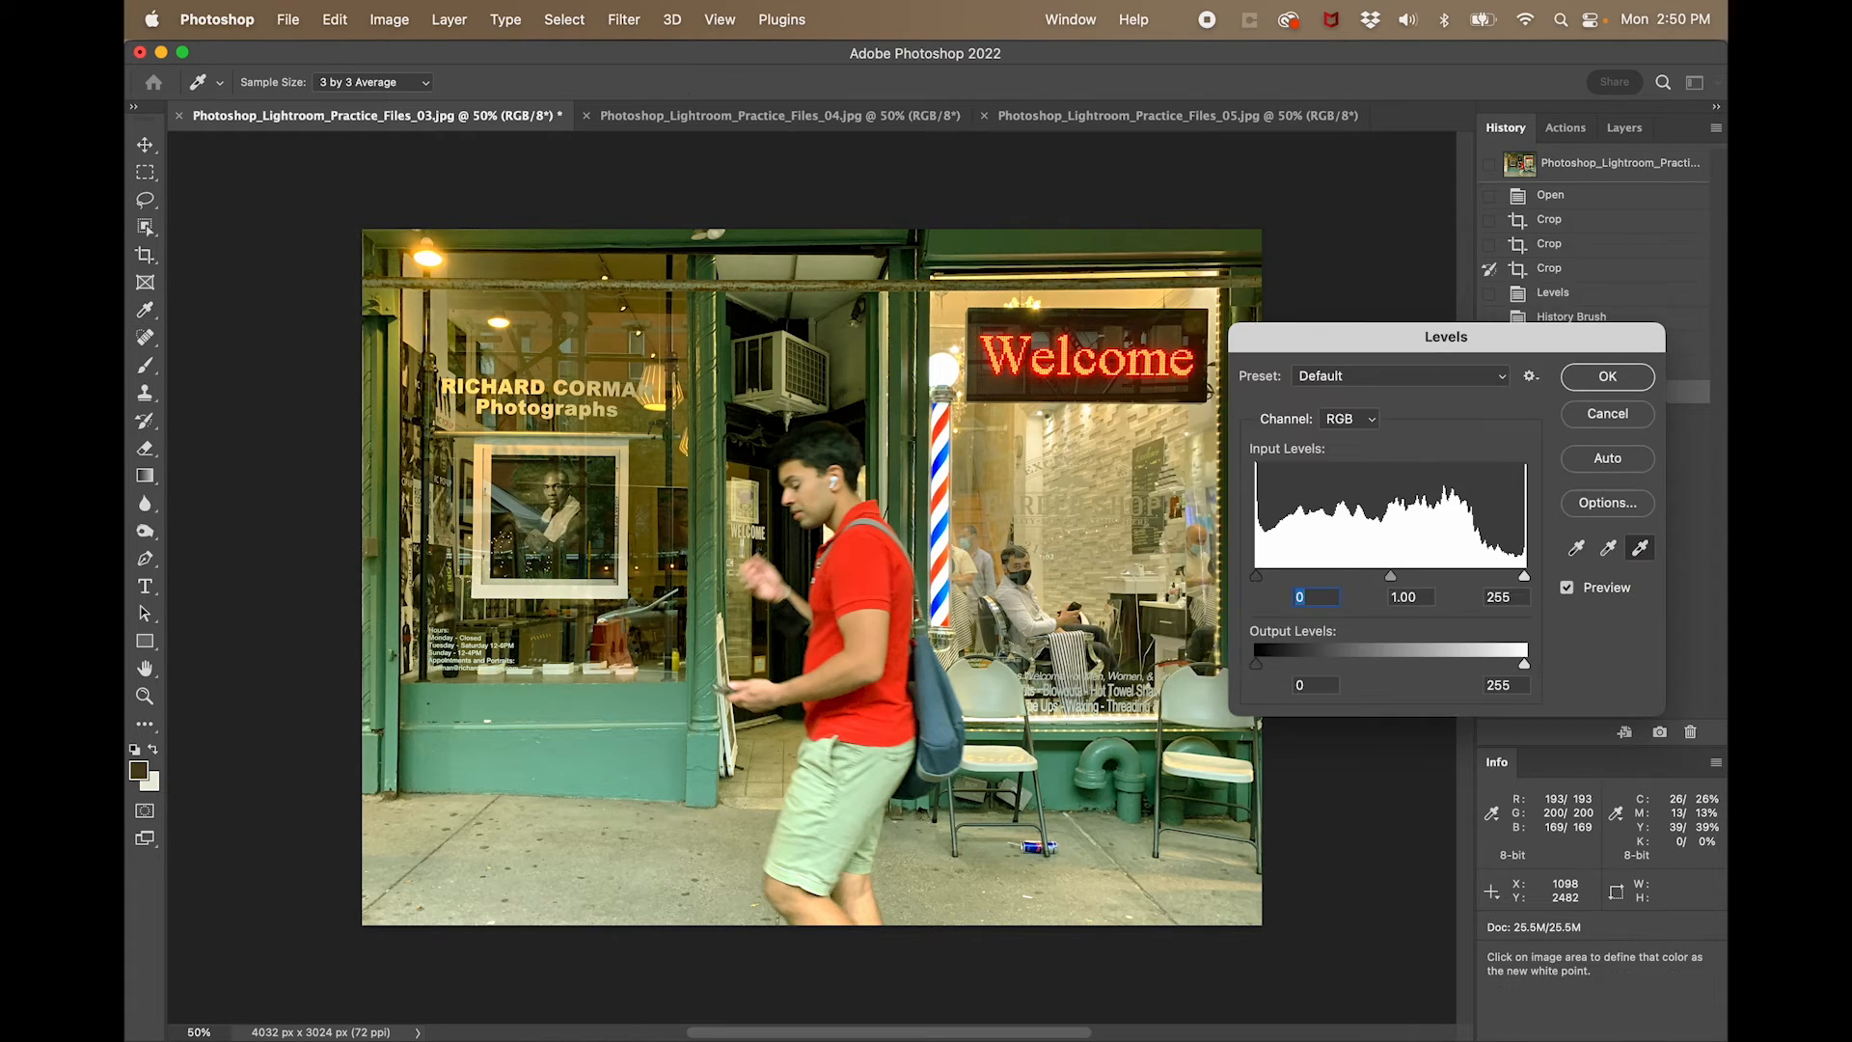
# - Neutralize the colour cast by sampling the sidewalk as the white point, and apply Levels without saving the target colours as defaults
pyautogui.click(662, 878)
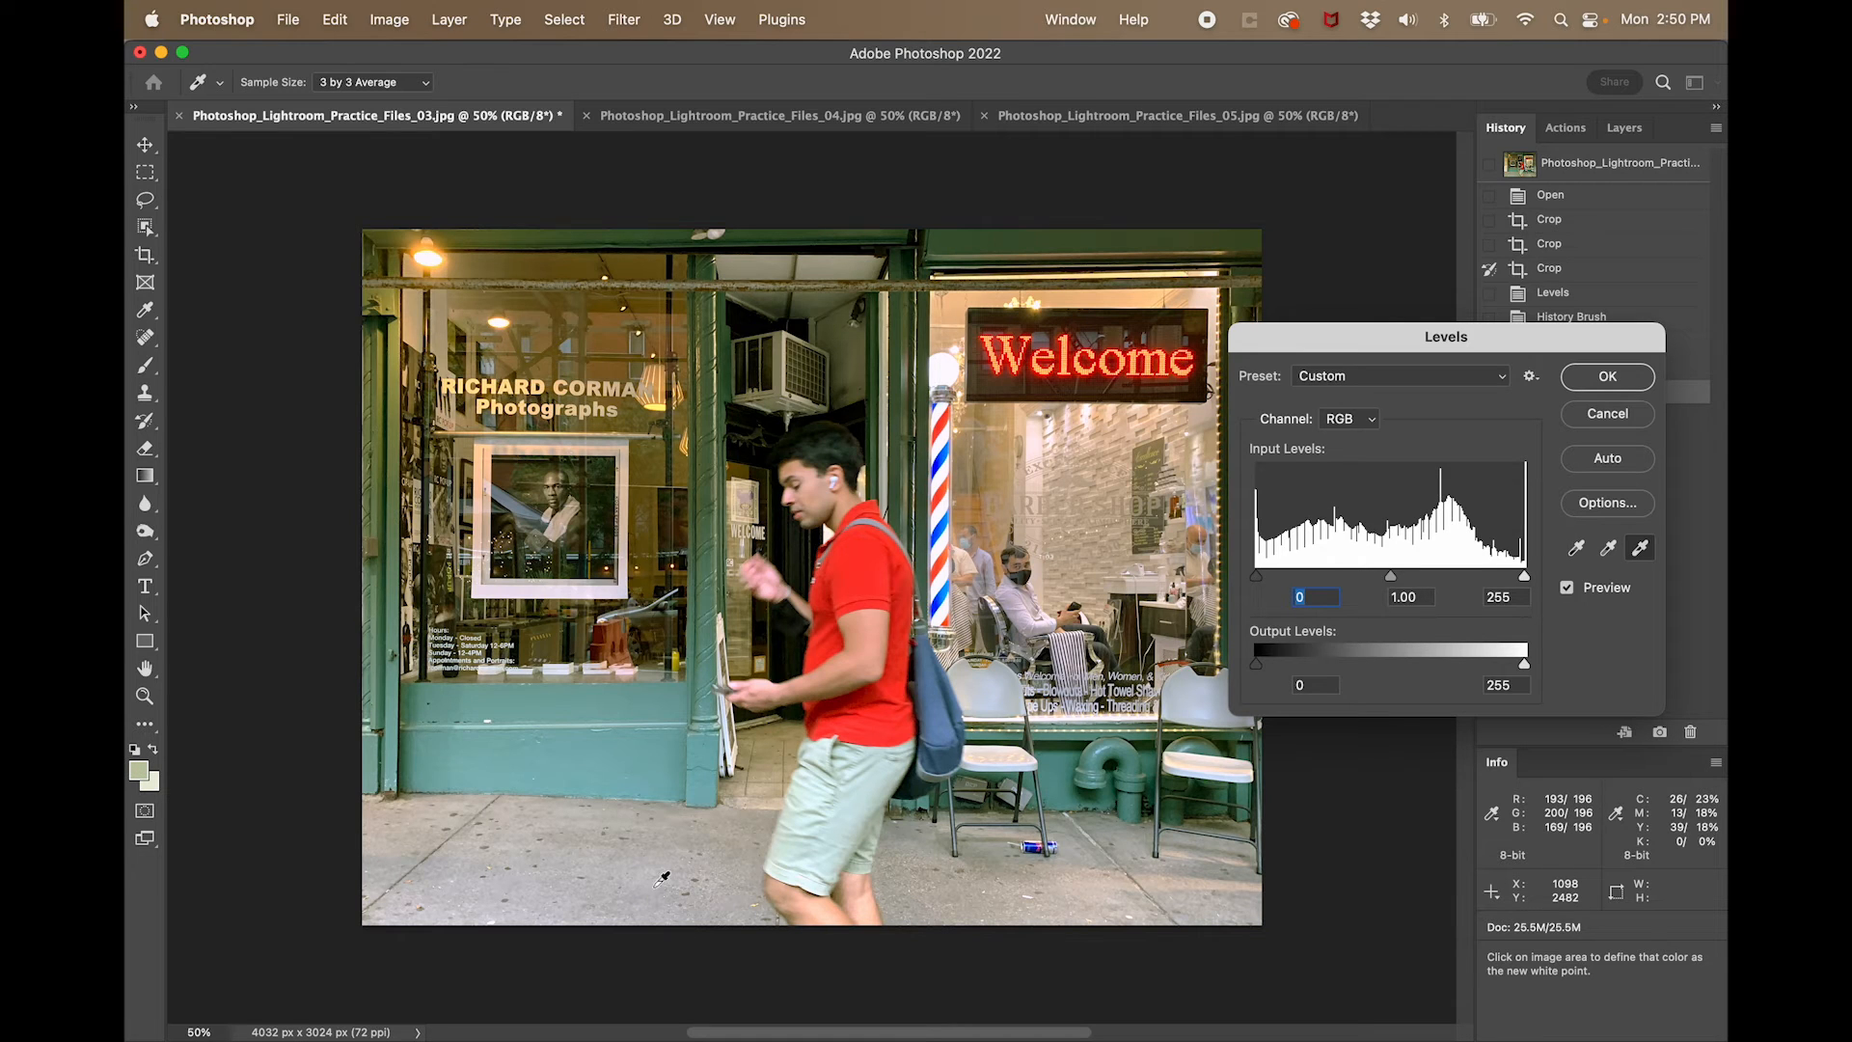
pyautogui.click(1600, 378)
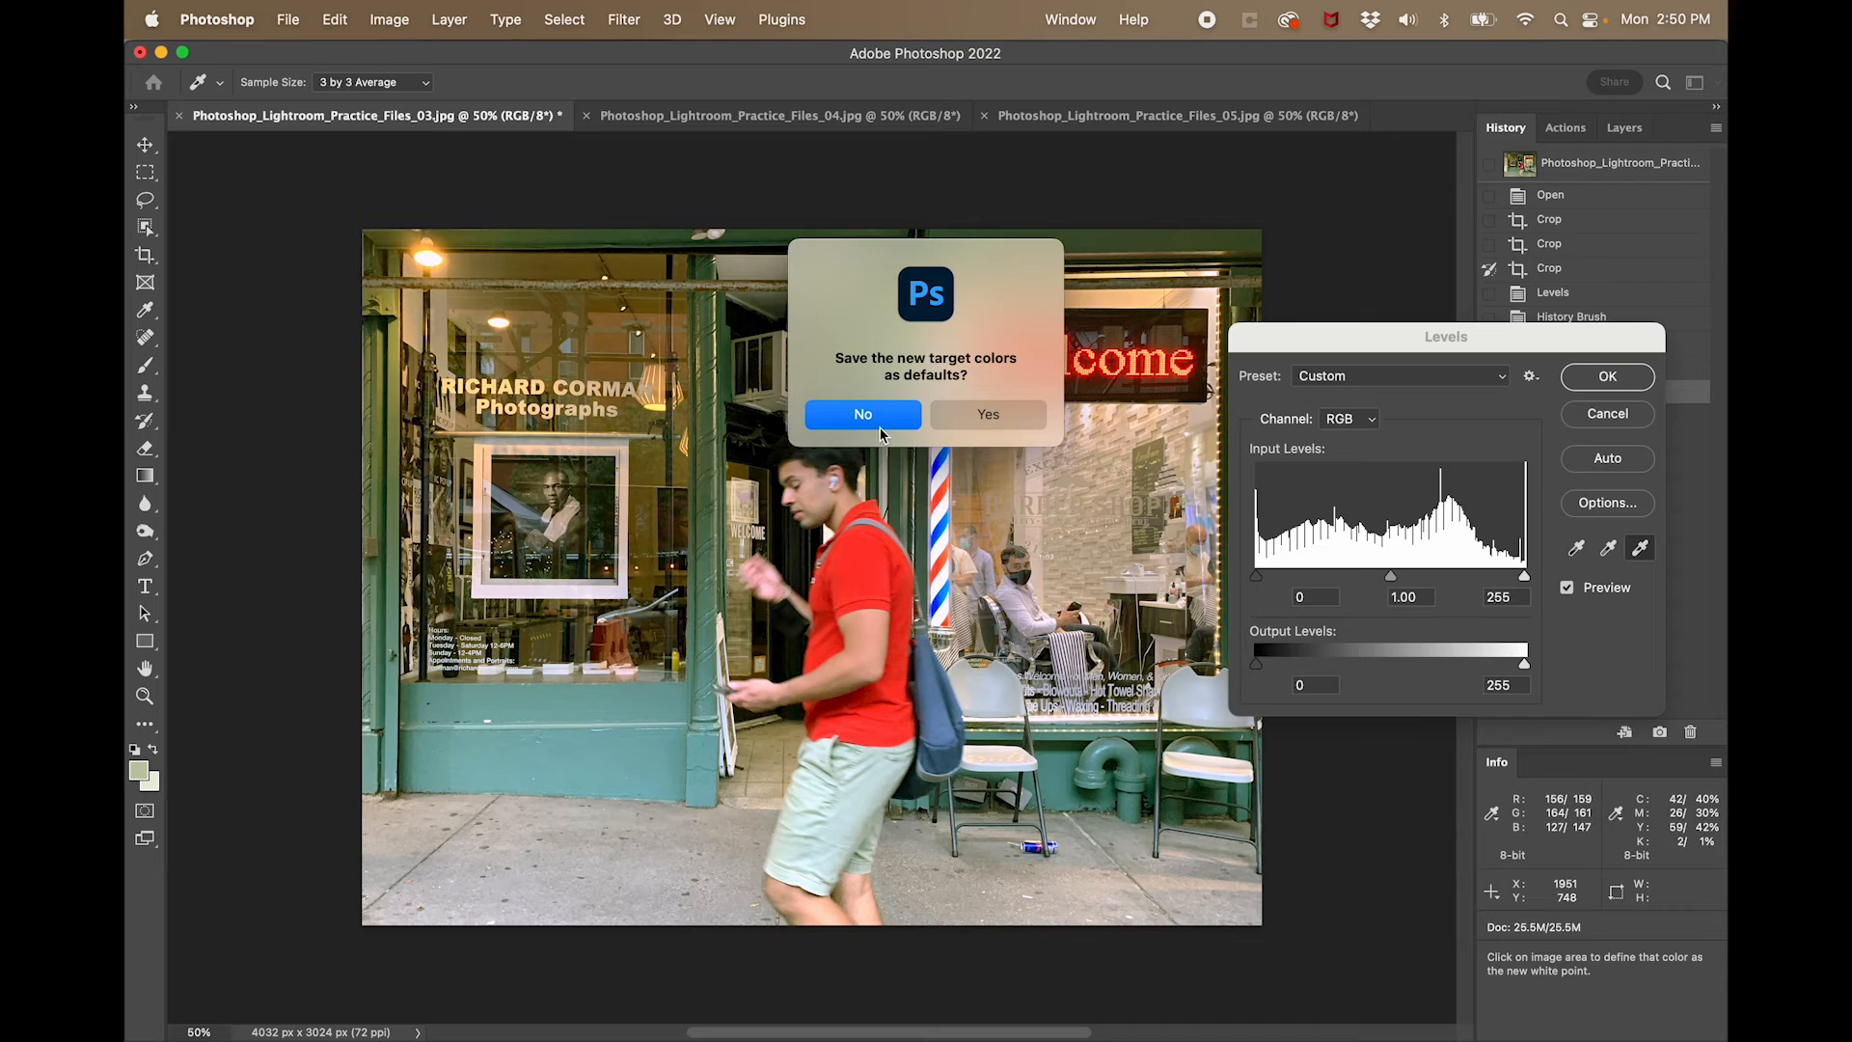
pyautogui.press('Return')
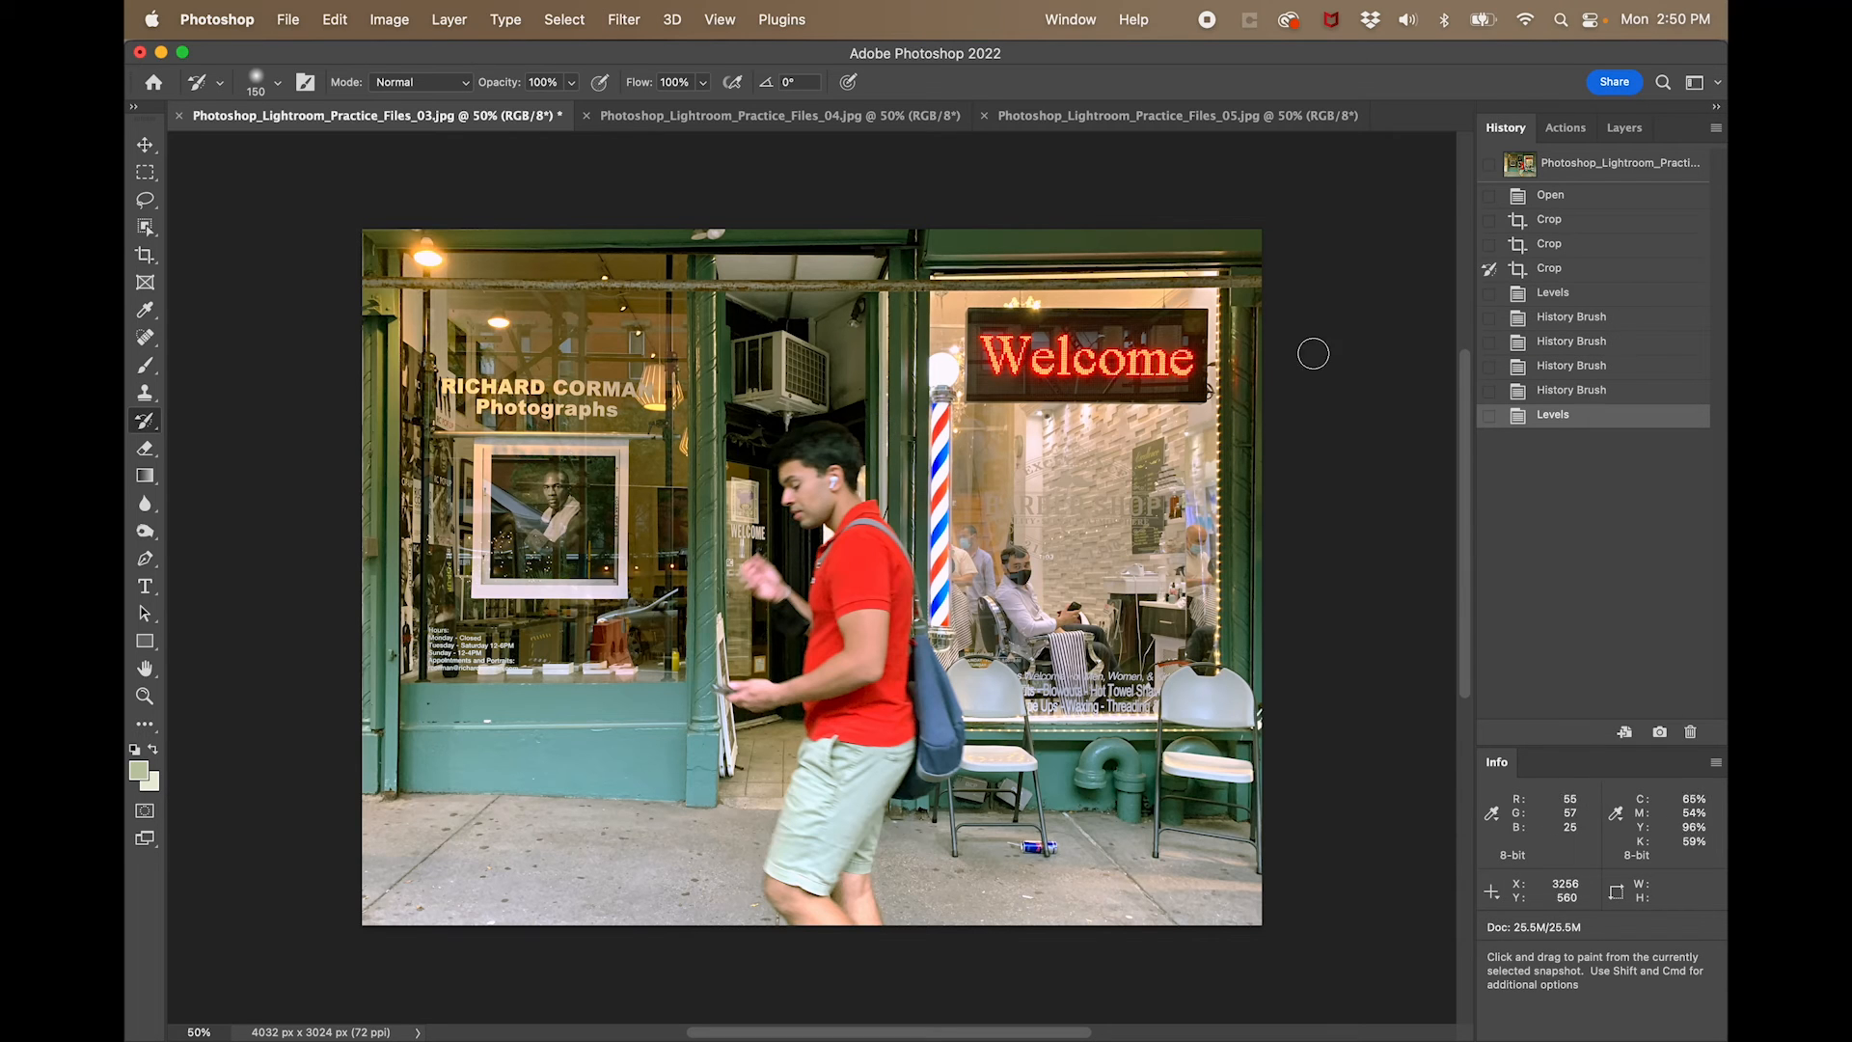
# - Compare the final Levels state of the storefront photo with its opened, cropped and brushed history states
pyautogui.click(1587, 391)
pyautogui.click(1591, 420)
pyautogui.click(1574, 199)
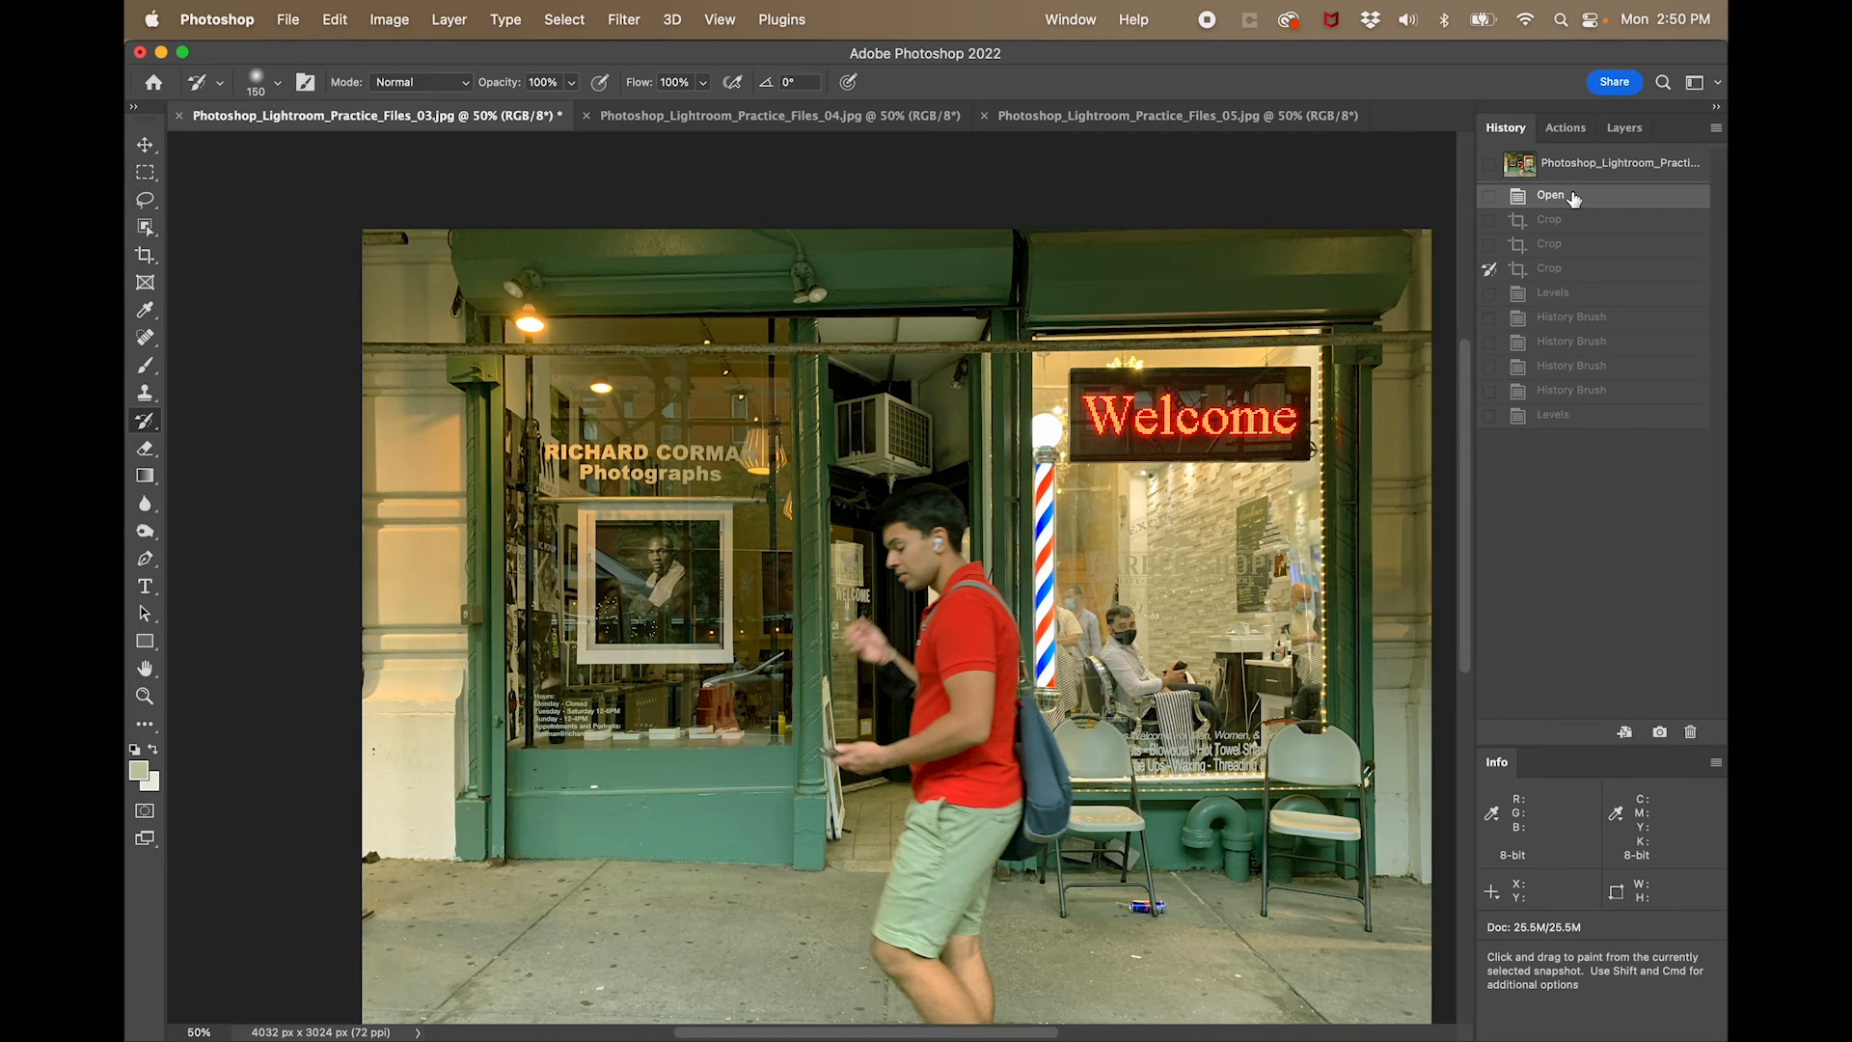
pyautogui.click(1584, 279)
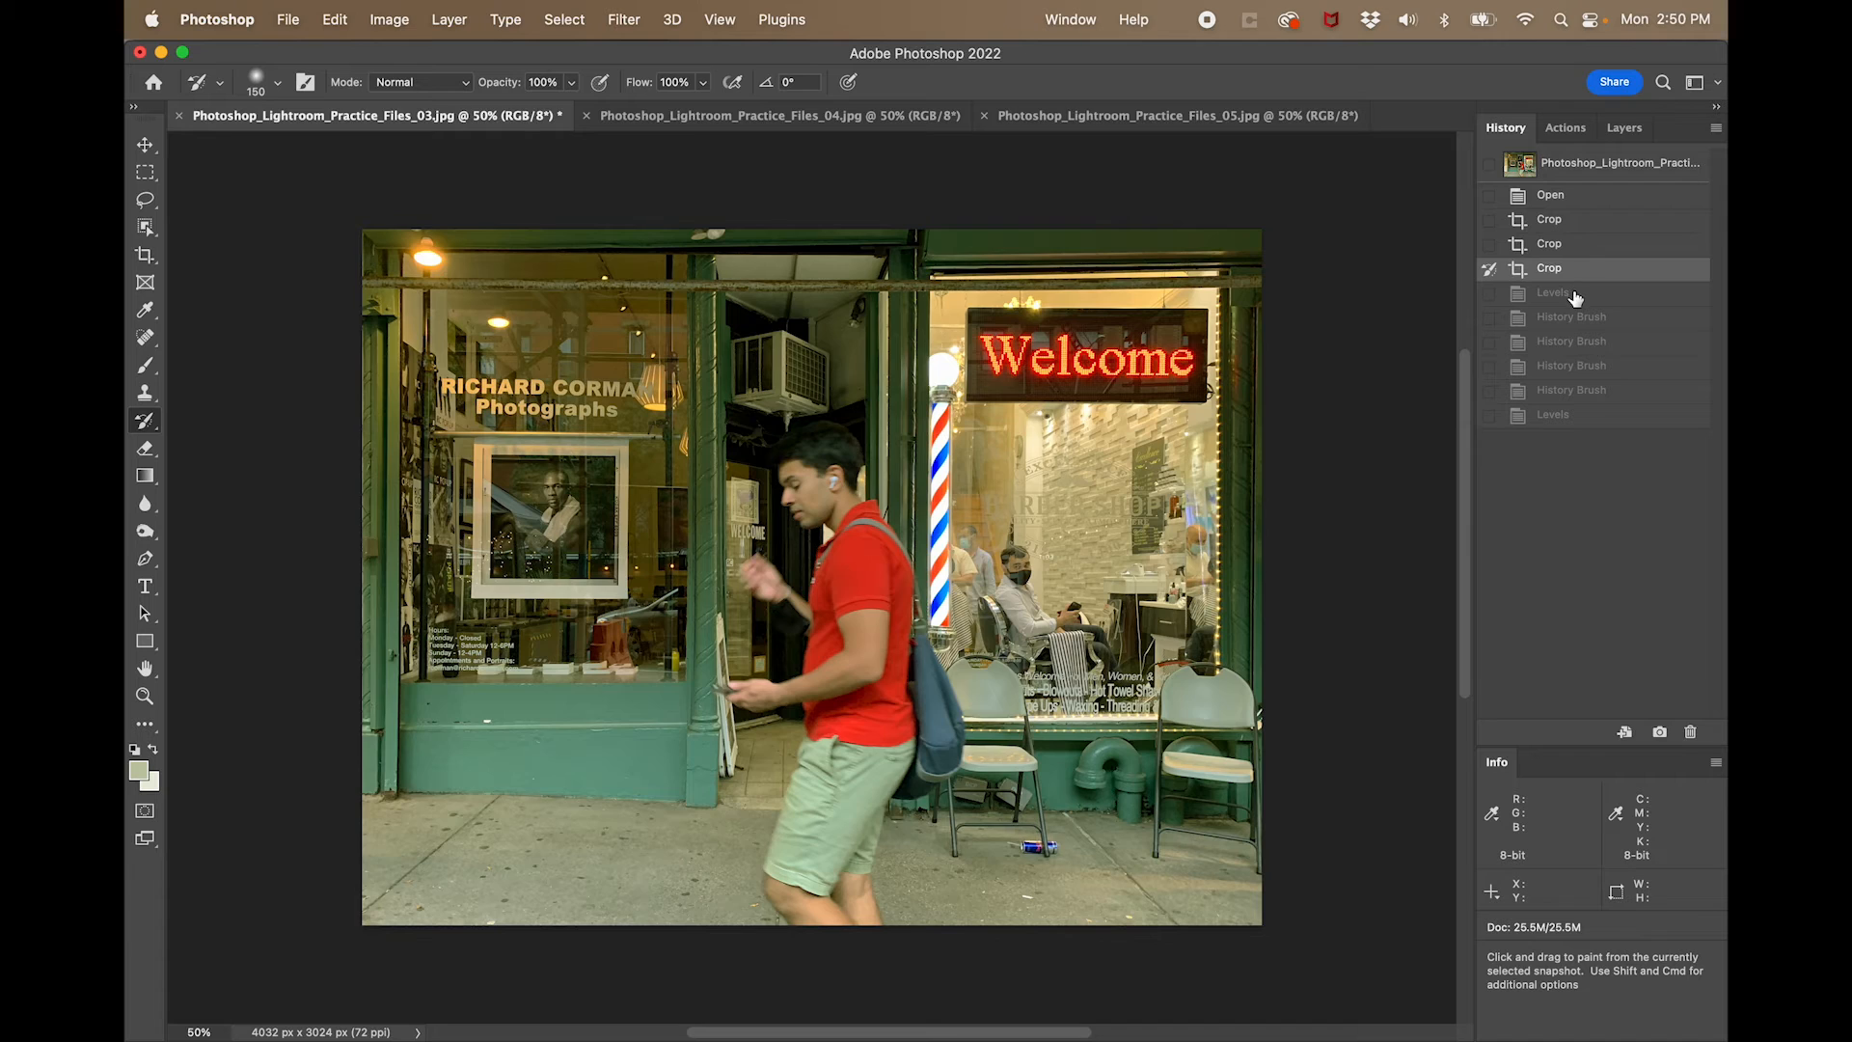
pyautogui.click(1575, 296)
pyautogui.click(1583, 416)
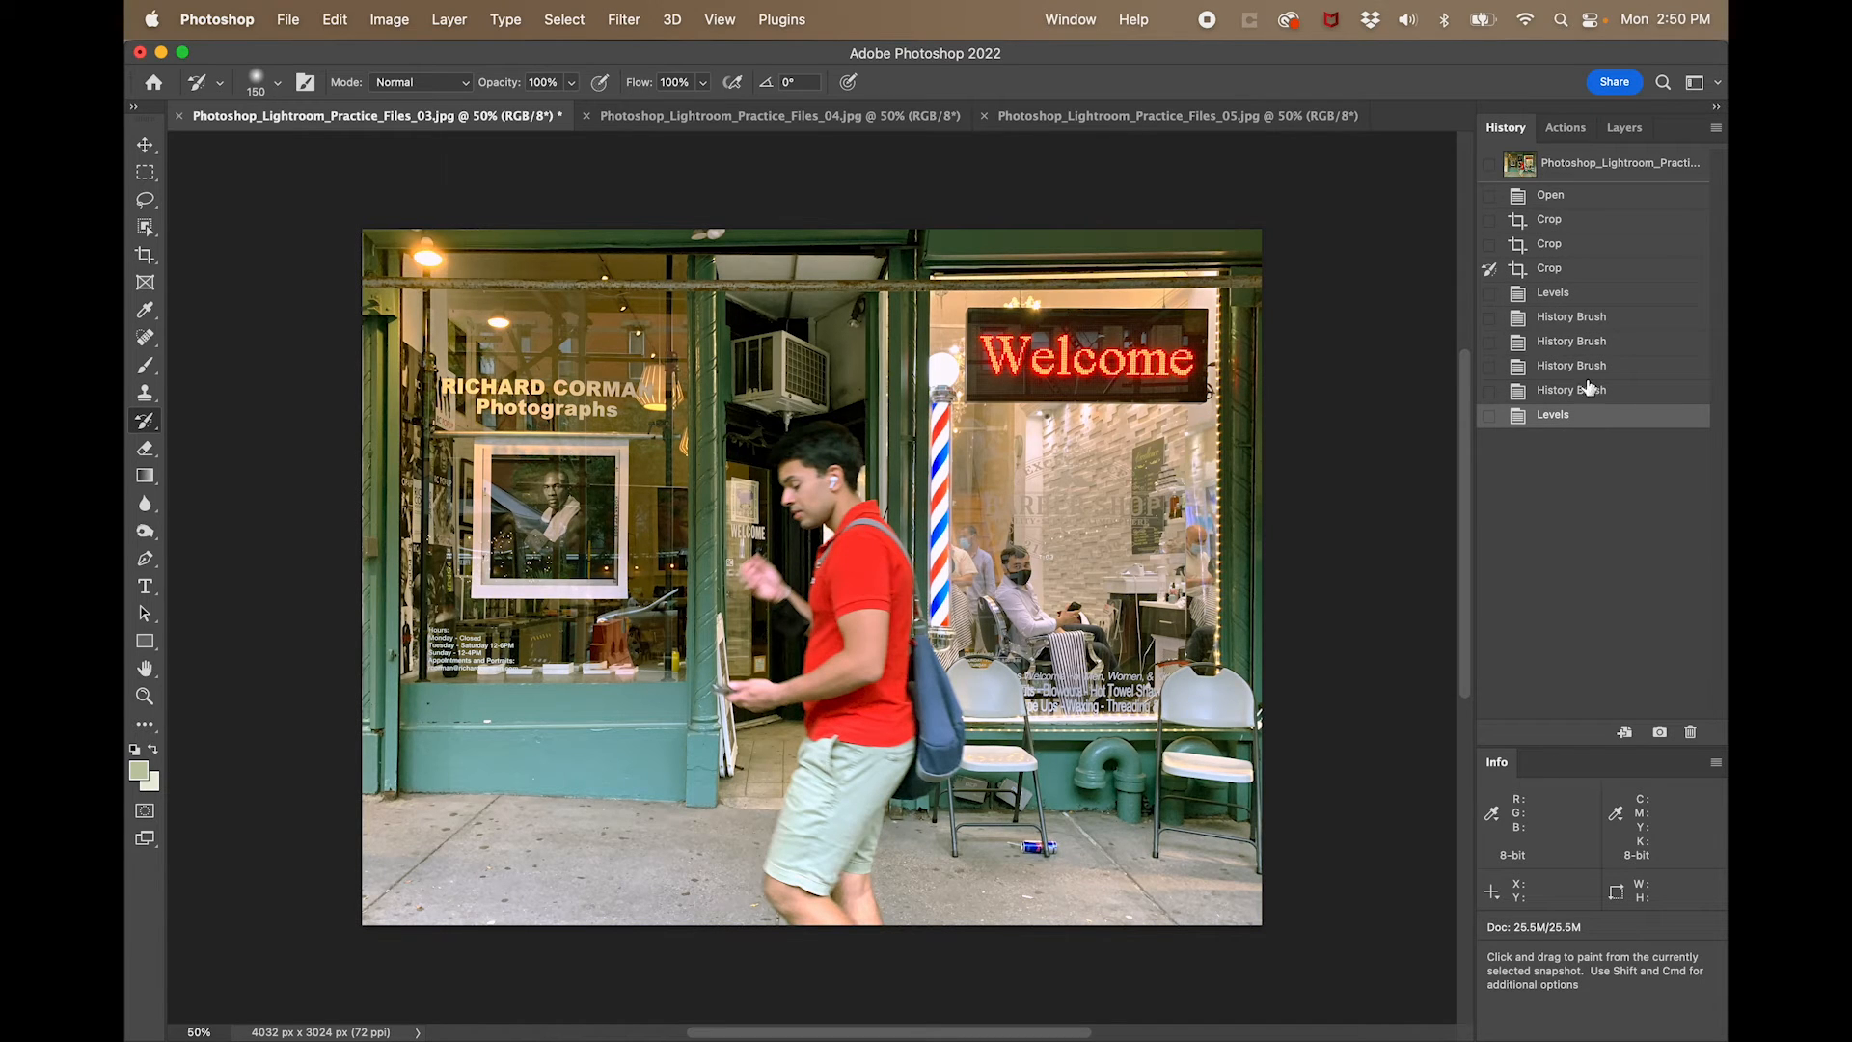
pyautogui.click(1592, 273)
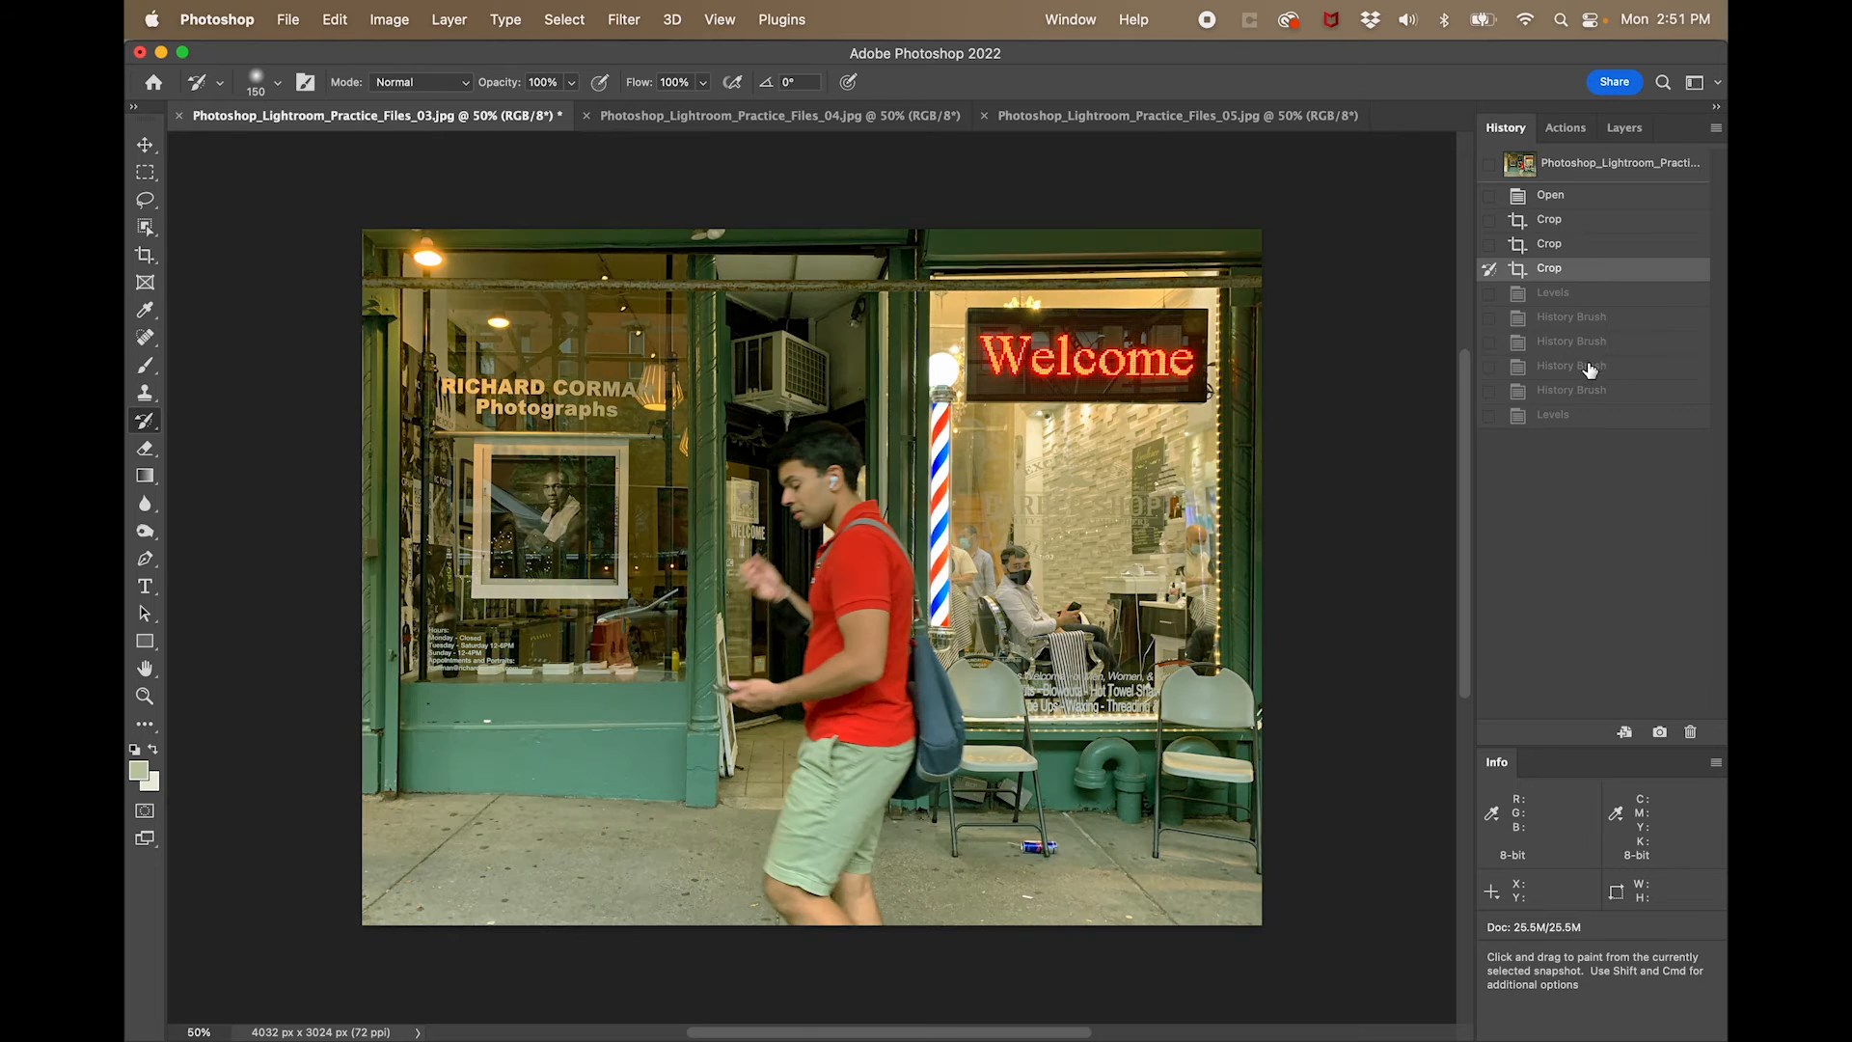
pyautogui.click(1583, 422)
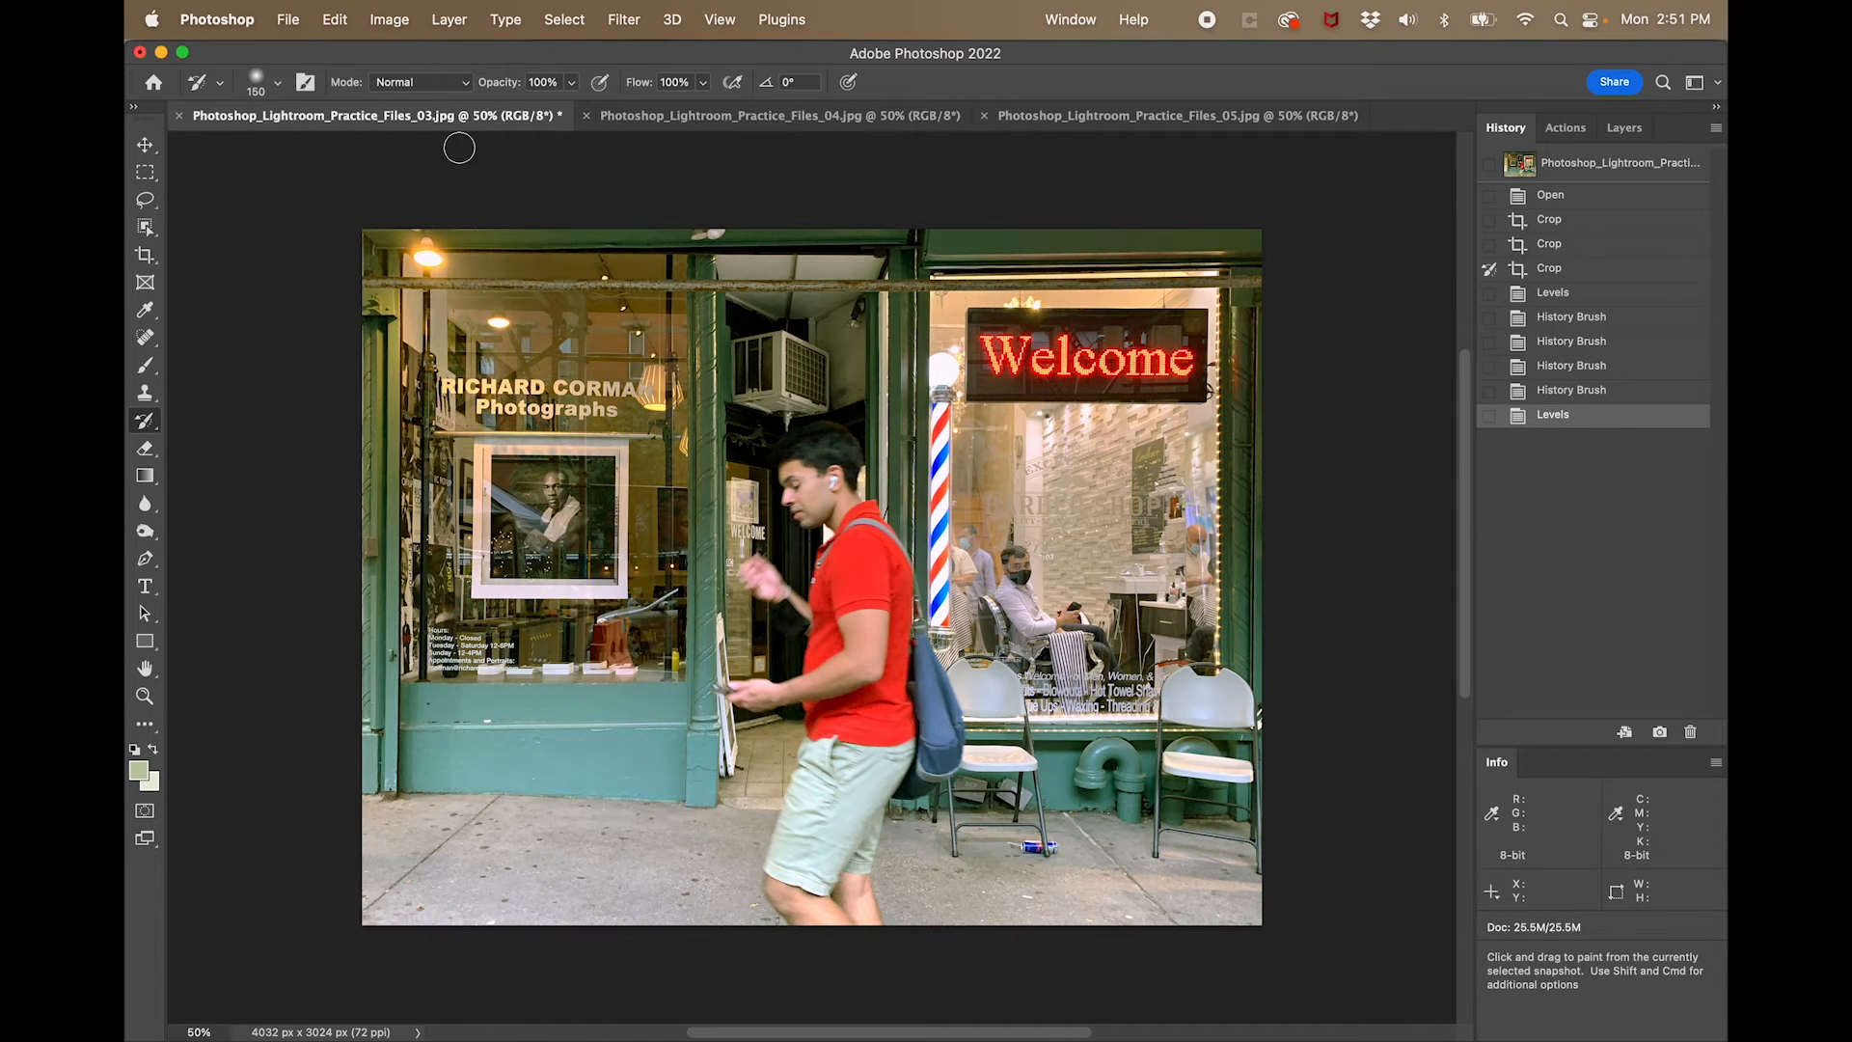
# - Switch to the practice photo Photoshop_Lightroom_Practice_Files_04.jpg
pyautogui.click(688, 121)
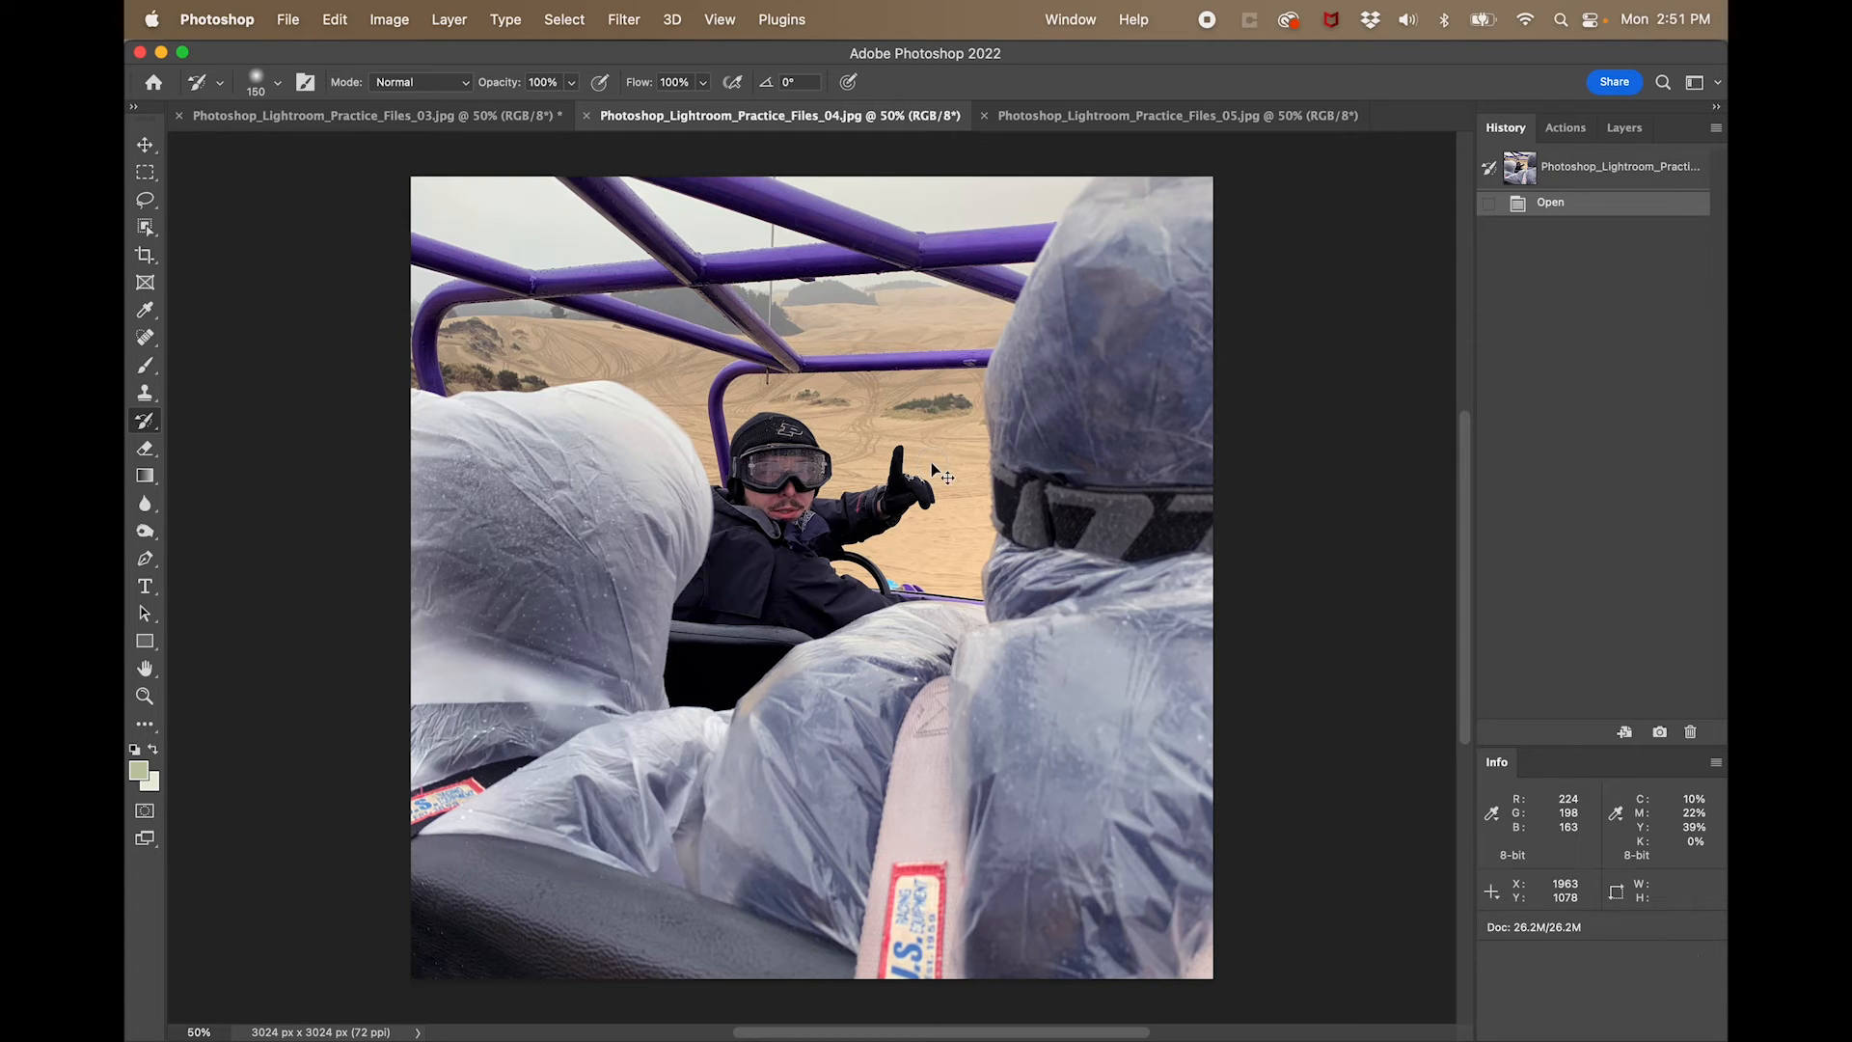
# - Slightly brighten the dune buggy photo with Levels by lowering the RGB white input point
pyautogui.press('super+l')
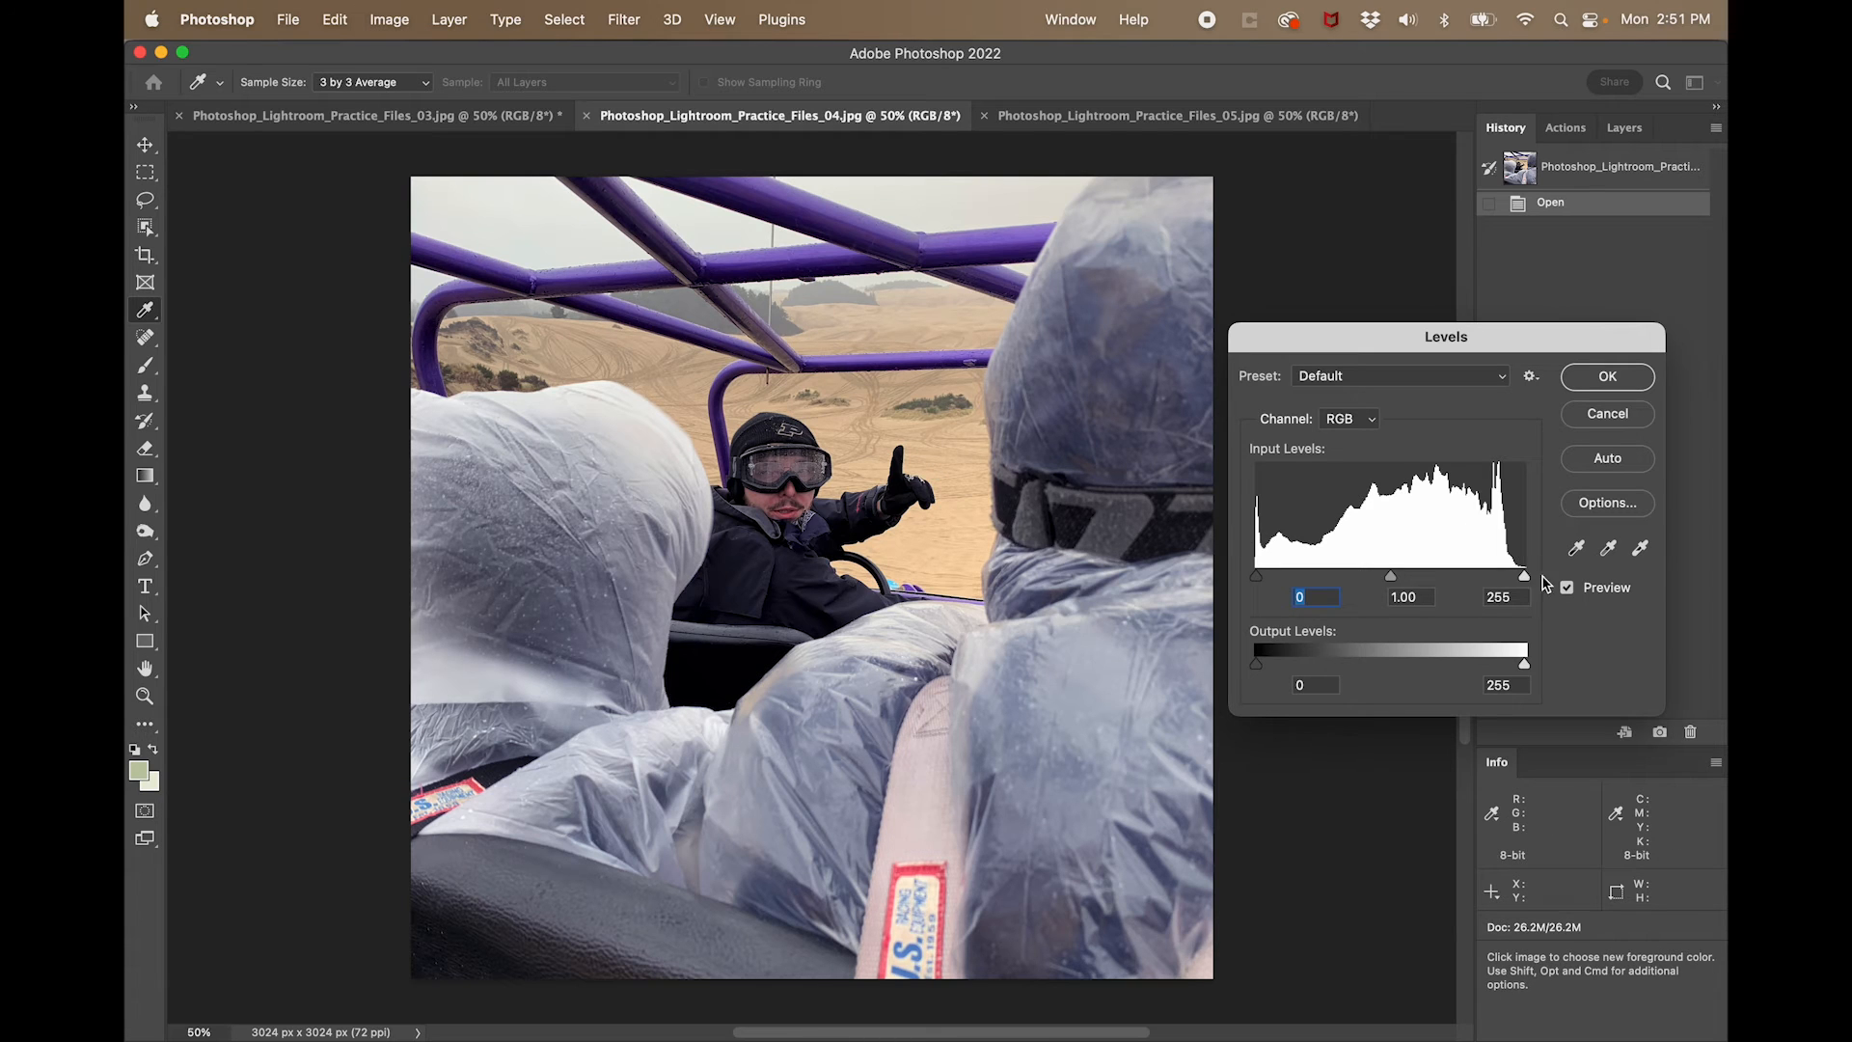
pyautogui.moveTo(1526, 580); pyautogui.dragTo(1521, 579)
pyautogui.click(1603, 383)
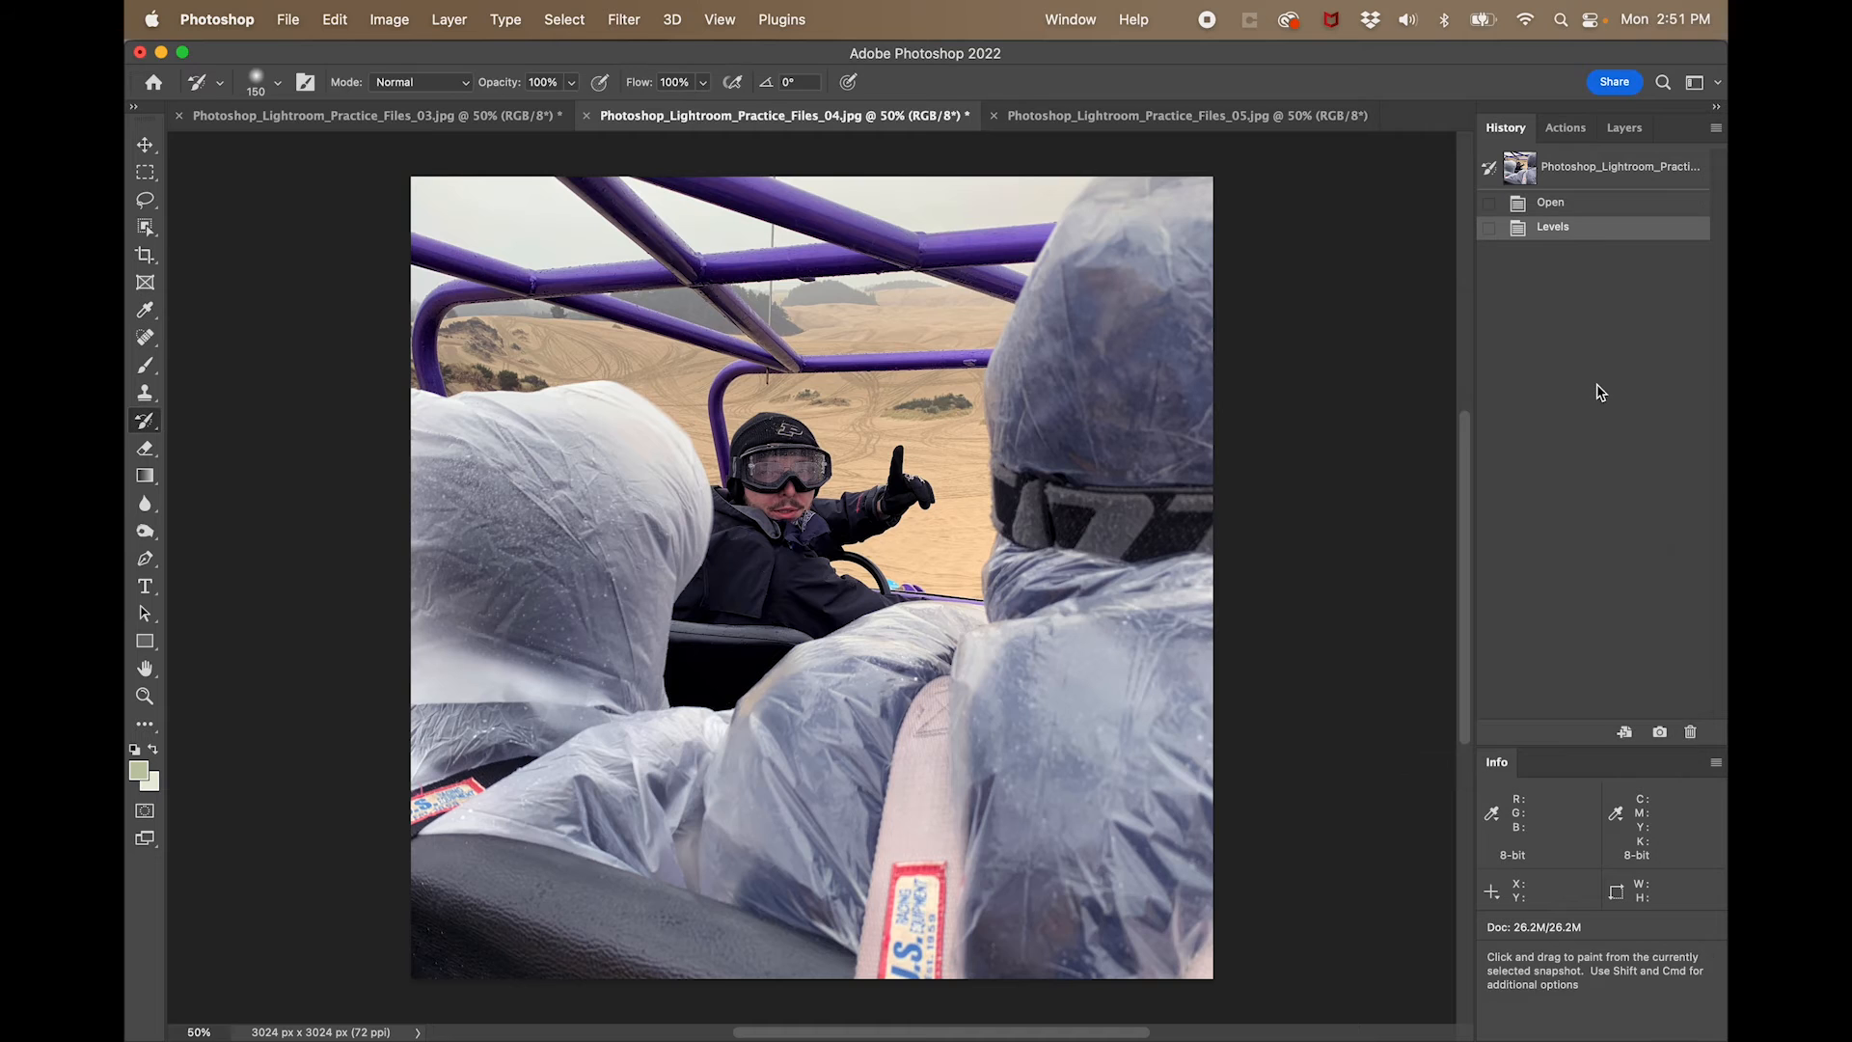
# - Set the Levels target highlight colour to the tone sampled from the pale harness pad, with Lab a and b values of 0
pyautogui.hotkey('ctrl', 'l')
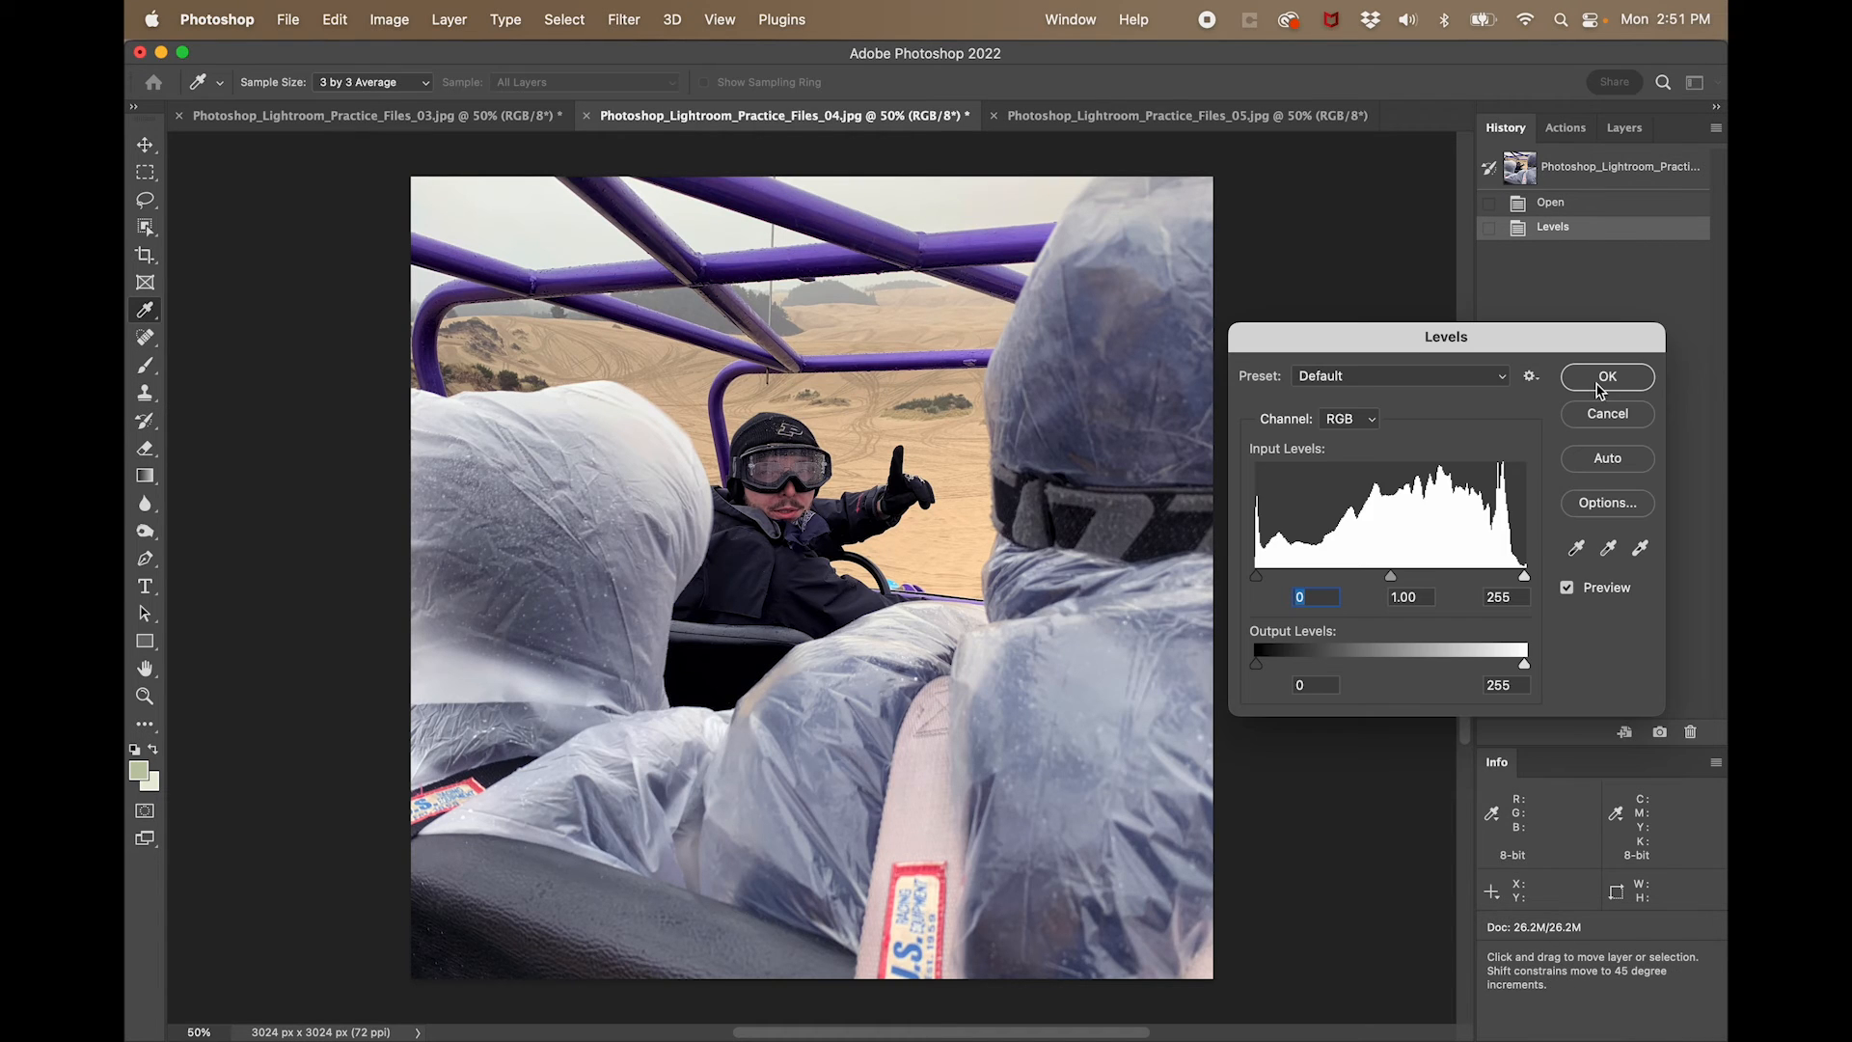
pyautogui.click(1640, 549)
pyautogui.doubleClick(1640, 549)
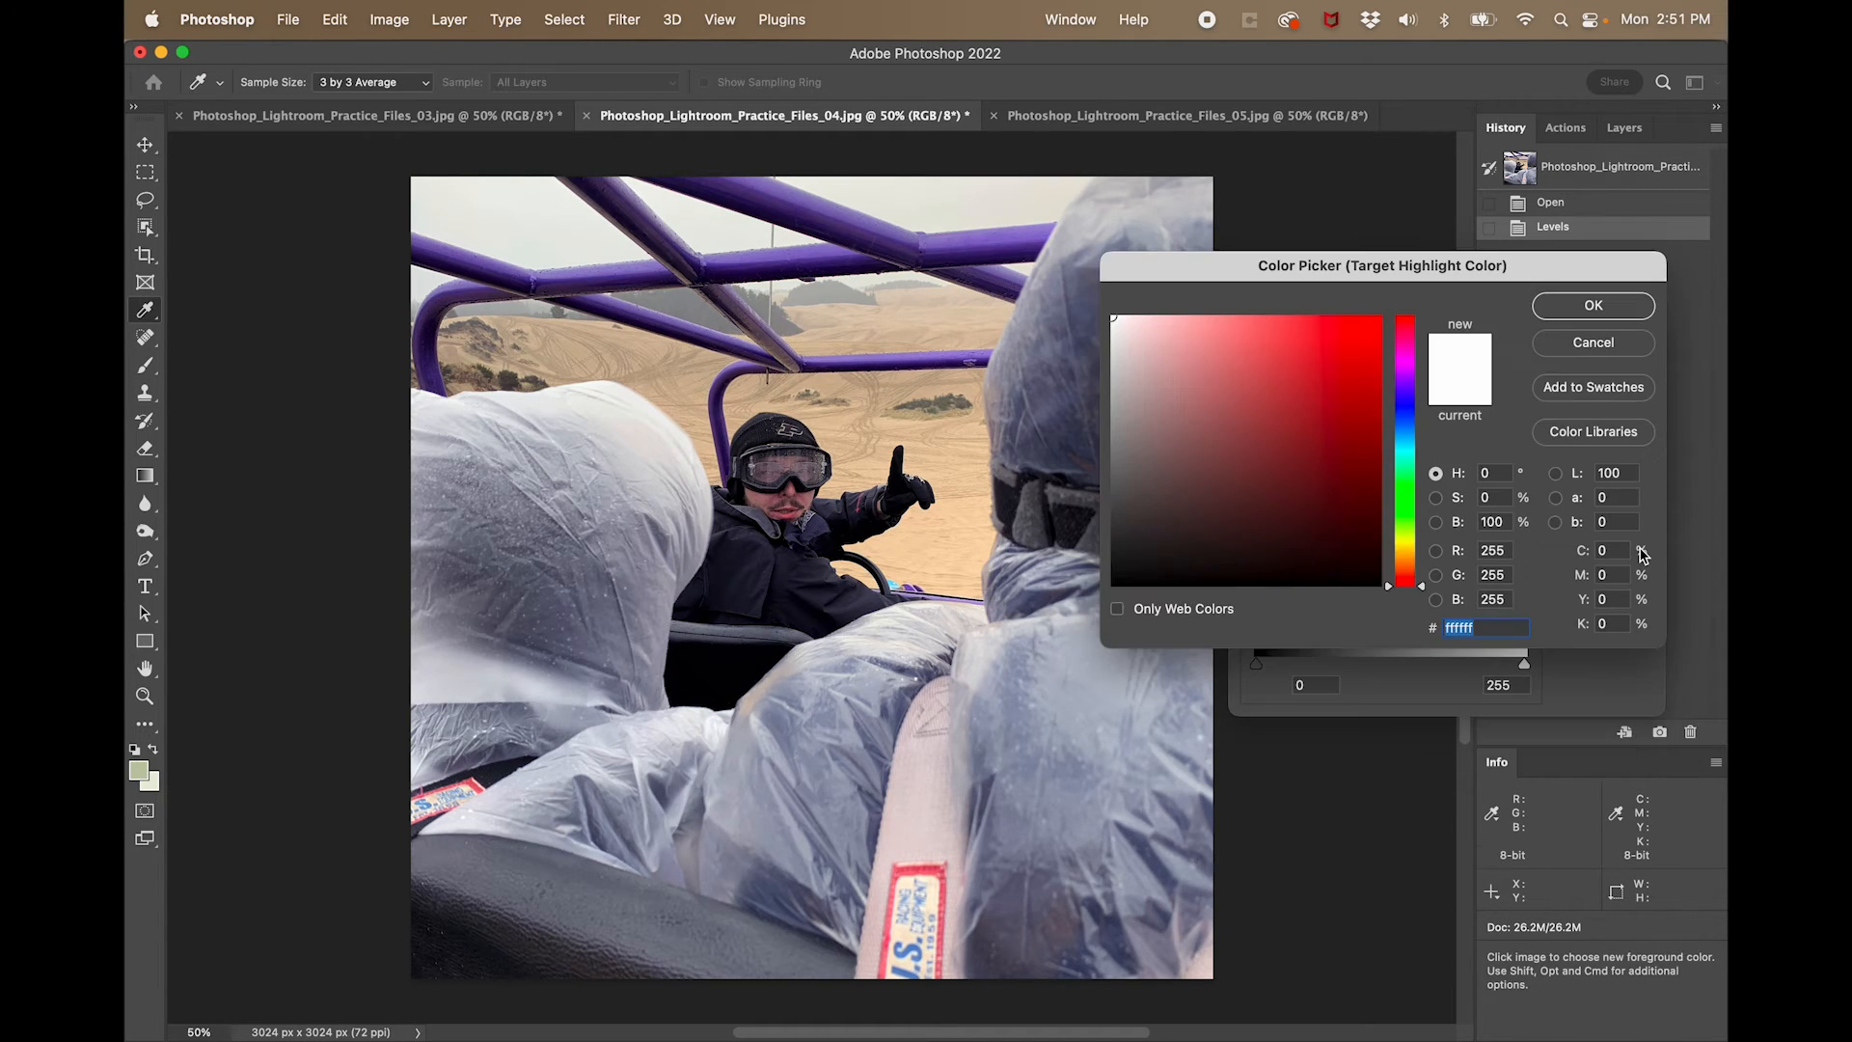
pyautogui.click(930, 777)
pyautogui.press('Tab')
pyautogui.press('Tab')
pyautogui.write('0')
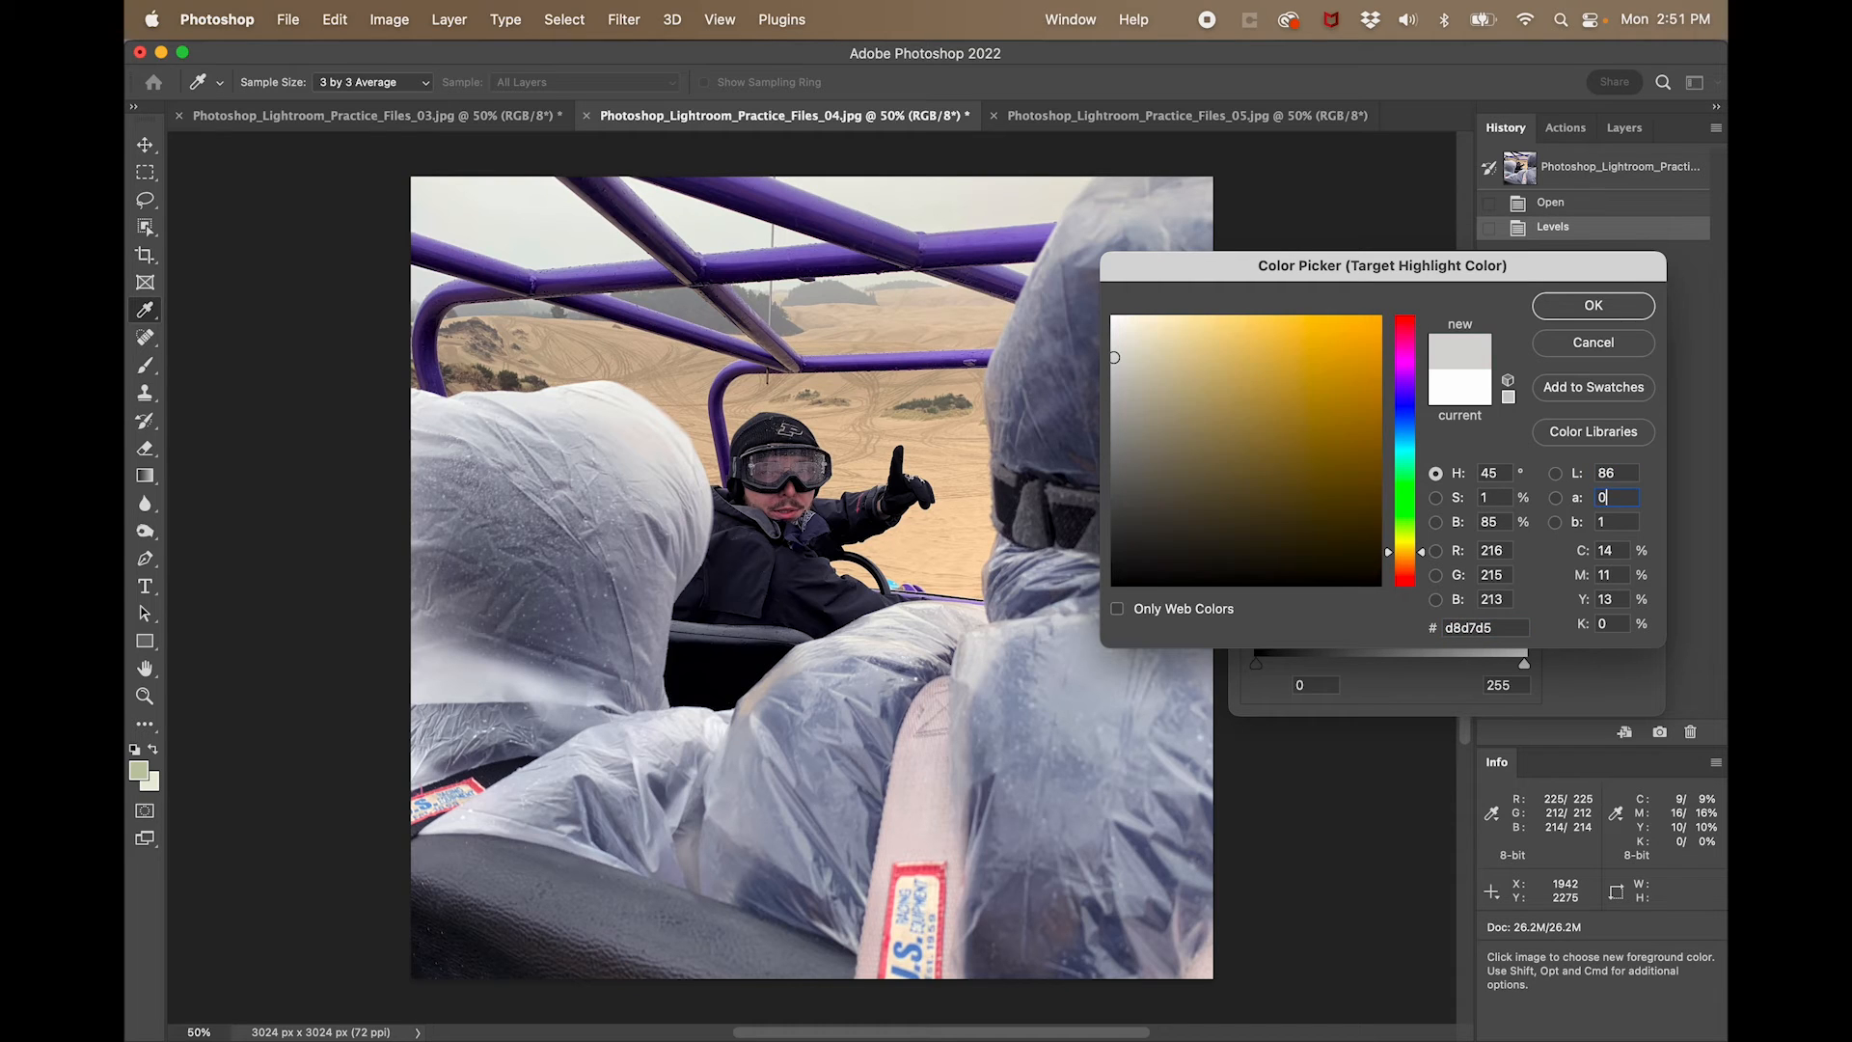
pyautogui.write('0')
pyautogui.press('Return')
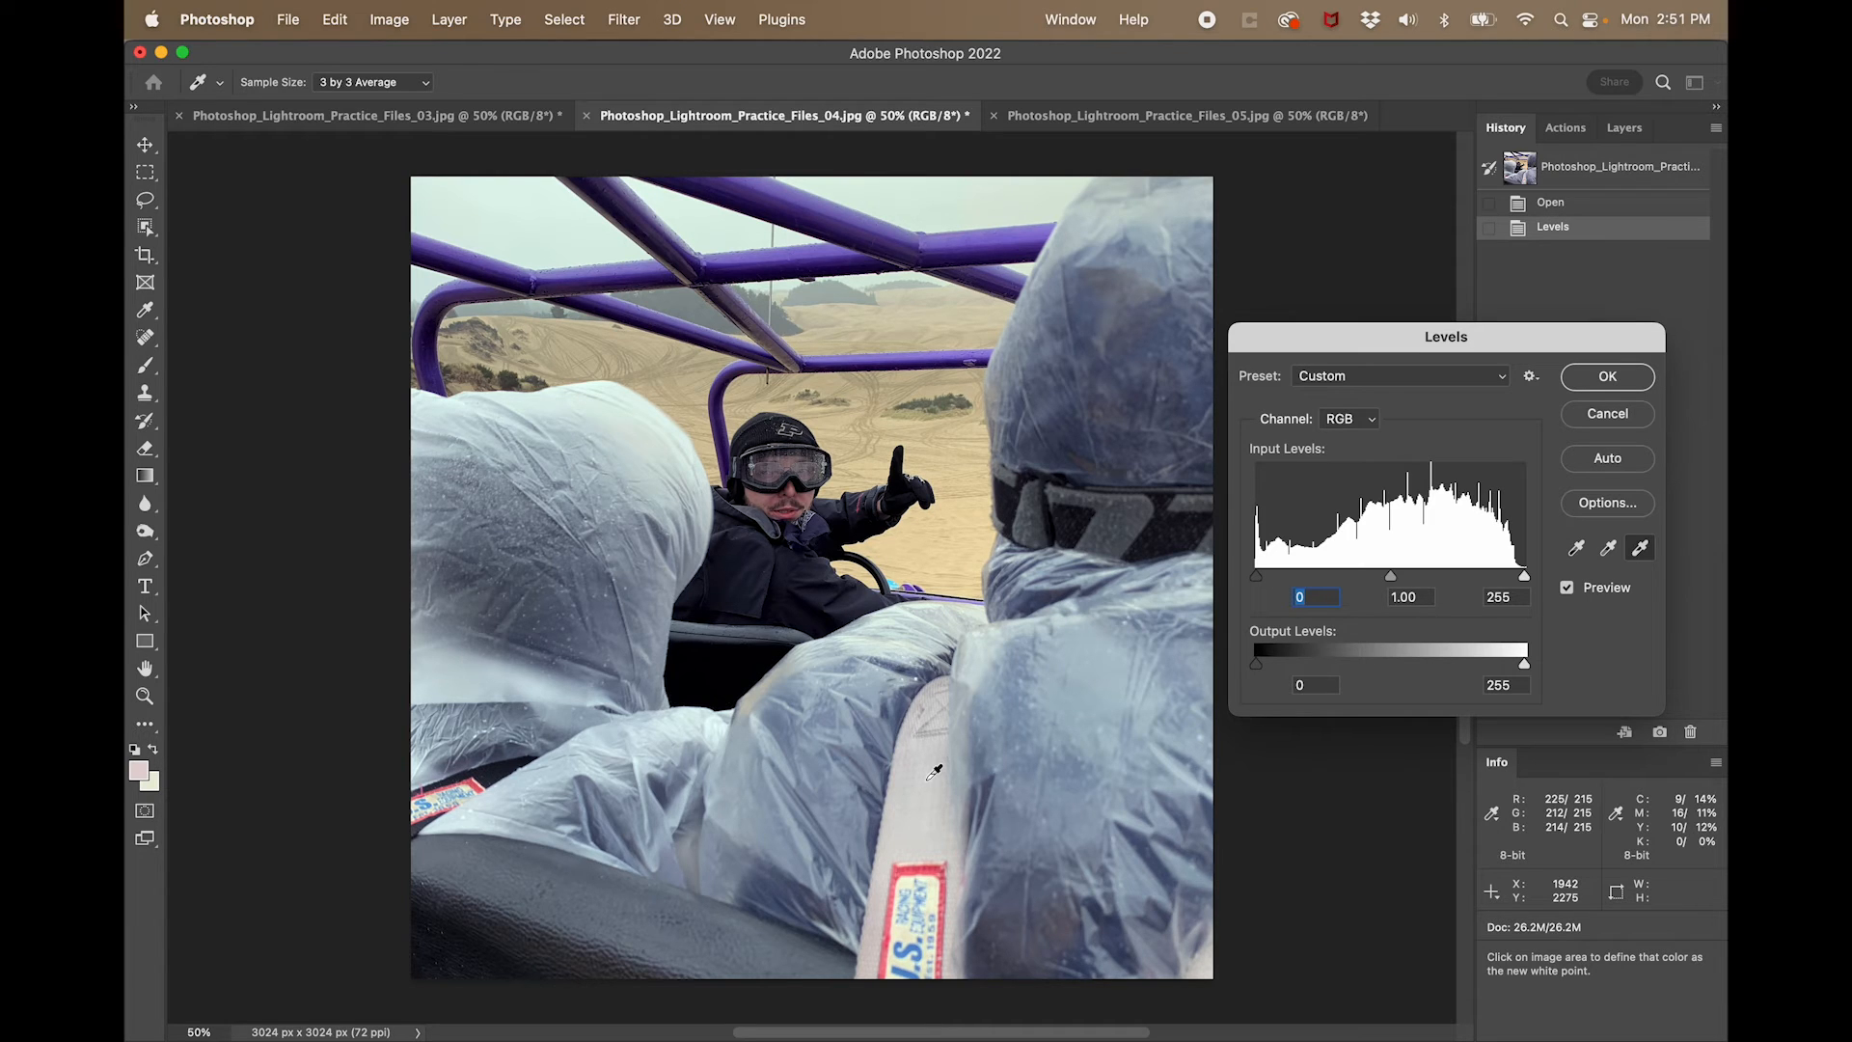
# - Neutralize the colour cast using the harness pad as white point, and apply Levels without saving the target colours as defaults
pyautogui.click(1605, 378)
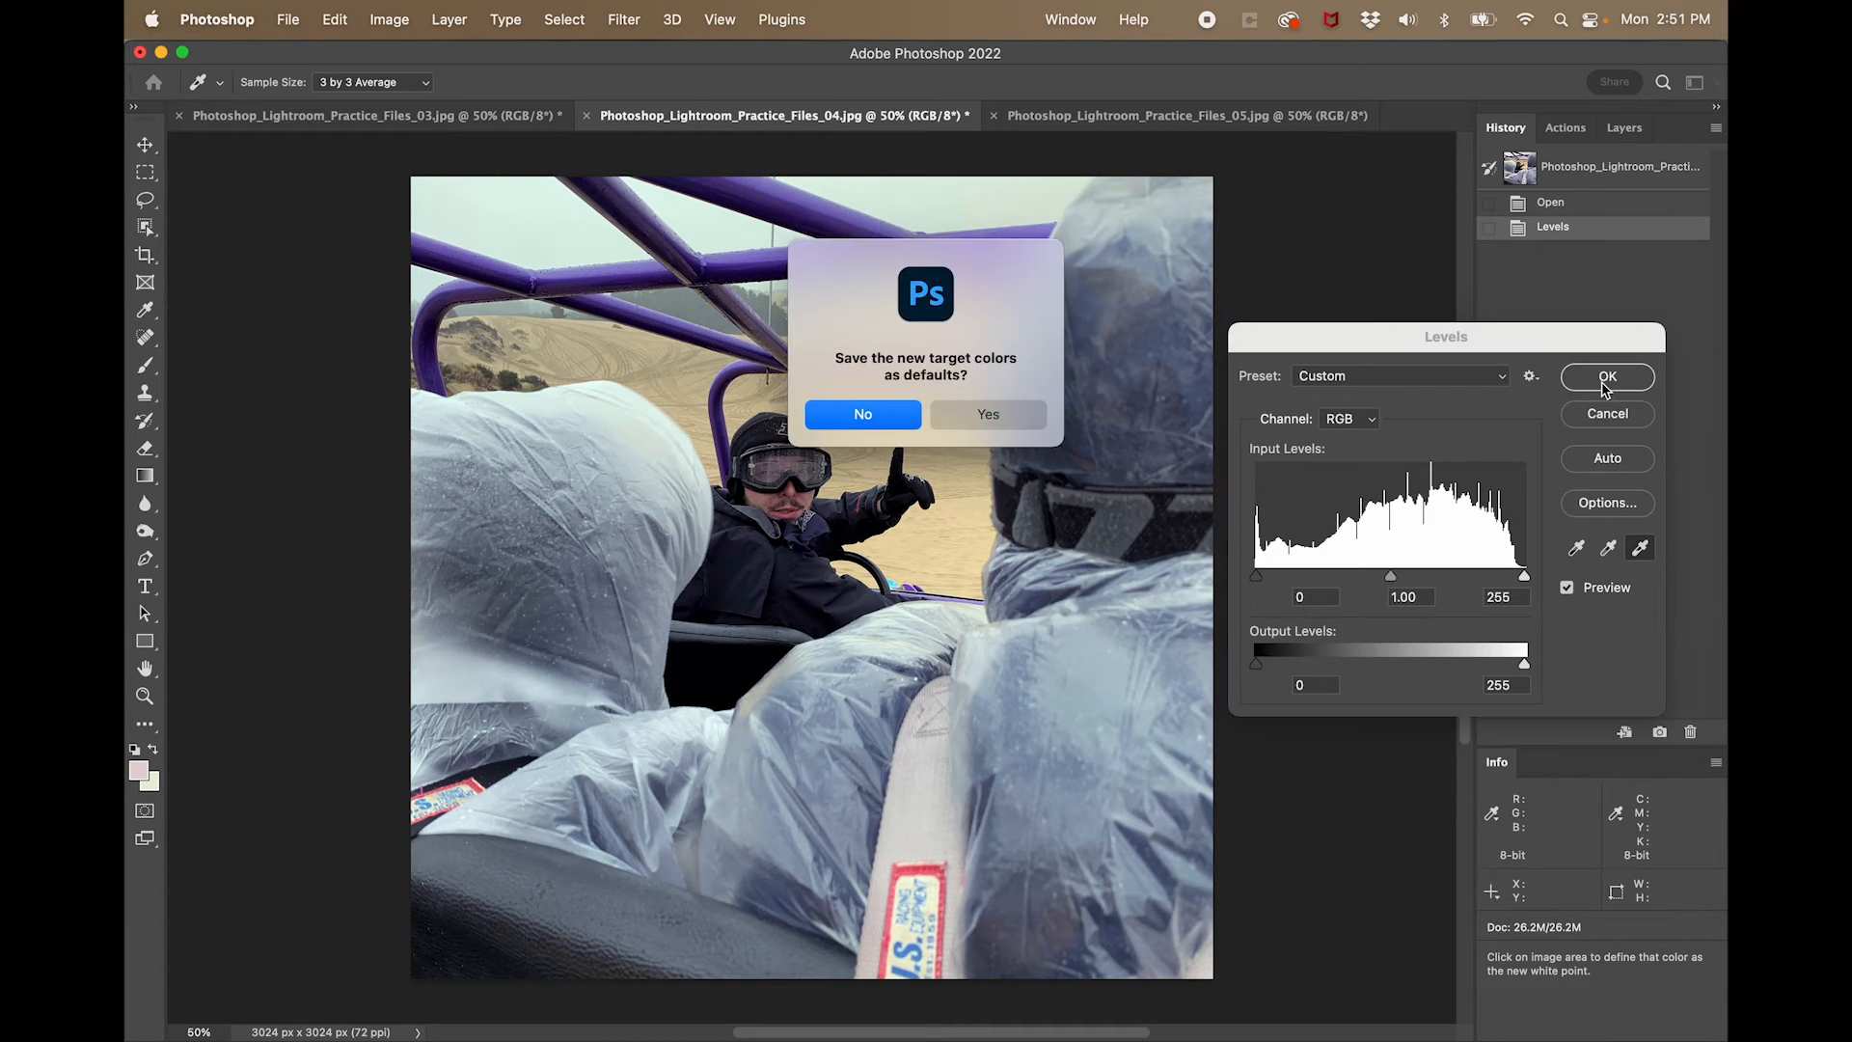
pyautogui.click(880, 416)
pyautogui.press('y')
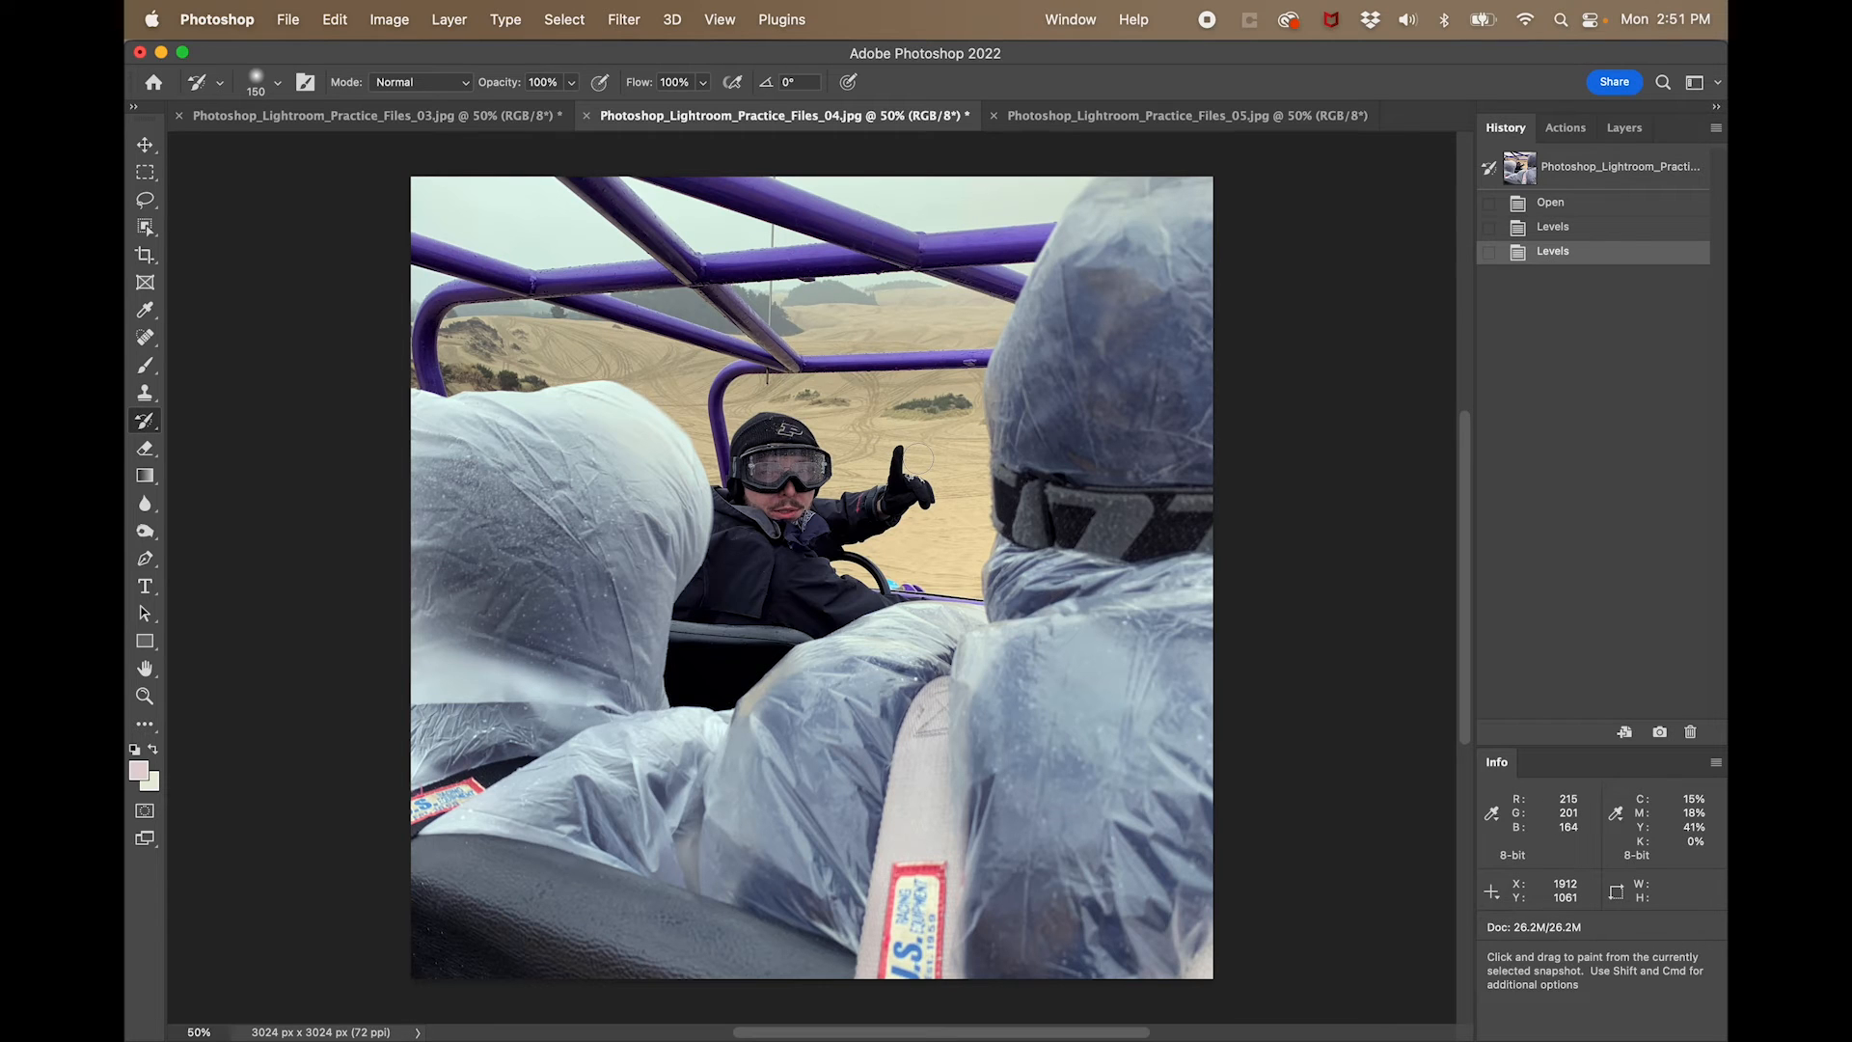
# - Compare the two Levels history states of the dune buggy photo, ending on the colour-corrected one
pyautogui.click(1645, 234)
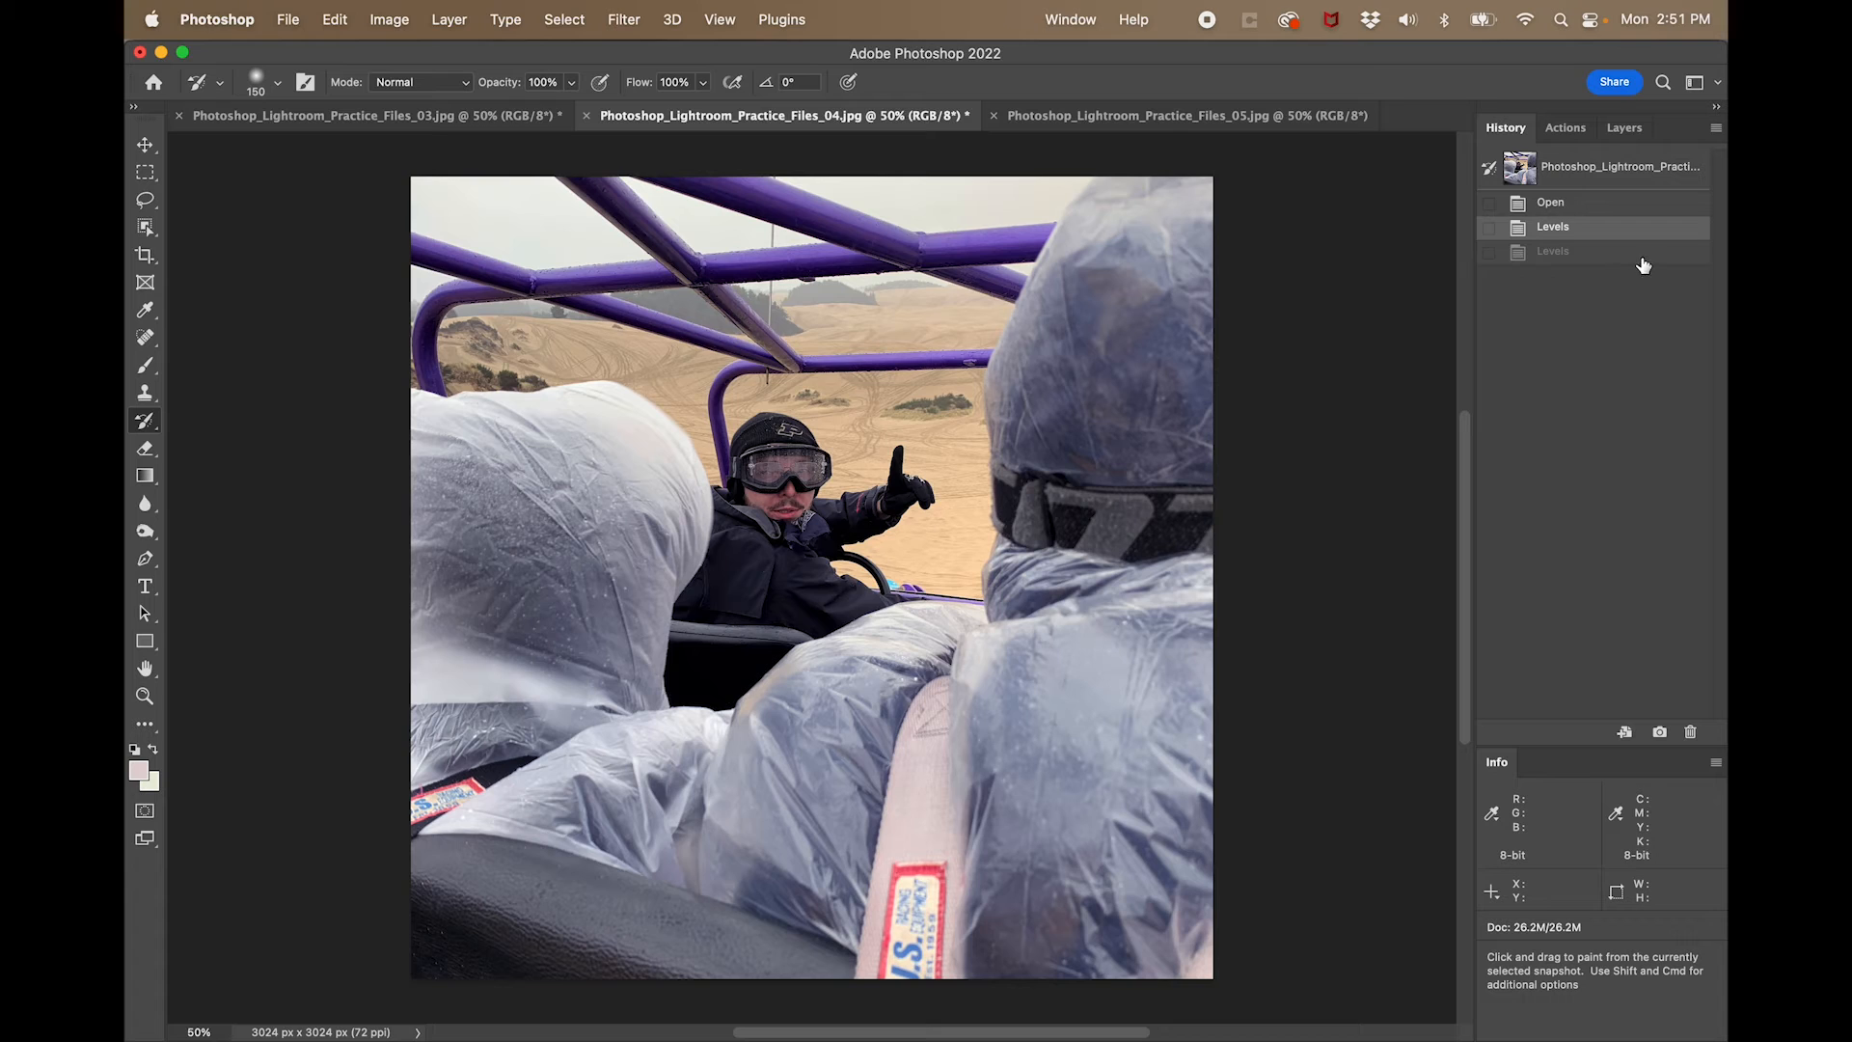
pyautogui.click(1644, 260)
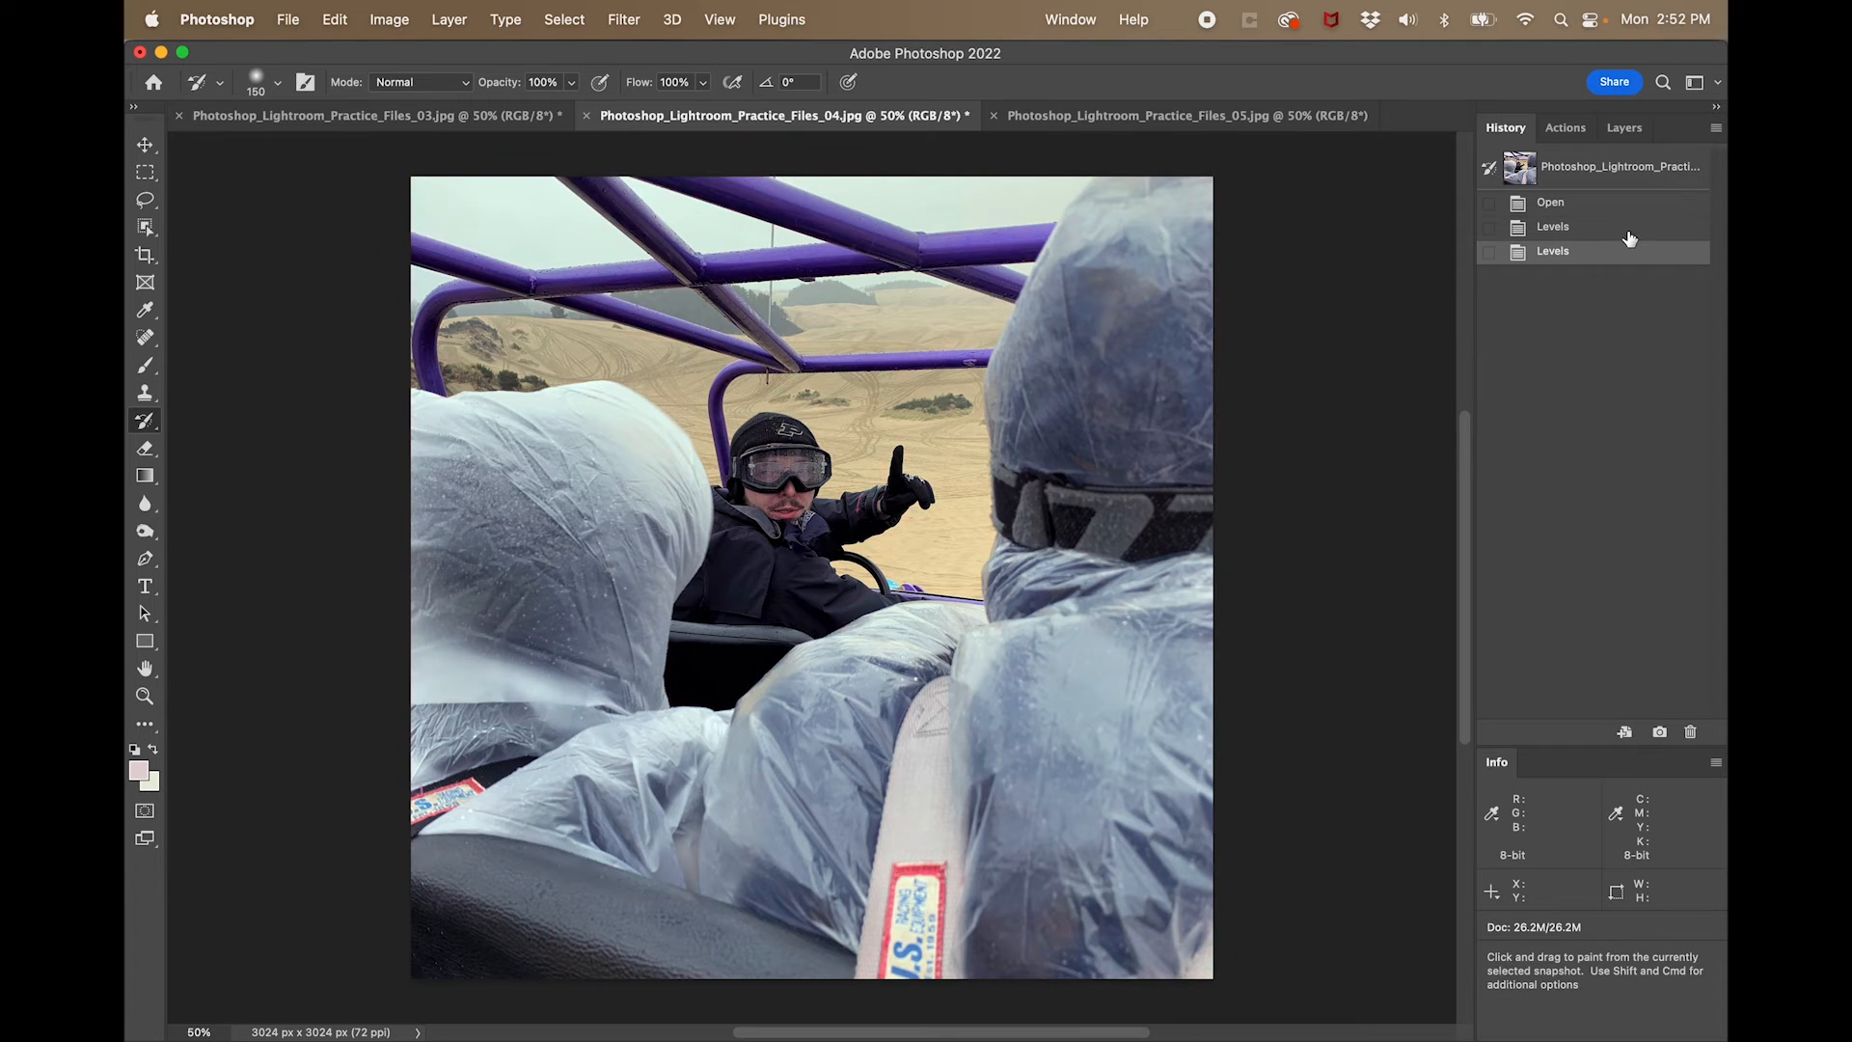
pyautogui.click(1629, 238)
pyautogui.click(1629, 254)
# - Warm the photo's midtones with Color Balance, shifting them moderately toward yellow and slightly toward red
pyautogui.click(399, 23)
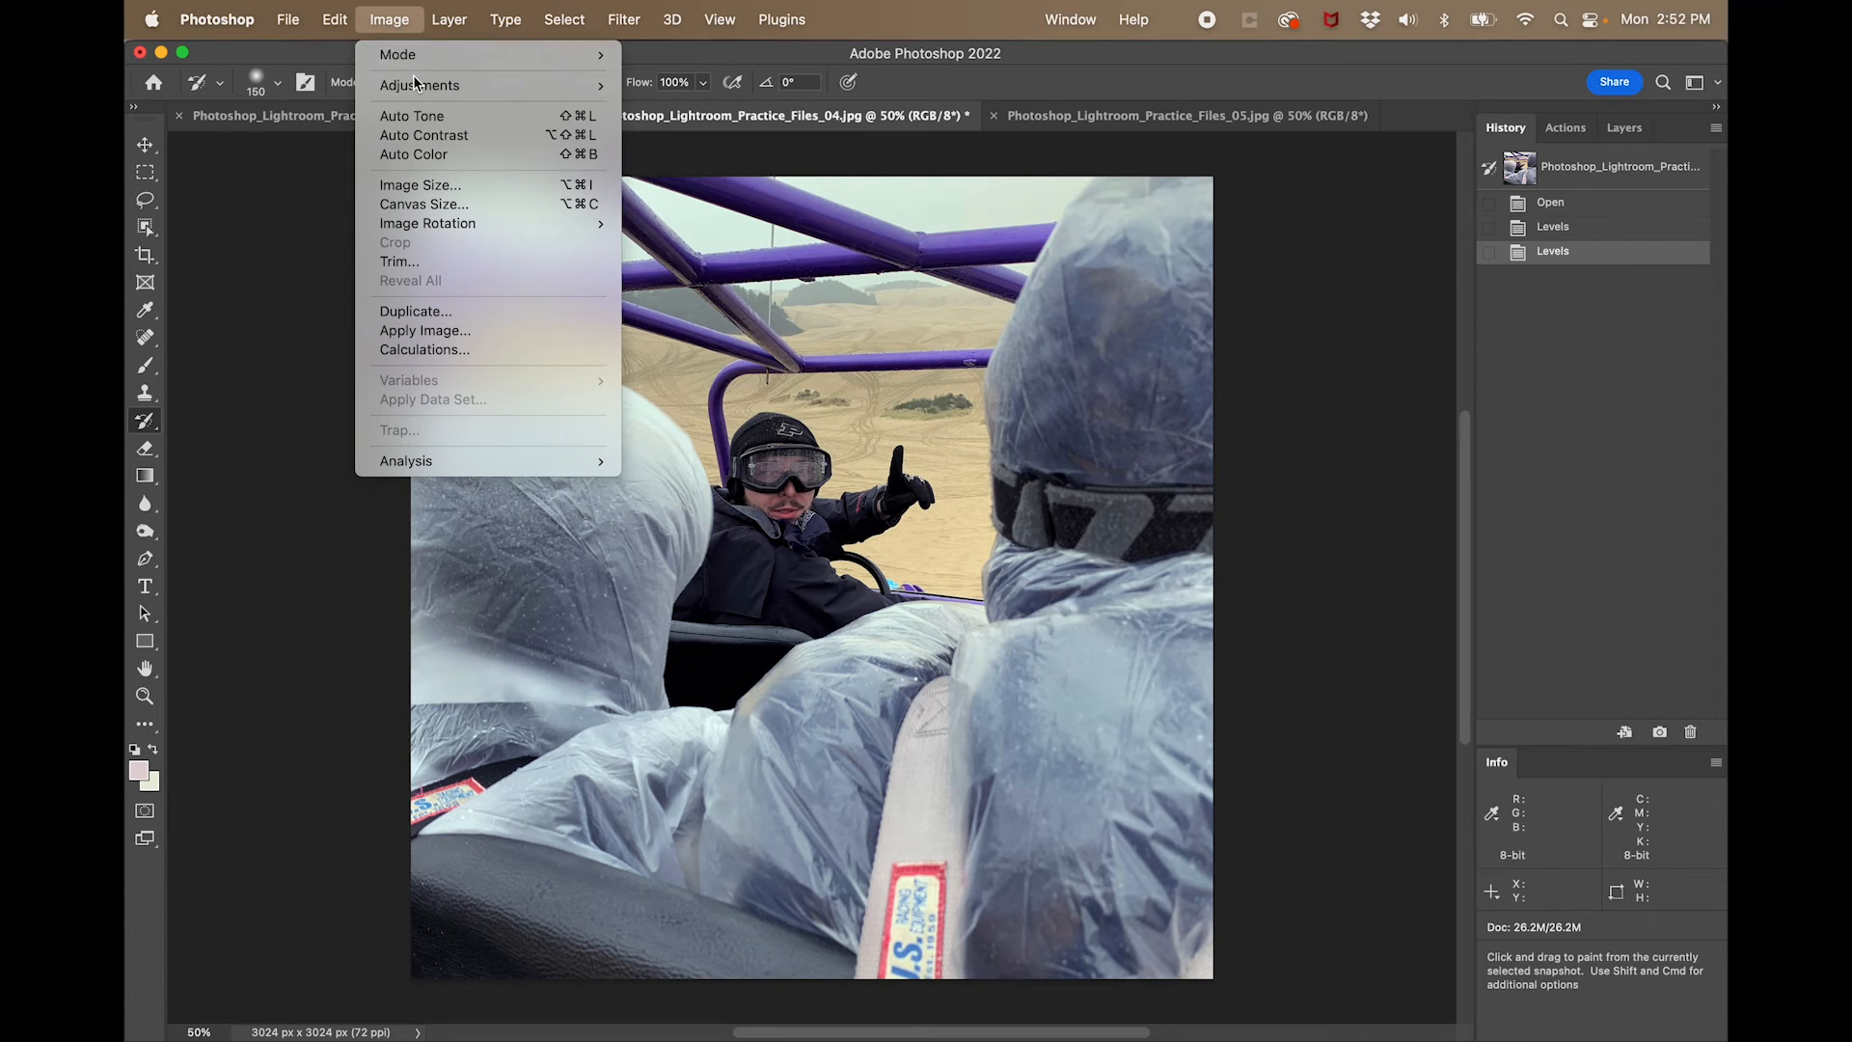
pyautogui.moveTo(414, 83)
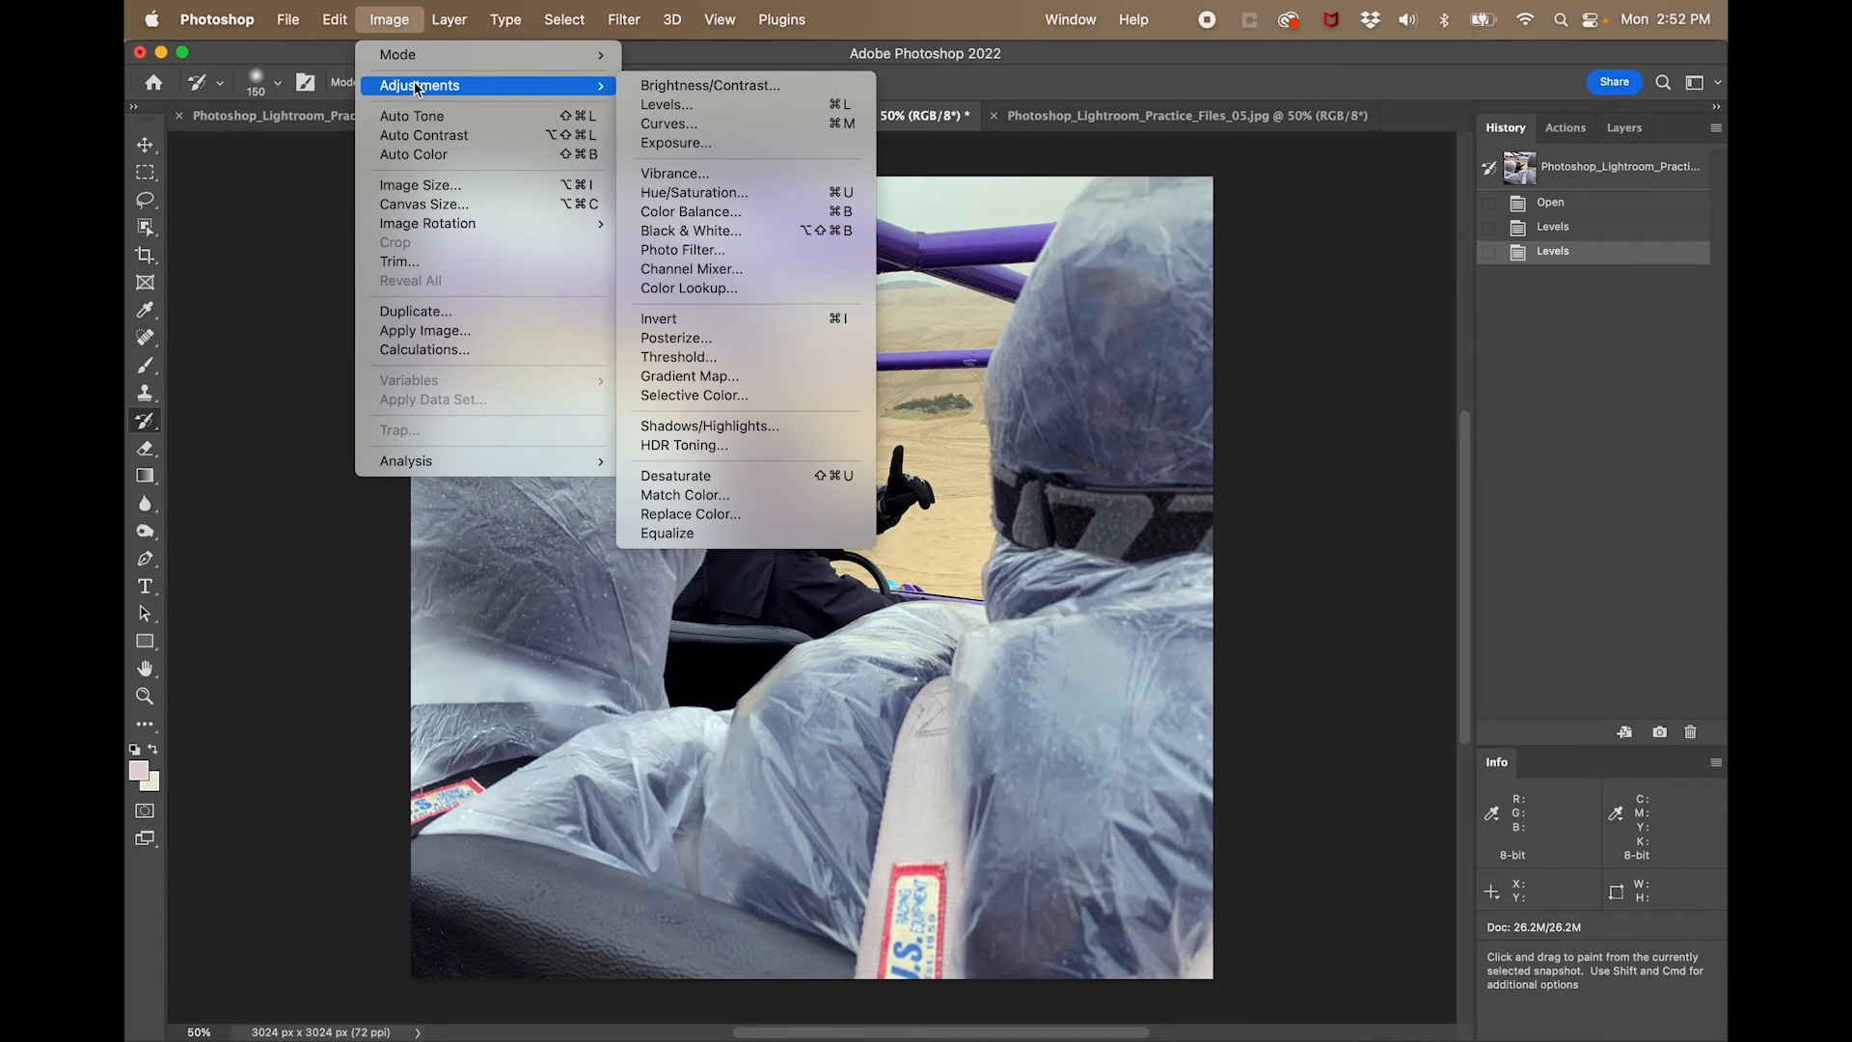
pyautogui.click(680, 212)
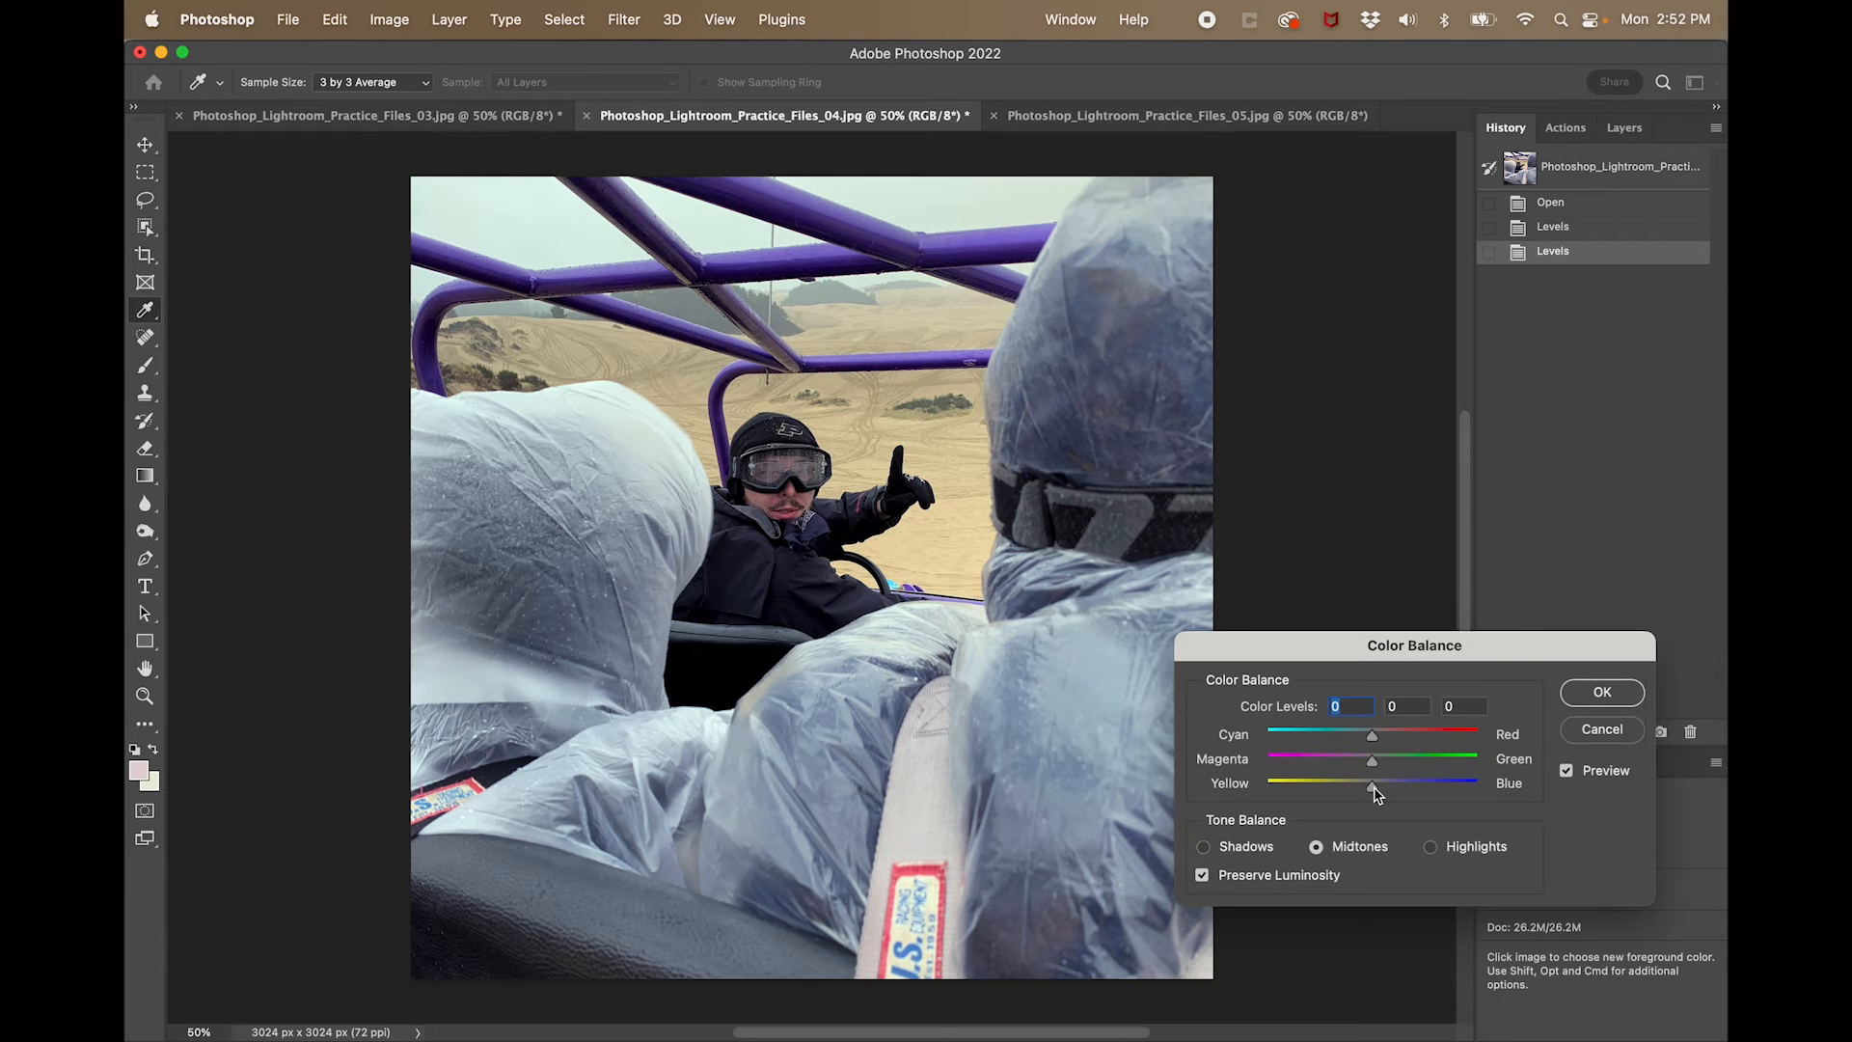
pyautogui.moveTo(1371, 786); pyautogui.dragTo(1257, 791)
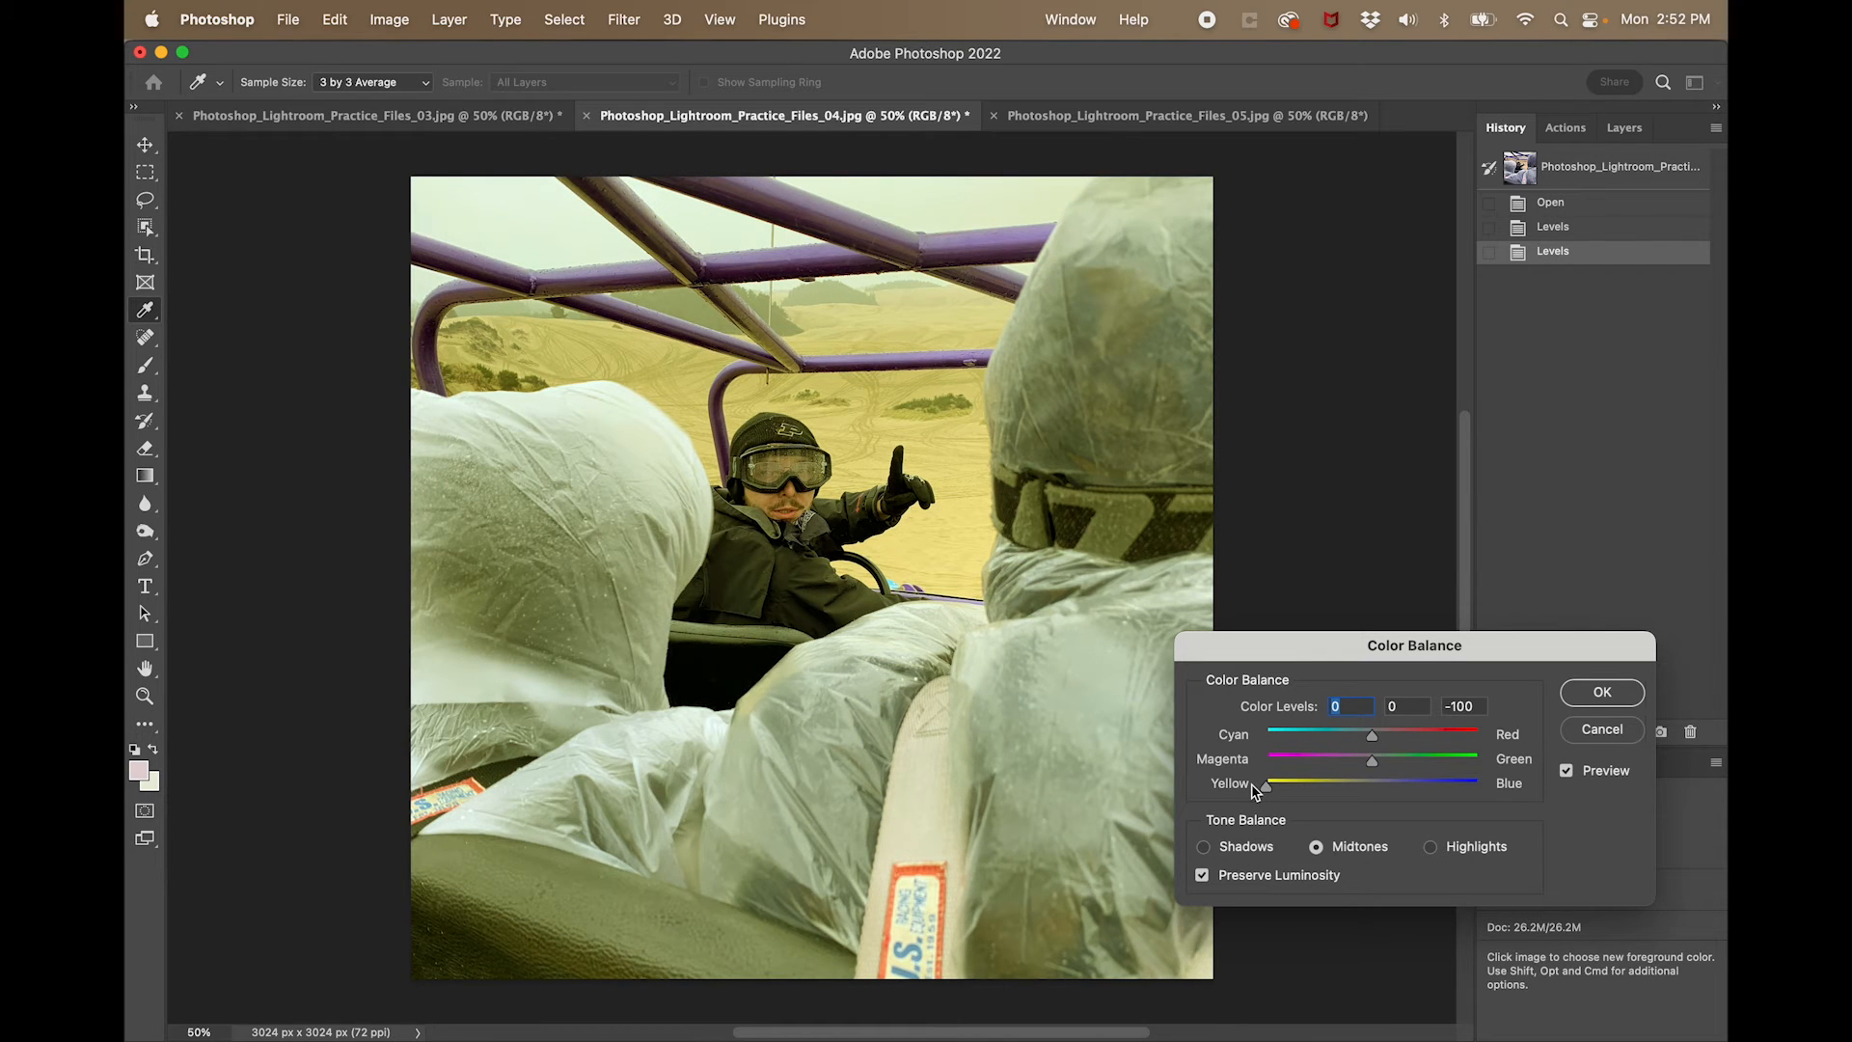
pyautogui.moveTo(1256, 791); pyautogui.dragTo(1376, 791)
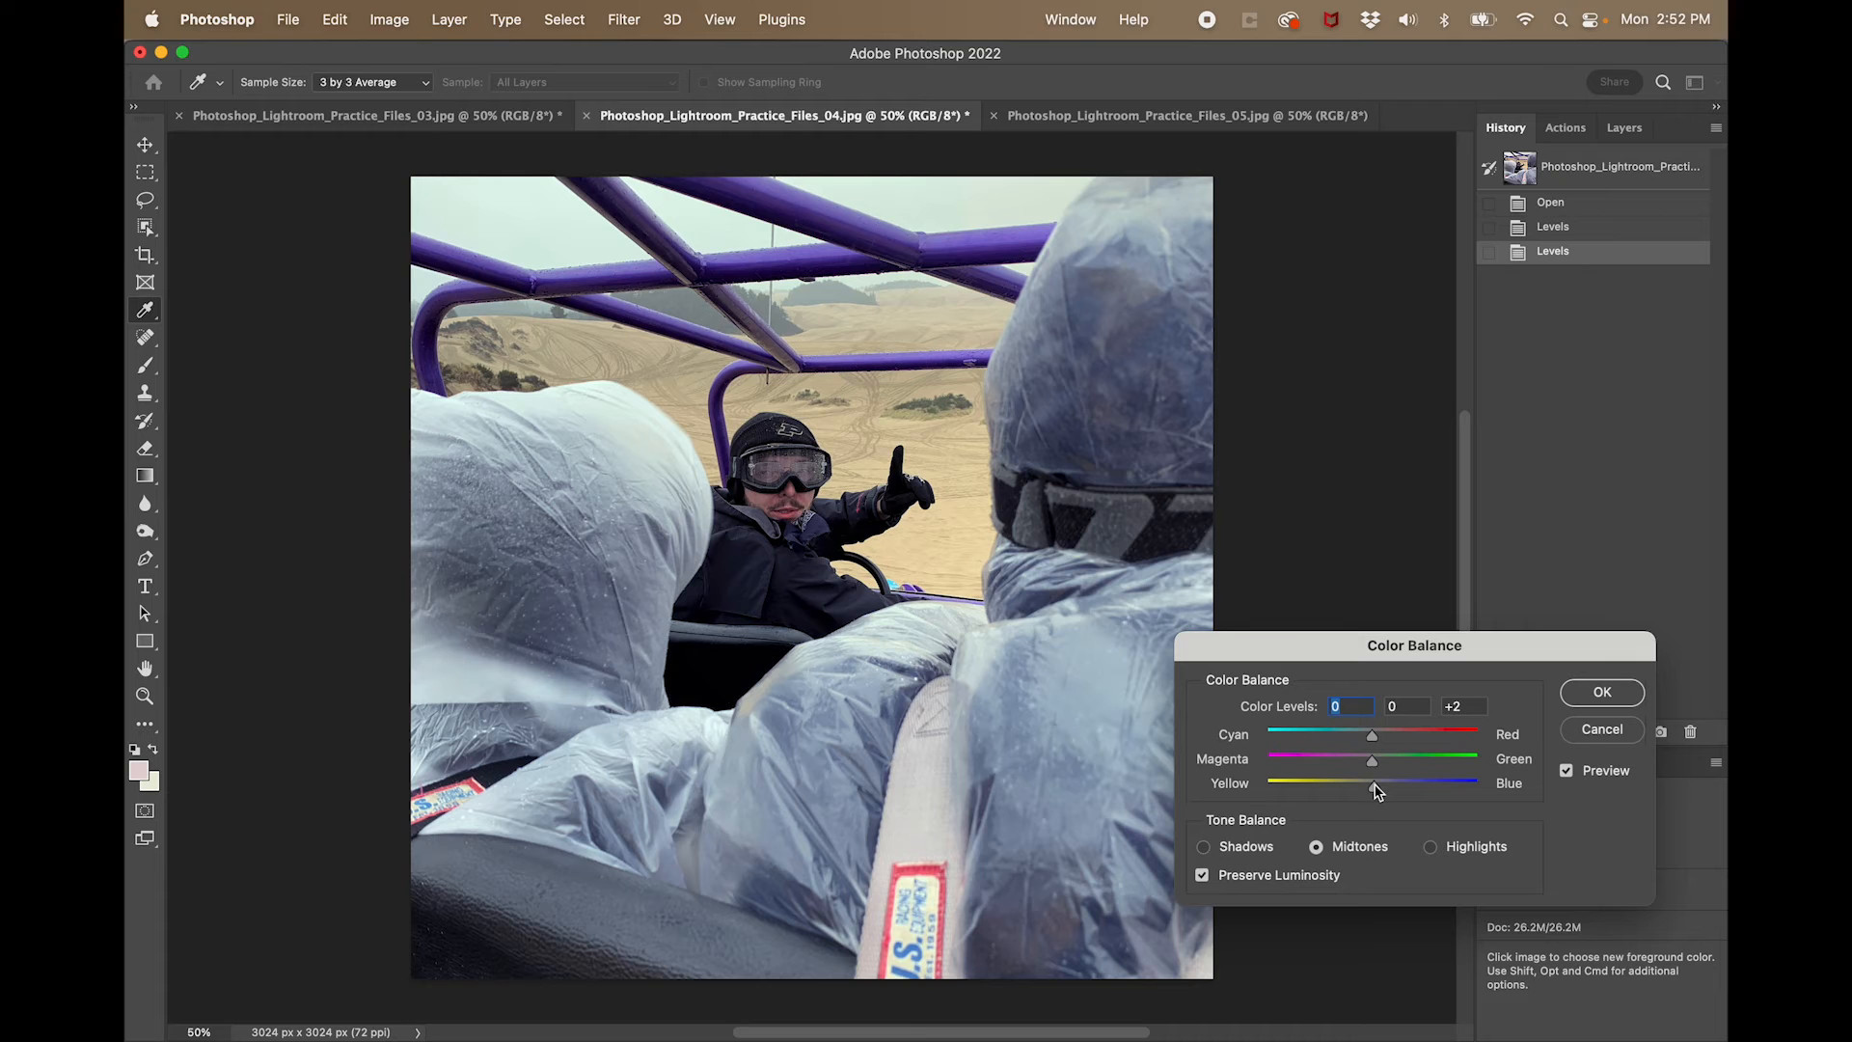
pyautogui.moveTo(1377, 792)
pyautogui.mouseDown()
pyautogui.moveTo(1324, 793)
pyautogui.moveTo(1380, 792)
pyautogui.moveTo(1357, 791)
pyautogui.mouseUp()
pyautogui.click(1371, 762)
pyautogui.moveTo(1372, 733); pyautogui.dragTo(1377, 734)
pyautogui.moveTo(1355, 786); pyautogui.dragTo(1353, 786)
pyautogui.click(1602, 691)
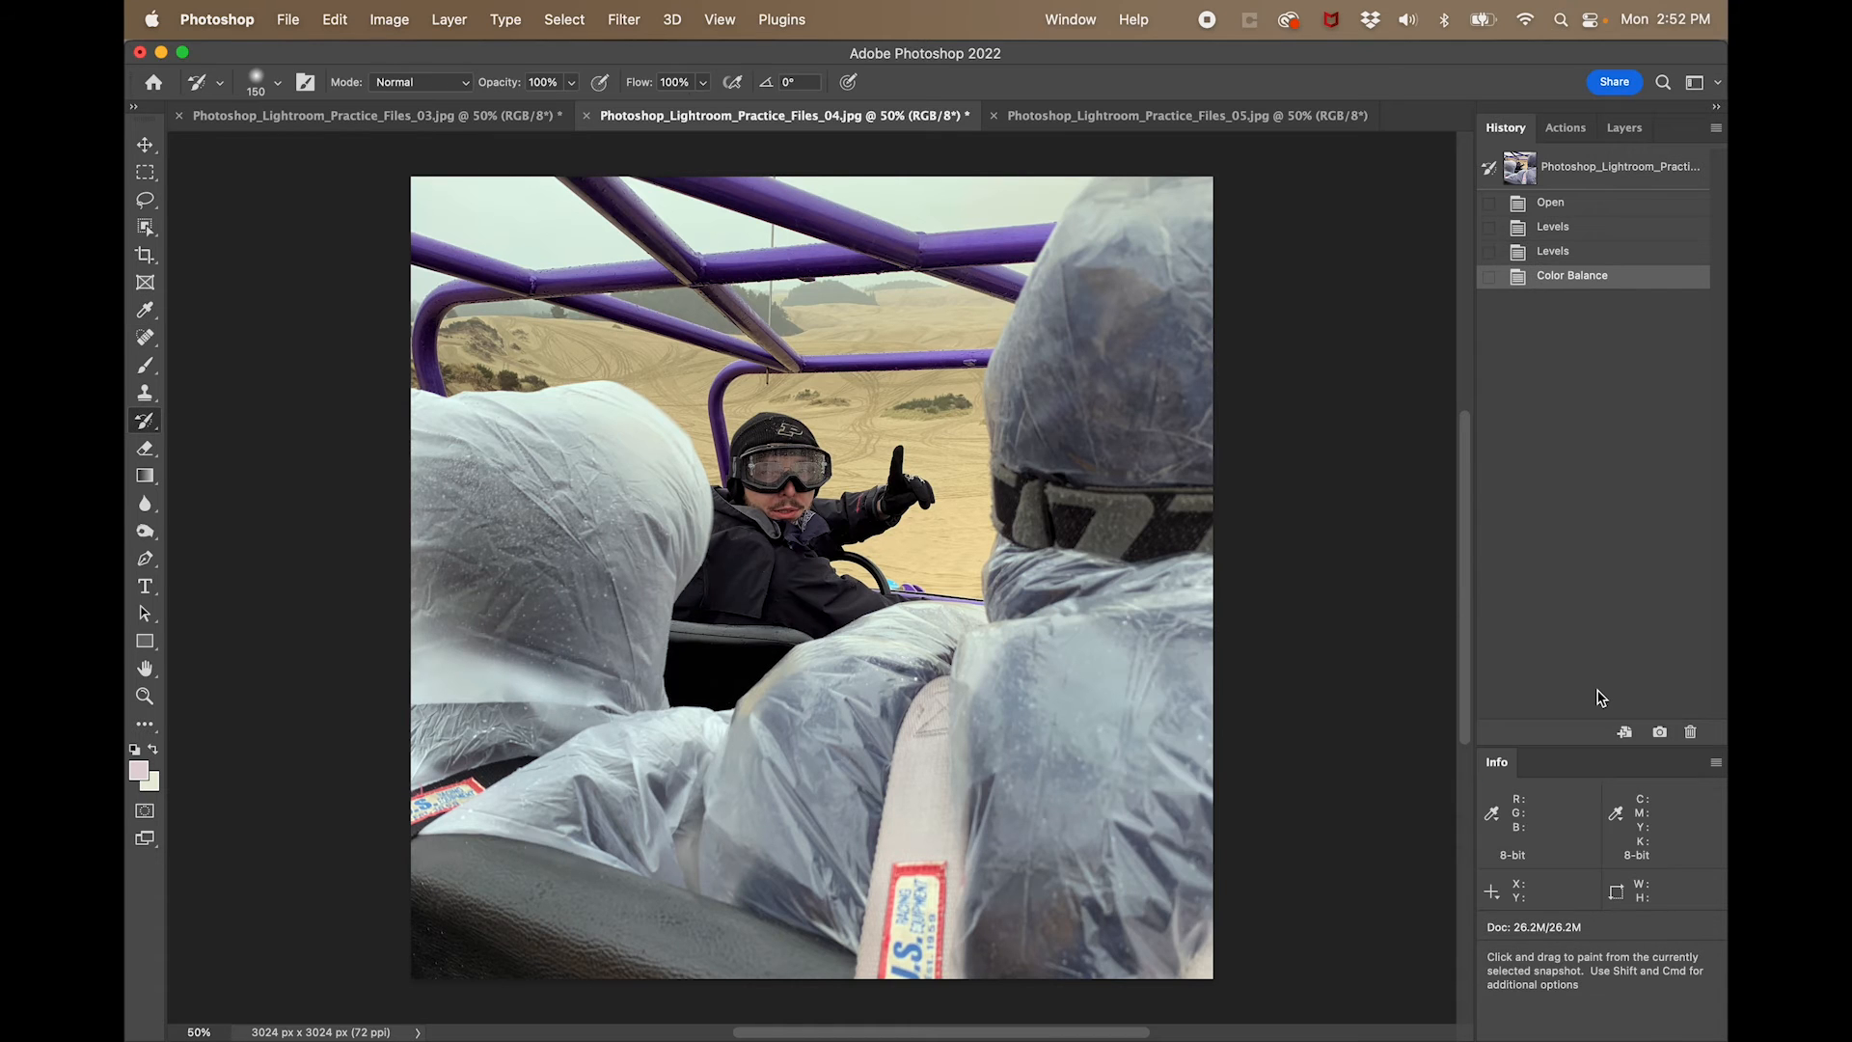
# - Compare the Color Balance history state with the preceding Levels state several times, ending on Color Balance
pyautogui.click(1583, 254)
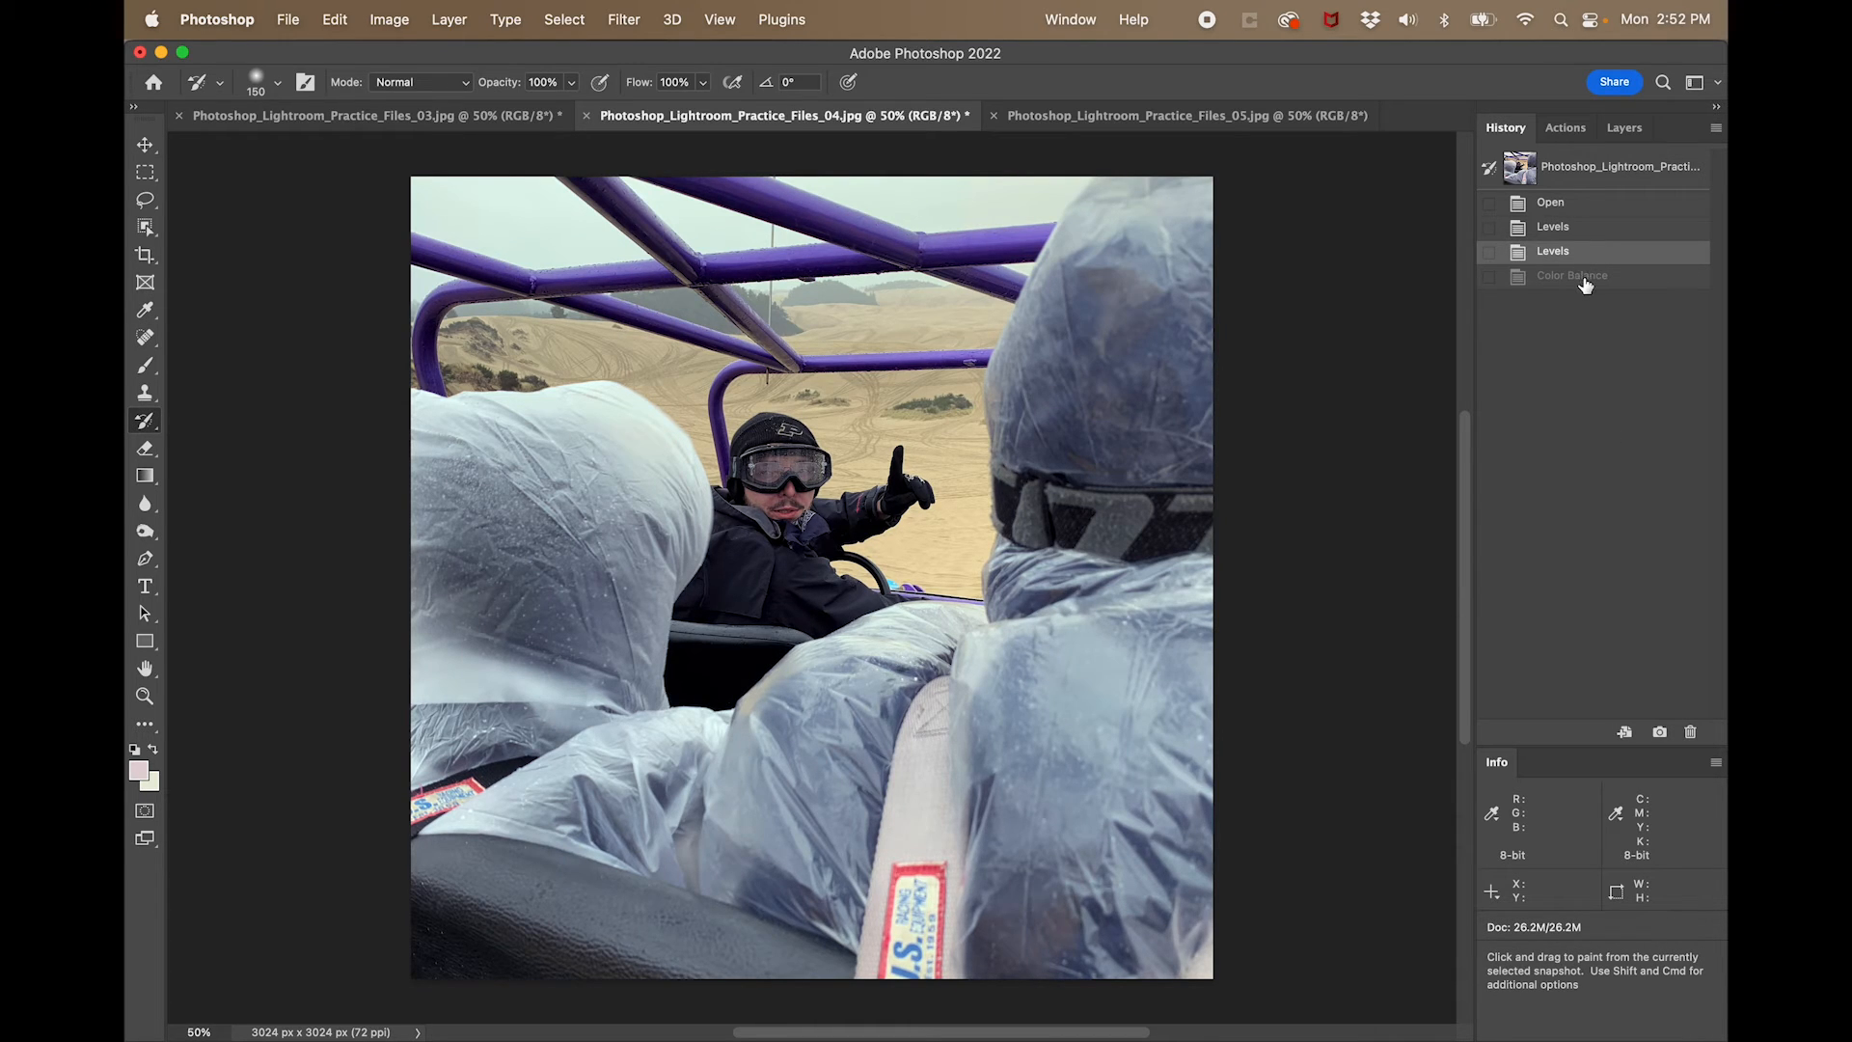
pyautogui.click(1585, 279)
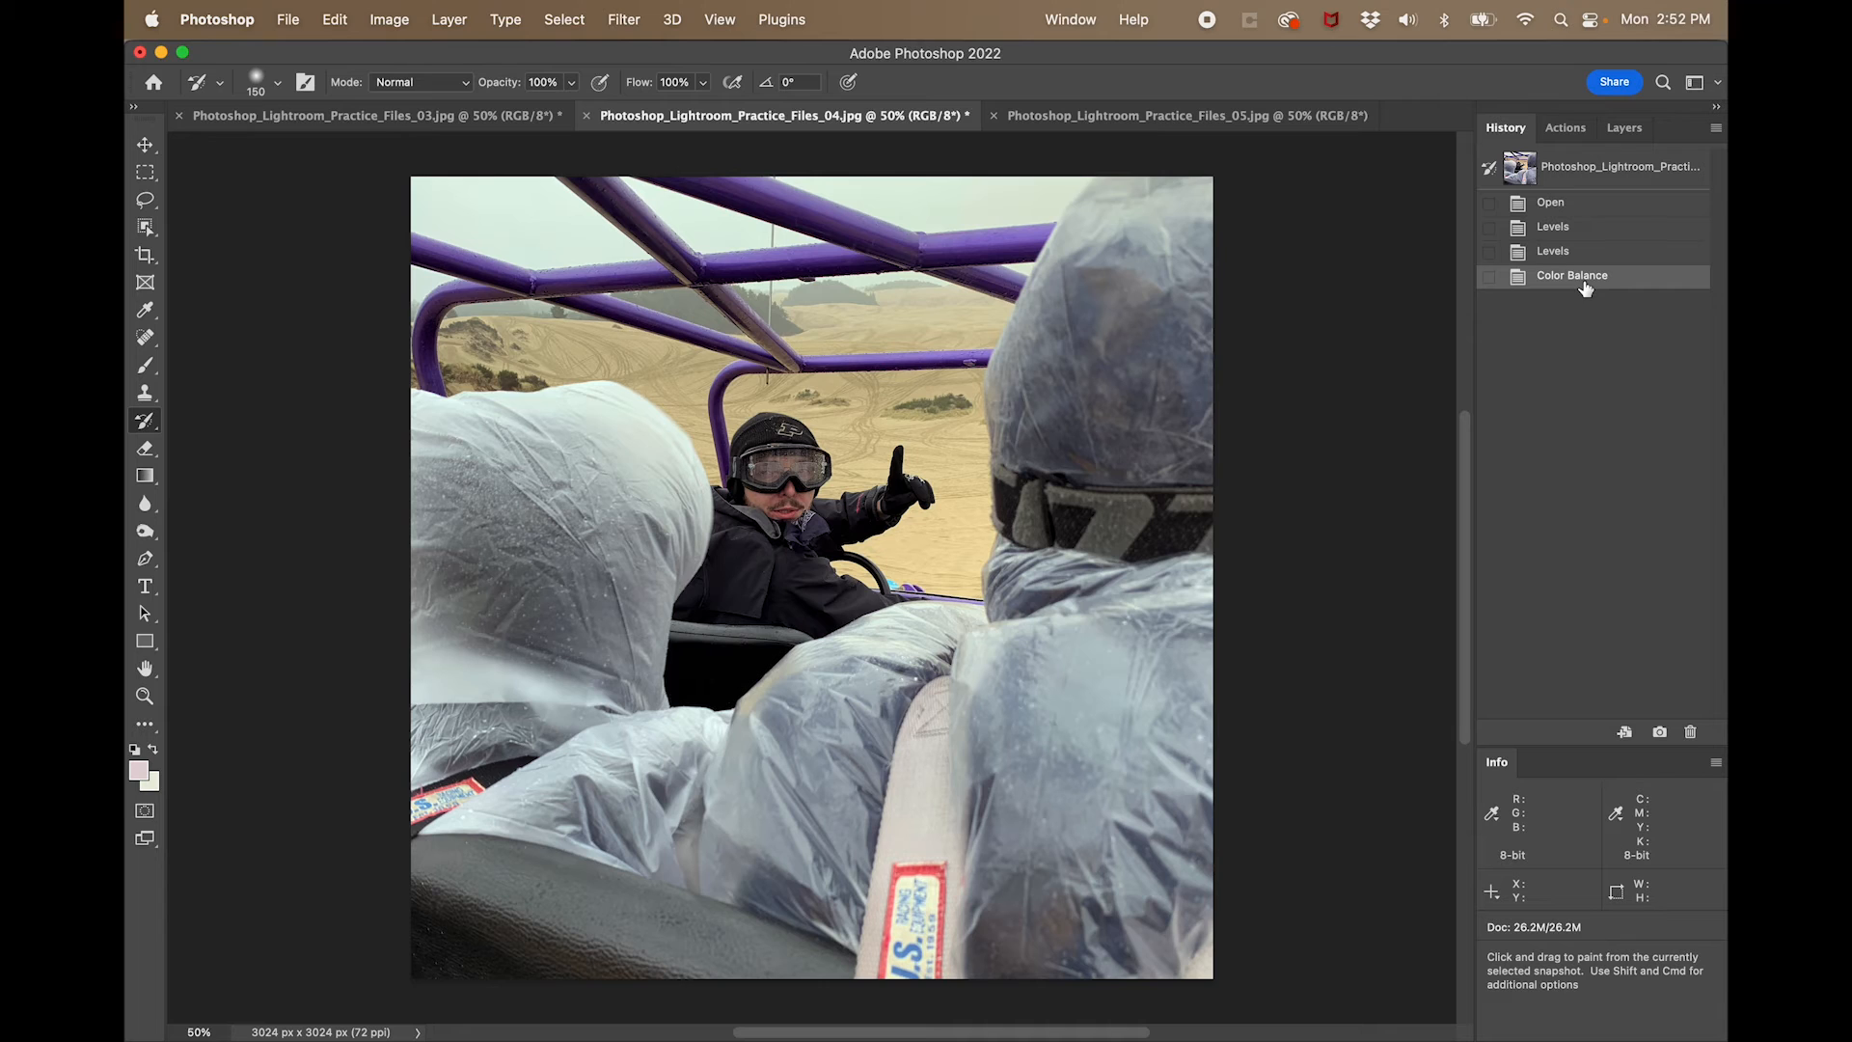
pyautogui.click(1595, 252)
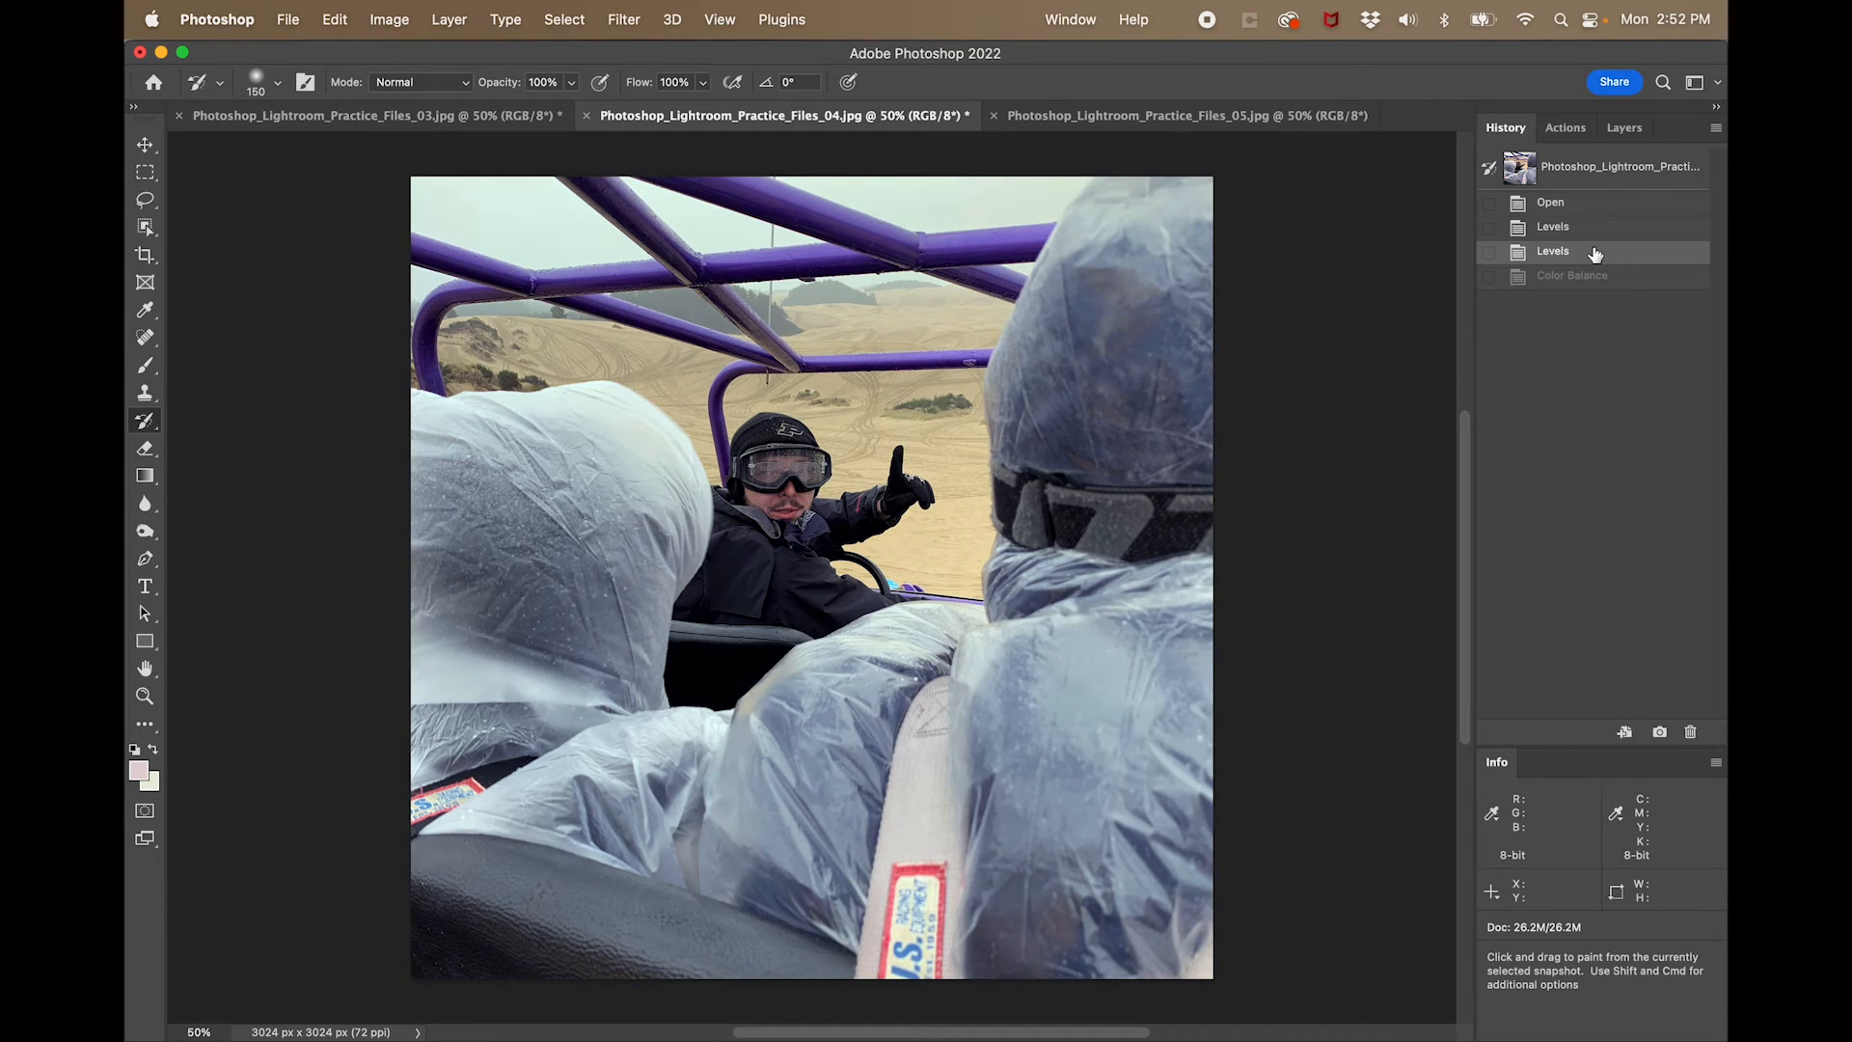
pyautogui.click(1598, 277)
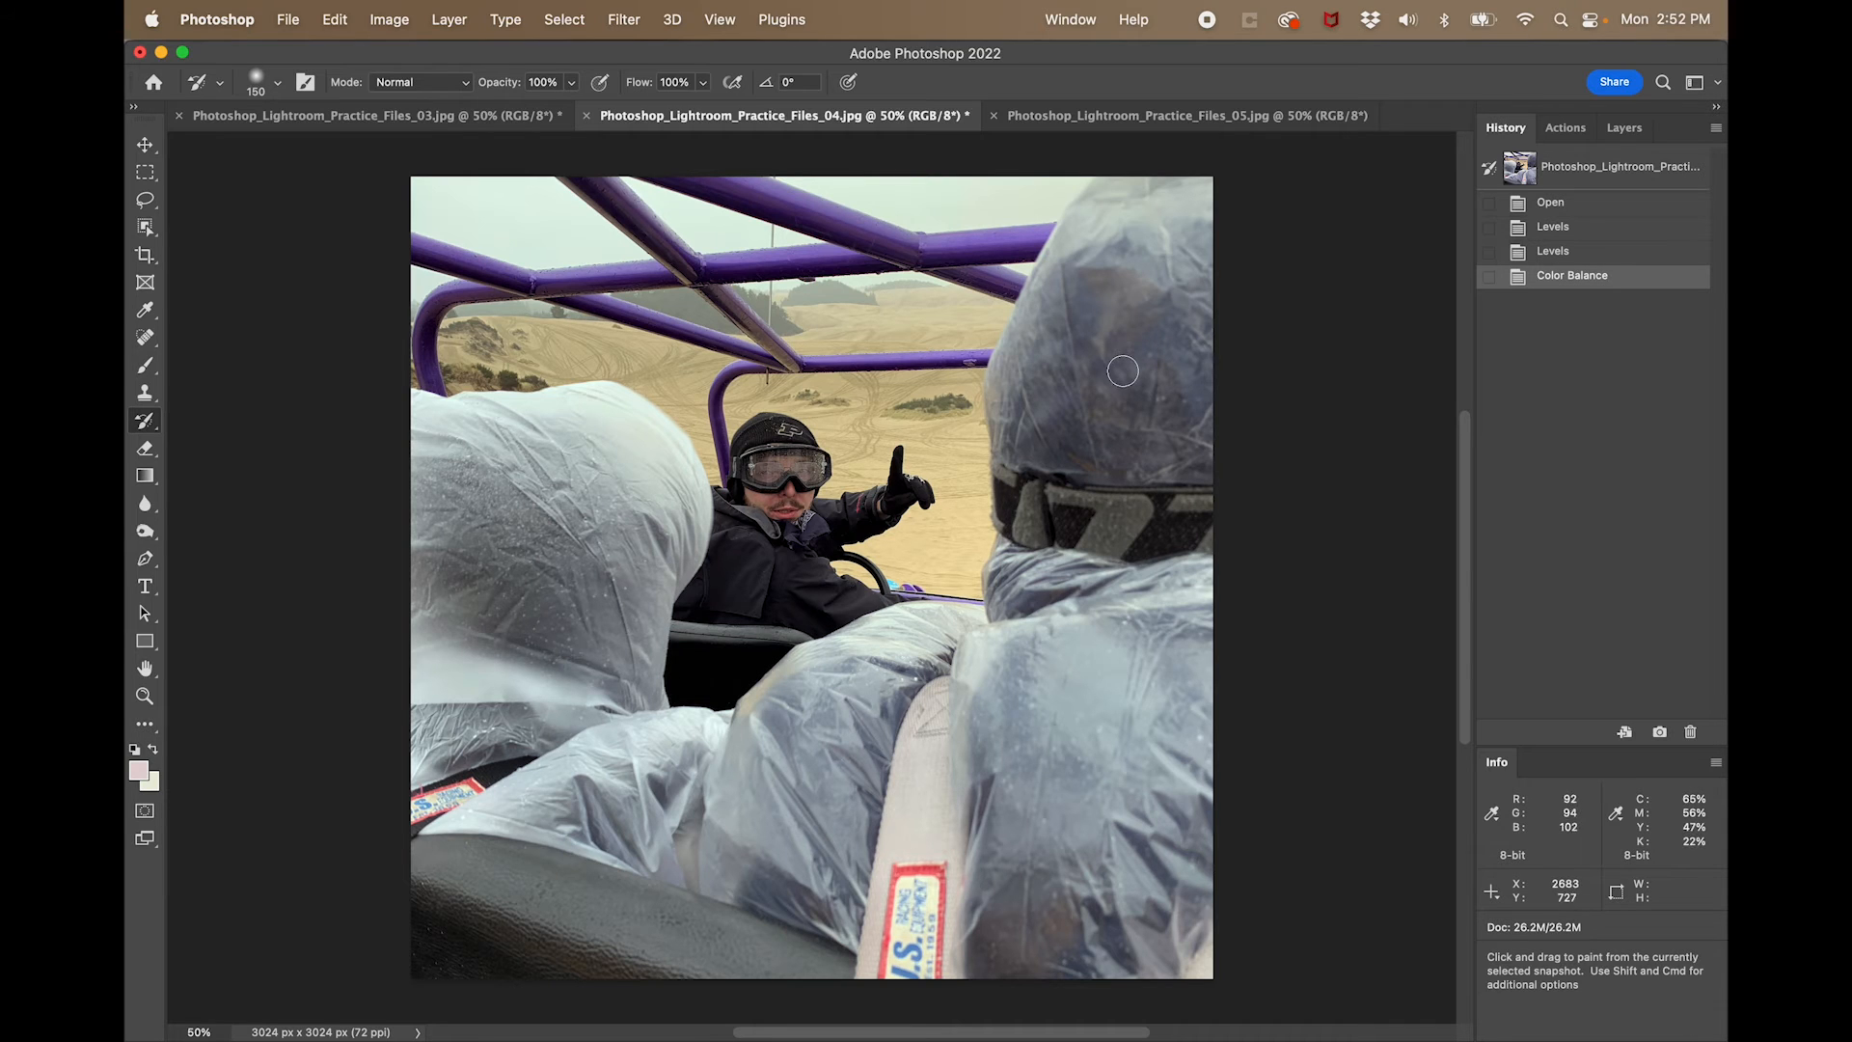
pyautogui.click(1598, 253)
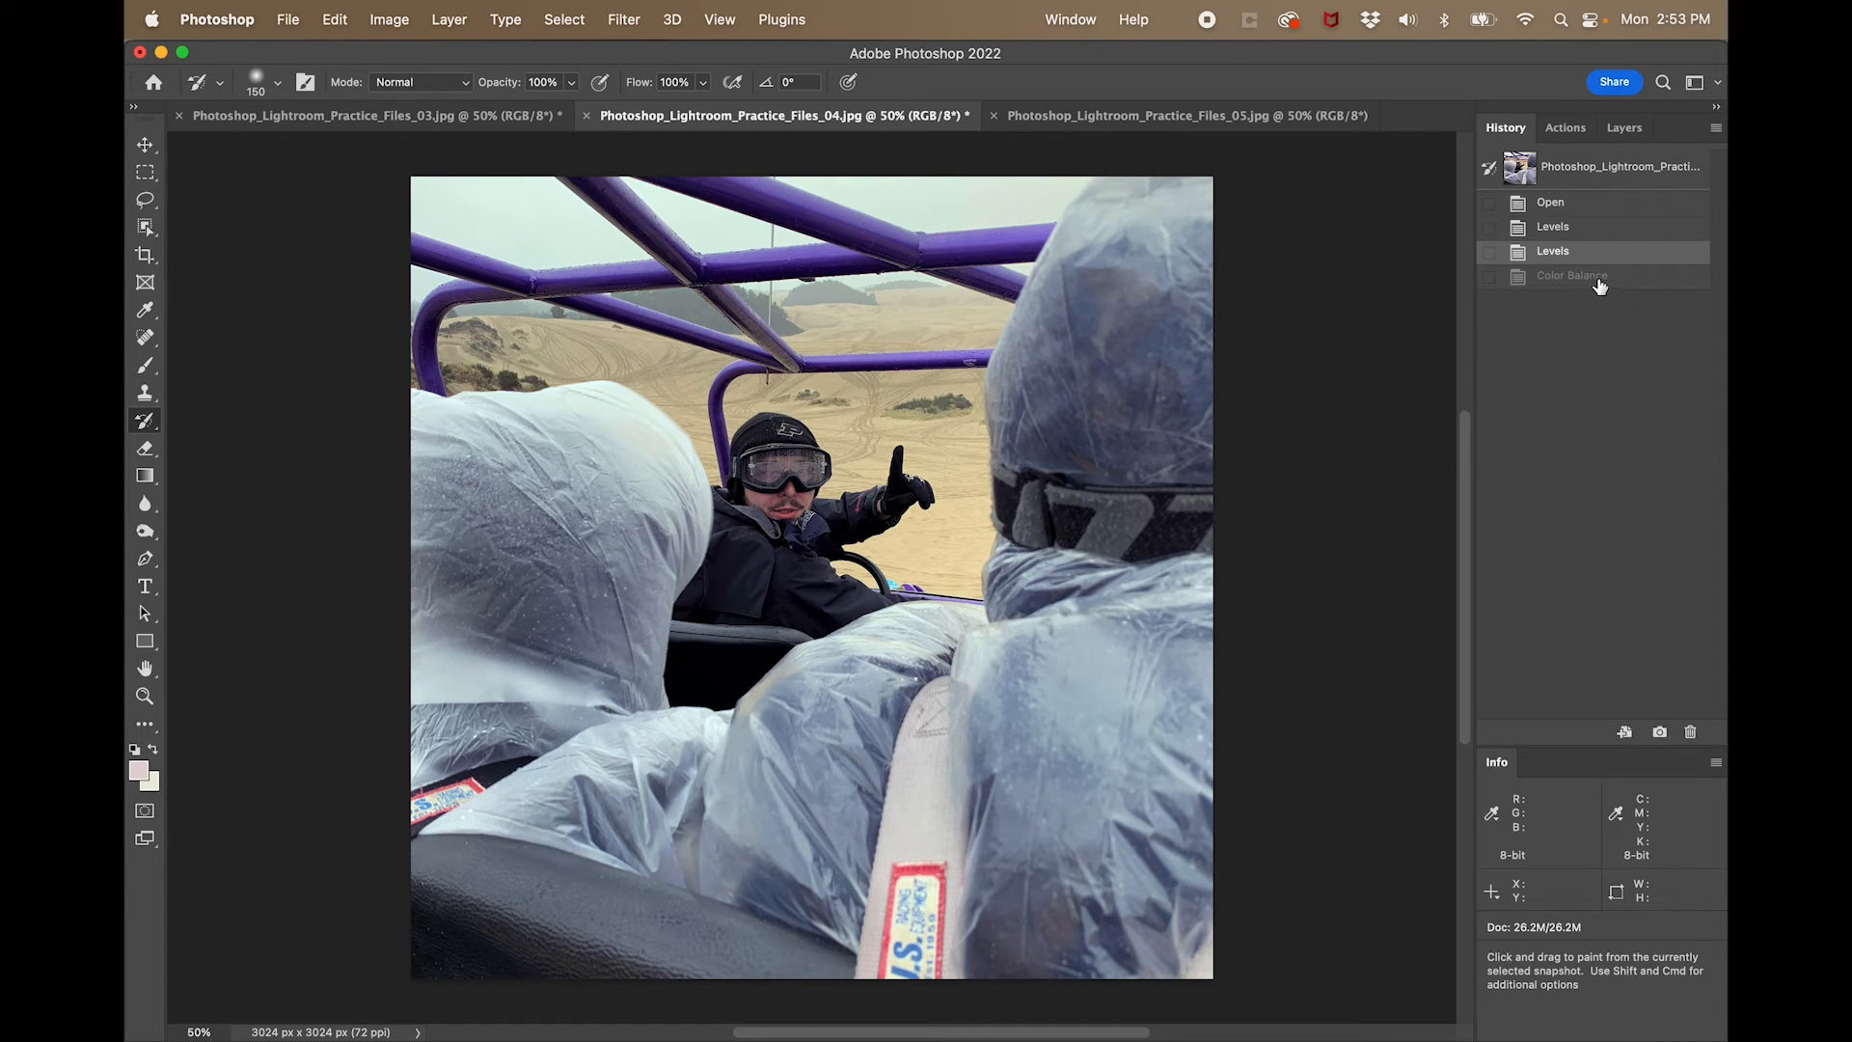
pyautogui.click(1600, 280)
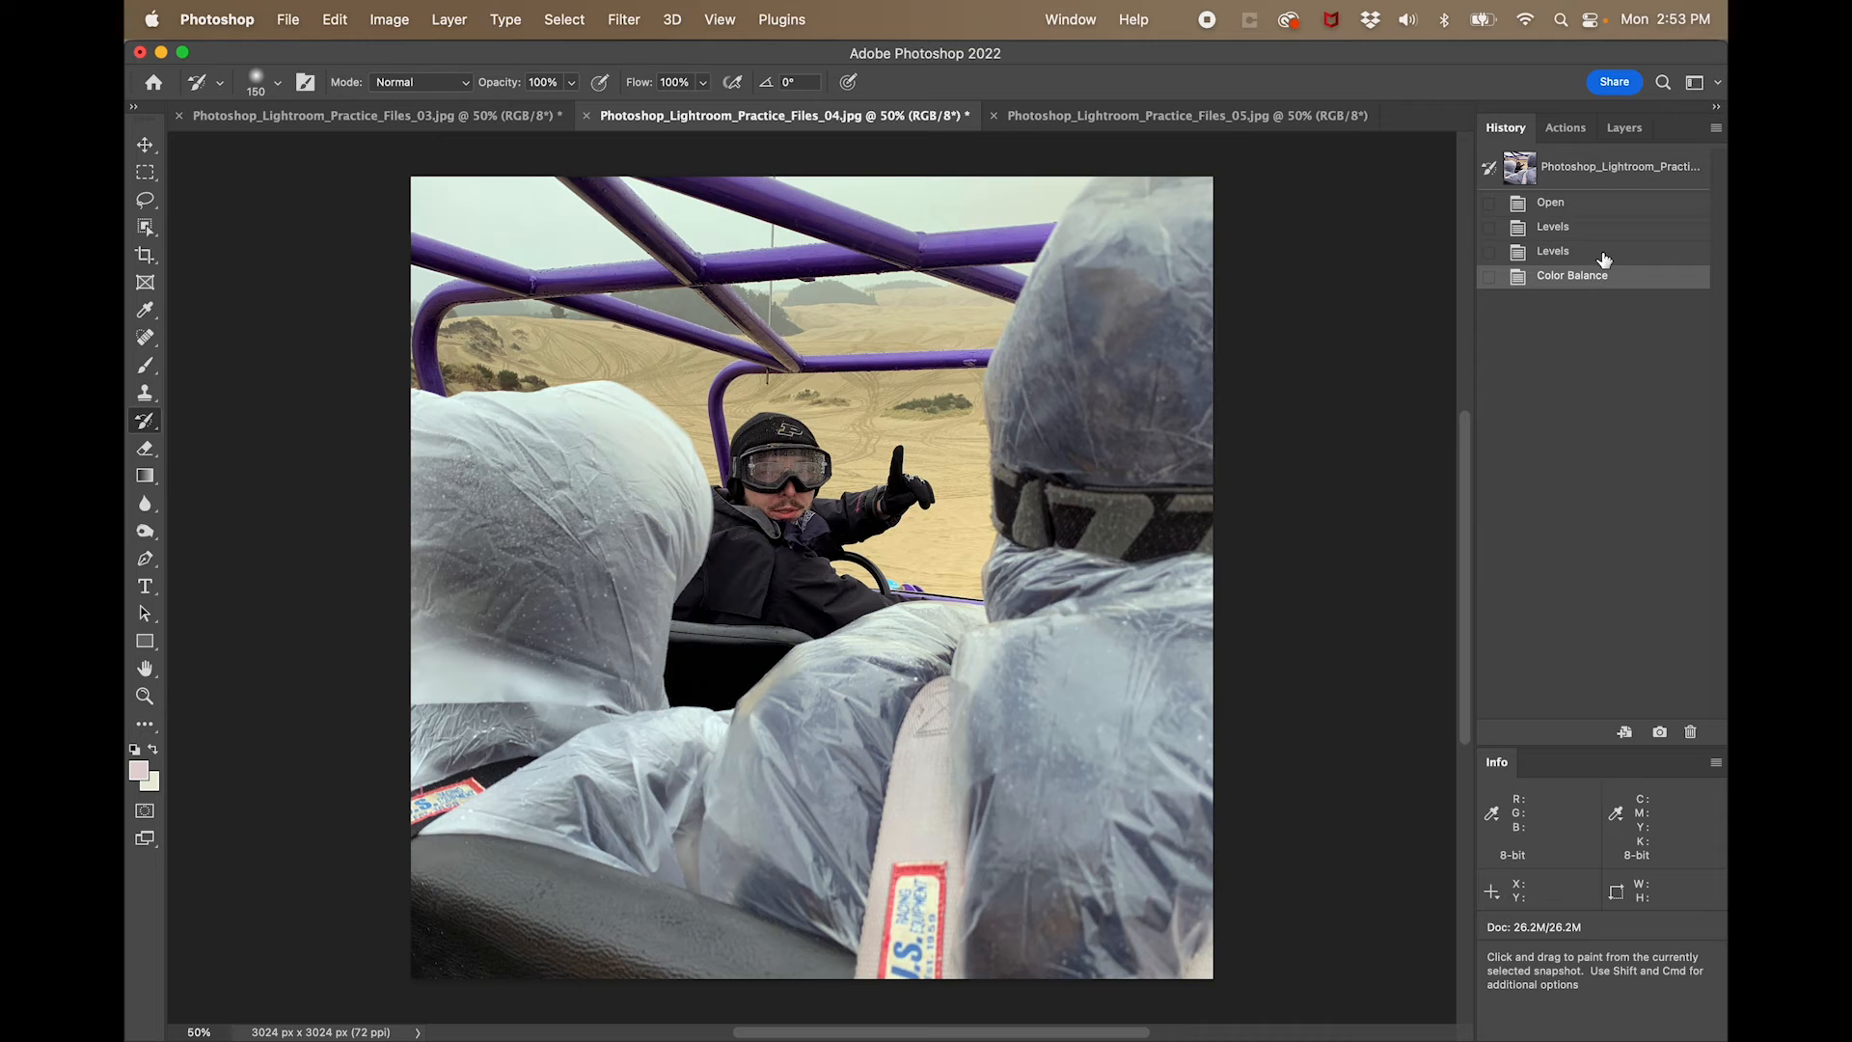
pyautogui.click(1604, 257)
pyautogui.click(1610, 279)
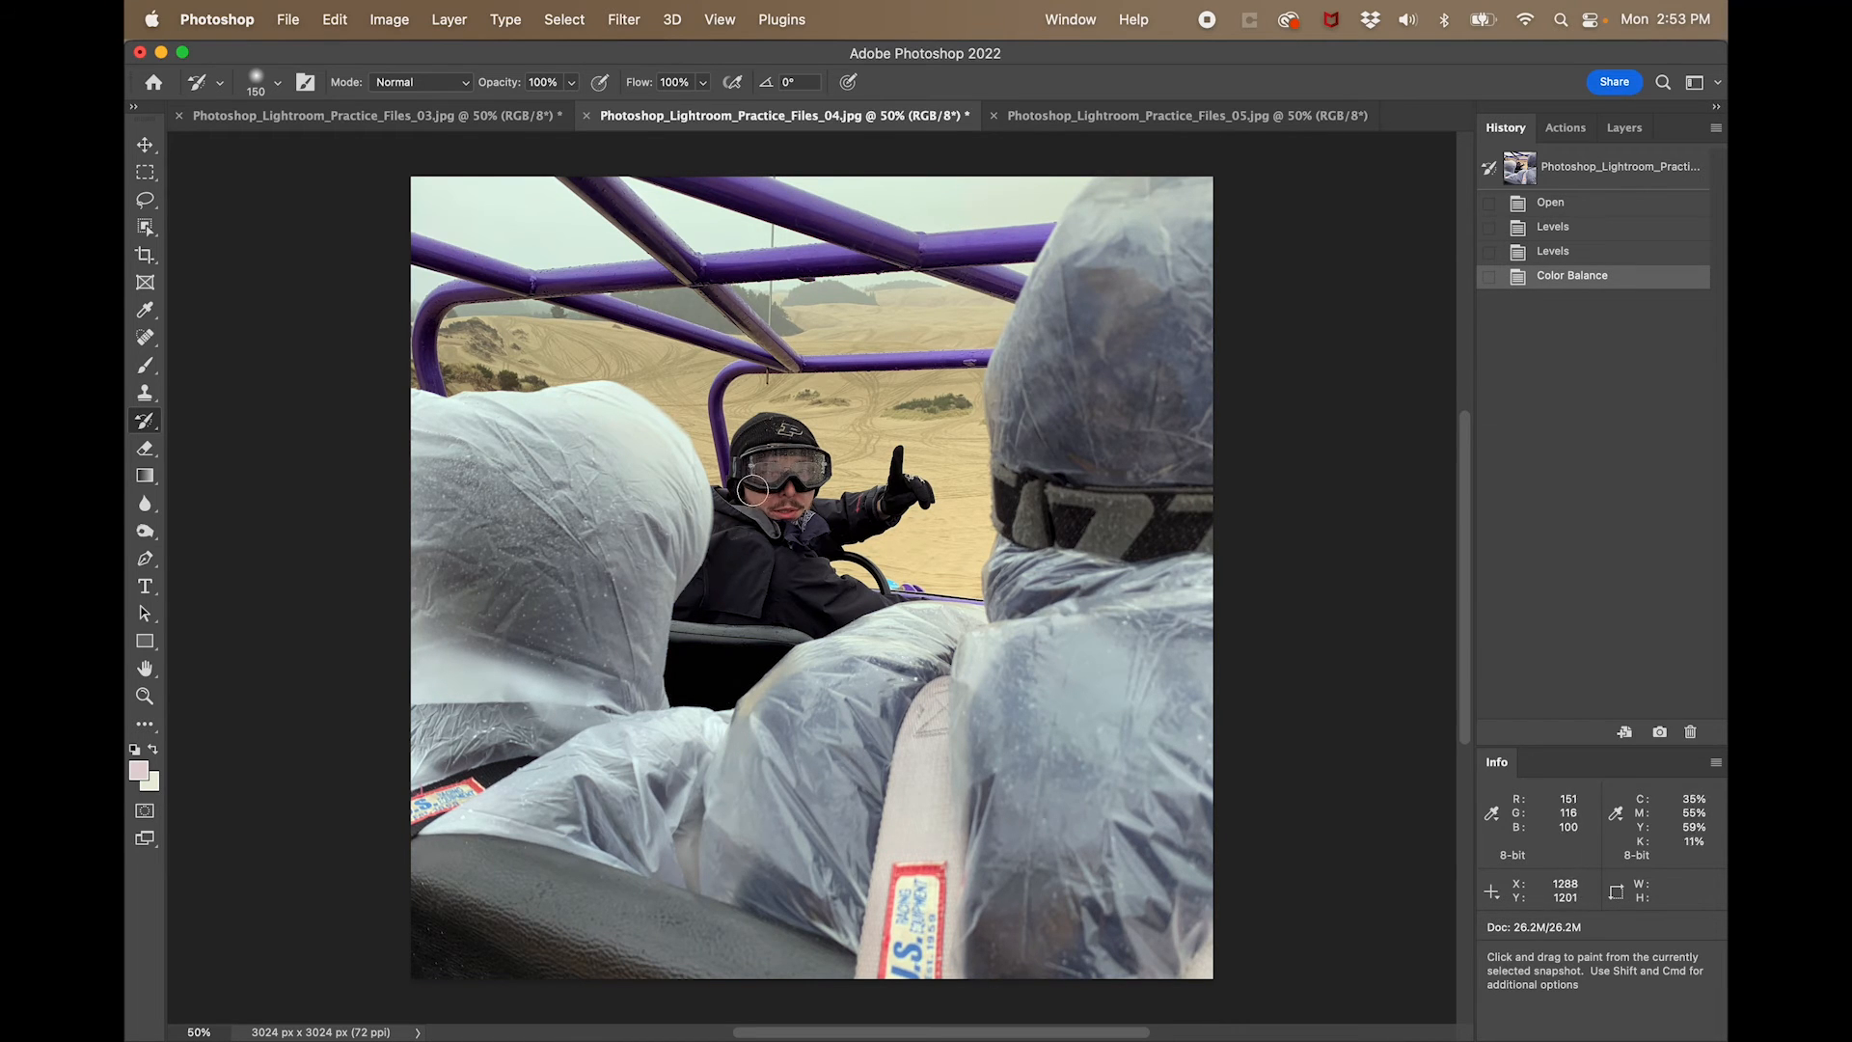
# - Pick the Burn tool and brighten the photo with Curves, mapping RGB input 173 to output 188 and 108 to 118
pyautogui.click(147, 532)
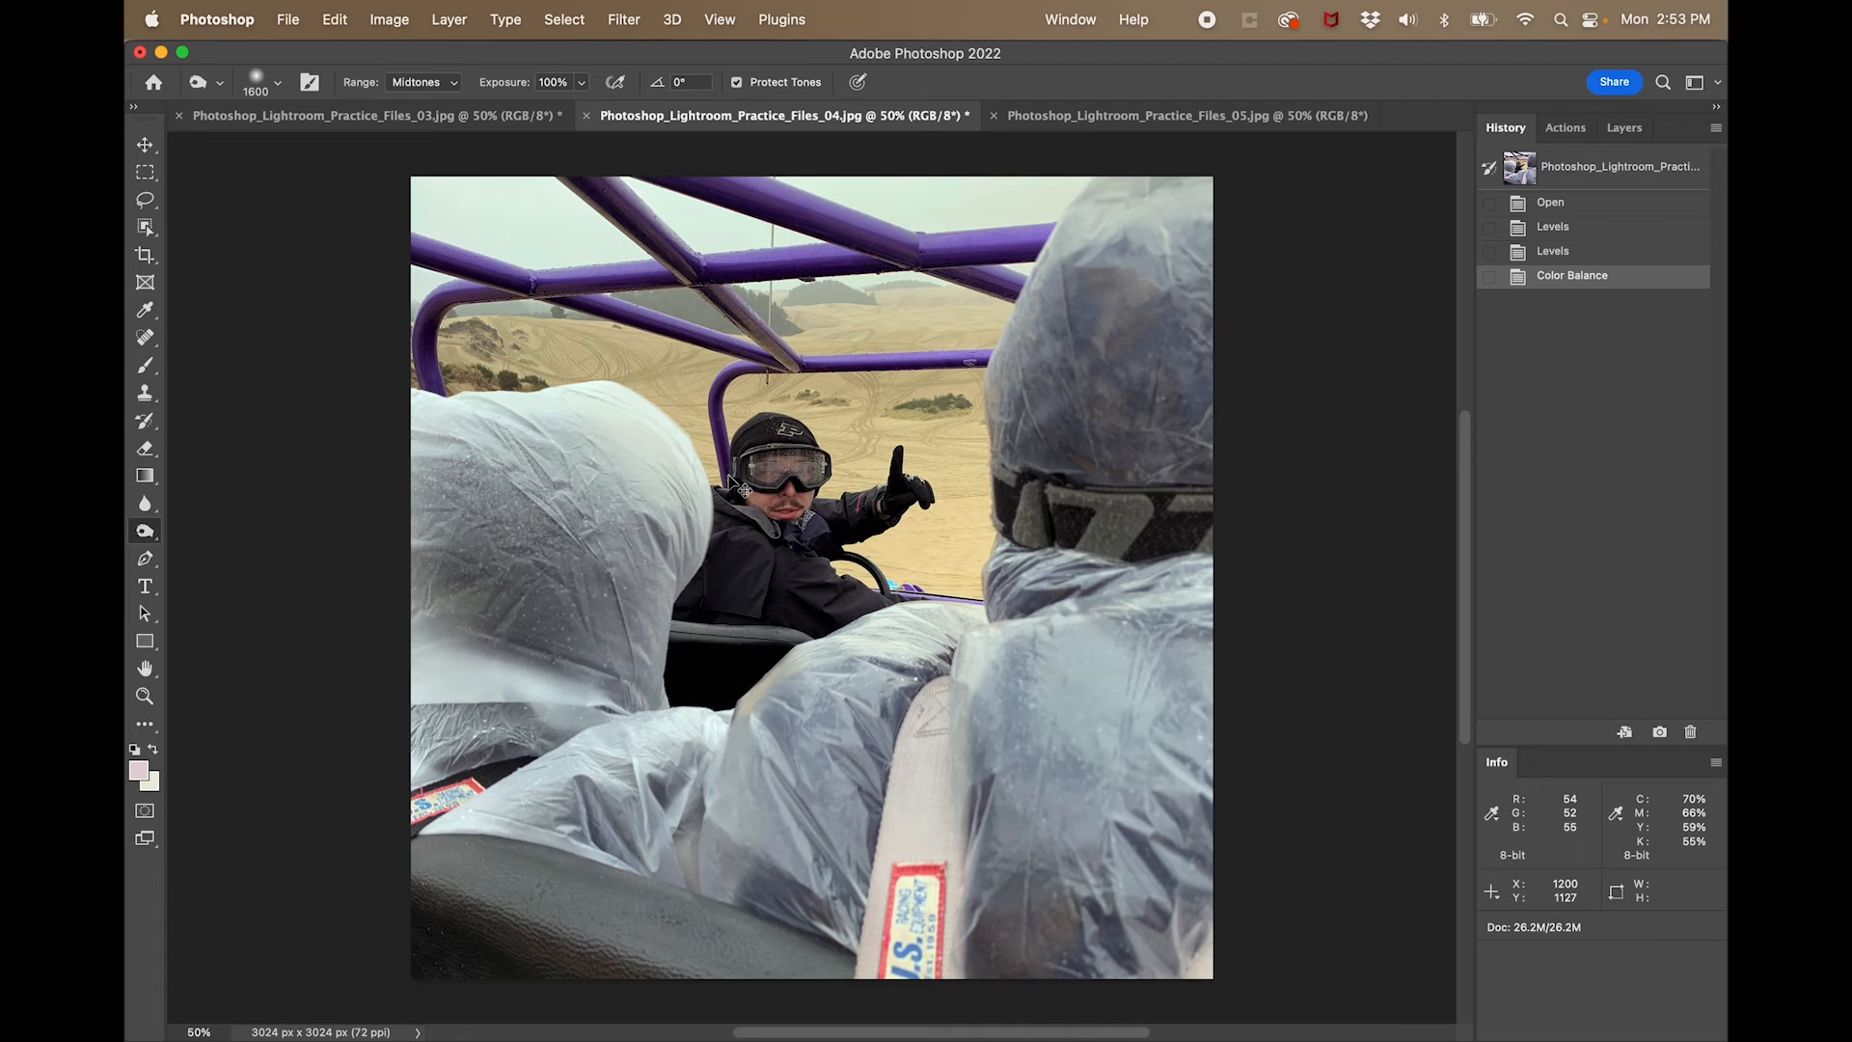
pyautogui.press('super+m')
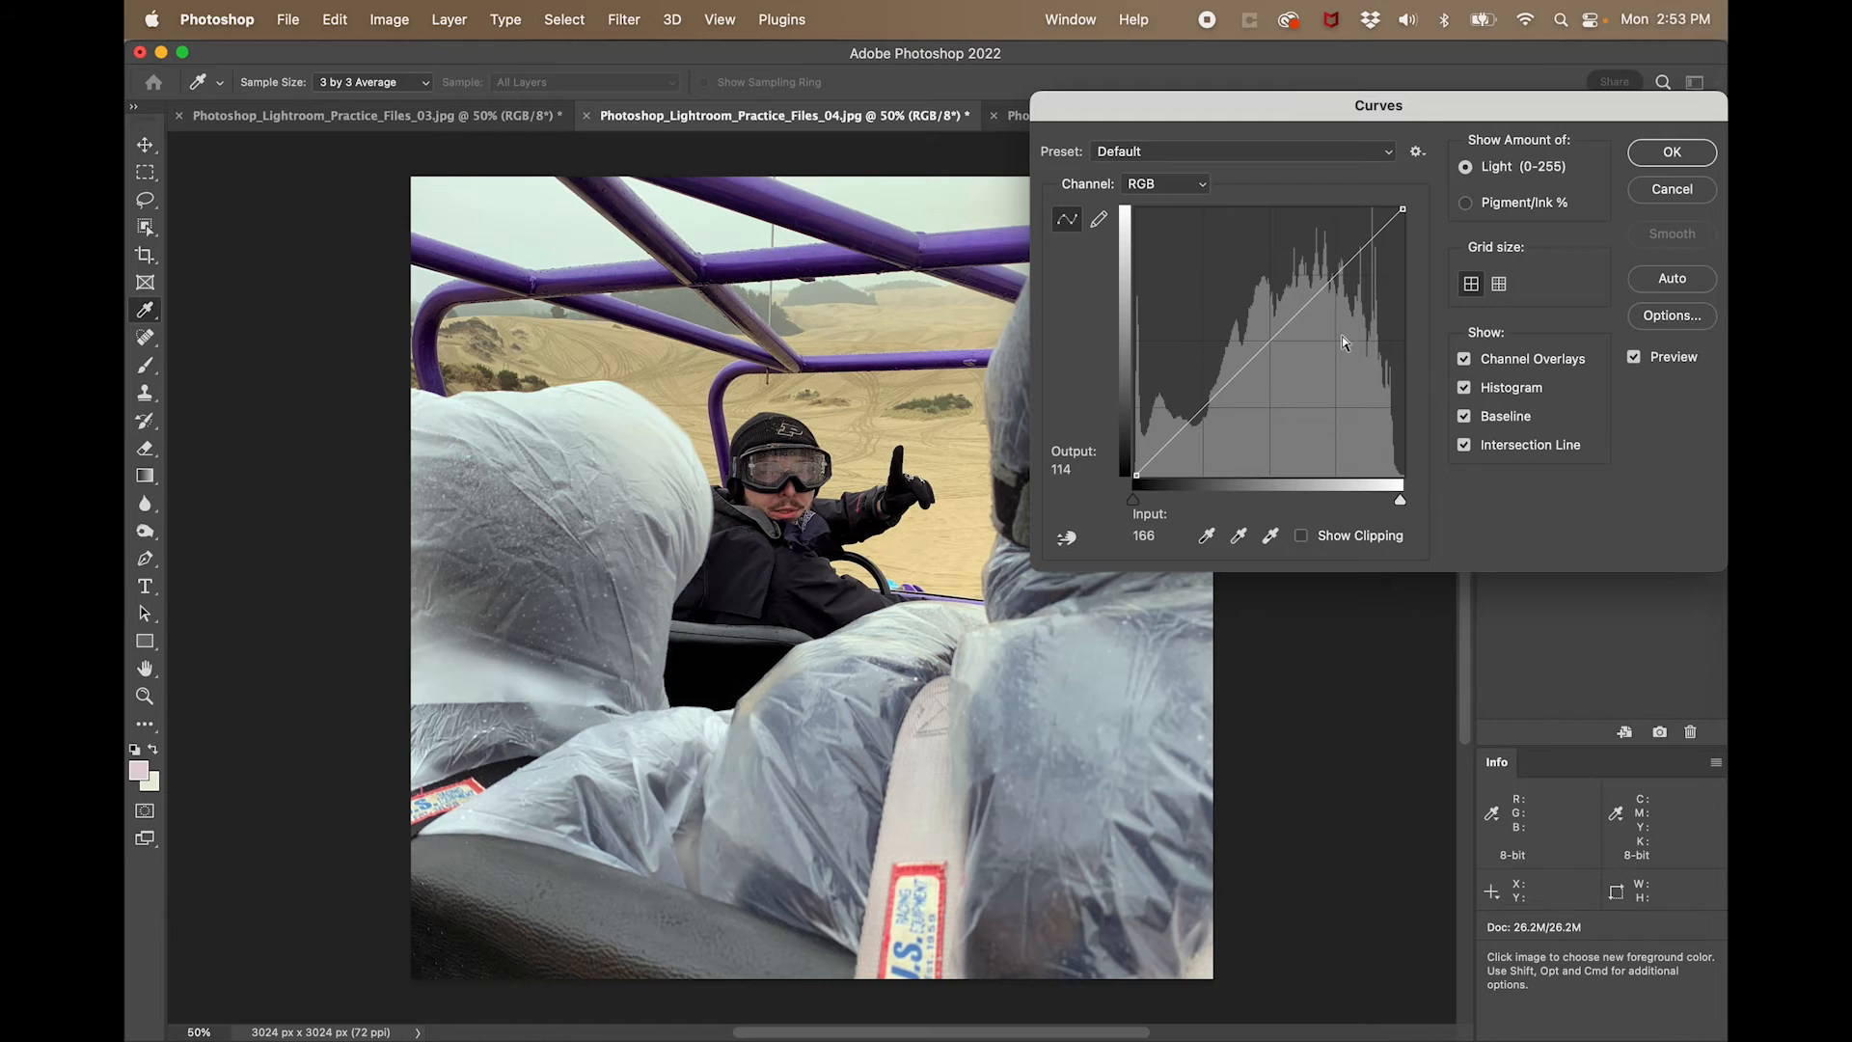
pyautogui.moveTo(1317, 292); pyautogui.dragTo(1317, 278)
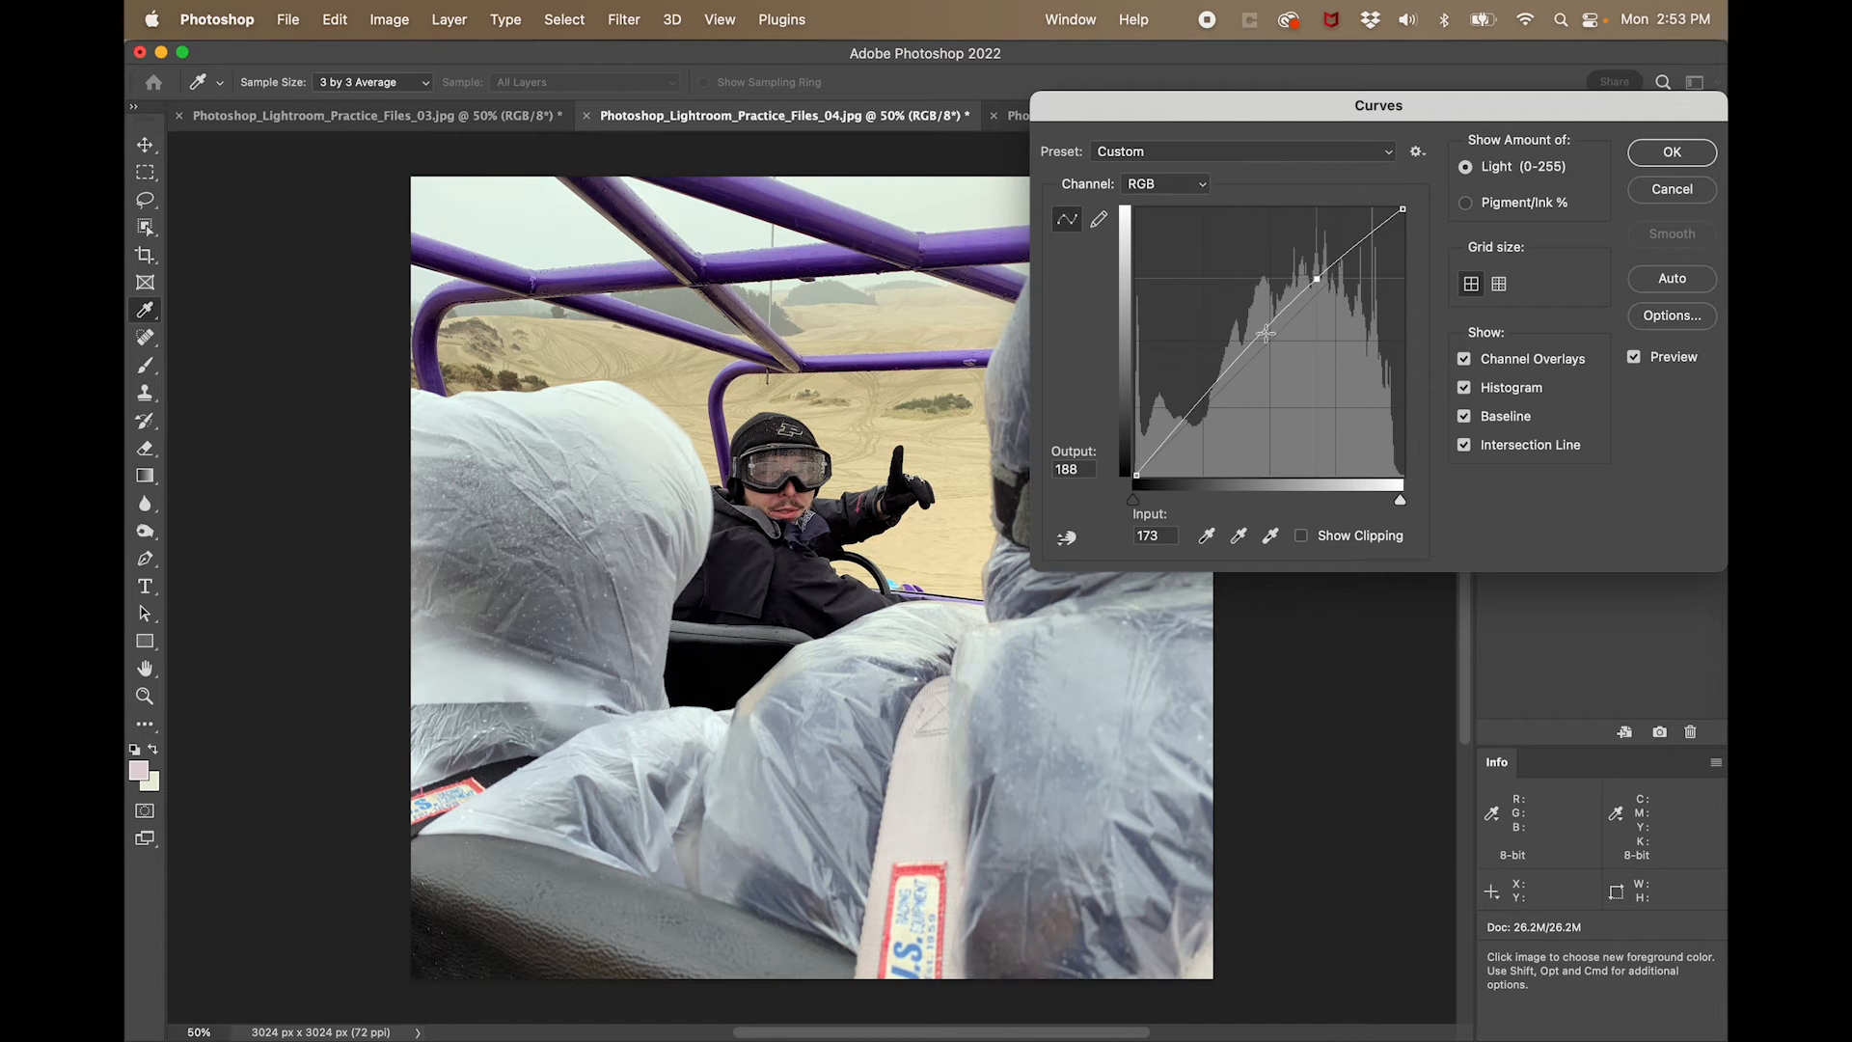
pyautogui.click(1252, 358)
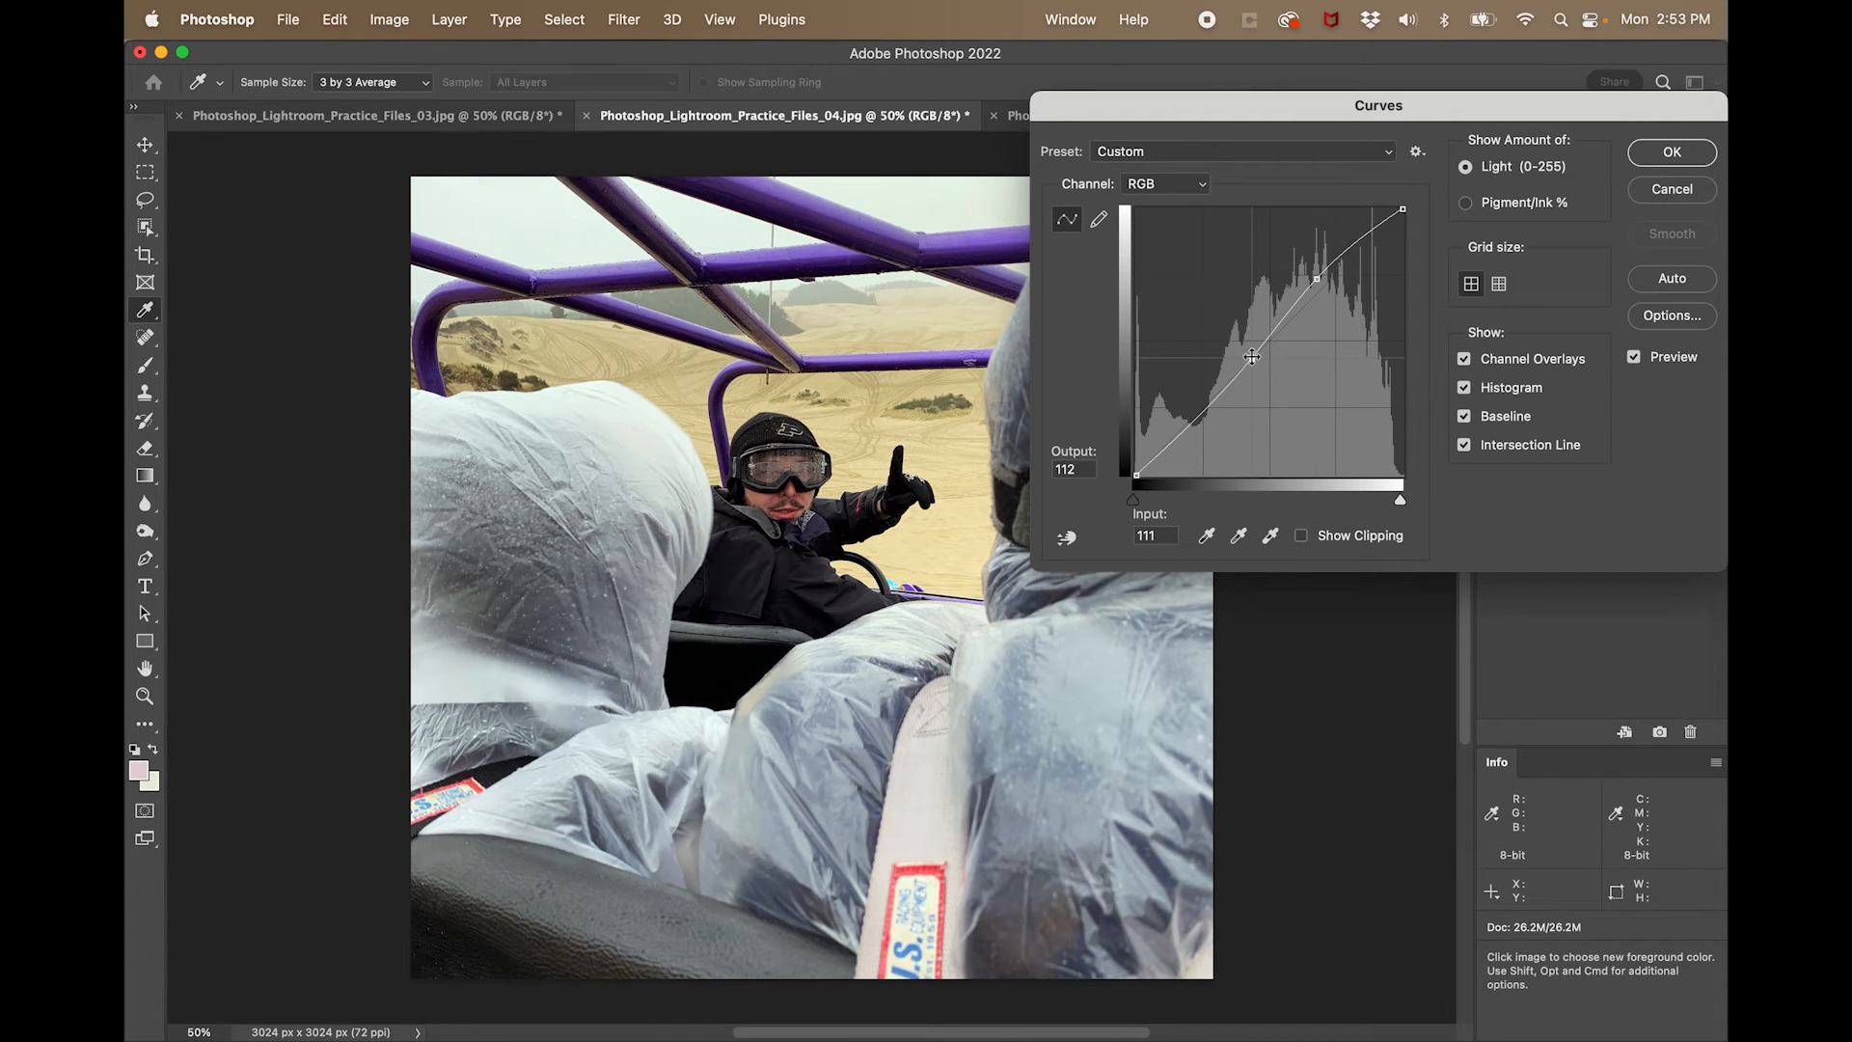
pyautogui.moveTo(1252, 358); pyautogui.dragTo(1249, 351)
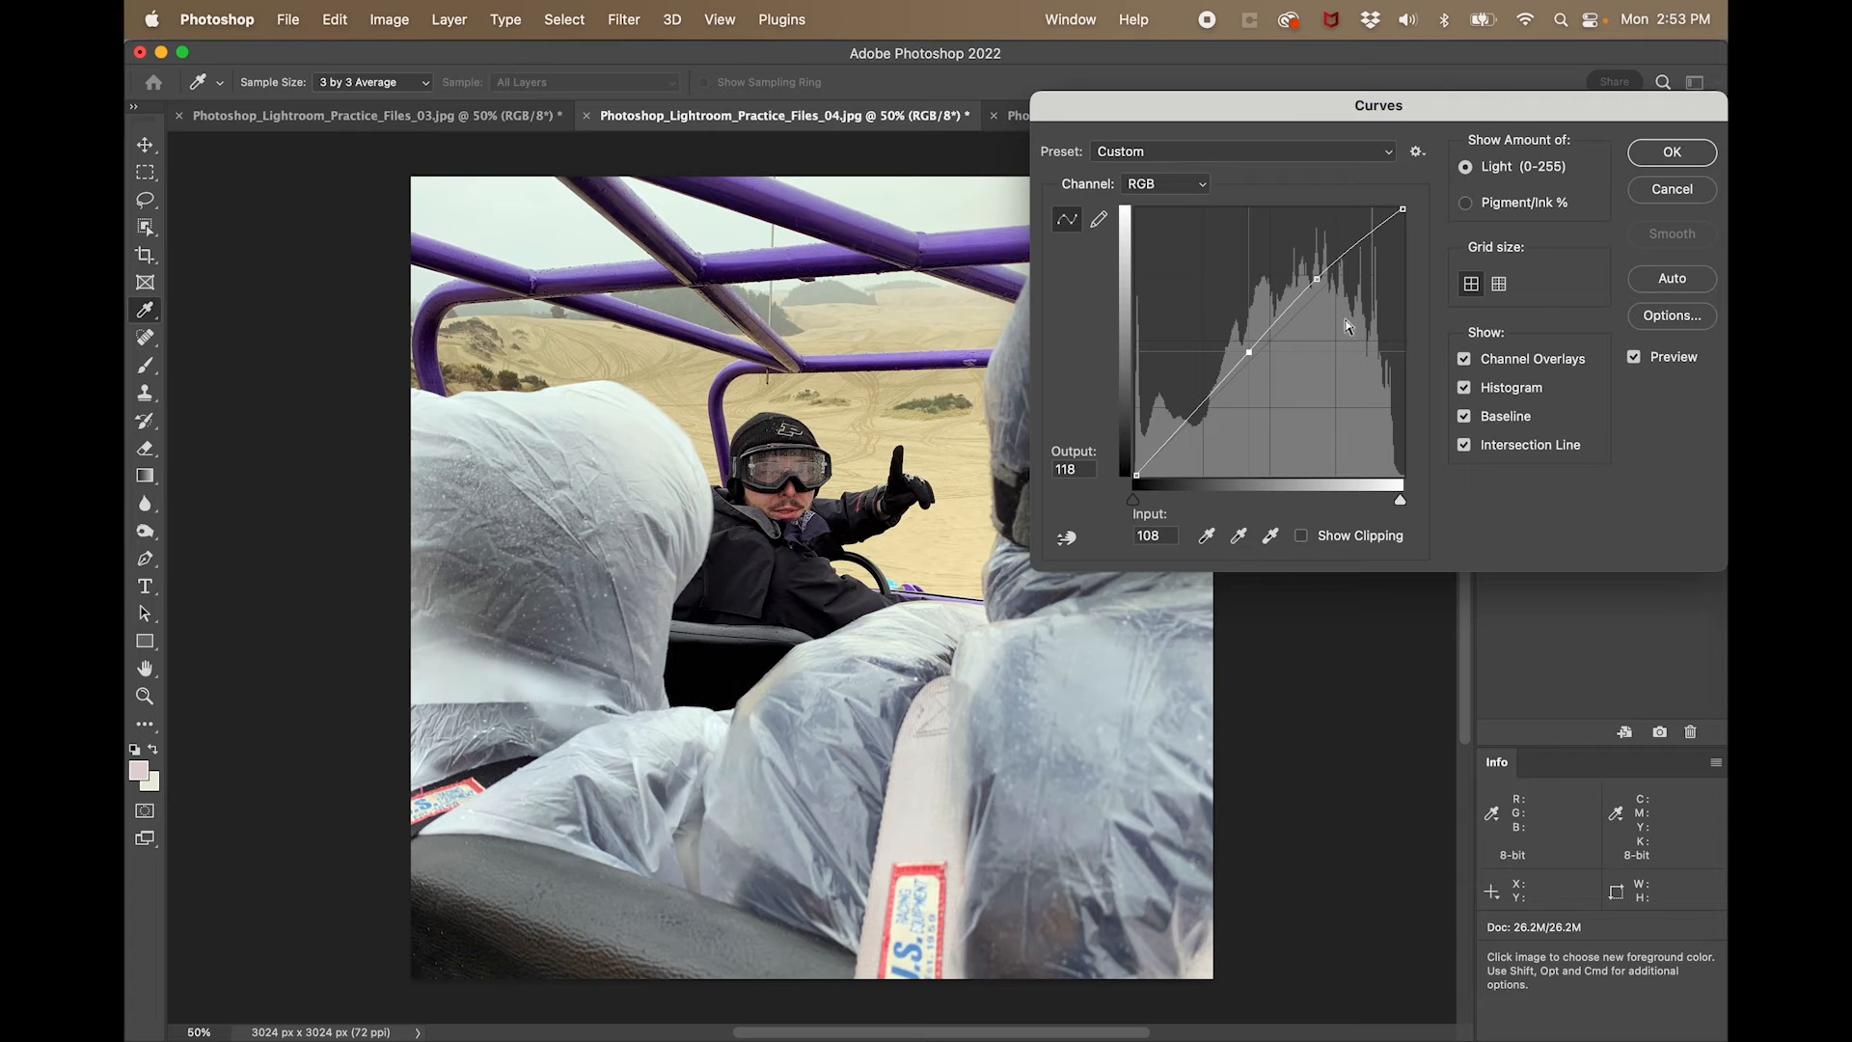
pyautogui.click(1671, 153)
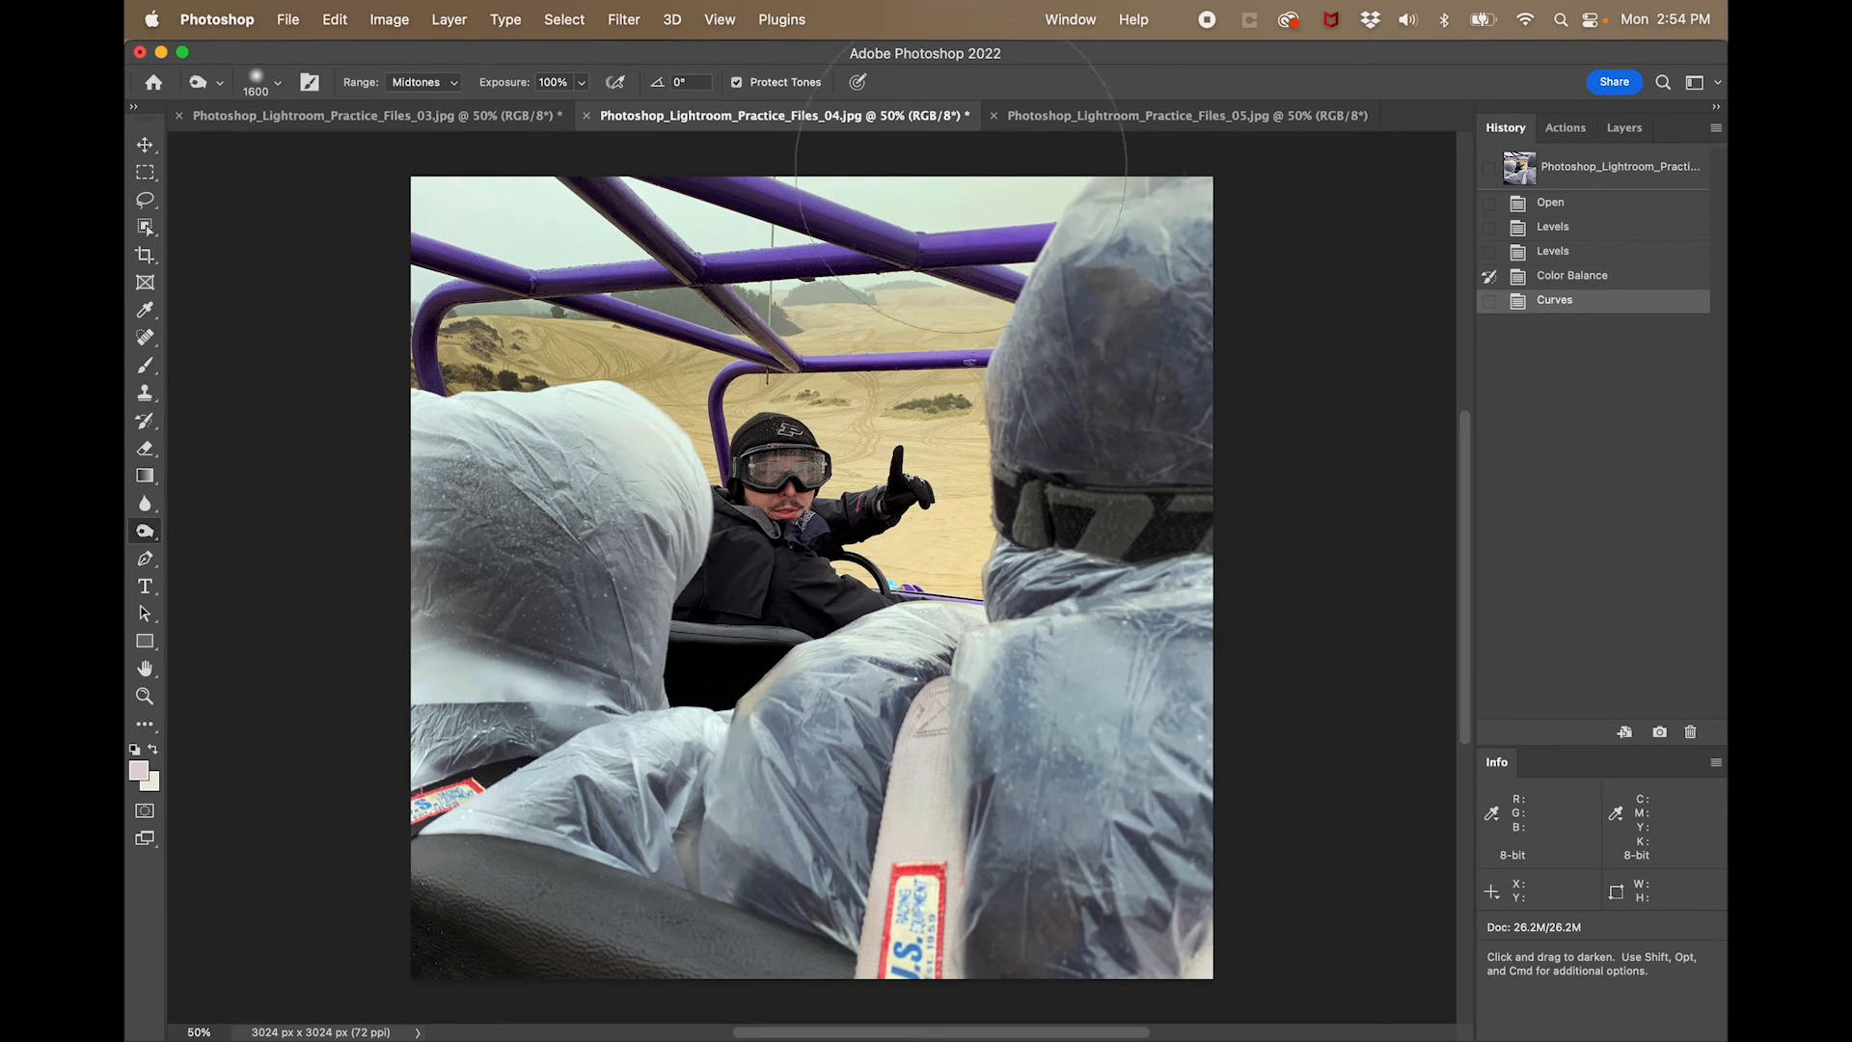
# - Burn the midtones of the sky edge and the dunes behind the driver at 100% exposure, reducing the brush size between strokes
pyautogui.moveTo(967, 177); pyautogui.dragTo(971, 191)
pyautogui.press('[')
pyautogui.press('[')
pyautogui.press('[')
pyautogui.press('[')
pyautogui.press('[')
pyautogui.press('[')
pyautogui.press('[')
pyautogui.press('[')
pyautogui.press('[')
pyautogui.press('[')
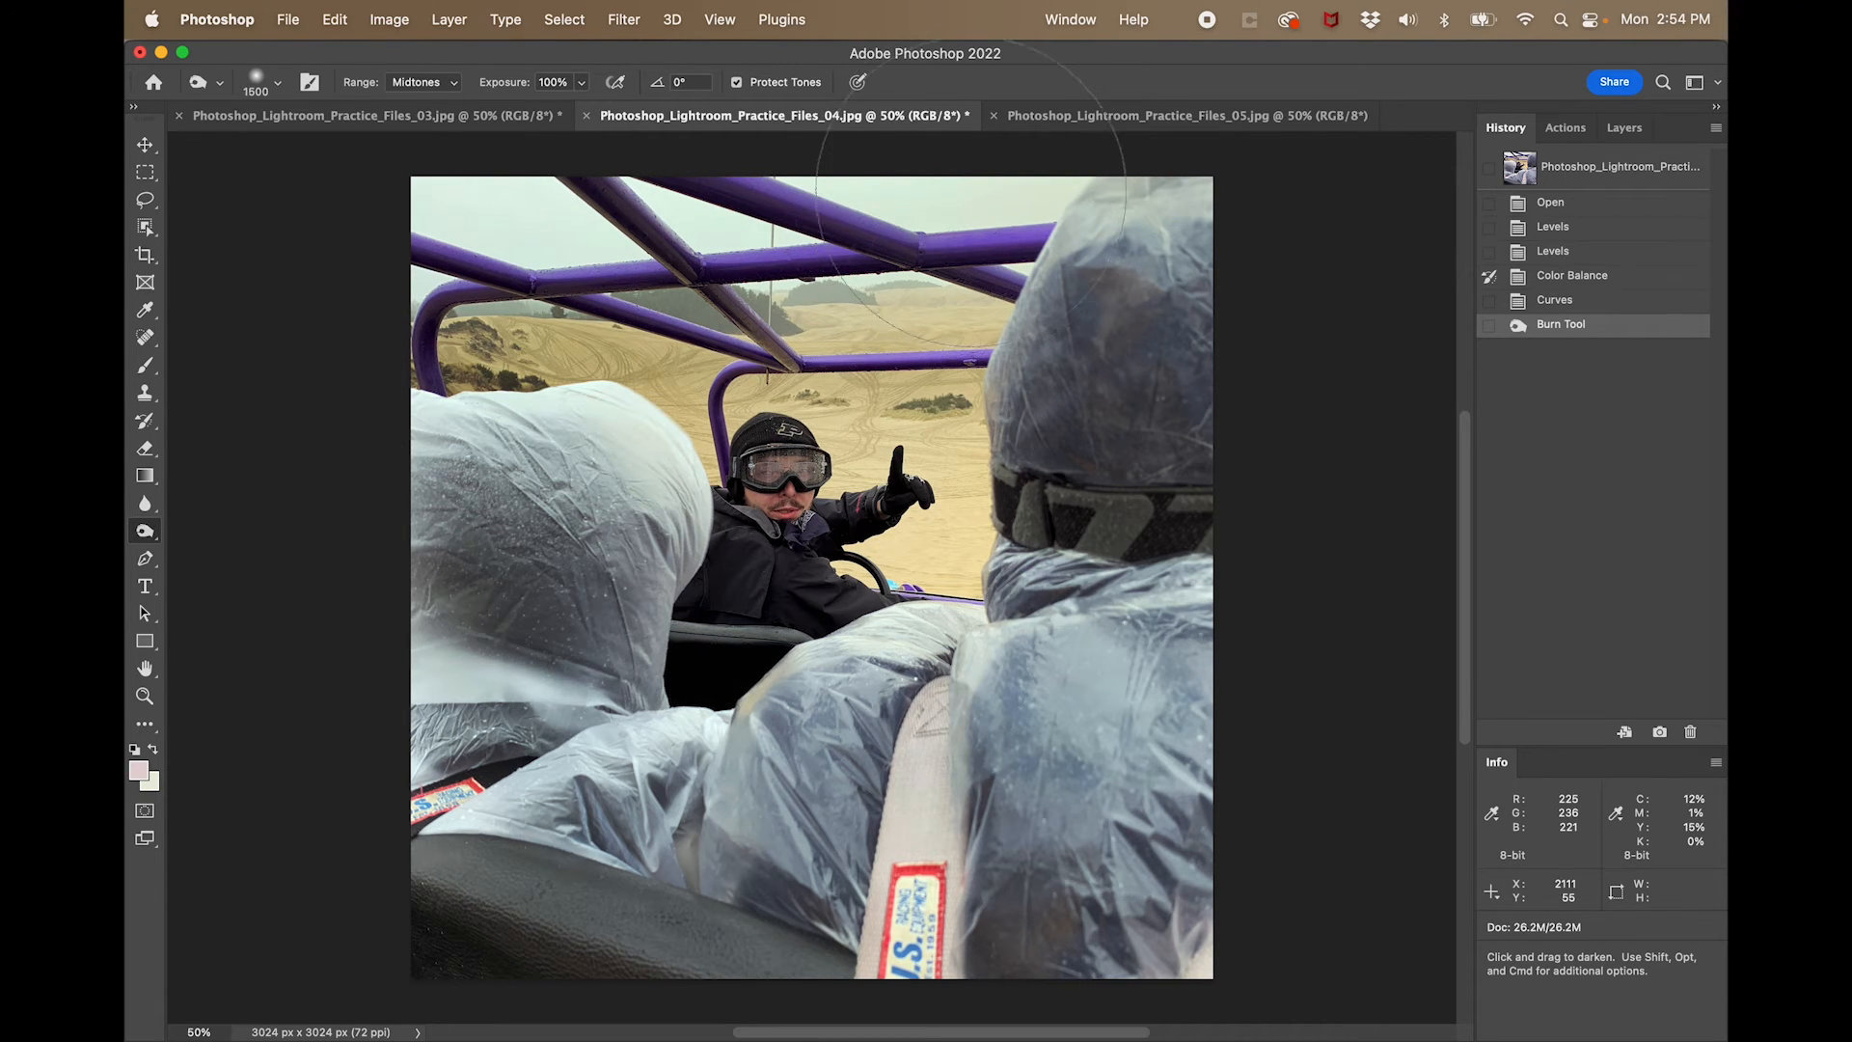
pyautogui.press('[')
pyautogui.moveTo(675, 451)
pyautogui.mouseDown()
pyautogui.moveTo(557, 354)
pyautogui.moveTo(388, 363)
pyautogui.moveTo(800, 357)
pyautogui.moveTo(854, 412)
pyautogui.moveTo(822, 338)
pyautogui.moveTo(919, 286)
pyautogui.moveTo(943, 354)
pyautogui.moveTo(923, 374)
pyautogui.moveTo(974, 488)
pyautogui.moveTo(965, 549)
pyautogui.moveTo(863, 597)
pyautogui.moveTo(947, 583)
pyautogui.moveTo(1003, 526)
pyautogui.mouseUp()
pyautogui.press('[')
pyautogui.press('[')
pyautogui.press('[')
pyautogui.press('[')
pyautogui.press('[')
pyautogui.press('[')
pyautogui.moveTo(916, 464)
pyautogui.mouseDown()
pyautogui.moveTo(935, 478)
pyautogui.moveTo(912, 431)
pyautogui.moveTo(883, 439)
pyautogui.mouseUp()
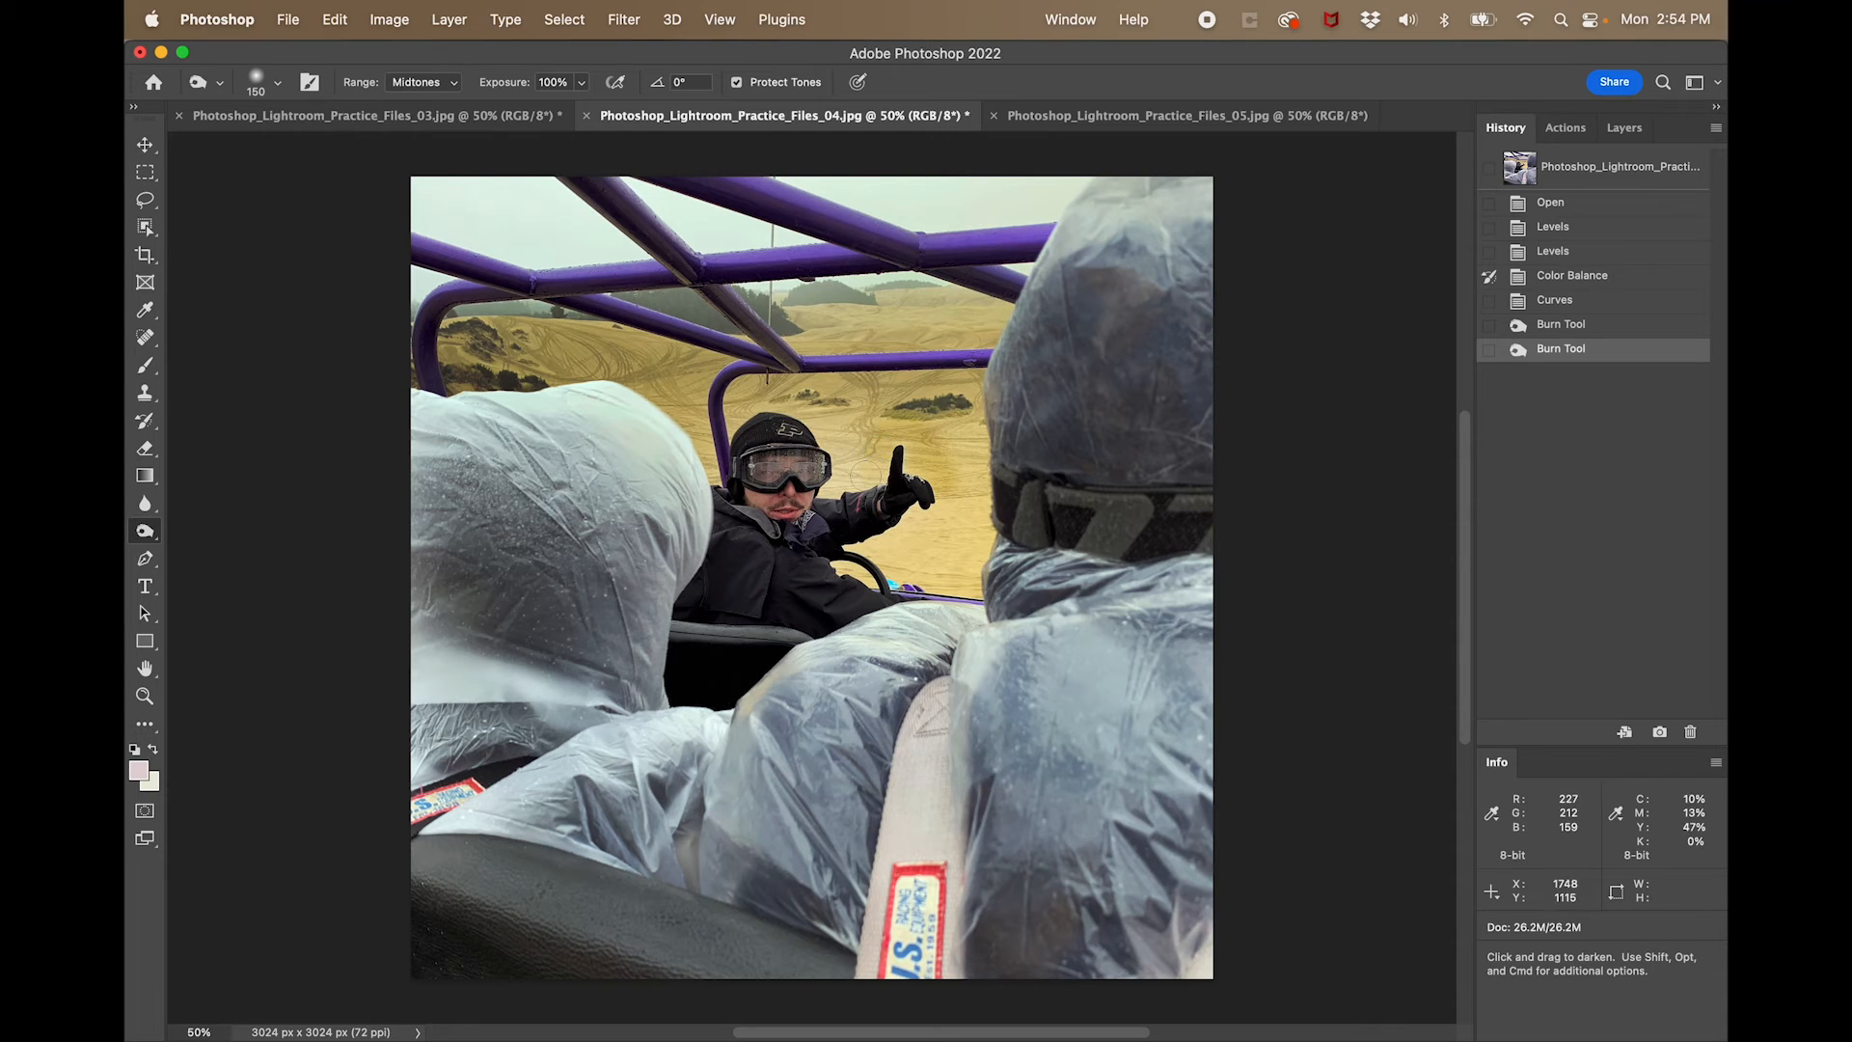
# - Burn the sand around the driver's head and below the raised hand, adjusting the brush size to 500 for the last area
pyautogui.moveTo(837, 484); pyautogui.dragTo(823, 406)
pyautogui.press('[')
pyautogui.press('[')
pyautogui.press('[')
pyautogui.press('[')
pyautogui.press('[')
pyautogui.press('[')
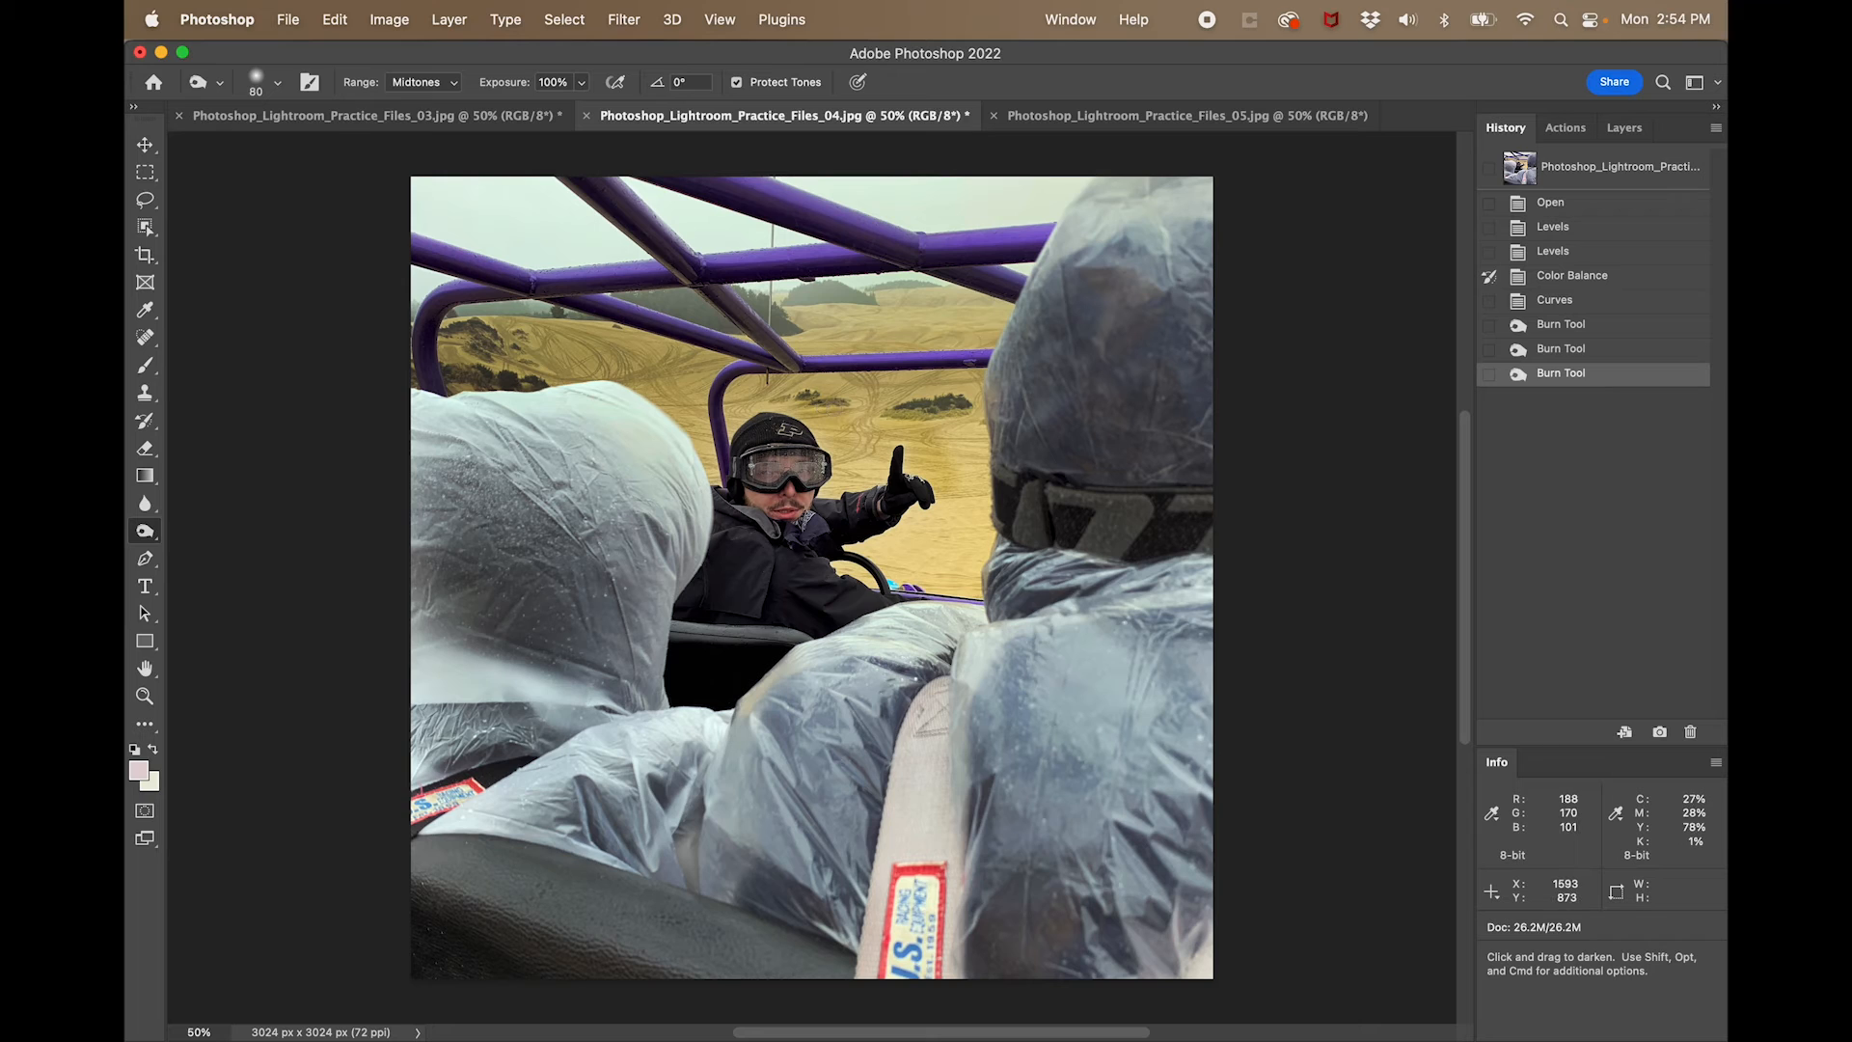
pyautogui.press(']')
pyautogui.press(']')
pyautogui.press(']')
pyautogui.press(']')
pyautogui.press(']')
pyautogui.press(']')
pyautogui.press(']')
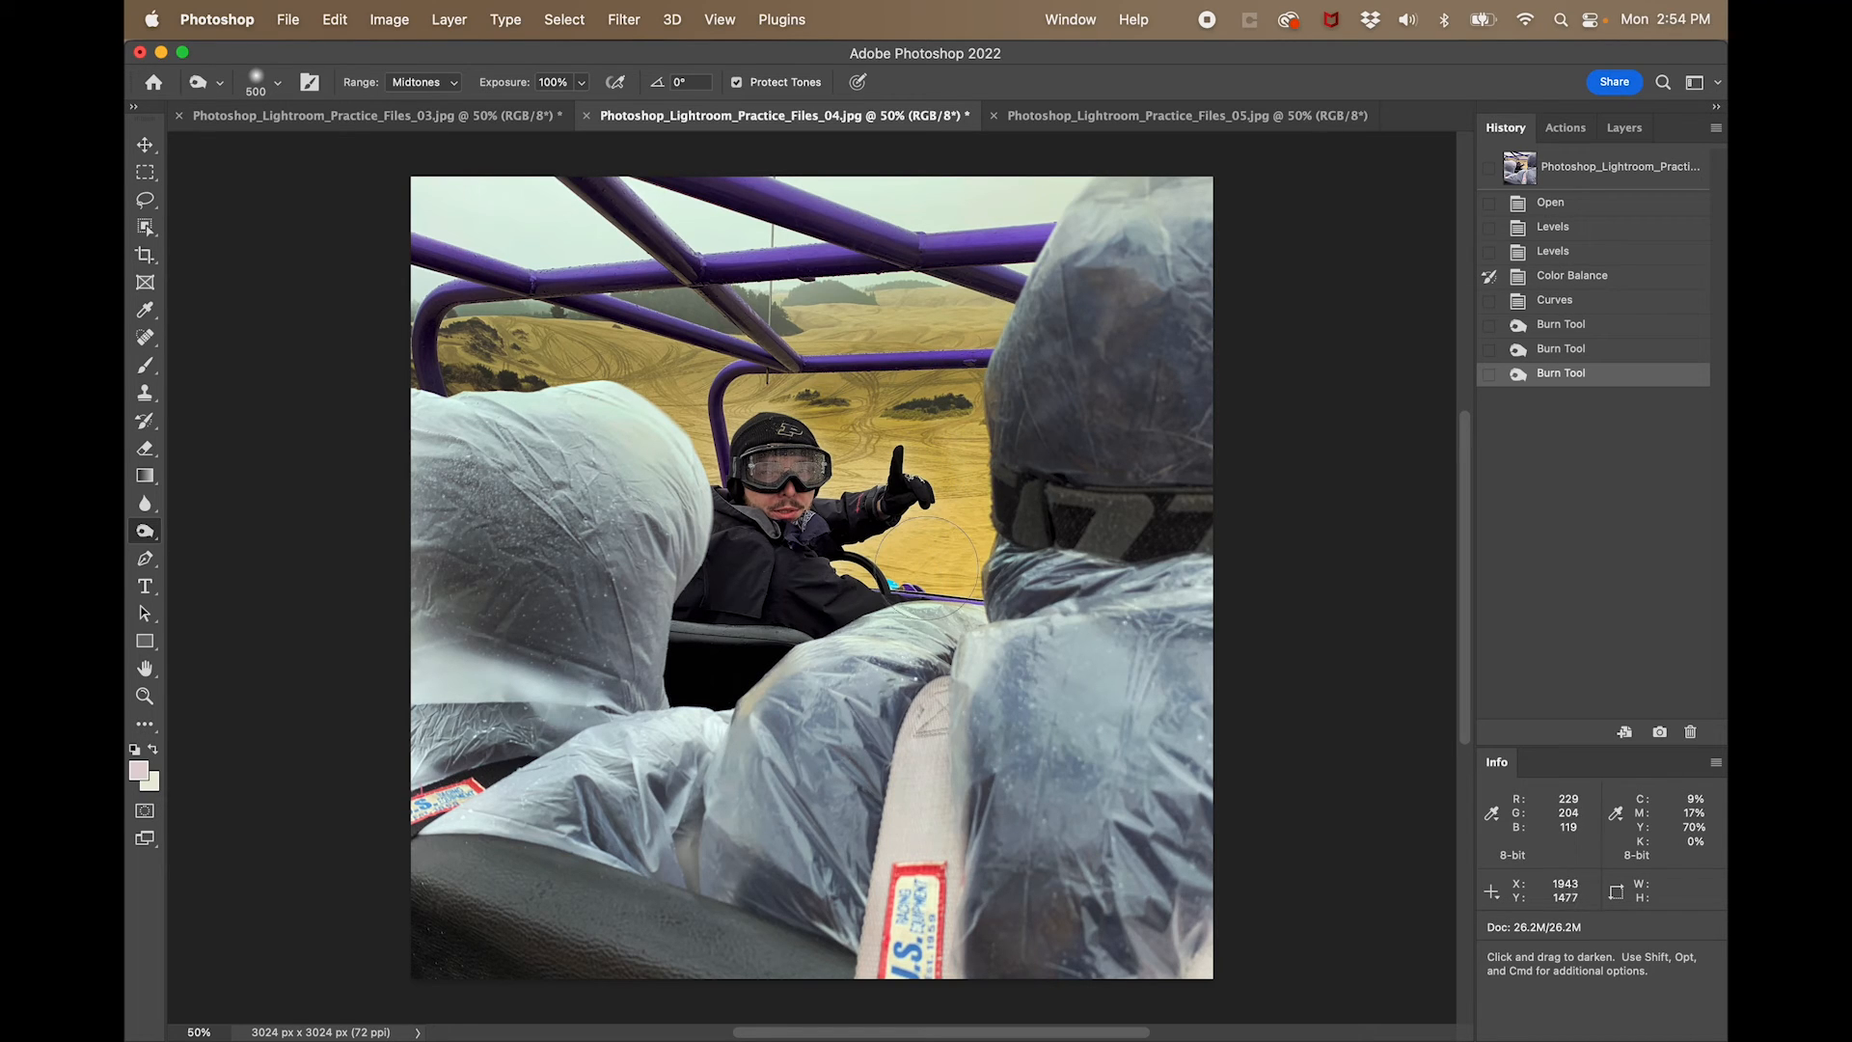
pyautogui.click(928, 567)
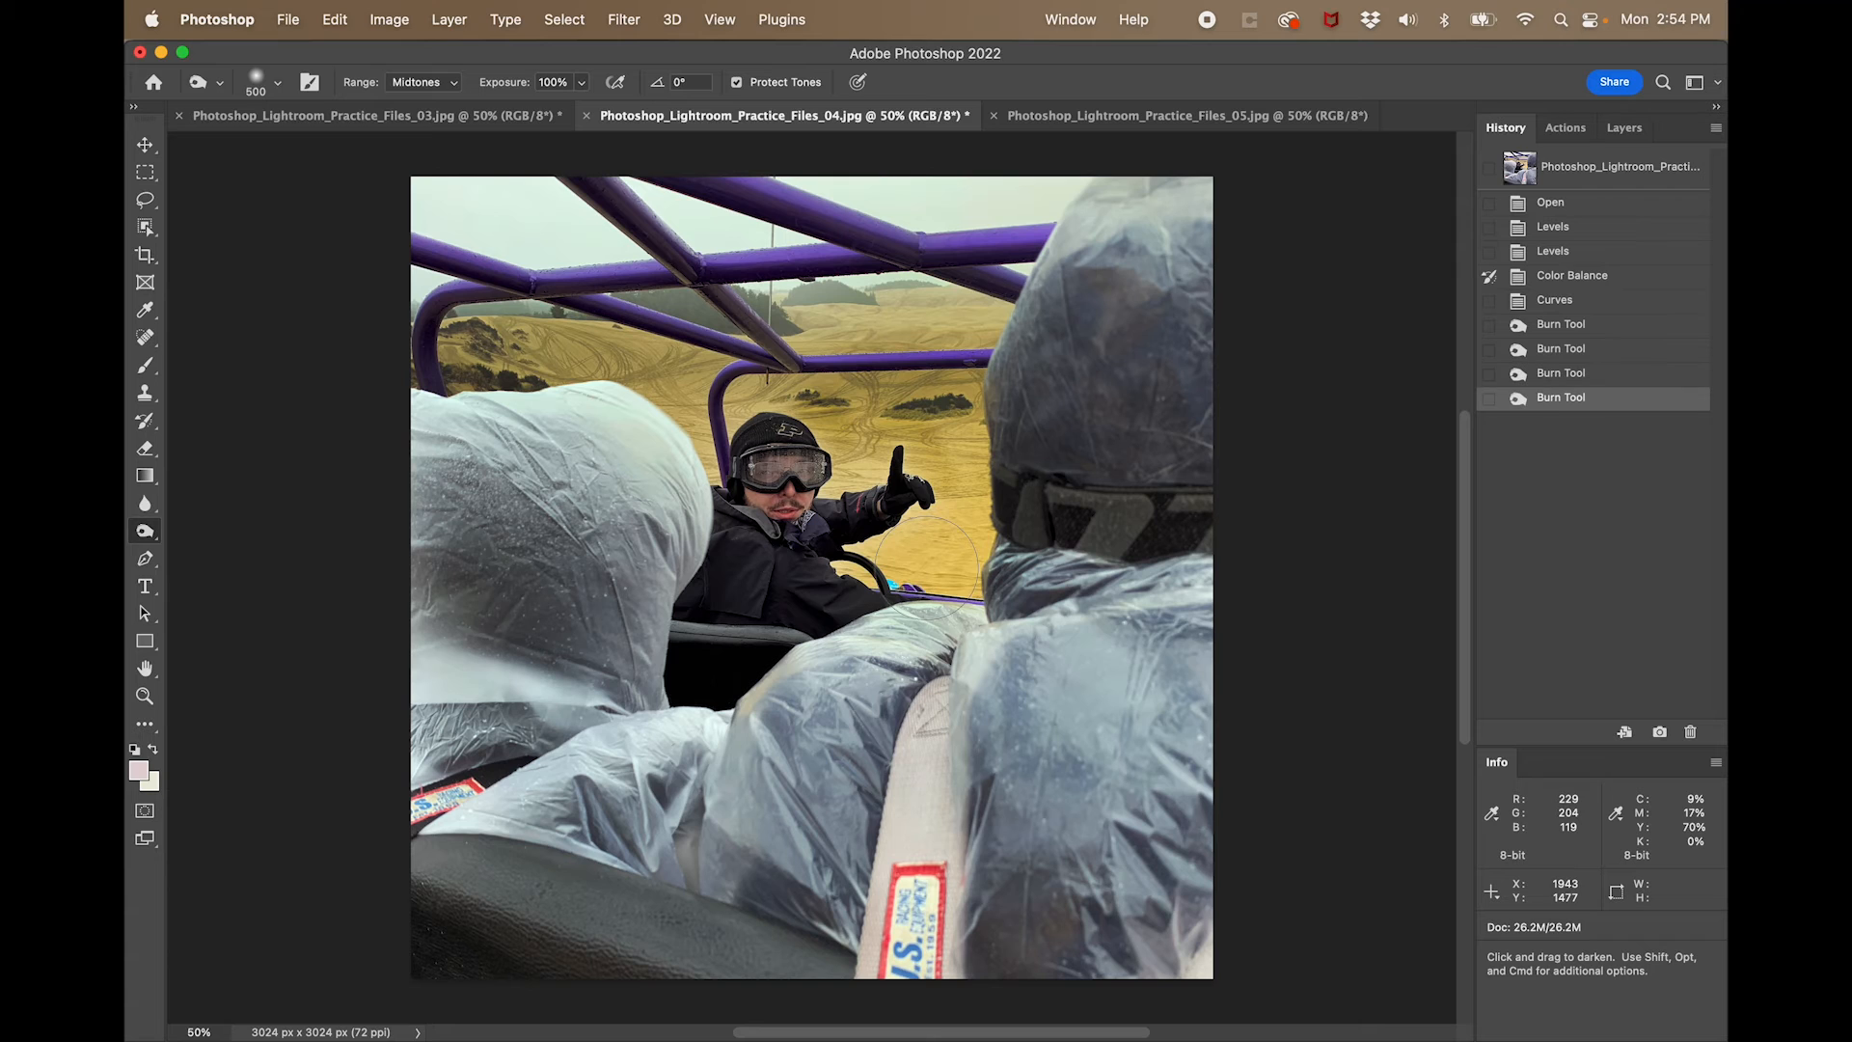
# - Pick the History Brush and step back through the Burn Tool history states to the Curves state
pyautogui.click(1587, 305)
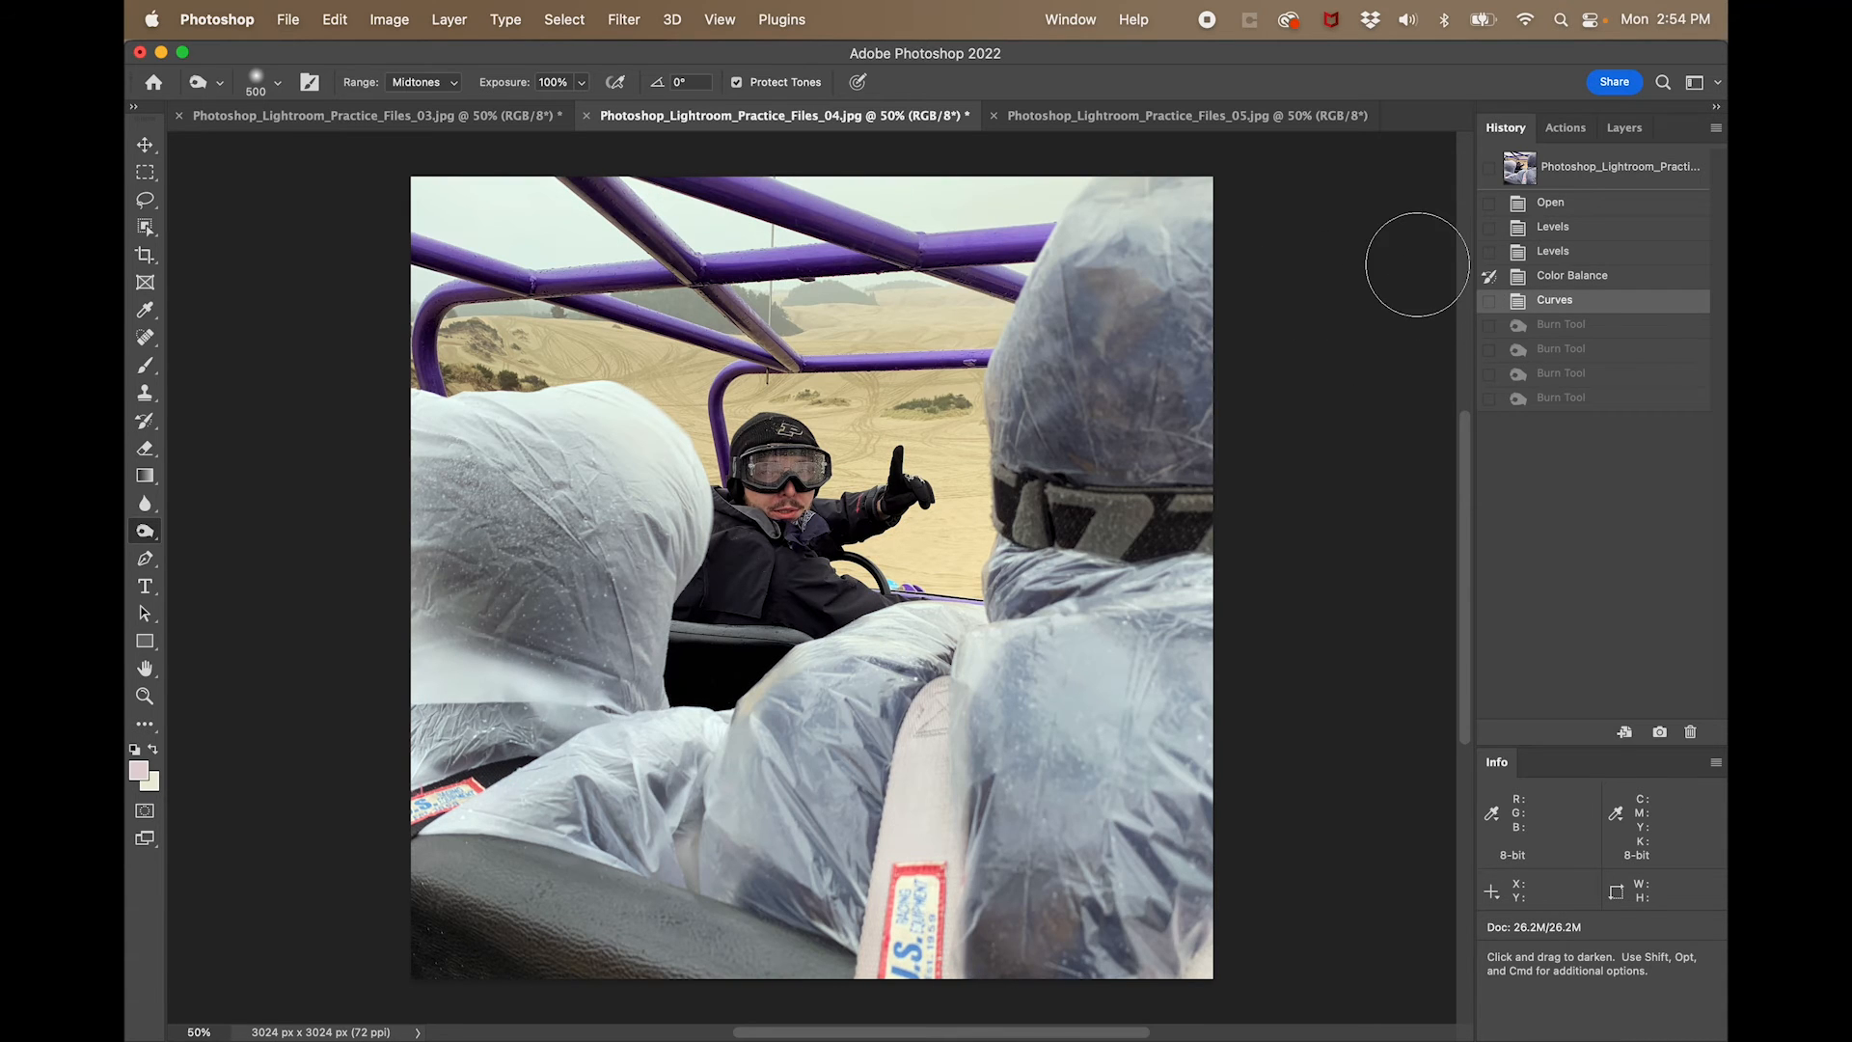
pyautogui.press('y')
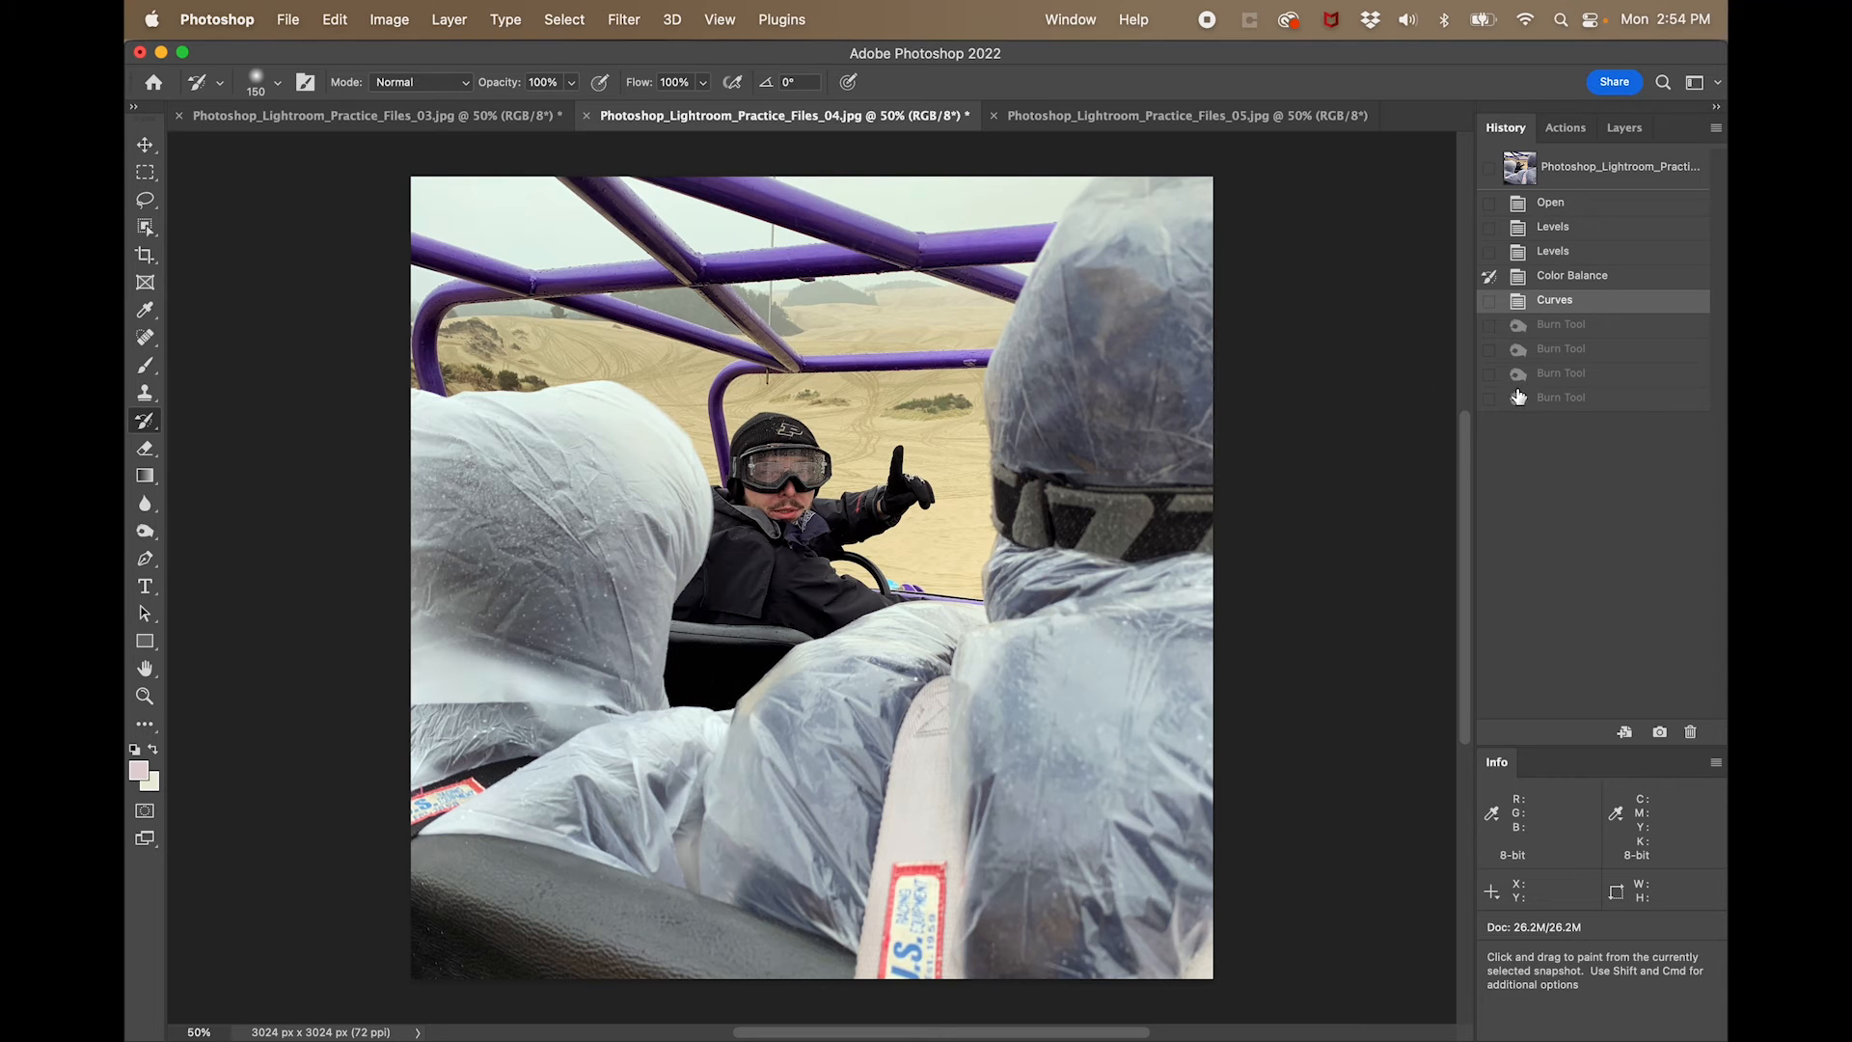
pyautogui.click(1568, 401)
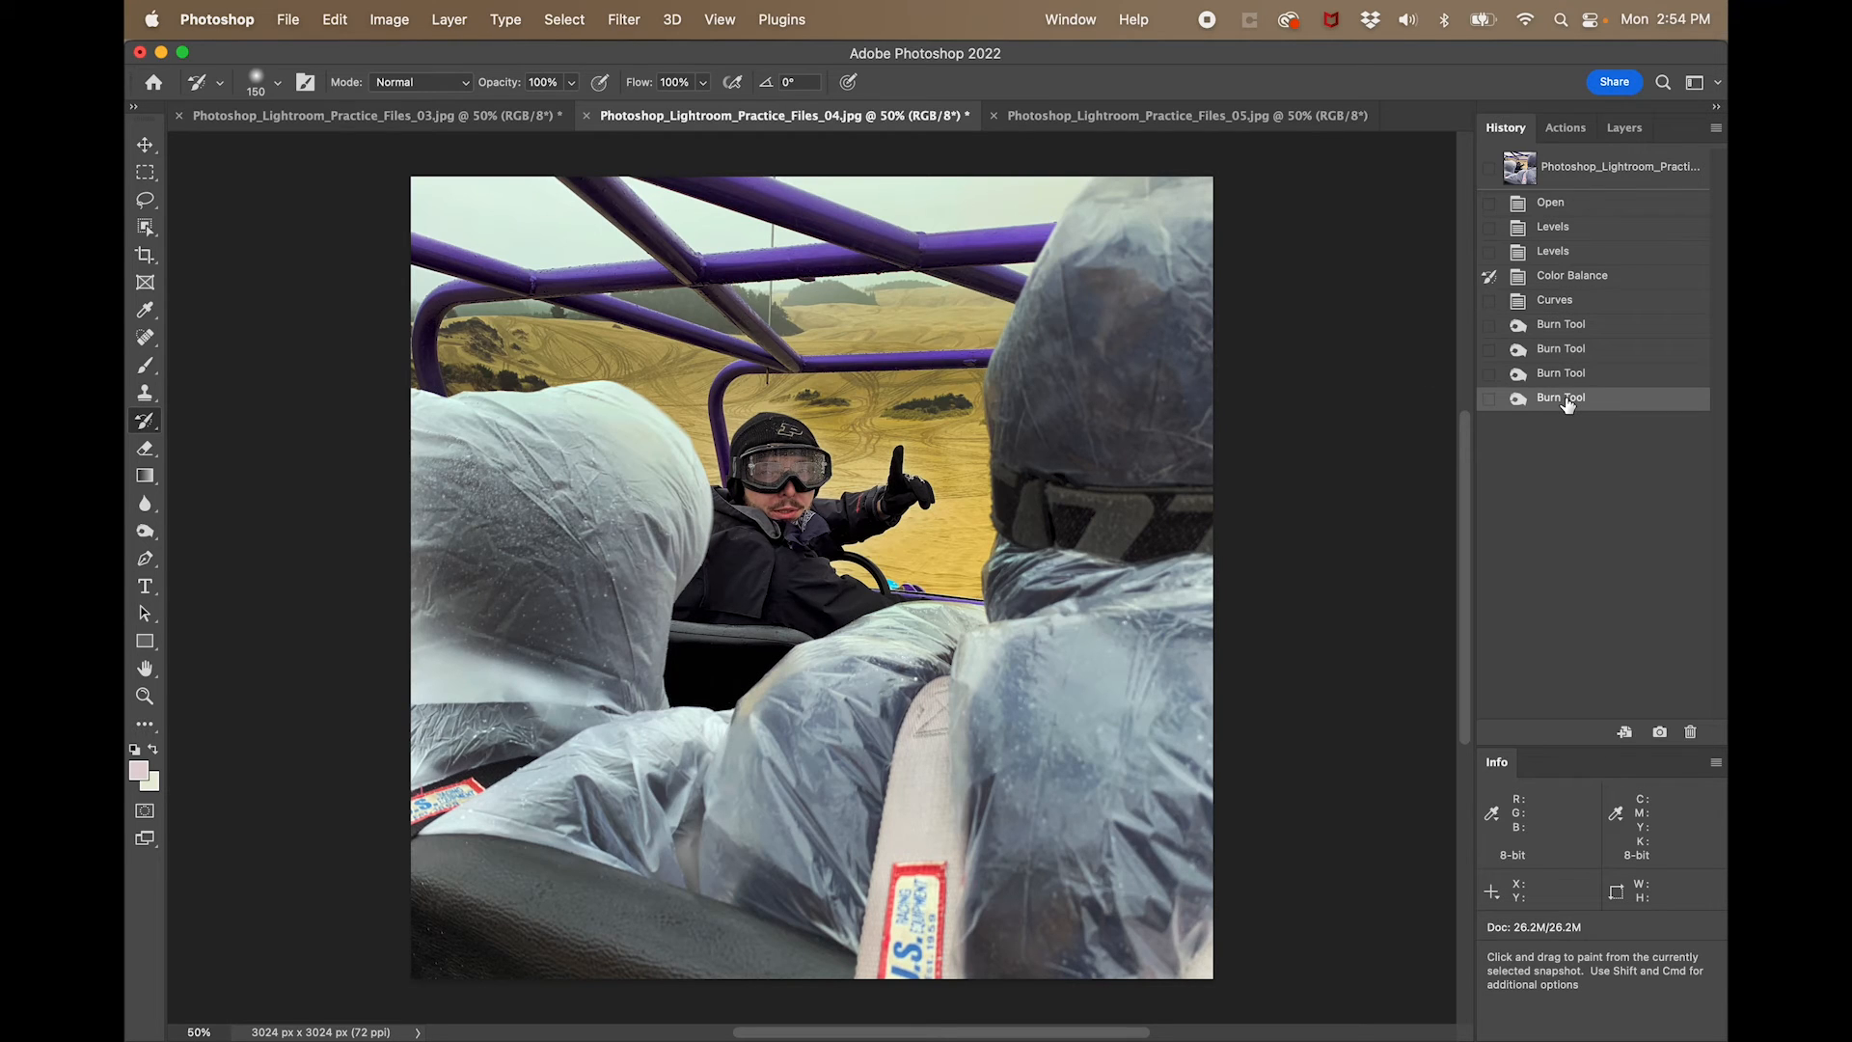
pyautogui.click(1563, 376)
pyautogui.click(1562, 349)
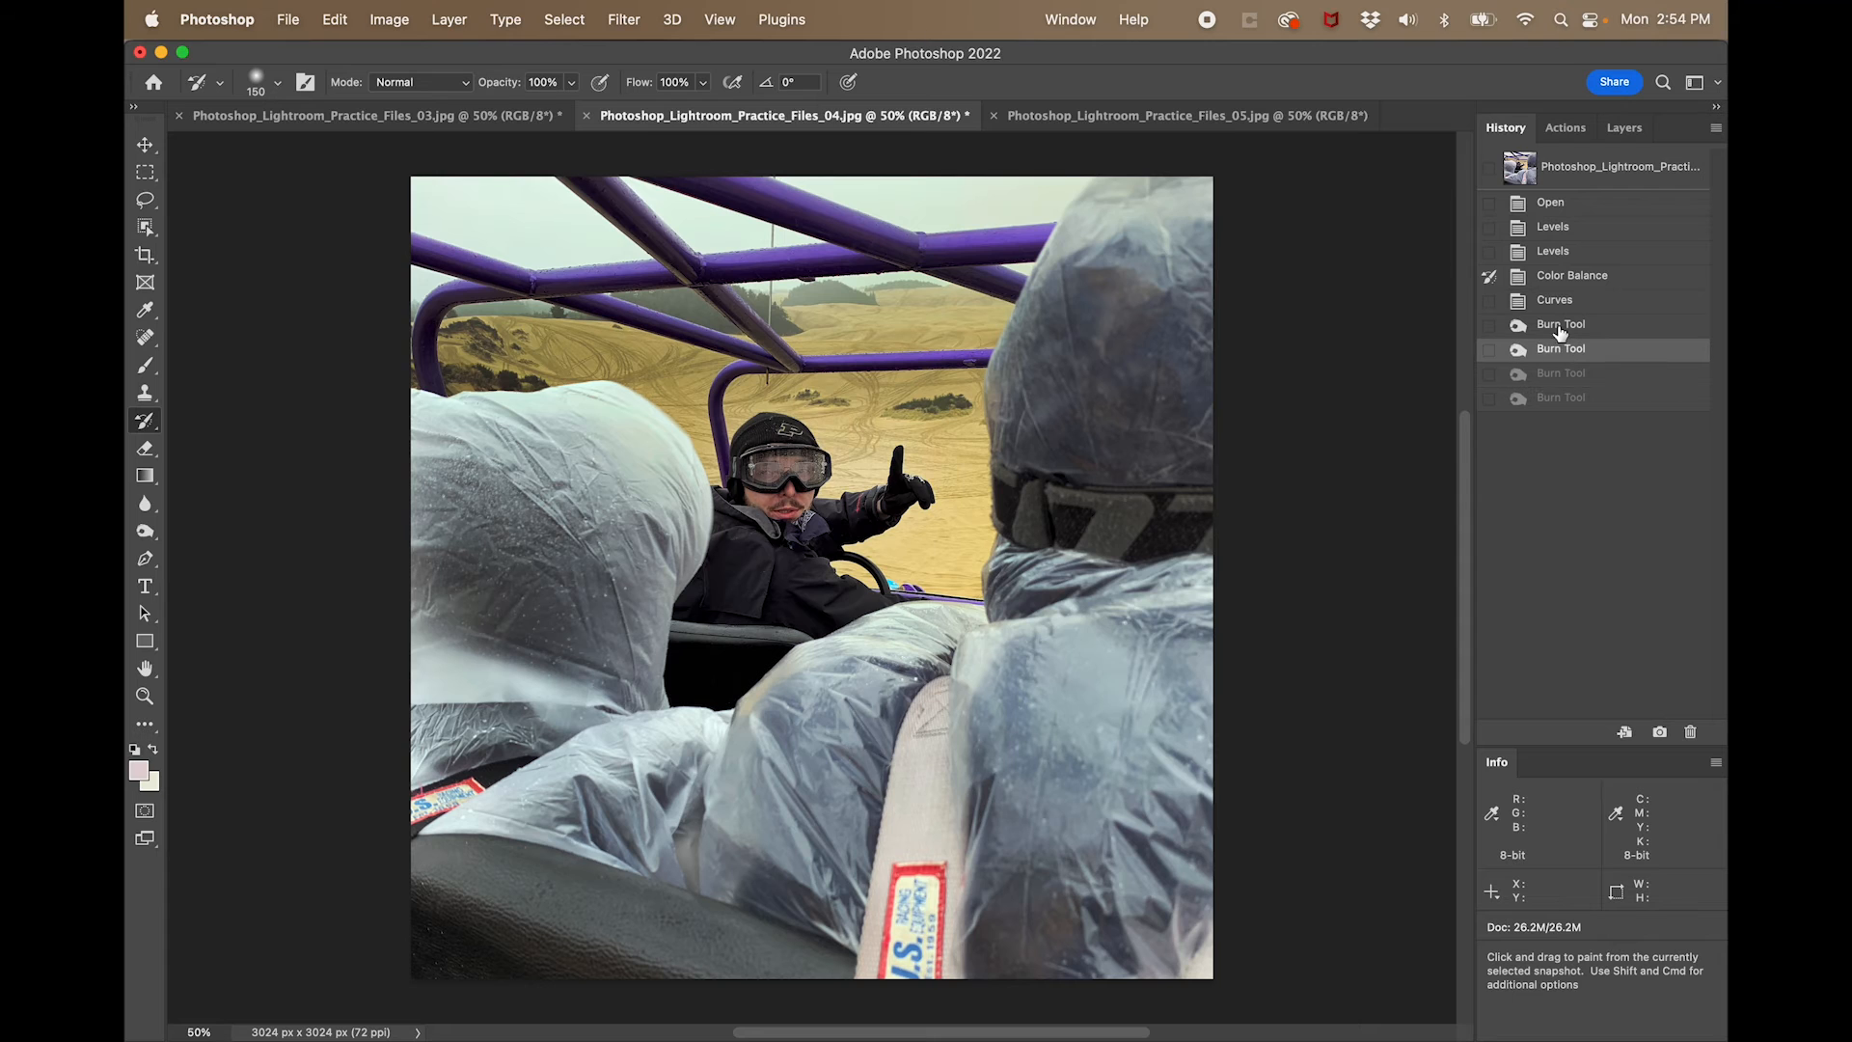
pyautogui.click(1562, 330)
pyautogui.click(1563, 302)
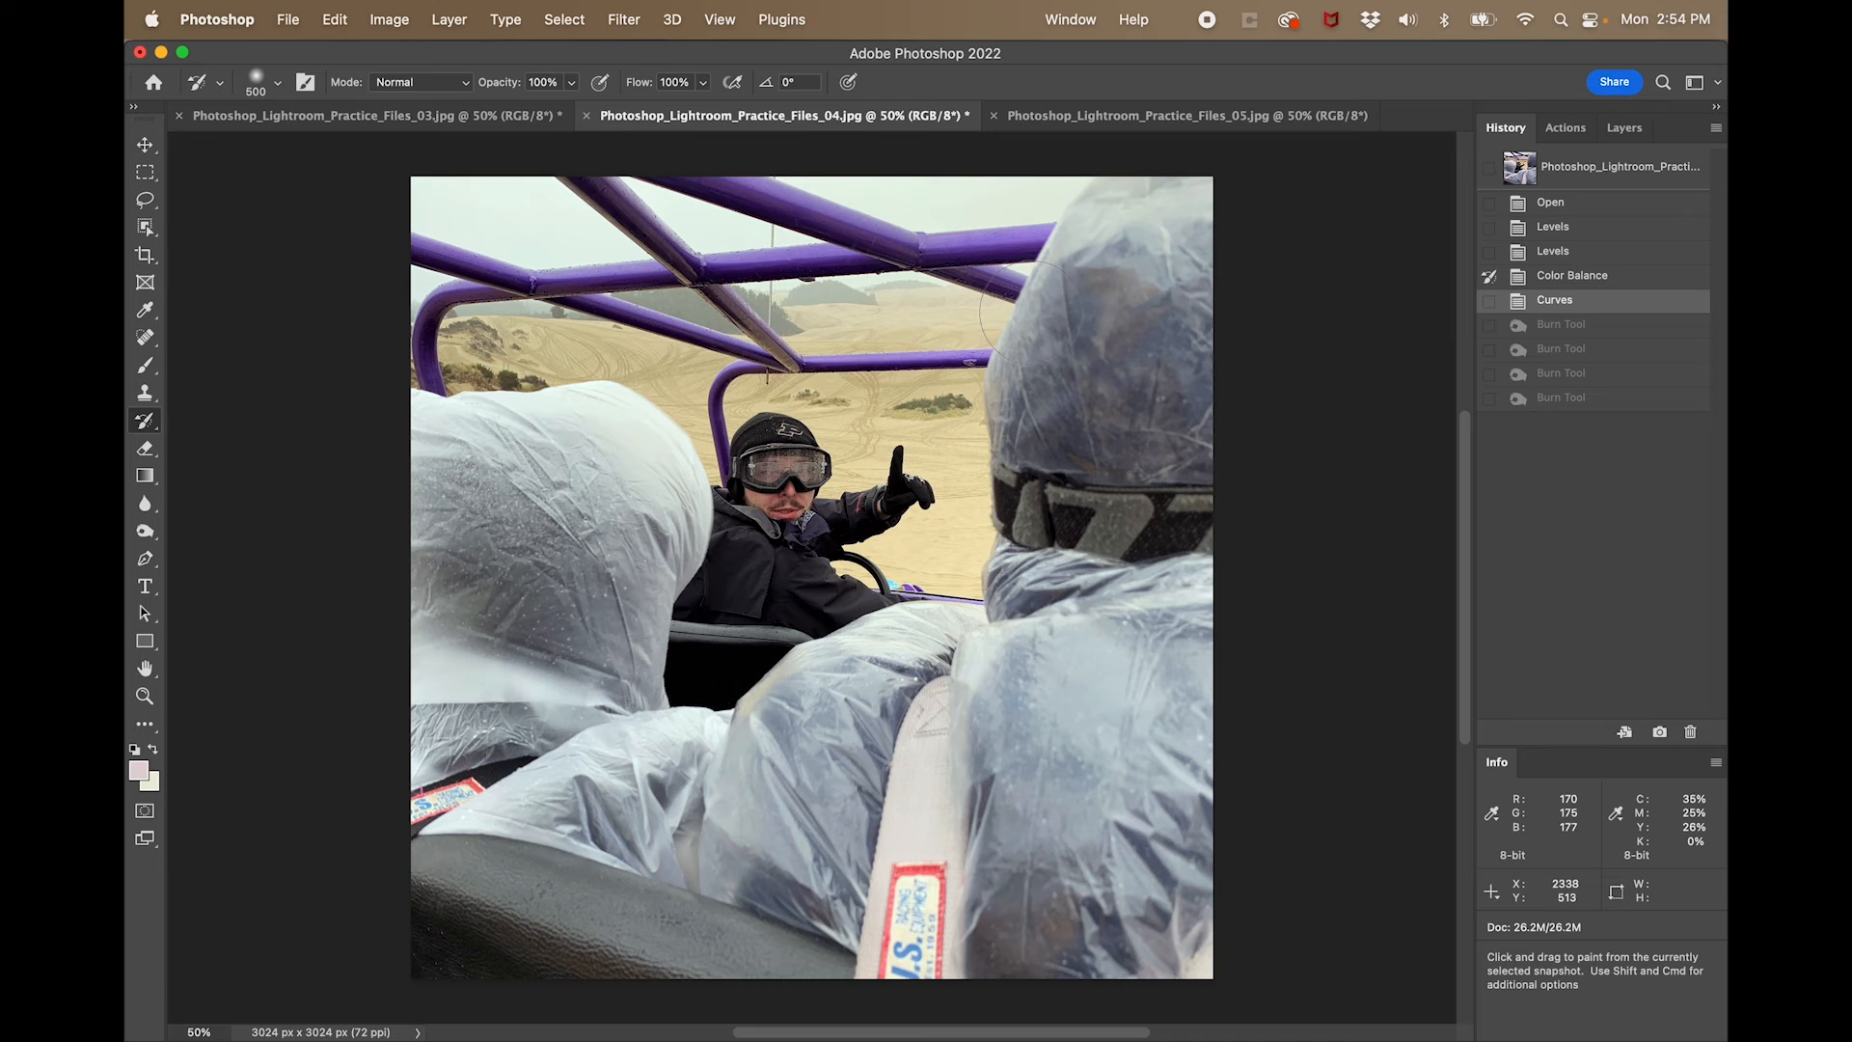
# - Enlarge the History Brush to 1200 and paint the Color Balance state back over the foreground passengers' rain covers
pyautogui.press(']')
pyautogui.press(']')
pyautogui.press(']')
pyautogui.press(']')
pyautogui.press(']')
pyautogui.press(']')
pyautogui.press(']')
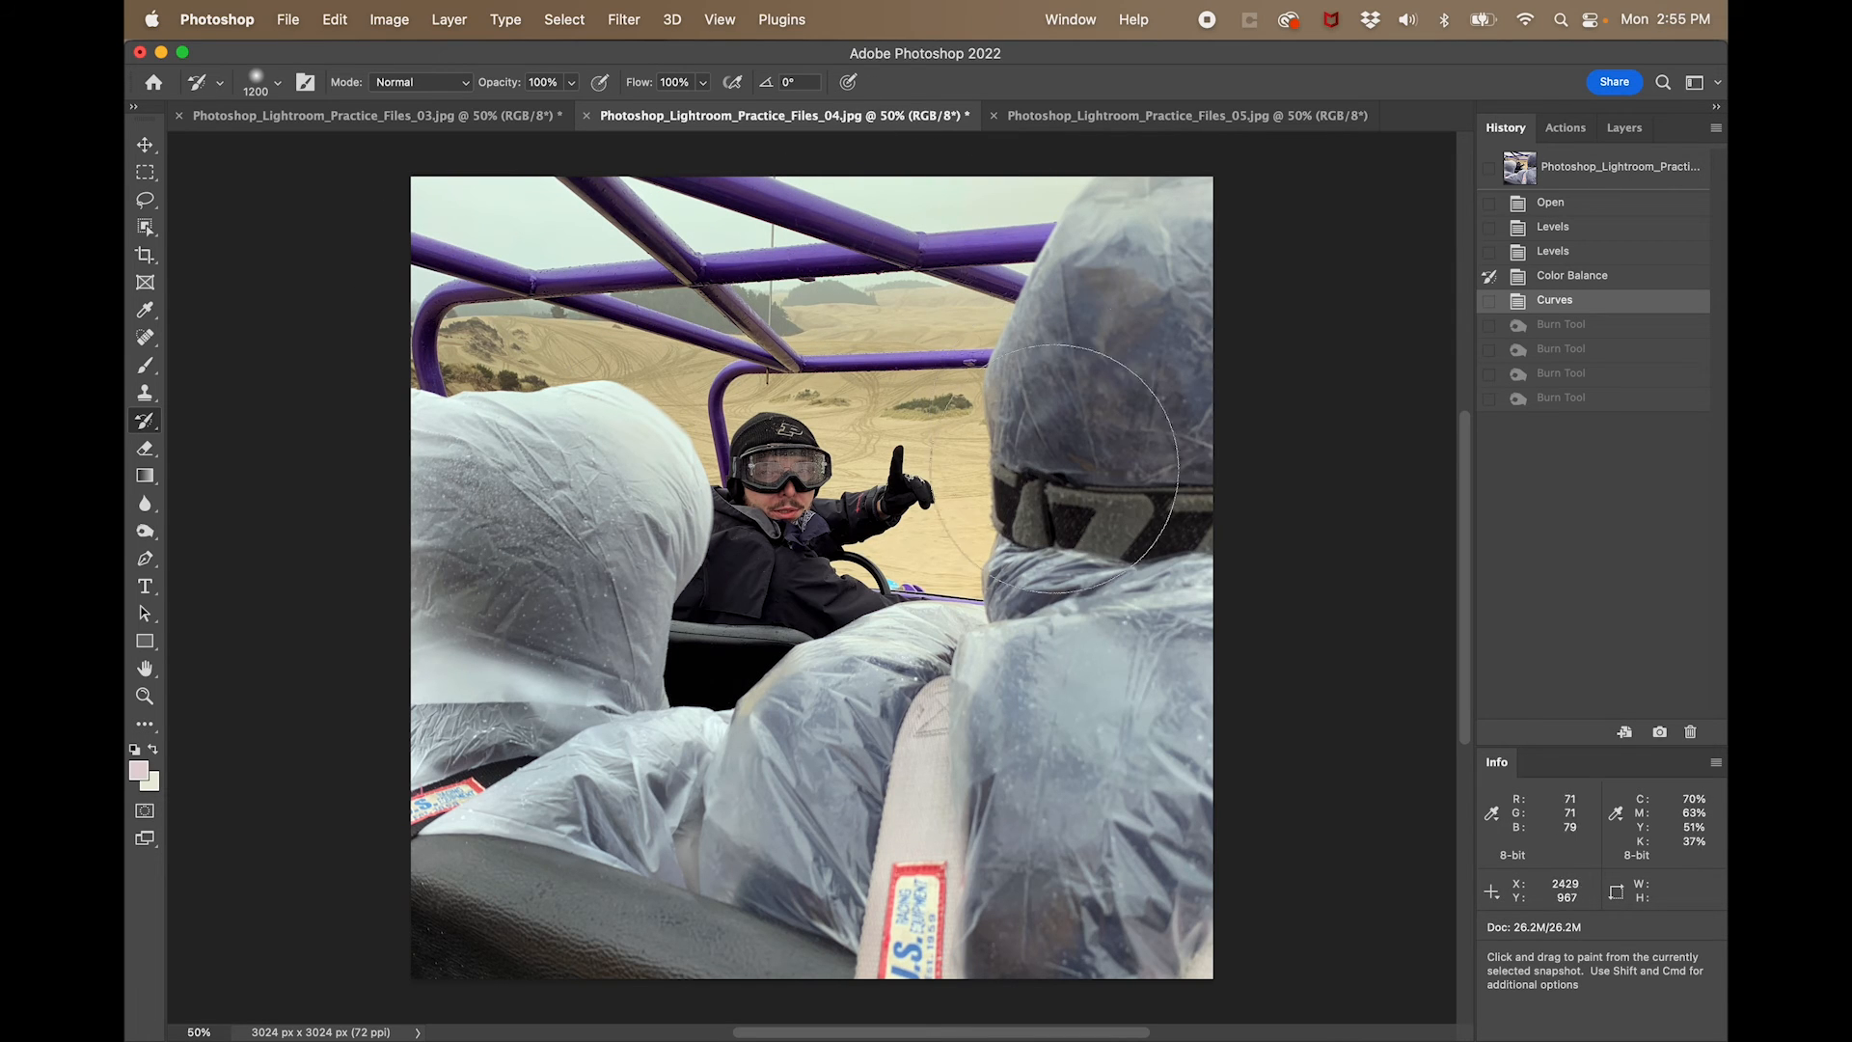
pyautogui.click(964, 631)
# - Reduce the History Brush to 200 and restore the dunes and roll bars above the driver
pyautogui.press('[')
pyautogui.press('[')
pyautogui.press('[')
pyautogui.press('[')
pyautogui.press('[')
pyautogui.press('[')
pyautogui.press('[')
pyautogui.press('[')
pyautogui.press('[')
pyautogui.press('[')
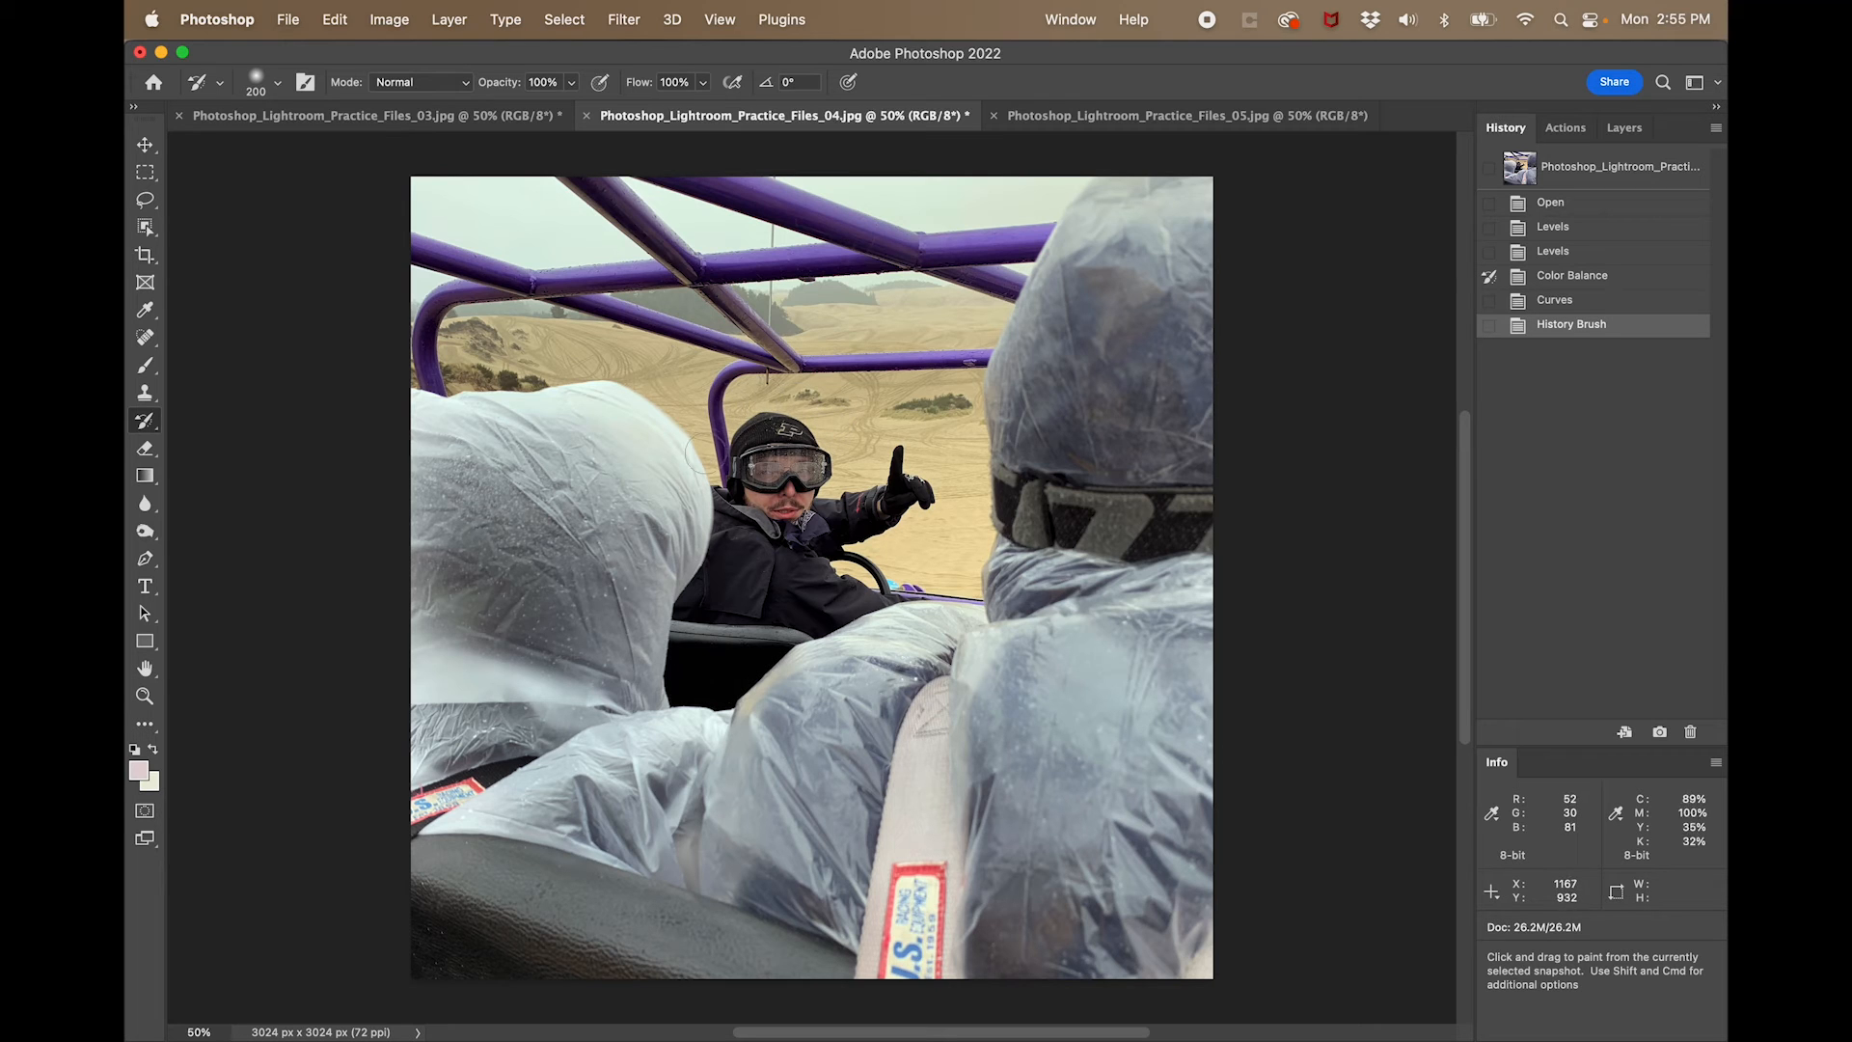
pyautogui.click(840, 324)
# - Enlarge the History Brush to 1300 and paint diagonally from the upper roll bars to the passenger in the foreground
pyautogui.press(']')
pyautogui.press(']')
pyautogui.press(']')
pyautogui.press(']')
pyautogui.press(']')
pyautogui.press(']')
pyautogui.press(']')
pyautogui.press(']')
pyautogui.press(']')
pyautogui.press(']')
pyautogui.press(']')
pyautogui.moveTo(622, 266)
pyautogui.mouseDown()
pyautogui.moveTo(993, 246)
pyautogui.moveTo(1196, 618)
pyautogui.moveTo(1158, 1013)
pyautogui.mouseUp()
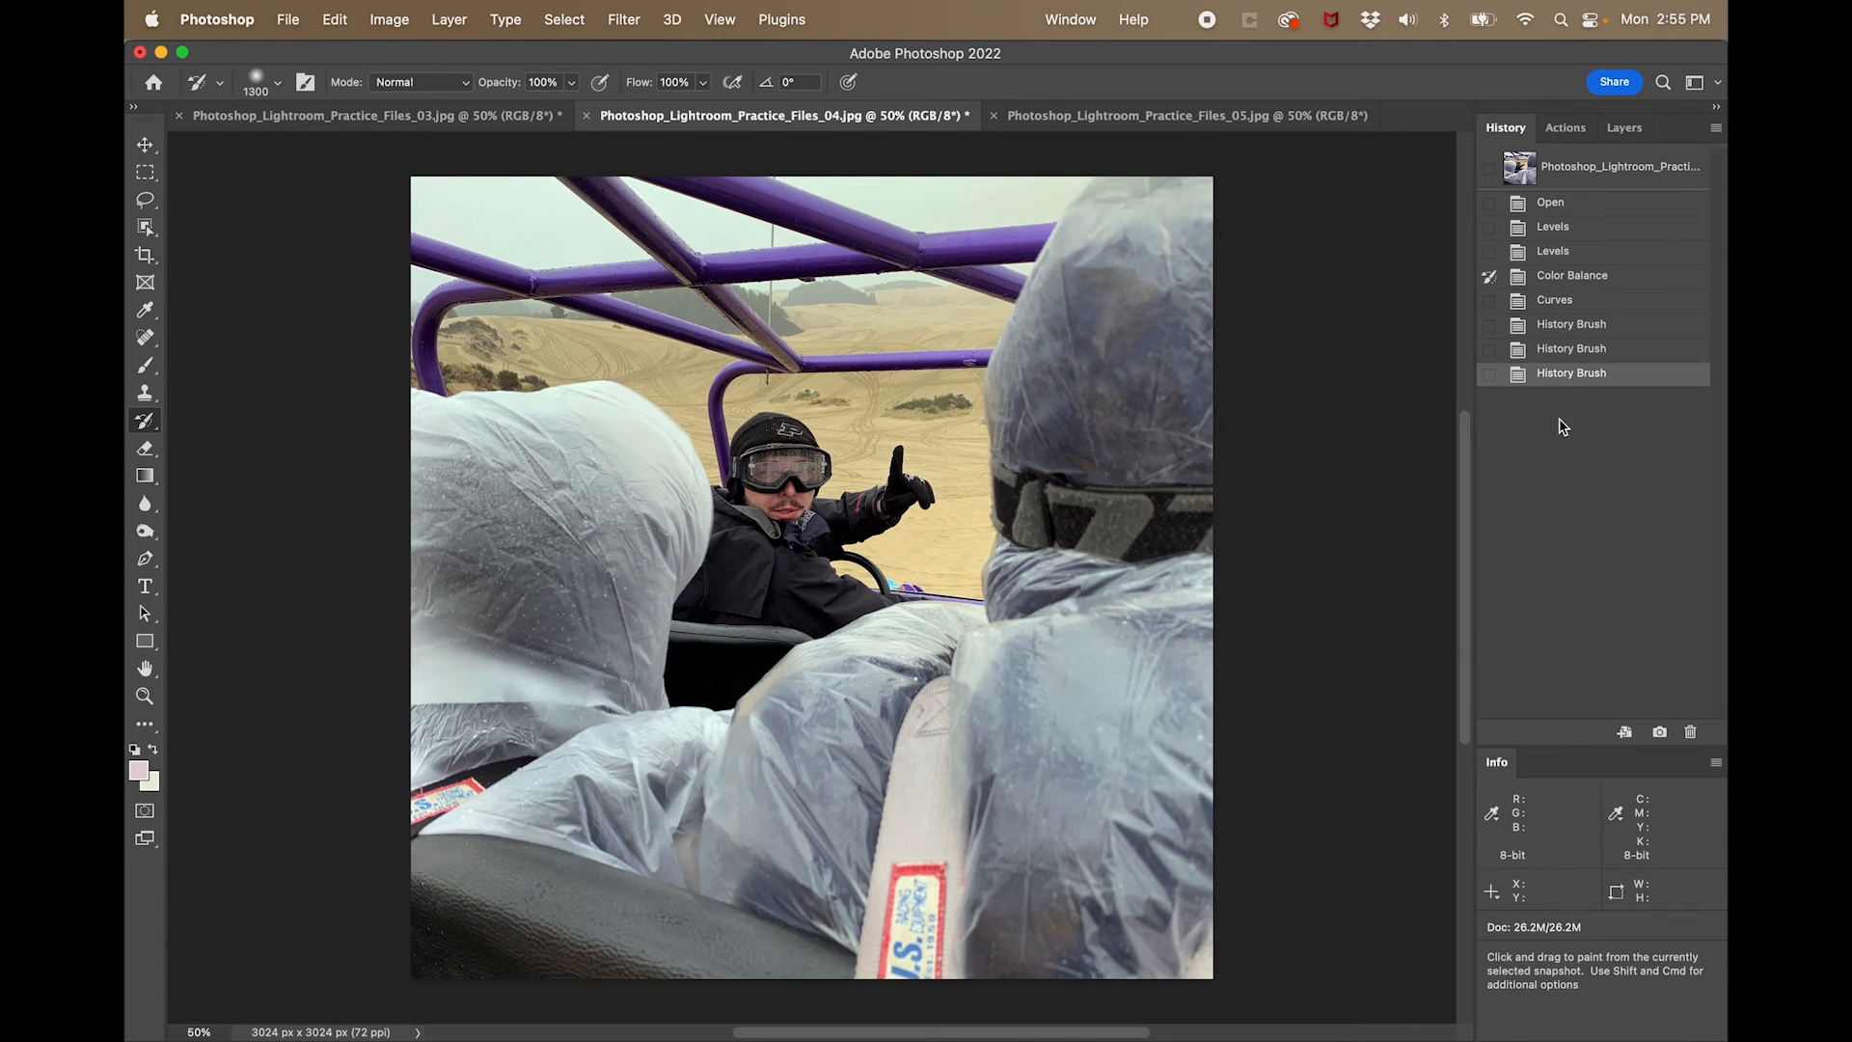
# - Compare the Open, Curves and last History Brush states of the dune buggy photo, ending on the last History Brush
pyautogui.click(1573, 205)
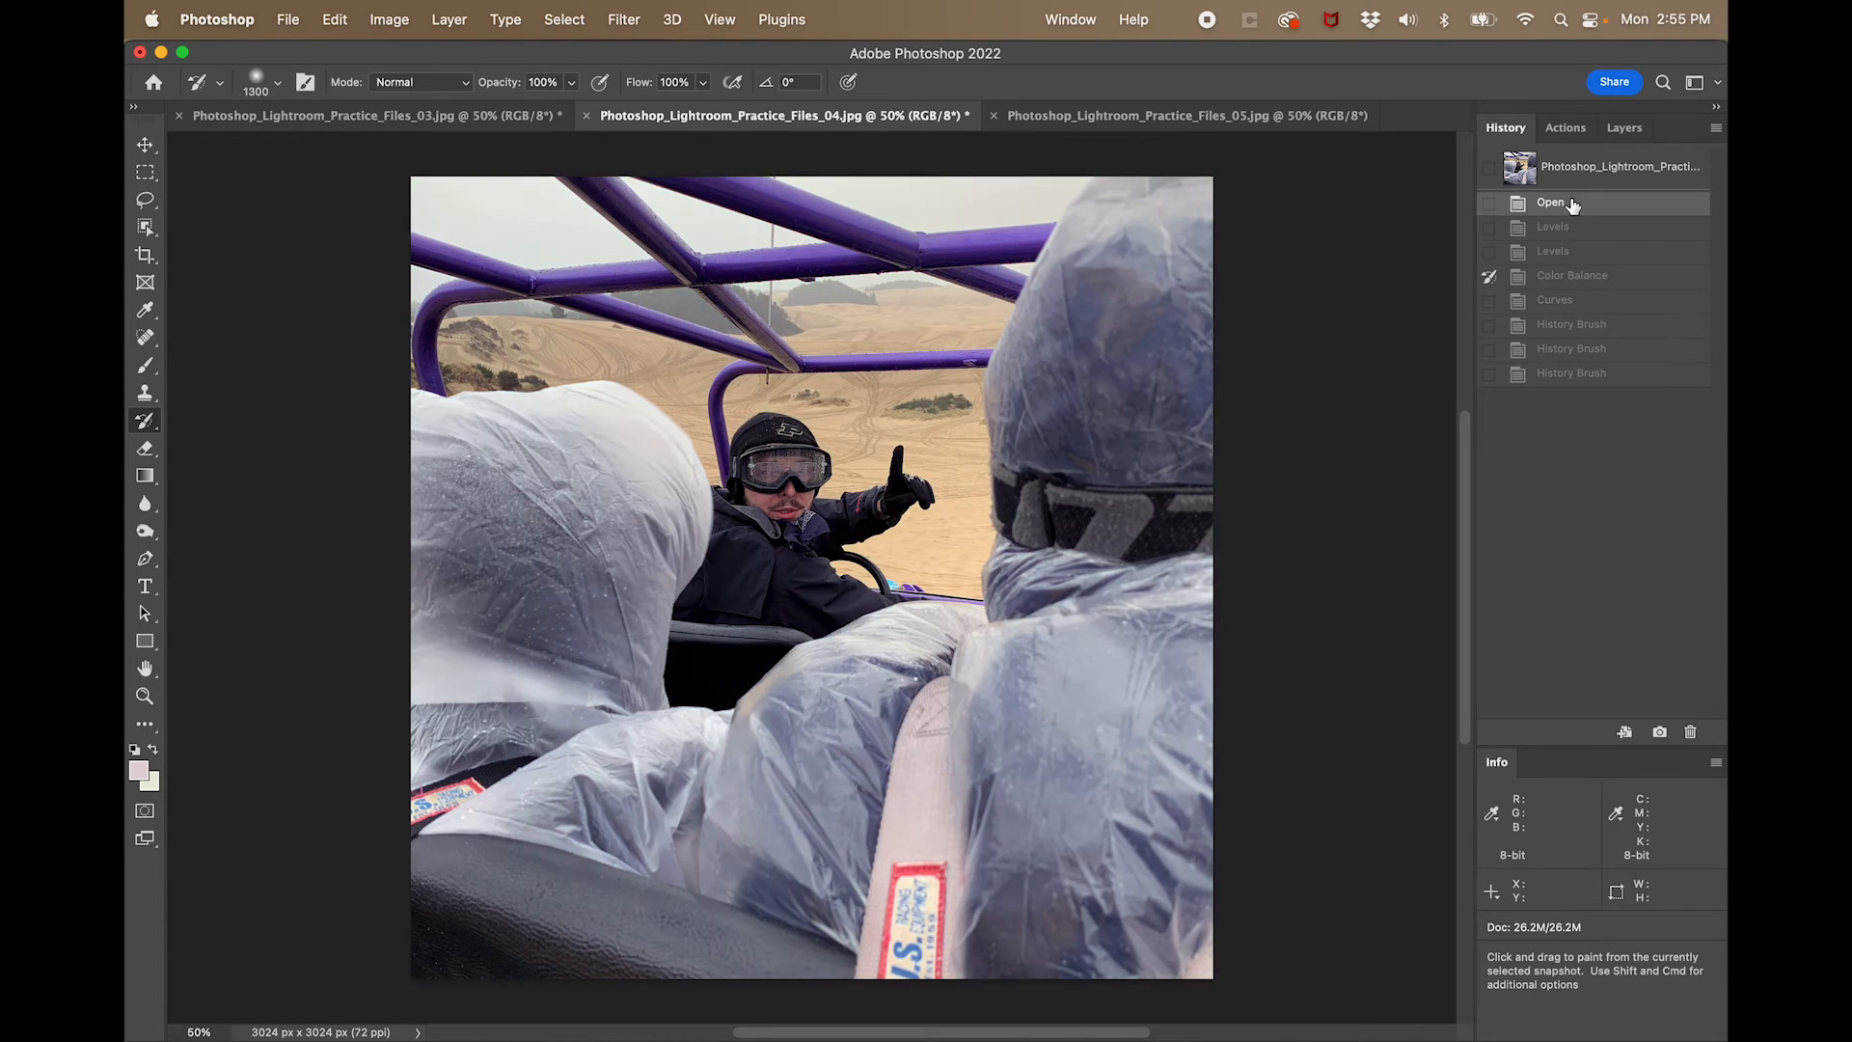
pyautogui.click(1577, 303)
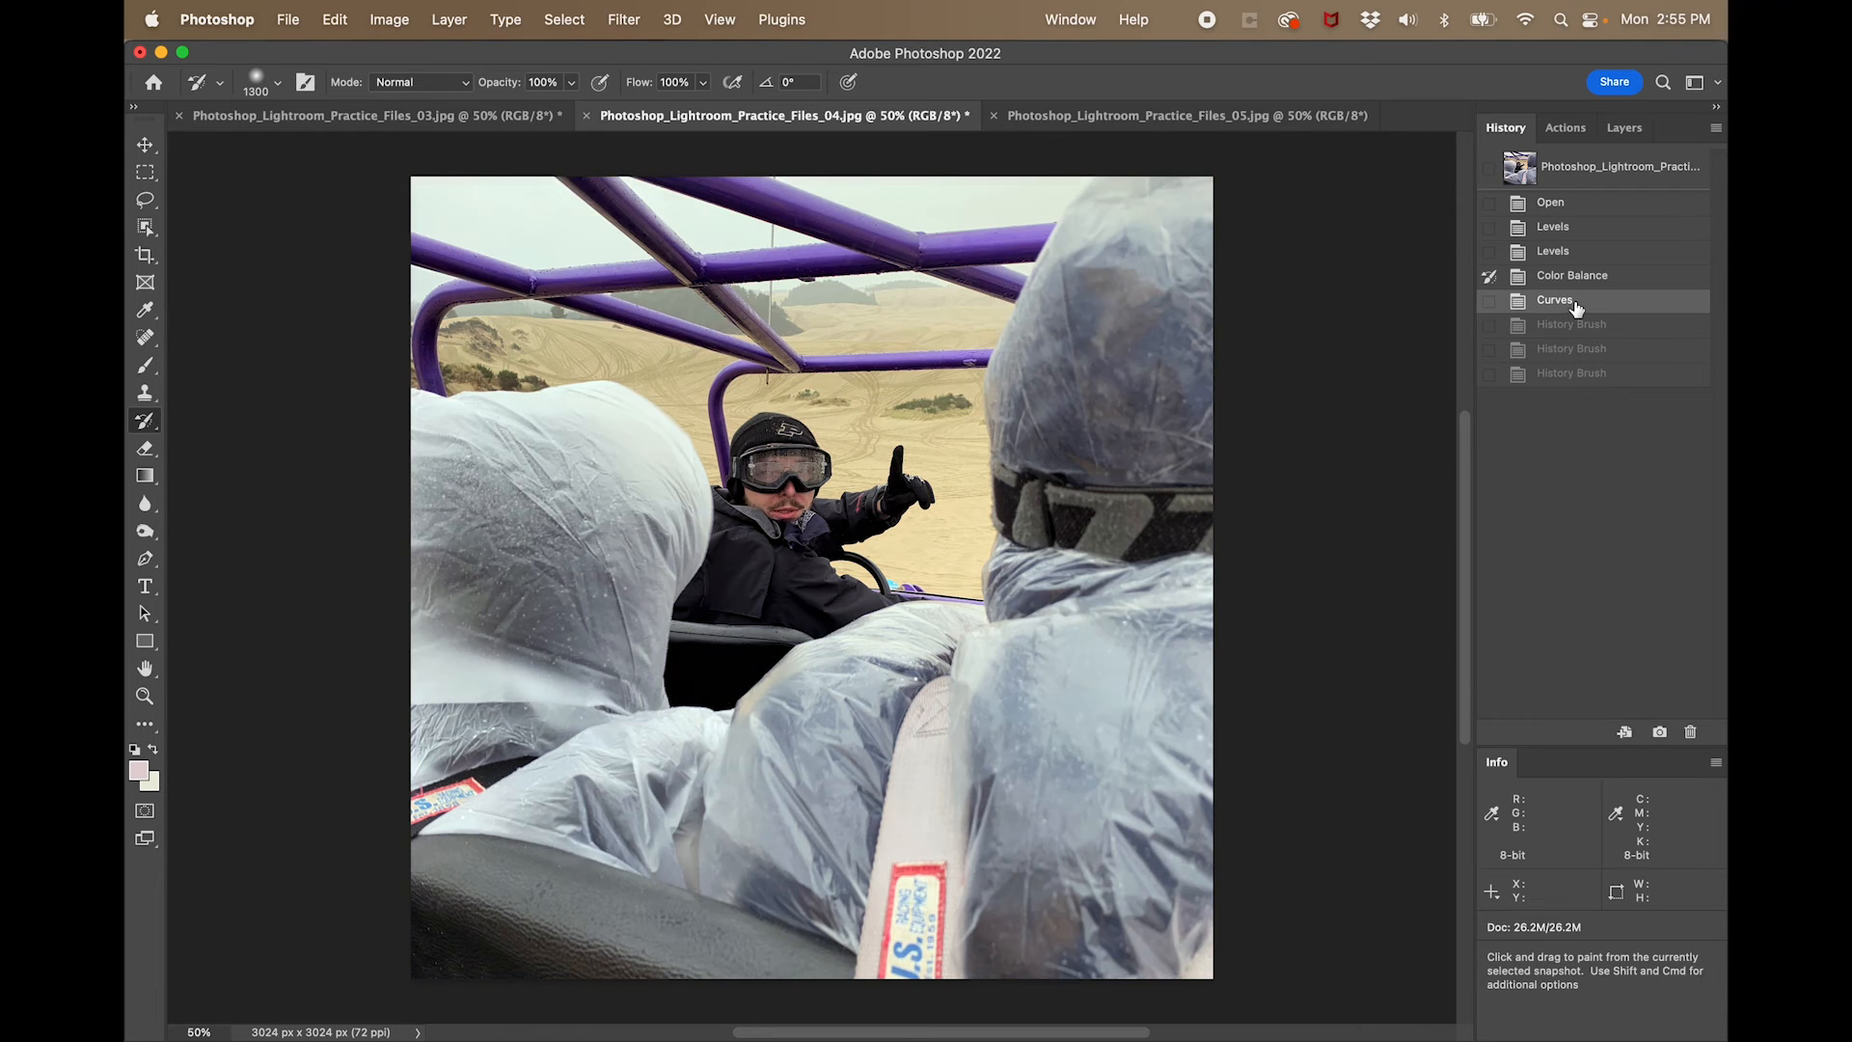
pyautogui.click(1582, 379)
pyautogui.click(1558, 211)
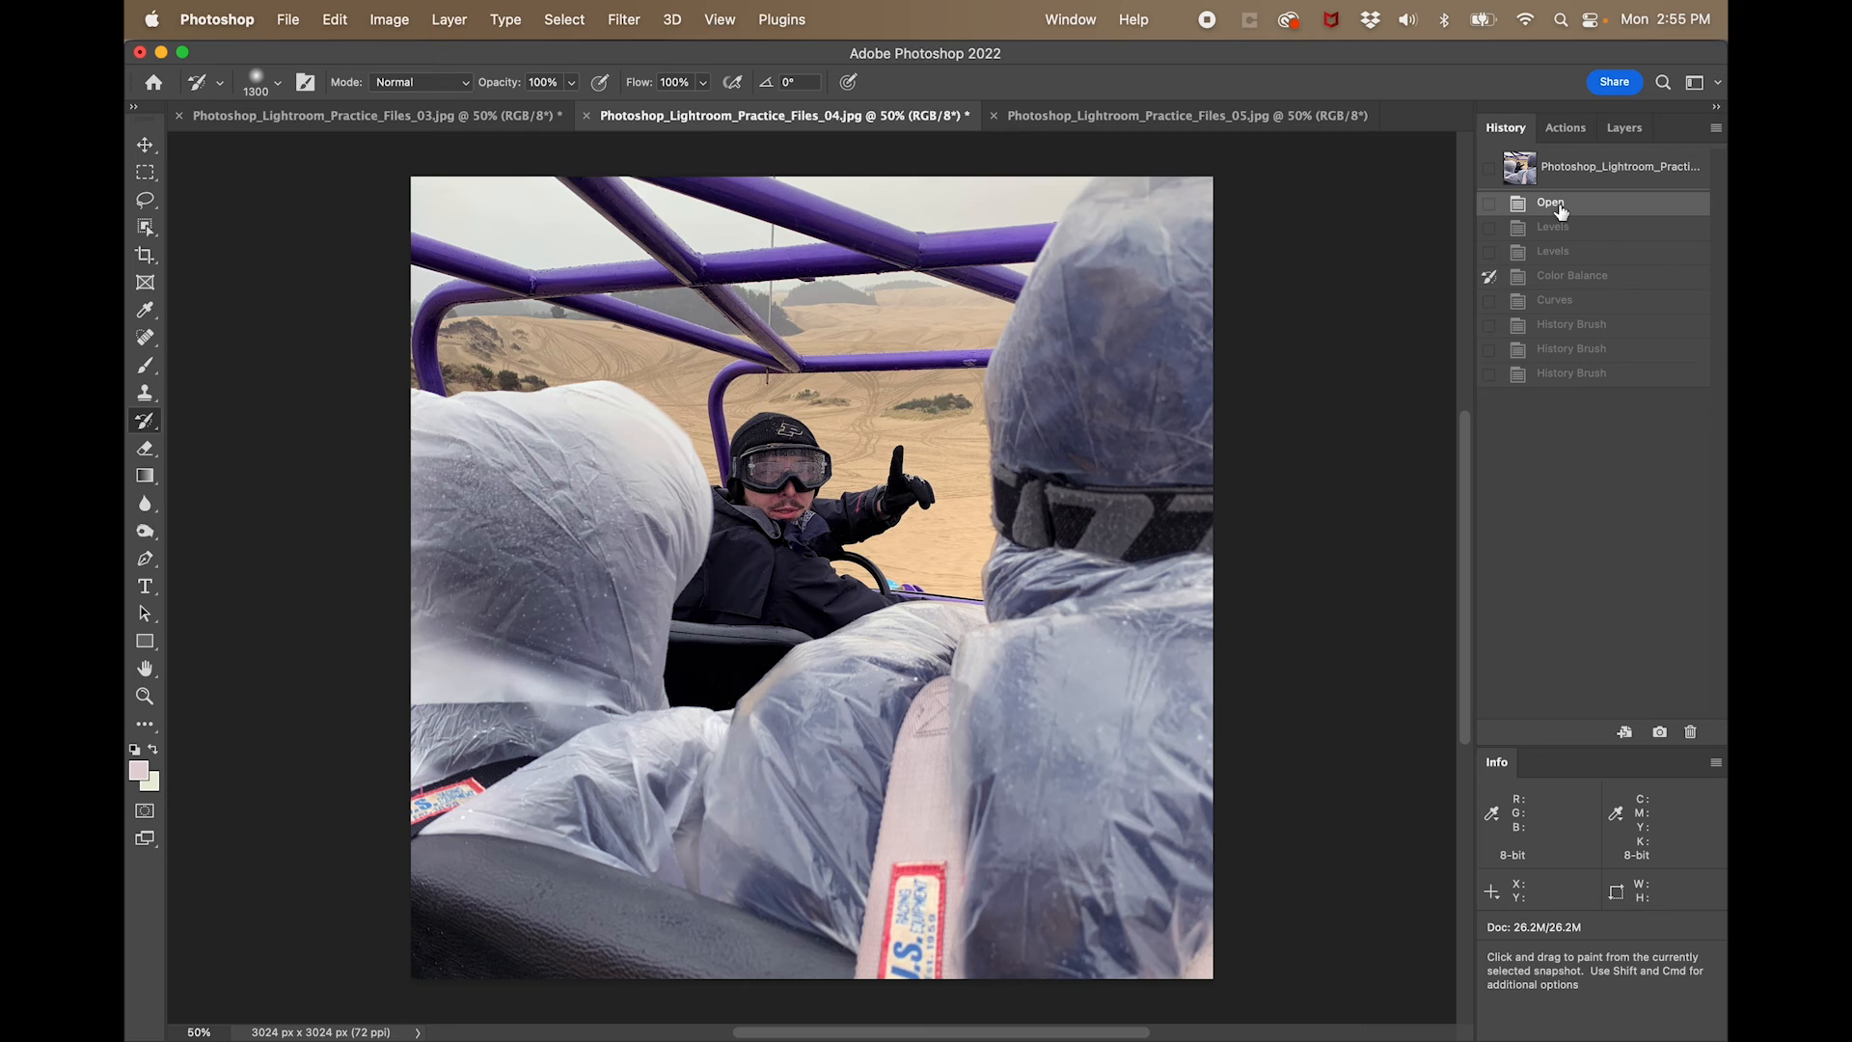
pyautogui.click(1571, 376)
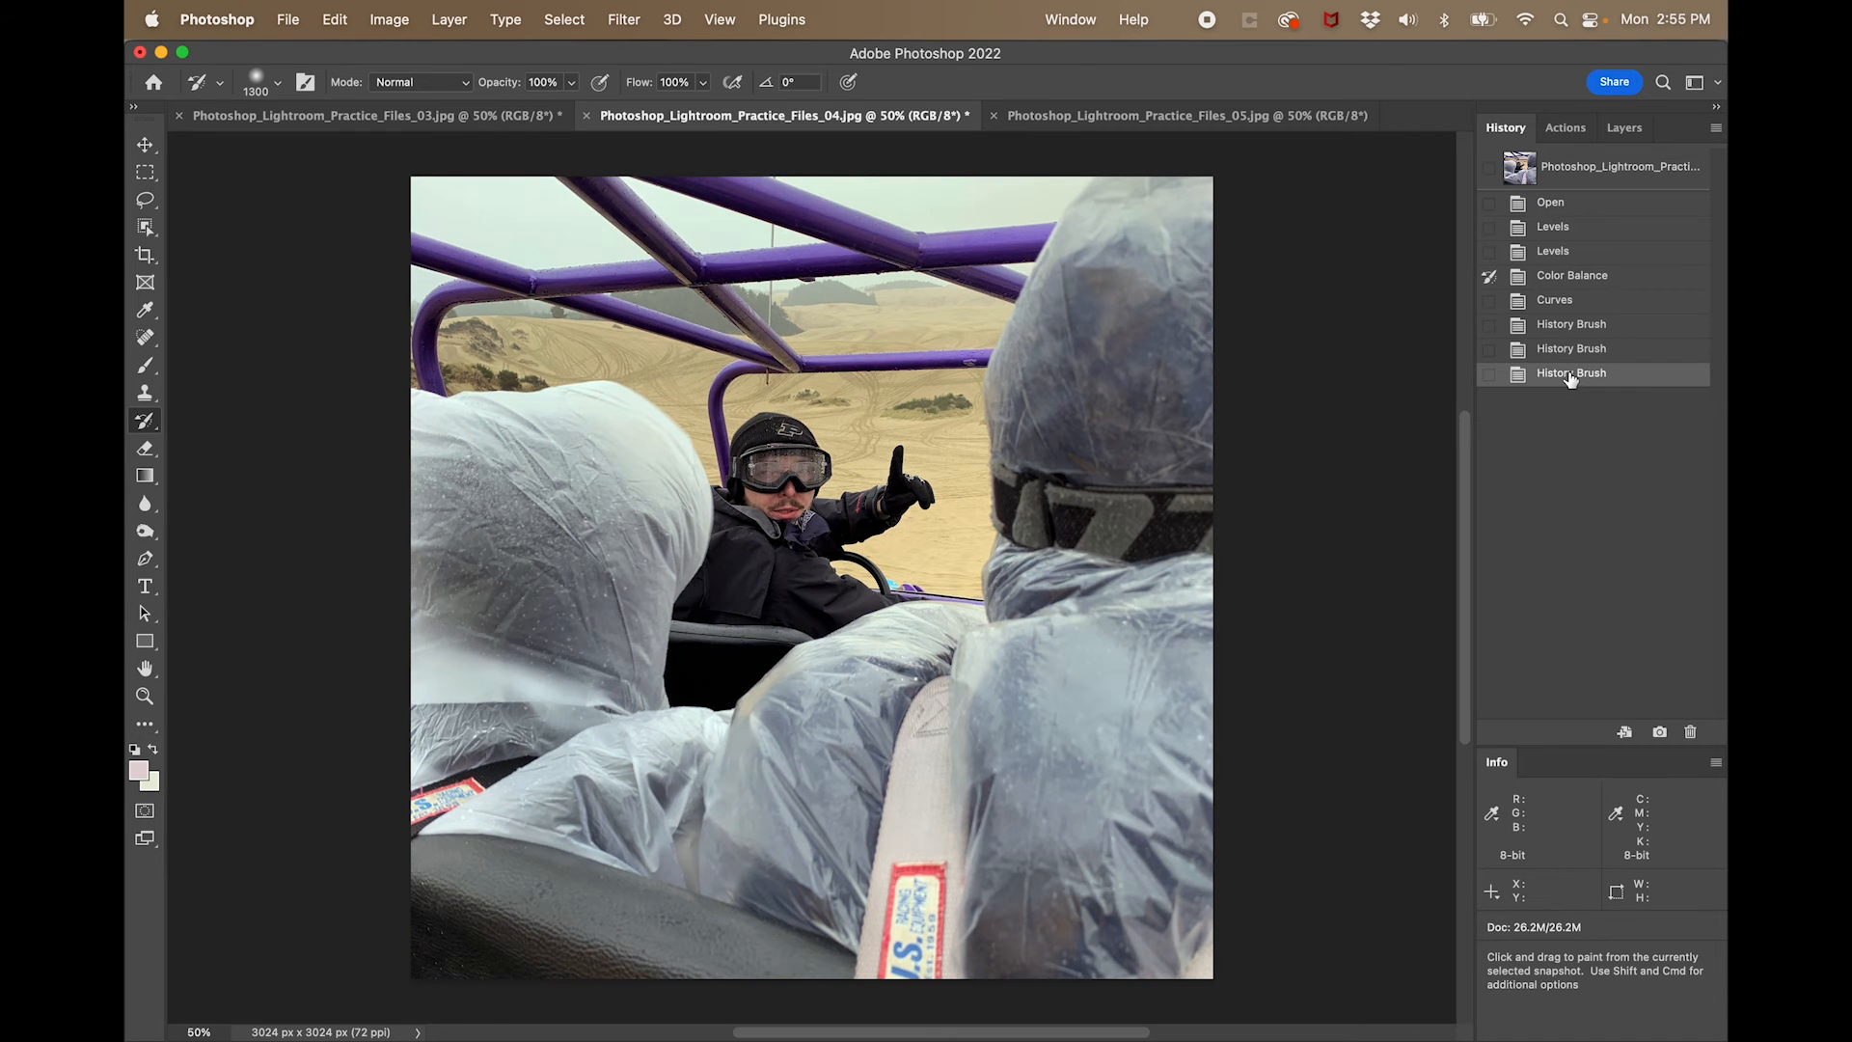
# - Brighten the dune buggy photo with Levels by setting the RGB white input to 238, and compare it with the Open state
pyautogui.press('super+l')
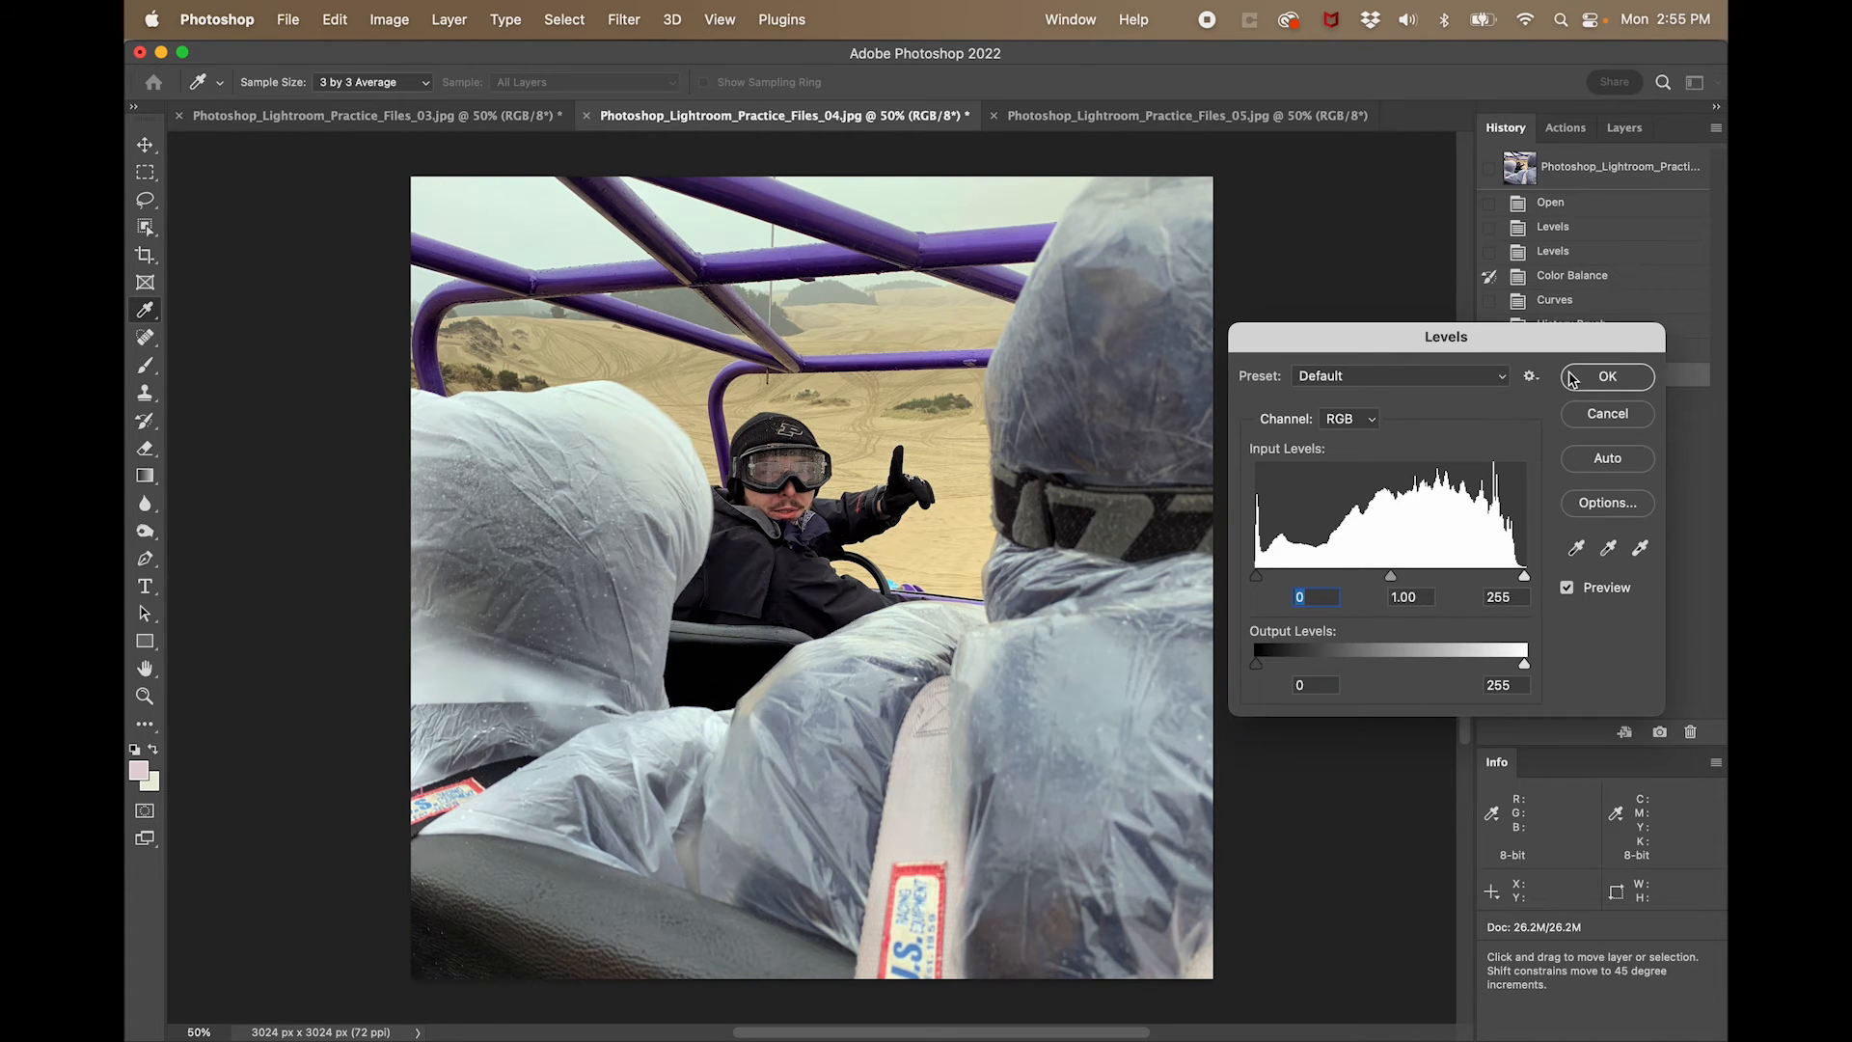
pyautogui.moveTo(1525, 576); pyautogui.dragTo(1518, 576)
pyautogui.click(1518, 577)
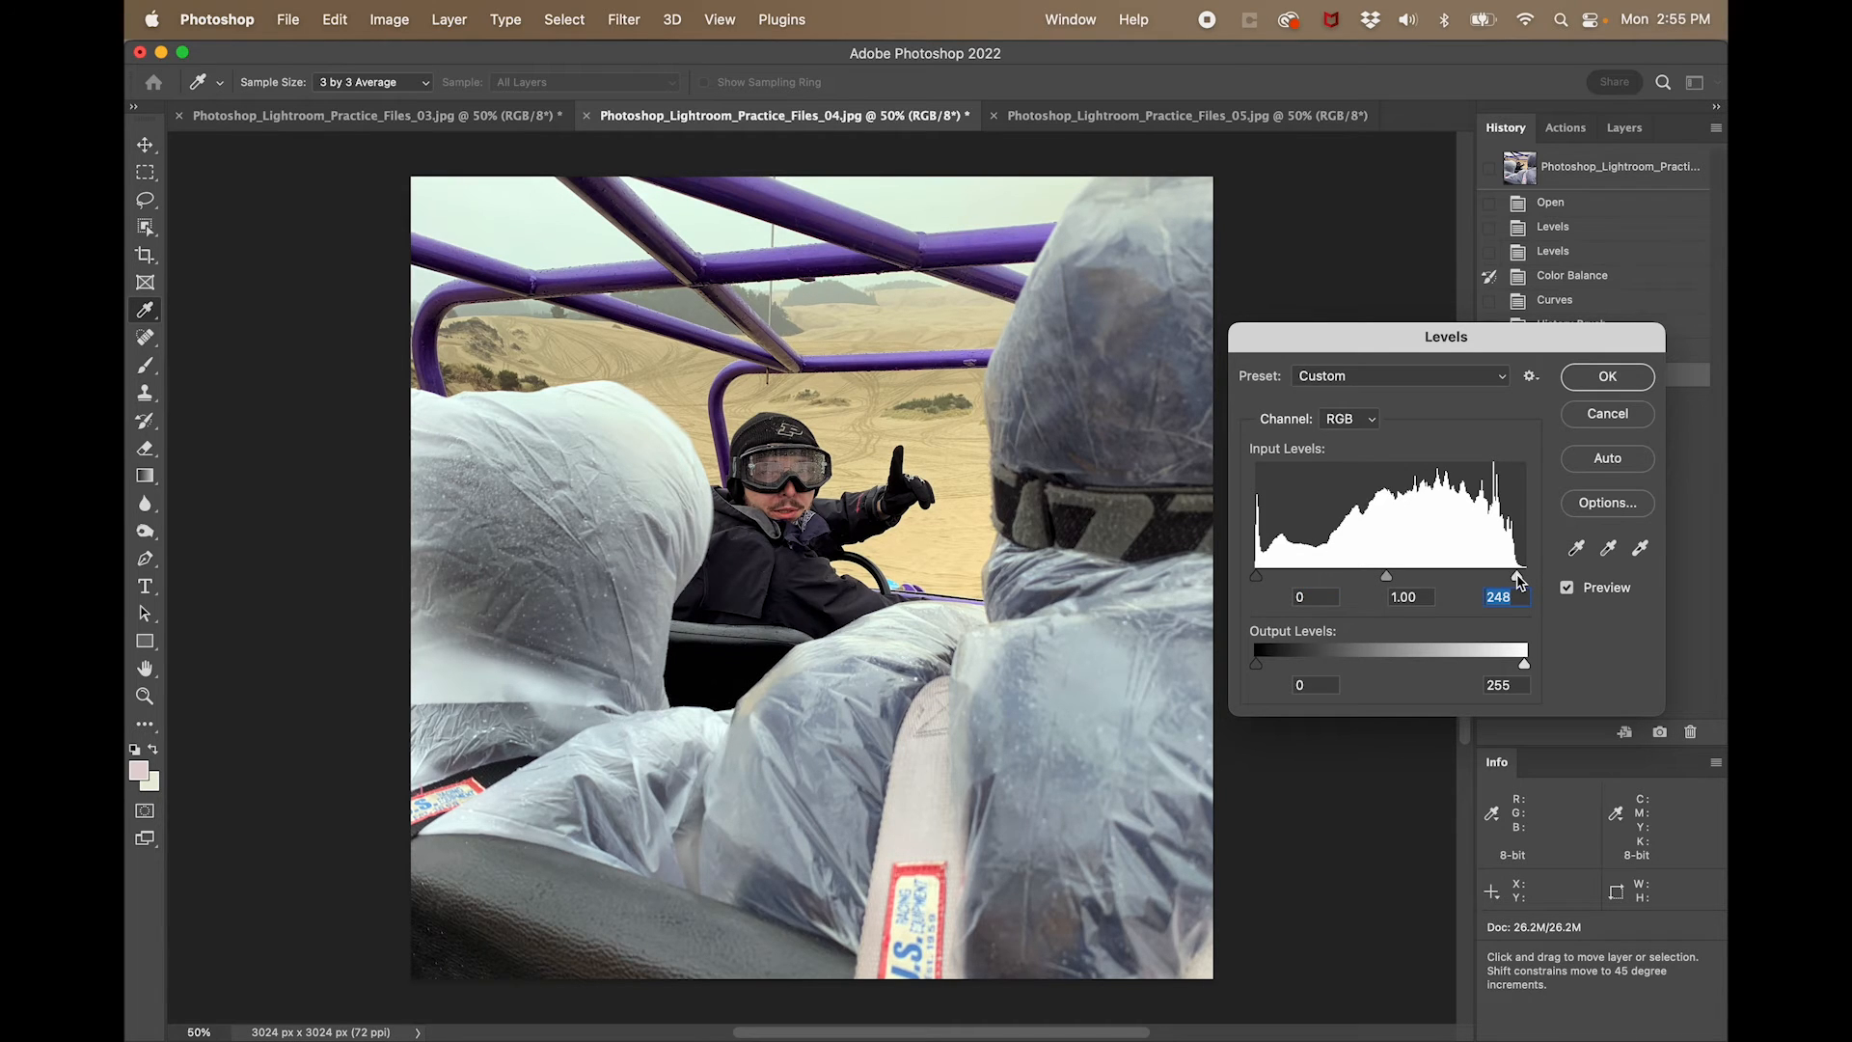
pyautogui.moveTo(1518, 577); pyautogui.dragTo(1544, 589)
pyautogui.moveTo(1518, 584); pyautogui.dragTo(1512, 583)
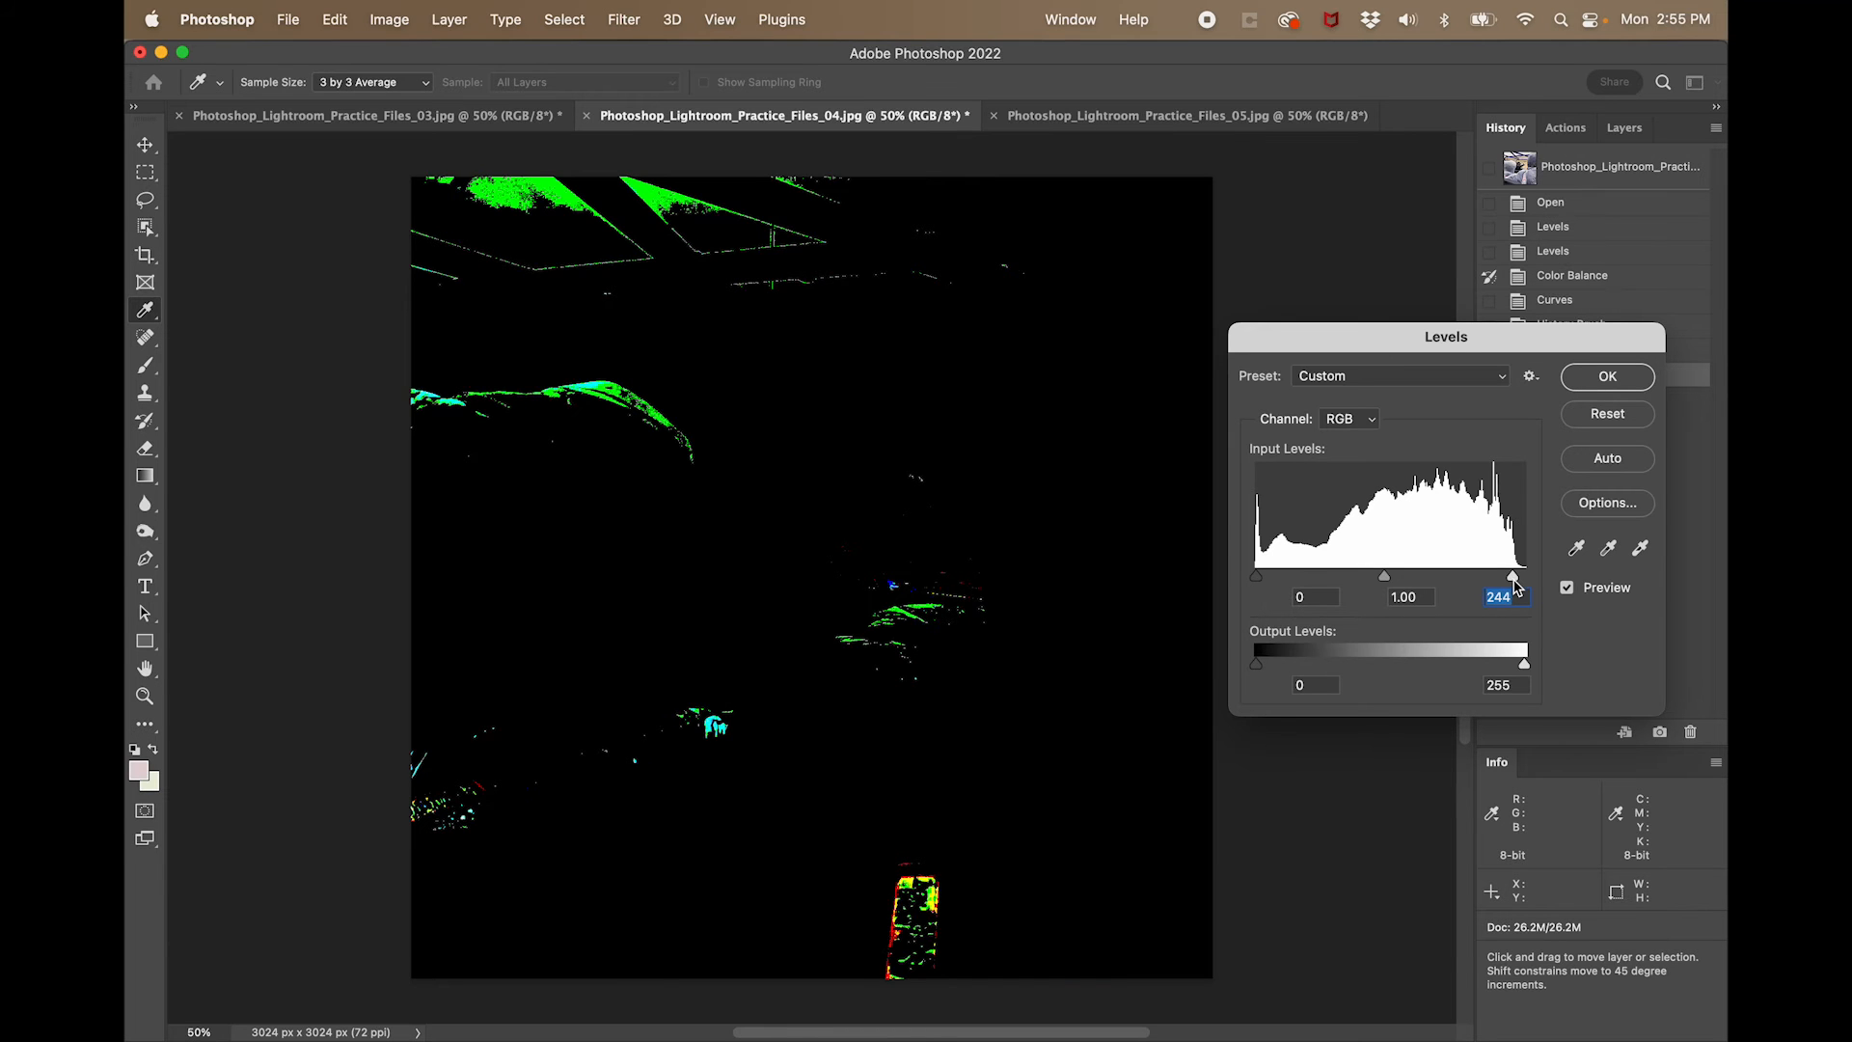
pyautogui.moveTo(1513, 581); pyautogui.dragTo(1514, 581)
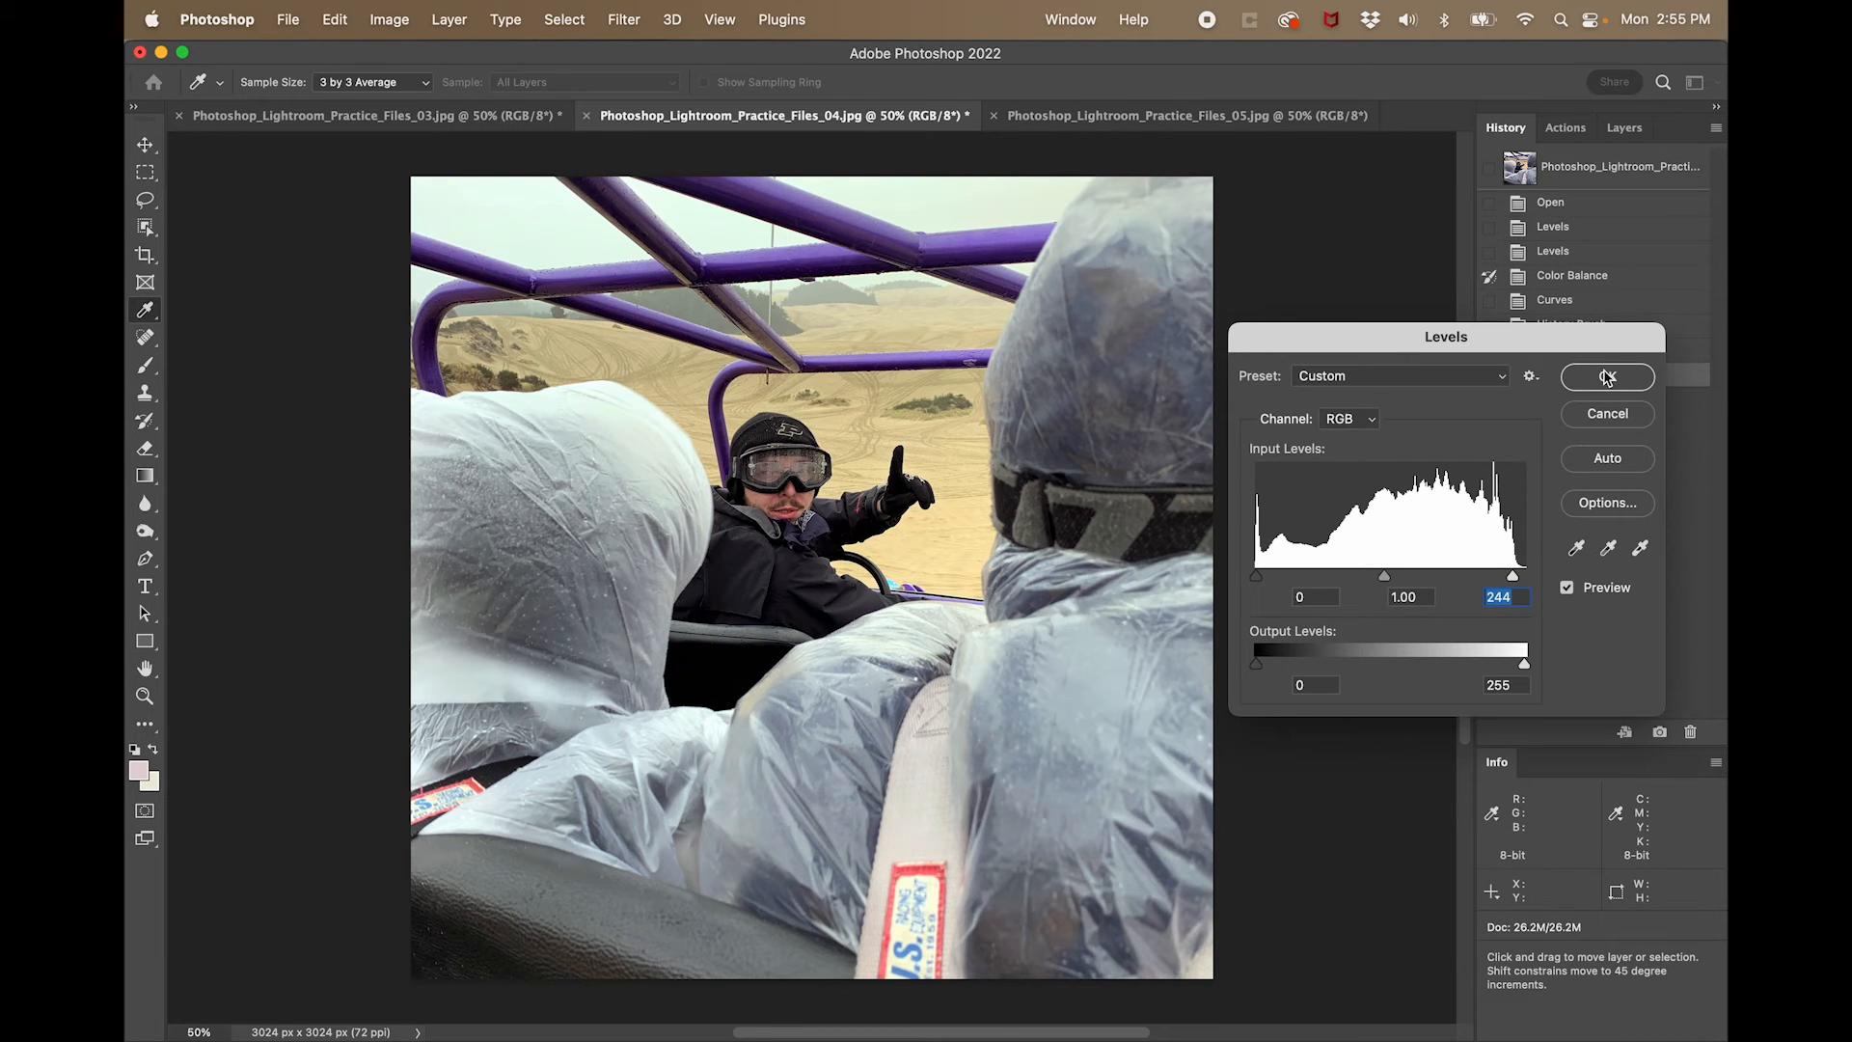
pyautogui.moveTo(1512, 577); pyautogui.dragTo(1507, 578)
pyautogui.click(1585, 378)
pyautogui.click(1549, 205)
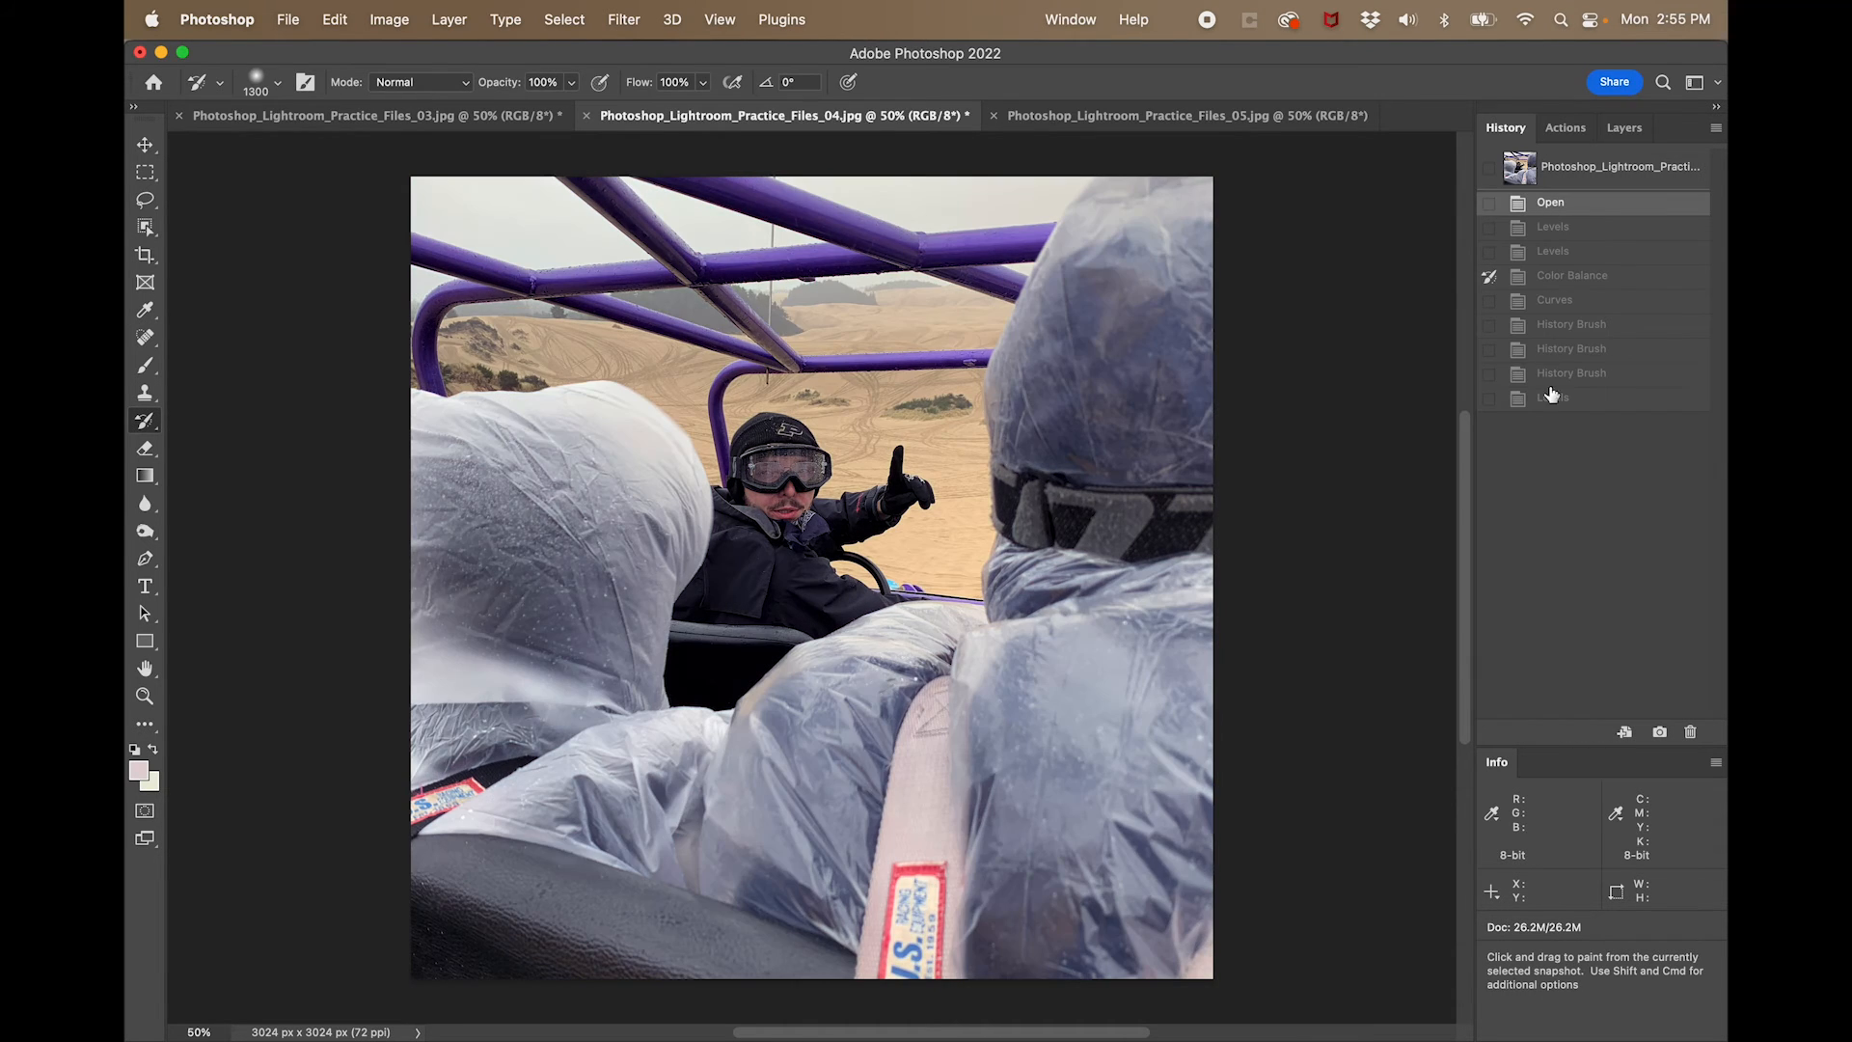
pyautogui.click(1553, 401)
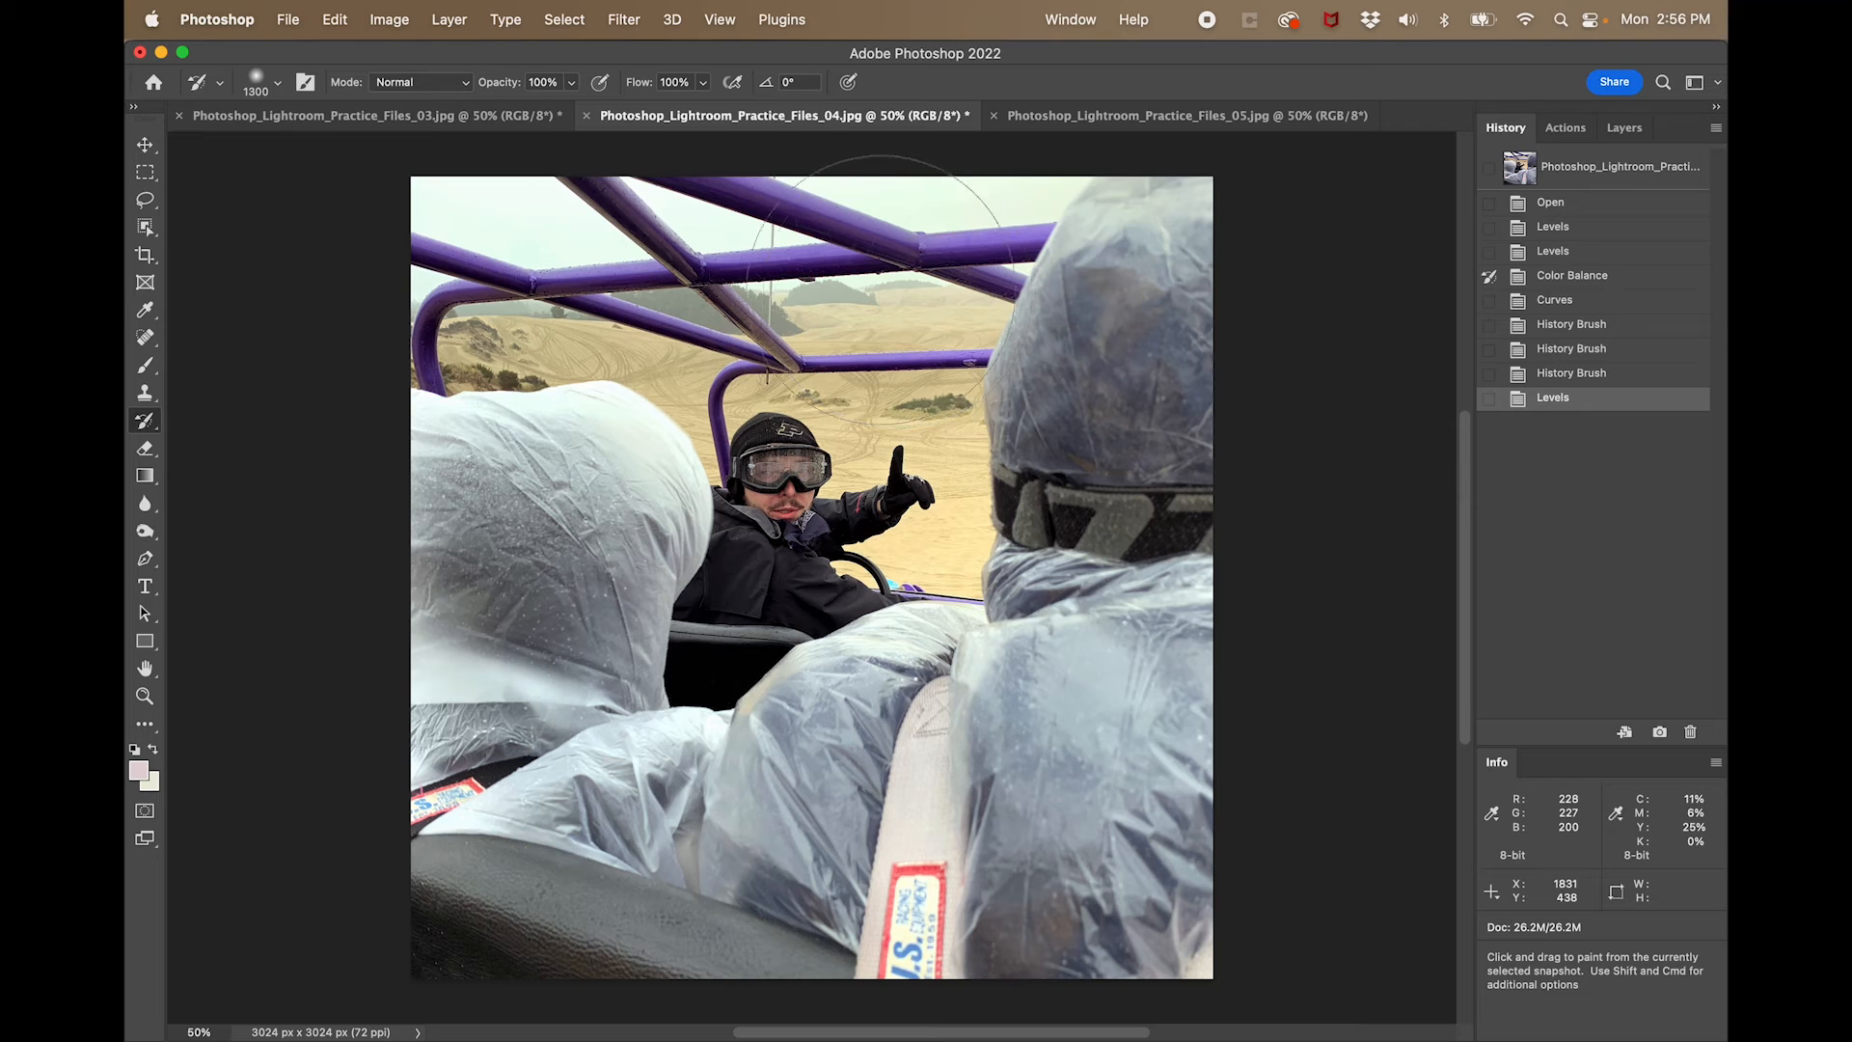
# - Straighten the horizon of Photoshop_Lightroom_Practice_Files_05.jpg by rotating the crop about -4°, and compare it with the Open state
pyautogui.click(1155, 123)
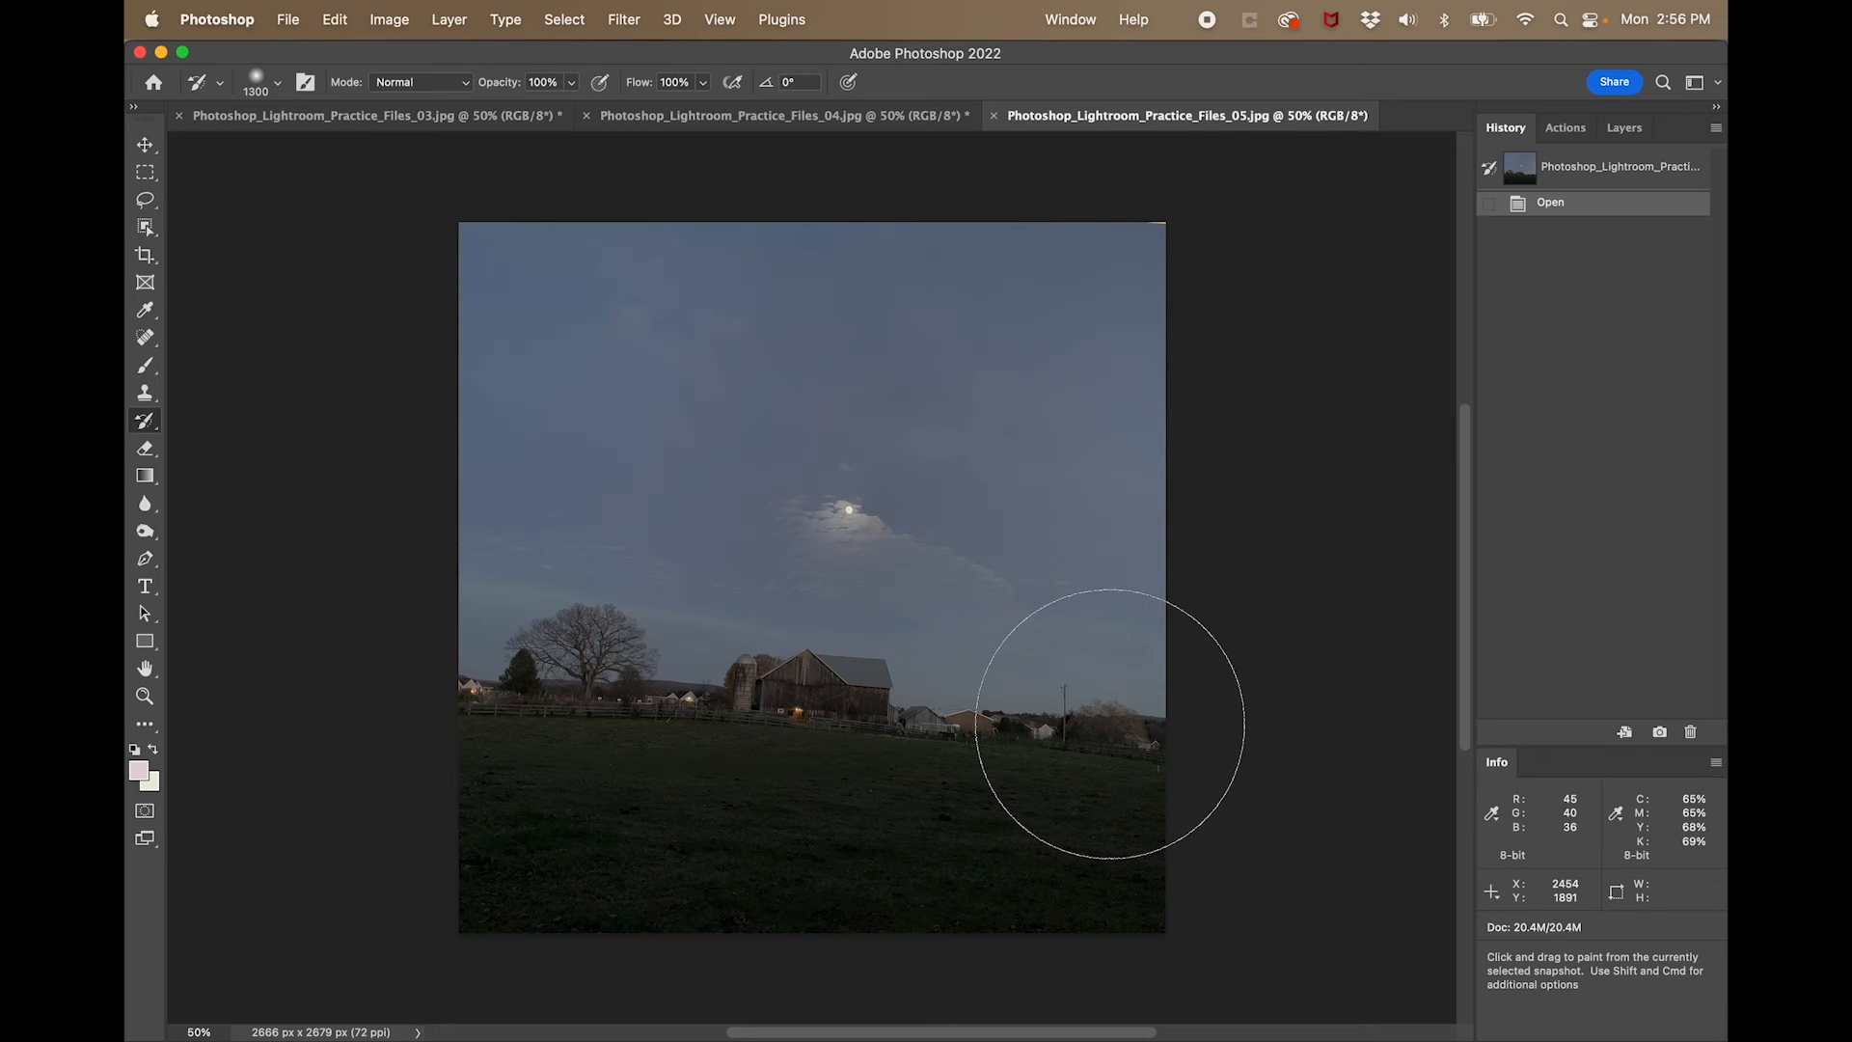
pyautogui.click(145, 255)
pyautogui.moveTo(439, 208); pyautogui.dragTo(413, 238)
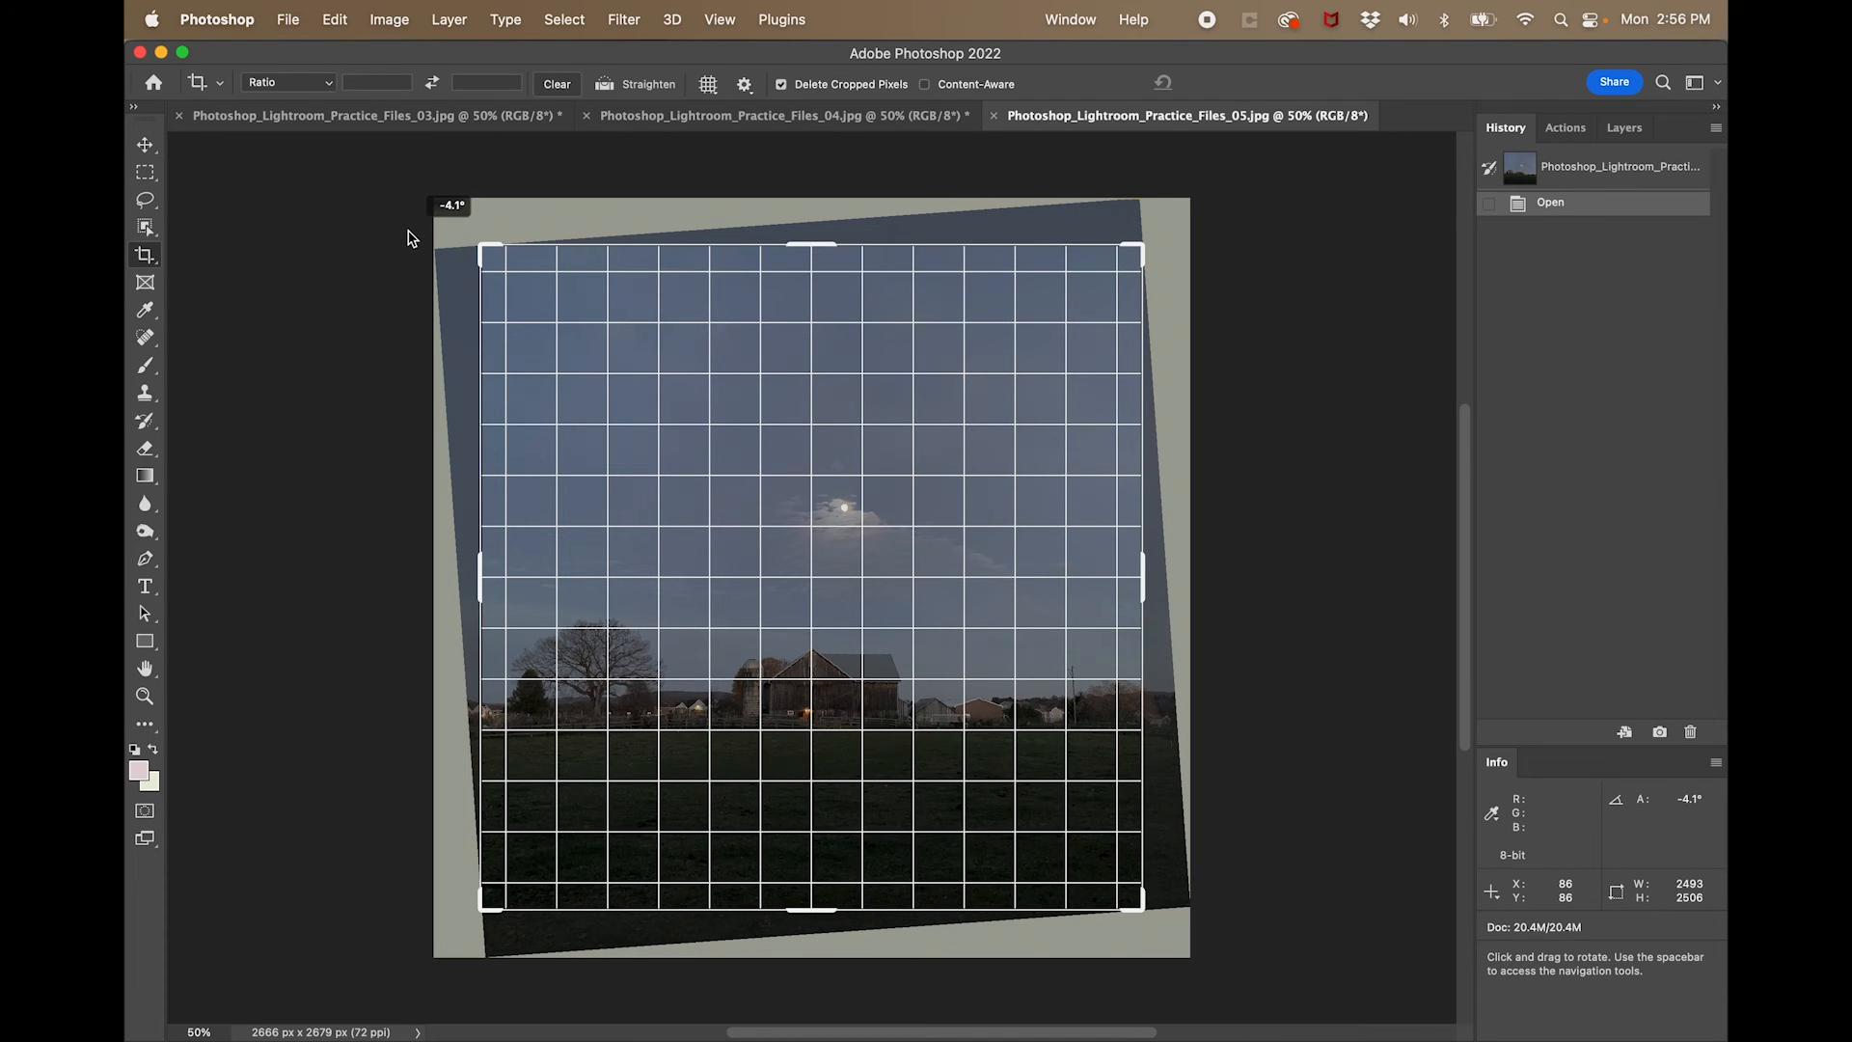
pyautogui.moveTo(413, 238); pyautogui.dragTo(406, 235)
pyautogui.press('Return')
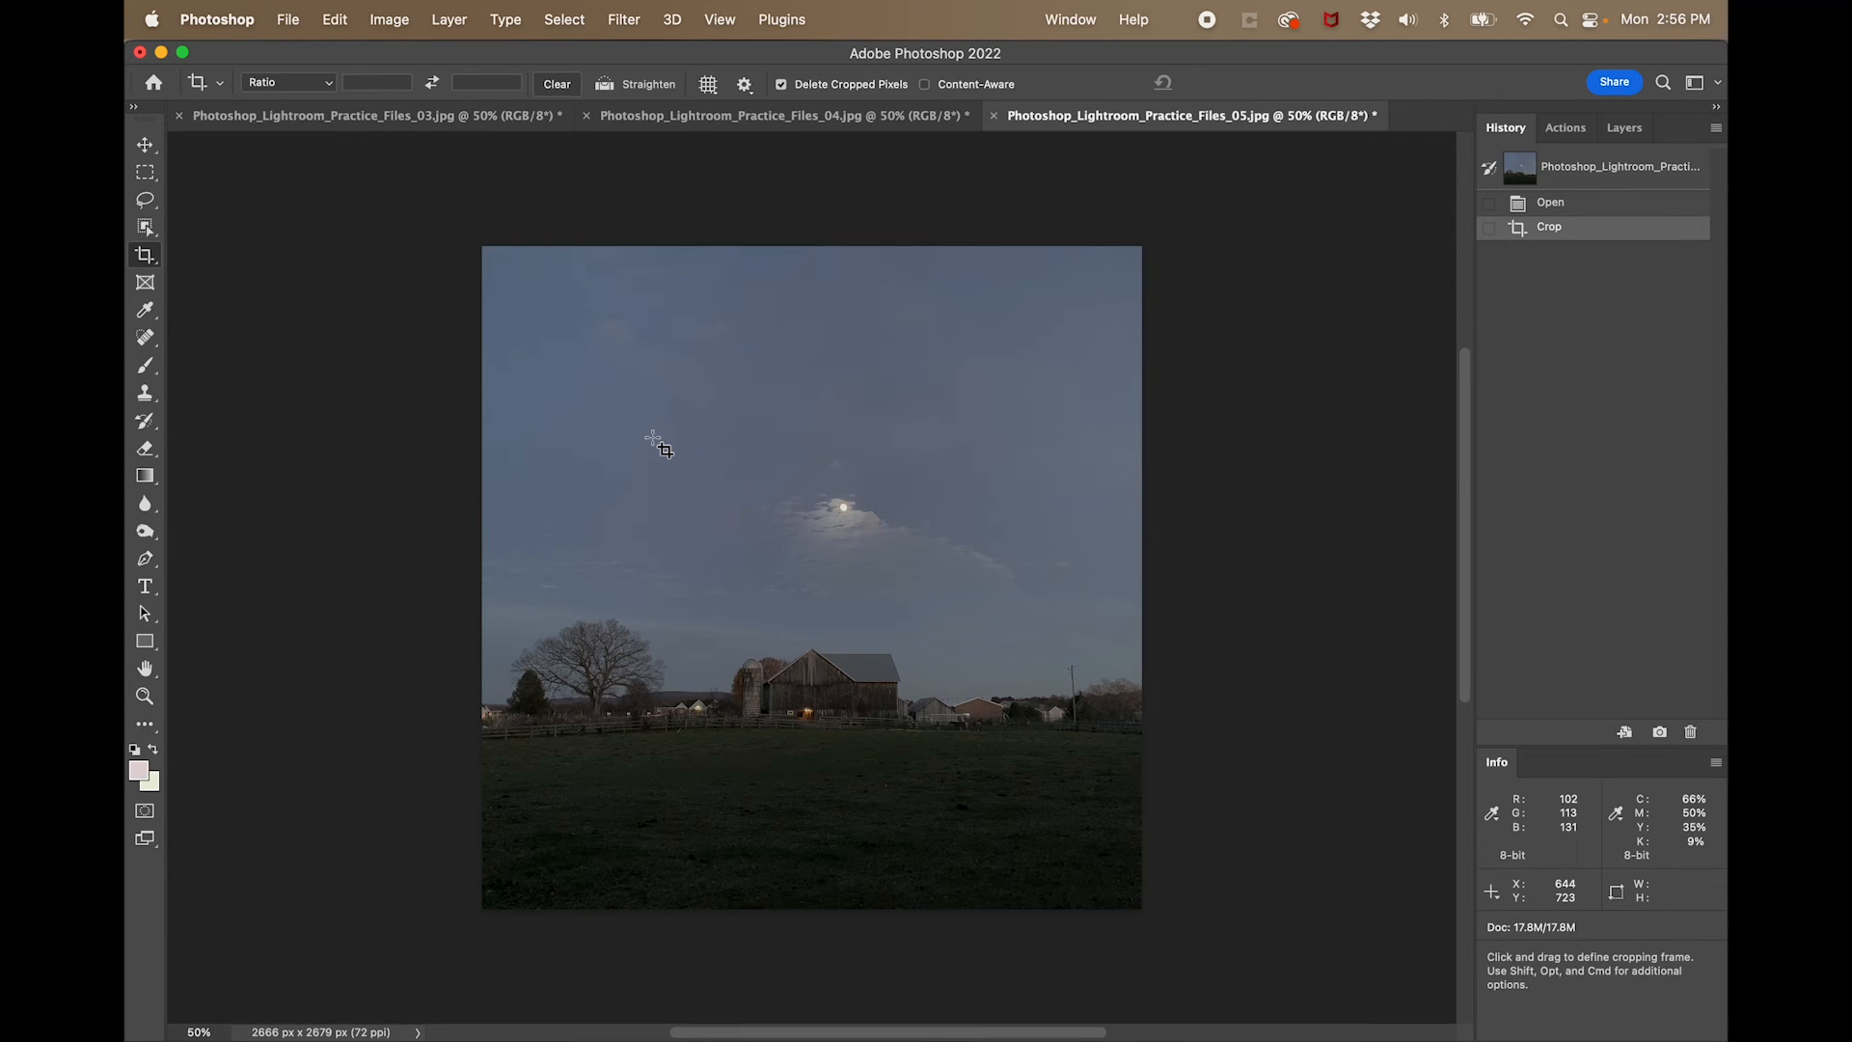
pyautogui.click(1558, 203)
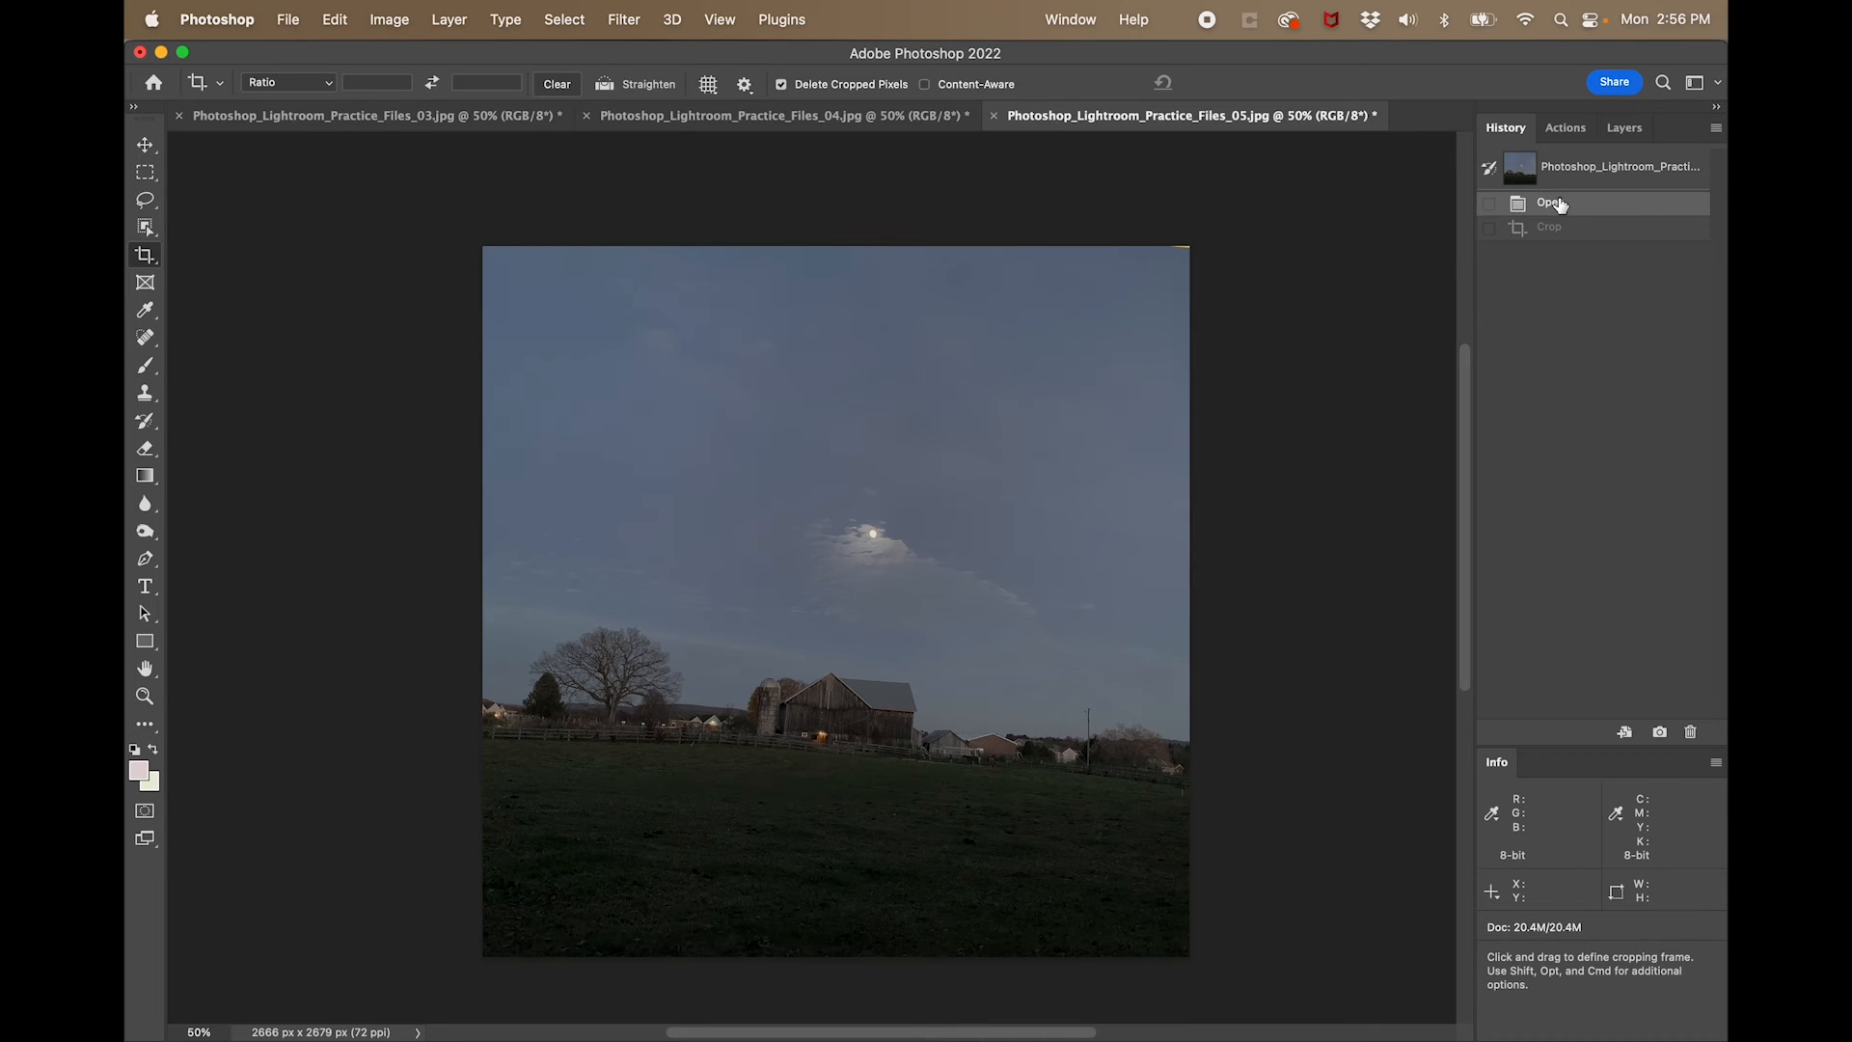
pyautogui.click(1562, 227)
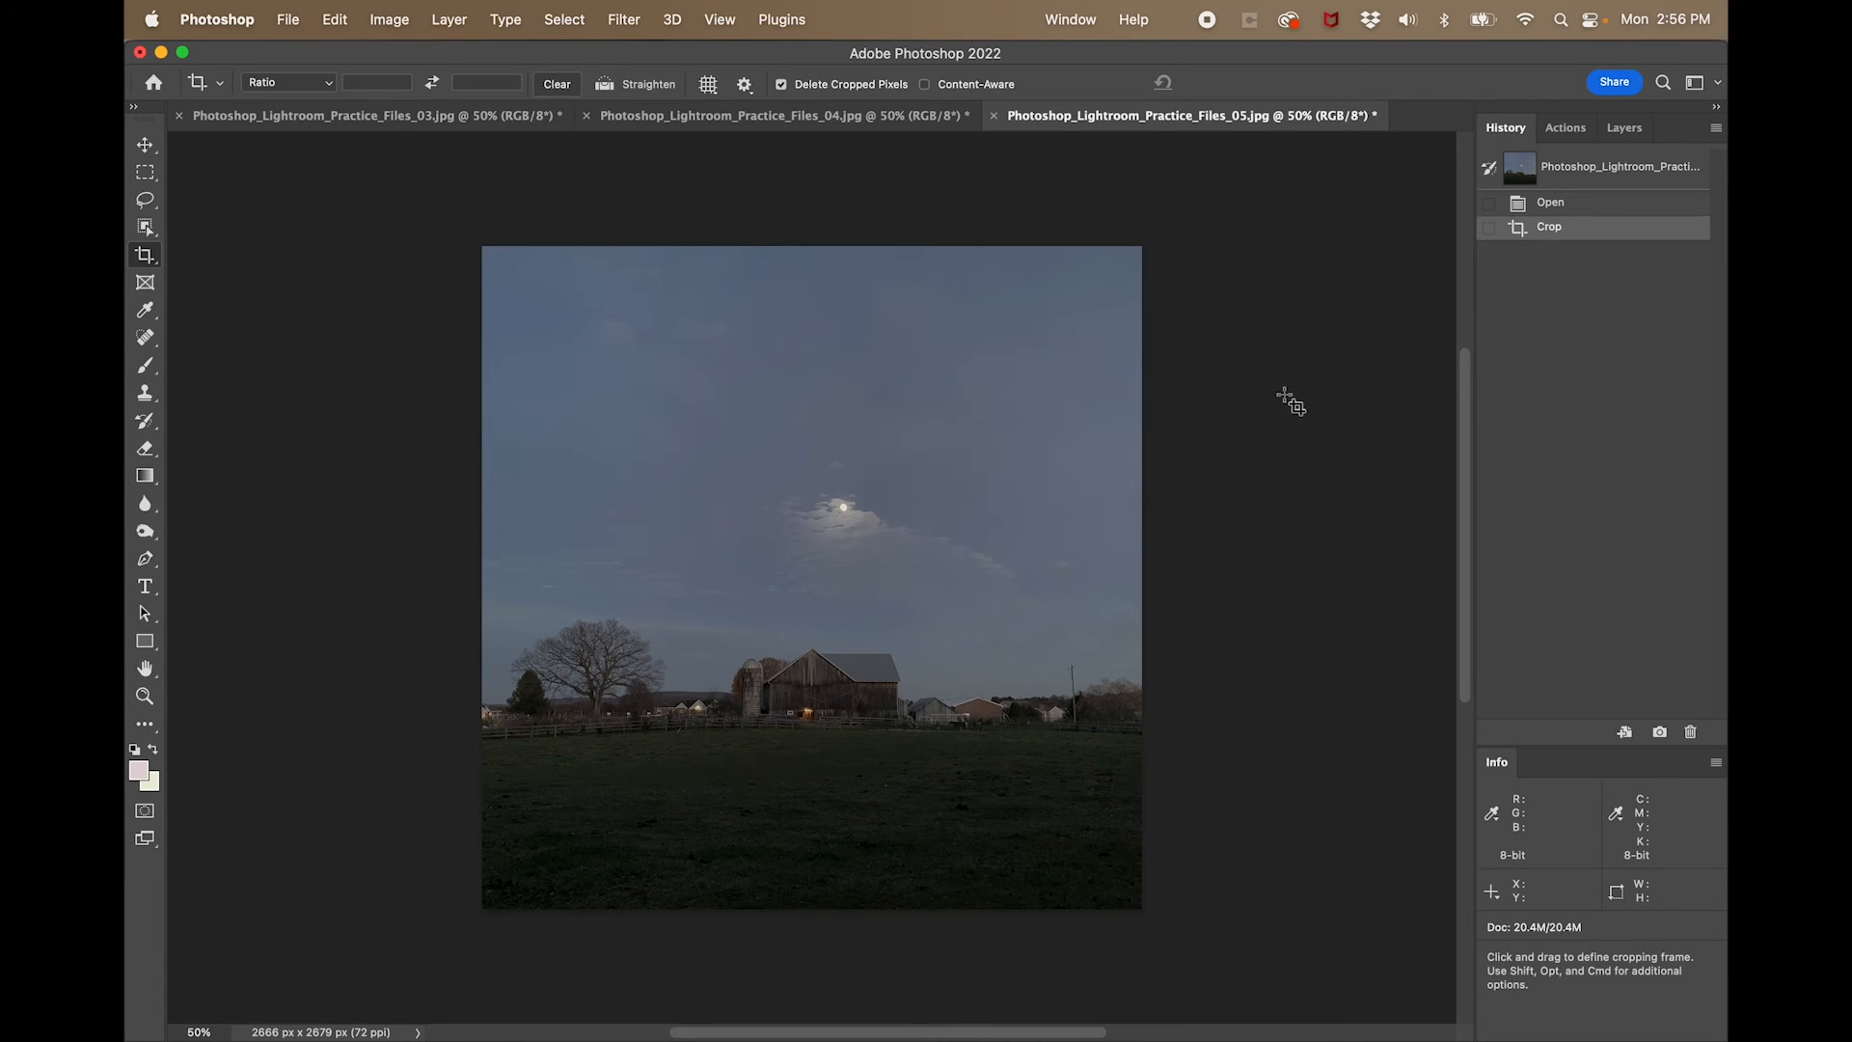
# - Brighten the barn photo with Levels by setting the RGB white input to 186
pyautogui.press('super+l')
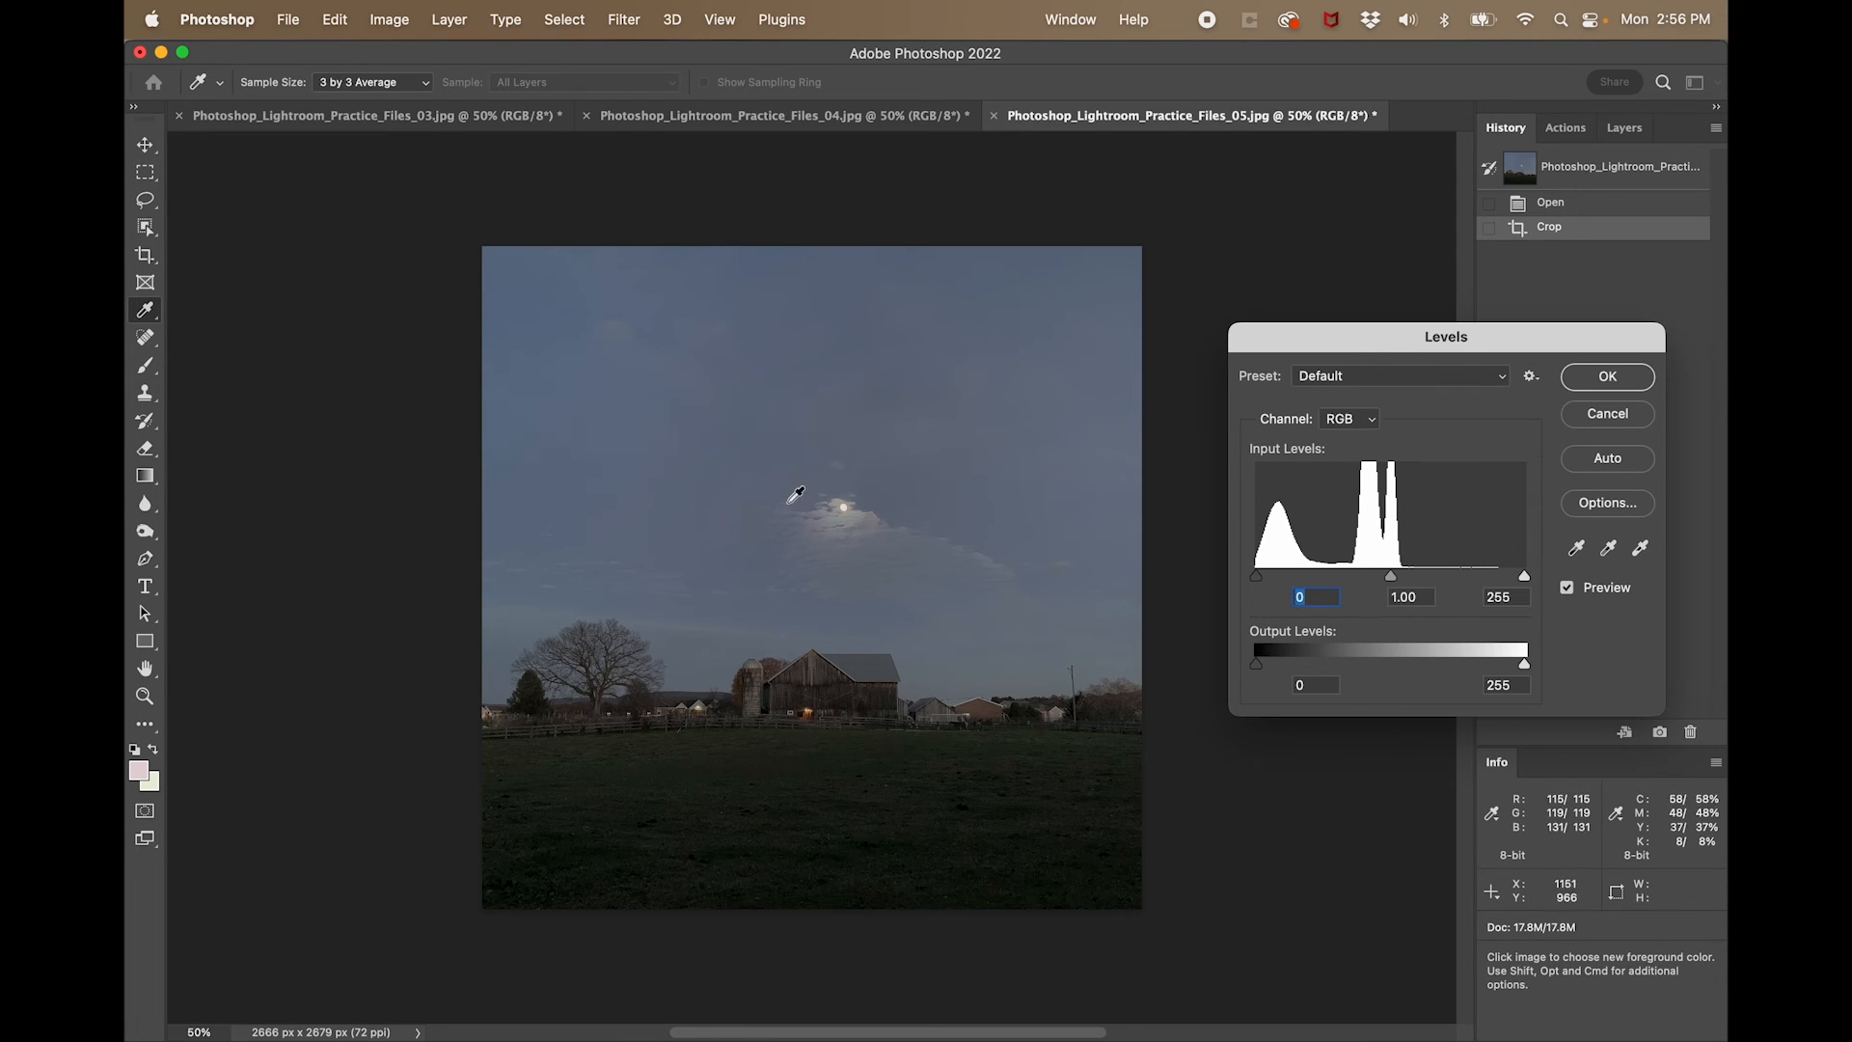
pyautogui.moveTo(1524, 576); pyautogui.dragTo(1412, 584)
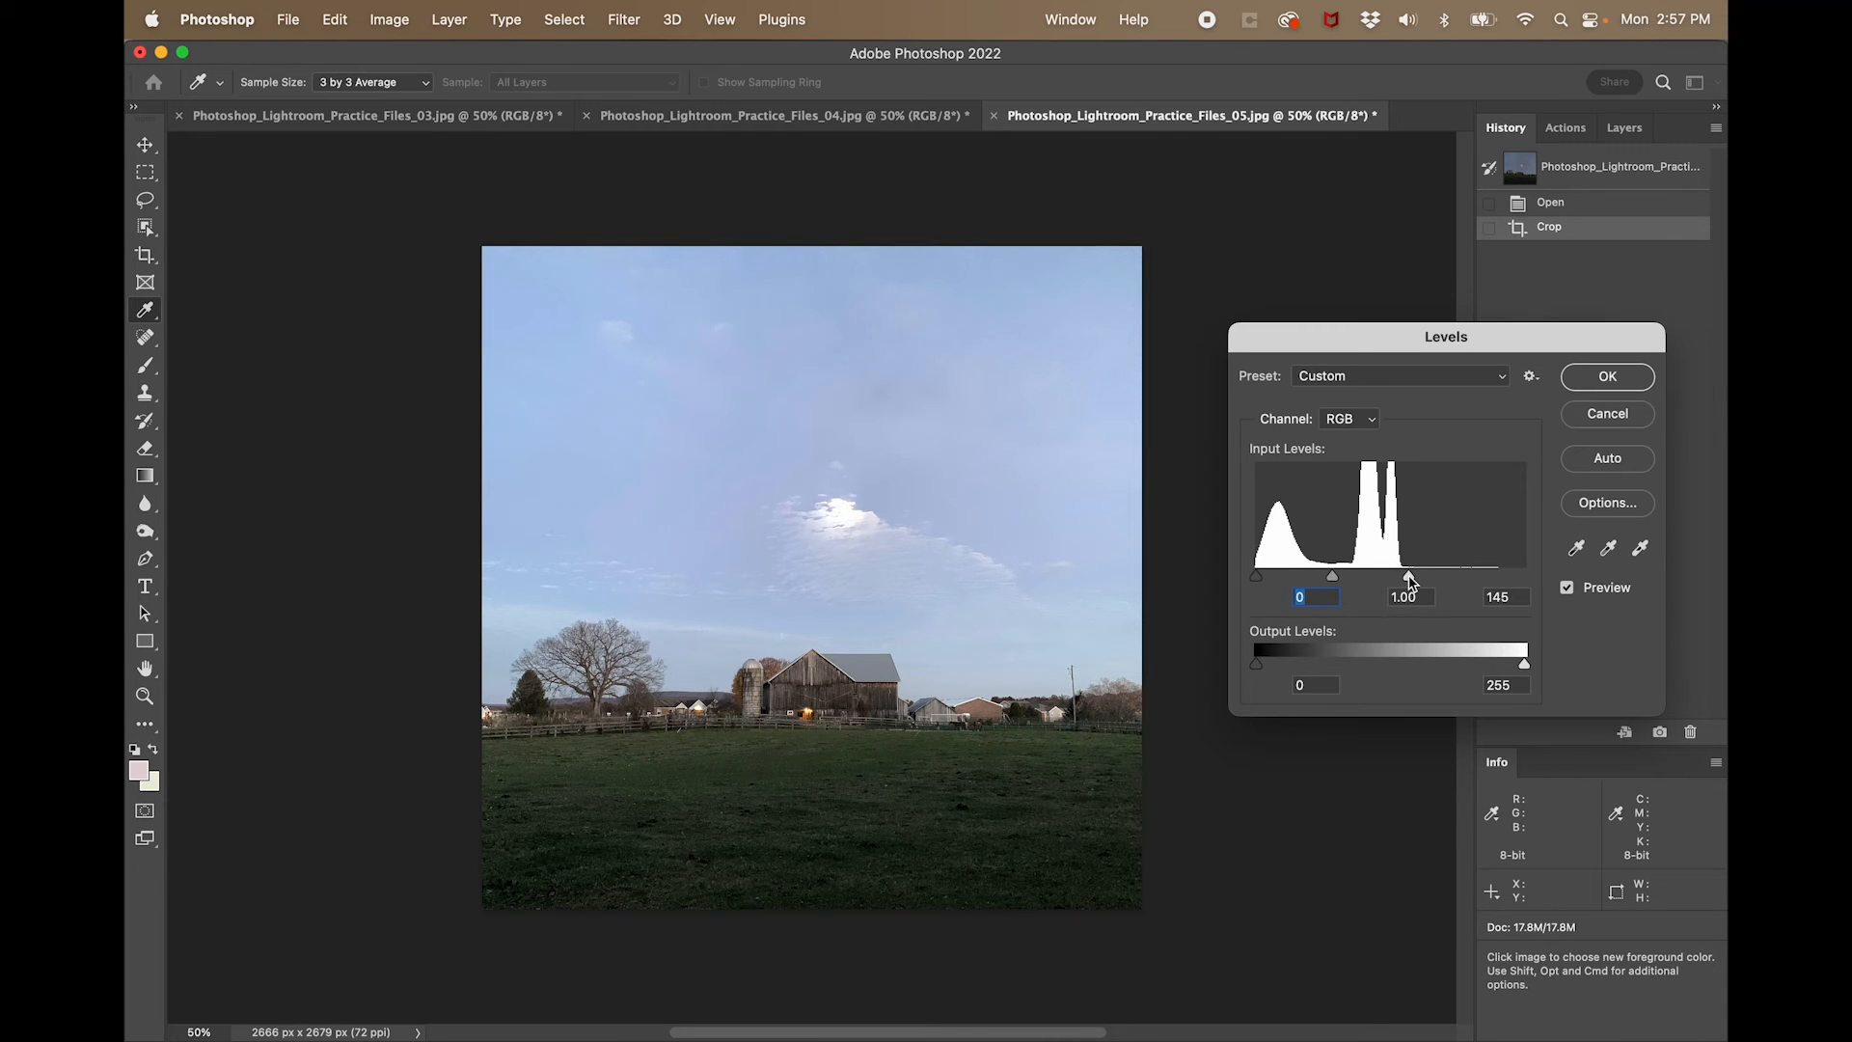
pyautogui.click(1410, 582)
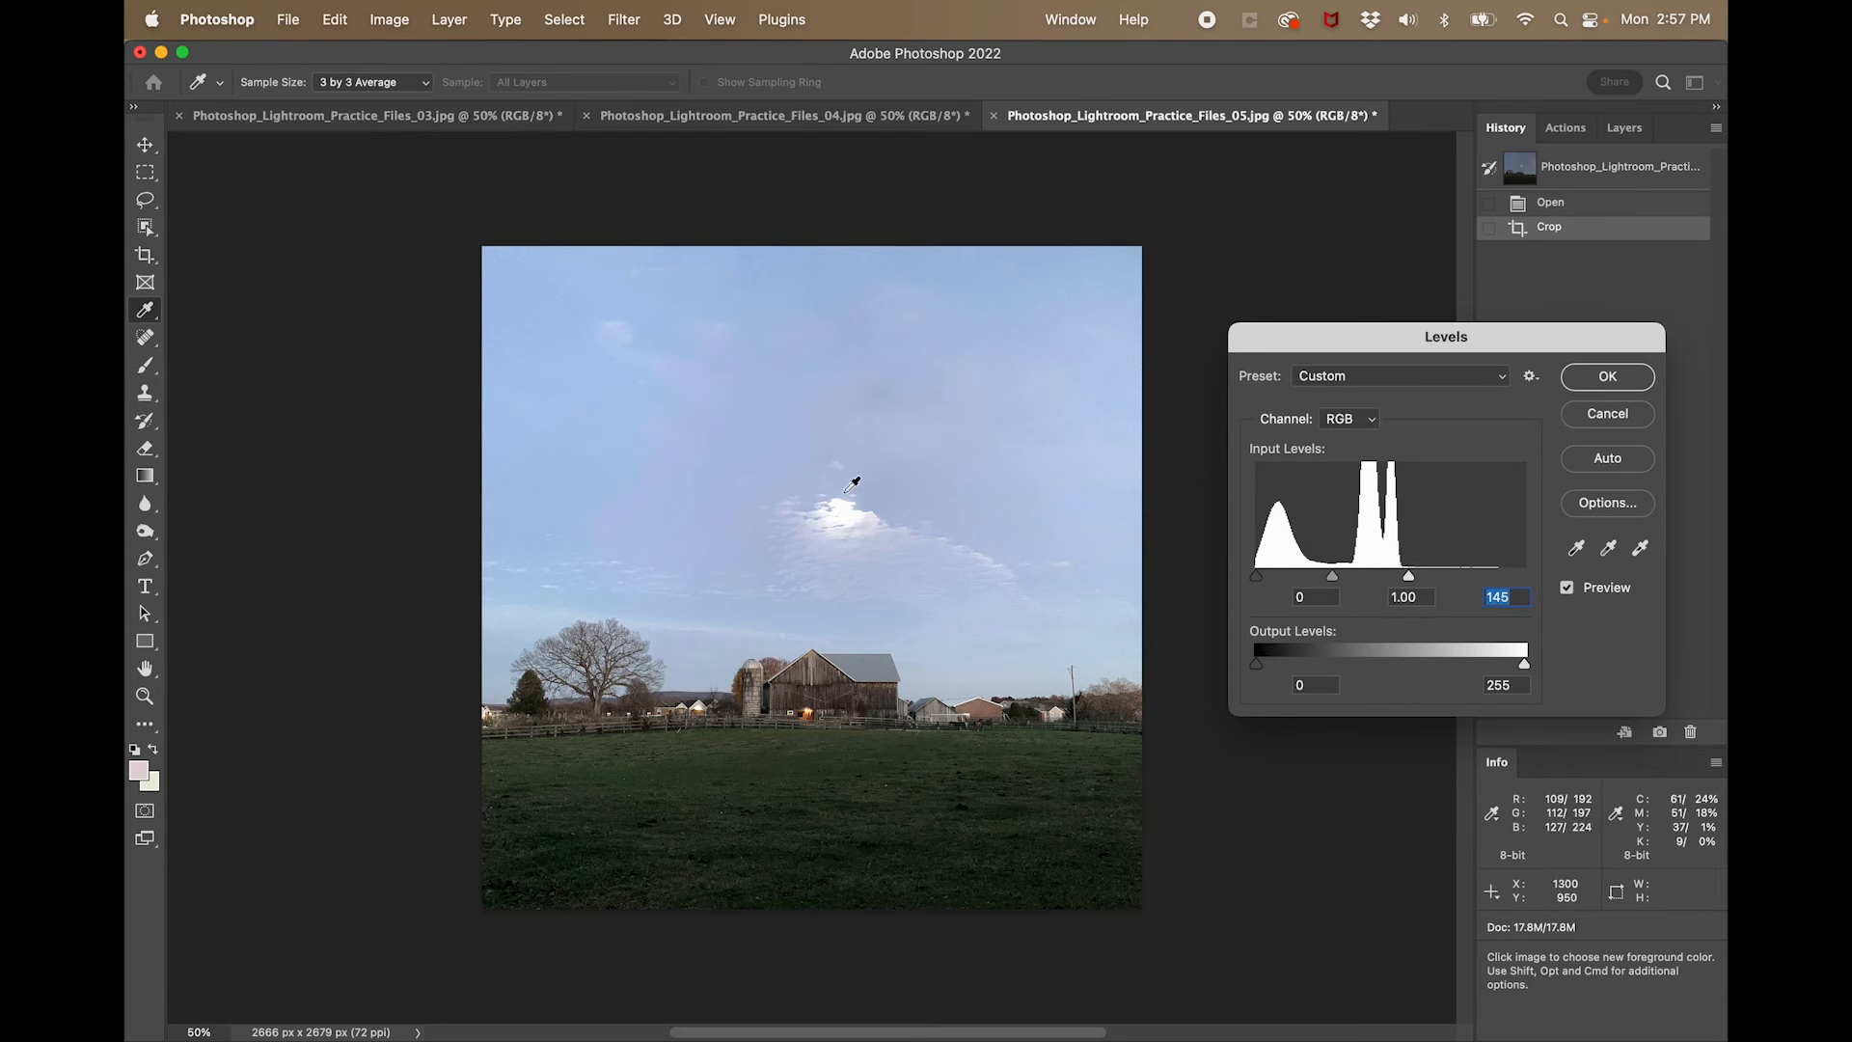
pyautogui.moveTo(1415, 583); pyautogui.dragTo(1455, 583)
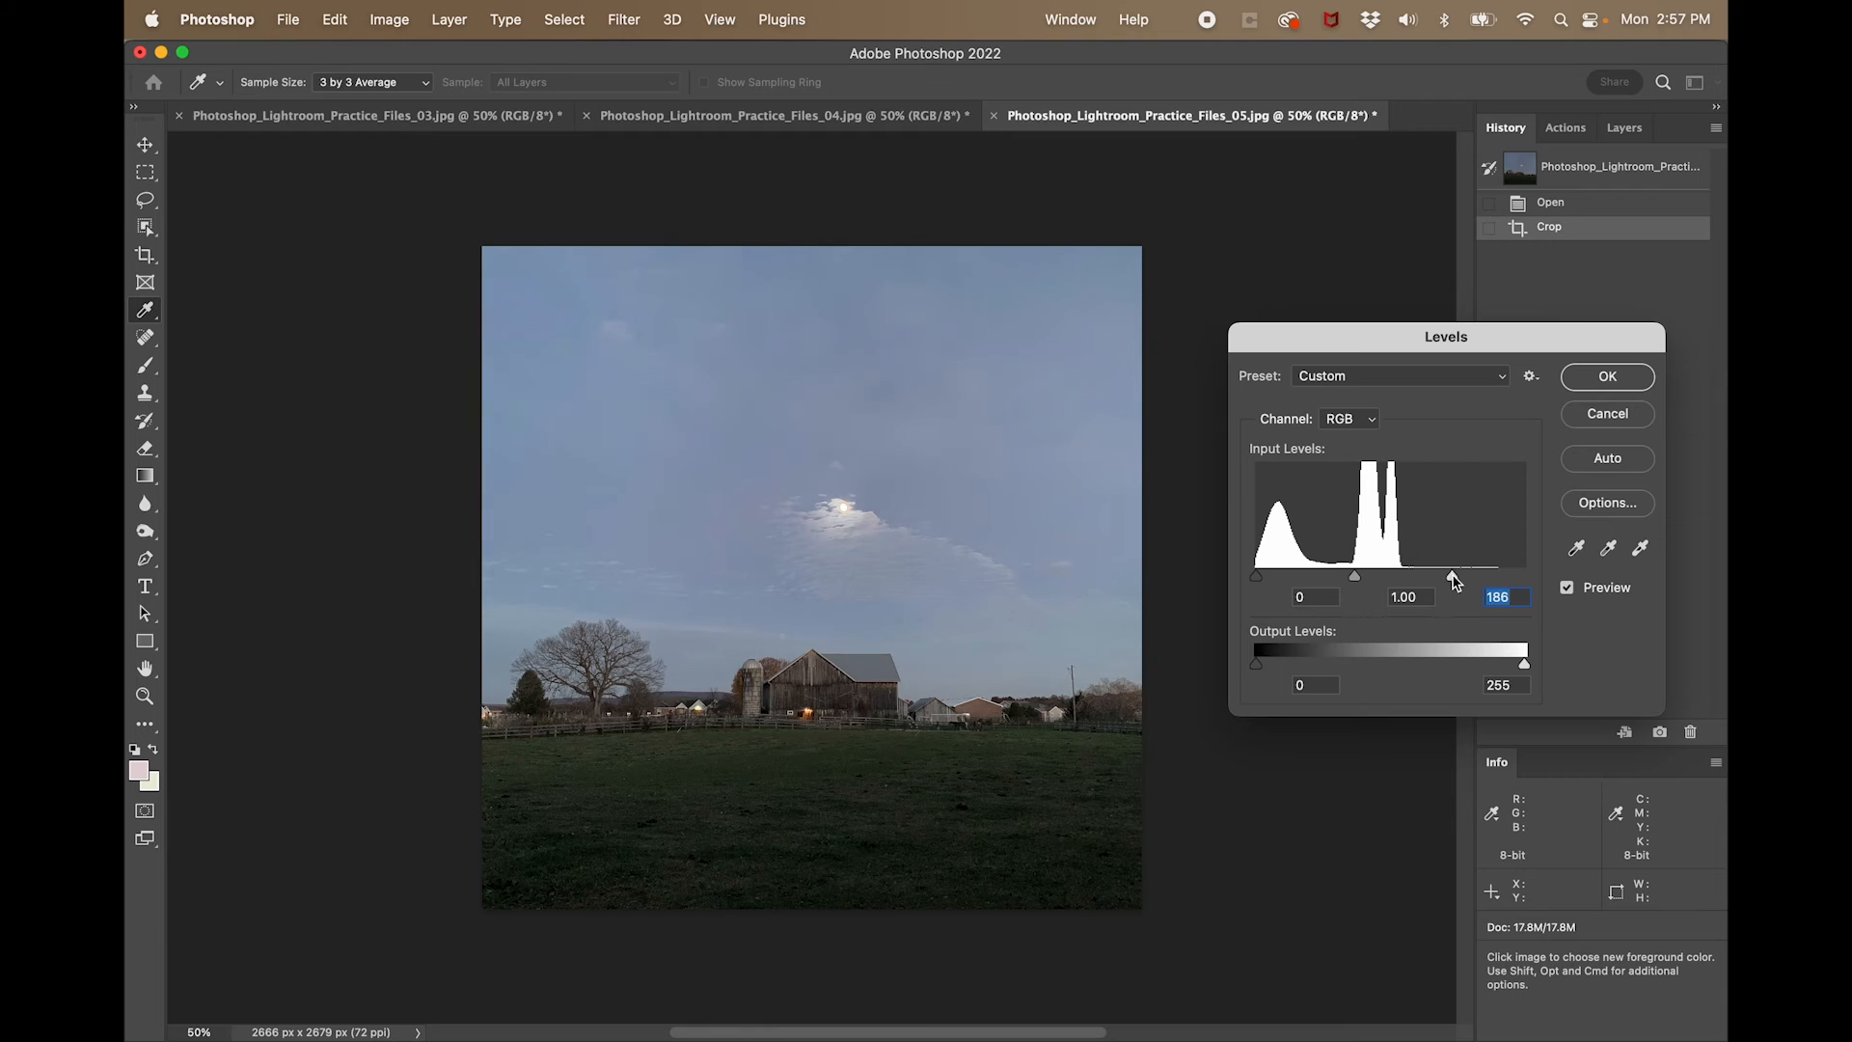
pyautogui.click(1608, 377)
# - Compare the barn photo's Crop and Levels history states twice, ending on Levels
pyautogui.press('c')
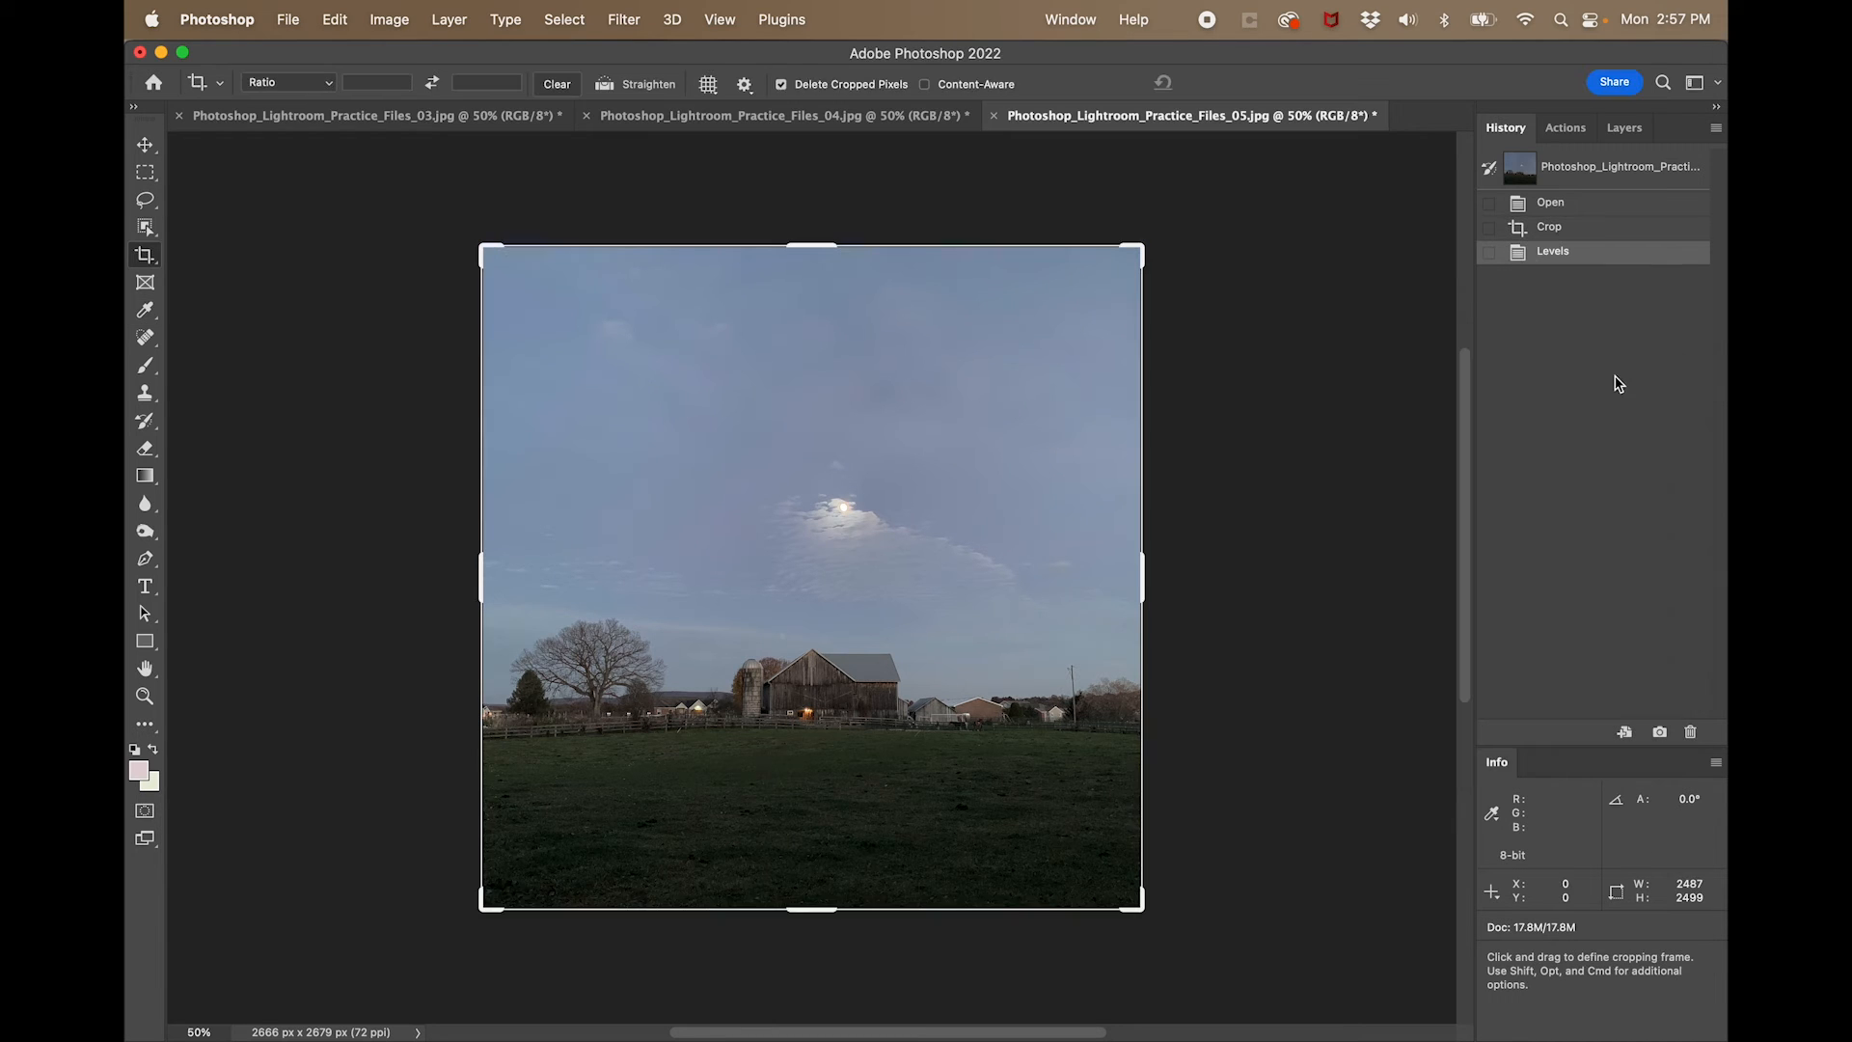
pyautogui.click(1599, 230)
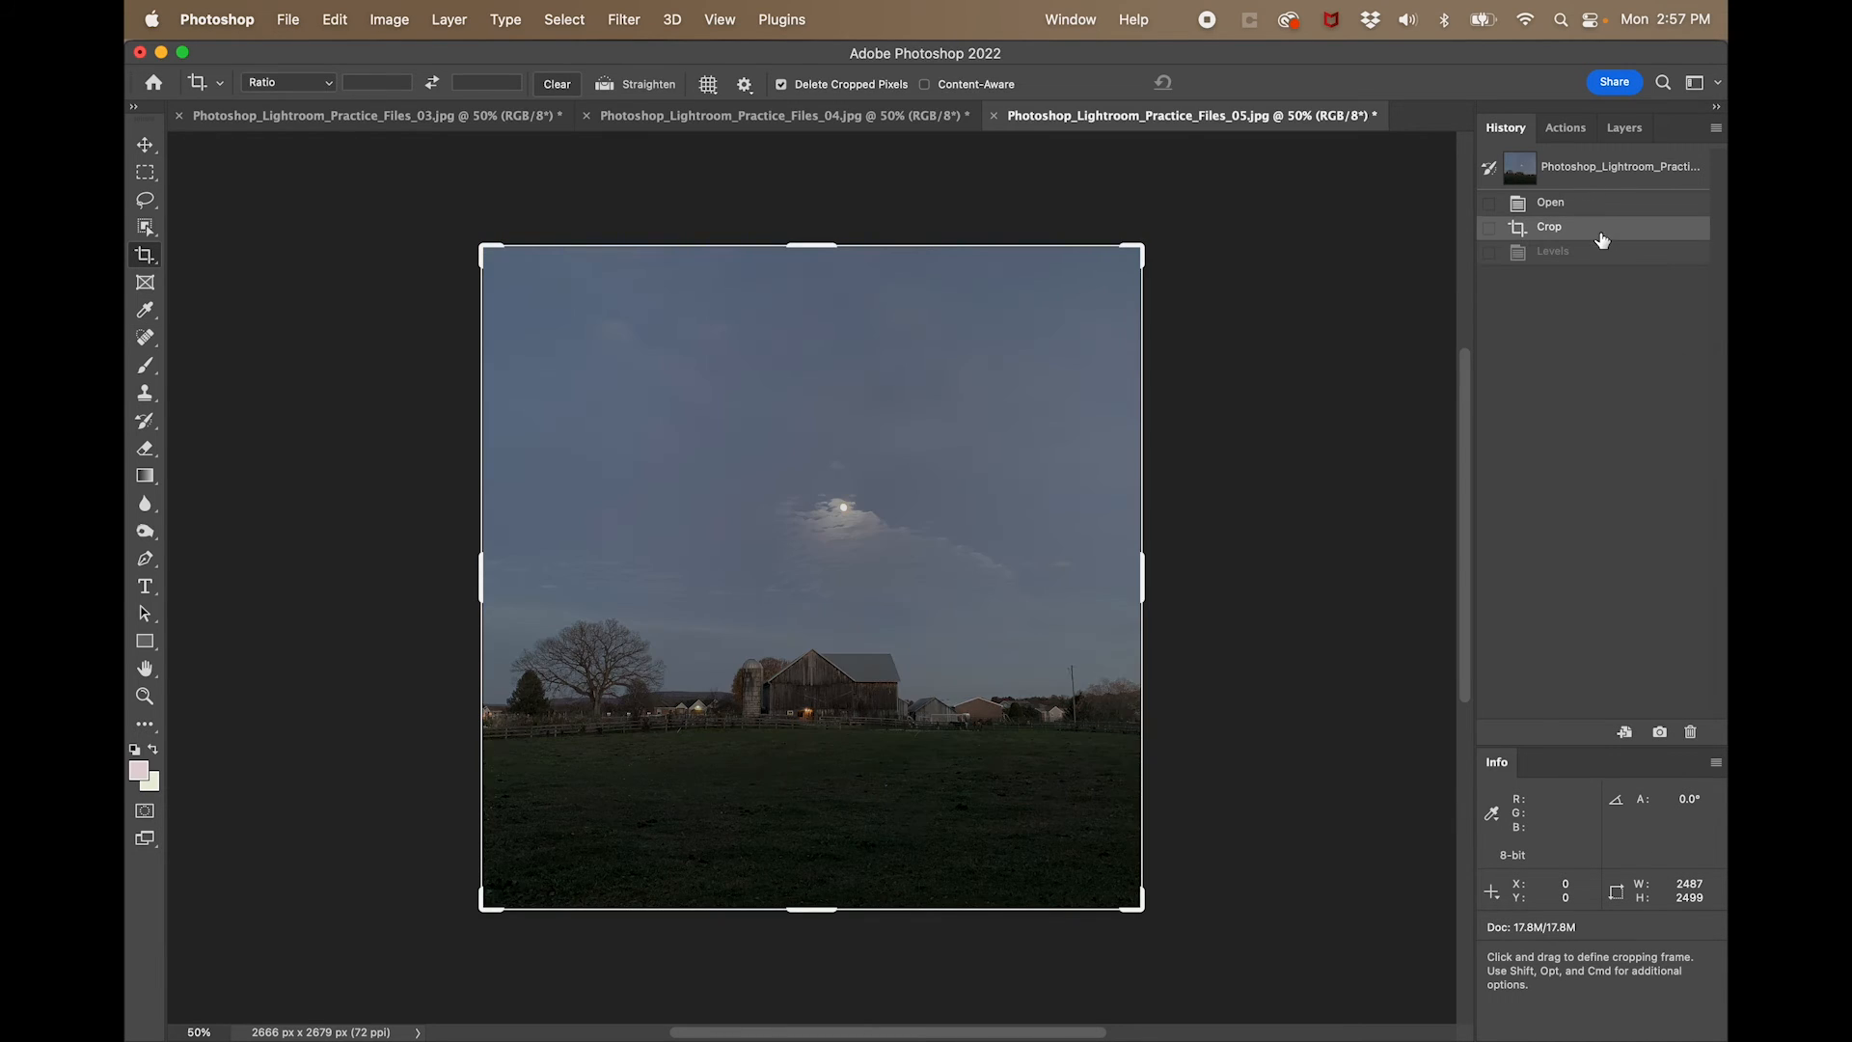
pyautogui.click(1604, 256)
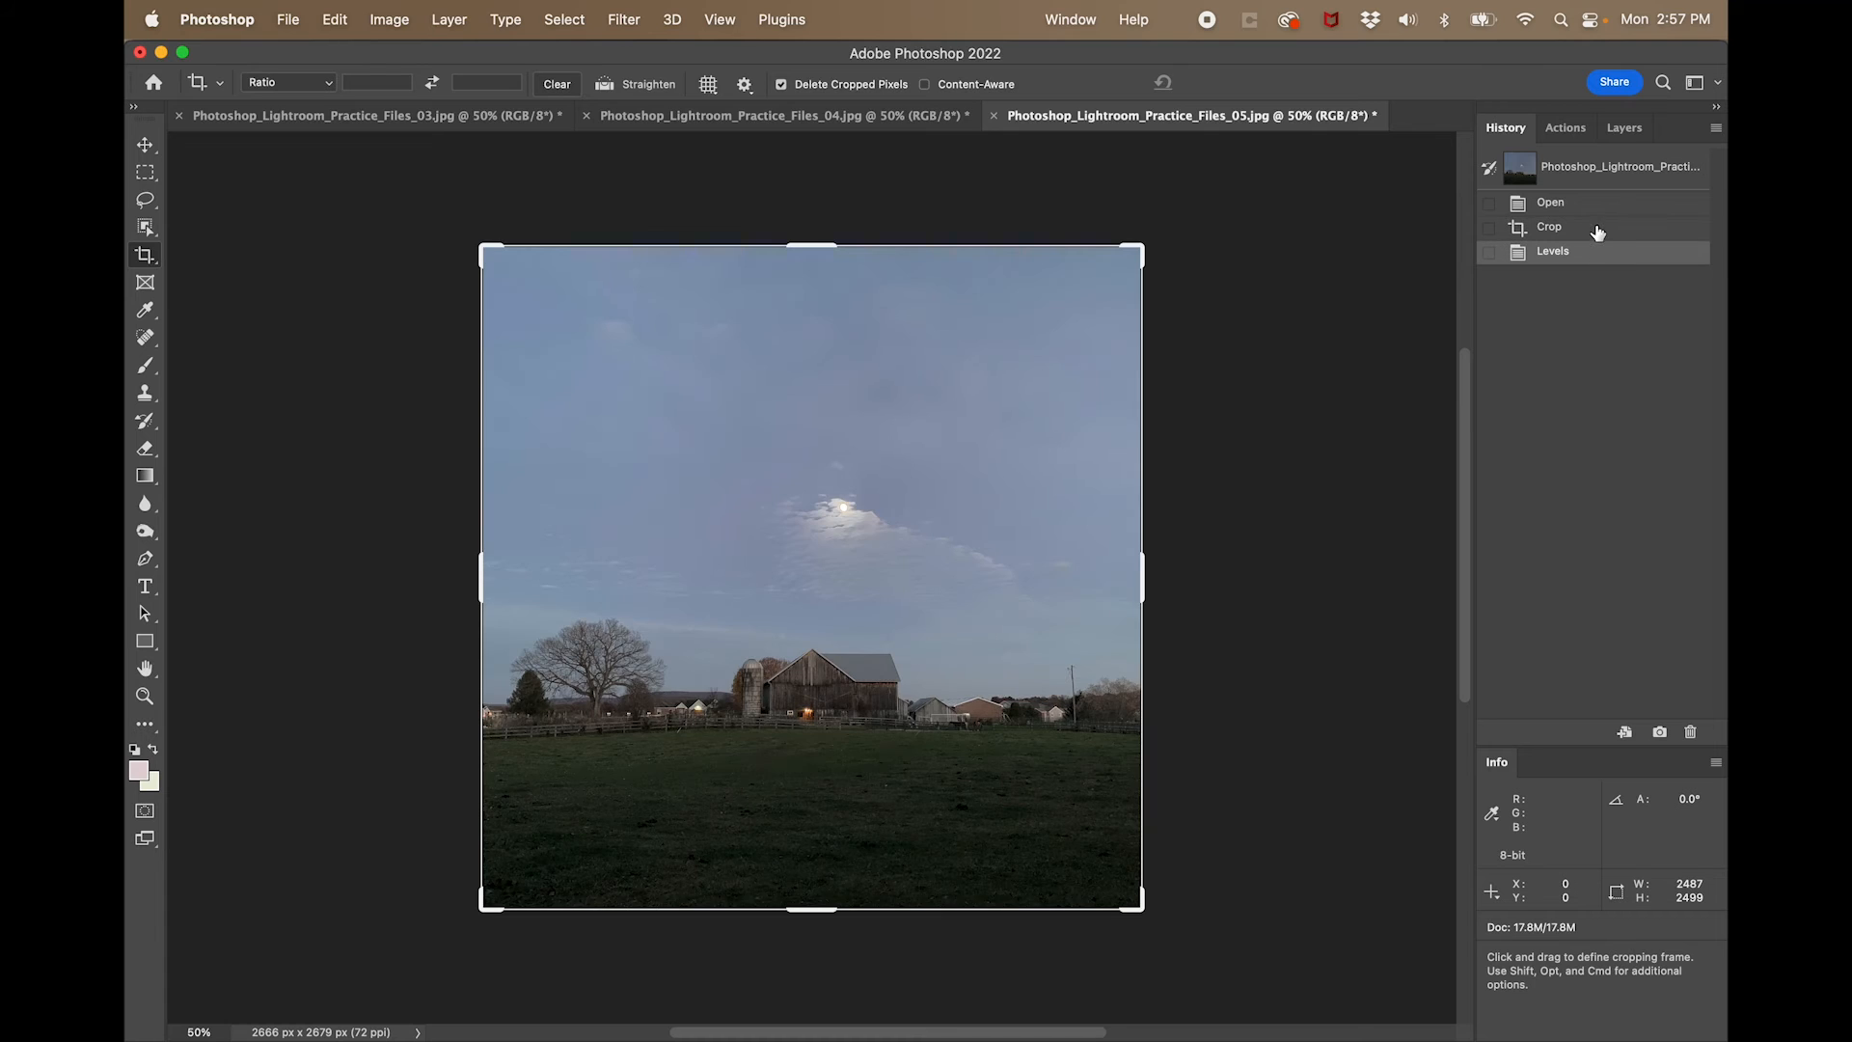
pyautogui.click(1598, 229)
pyautogui.click(1602, 255)
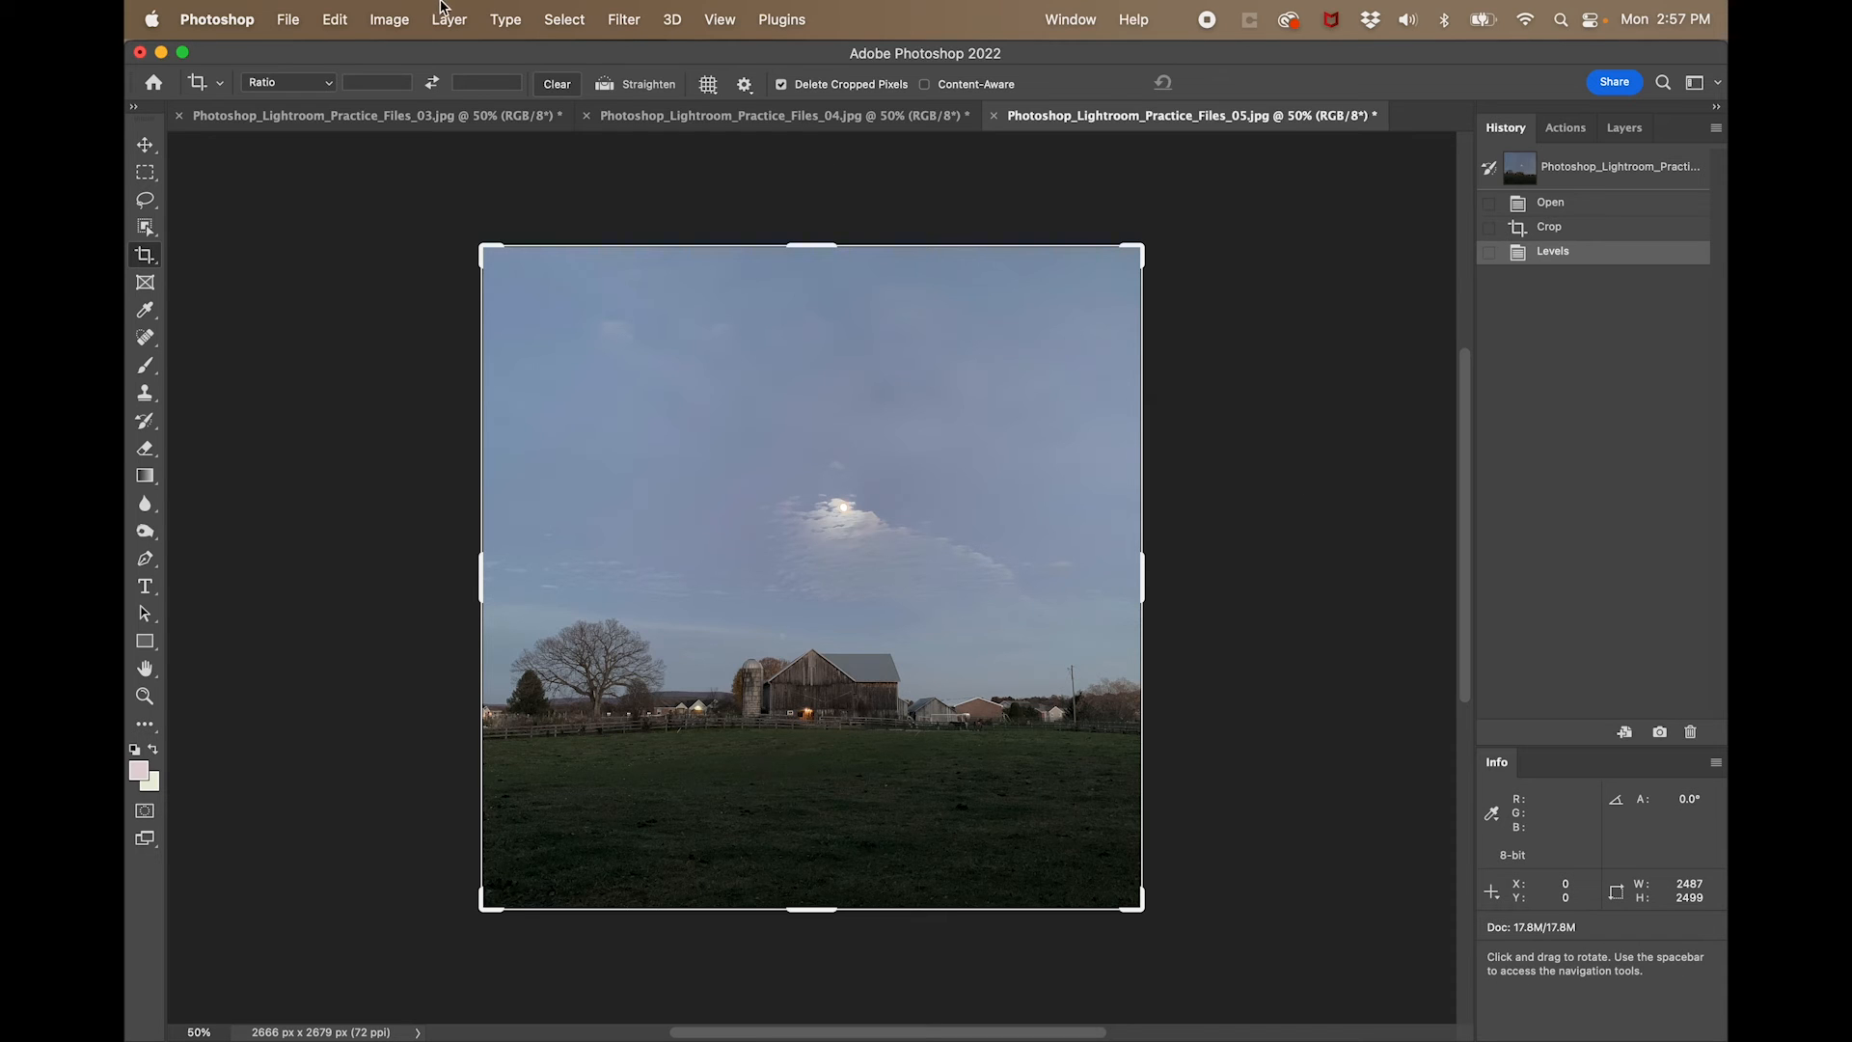
# - Apply Brightness/Contrast to the barn photo with brightness -3 and contrast -23
pyautogui.click(390, 20)
pyautogui.moveTo(418, 86)
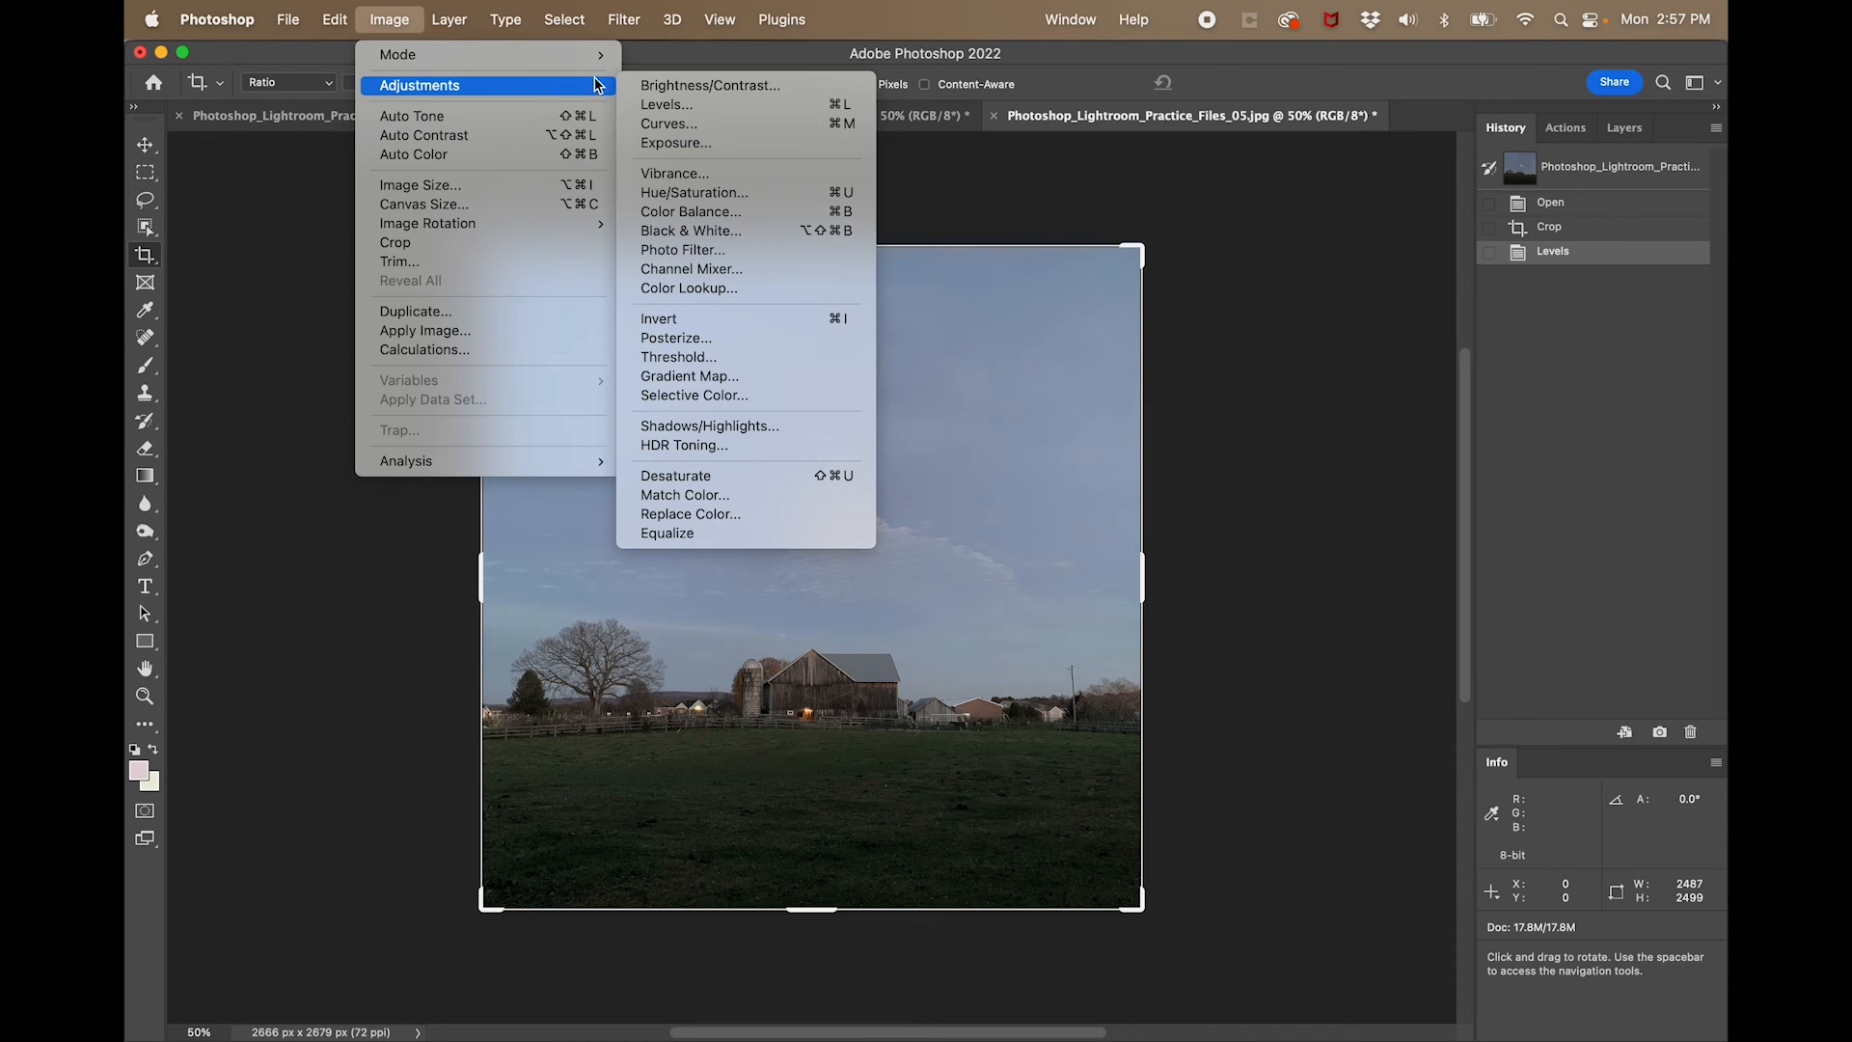
pyautogui.click(666, 85)
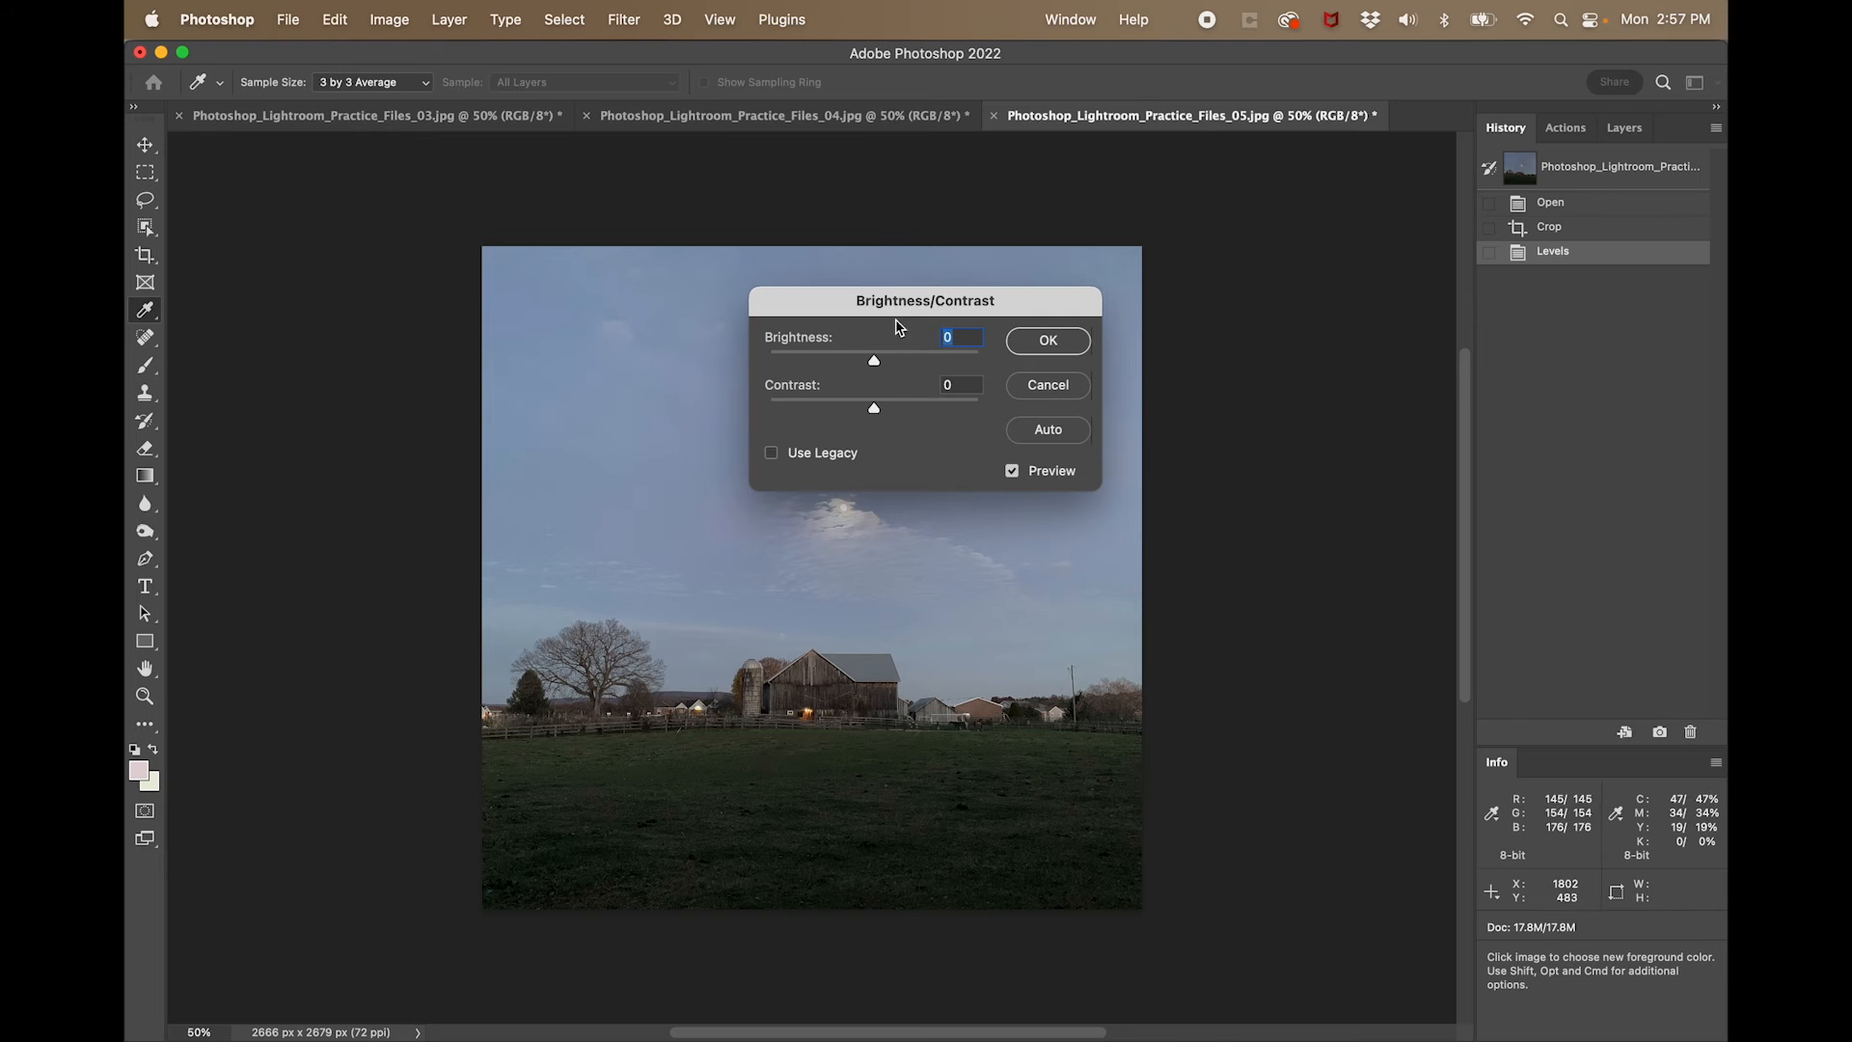
pyautogui.moveTo(857, 307); pyautogui.dragTo(1286, 348)
pyautogui.moveTo(1304, 452); pyautogui.dragTo(1304, 410)
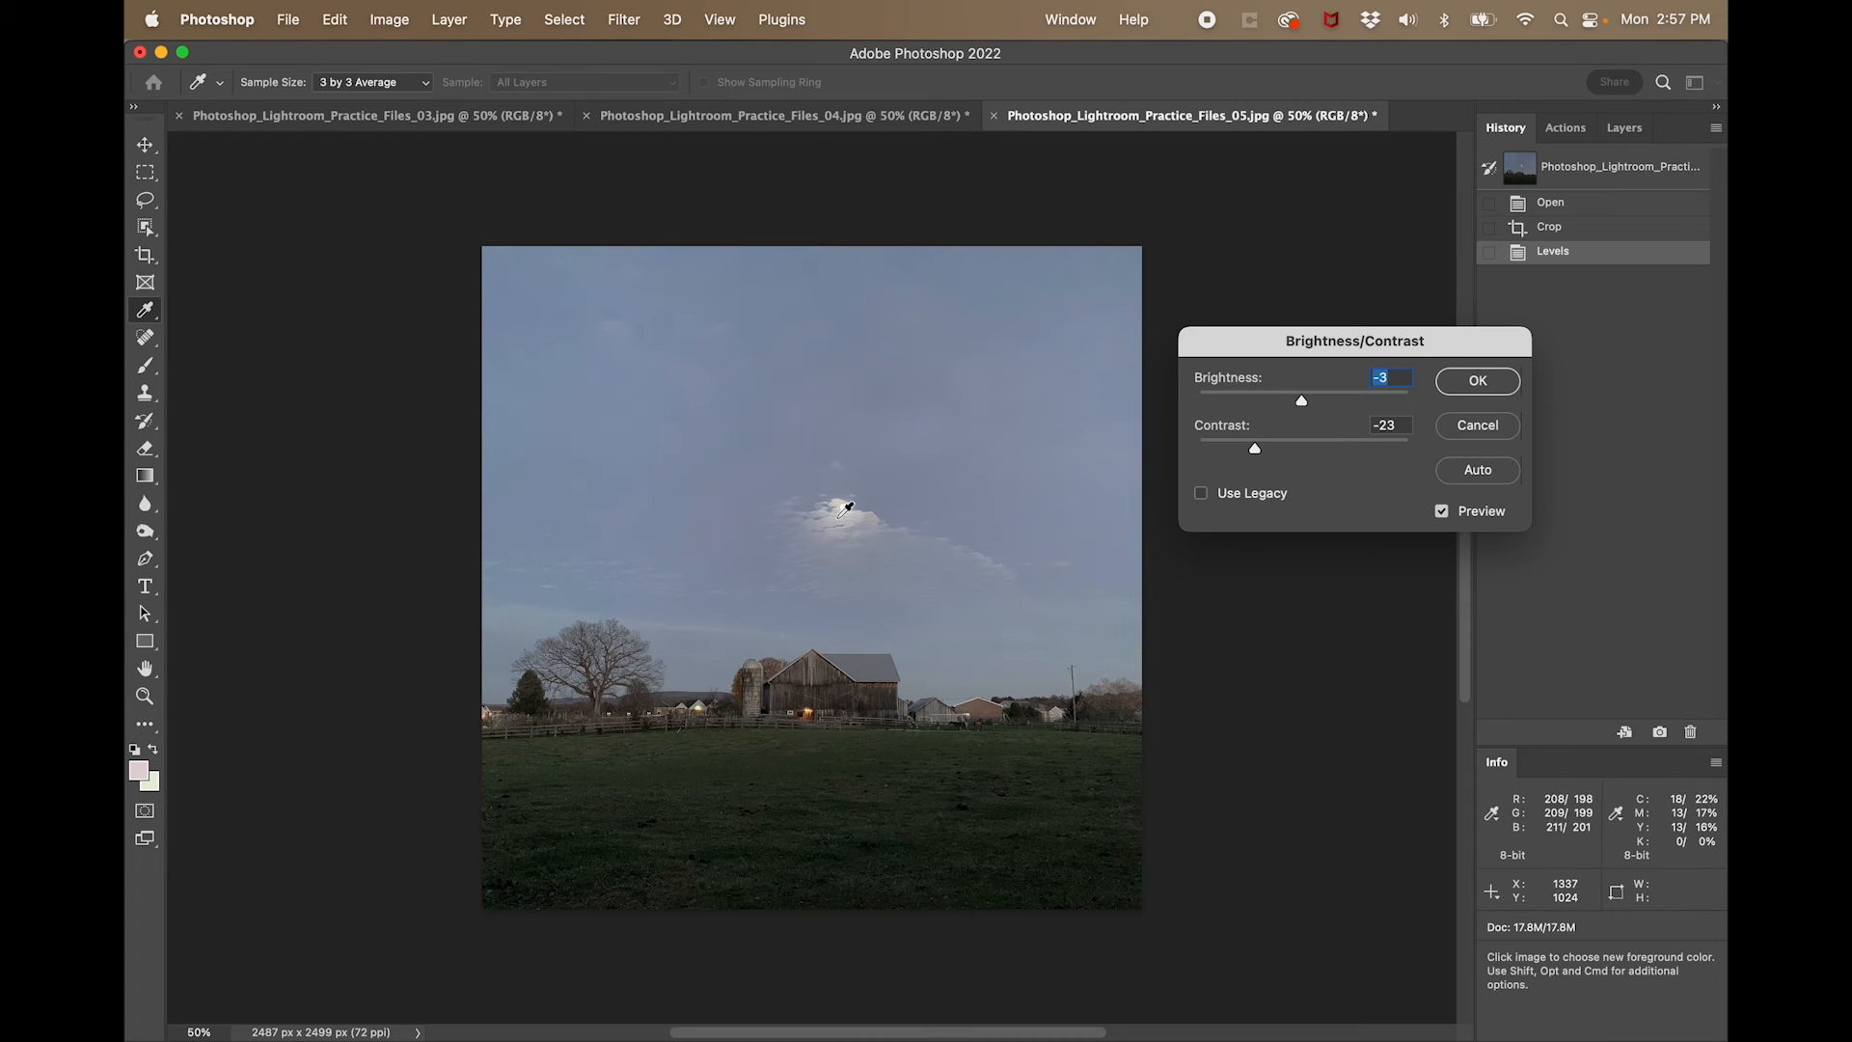
pyautogui.click(1457, 380)
pyautogui.press('c')
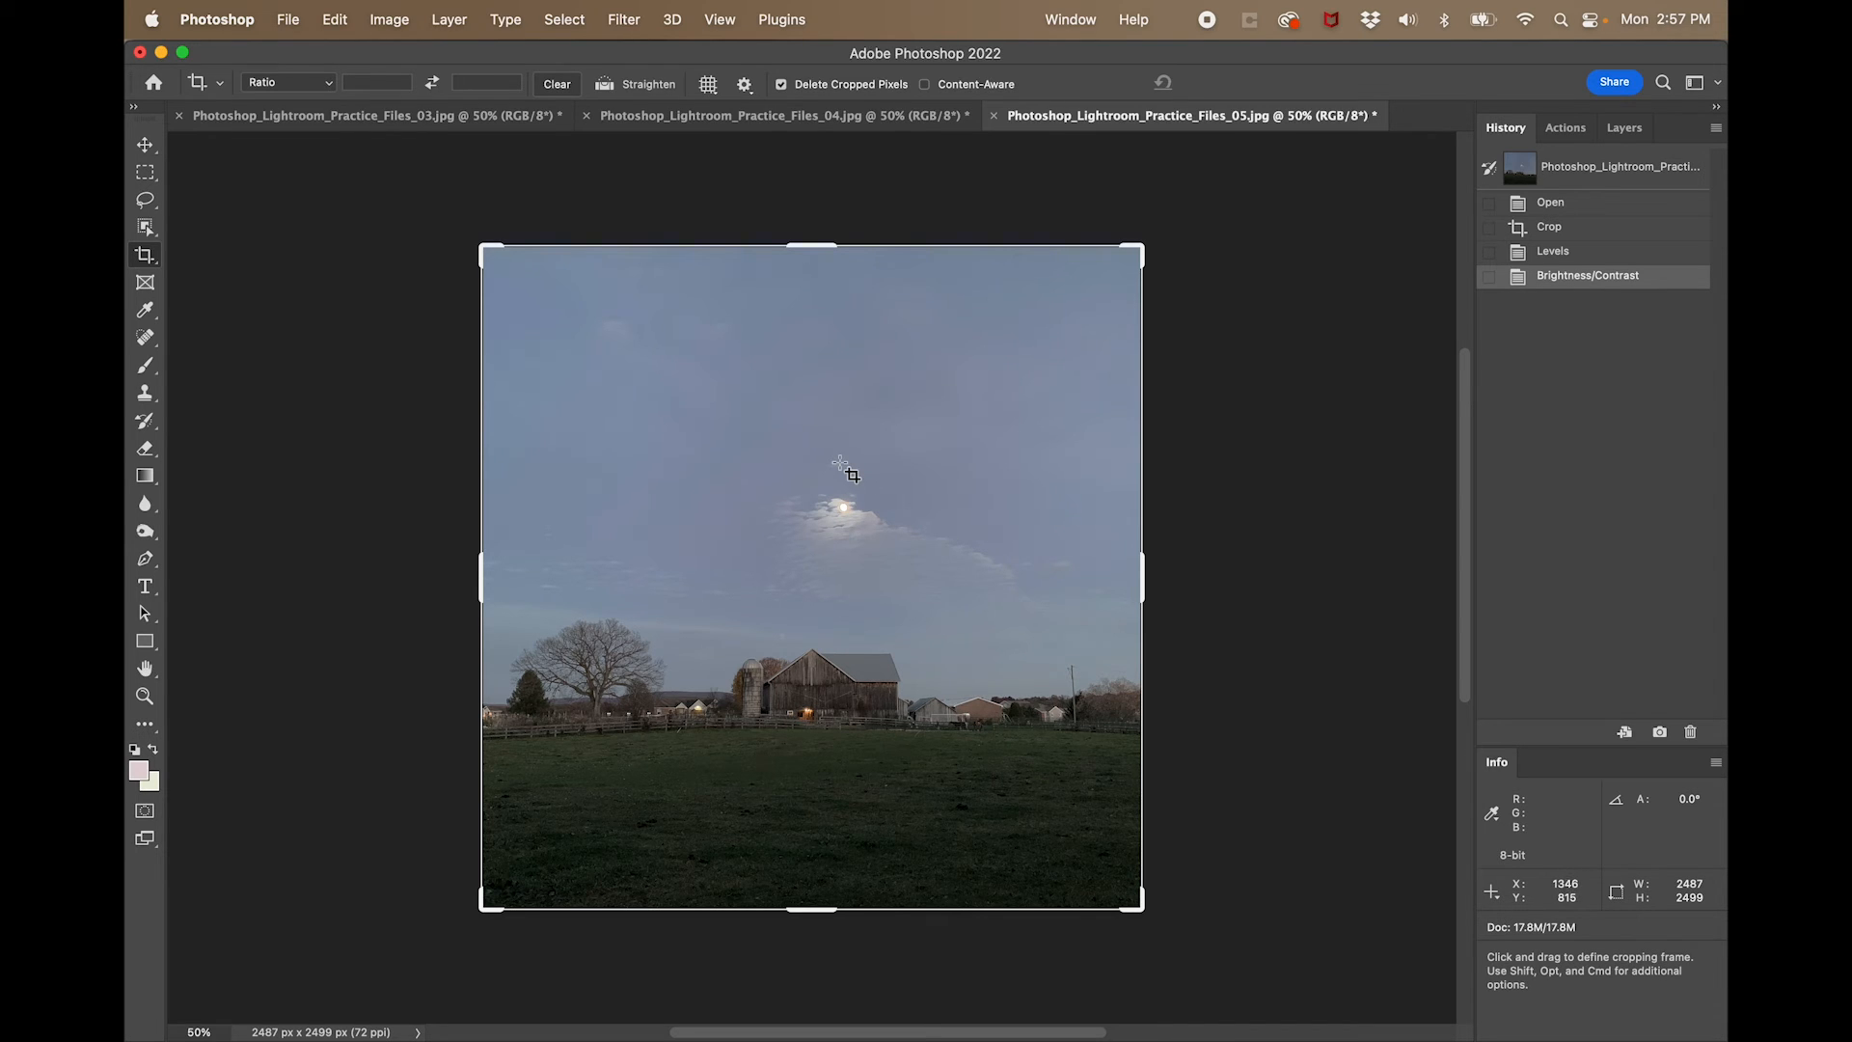
# - Switch to Photo Mechanic and send the selected practice photos to Photoshop for editing
pyautogui.moveTo(152, 246)
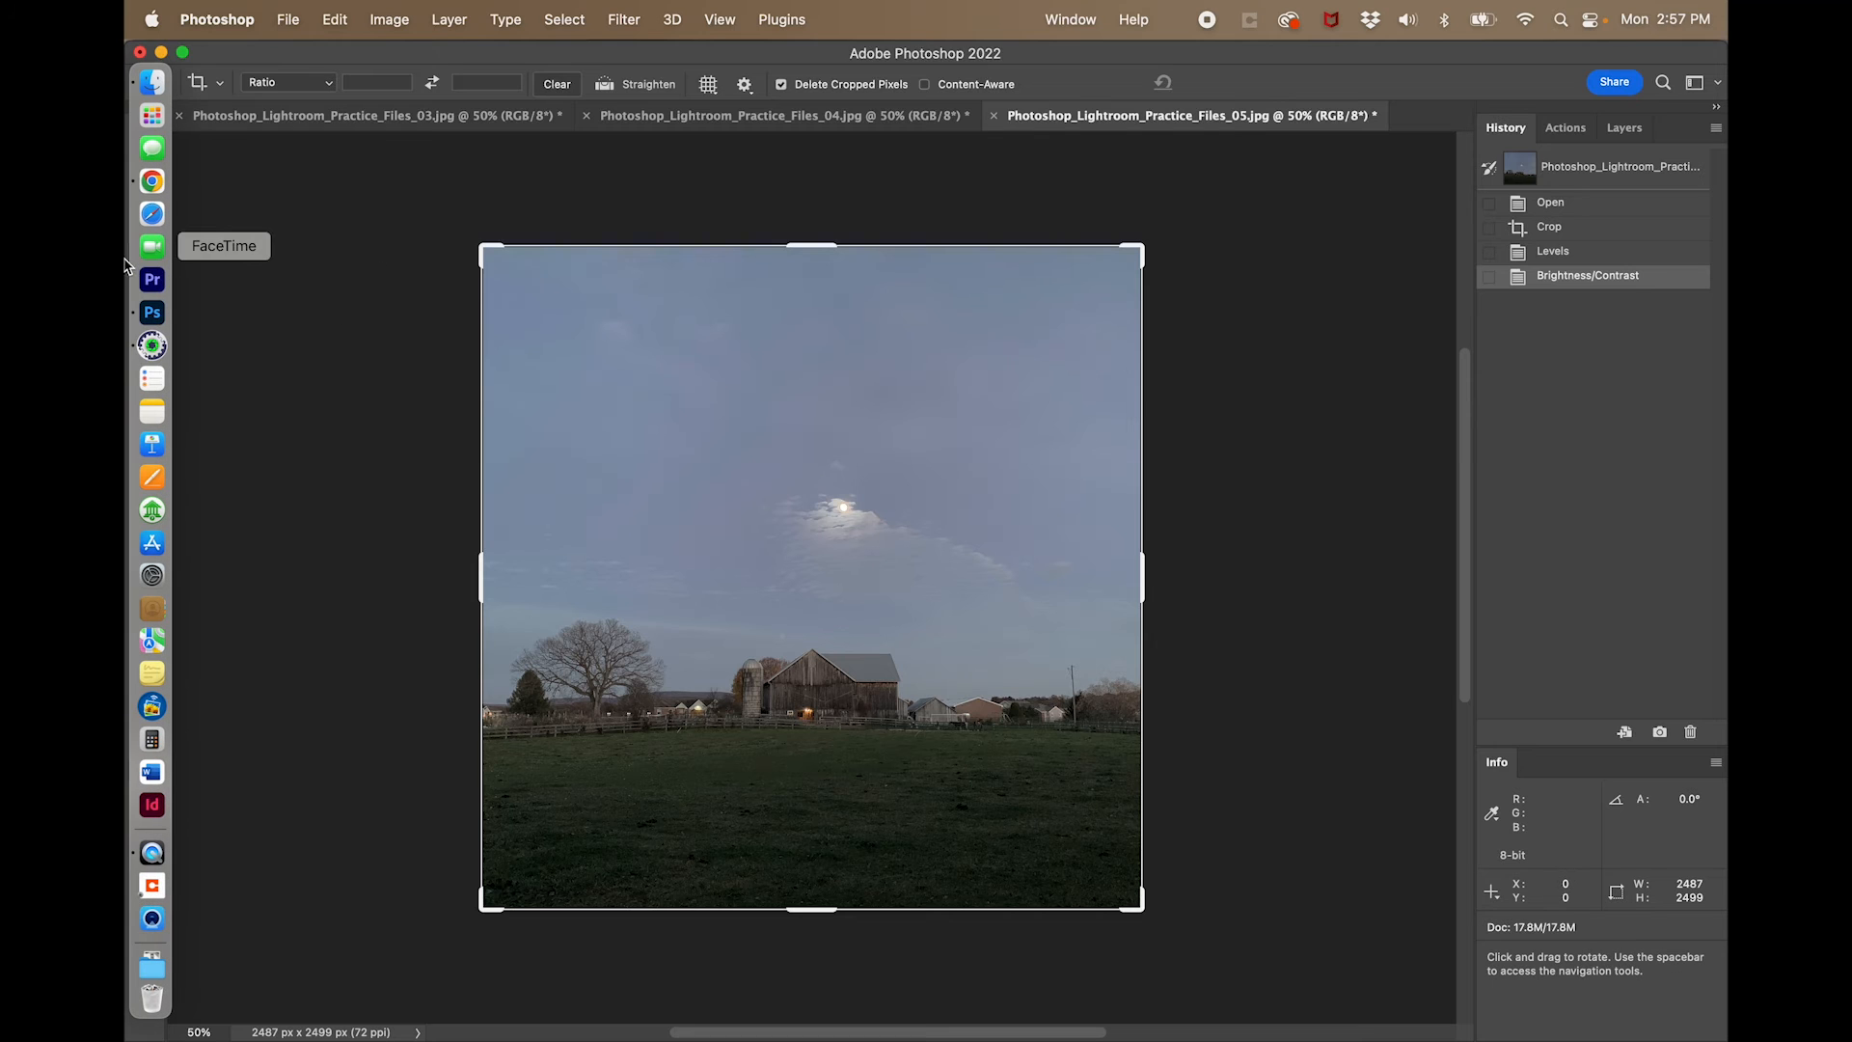
pyautogui.click(151, 351)
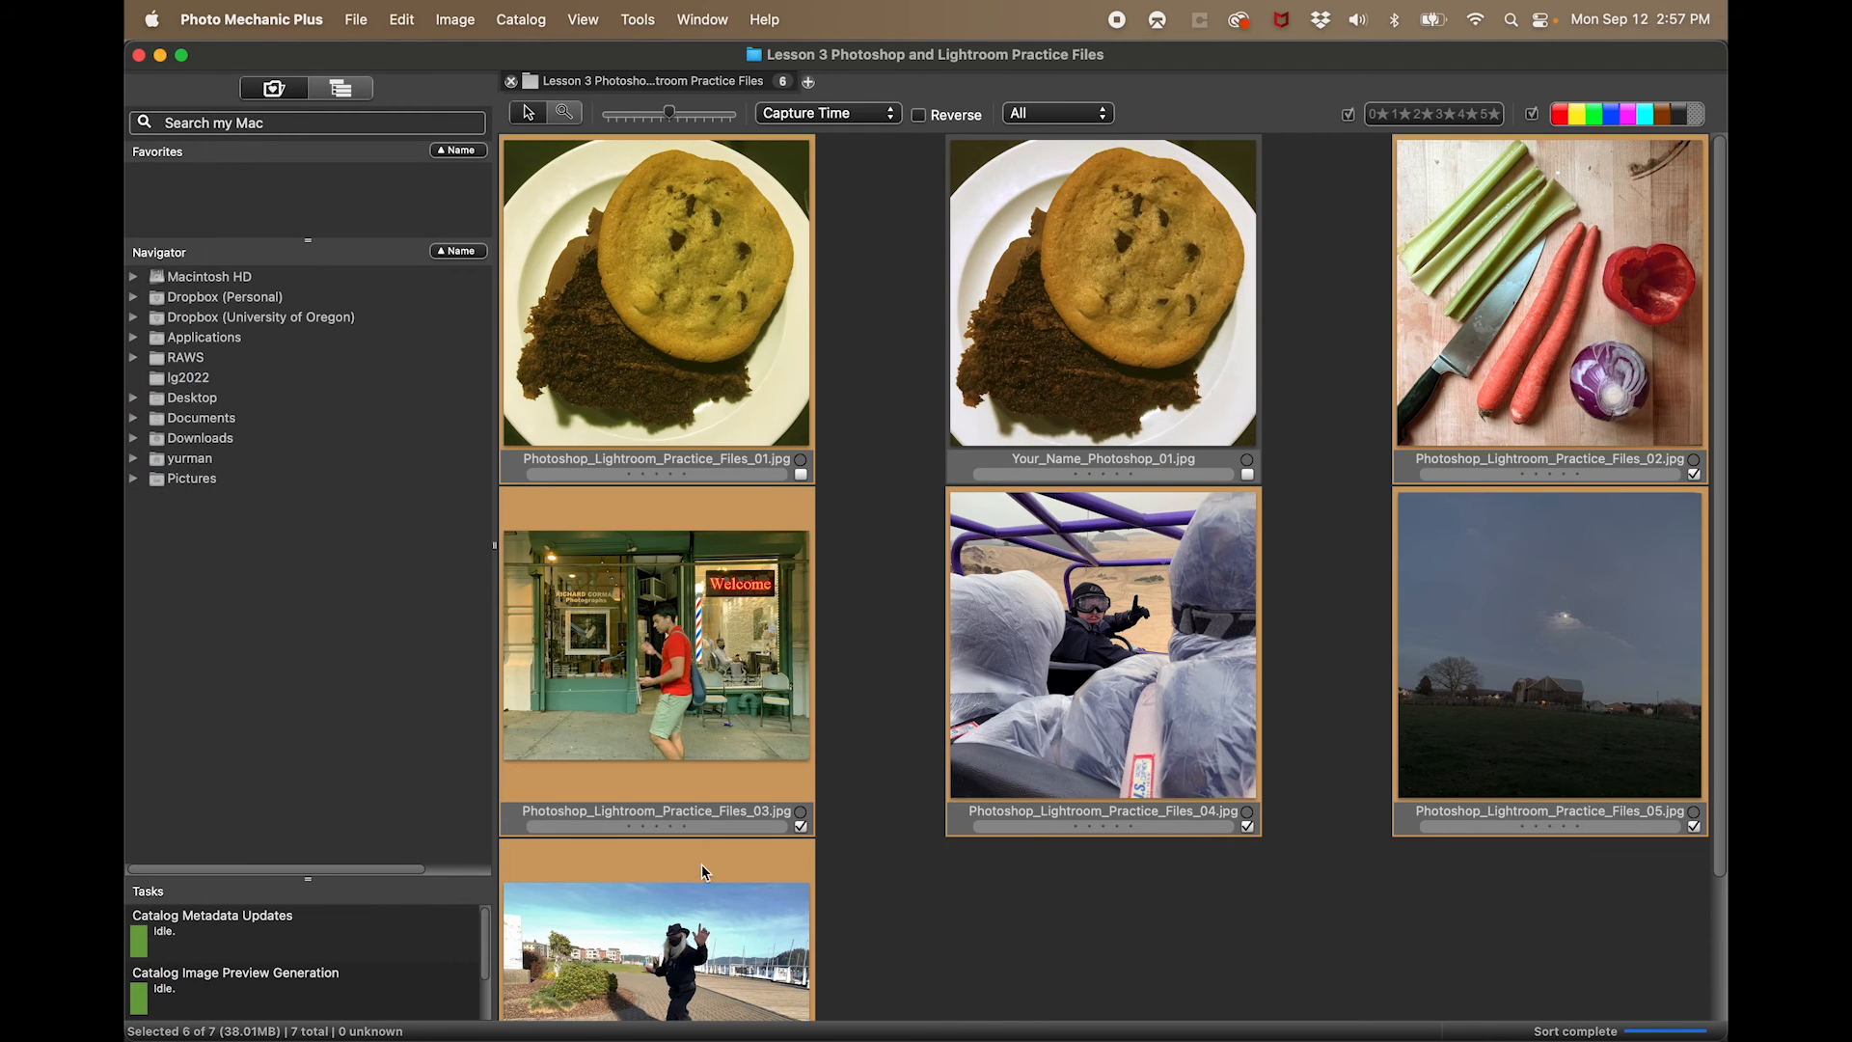
pyautogui.press('super+e')
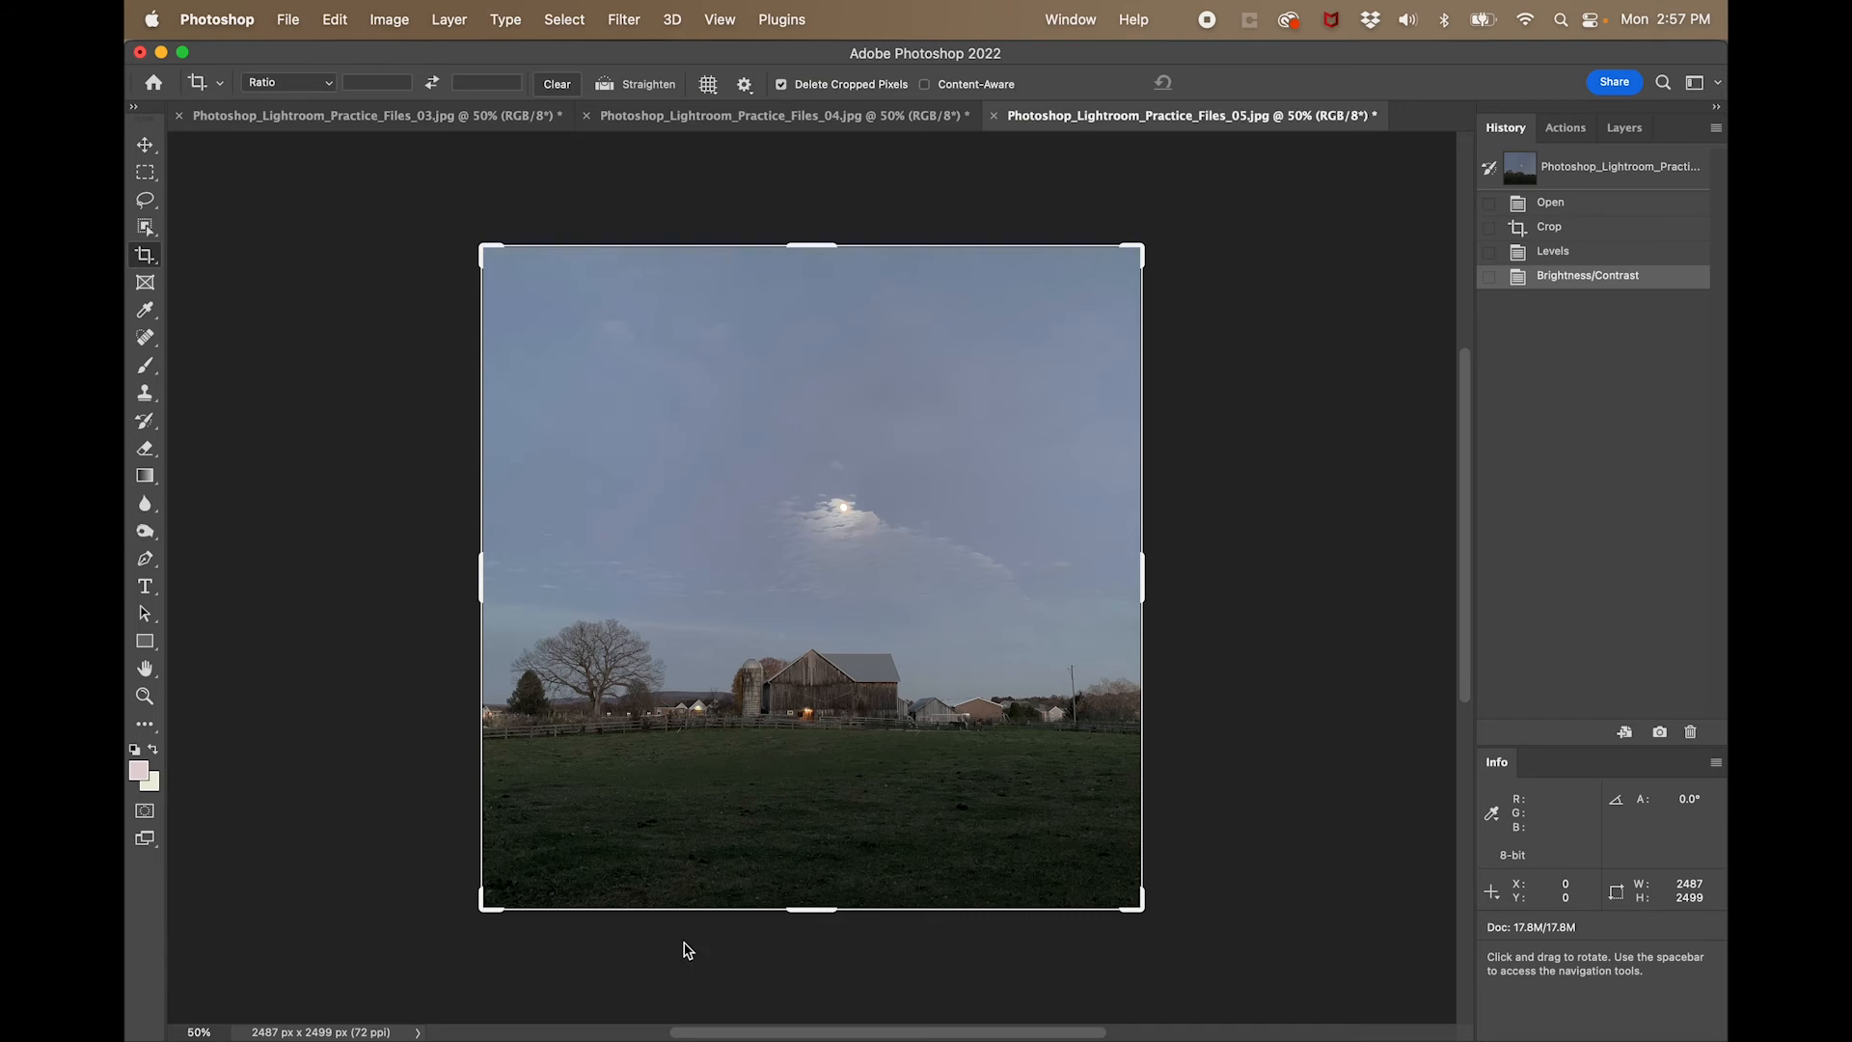
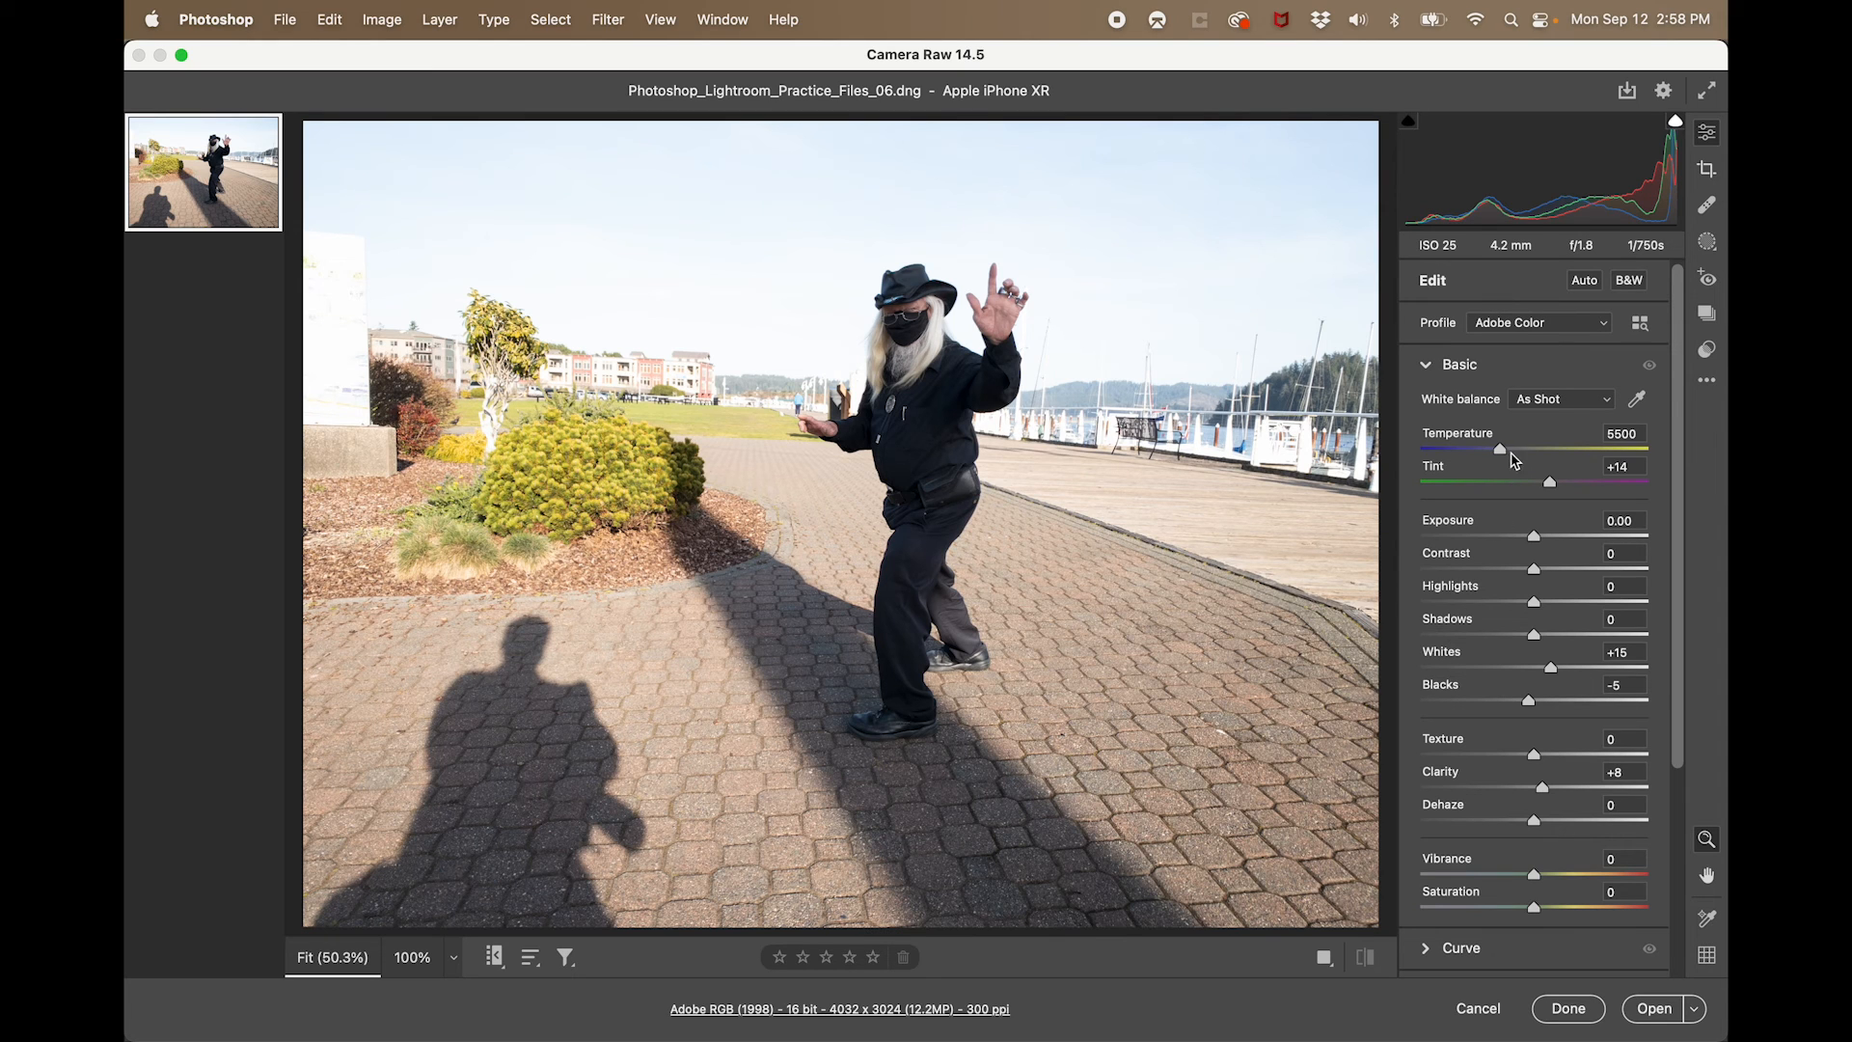
# - Set the plaza photo's white balance to Auto and its vibrance to +21
pyautogui.moveTo(1516, 455); pyautogui.dragTo(1511, 462)
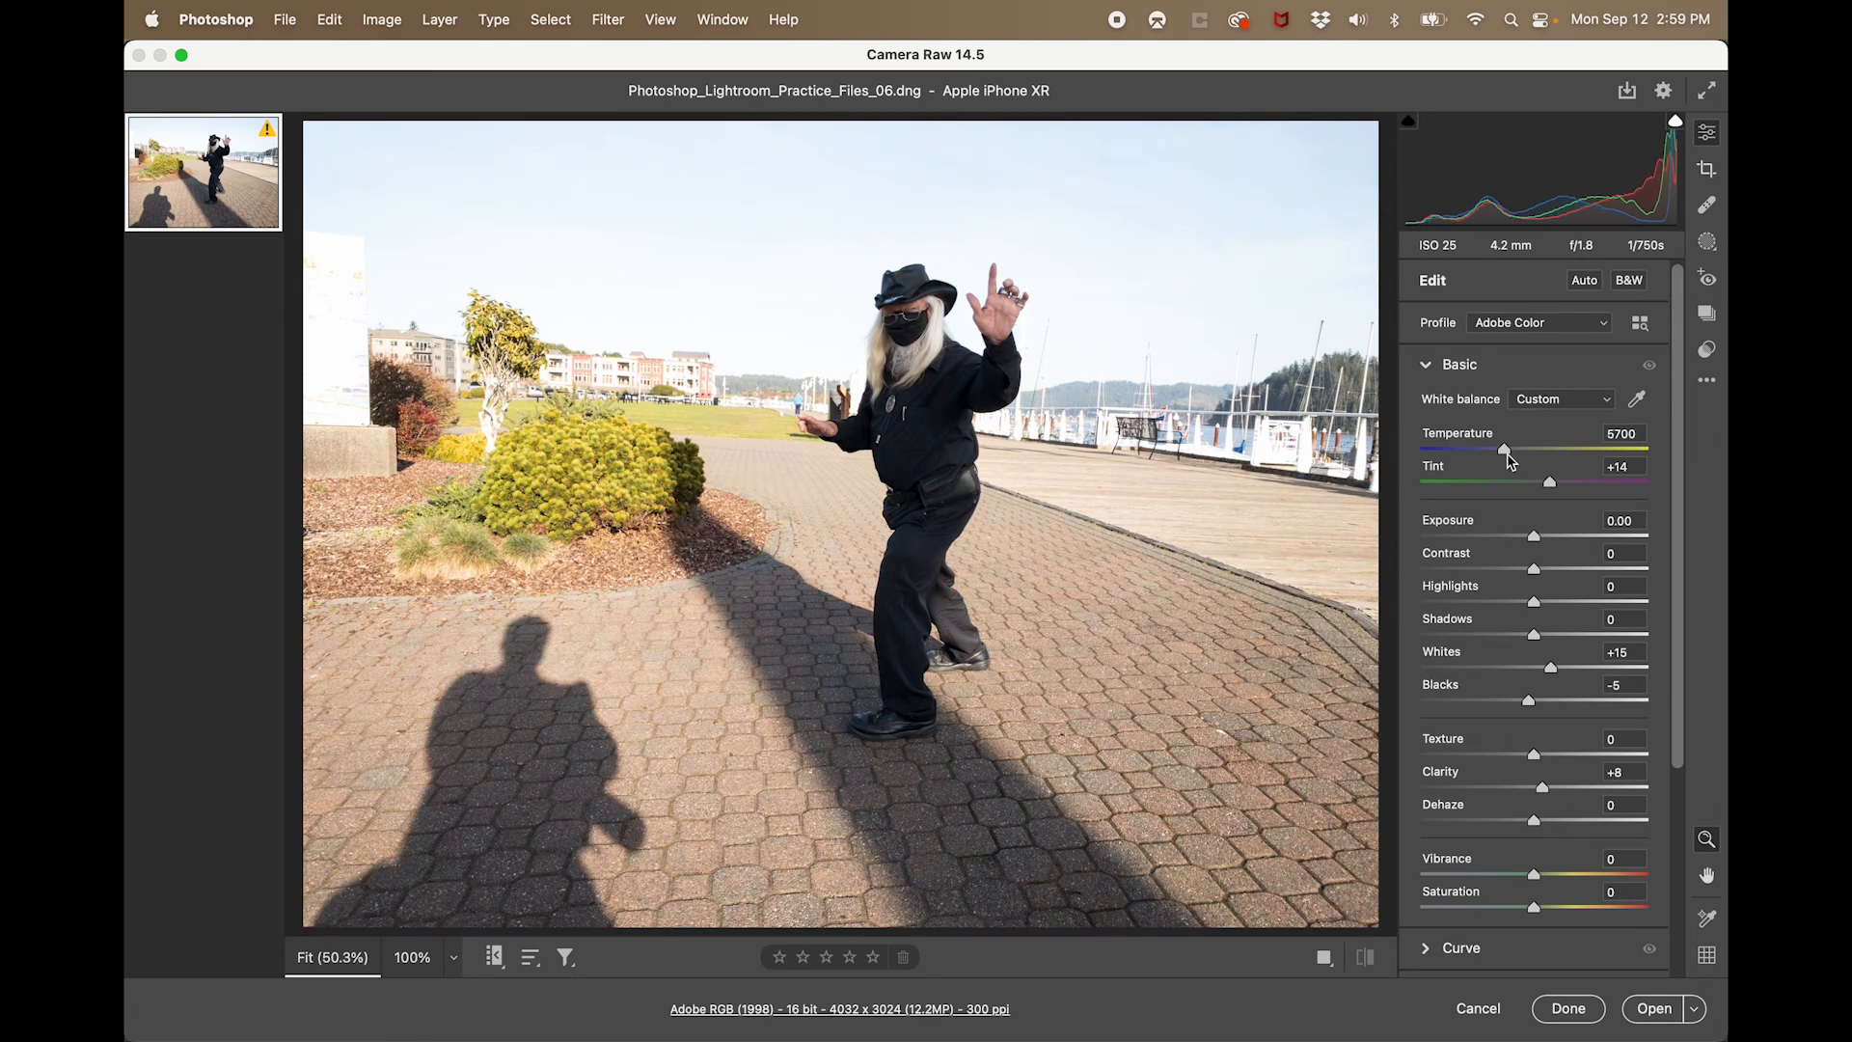
pyautogui.click(1549, 406)
pyautogui.click(1540, 255)
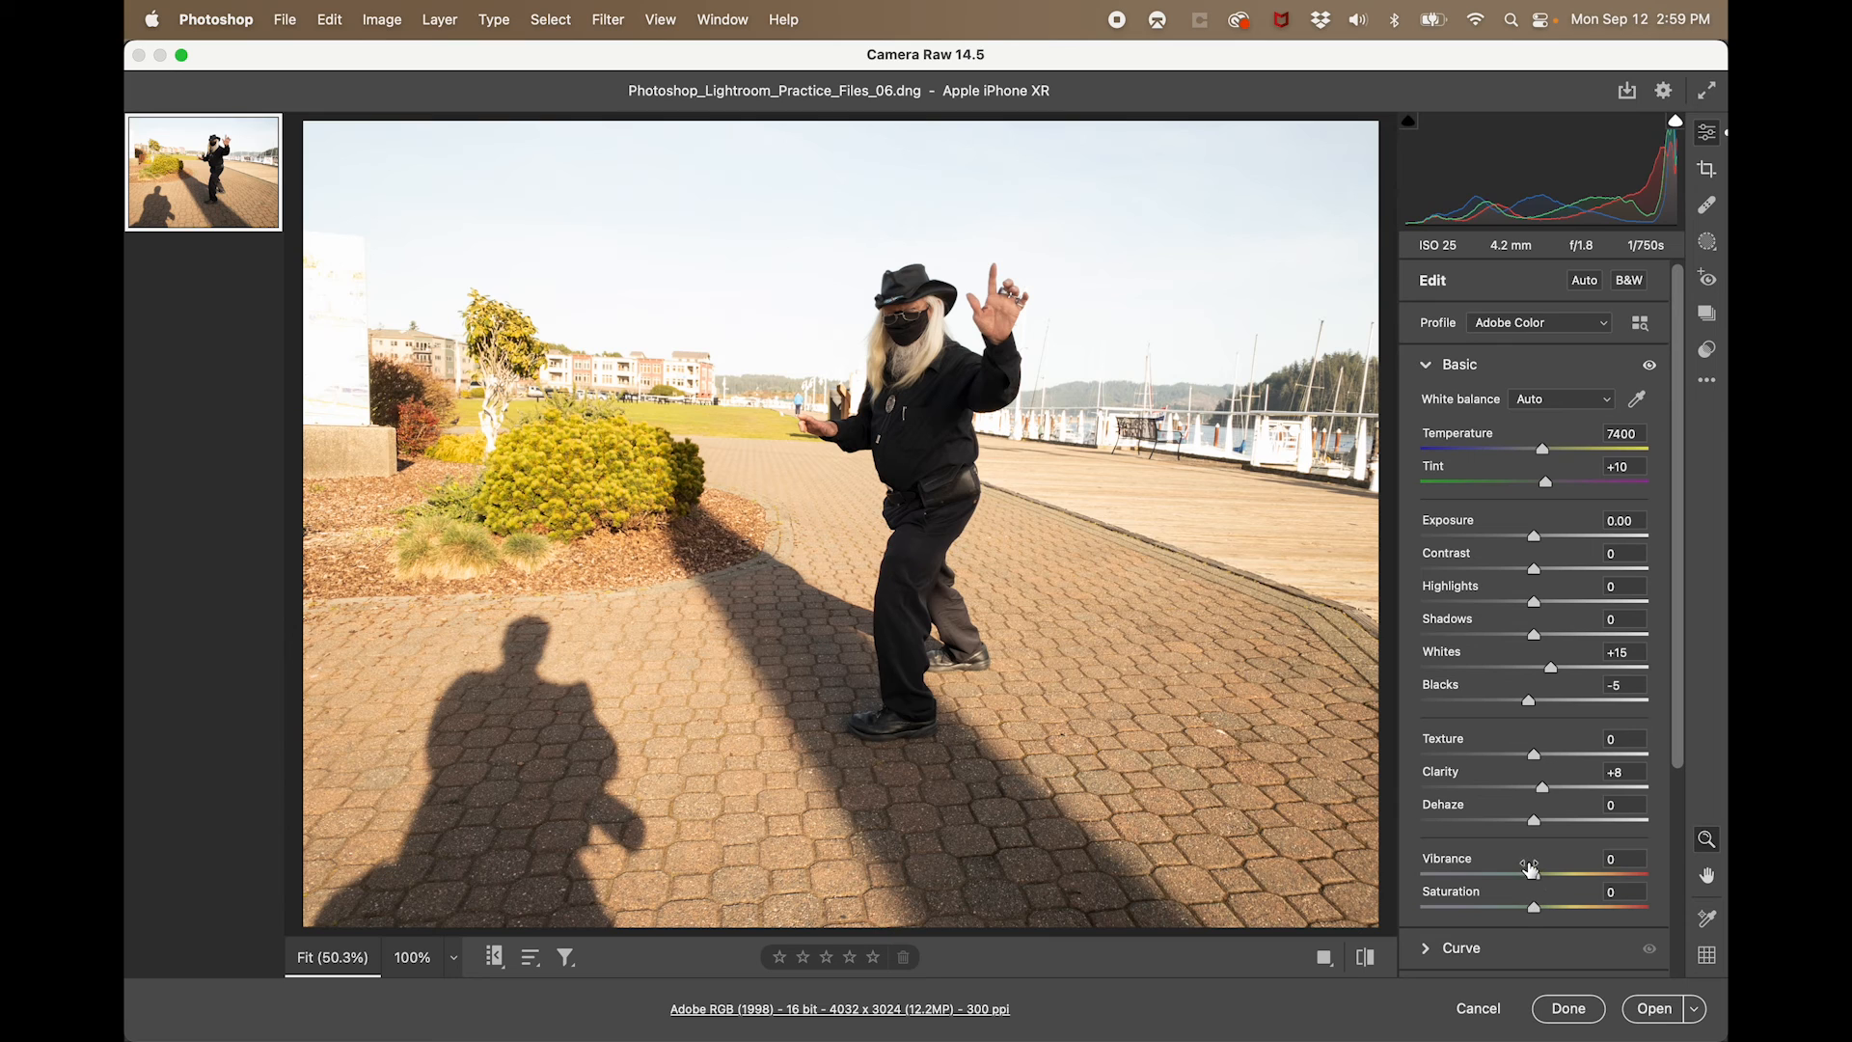
pyautogui.moveTo(1534, 911)
pyautogui.mouseDown()
pyautogui.moveTo(1594, 907)
pyautogui.moveTo(1534, 908)
pyautogui.mouseUp()
pyautogui.moveTo(1538, 880)
pyautogui.mouseDown()
pyautogui.moveTo(1587, 878)
pyautogui.moveTo(1534, 876)
pyautogui.moveTo(1561, 880)
pyautogui.mouseUp()
# - Create a subject mask of the man and subtract the stray background around his hands and arm with a size 2 brush
pyautogui.click(1707, 245)
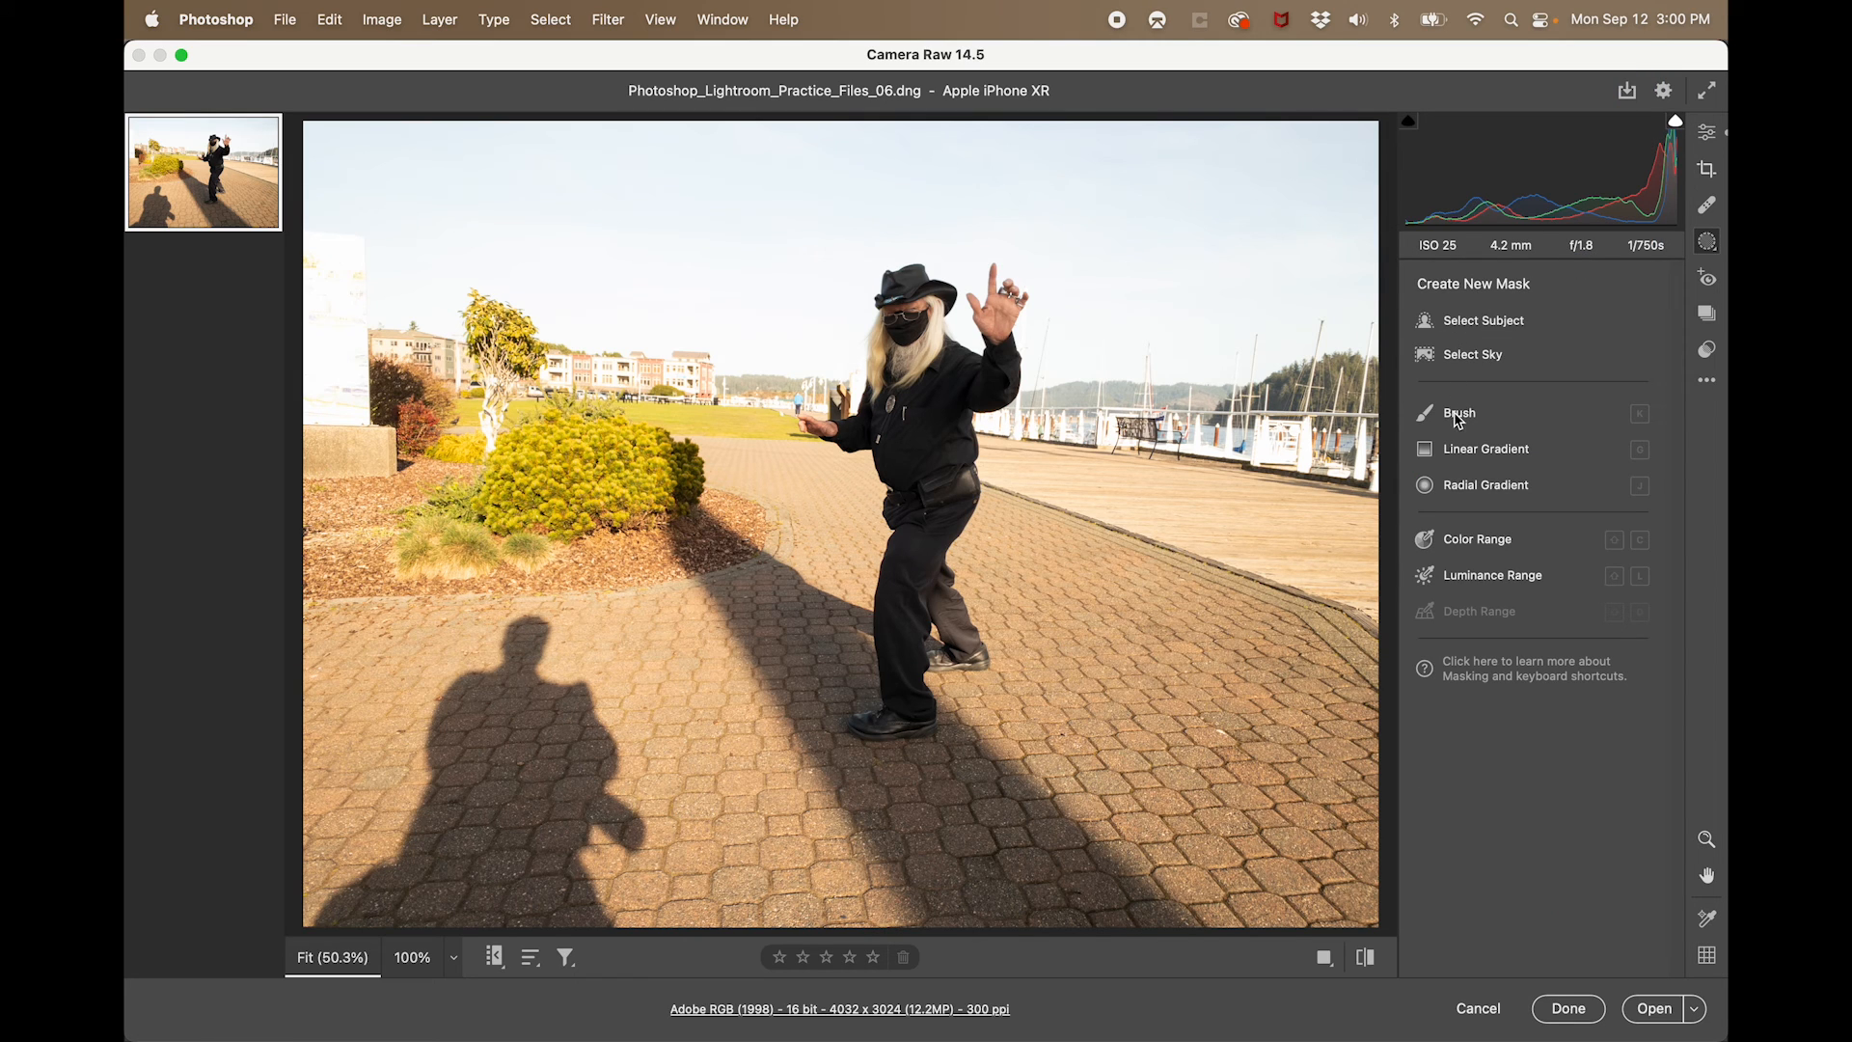
pyautogui.click(1495, 321)
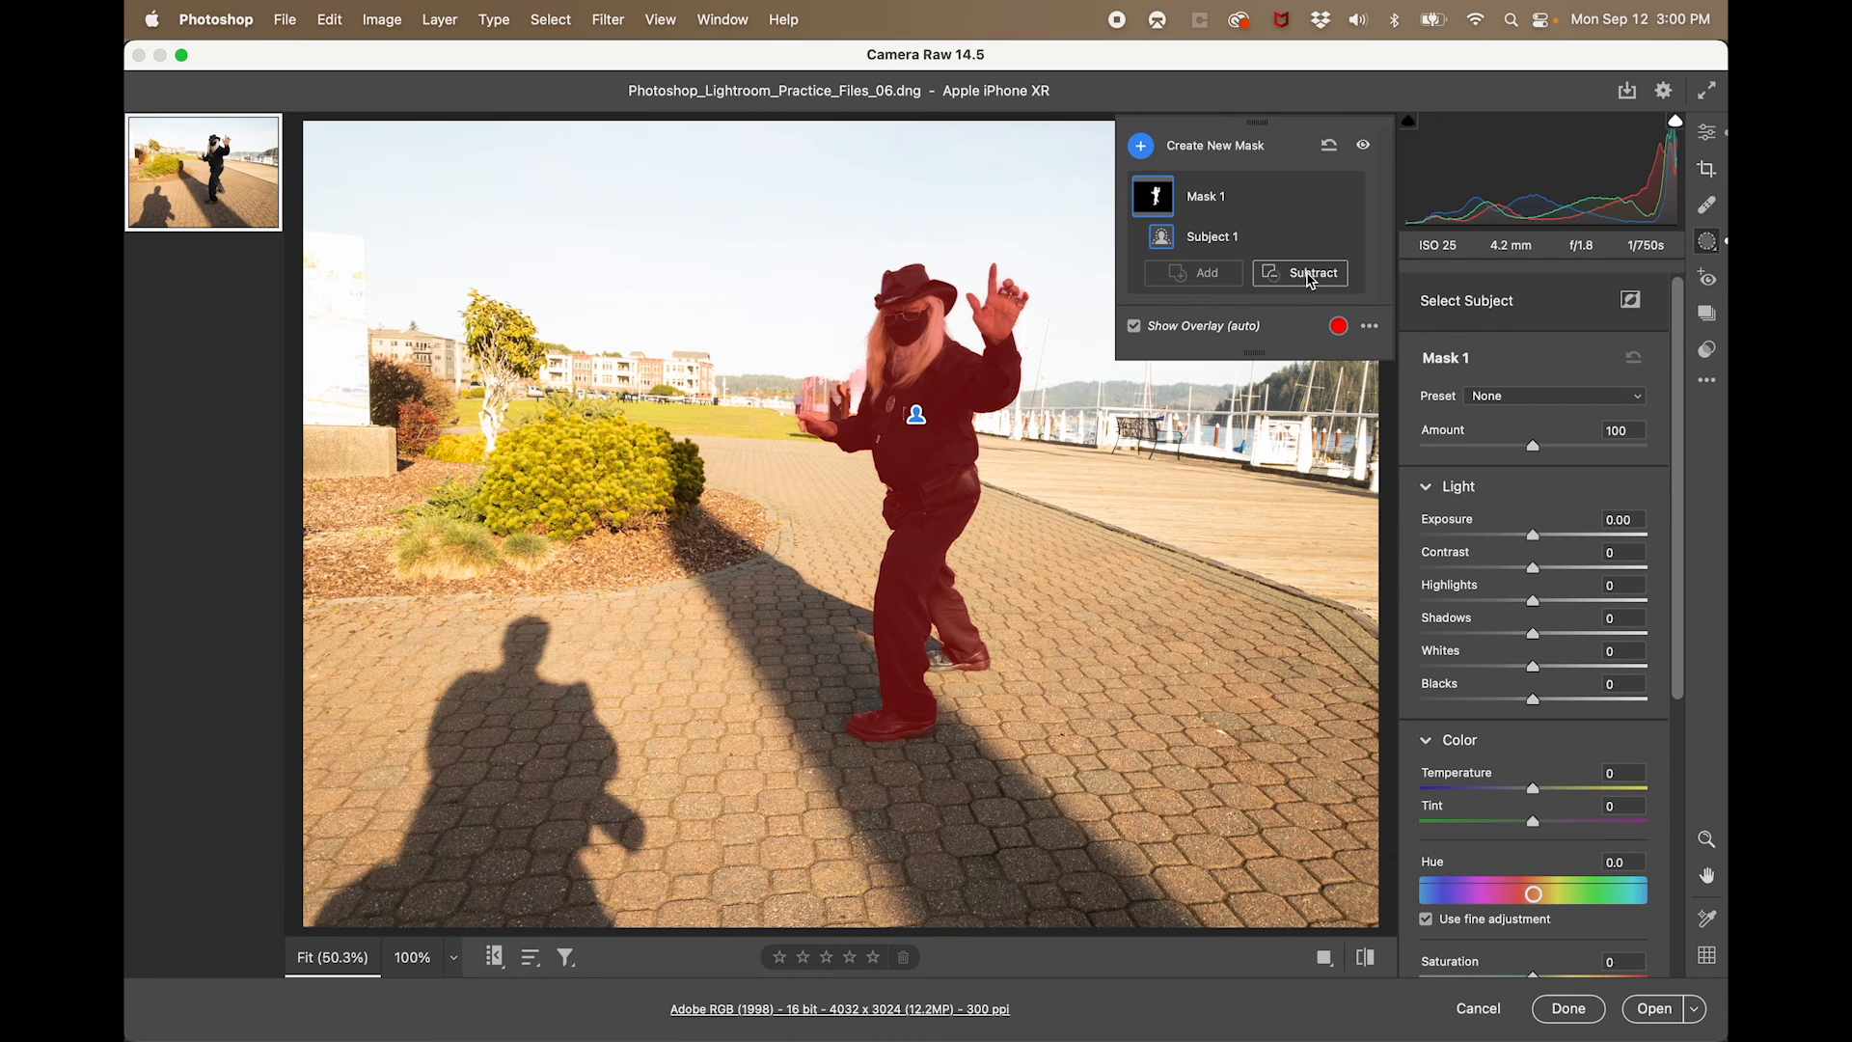
pyautogui.click(1311, 280)
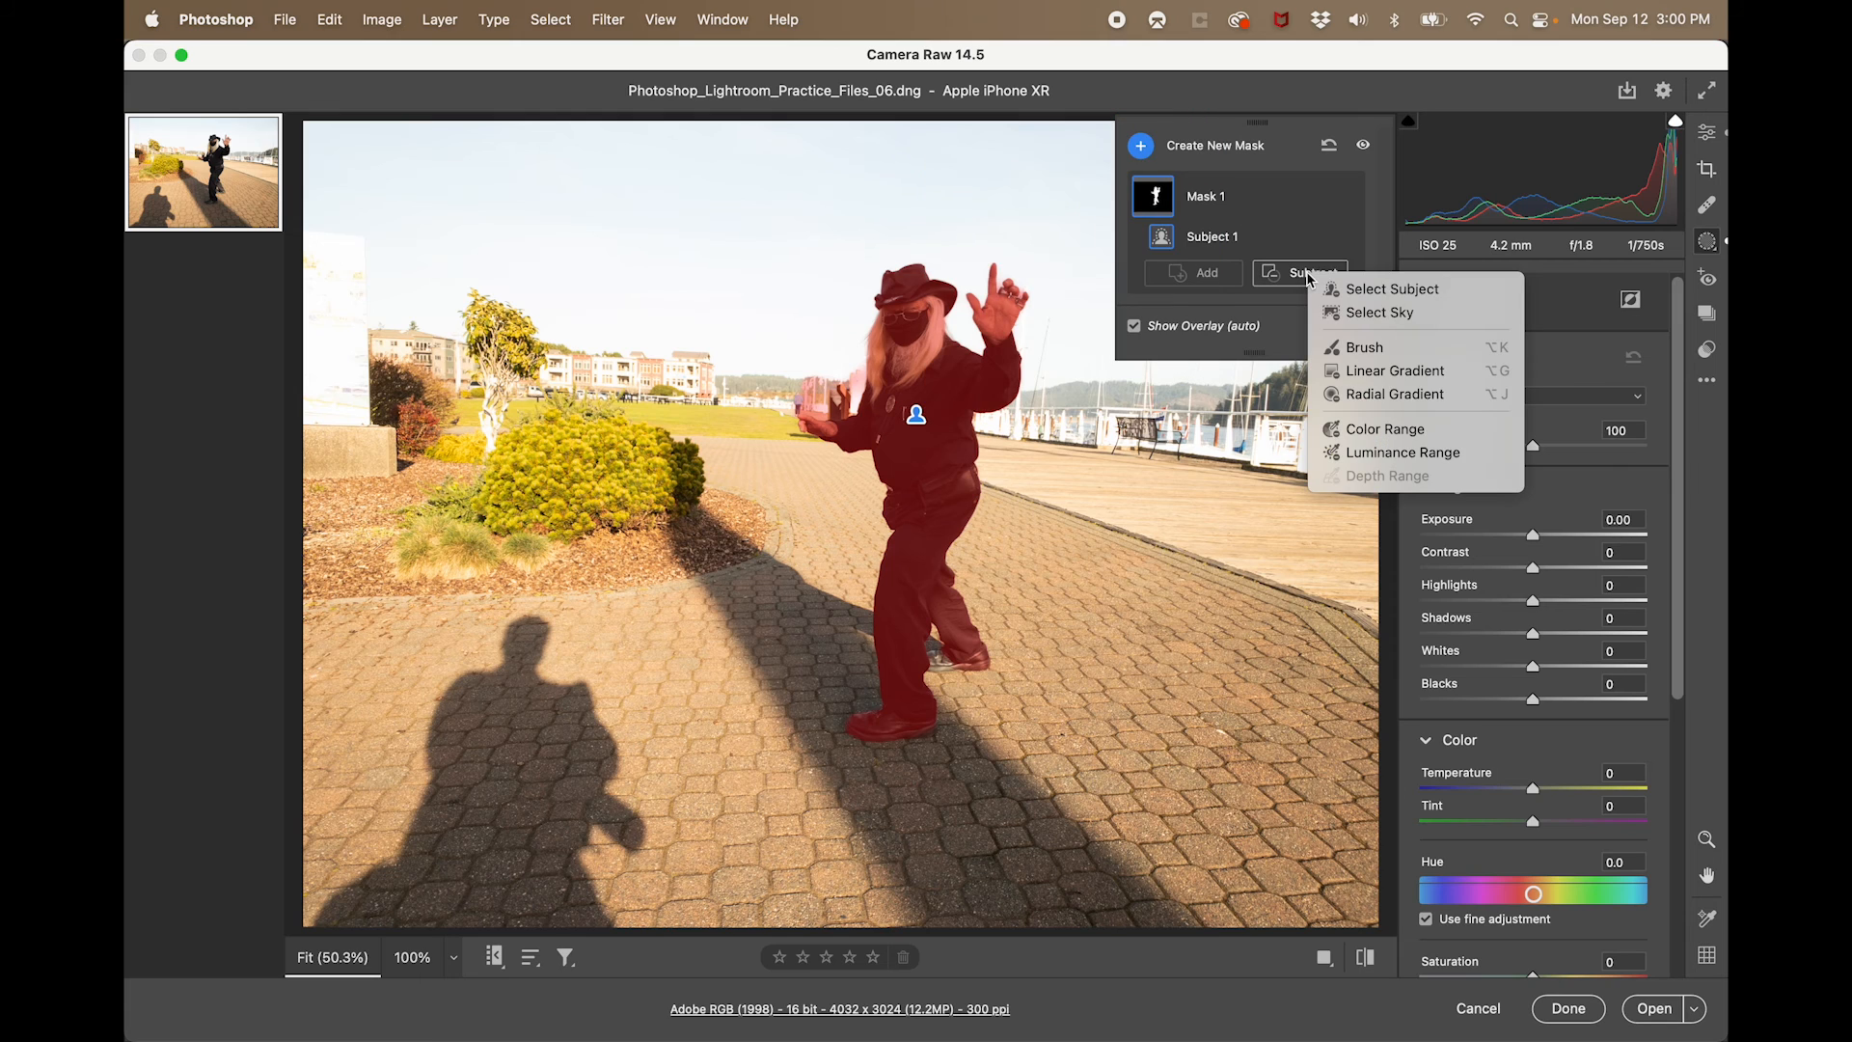
pyautogui.click(1356, 349)
pyautogui.press('[')
pyautogui.press('[')
pyautogui.press('[')
pyautogui.press('[')
pyautogui.press('[')
pyautogui.press('[')
pyautogui.press('[')
pyautogui.press('[')
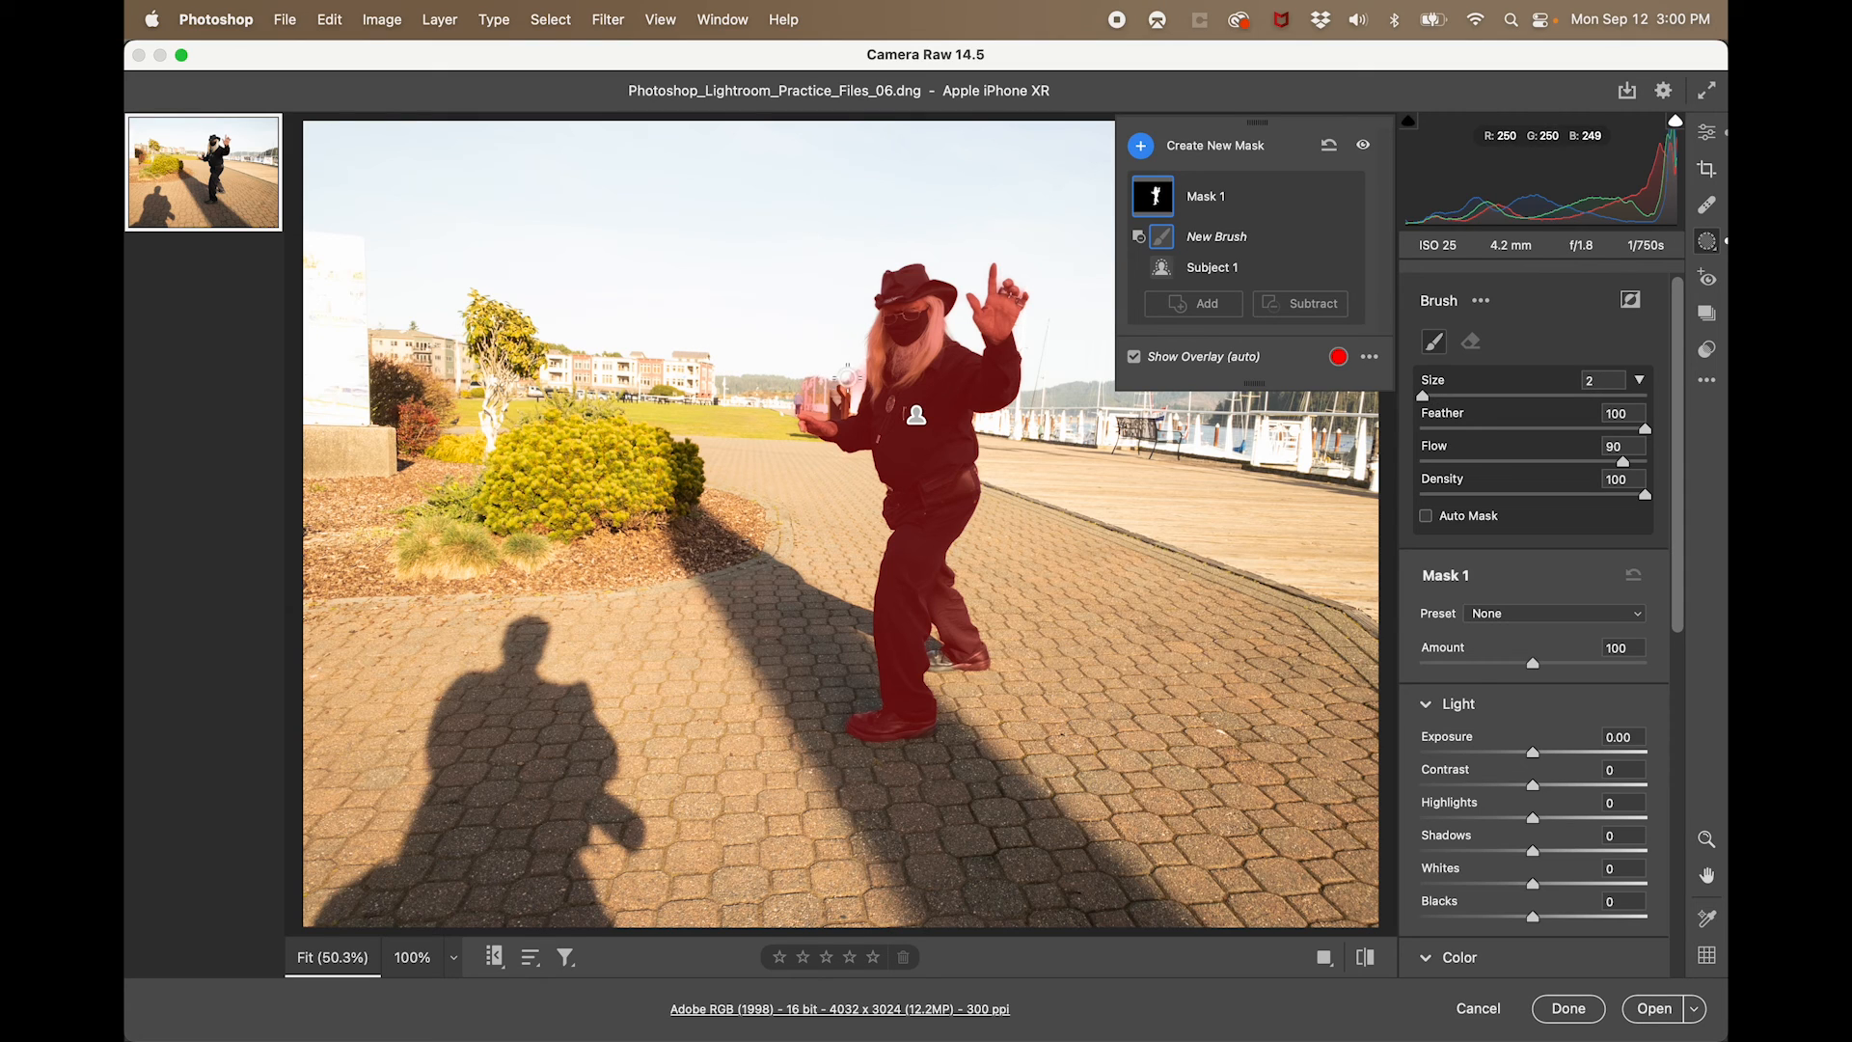
pyautogui.moveTo(856, 375)
pyautogui.mouseDown()
pyautogui.moveTo(799, 400)
pyautogui.moveTo(837, 397)
pyautogui.moveTo(810, 379)
pyautogui.moveTo(854, 367)
pyautogui.moveTo(847, 382)
pyautogui.moveTo(718, 361)
pyautogui.mouseUp()
pyautogui.moveTo(1034, 370); pyautogui.dragTo(998, 436)
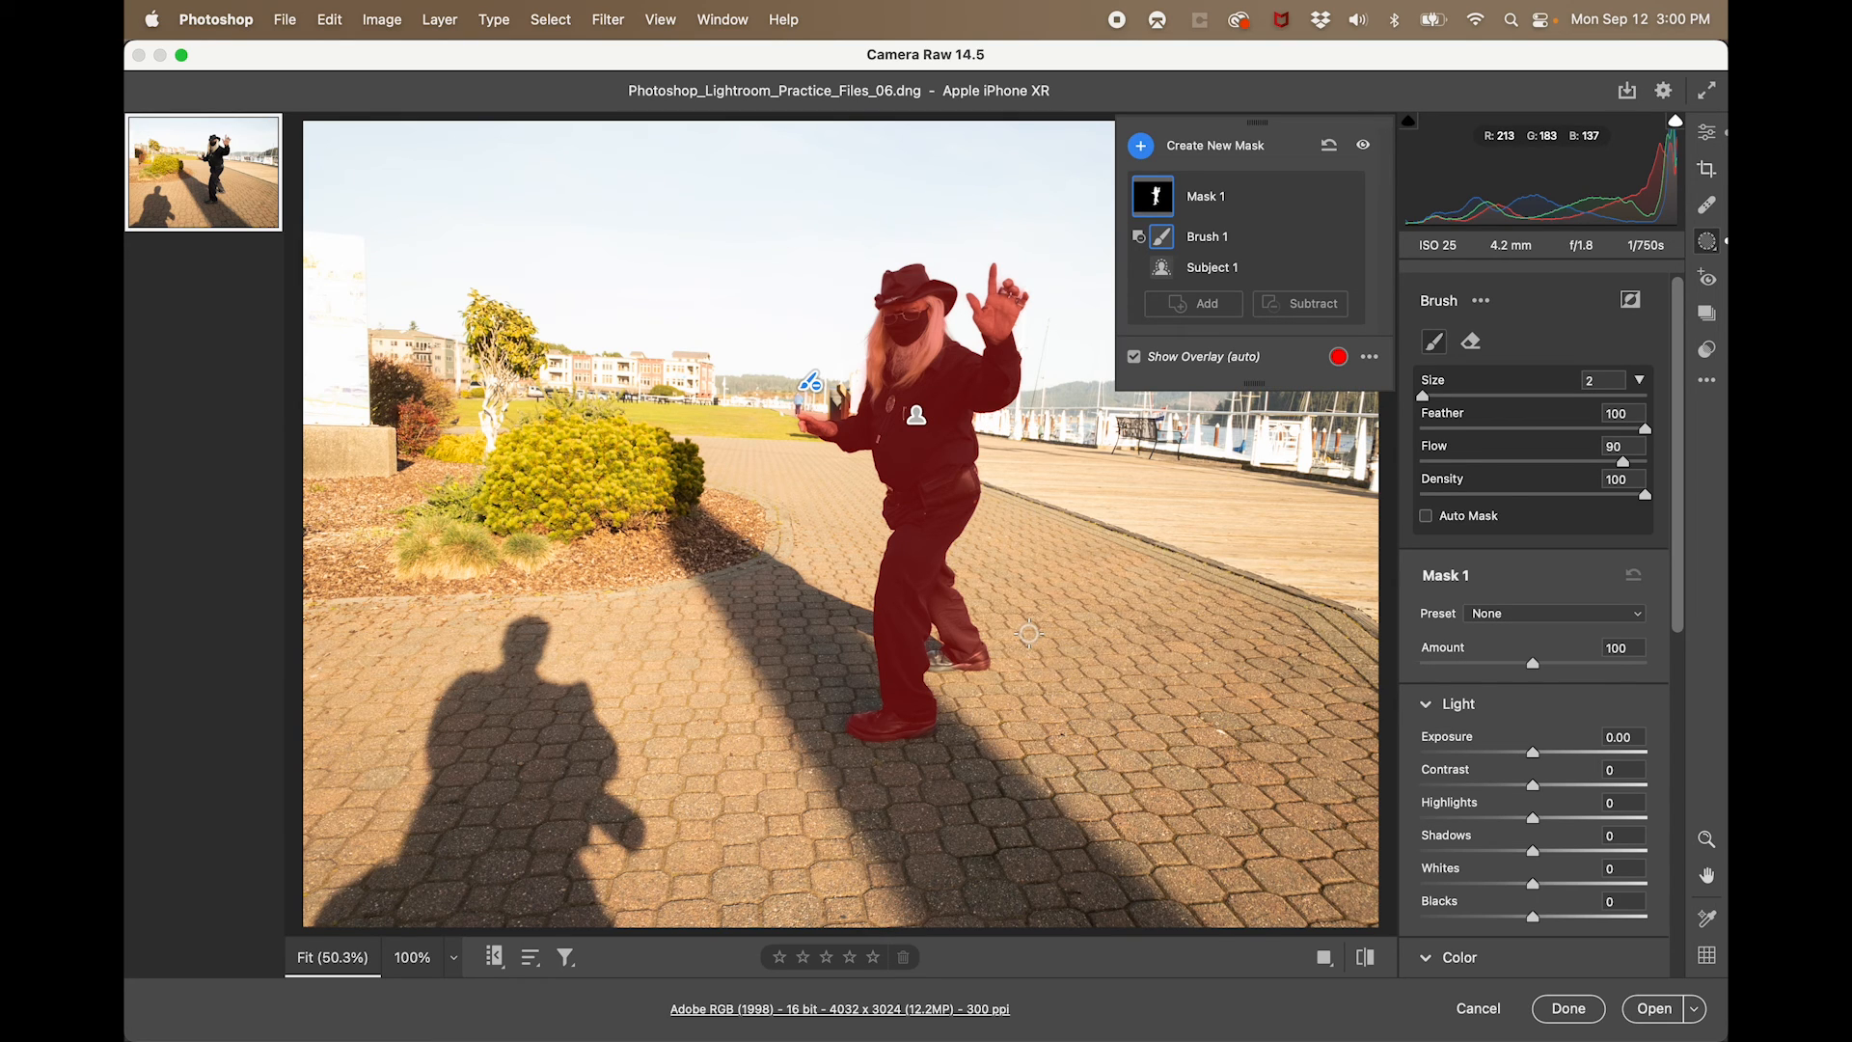
# - Set the subject mask's exposure to +0.25, highlights to -28 and shadows to +6
pyautogui.moveTo(1536, 758); pyautogui.dragTo(1543, 759)
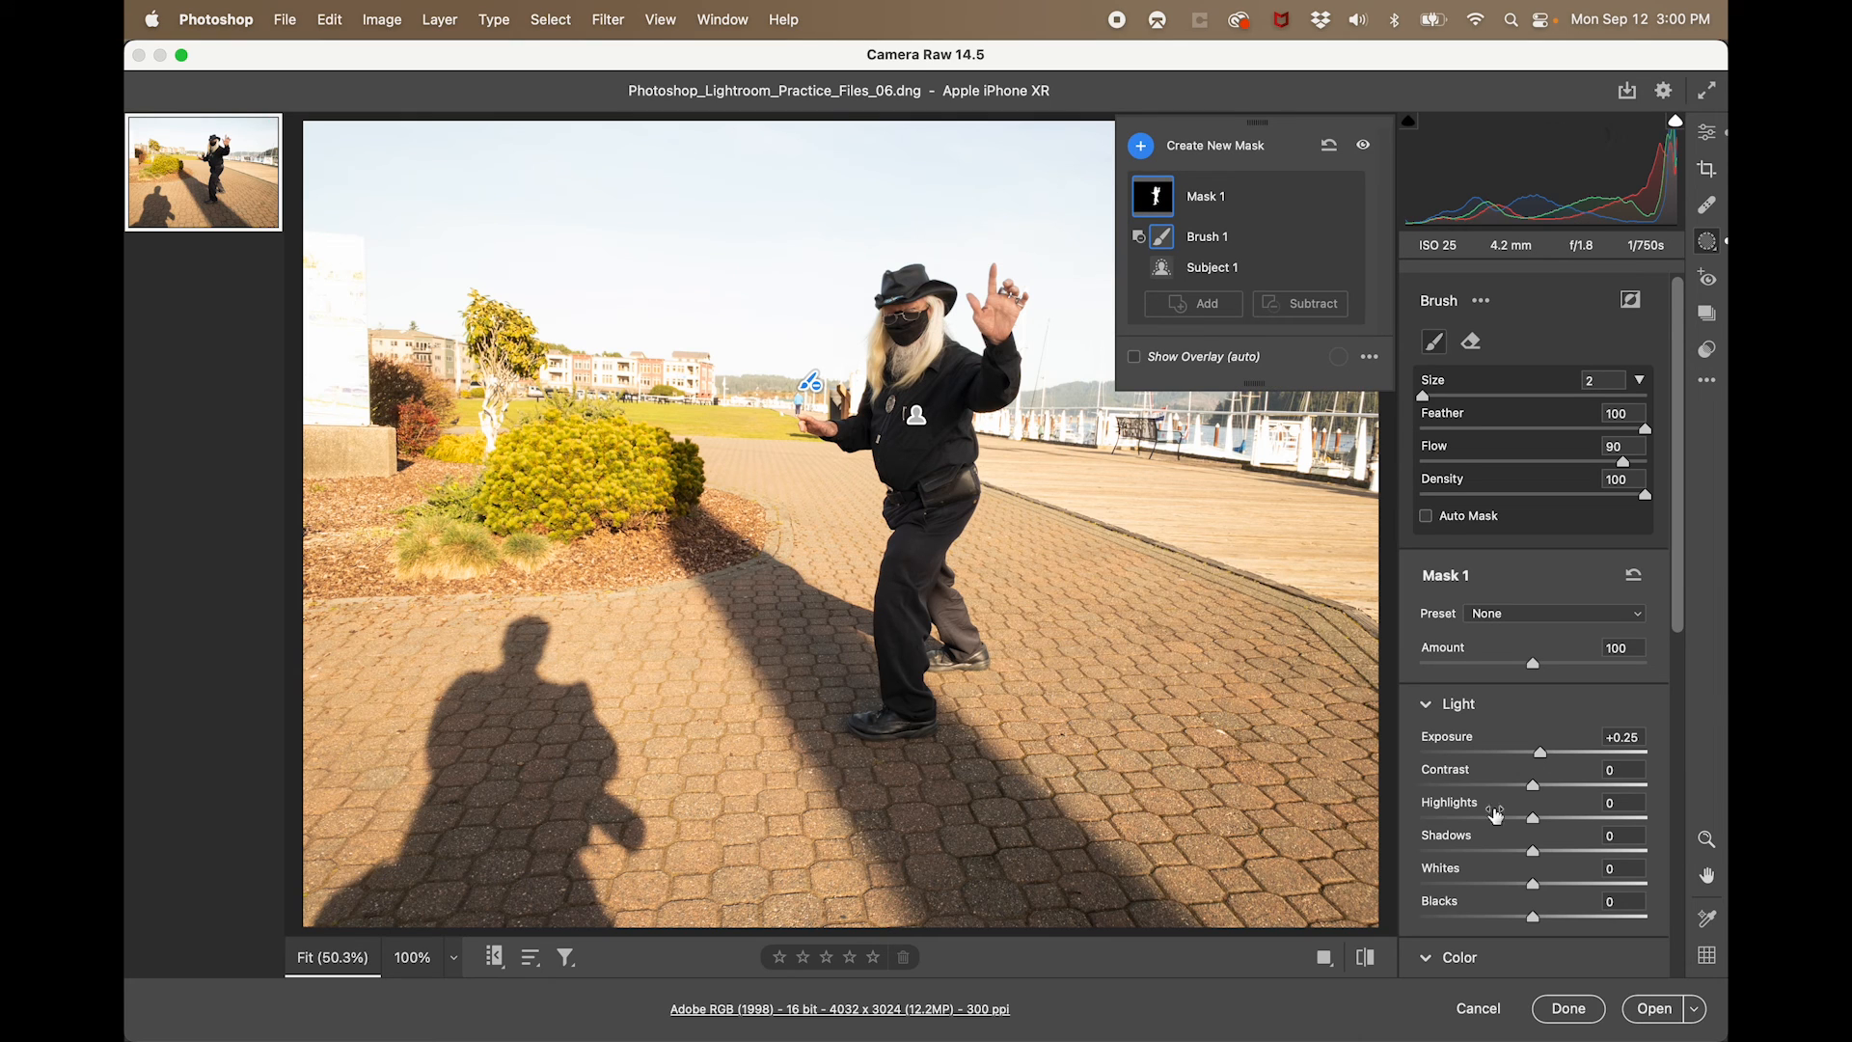
pyautogui.moveTo(1533, 821)
pyautogui.mouseDown()
pyautogui.moveTo(1502, 821)
pyautogui.moveTo(1543, 857)
pyautogui.mouseUp()
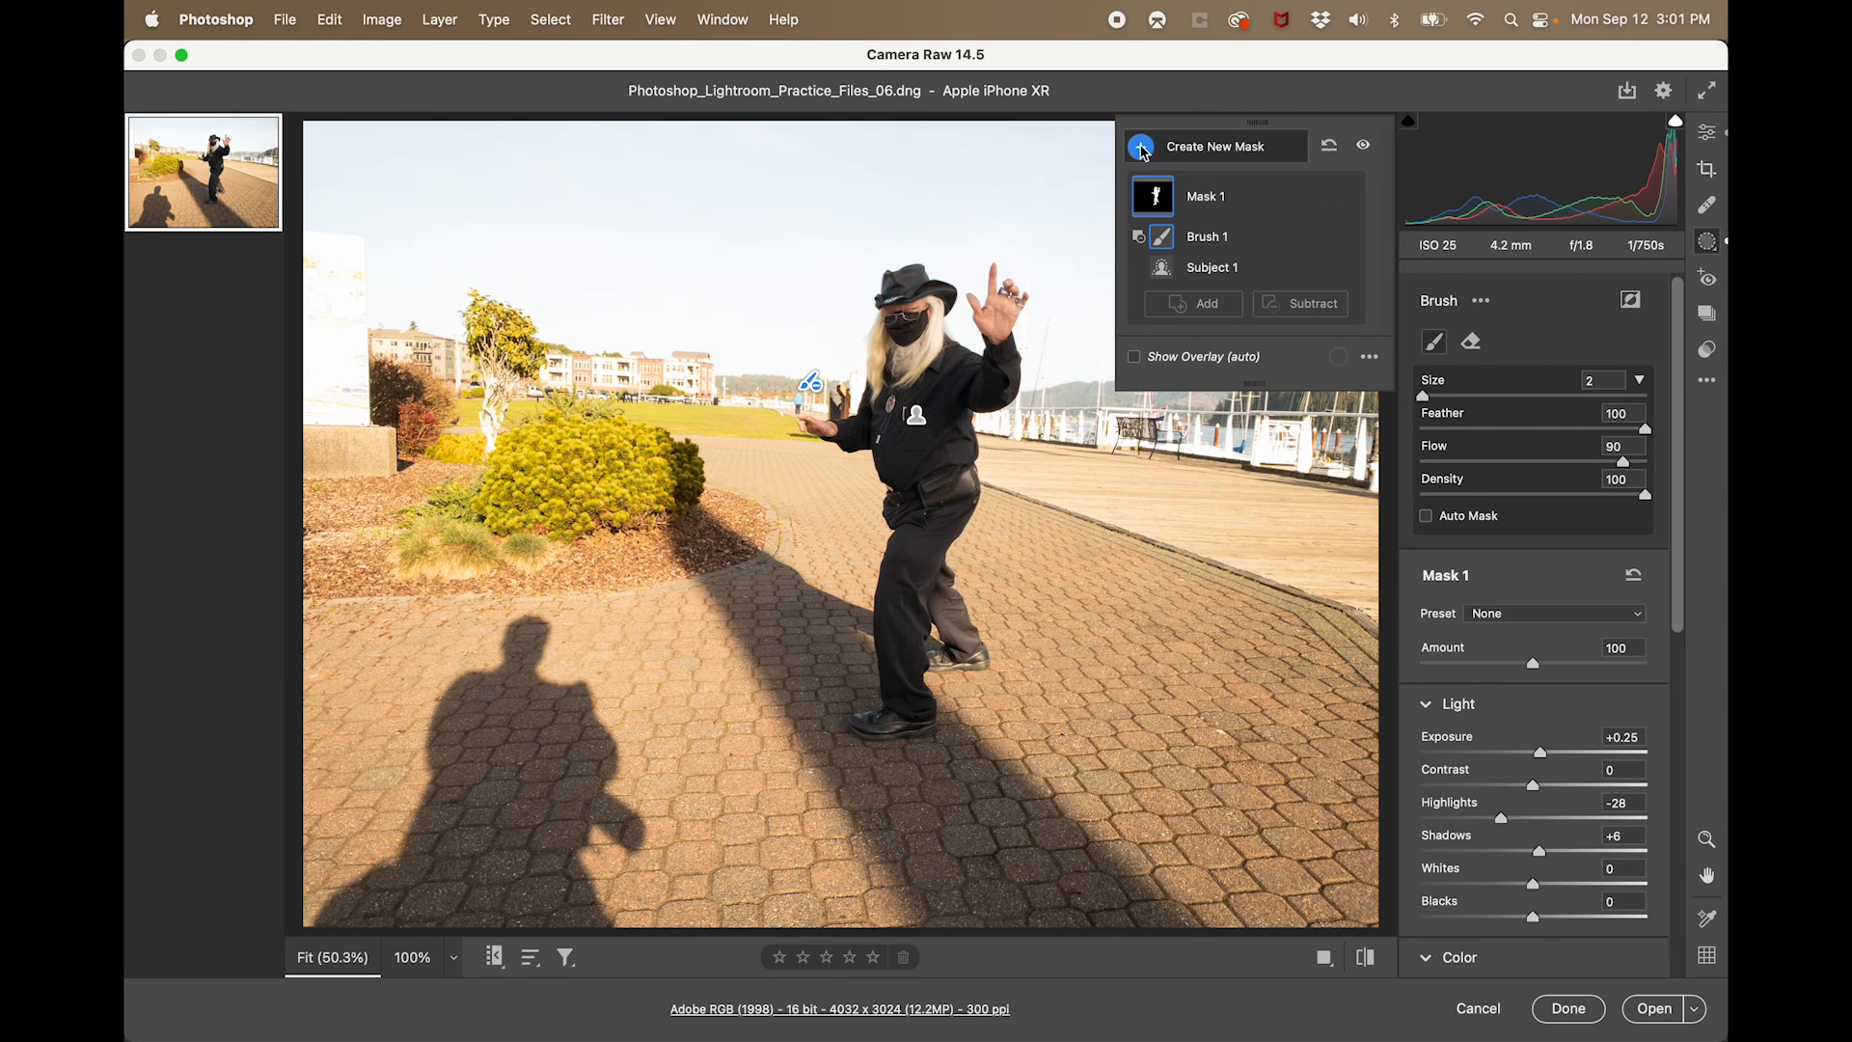
# - Create a second subject mask, brush the stray background out of it, and invert the mask to cover the surroundings
pyautogui.click(1144, 152)
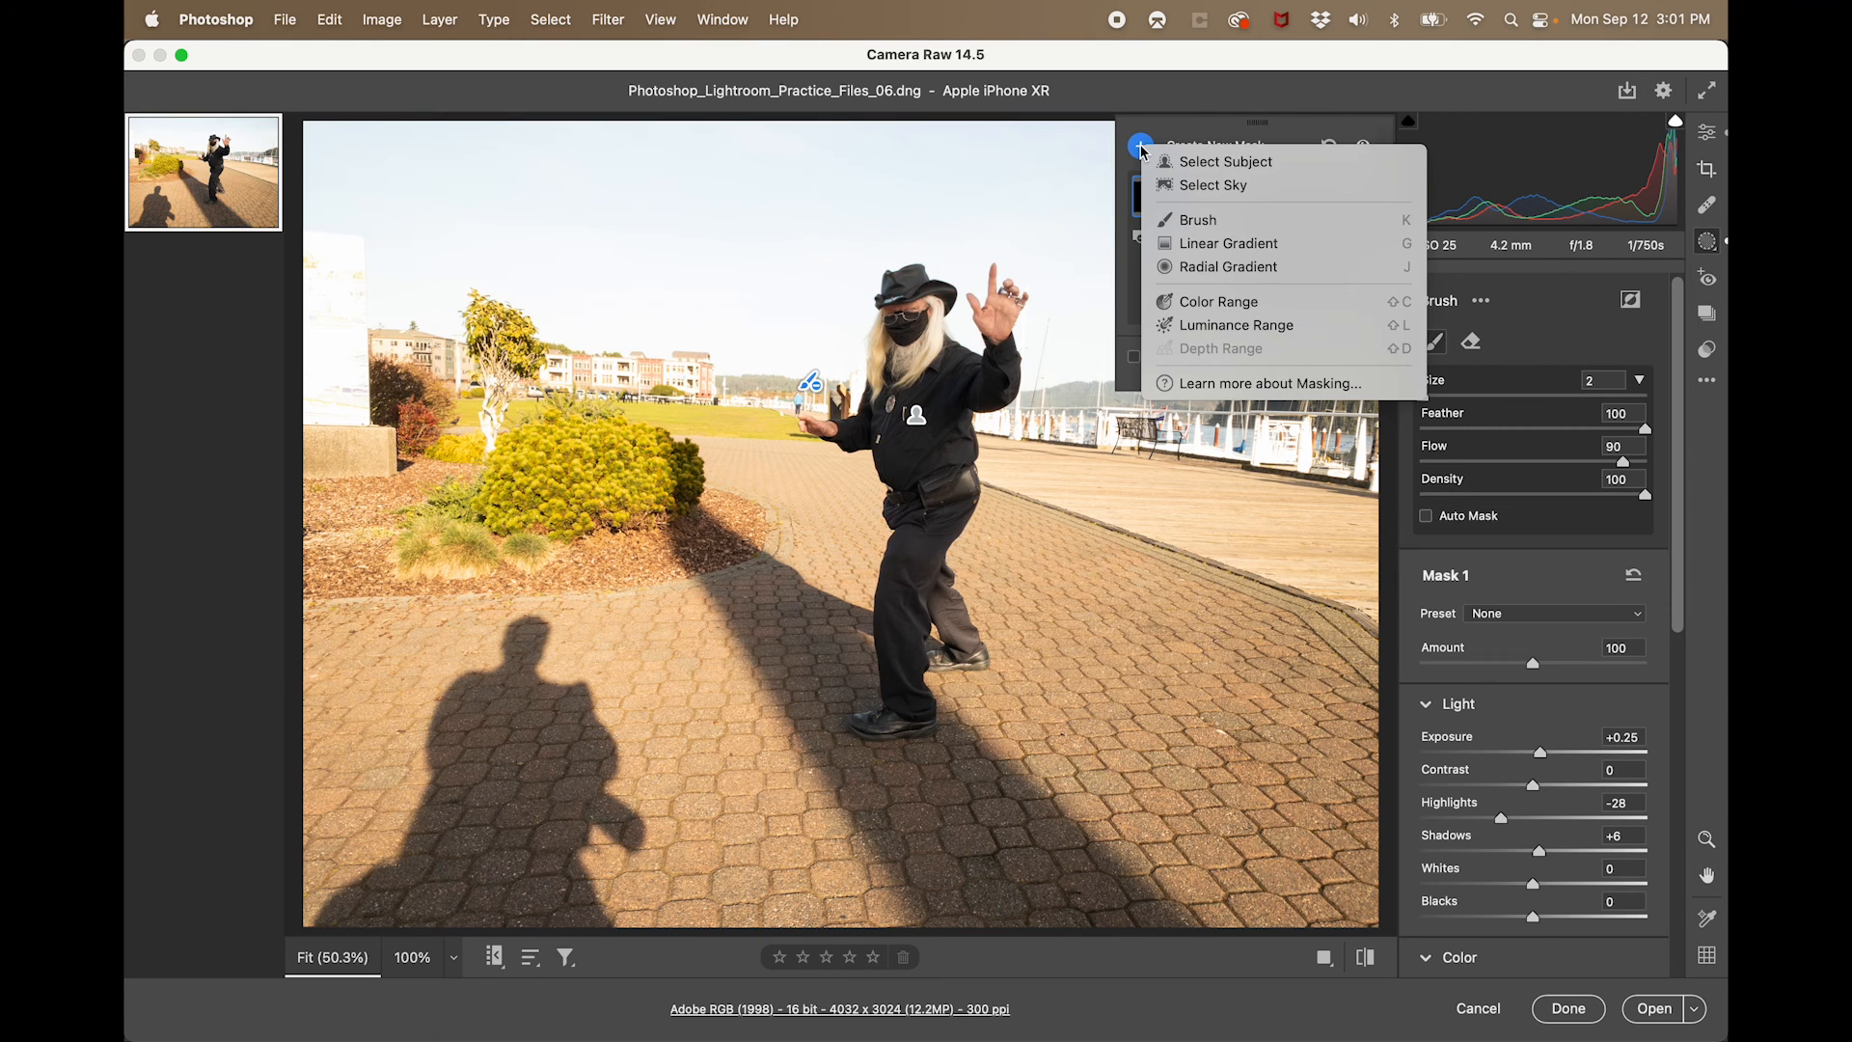
pyautogui.click(1197, 163)
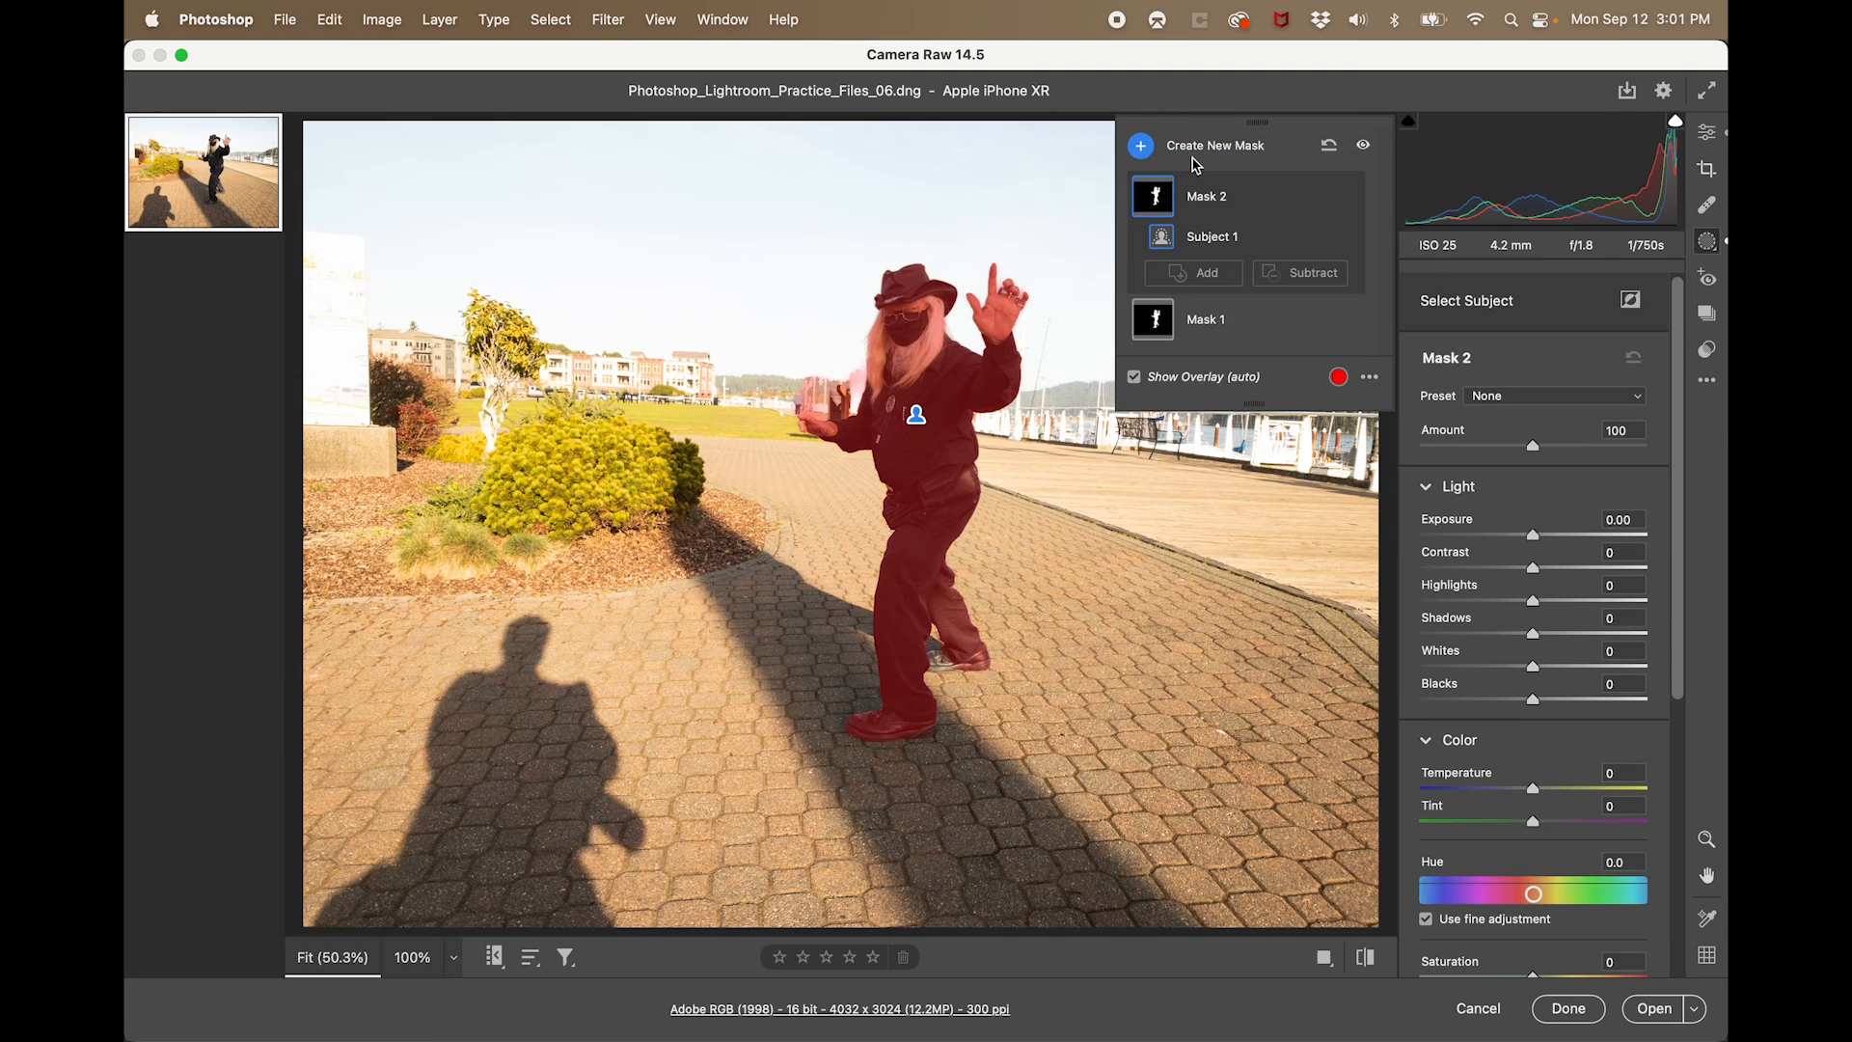
pyautogui.click(1319, 284)
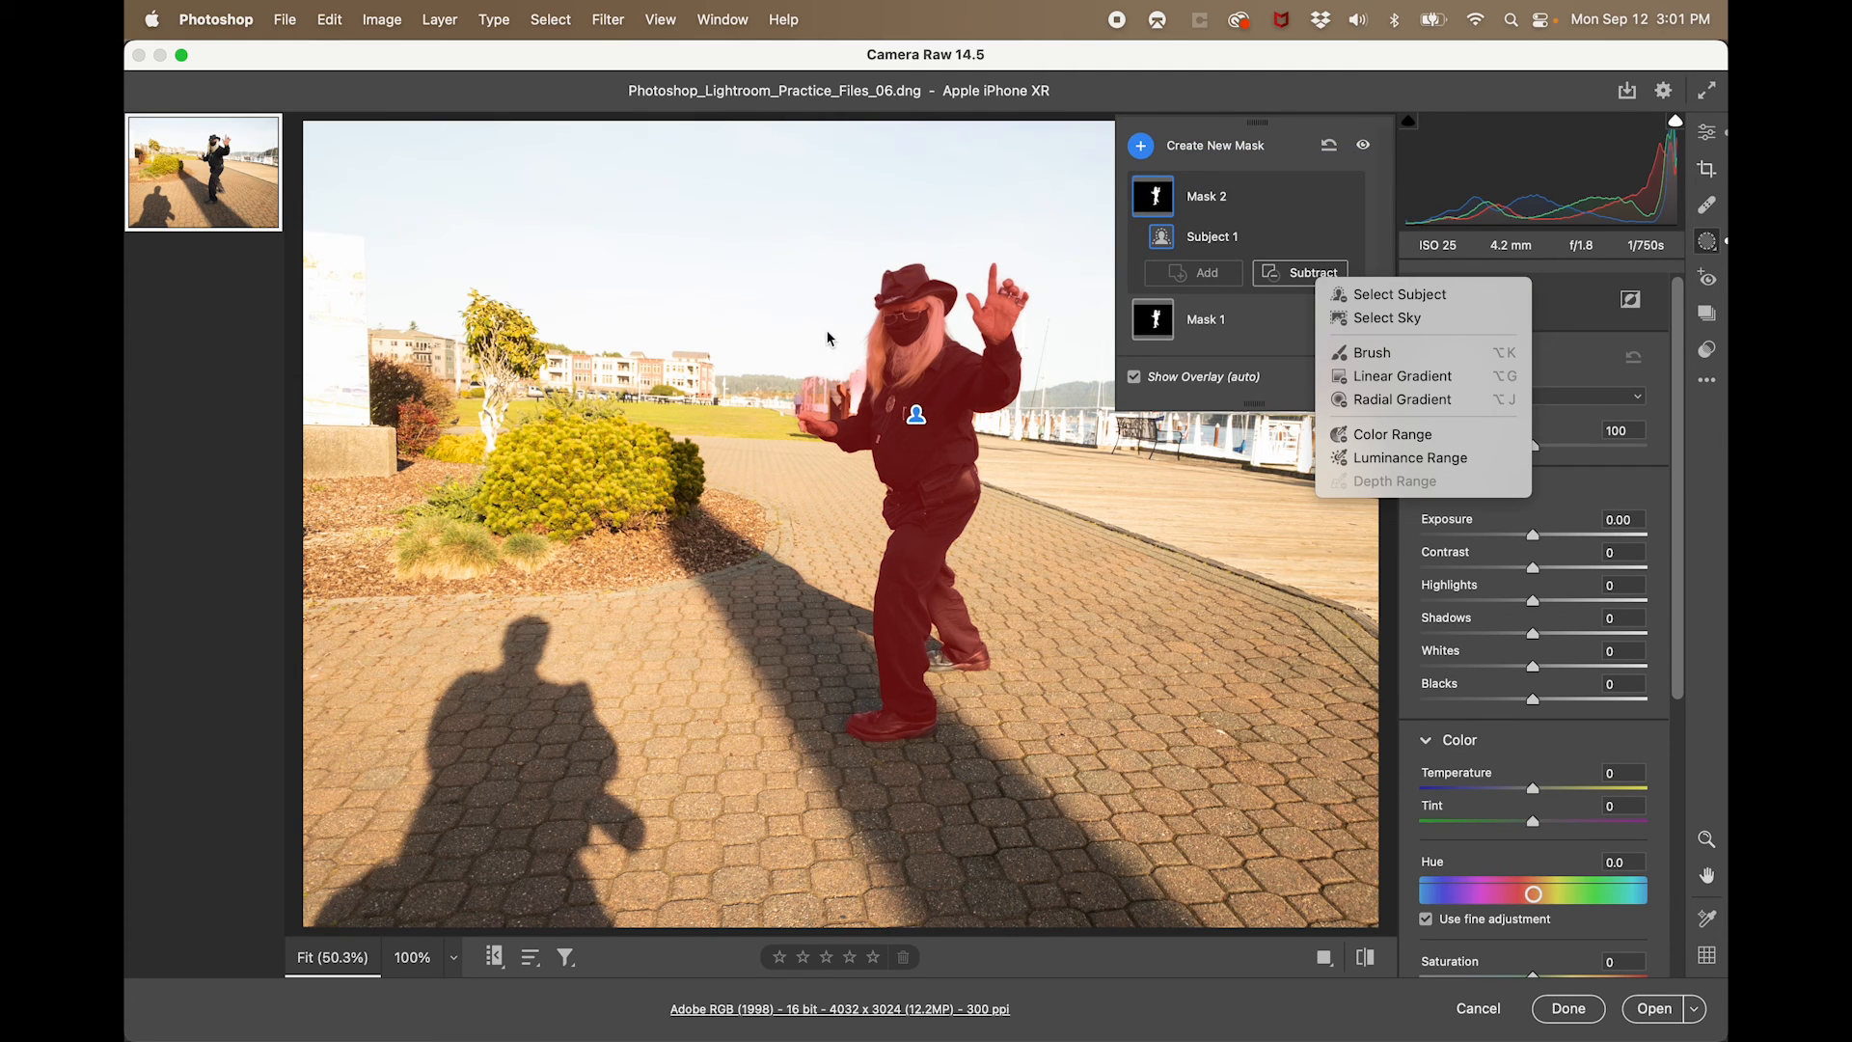
pyautogui.click(1357, 353)
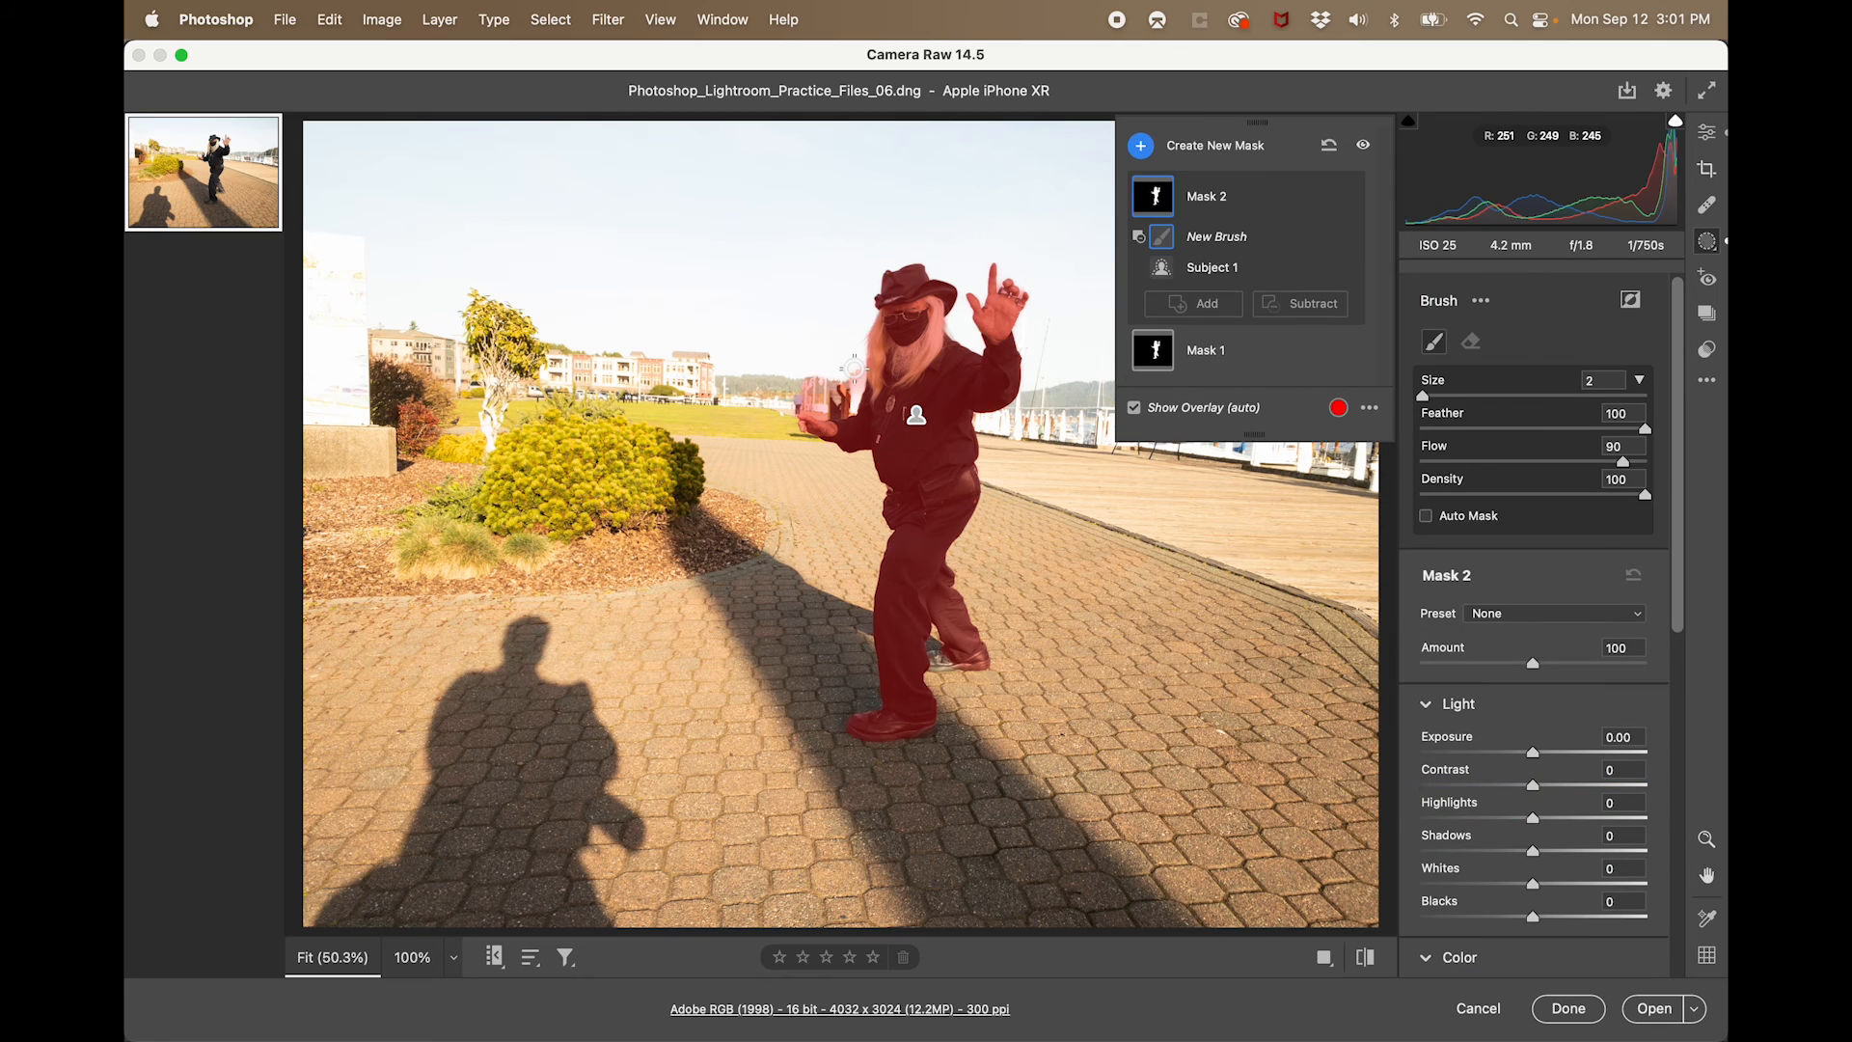
pyautogui.moveTo(853, 377)
pyautogui.mouseDown()
pyautogui.moveTo(789, 405)
pyautogui.moveTo(825, 392)
pyautogui.moveTo(819, 373)
pyautogui.moveTo(782, 377)
pyautogui.moveTo(854, 363)
pyautogui.moveTo(855, 380)
pyautogui.moveTo(782, 390)
pyautogui.mouseUp()
pyautogui.moveTo(996, 428)
pyautogui.mouseDown()
pyautogui.moveTo(1018, 431)
pyautogui.moveTo(1051, 350)
pyautogui.mouseUp()
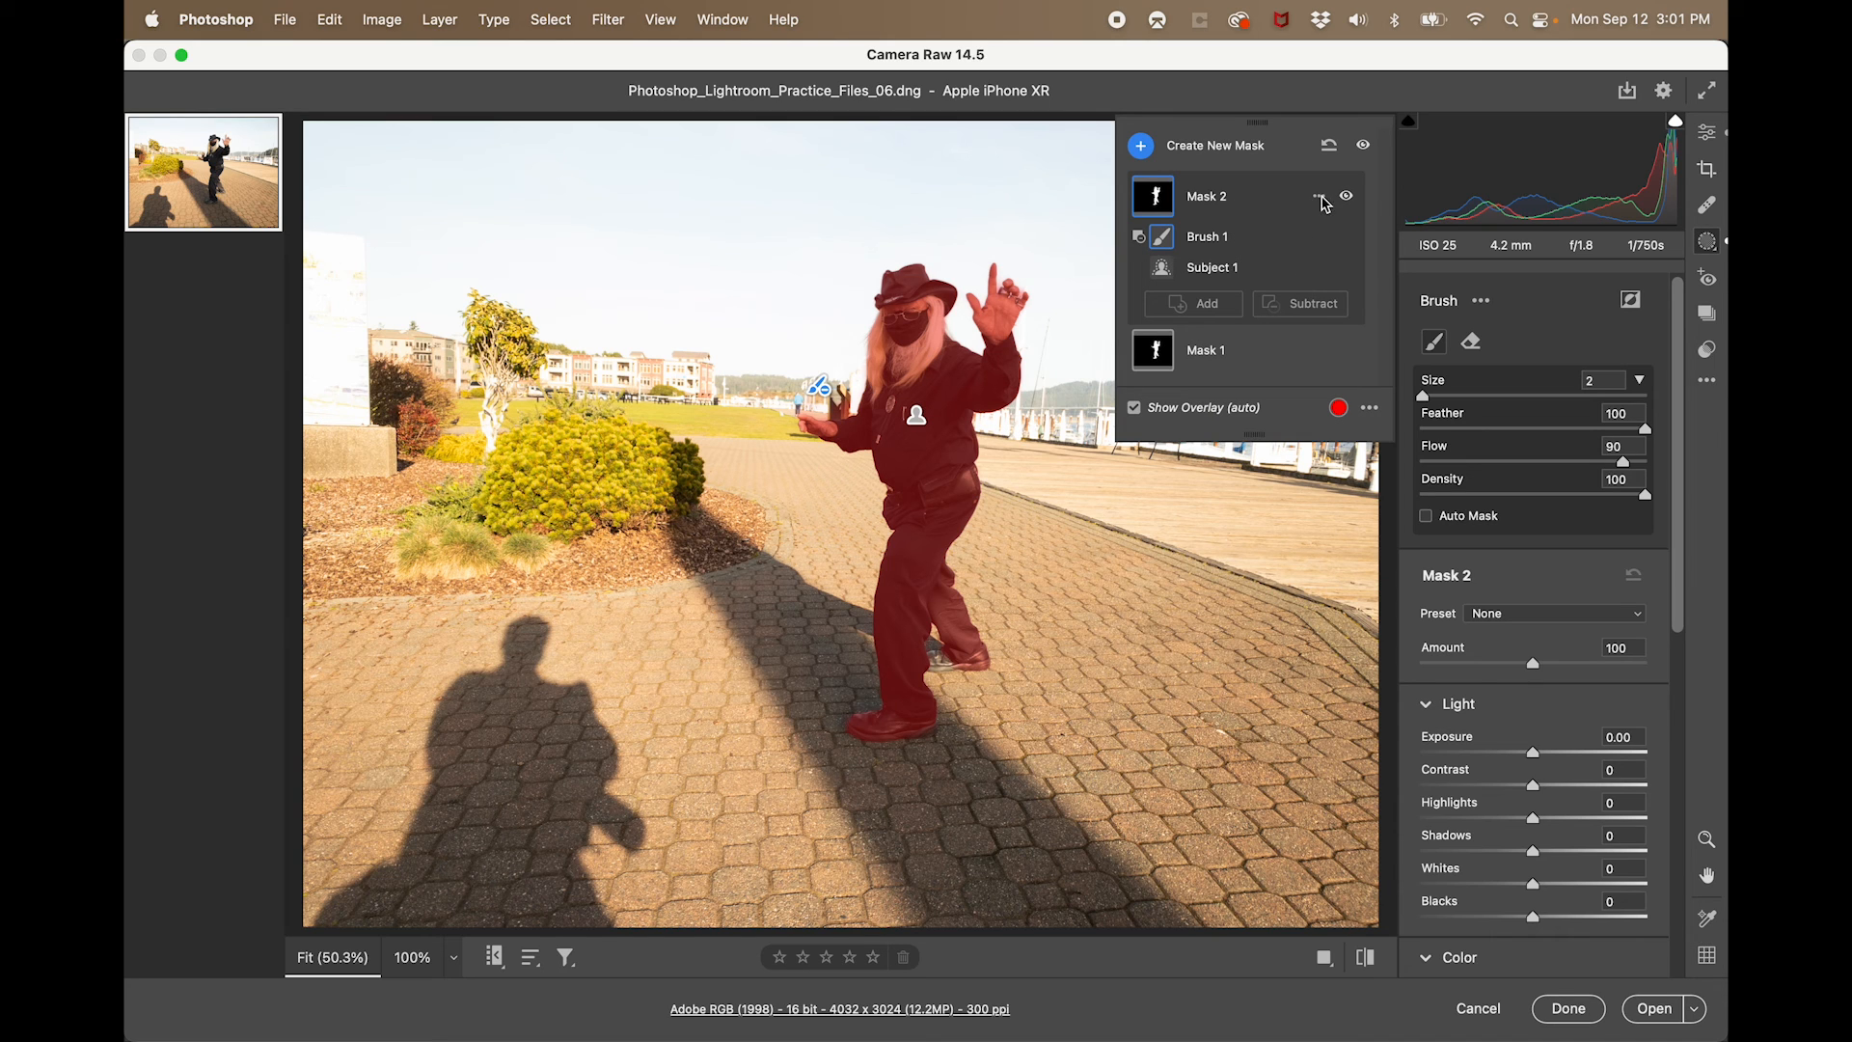
pyautogui.click(1320, 197)
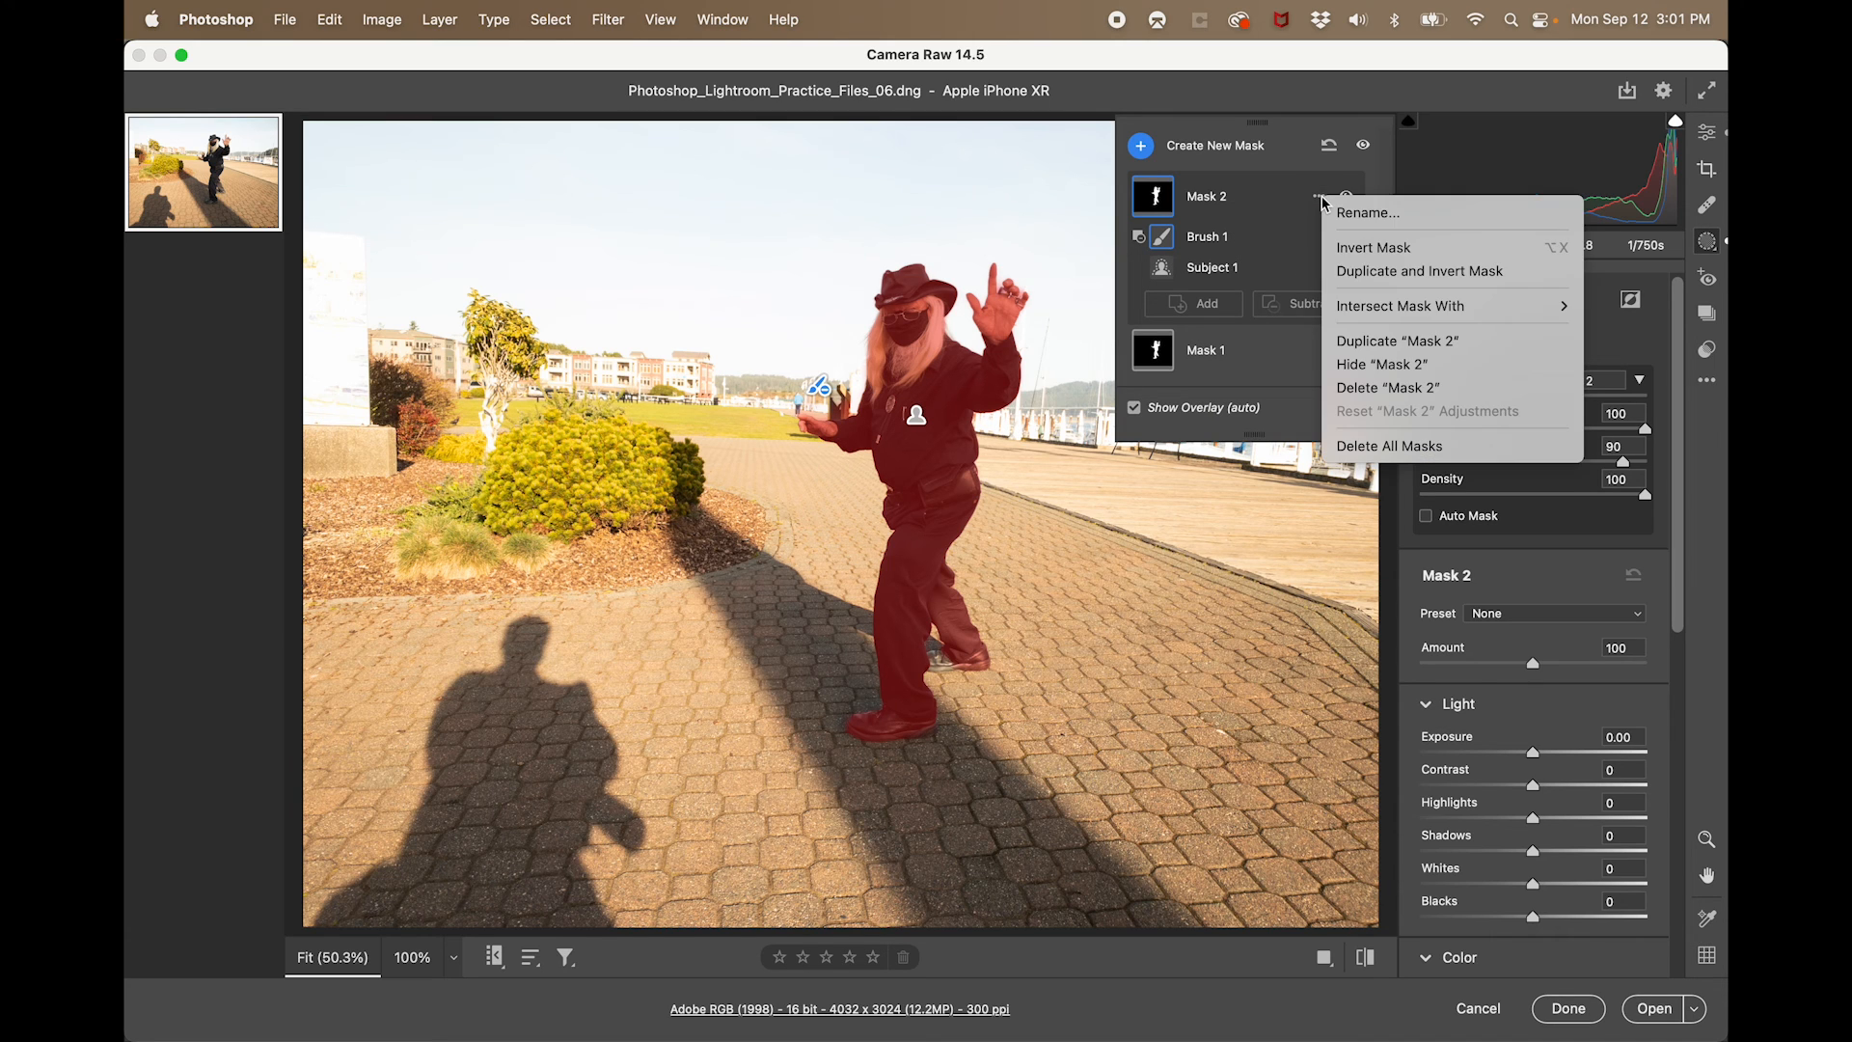
pyautogui.click(1365, 249)
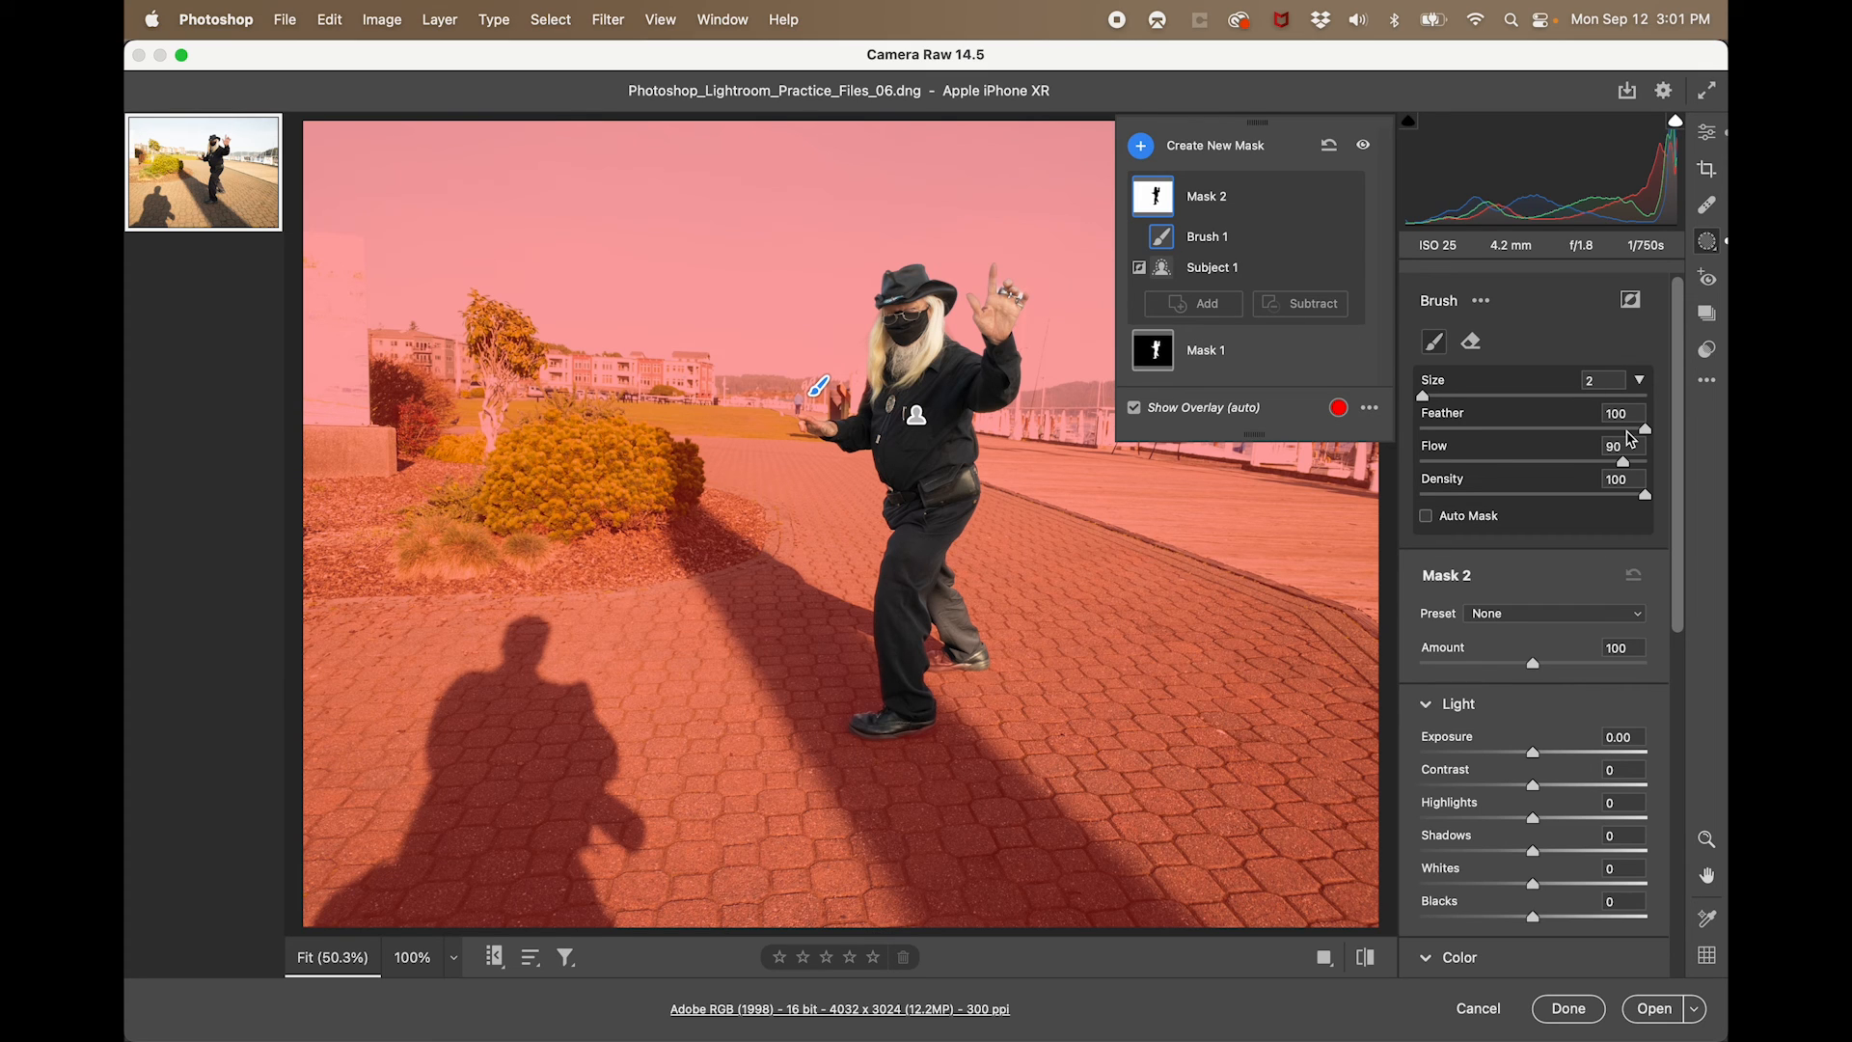
# - Darken the surroundings through the inverted mask with exposure -1.35 and highlights -30
pyautogui.moveTo(1533, 754); pyautogui.dragTo(1494, 757)
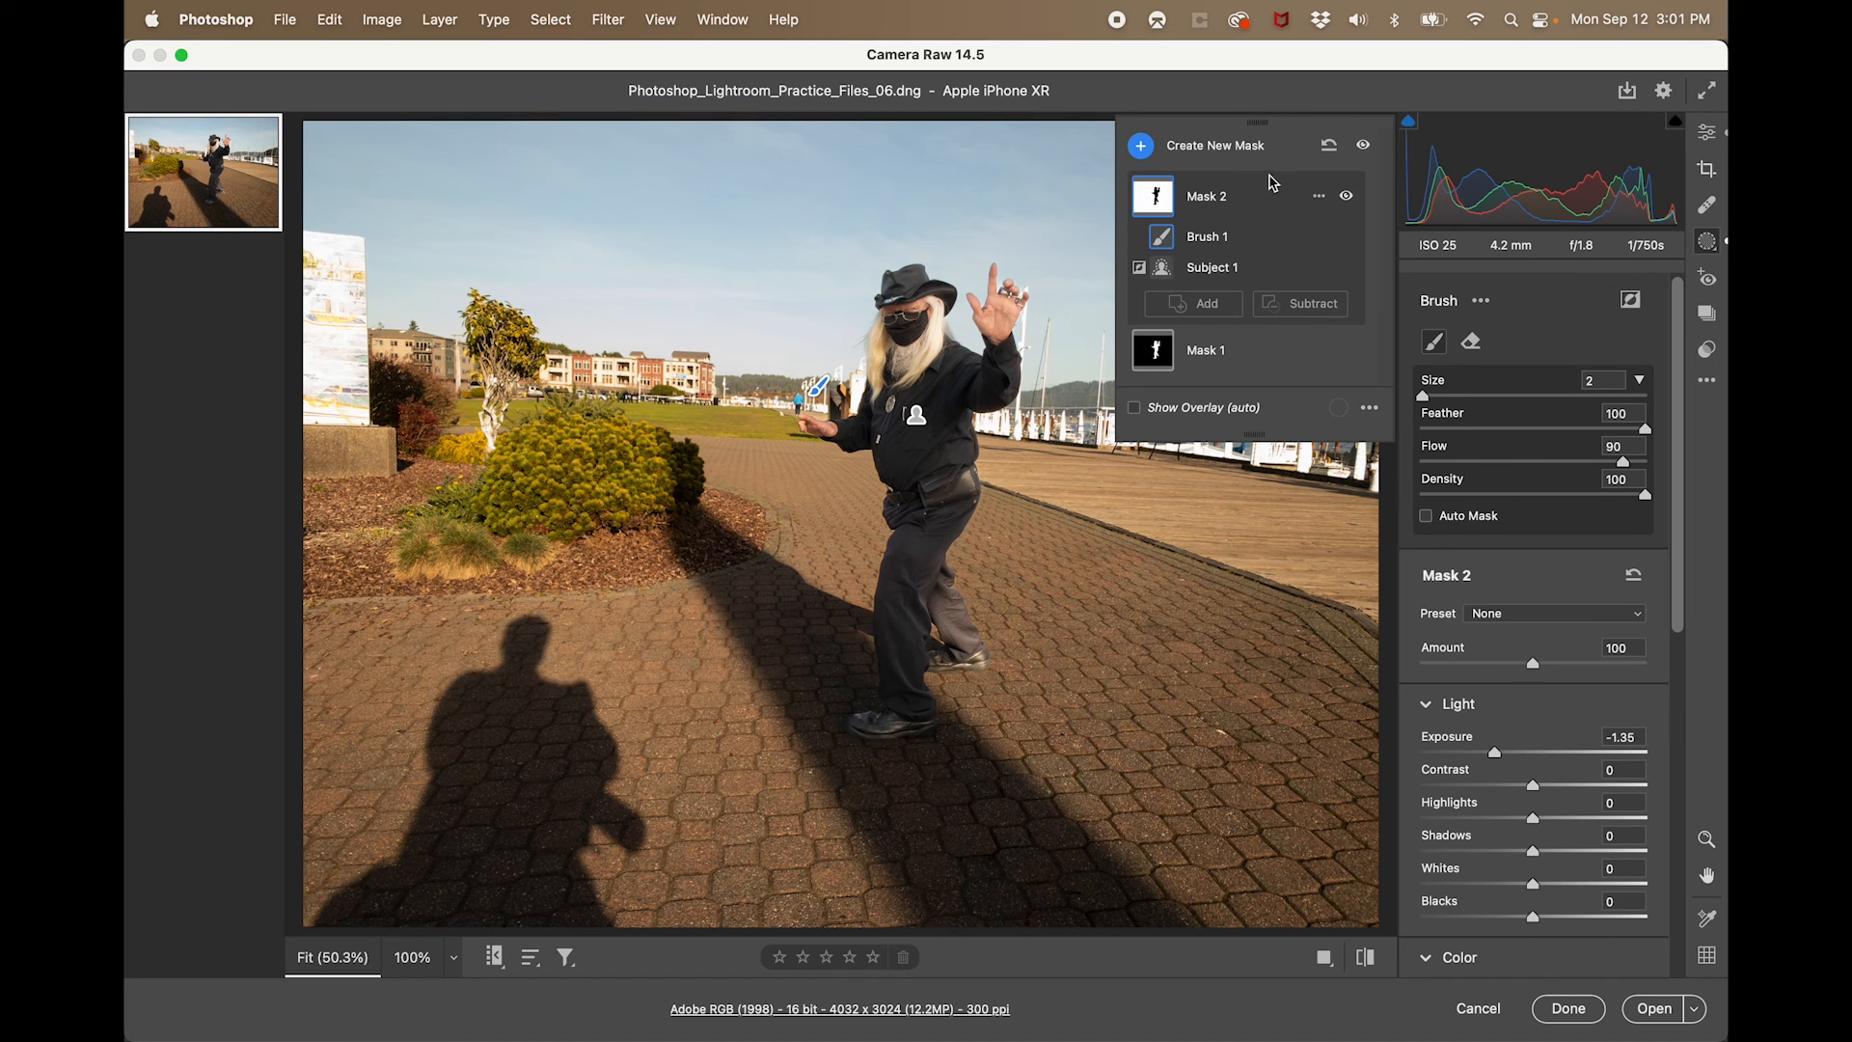
pyautogui.moveTo(1533, 818)
pyautogui.mouseDown()
pyautogui.moveTo(1455, 817)
pyautogui.moveTo(1515, 819)
pyautogui.moveTo(1467, 815)
pyautogui.moveTo(1498, 818)
pyautogui.mouseUp()
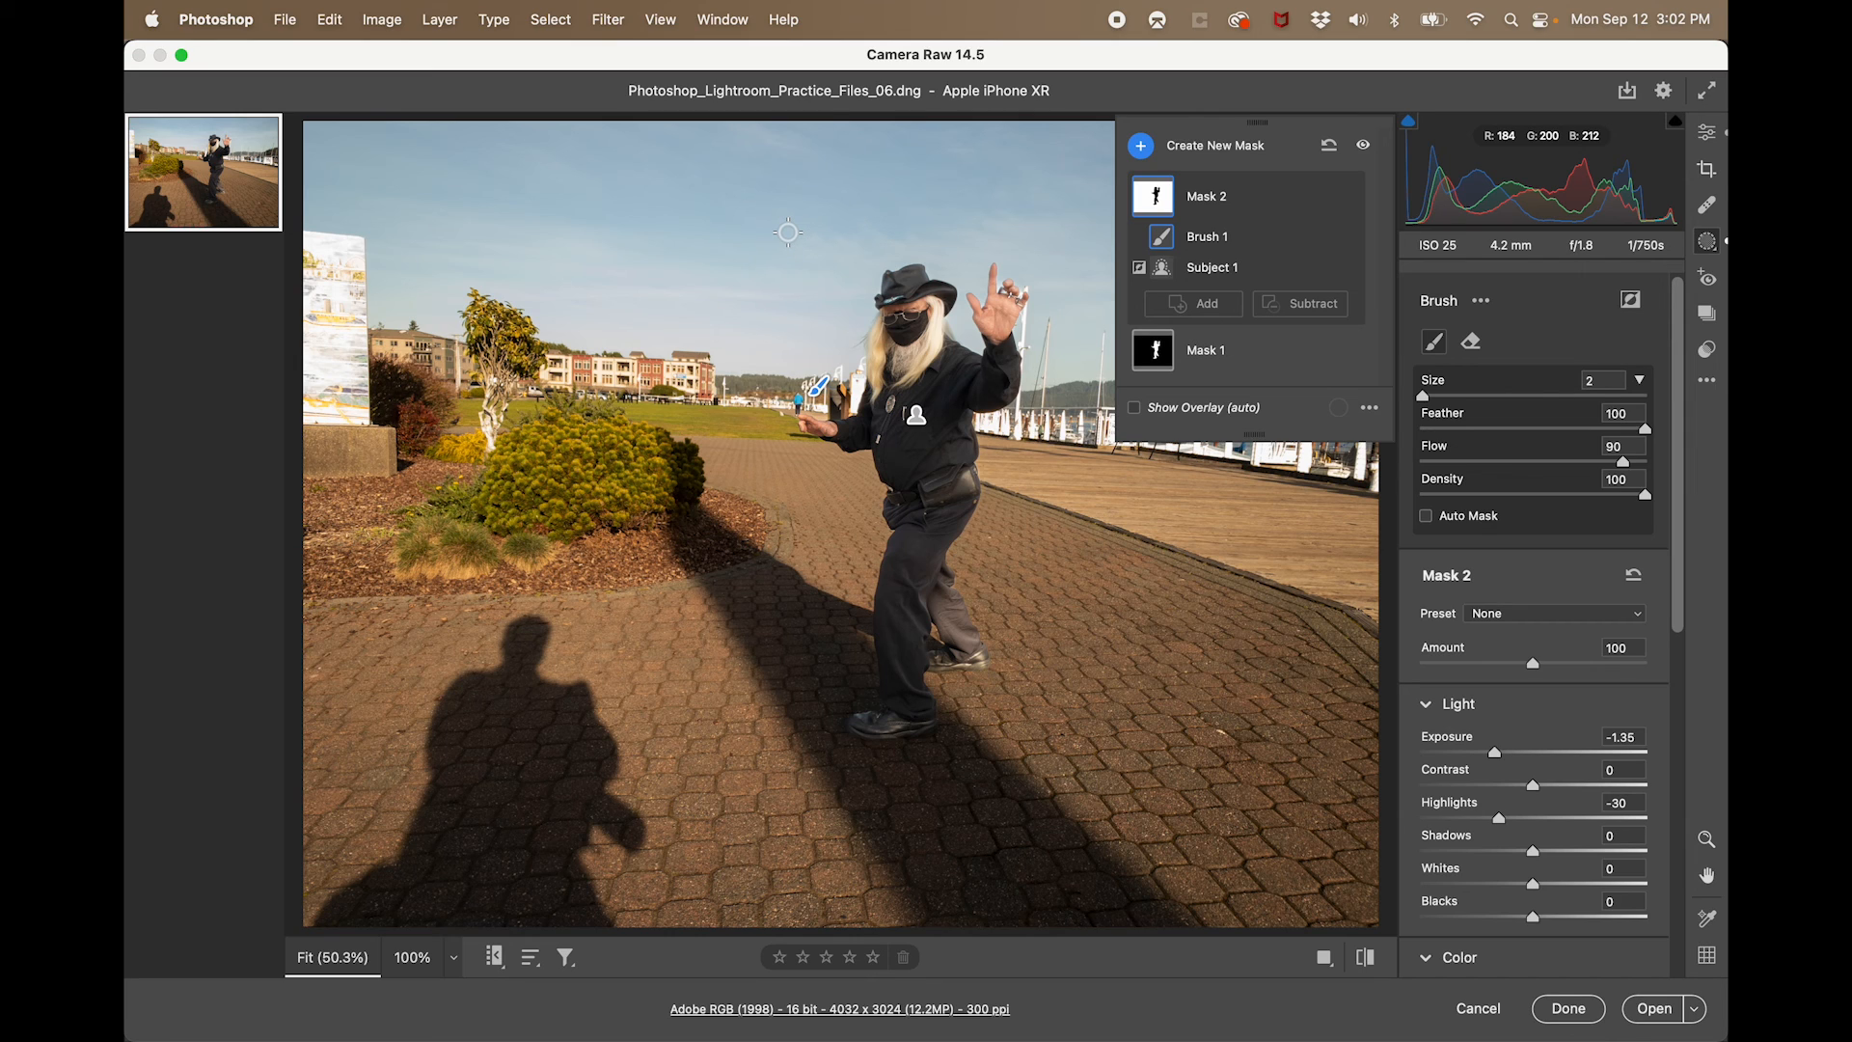
# - Add a Select Sky mask and cool the sky by setting its temperature to -20
pyautogui.click(1140, 146)
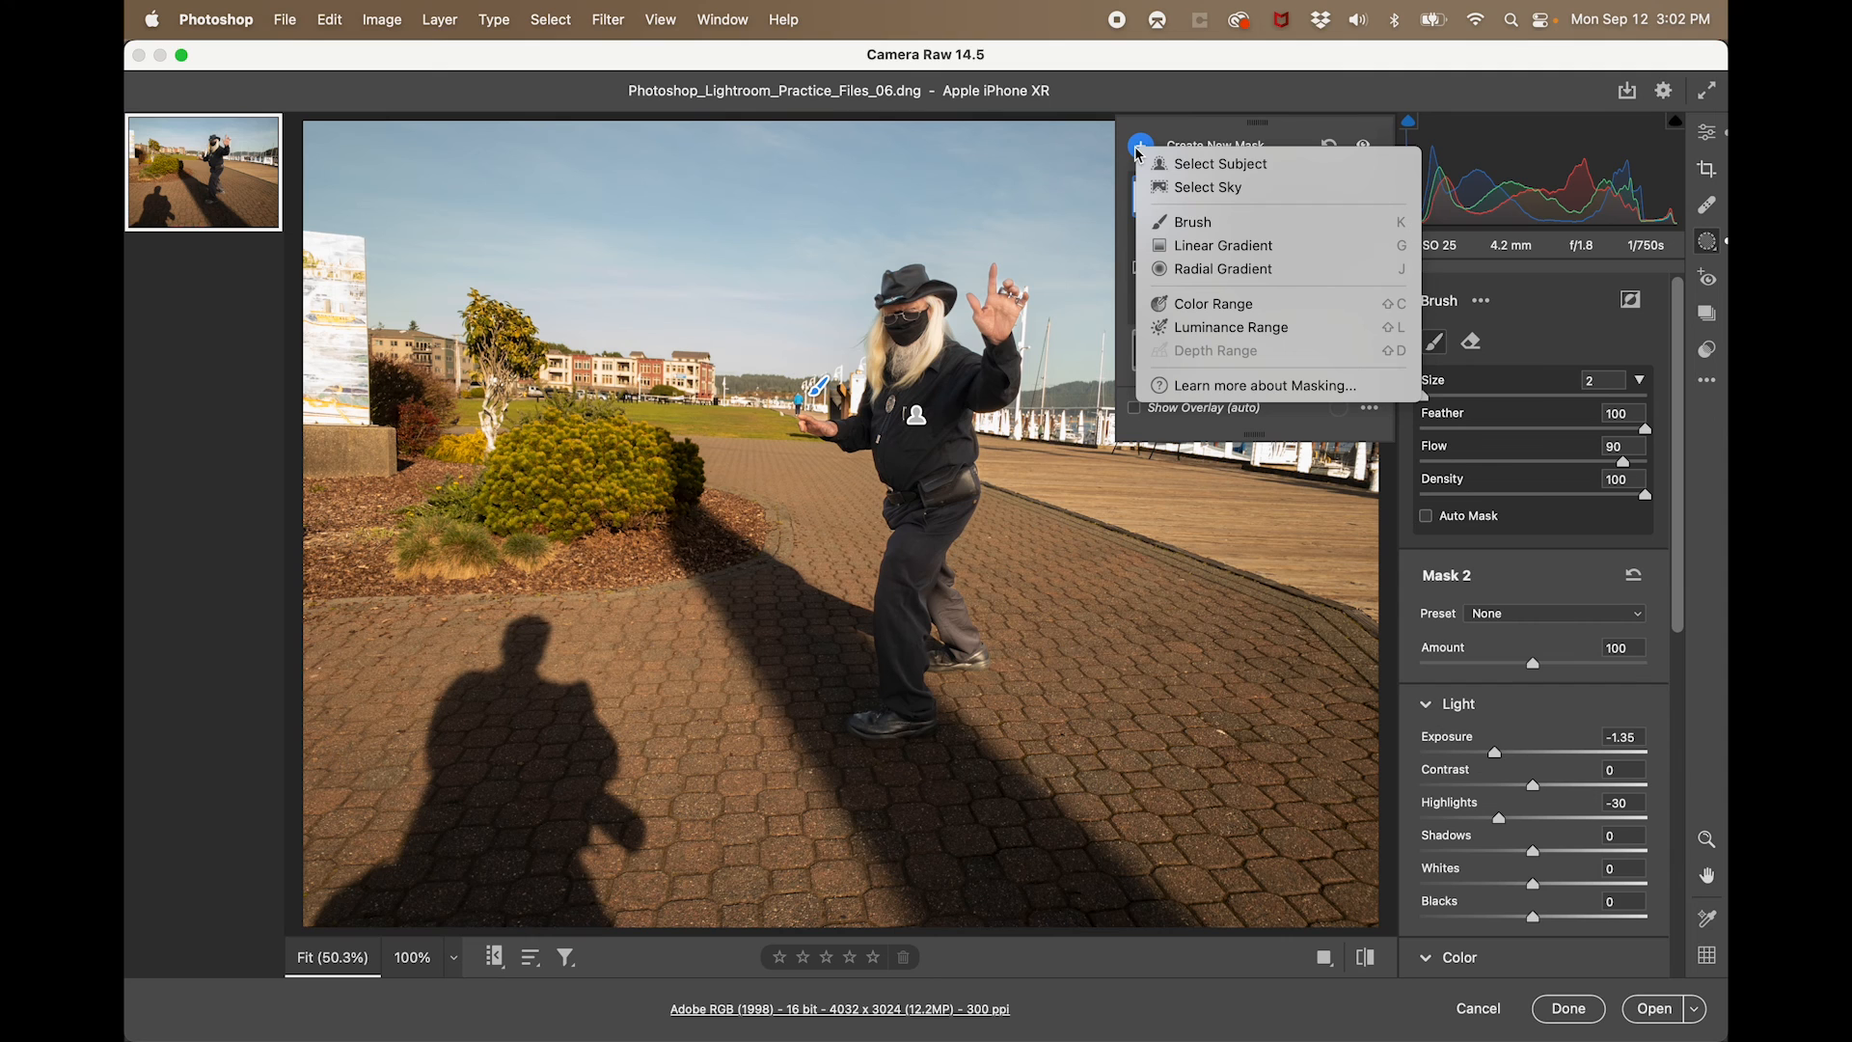
pyautogui.click(1166, 198)
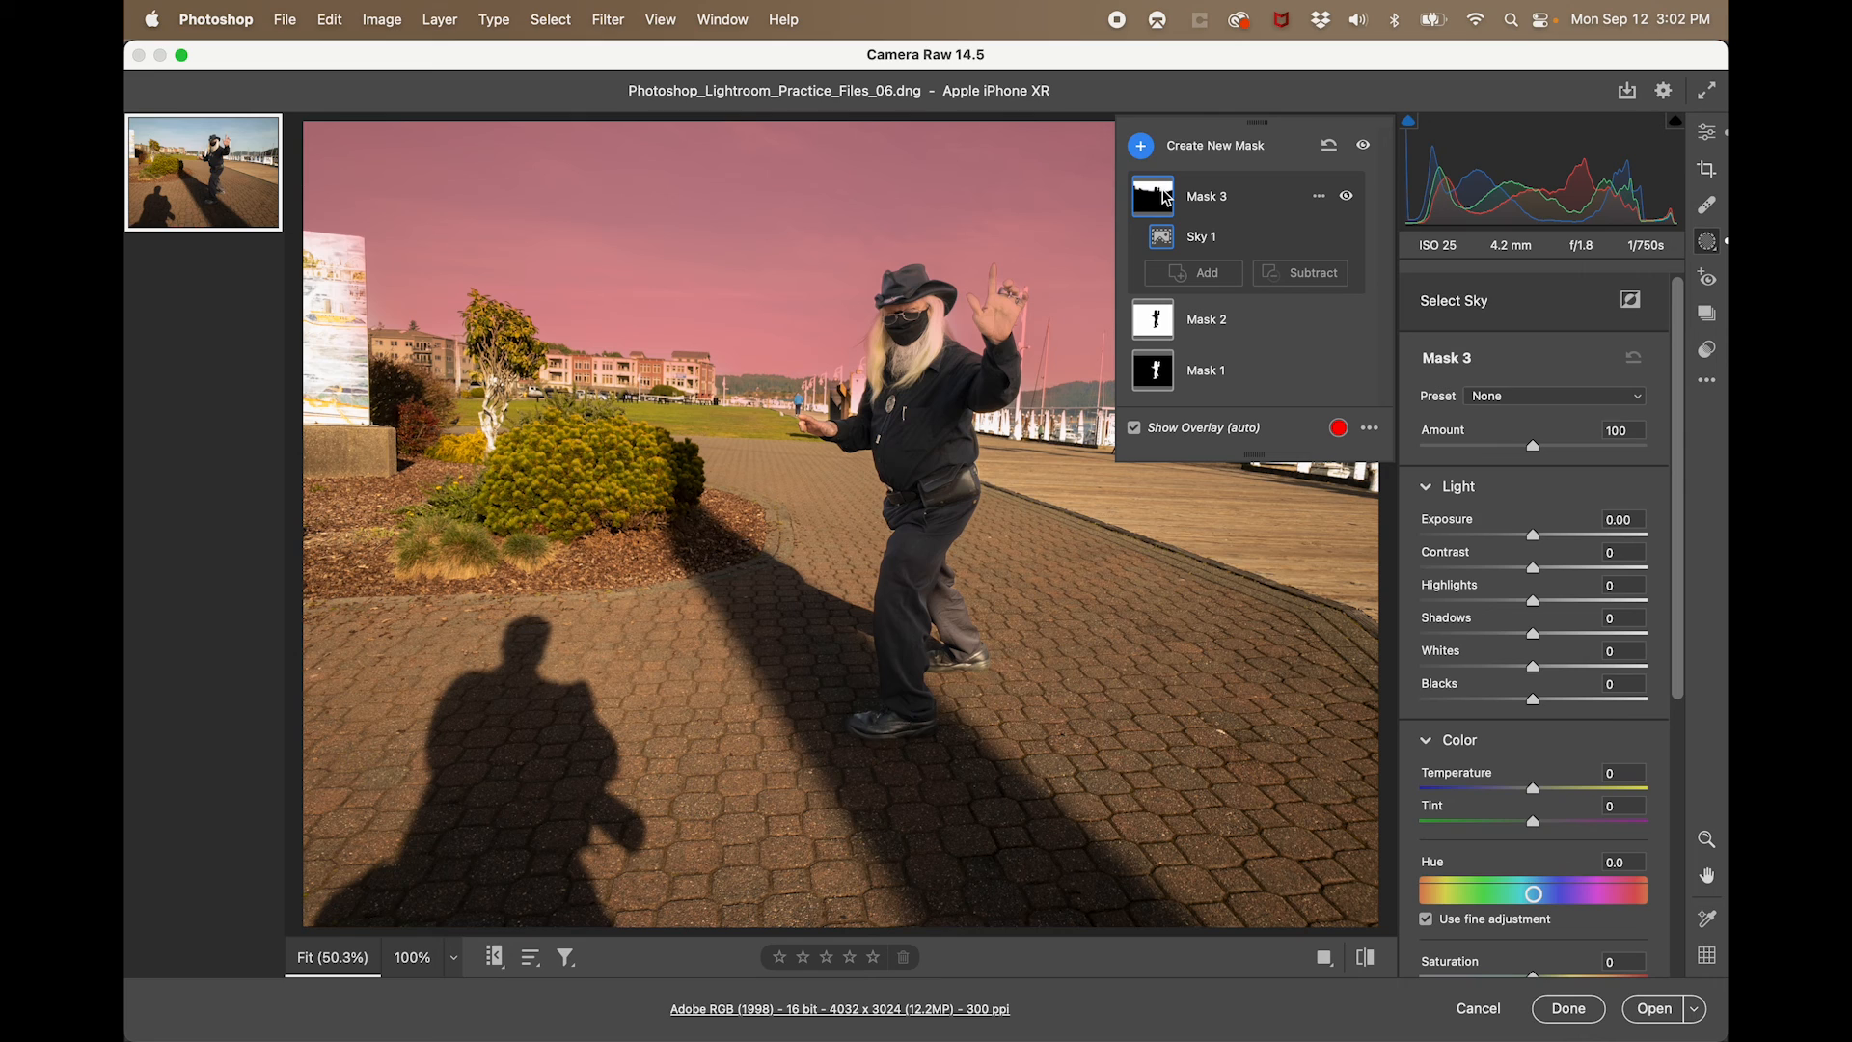
pyautogui.moveTo(1534, 789); pyautogui.dragTo(1437, 789)
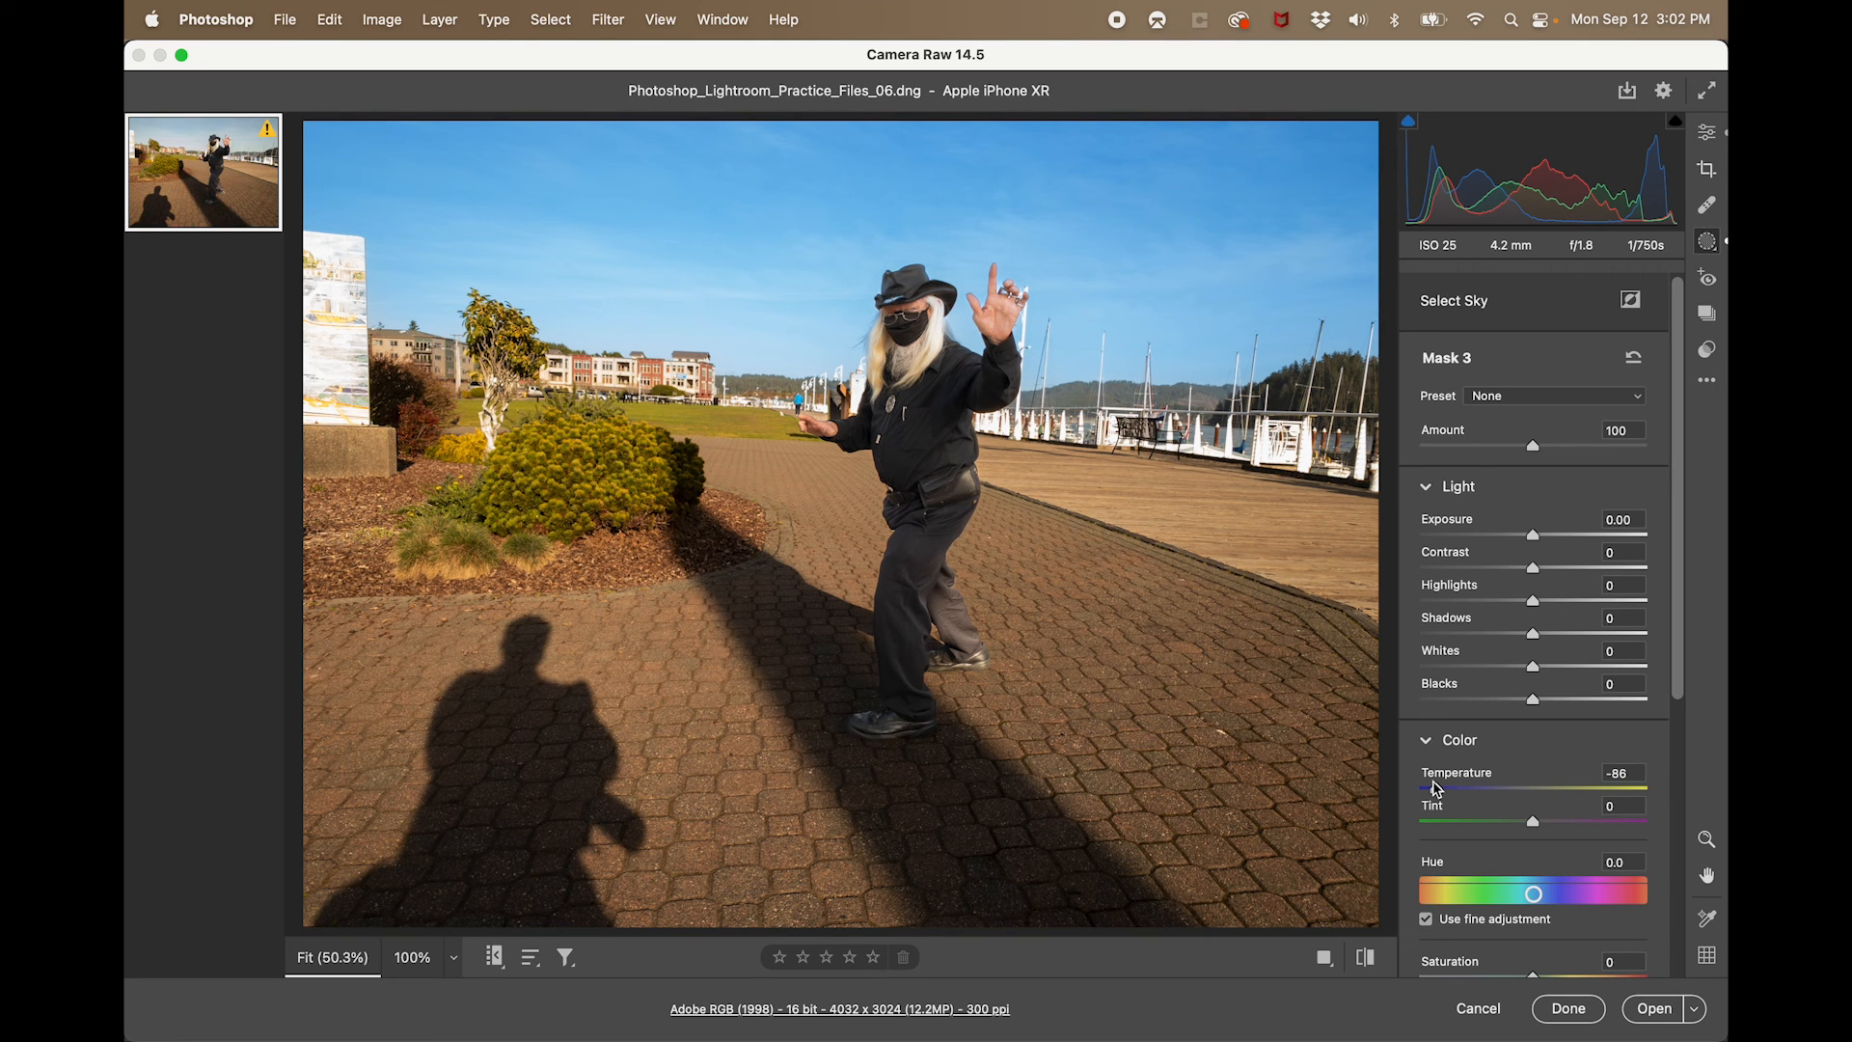
pyautogui.moveTo(1437, 789); pyautogui.dragTo(1512, 793)
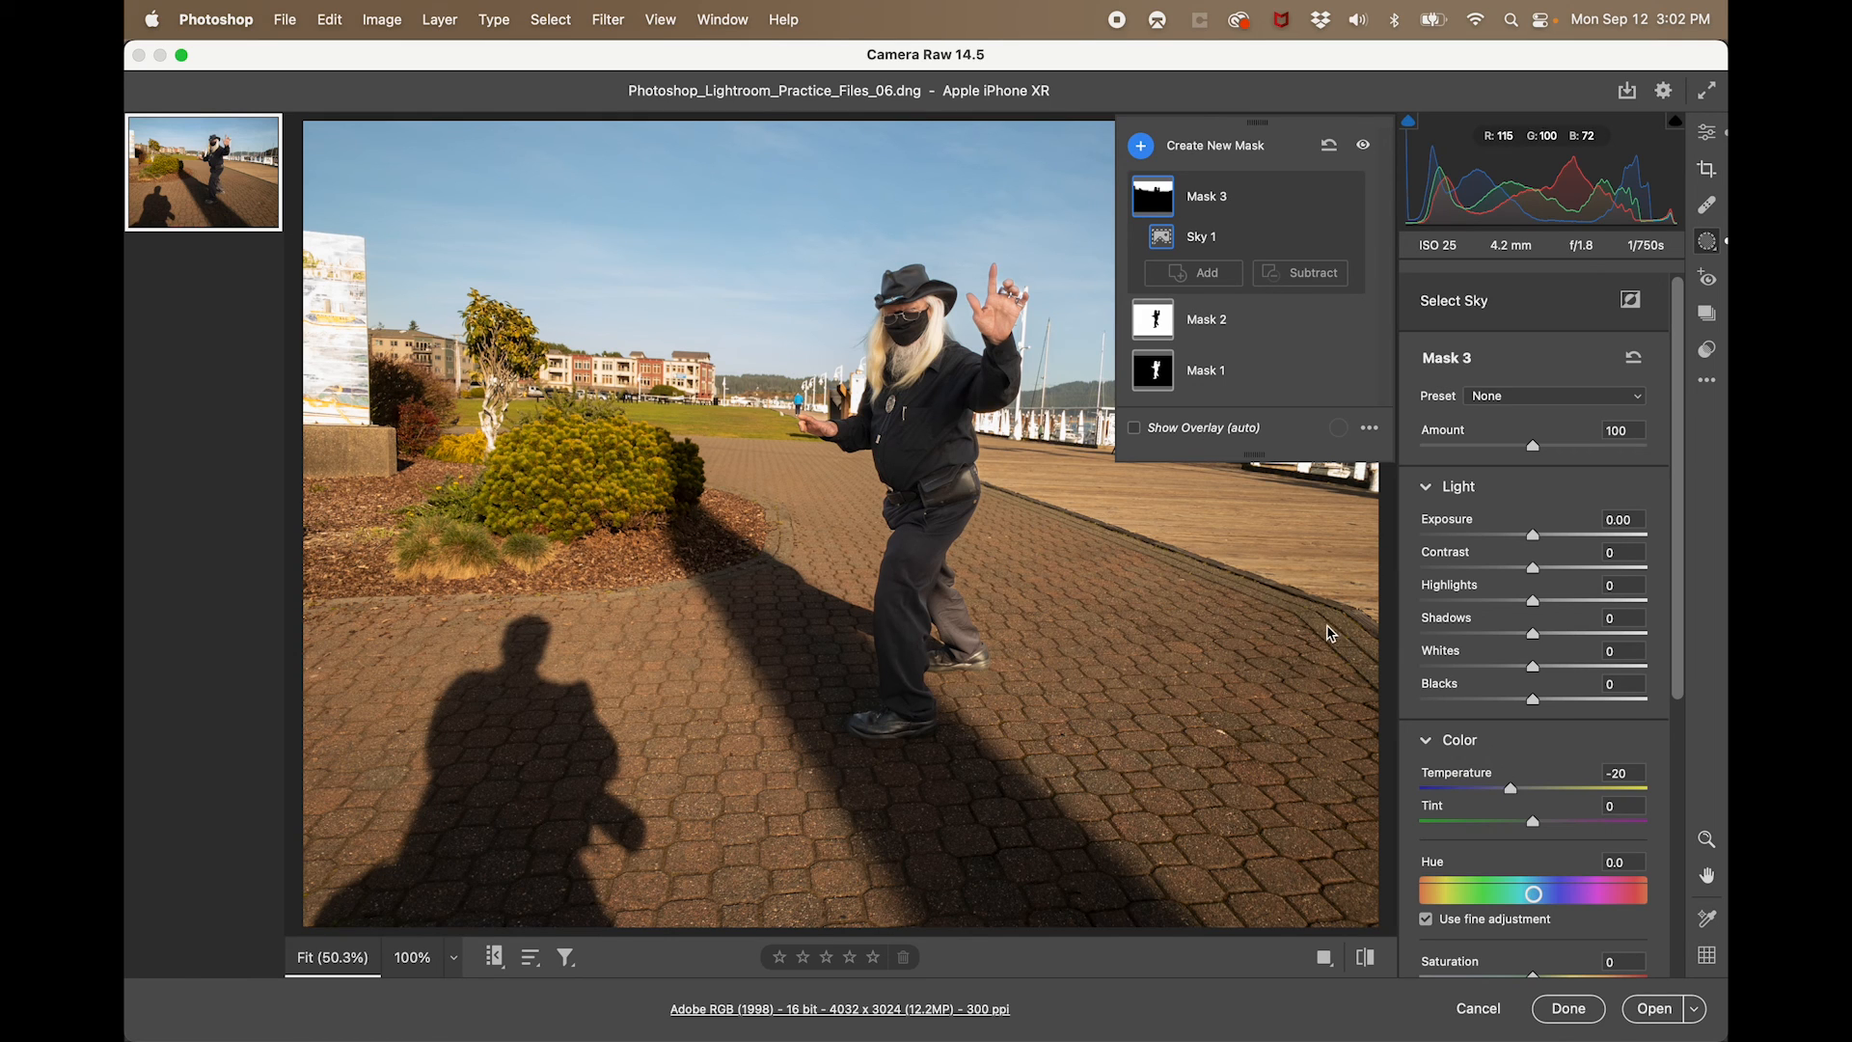
pyautogui.scroll(-8, 1548, 798)
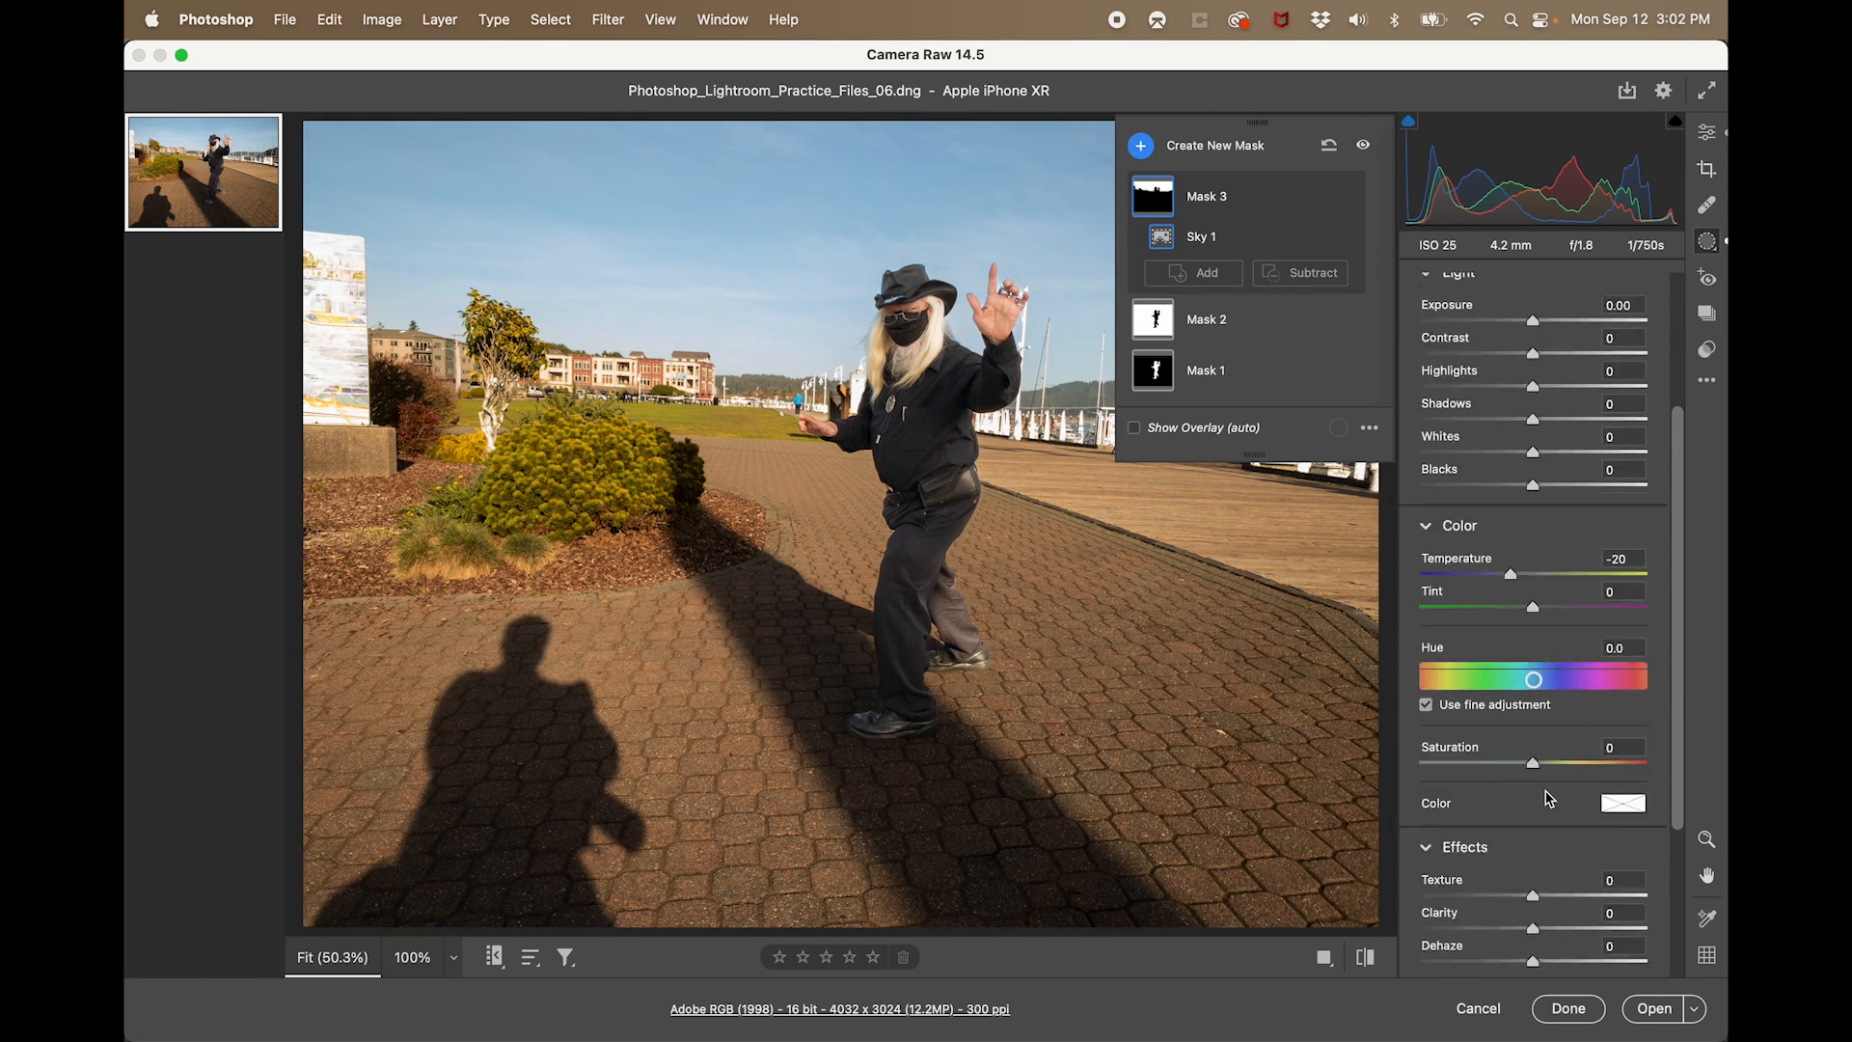
pyautogui.scroll(10, 1547, 799)
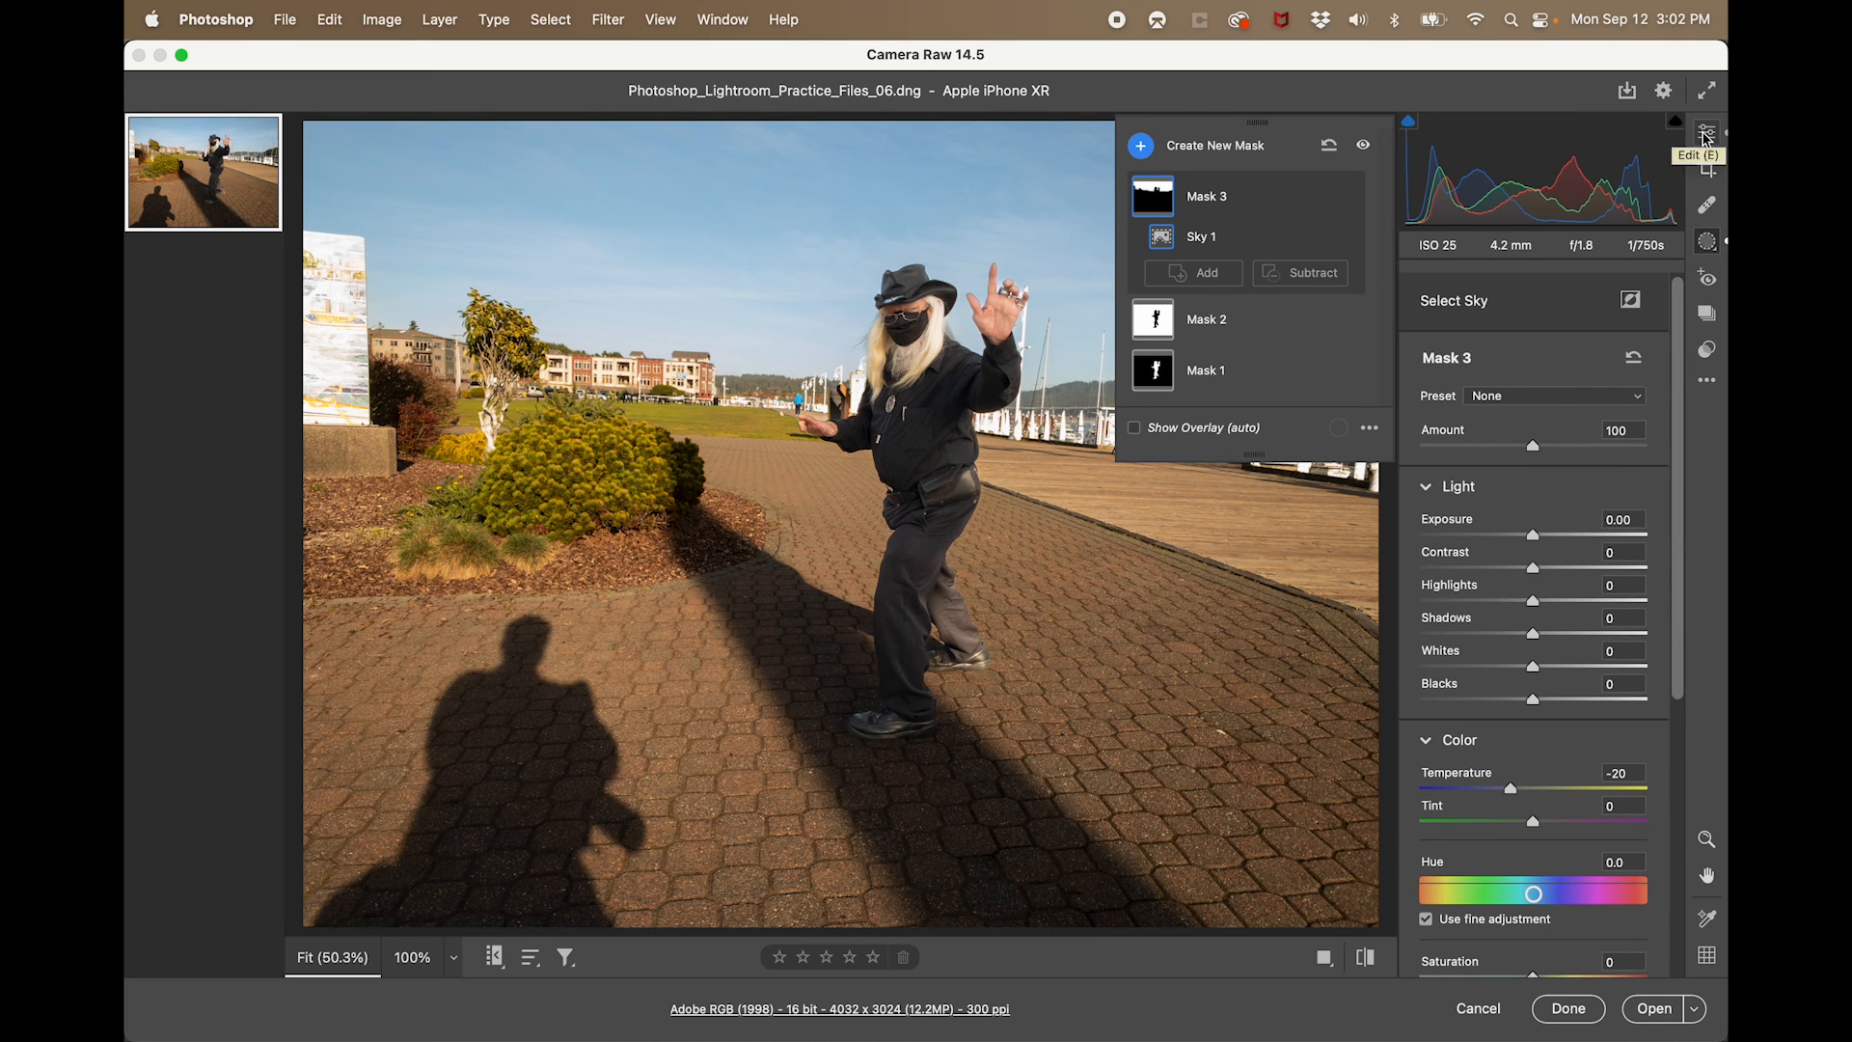
# - Set the overall vignetting effect to -1 and open the edited raw photo in Photoshop
pyautogui.click(1708, 138)
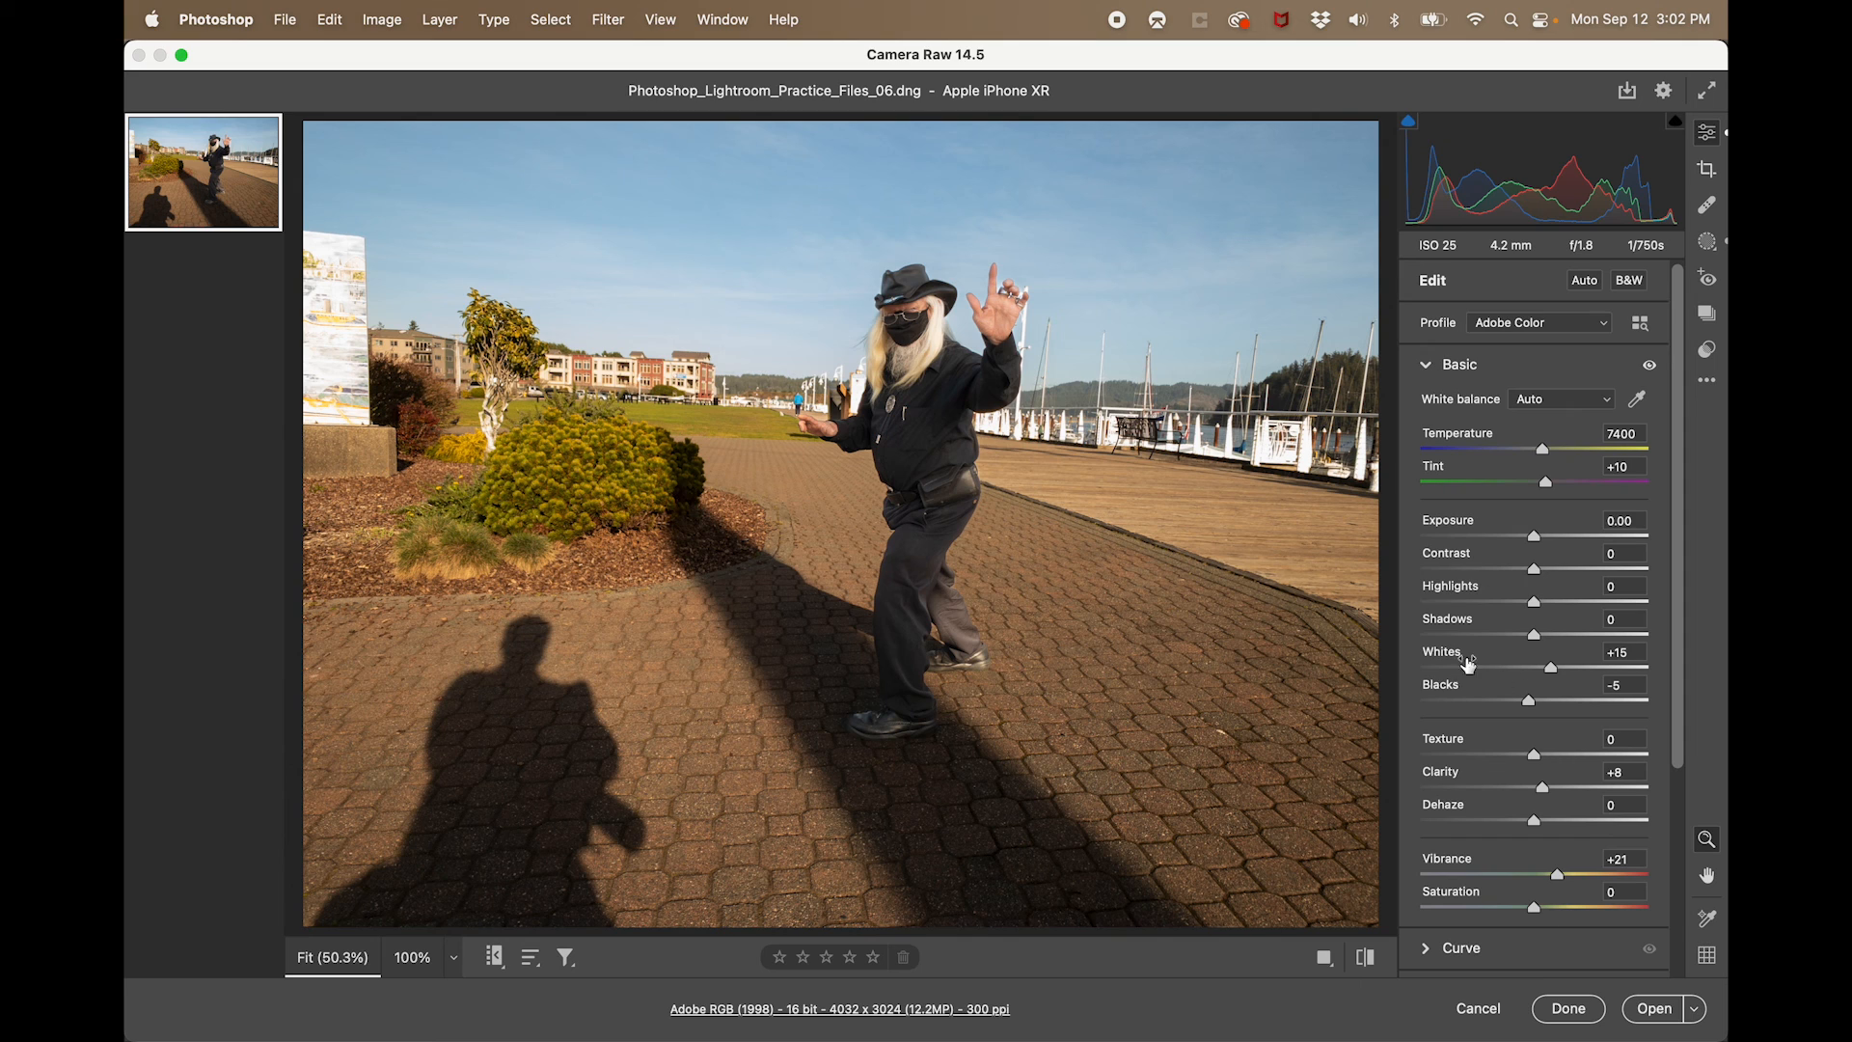
pyautogui.scroll(-6, 1495, 815)
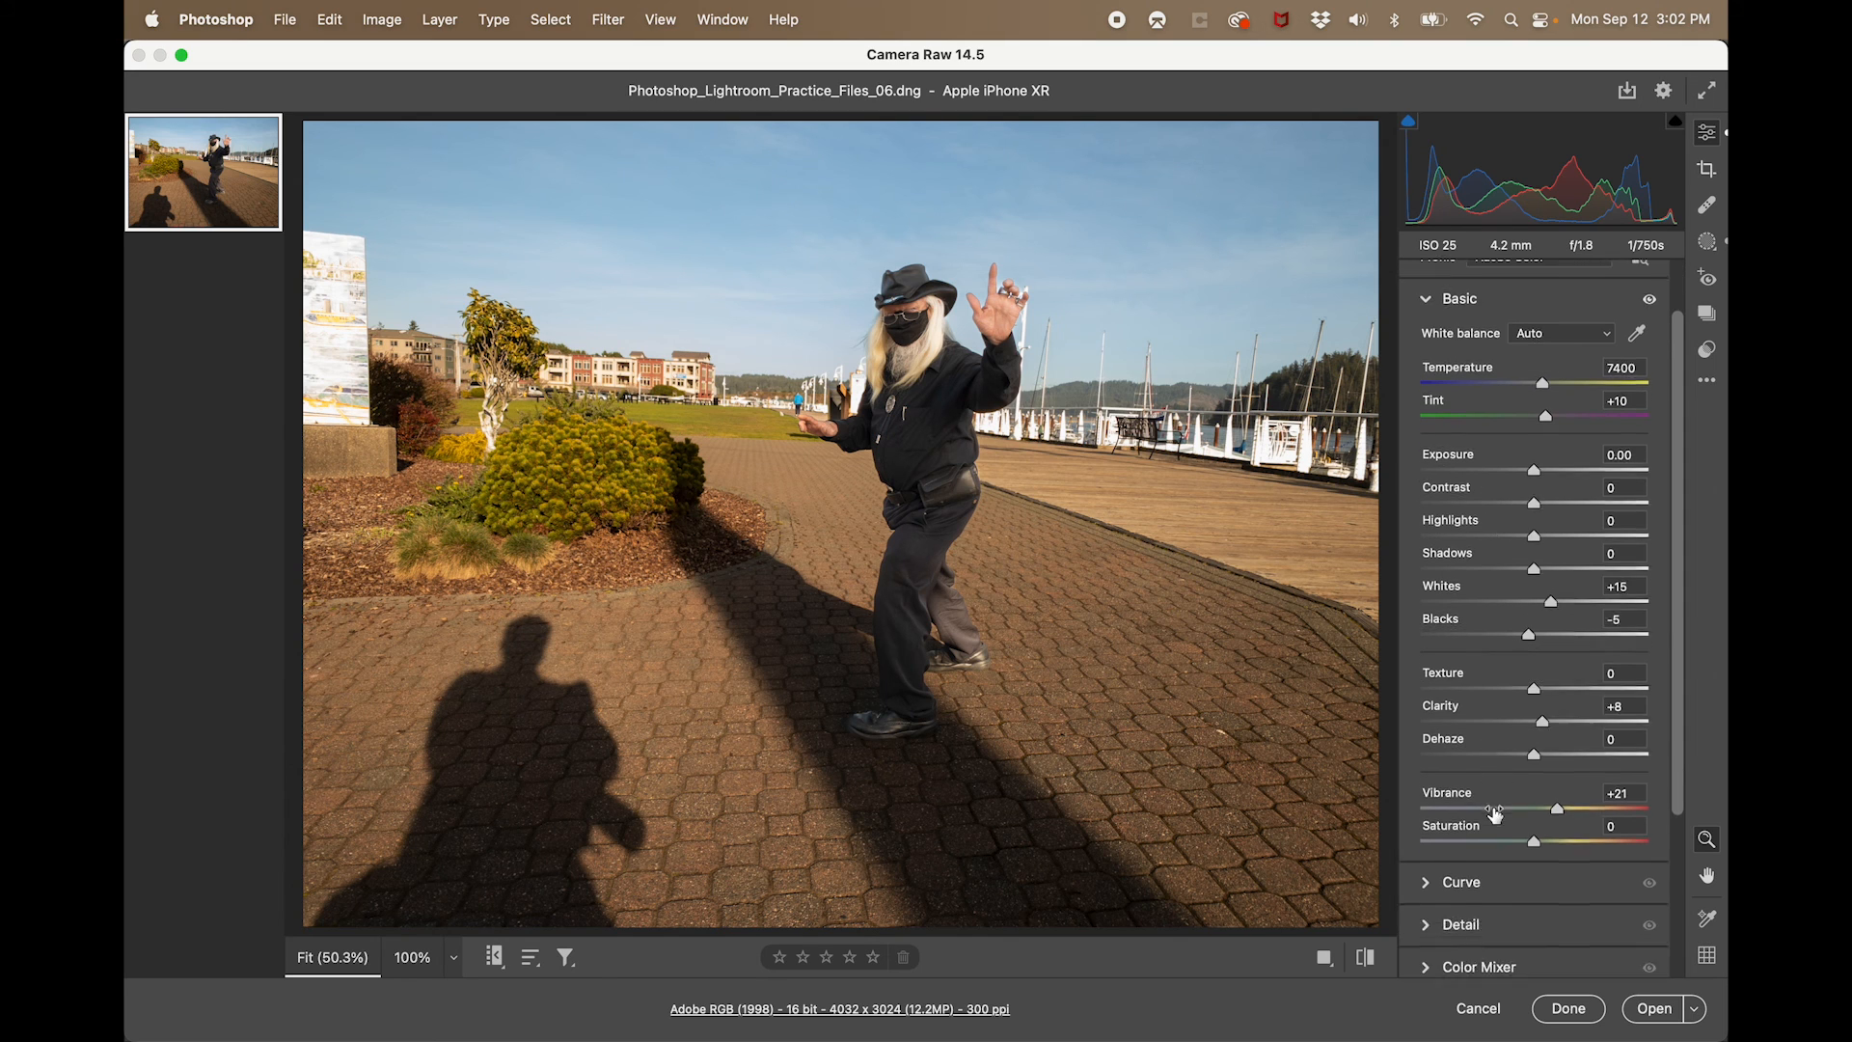
pyautogui.click(1474, 919)
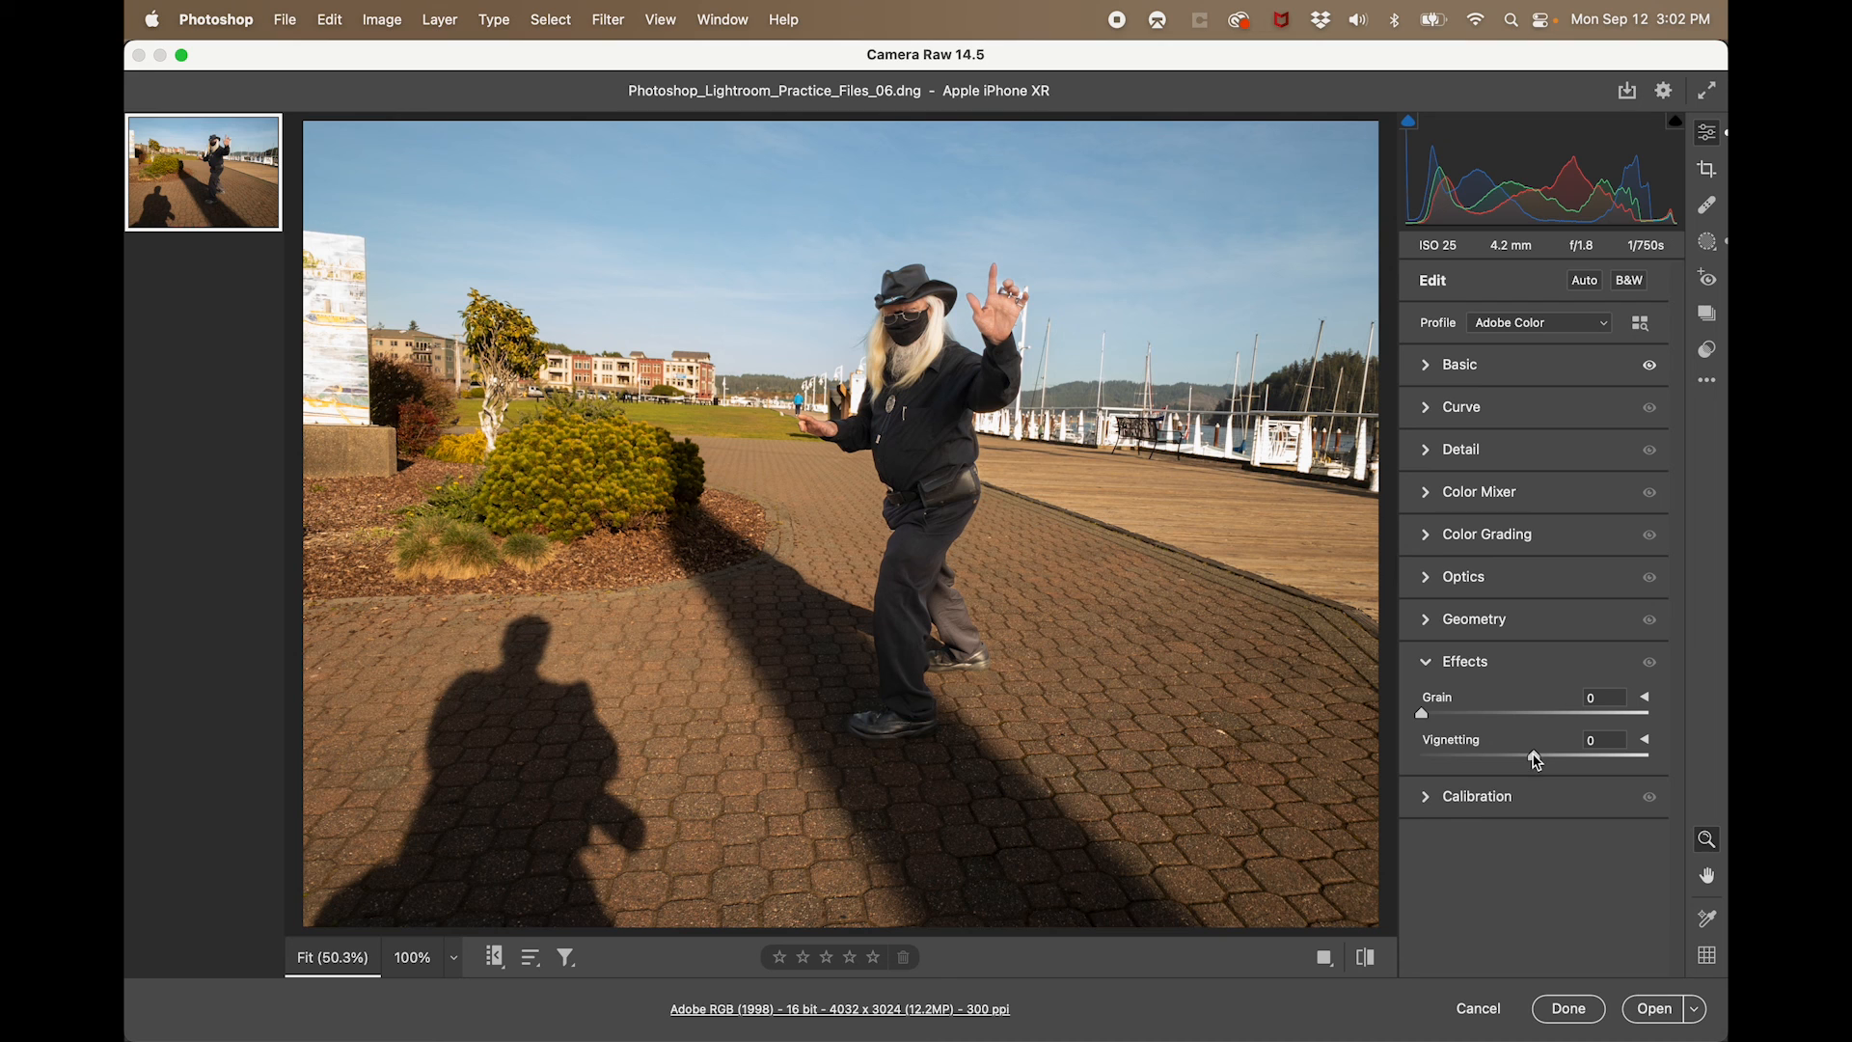
pyautogui.moveTo(1535, 759)
pyautogui.mouseDown()
pyautogui.moveTo(1414, 768)
pyautogui.moveTo(1550, 765)
pyautogui.moveTo(1537, 779)
pyautogui.mouseUp()
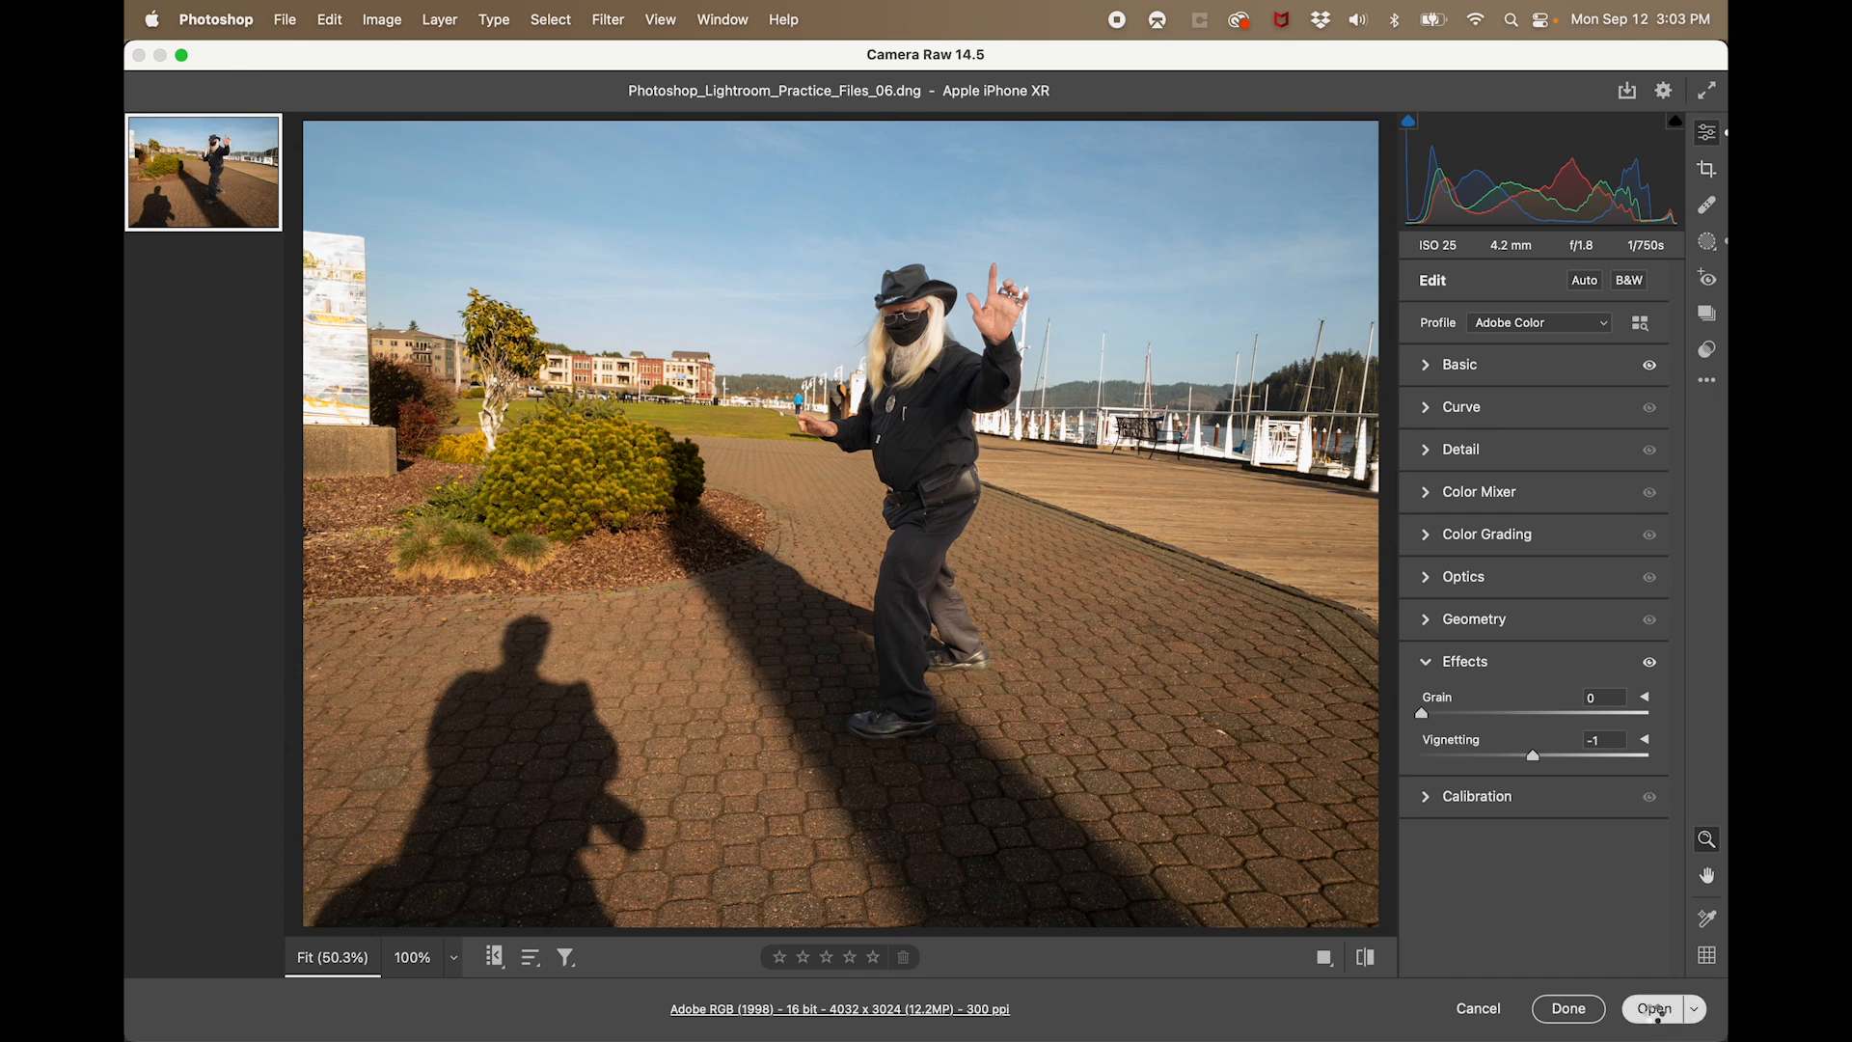
pyautogui.click(1654, 1009)
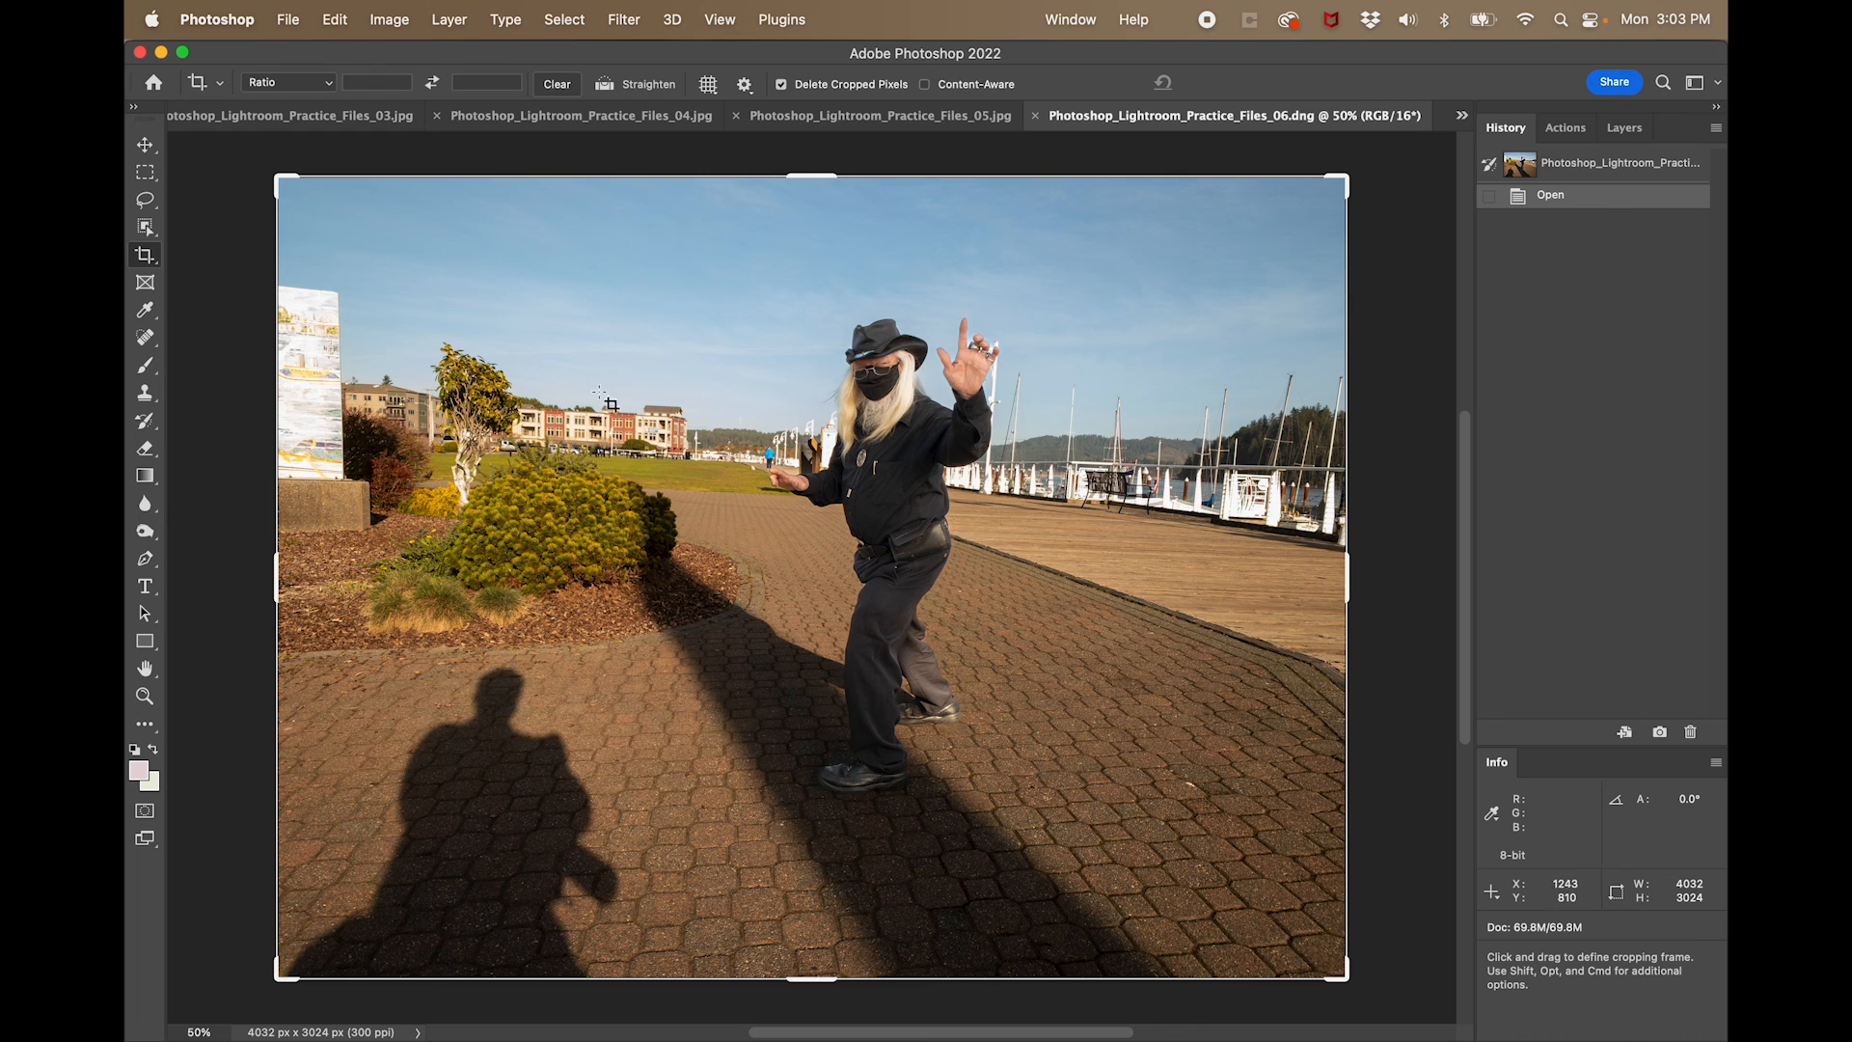
# - Switch to Photo Mechanic and reopen Photoshop_Lightroom_Practice_Files_06.dng in Camera Raw
pyautogui.moveTo(136, 253)
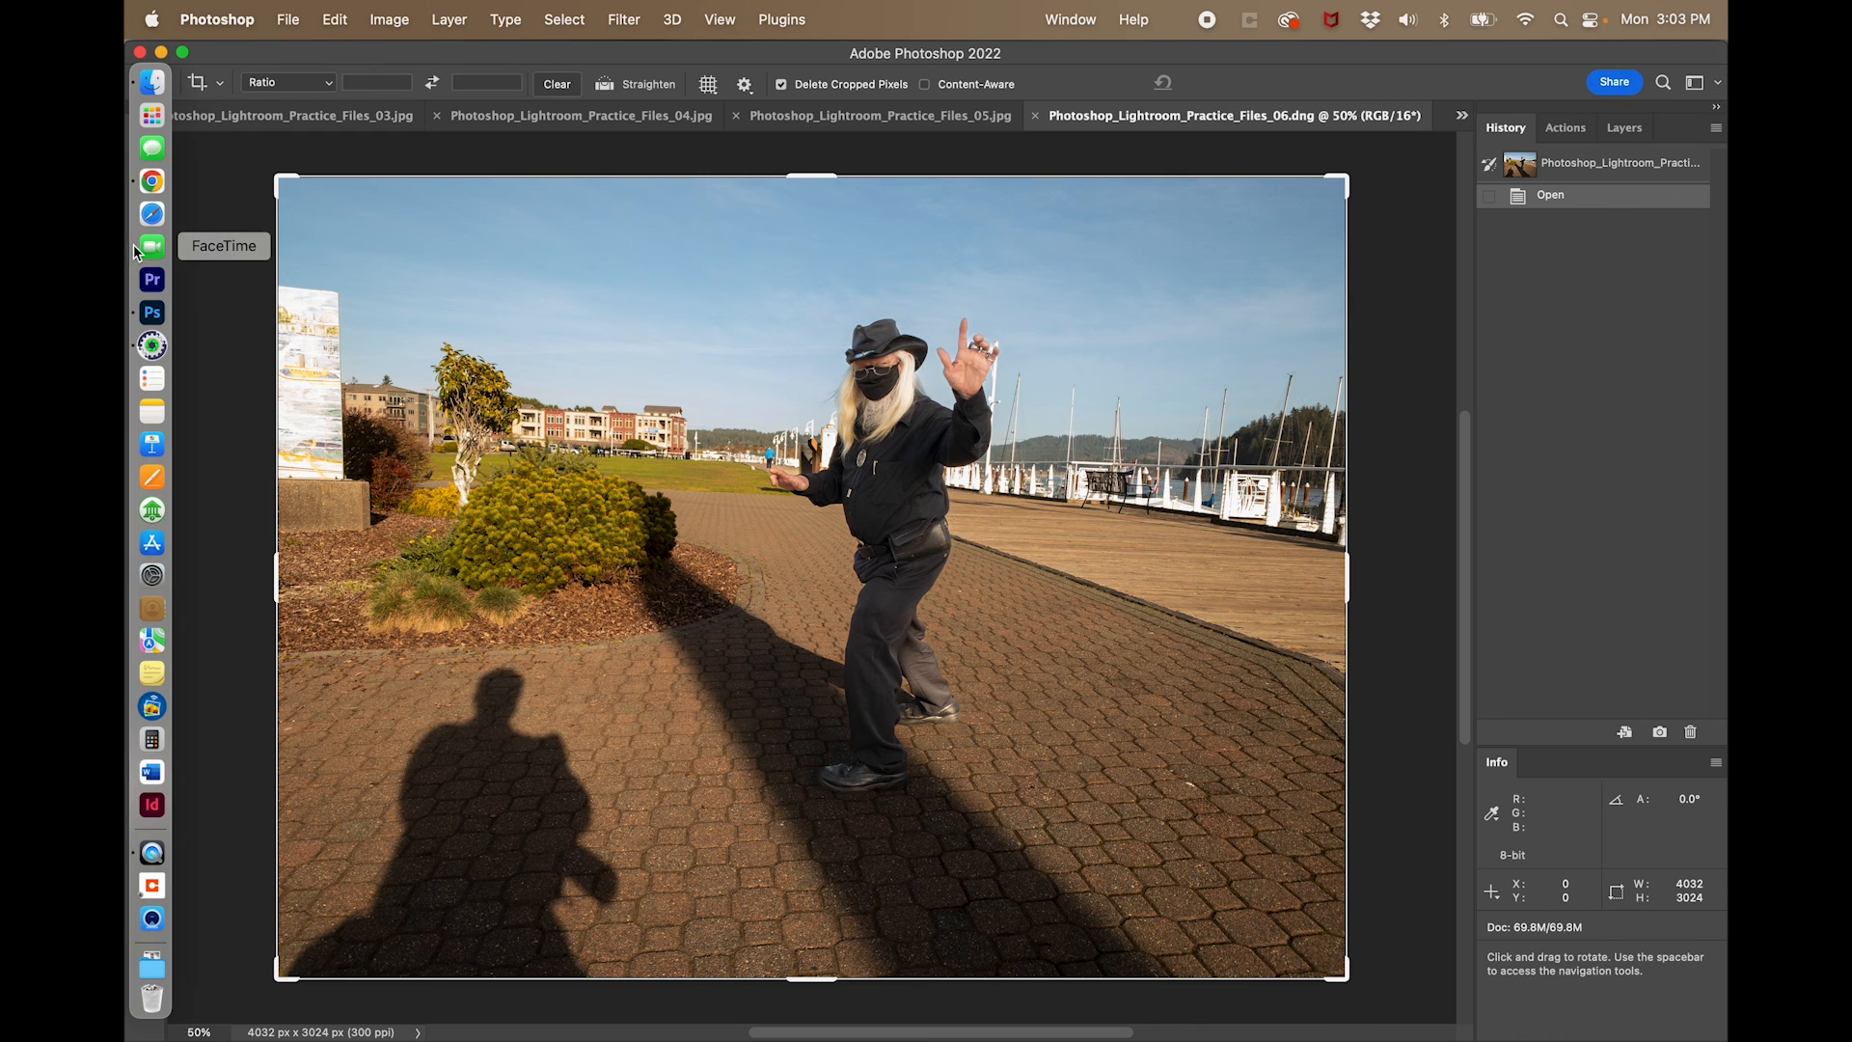
pyautogui.click(159, 344)
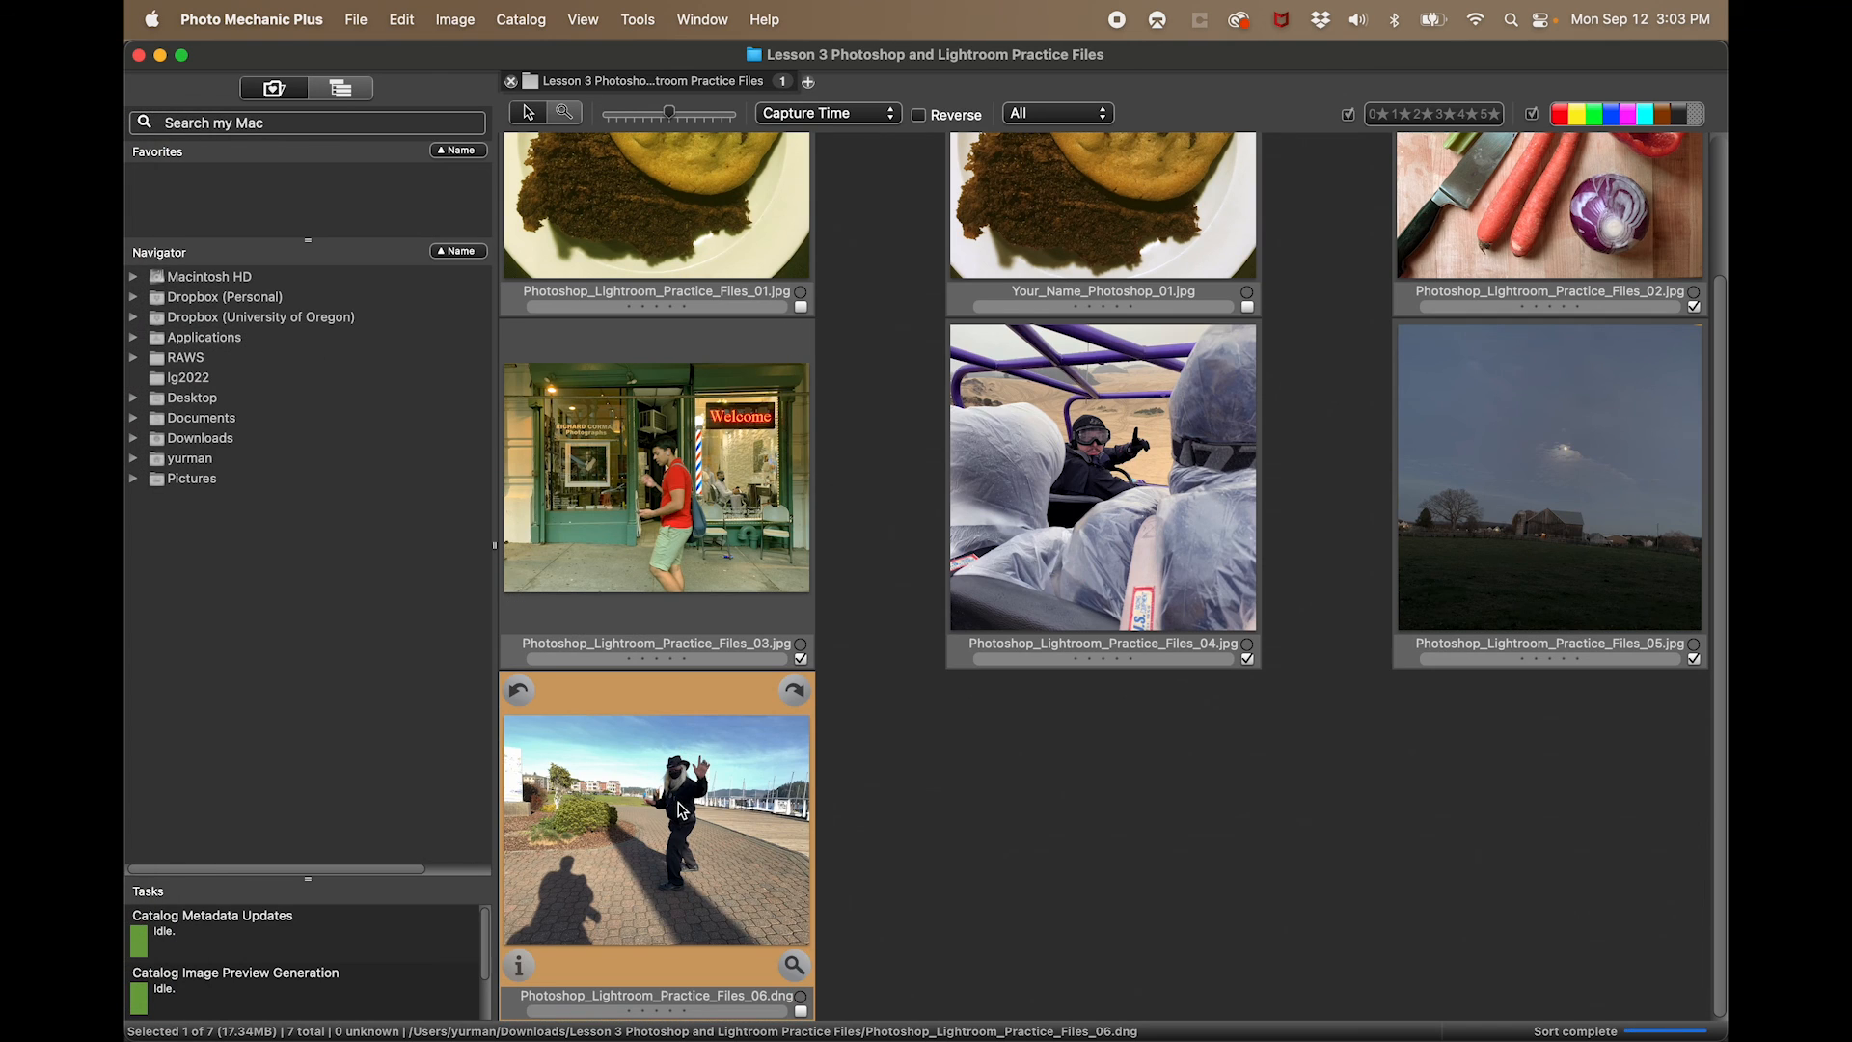
pyautogui.press('super+Tab')
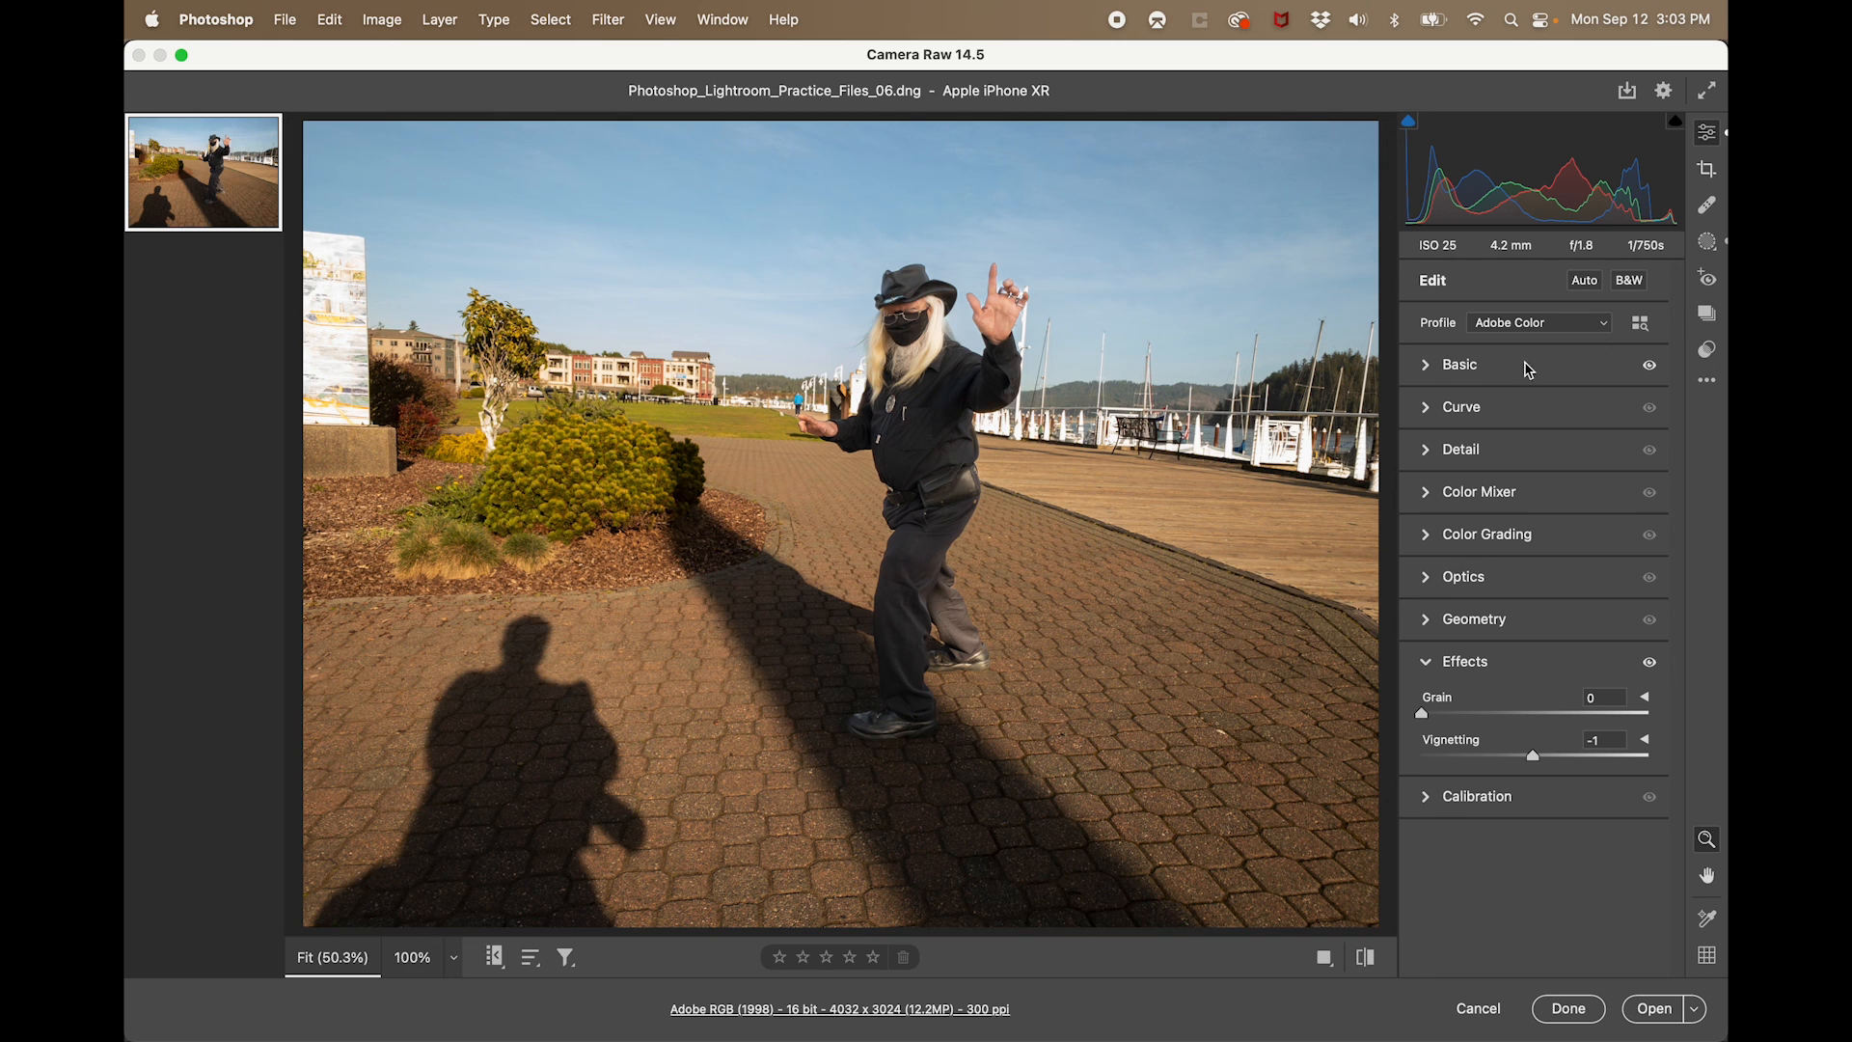
# - Expand the Basic adjustments, then delete all masks from the reopened raw photo
pyautogui.click(1430, 374)
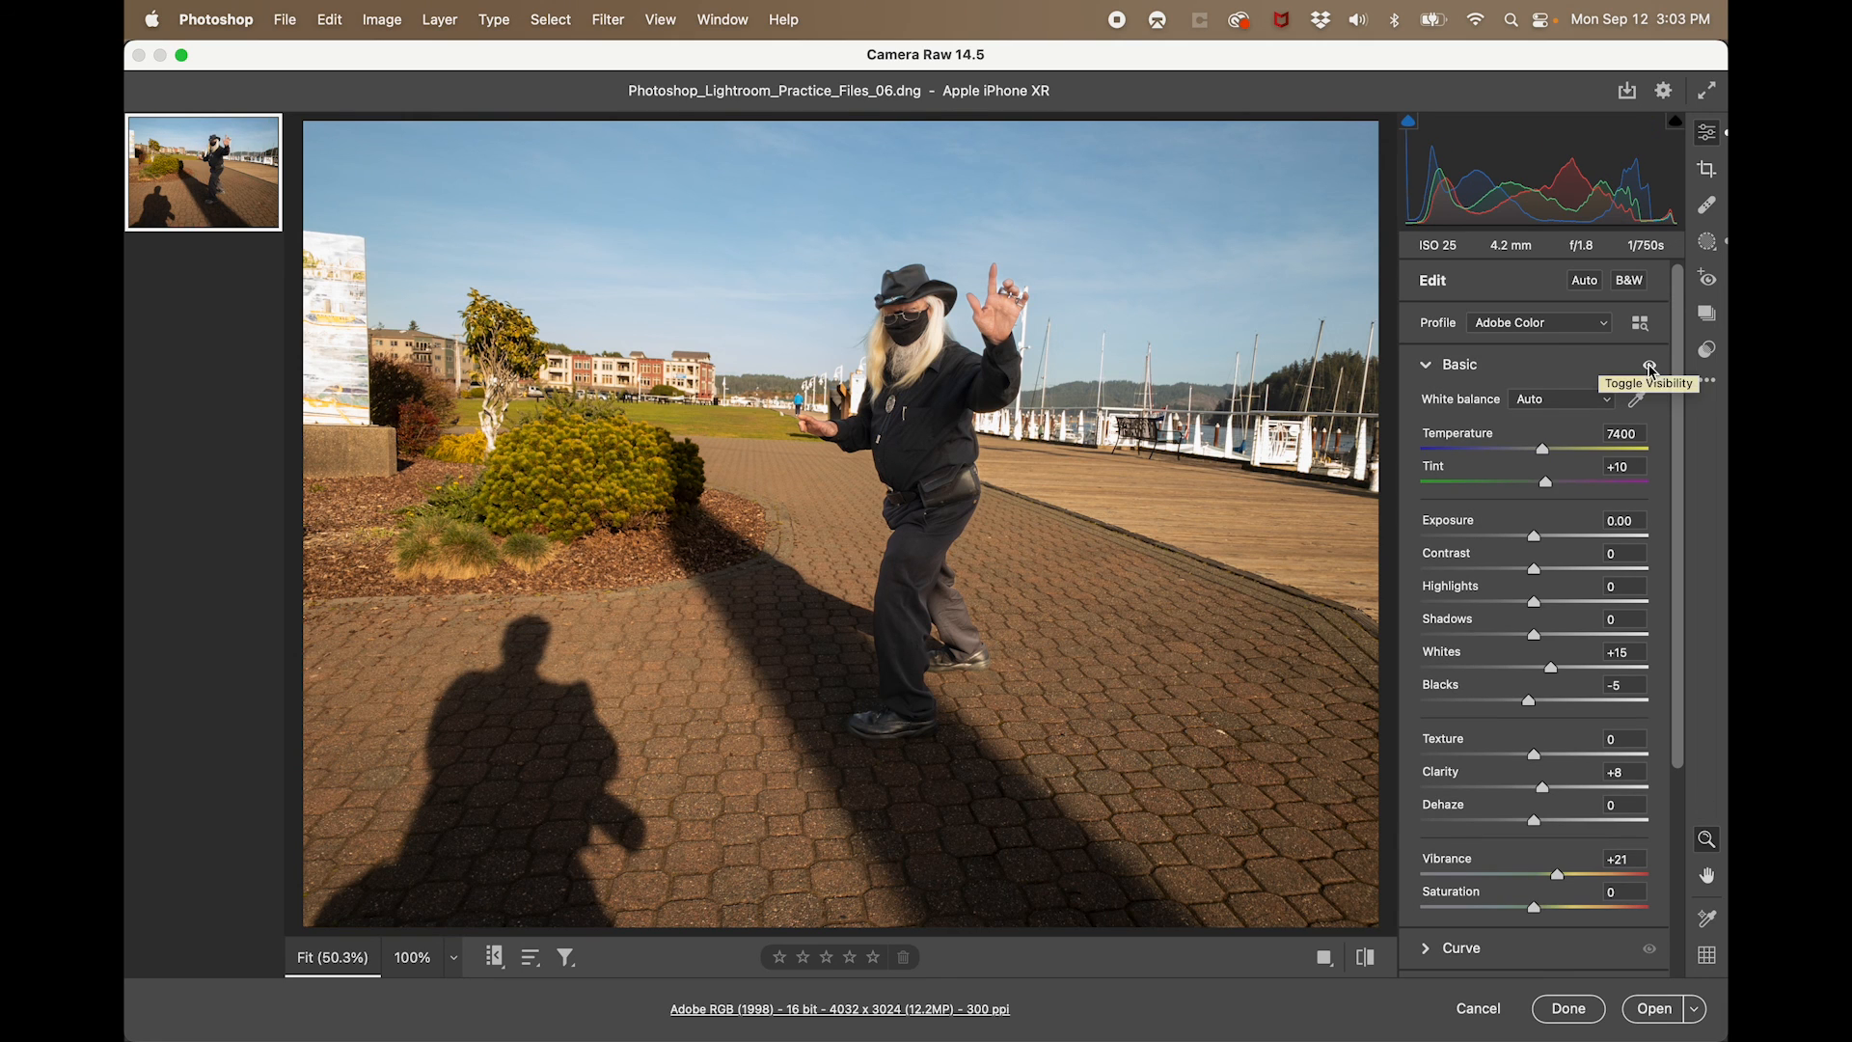
pyautogui.click(1708, 241)
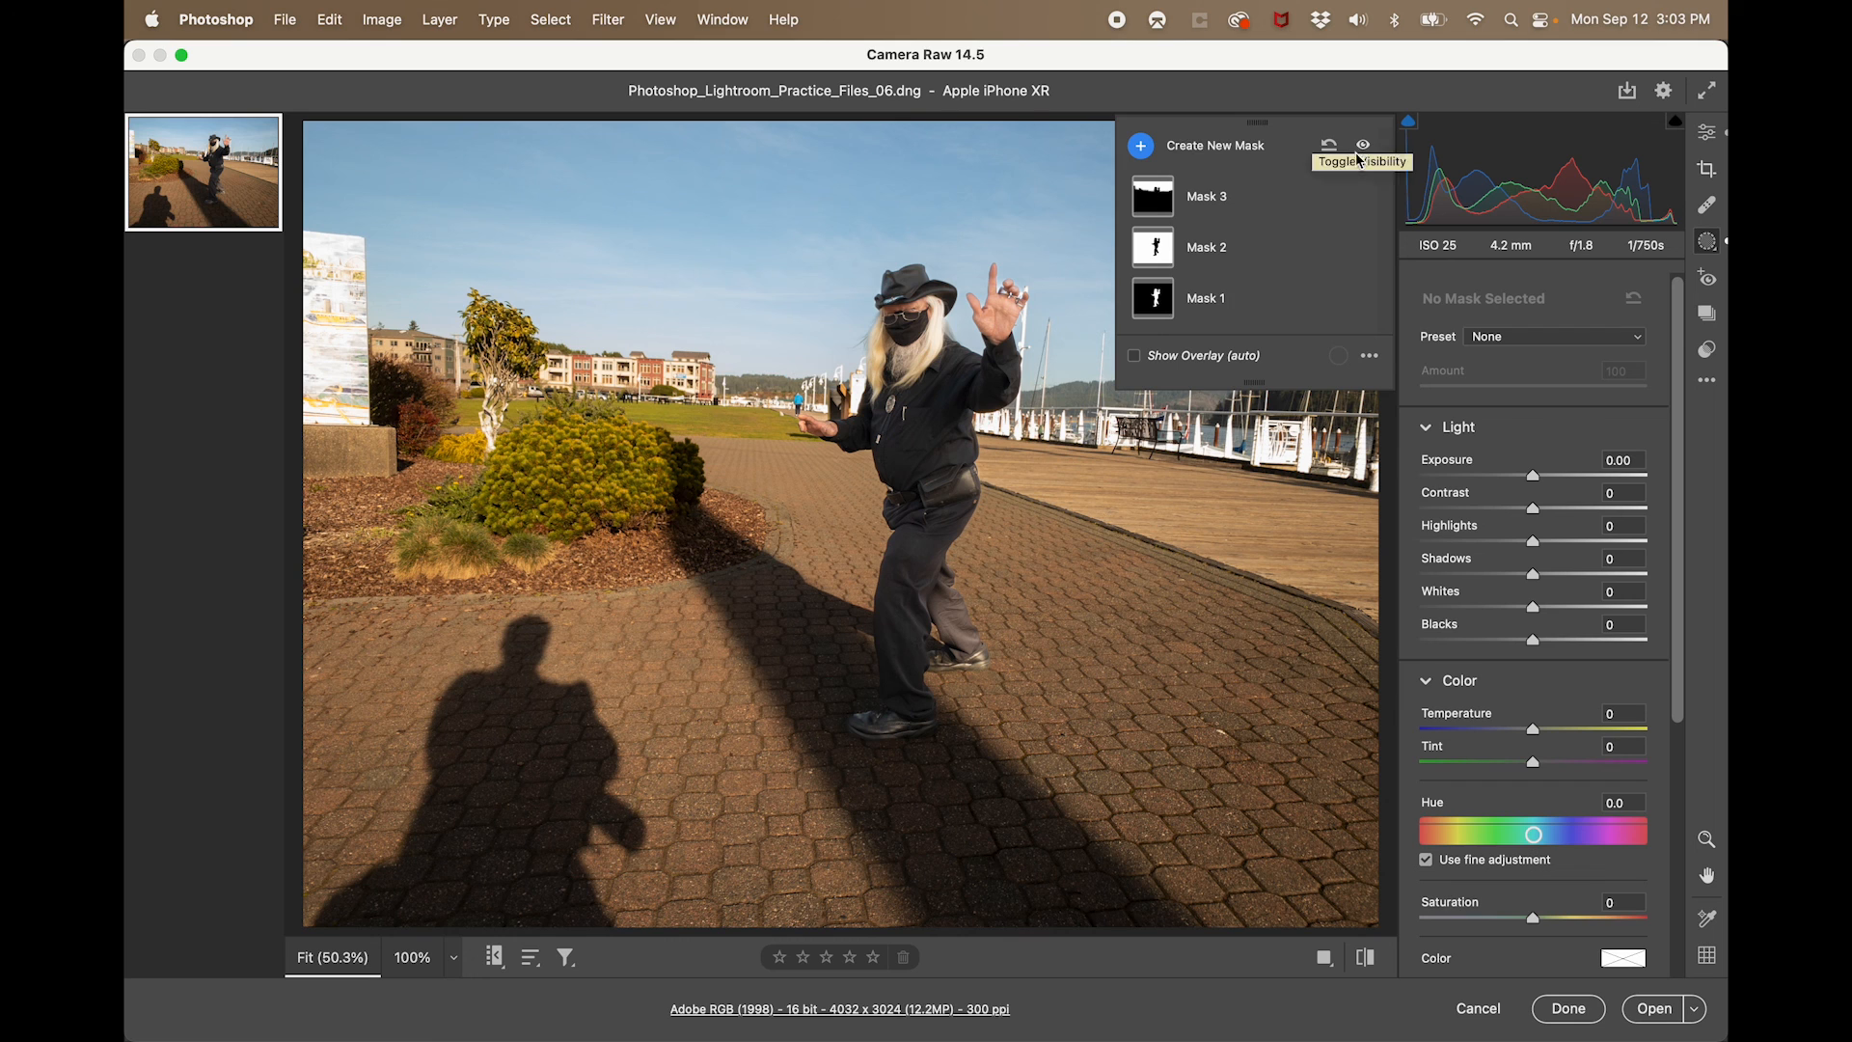
pyautogui.click(1319, 196)
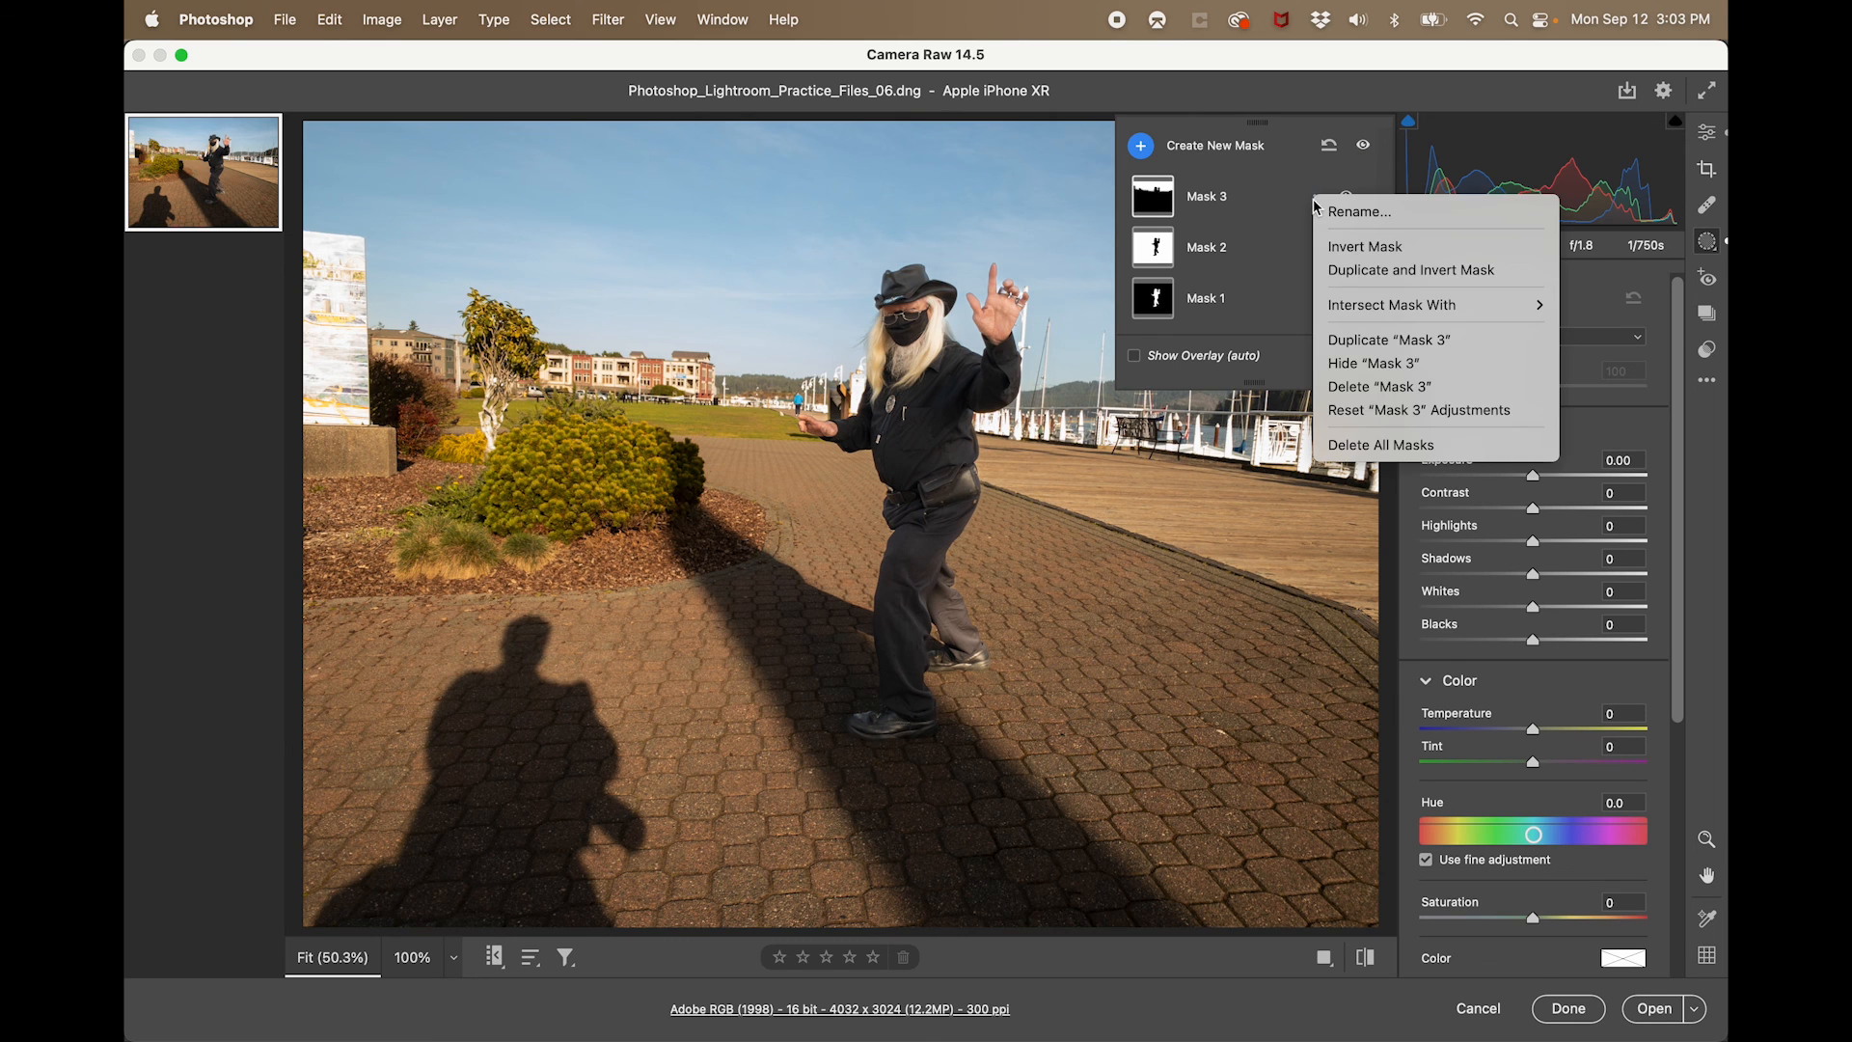
pyautogui.click(1370, 450)
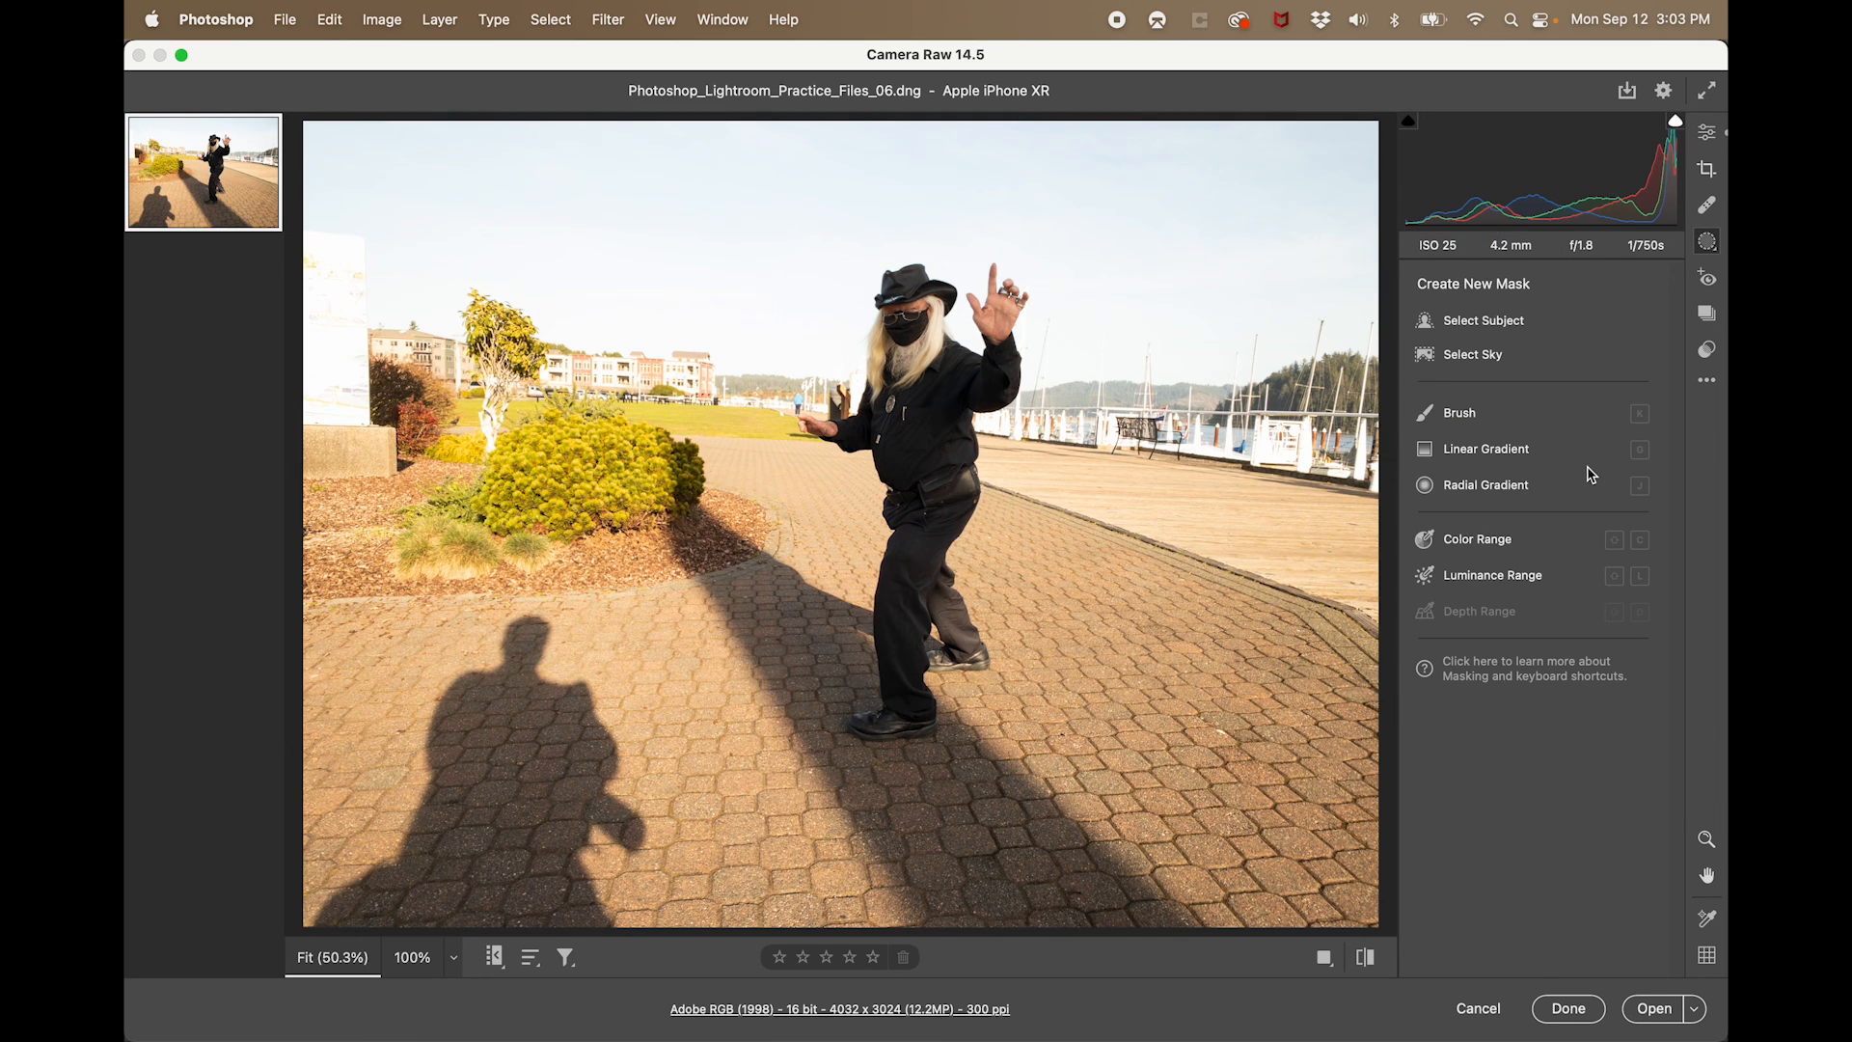
# - Cancel Camera Raw and discard all changes made to the reopened raw photo
pyautogui.press('super+Tab')
pyautogui.press('super+Tab')
pyautogui.press('super+Tab')
pyautogui.press('super+Tab')
pyautogui.press('super+Tab')
pyautogui.click(1488, 1013)
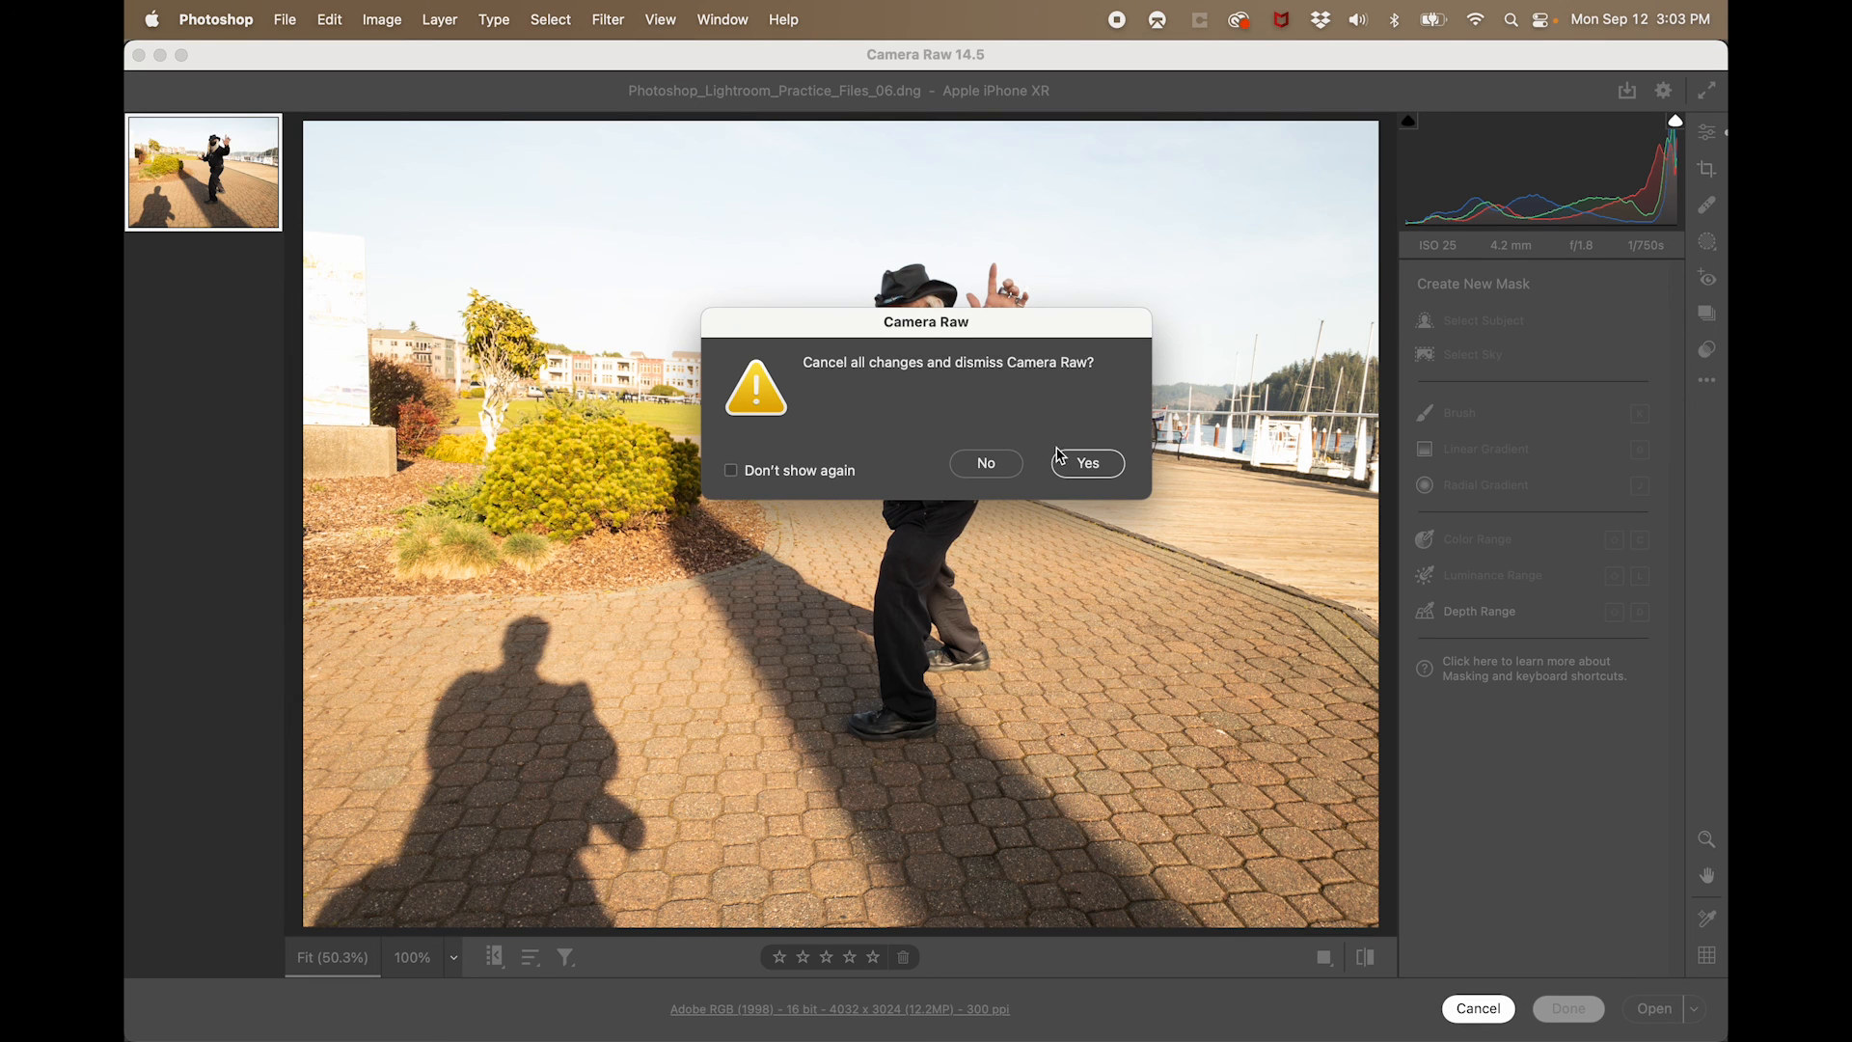
pyautogui.click(1086, 465)
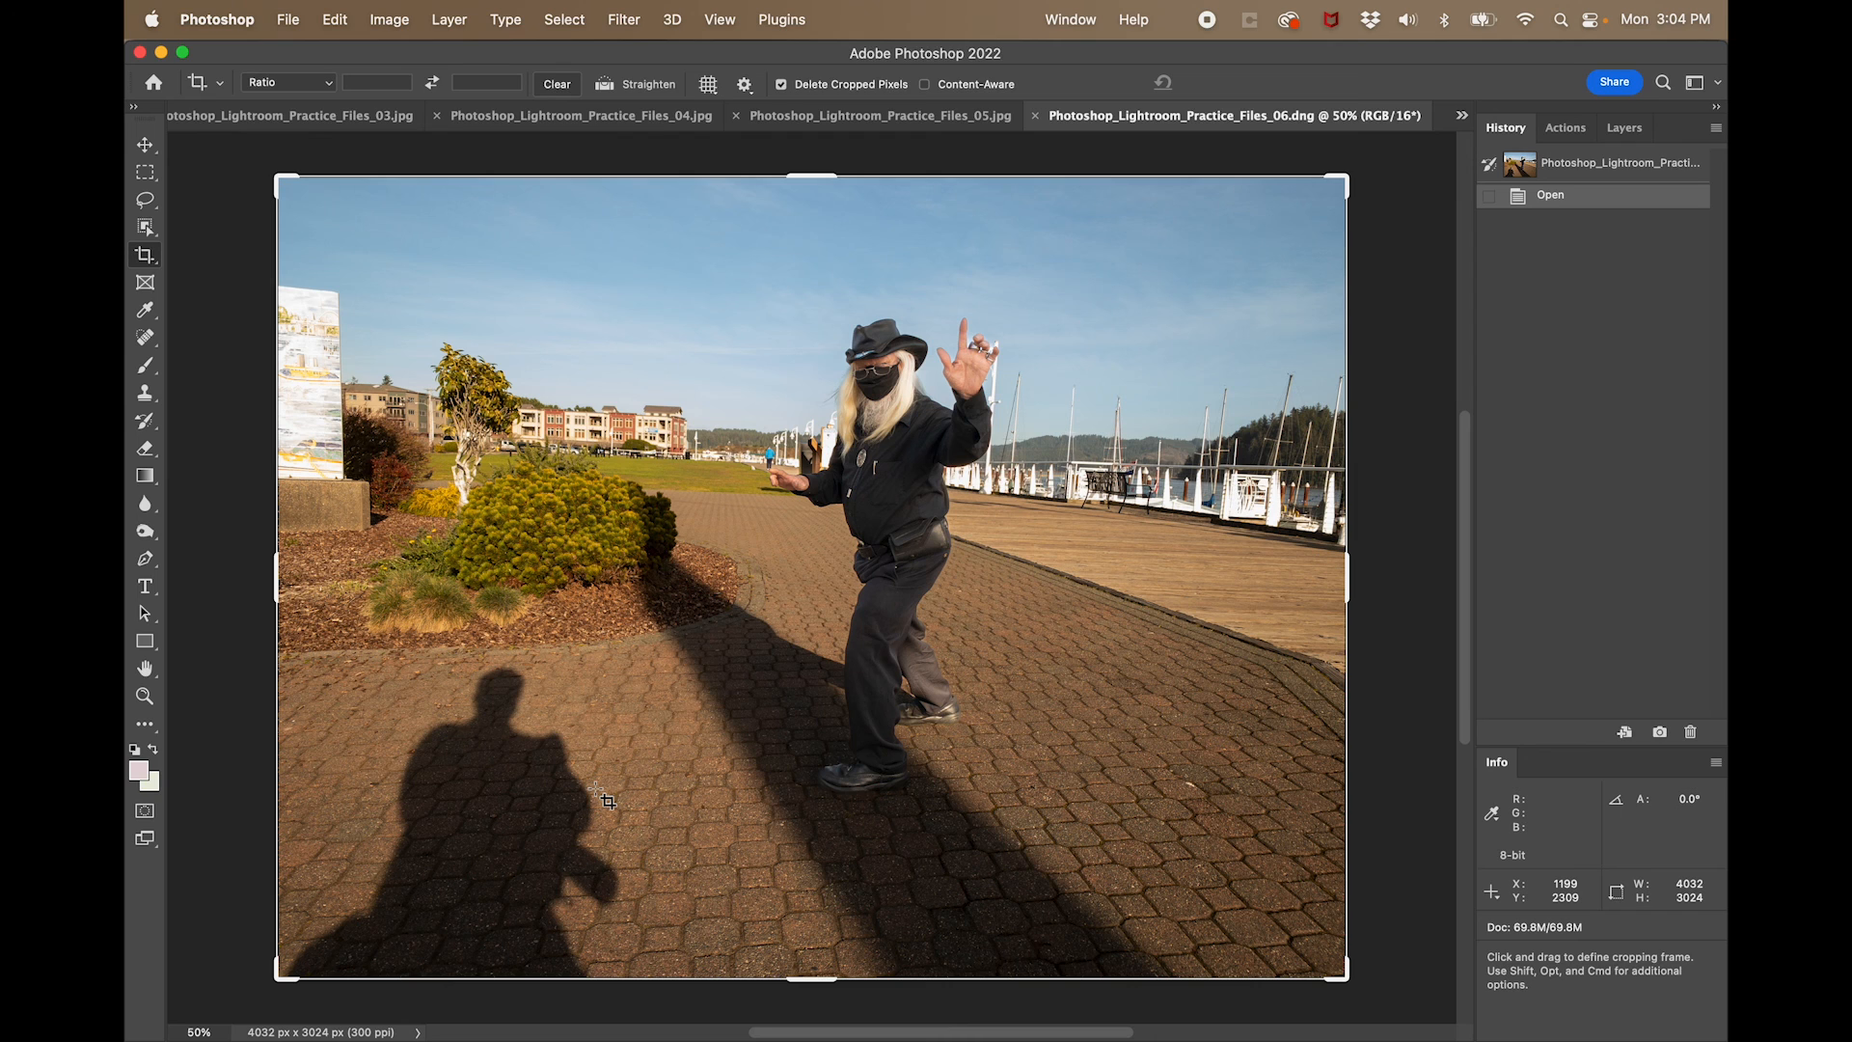
# - Add the description "caption here" to the file info of Photoshop_Lightroom_Practice_Files_06.dng
pyautogui.click(287, 21)
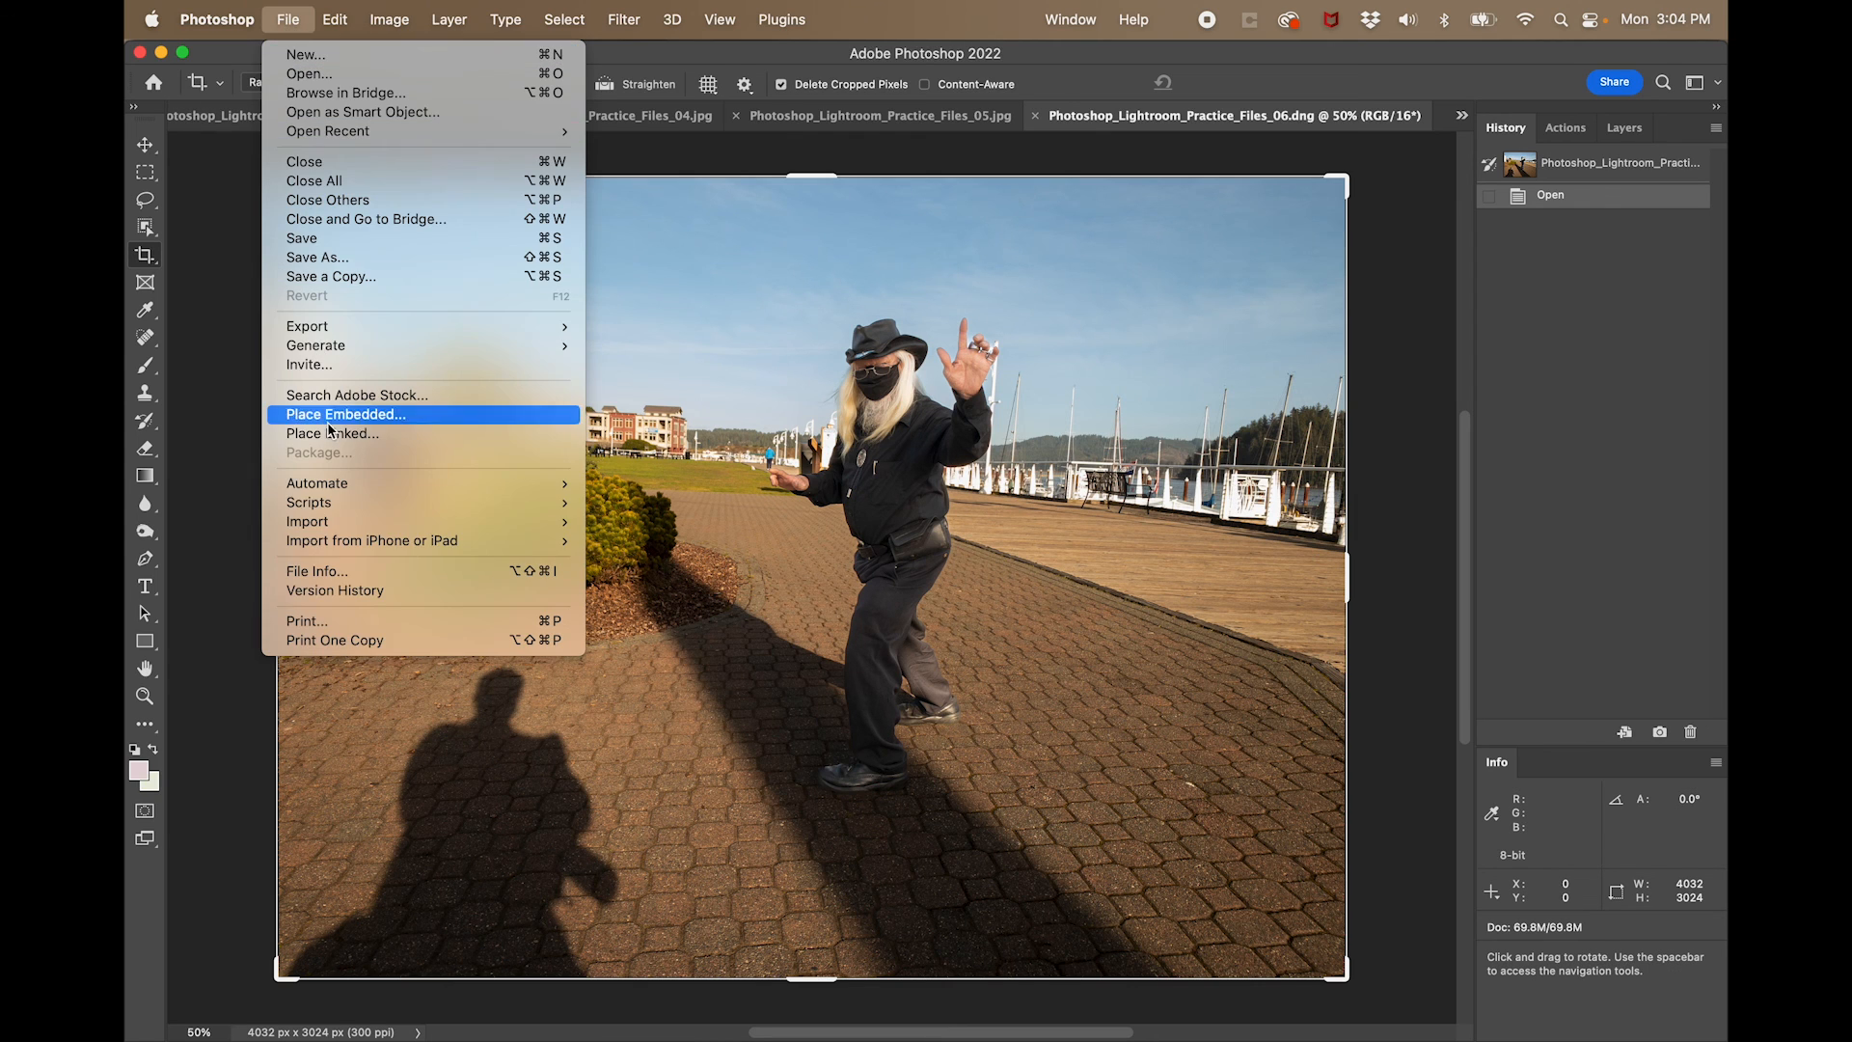
pyautogui.click(365, 569)
pyautogui.click(930, 344)
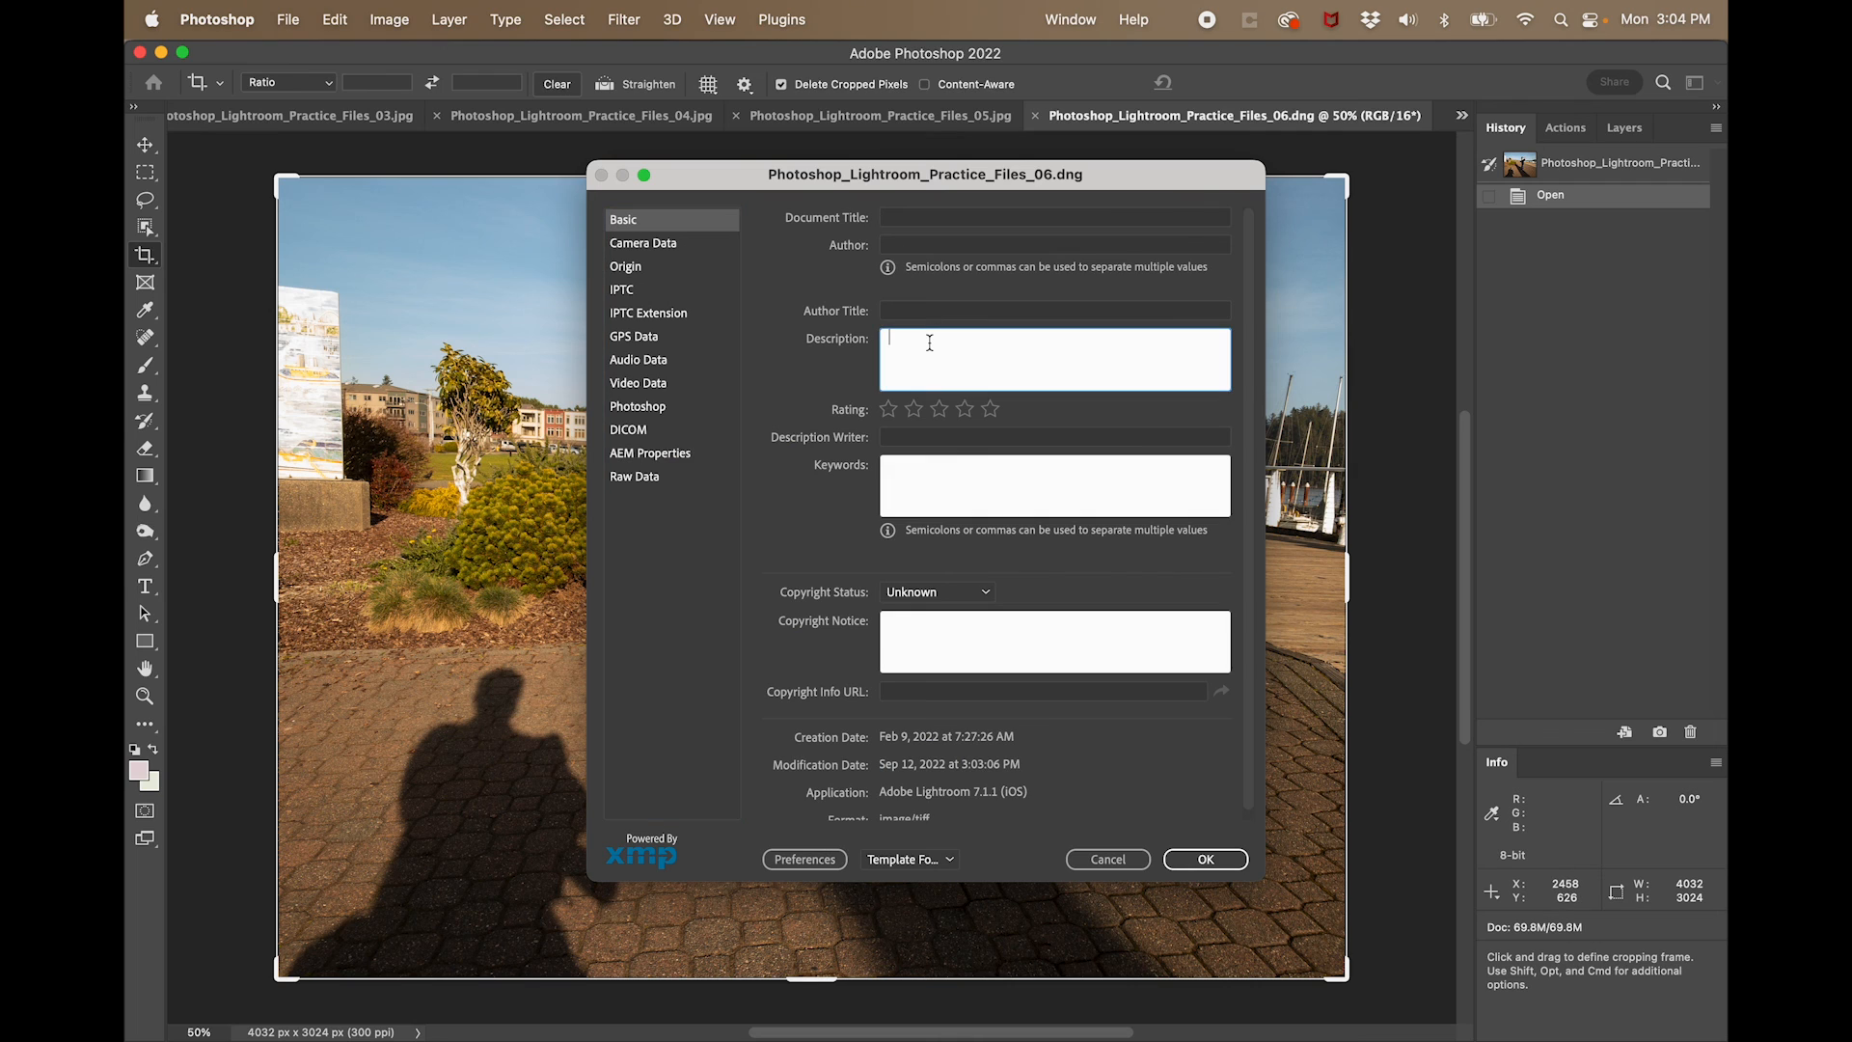
pyautogui.write('capt')
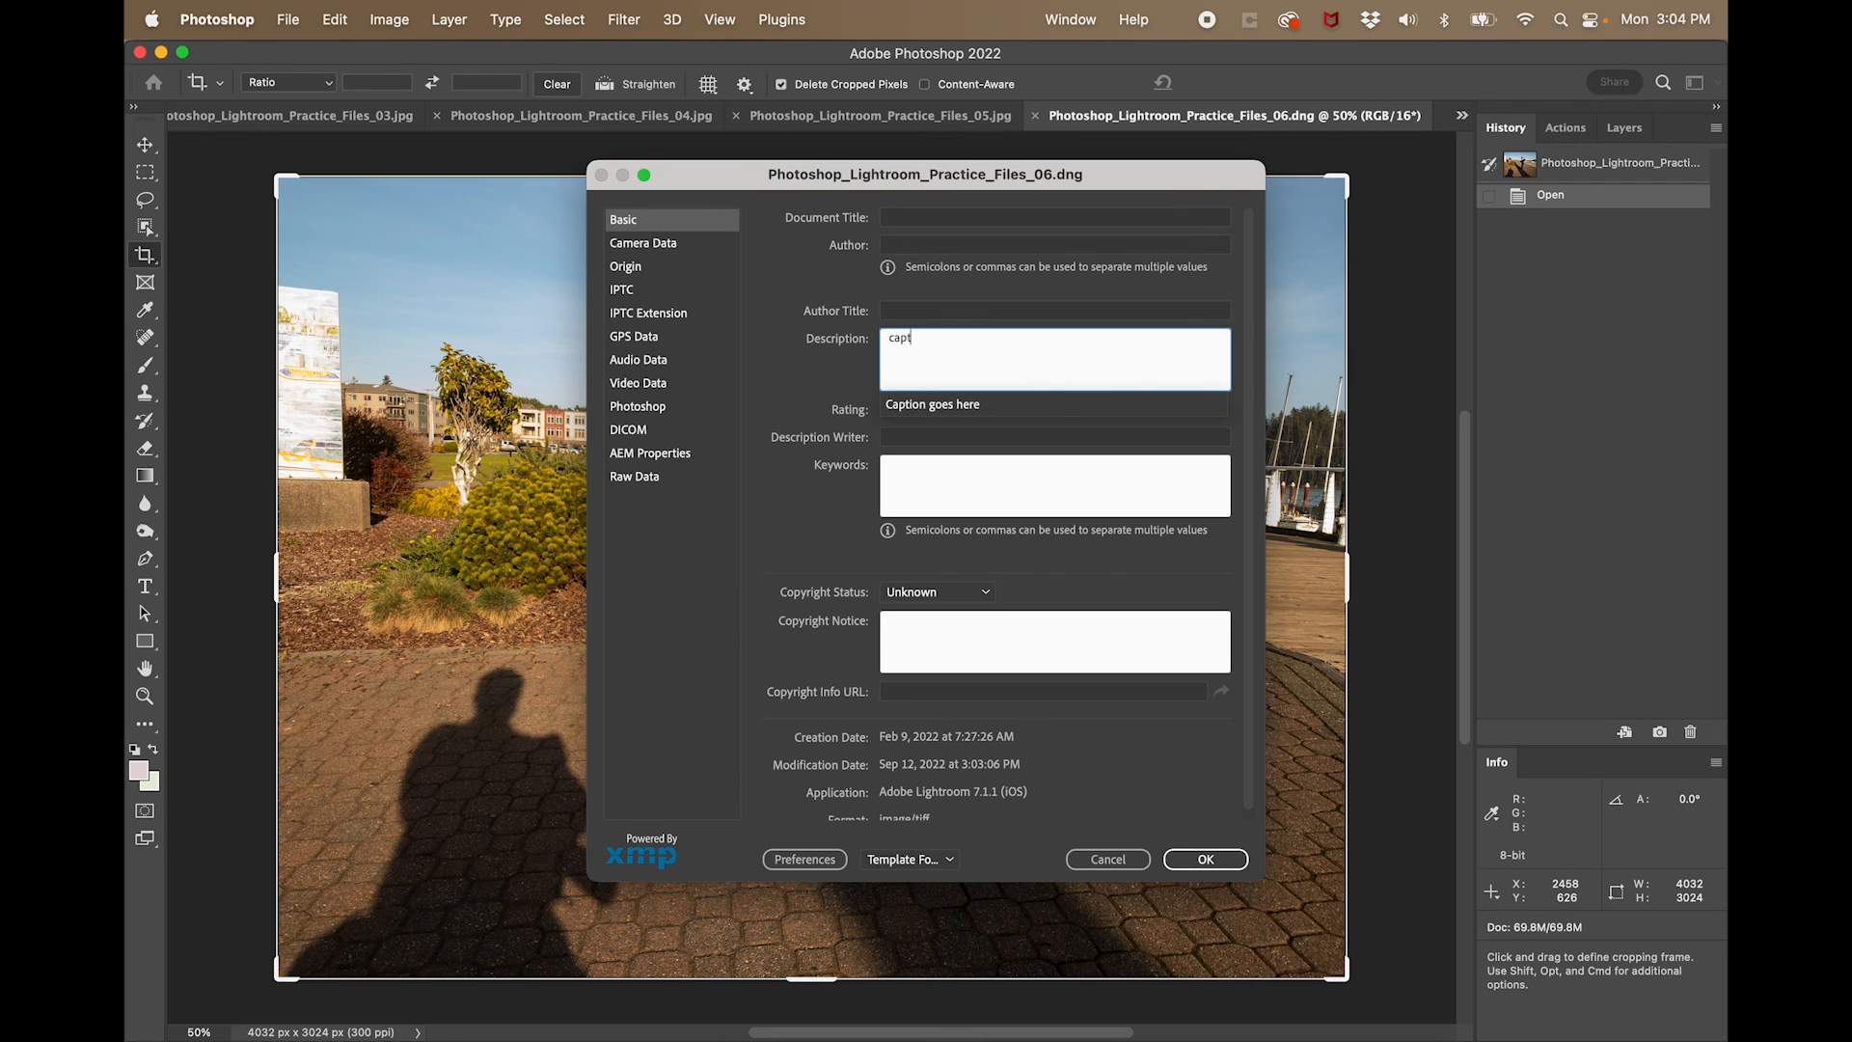
pyautogui.write('ion here')
pyautogui.click(1226, 866)
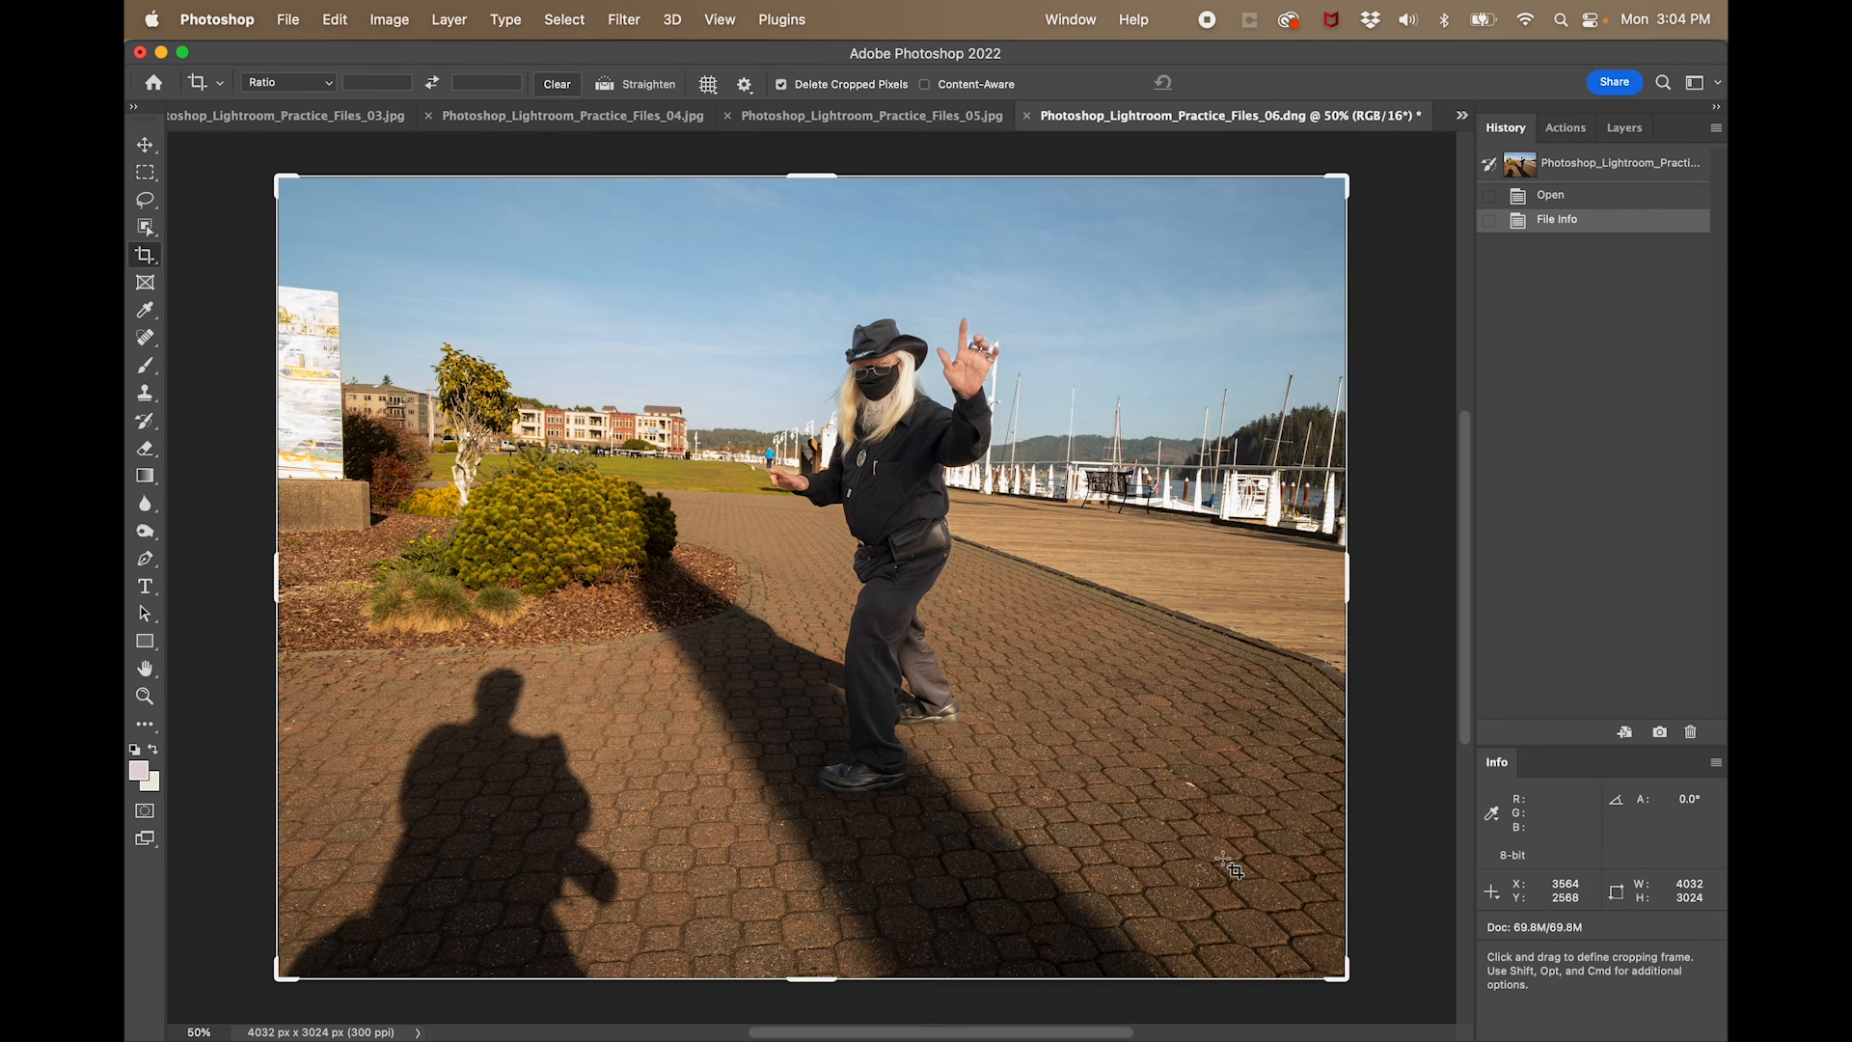
pyautogui.click(288, 21)
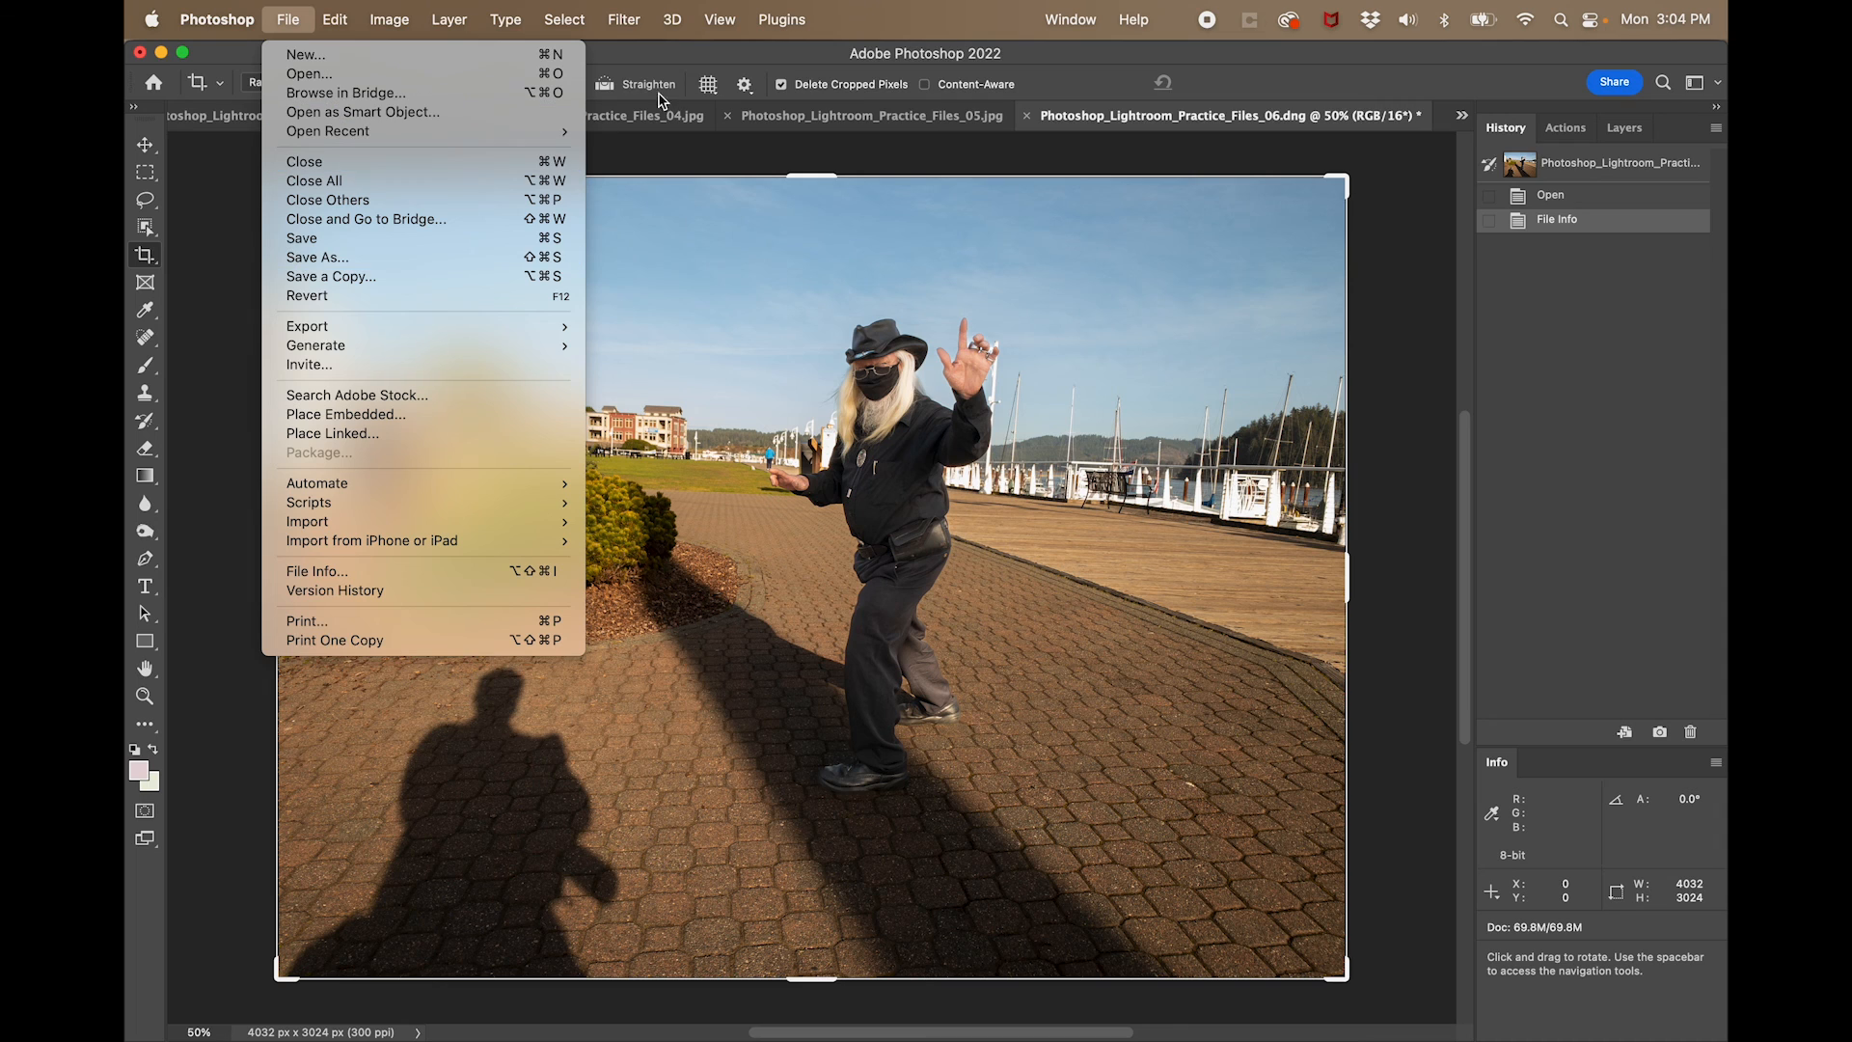
pyautogui.click(1387, 146)
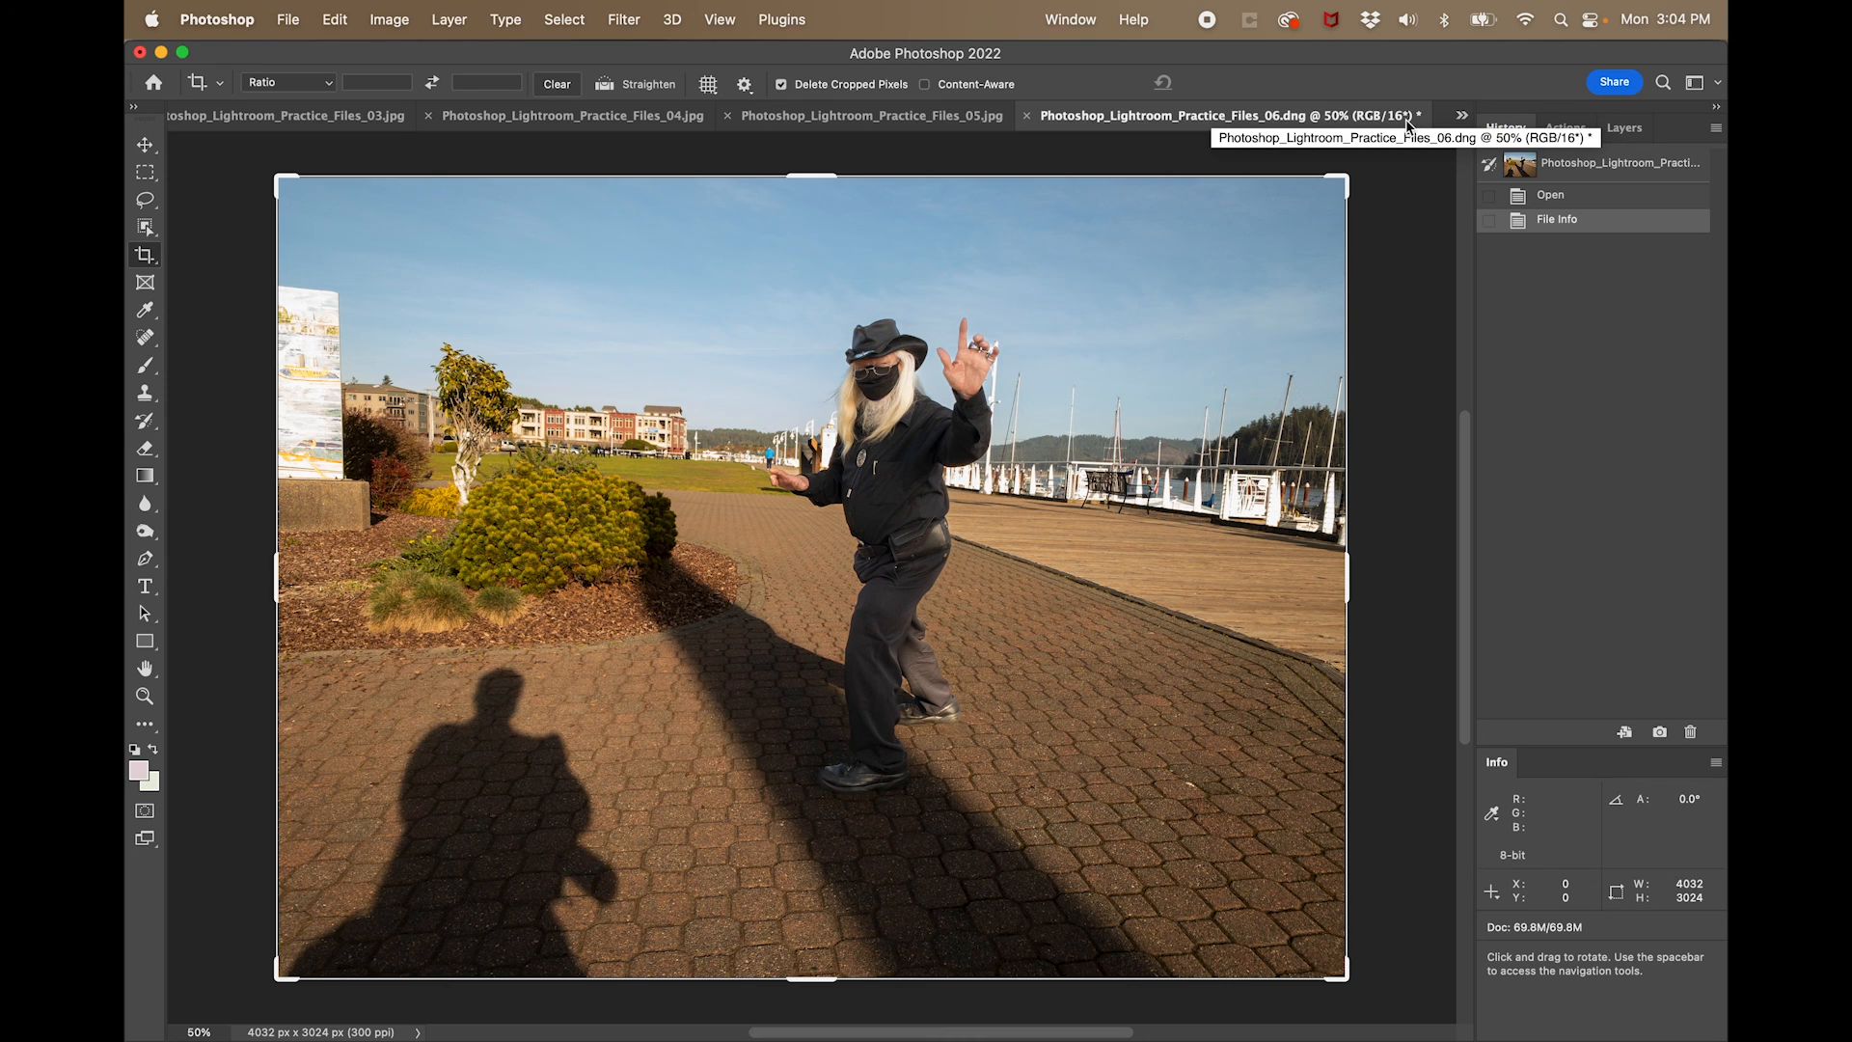
pyautogui.click(292, 21)
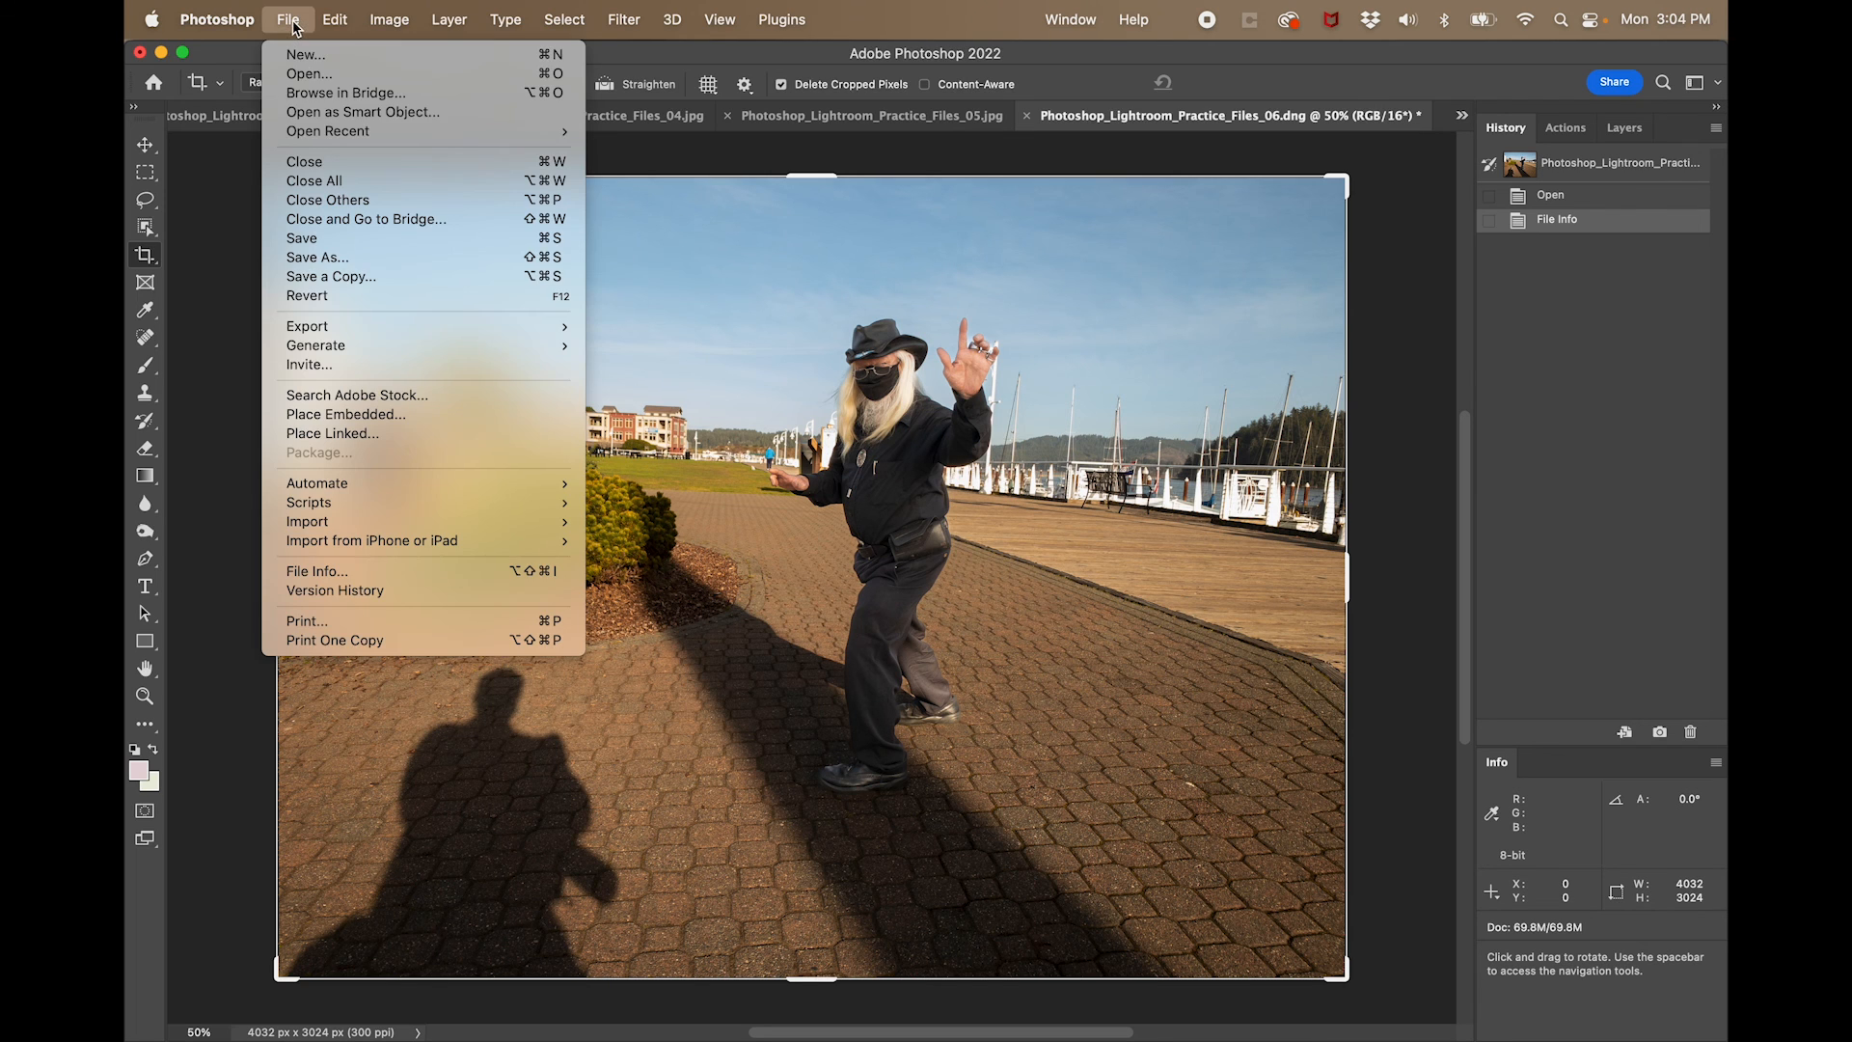
pyautogui.click(328, 276)
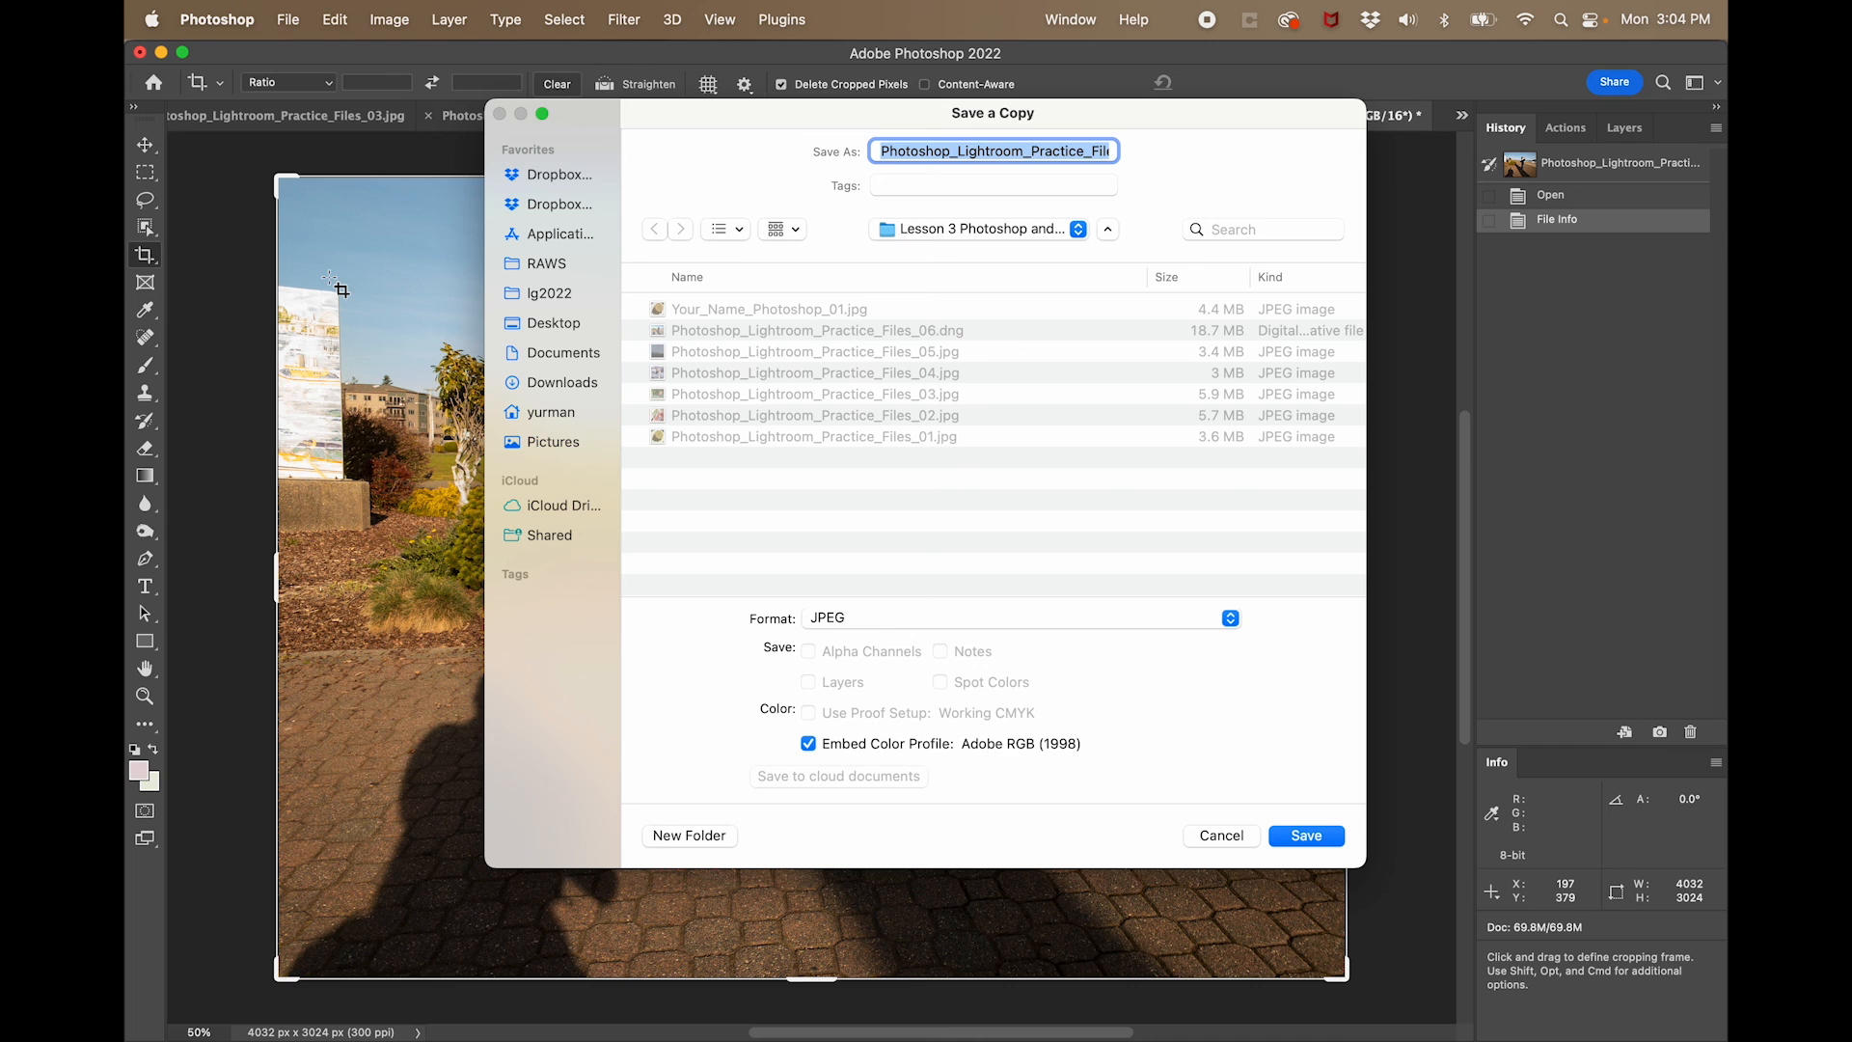
pyautogui.click(1221, 835)
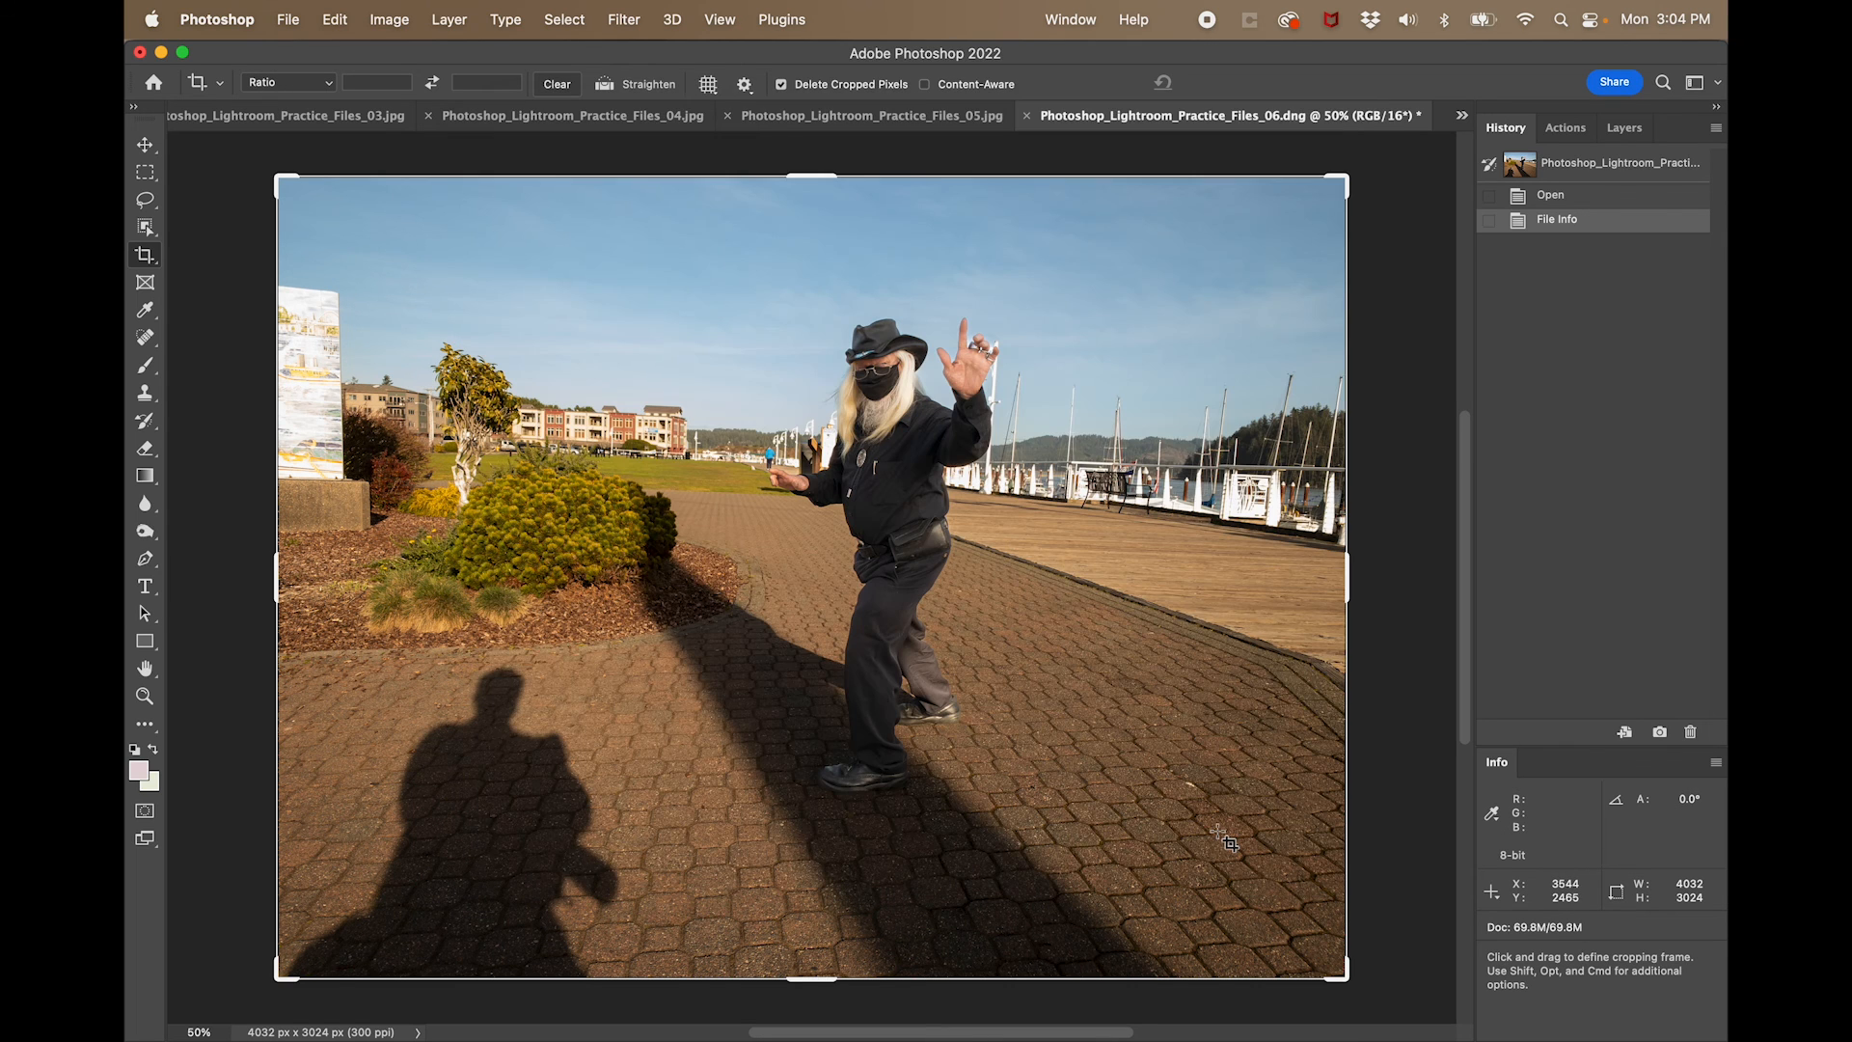
# - Start saving the edited photo under a new name, switch to saving a copy, and set the format to JPEG
pyautogui.click(287, 21)
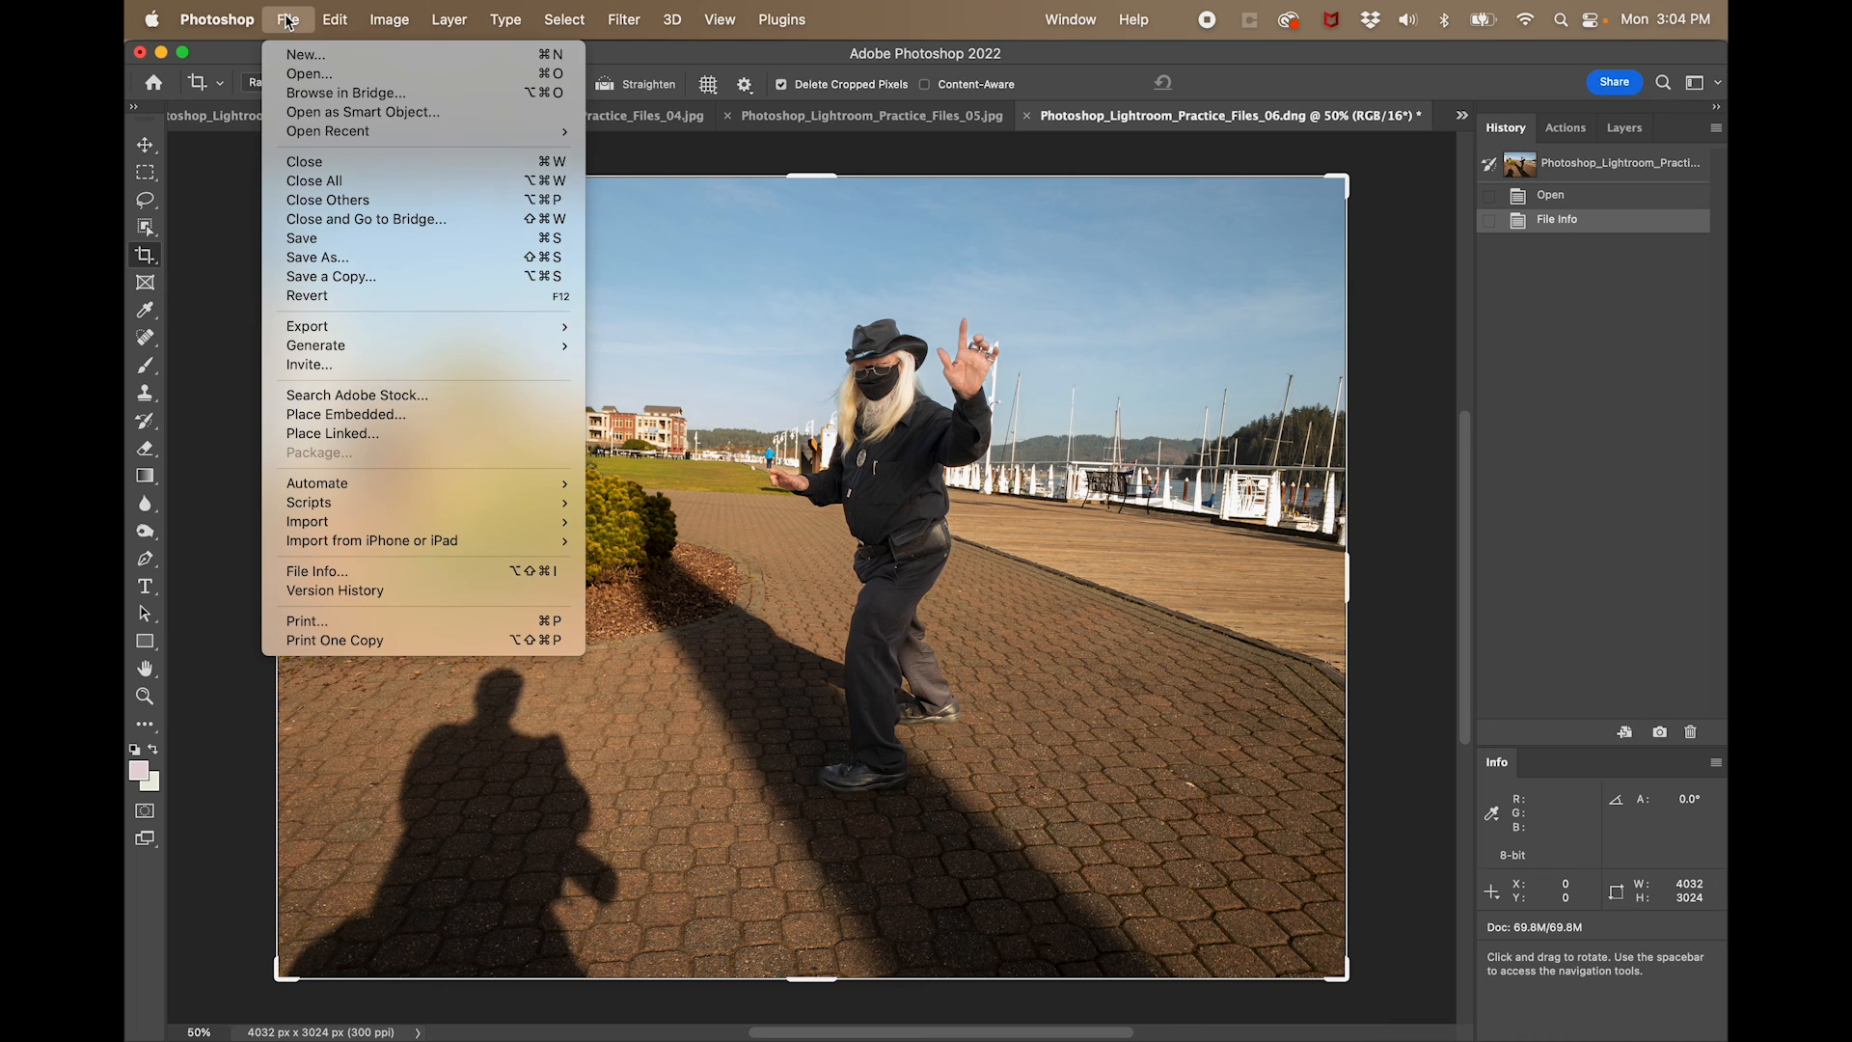
pyautogui.click(317, 258)
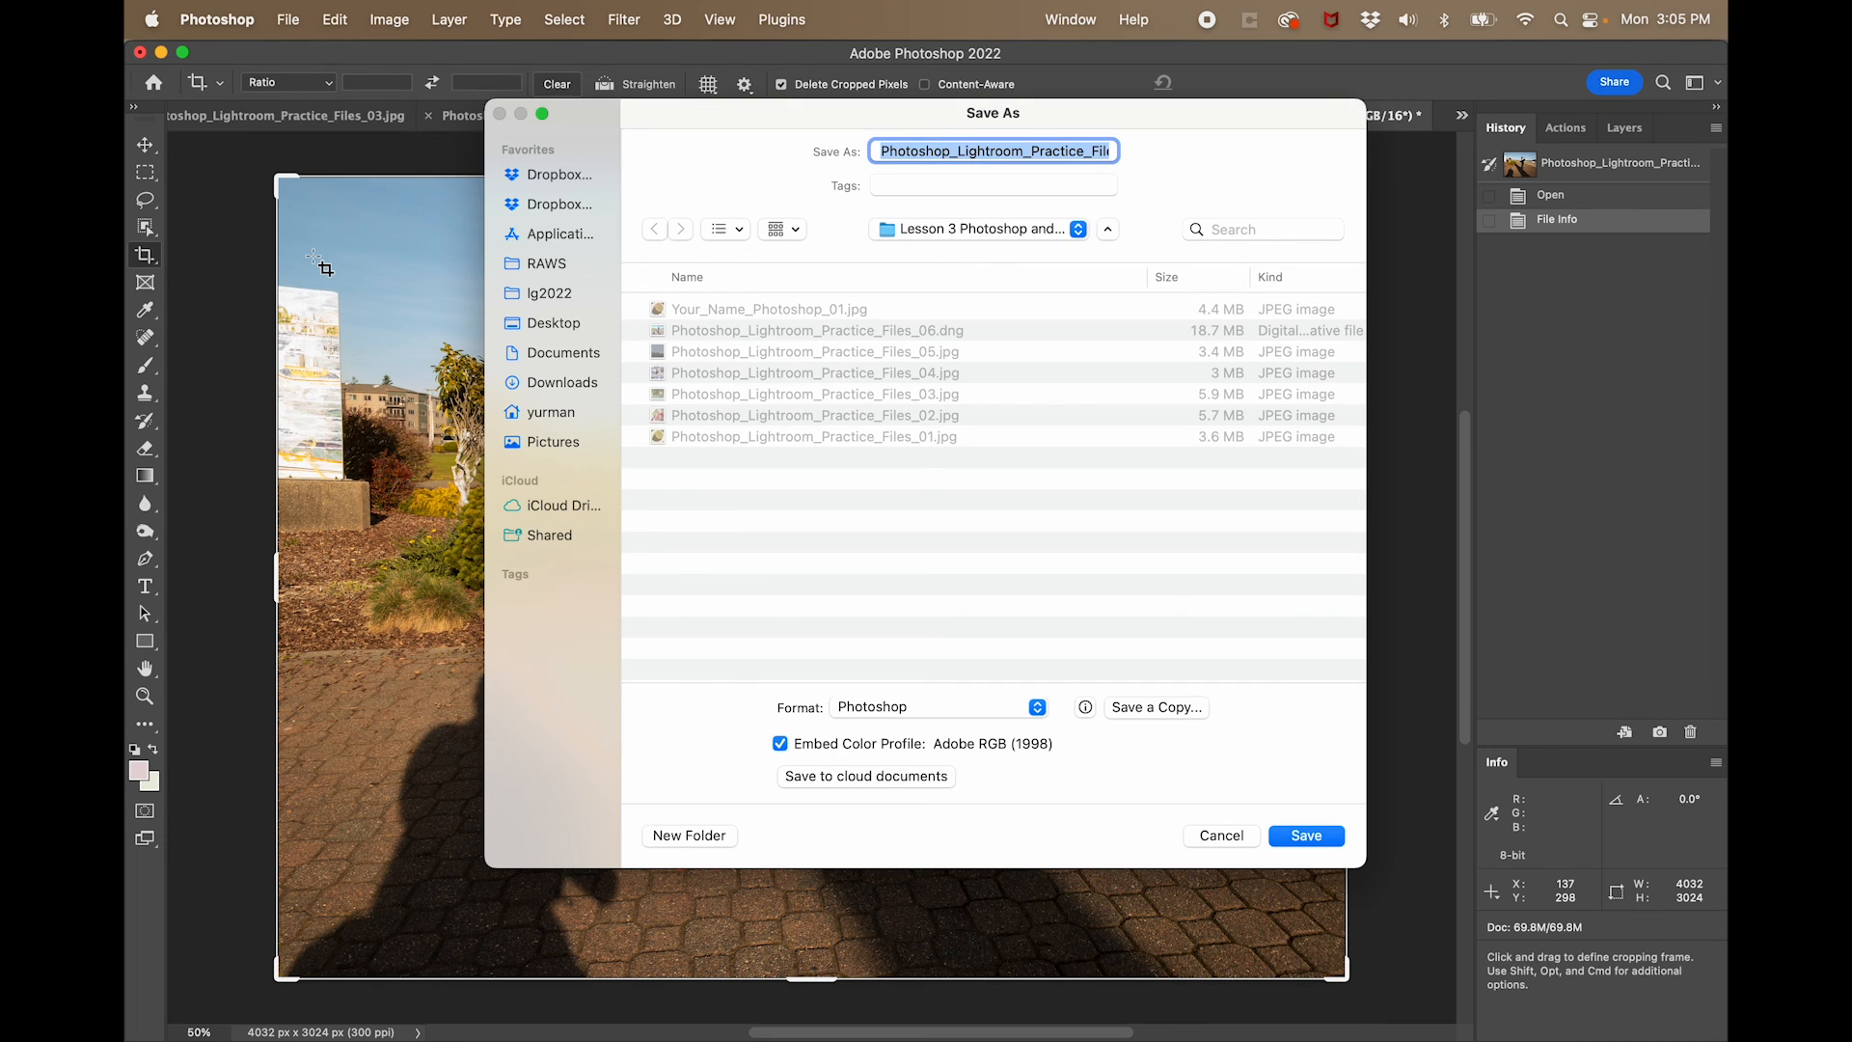
pyautogui.click(897, 709)
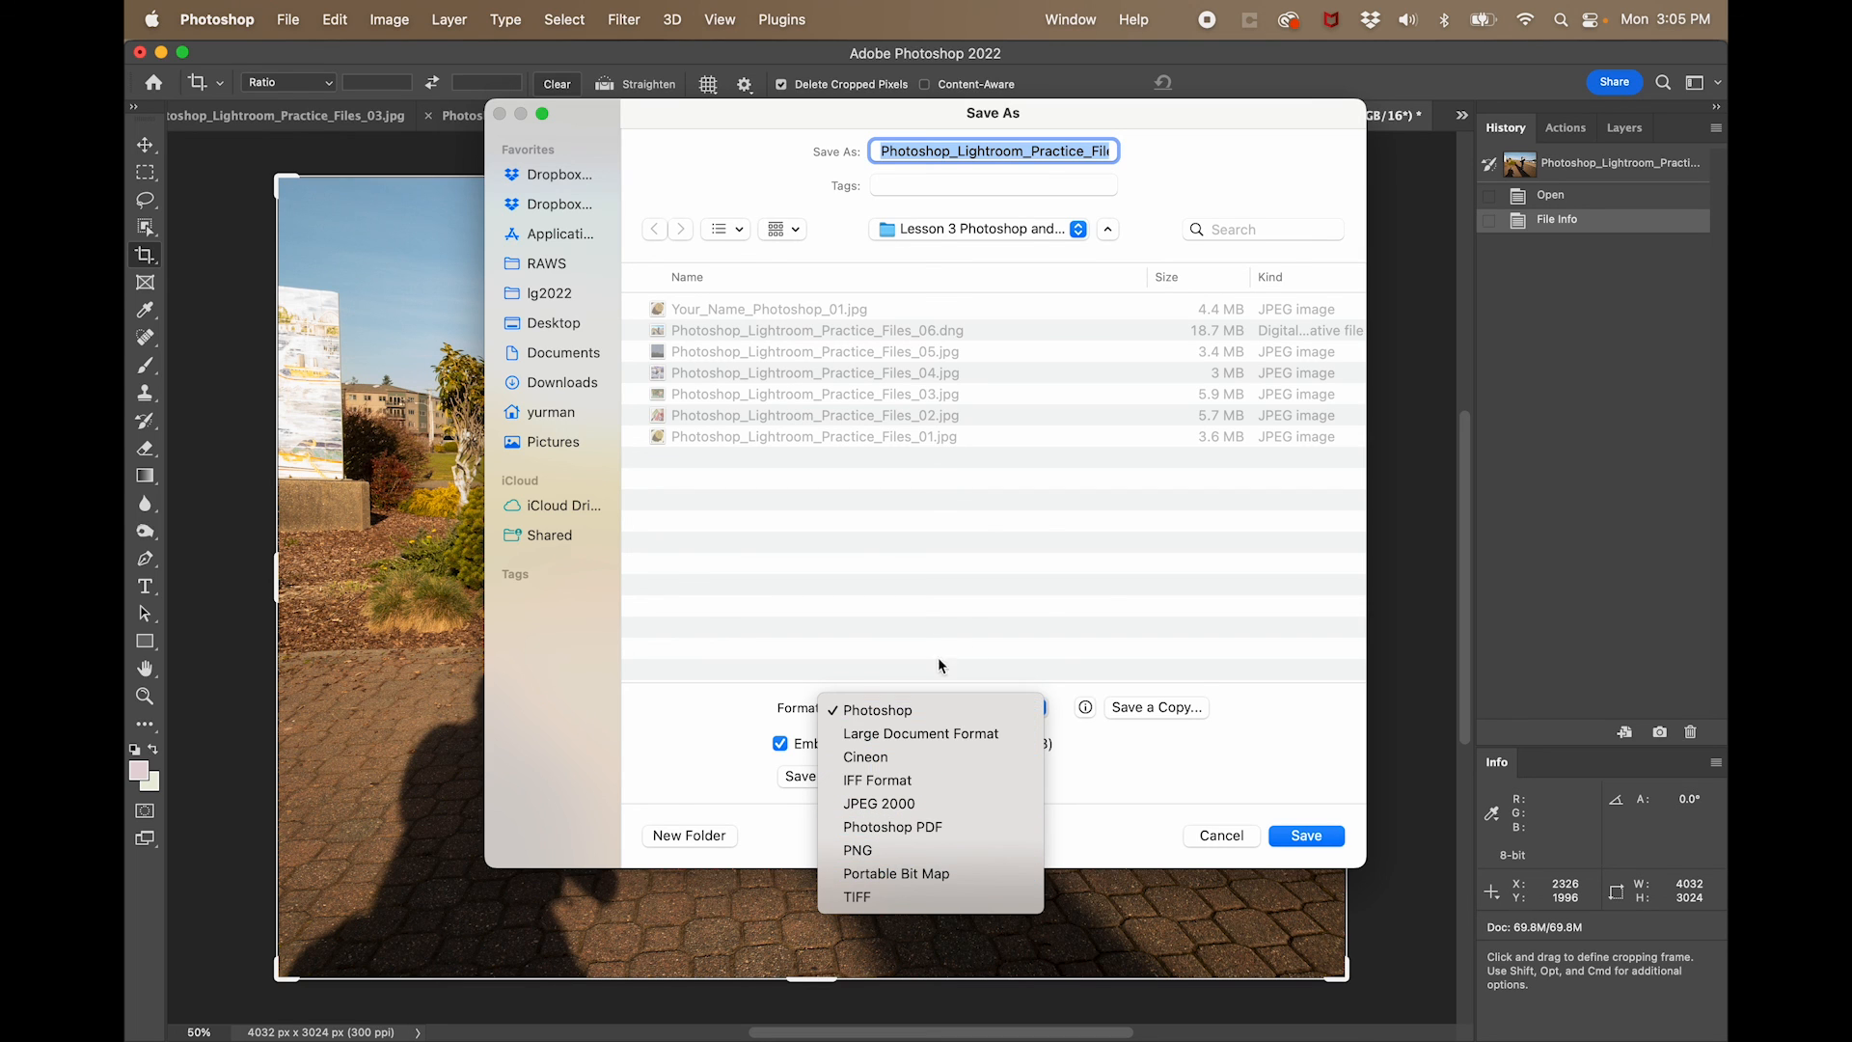
pyautogui.click(1253, 712)
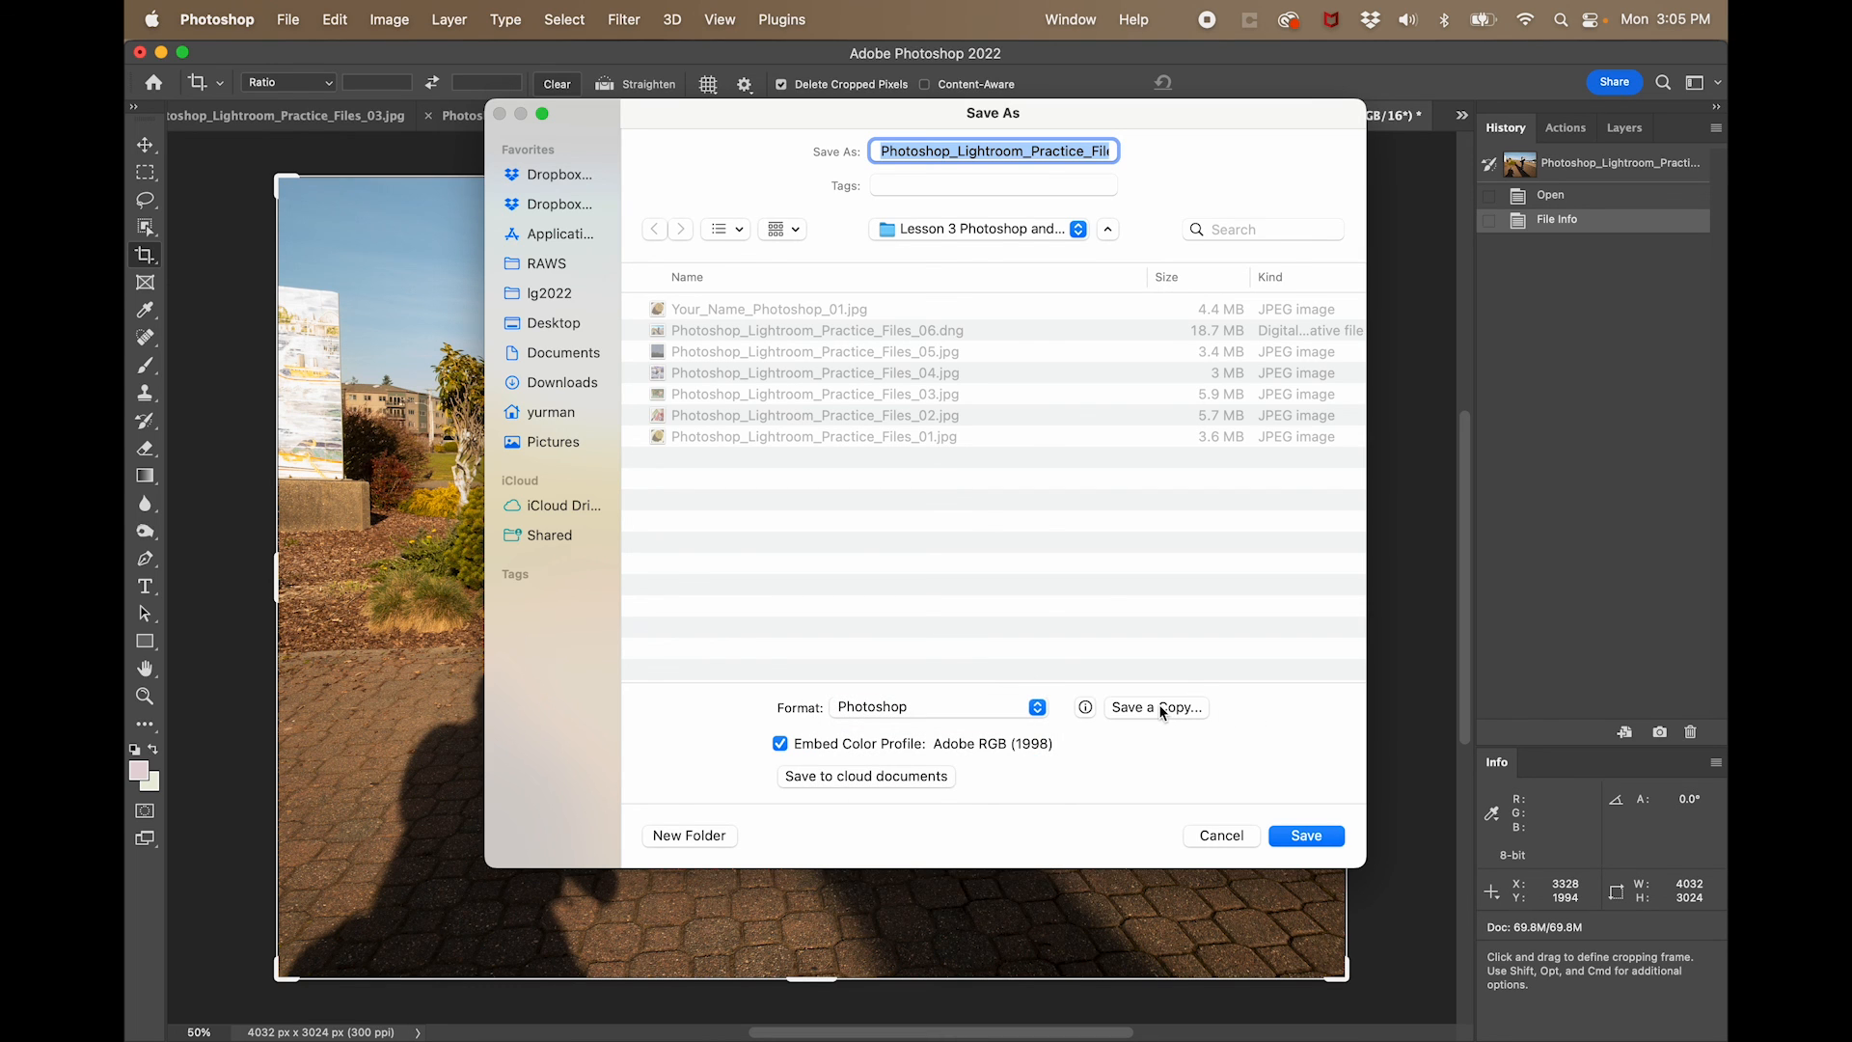
pyautogui.click(1160, 711)
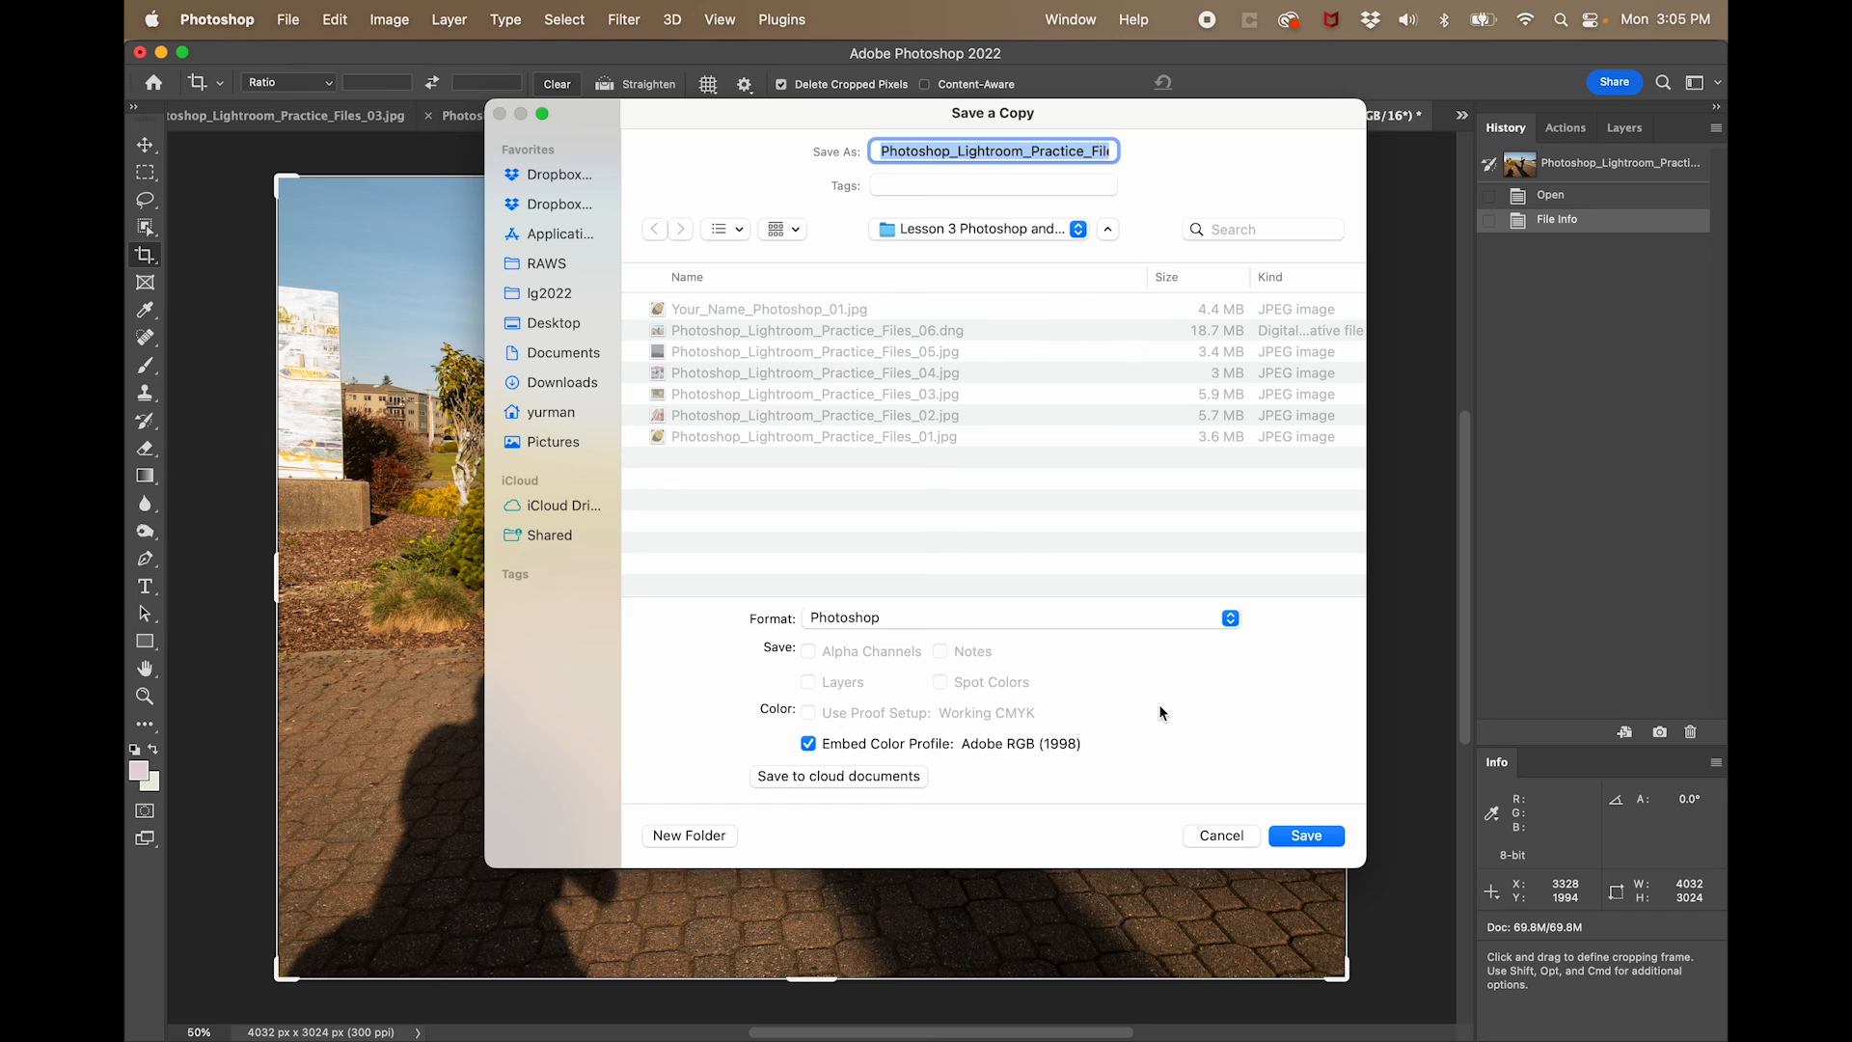
pyautogui.click(983, 623)
pyautogui.click(979, 737)
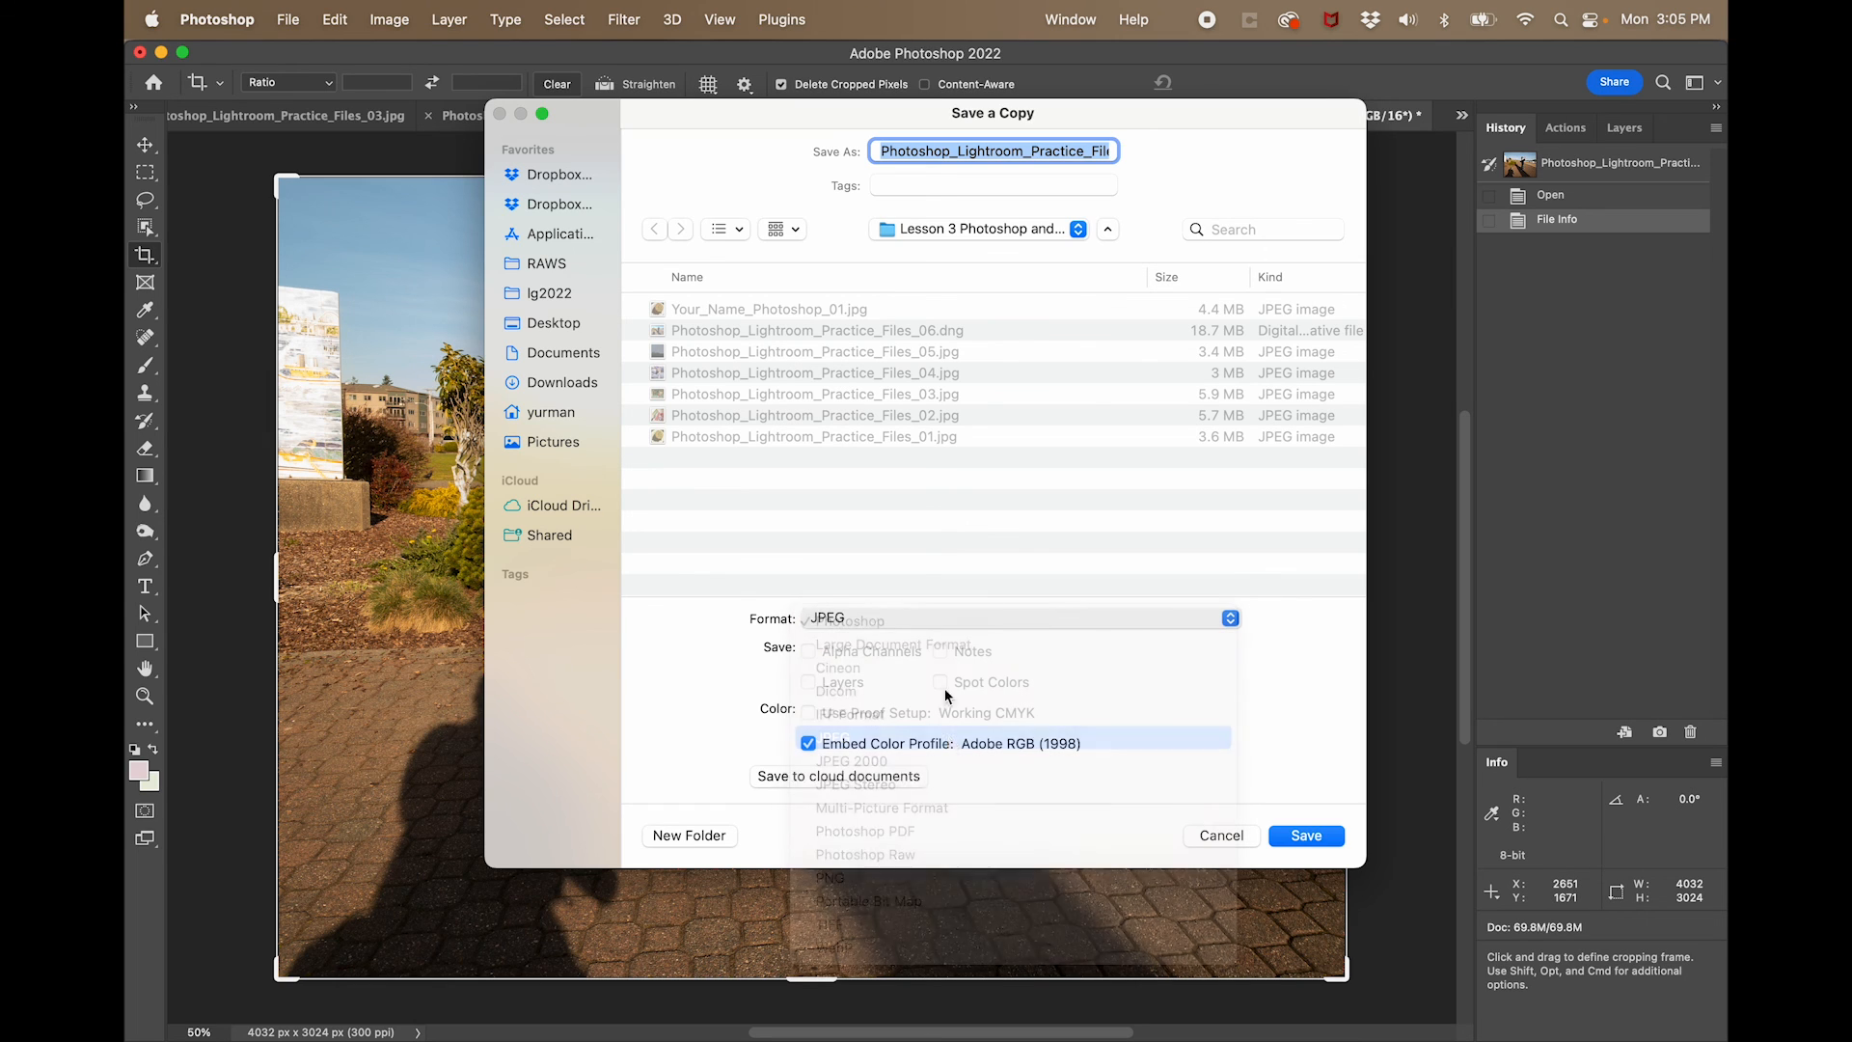
# - Name the JPEG copy Yourname_Photoshop_06.jpg and save it in the Lesson 3 folder
pyautogui.write('Yourname')
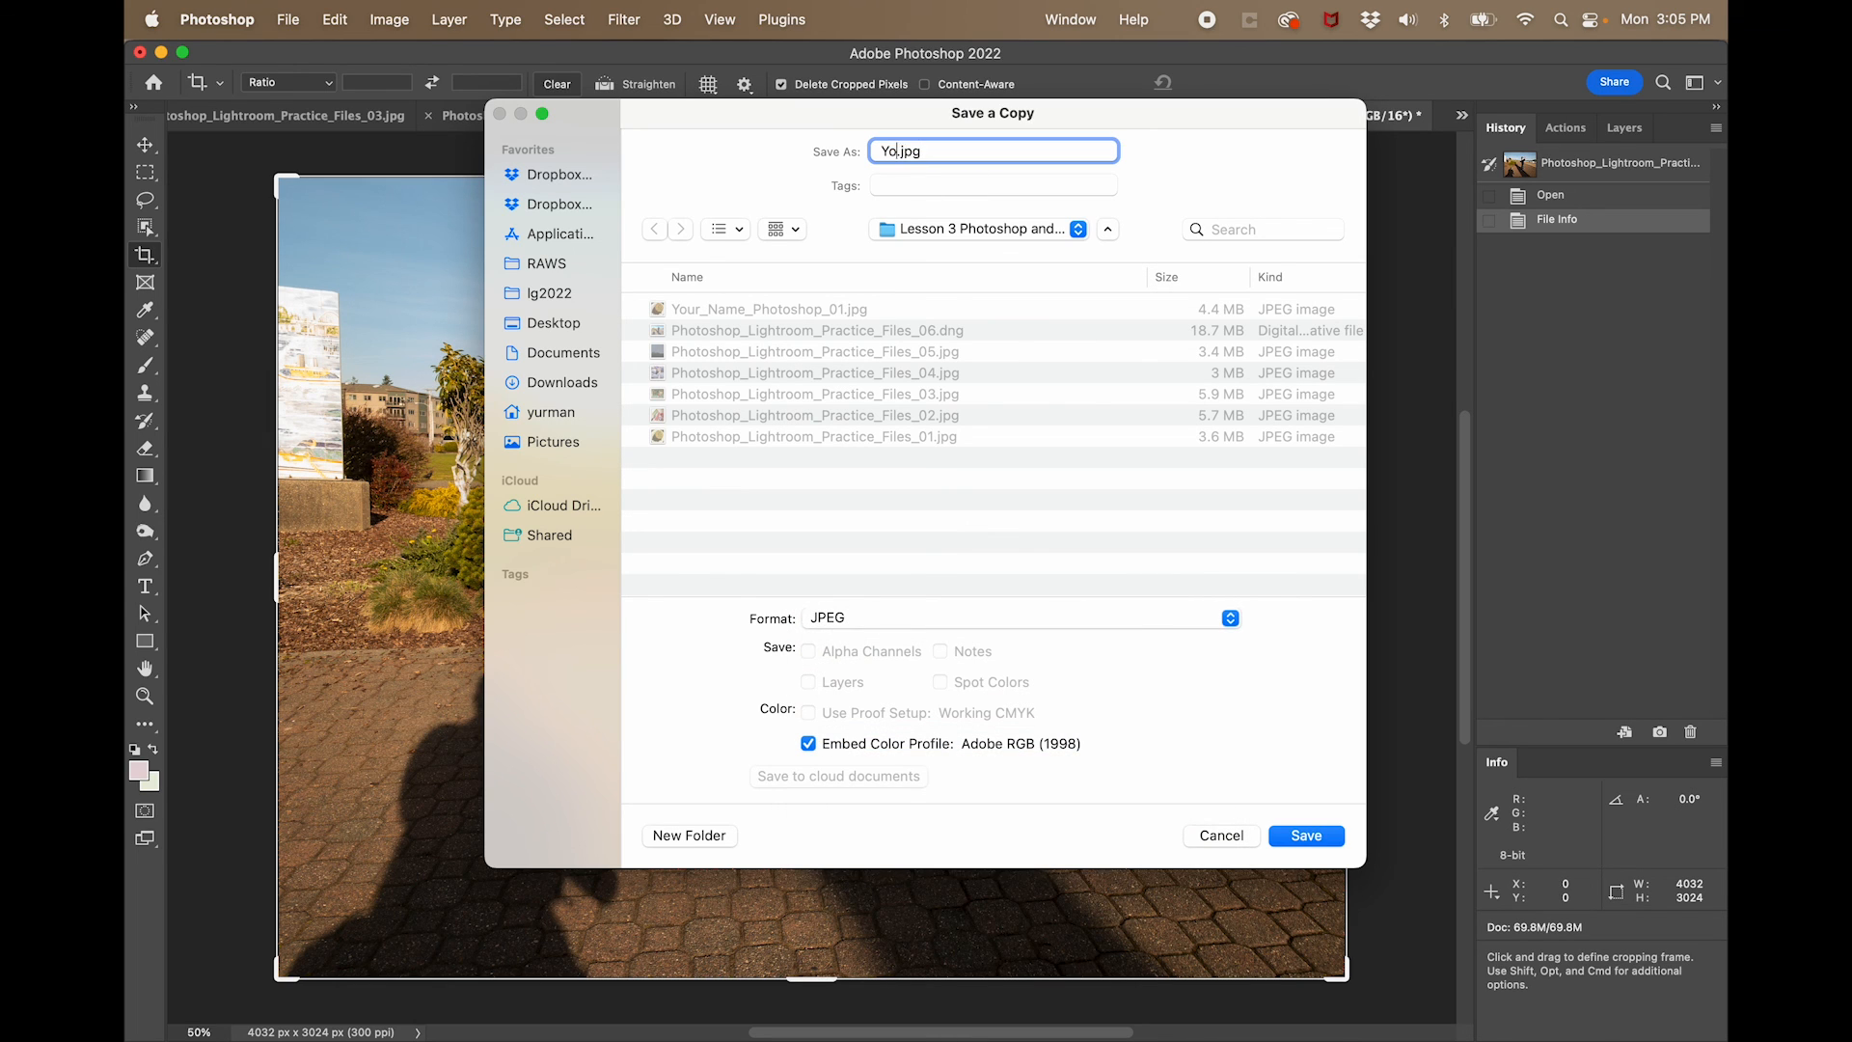
pyautogui.write('_Photoshop_06')
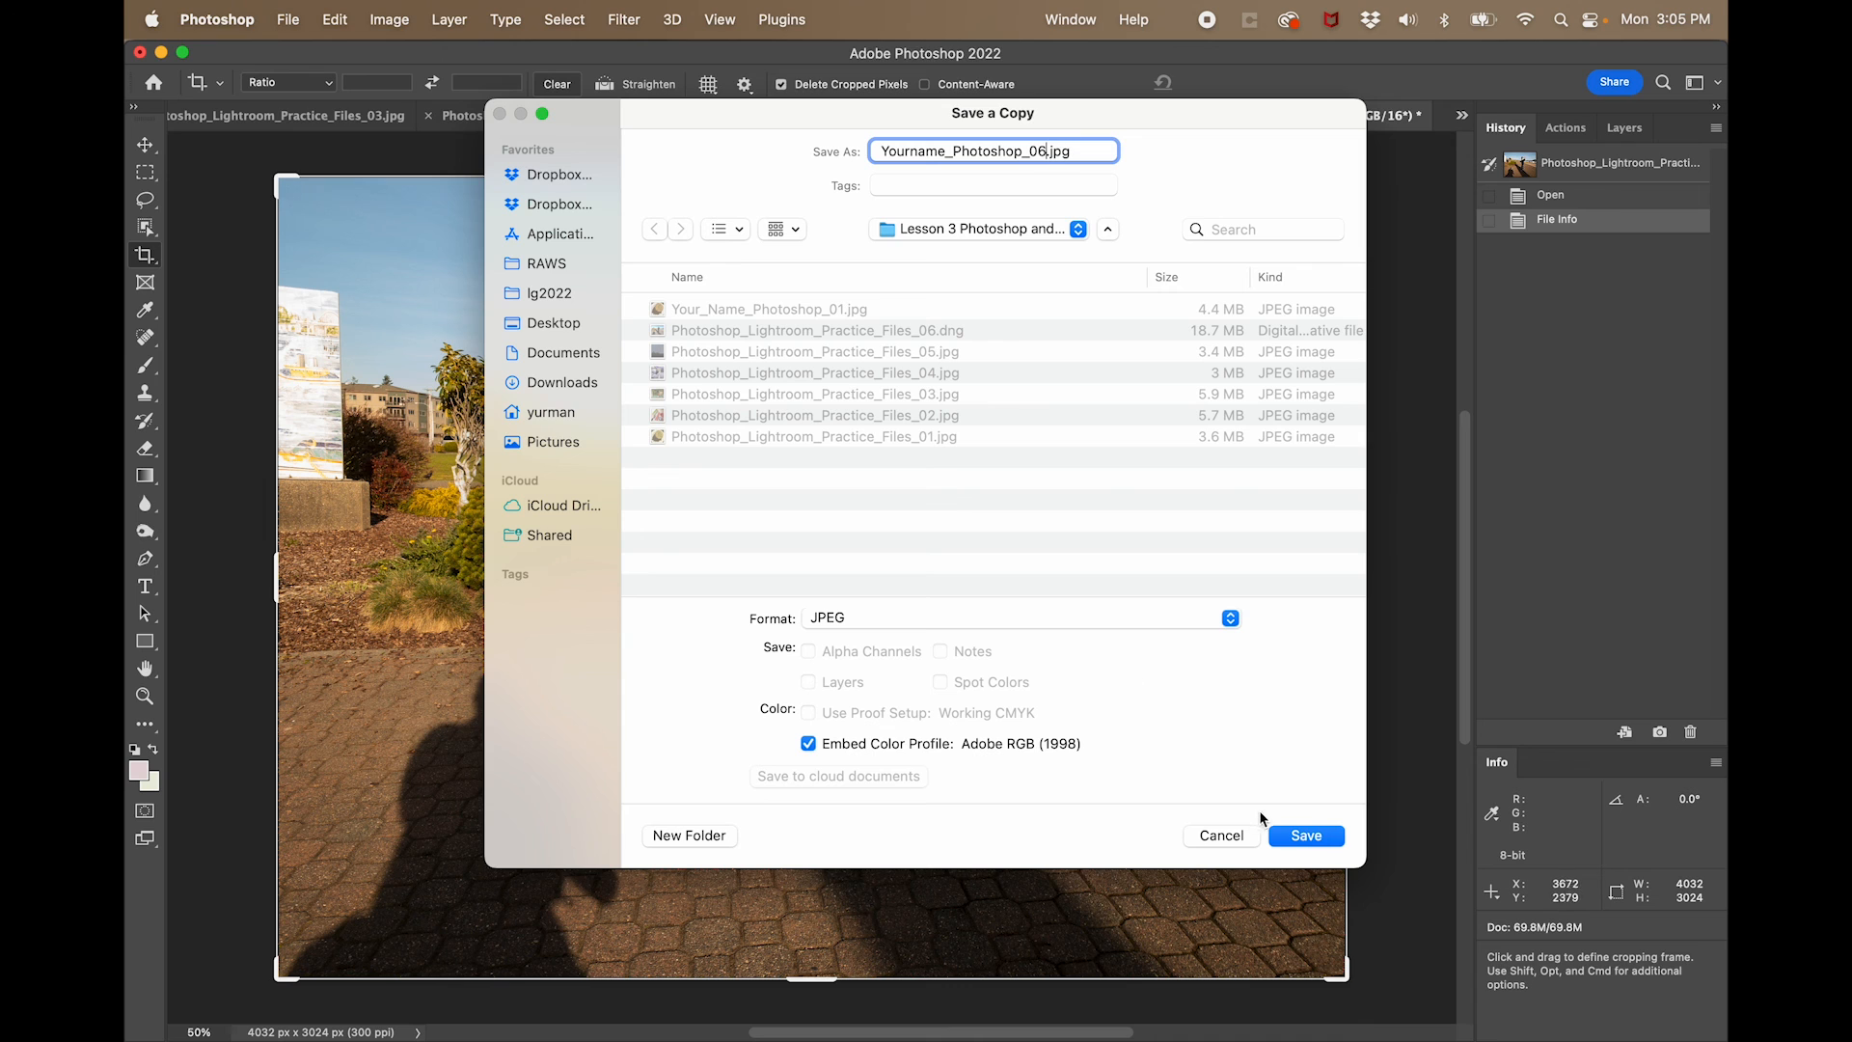
pyautogui.click(1310, 836)
pyautogui.click(1054, 293)
pyautogui.press('c')
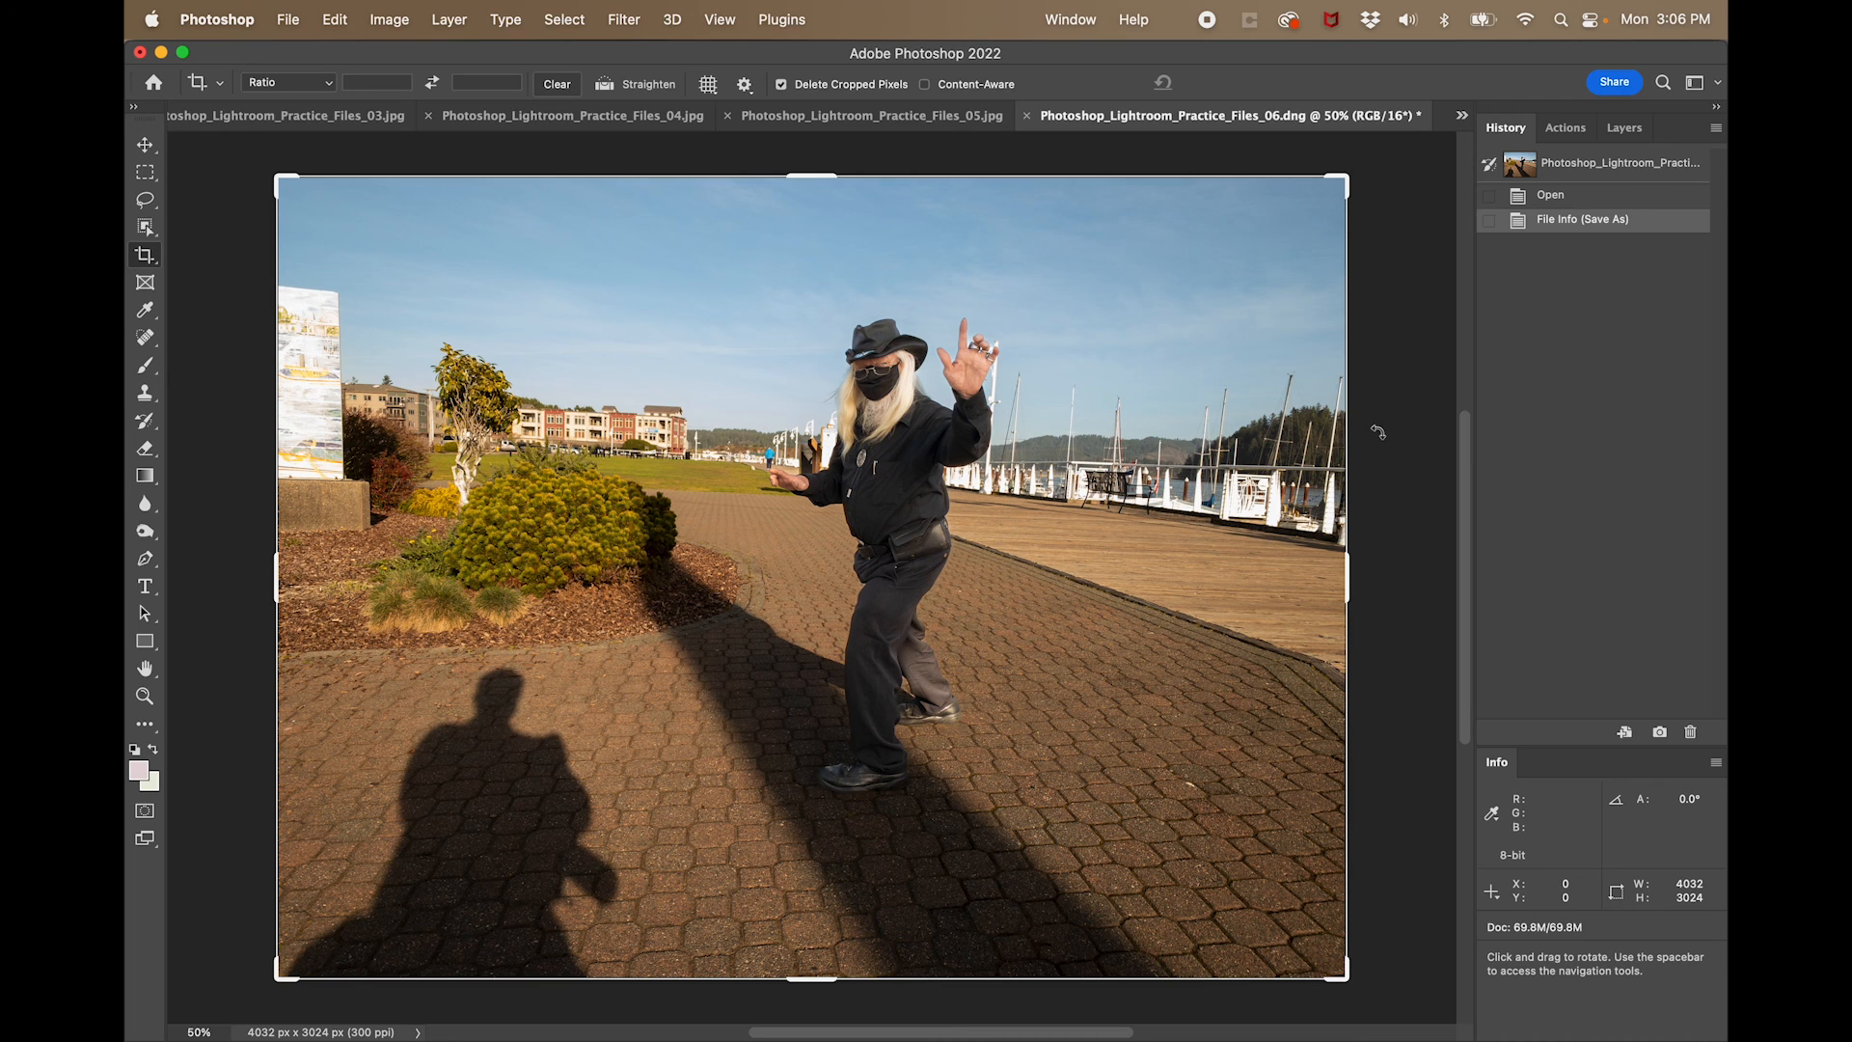
pyautogui.click(1207, 20)
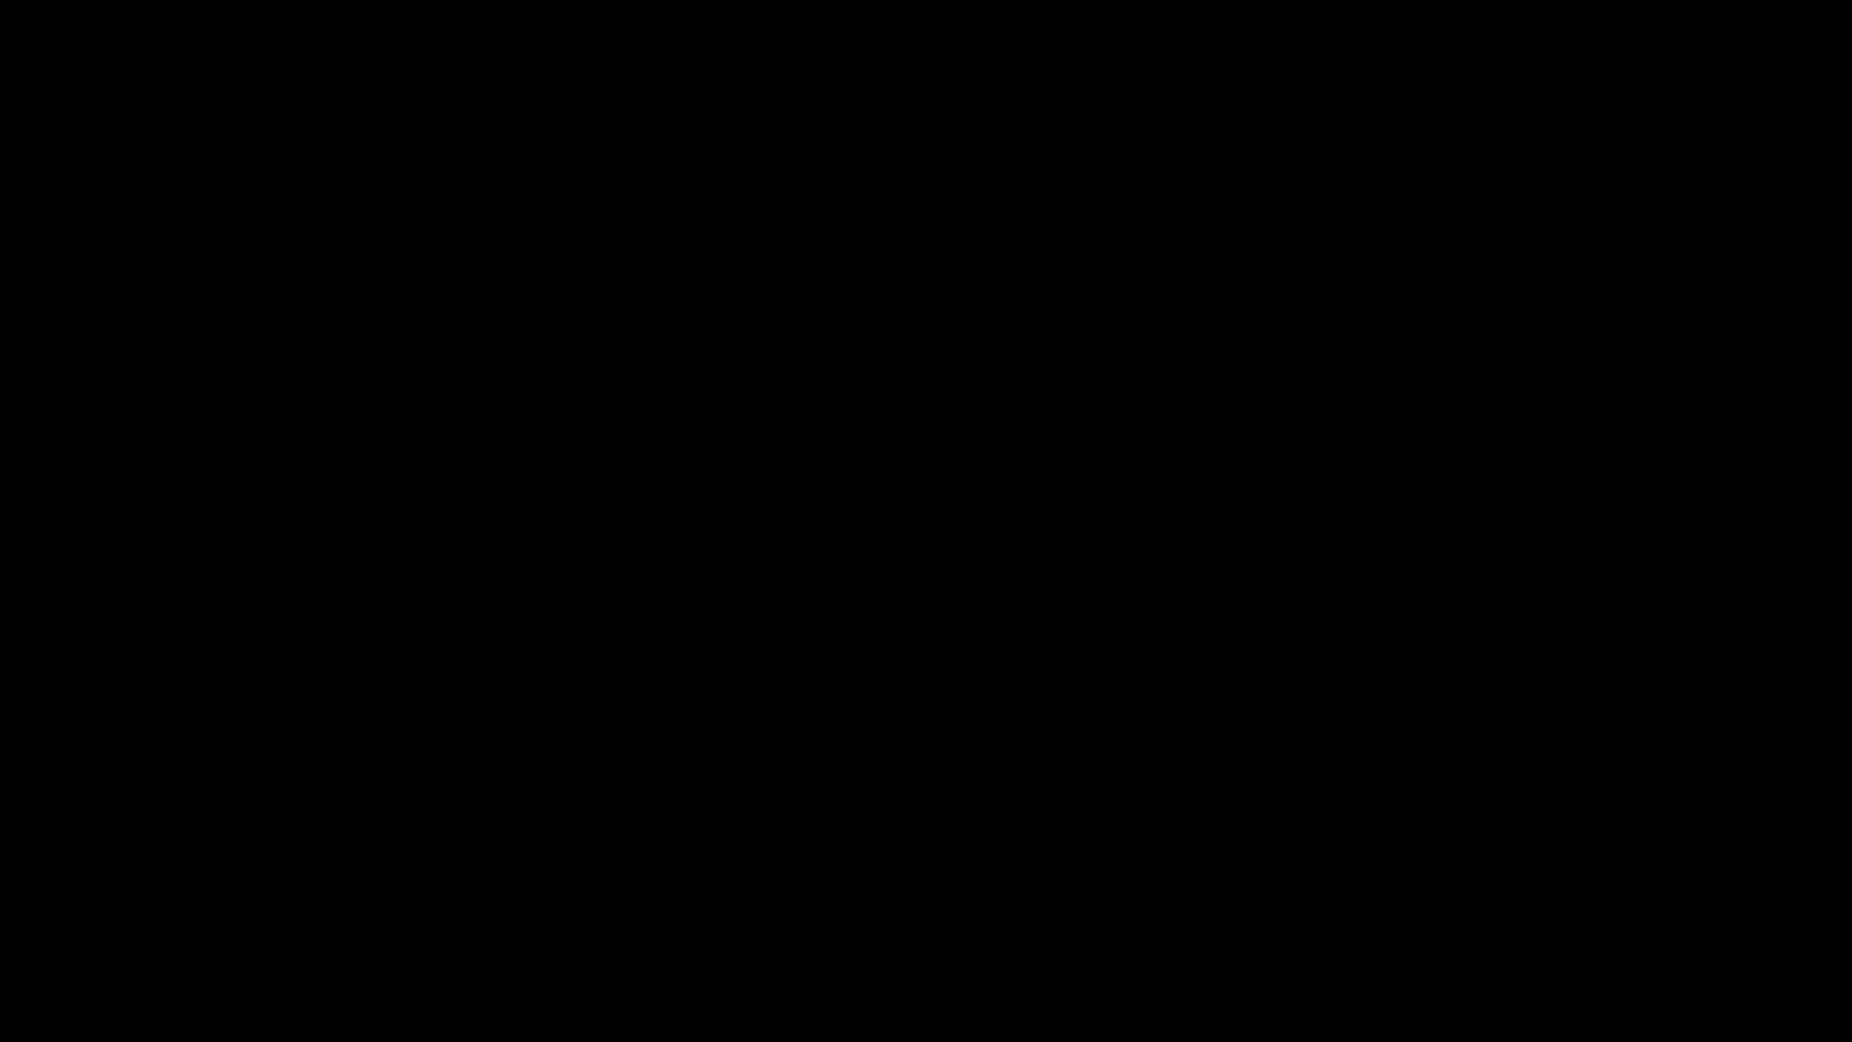